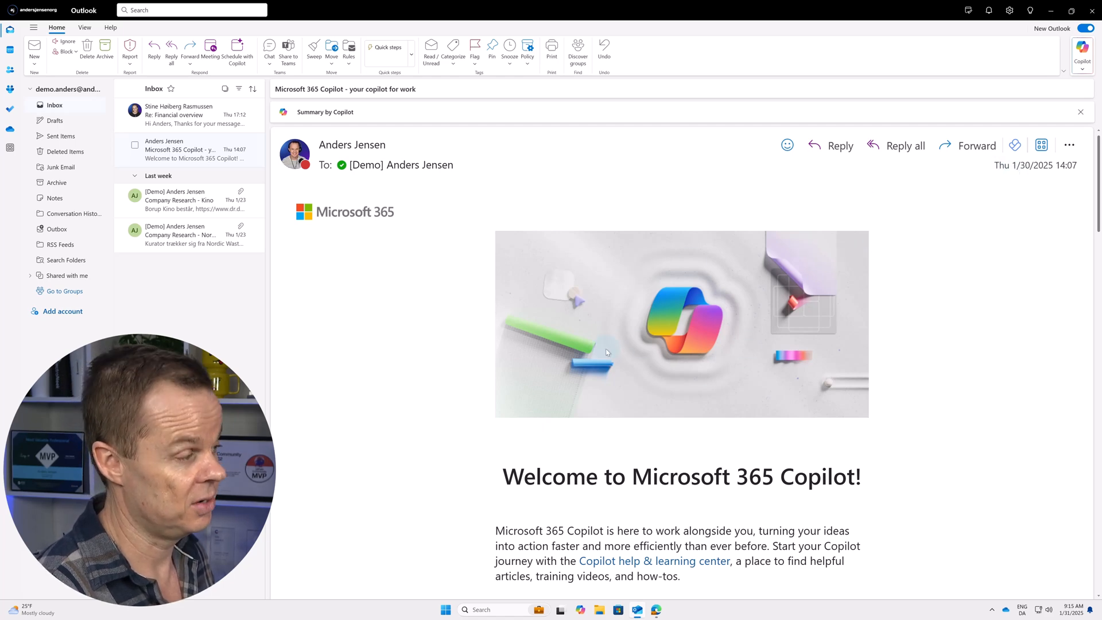
Open the Re: Financial overview email and expand its Summary by Copilot.
left_click(183, 126)
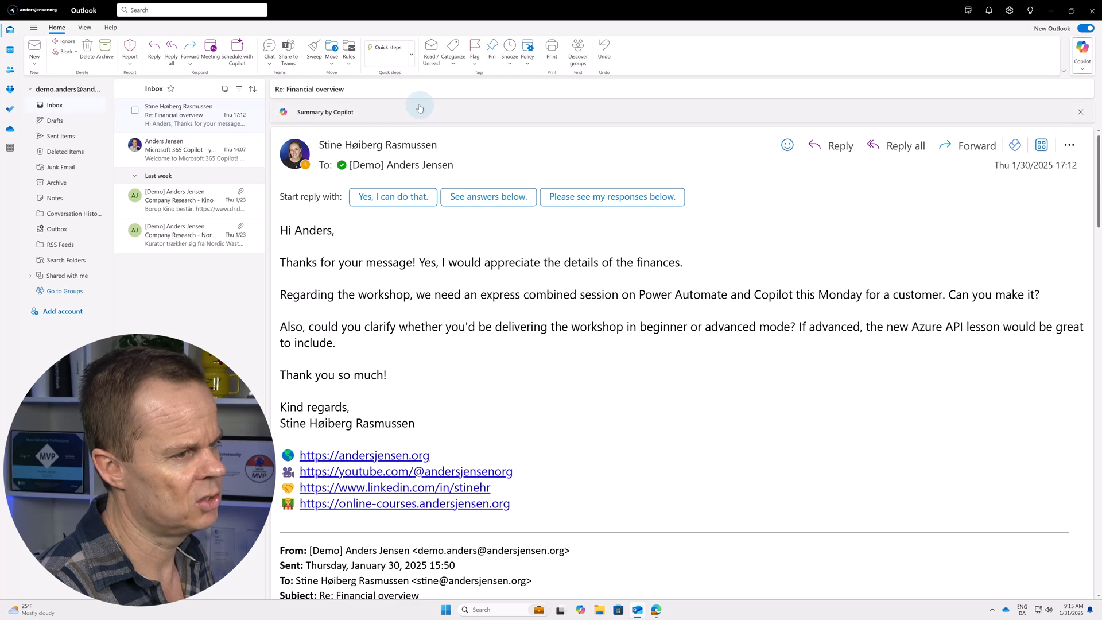
left_click(344, 113)
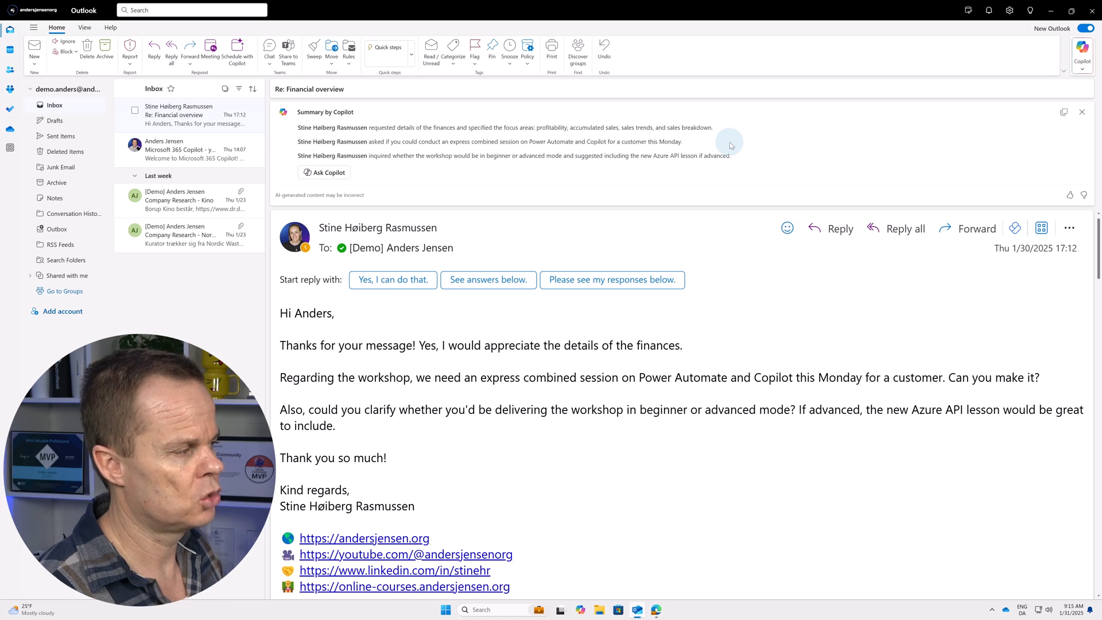
left_click(333, 174)
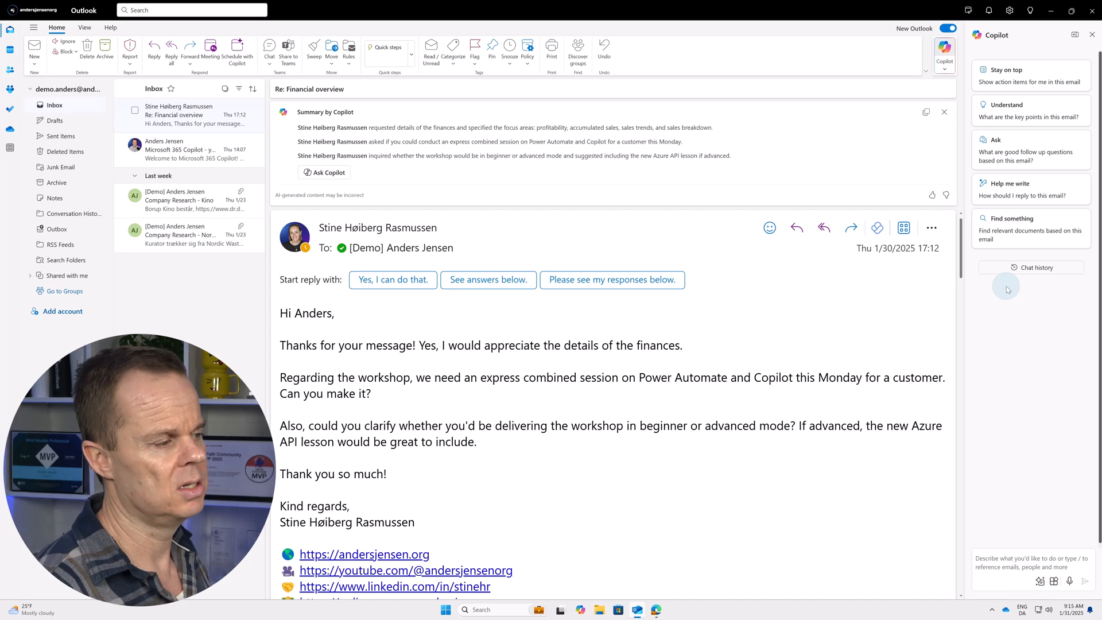
left_click(1091, 35)
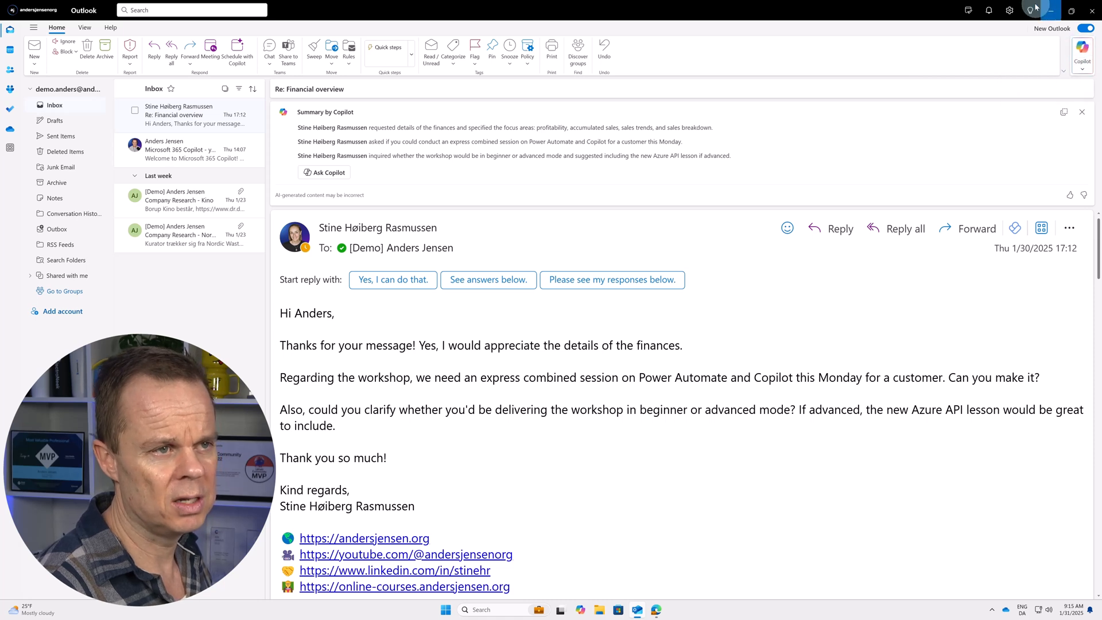
left_click(1083, 67)
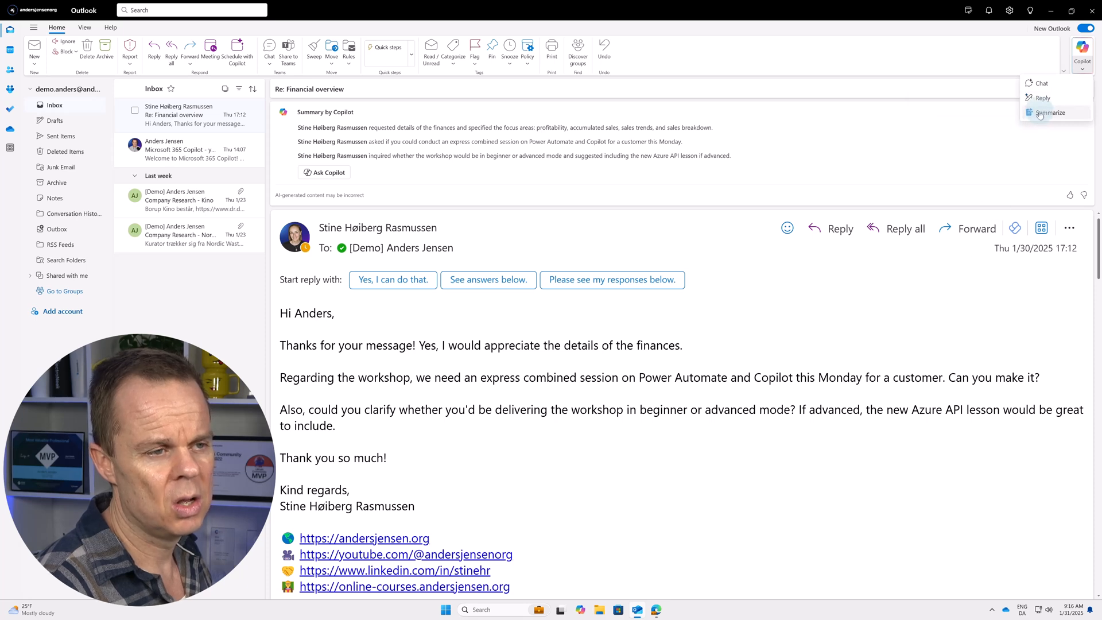
left_click(661, 368)
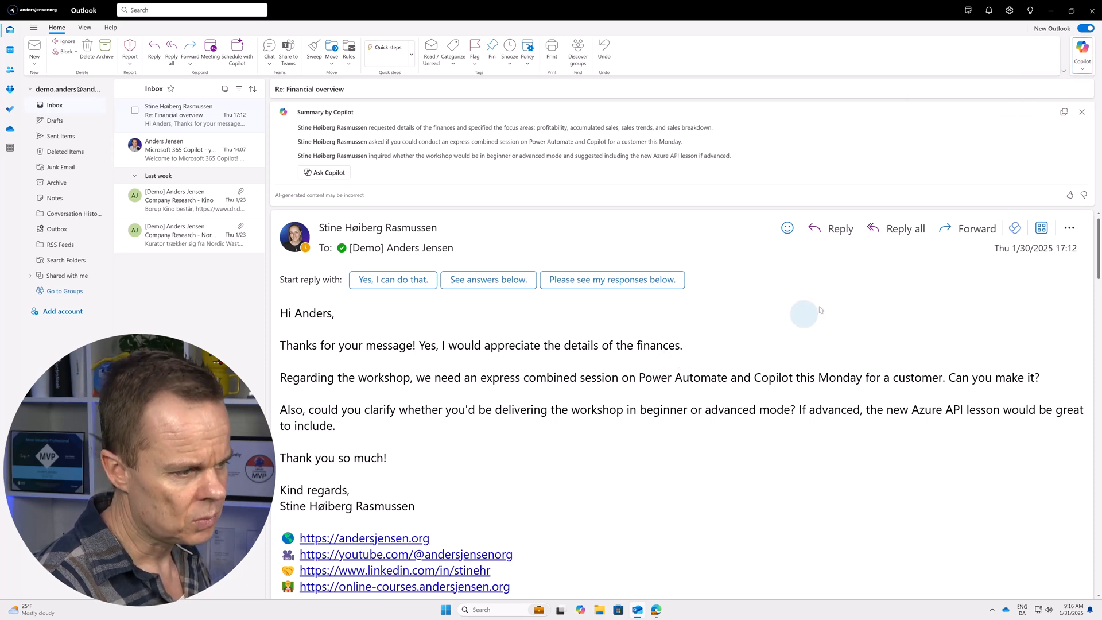
Draft a Copilot reply thanking the sender, confirming delivery, and promising a Teams finances meeting.
left_click(822, 237)
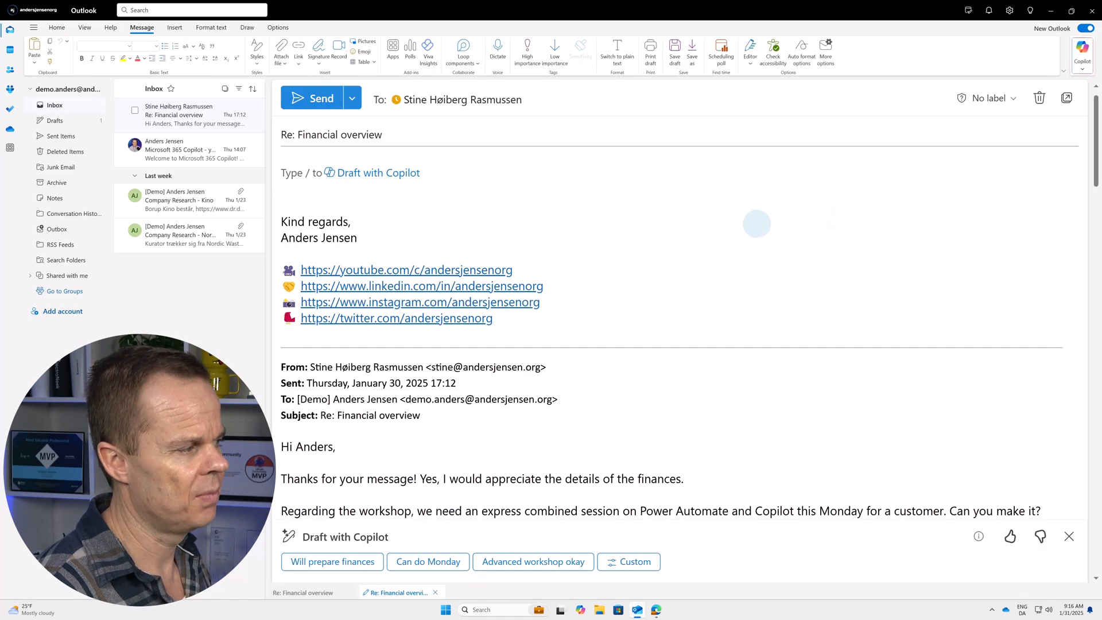
left_click(368, 179)
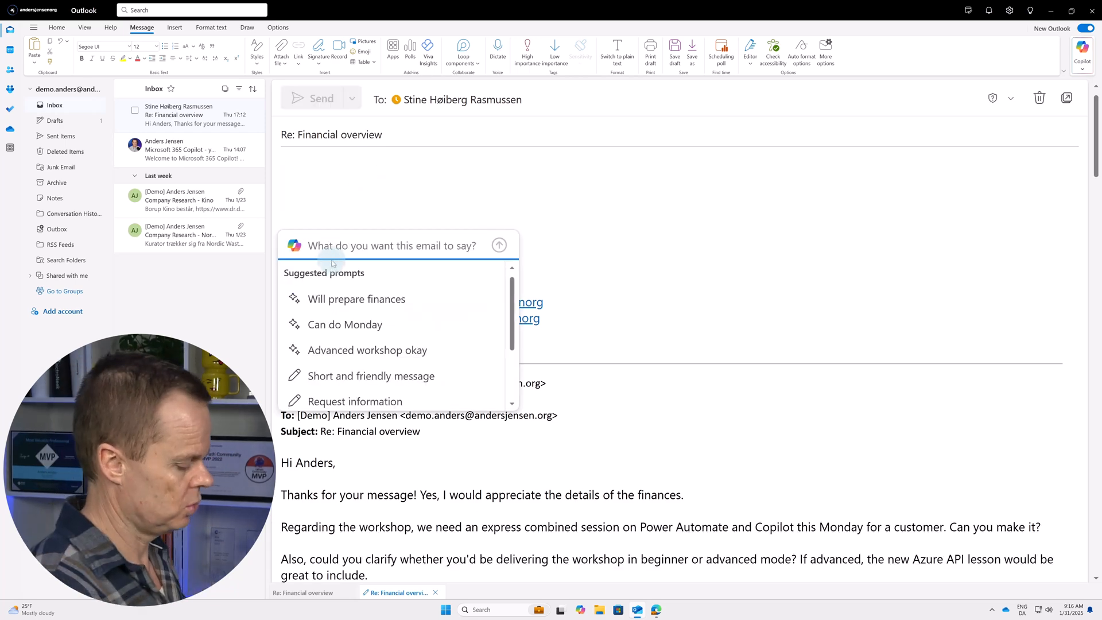
type("Thank")
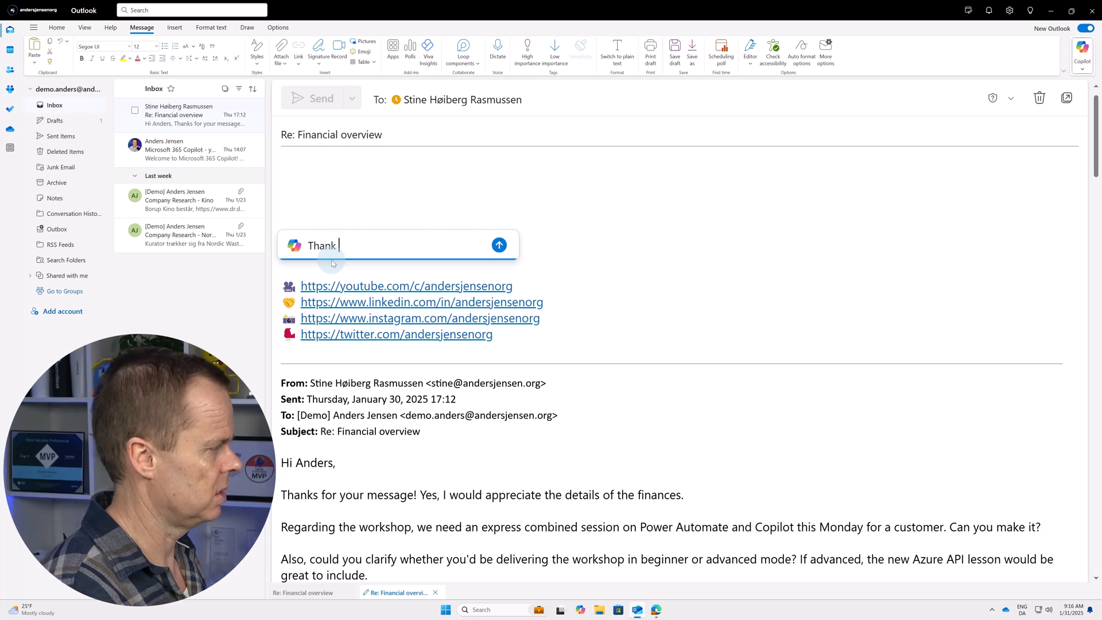
type(" Stine for her ou")
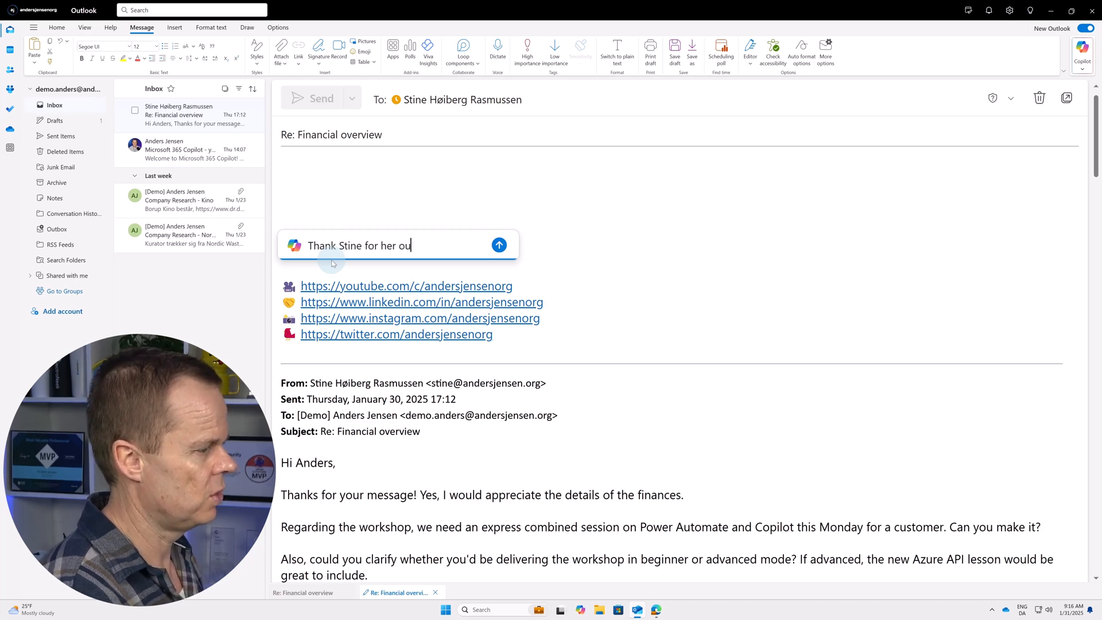
type("tstanding work. ")
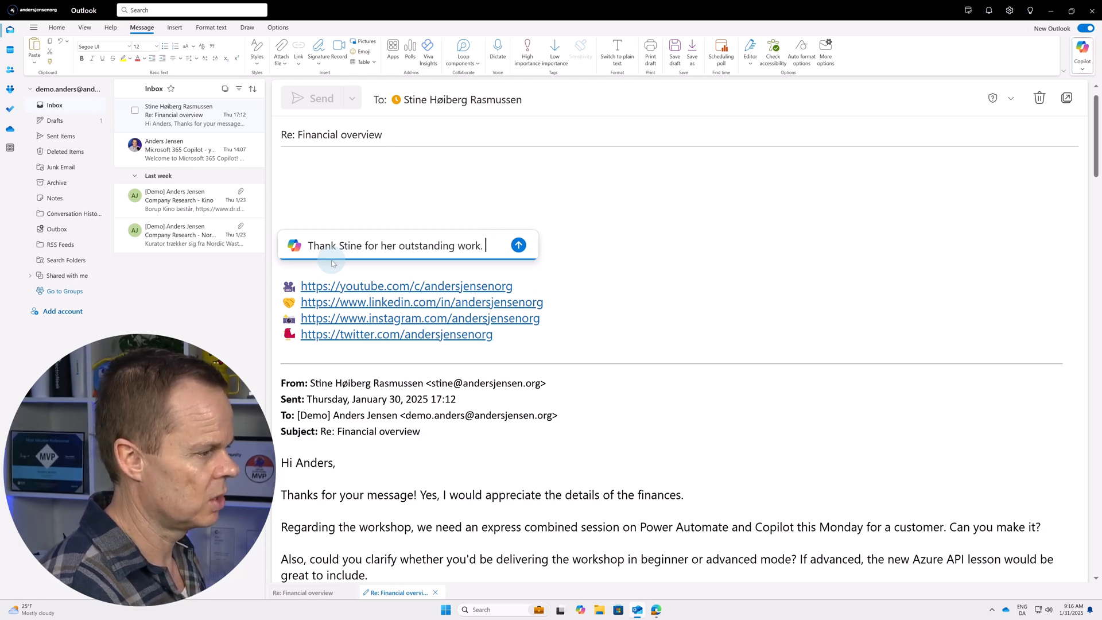
type("Say I can de")
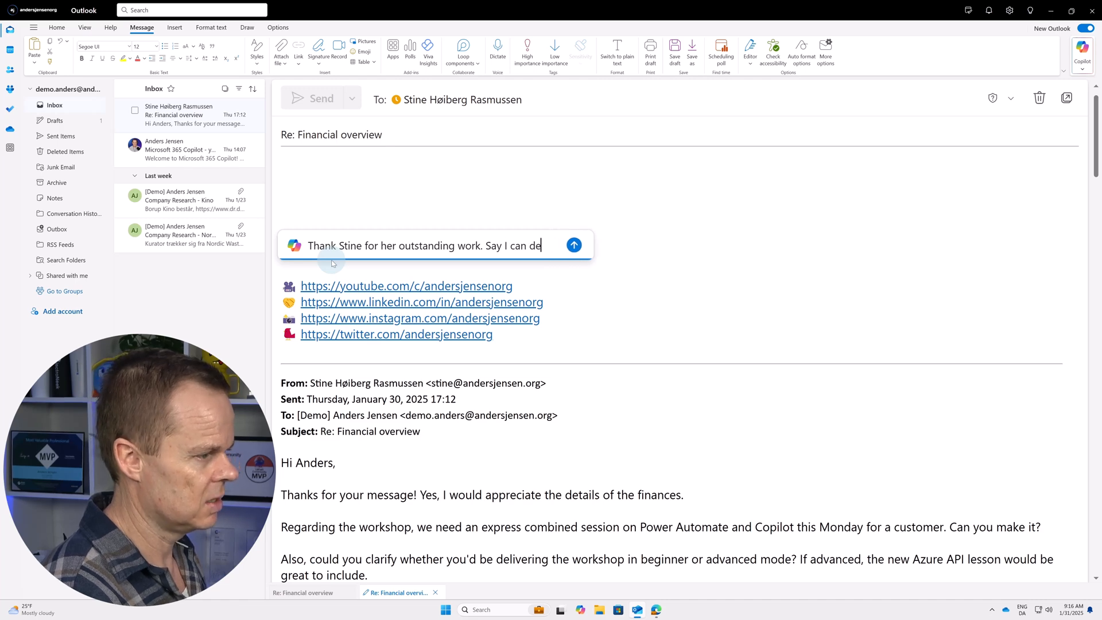
type("liver and I will")
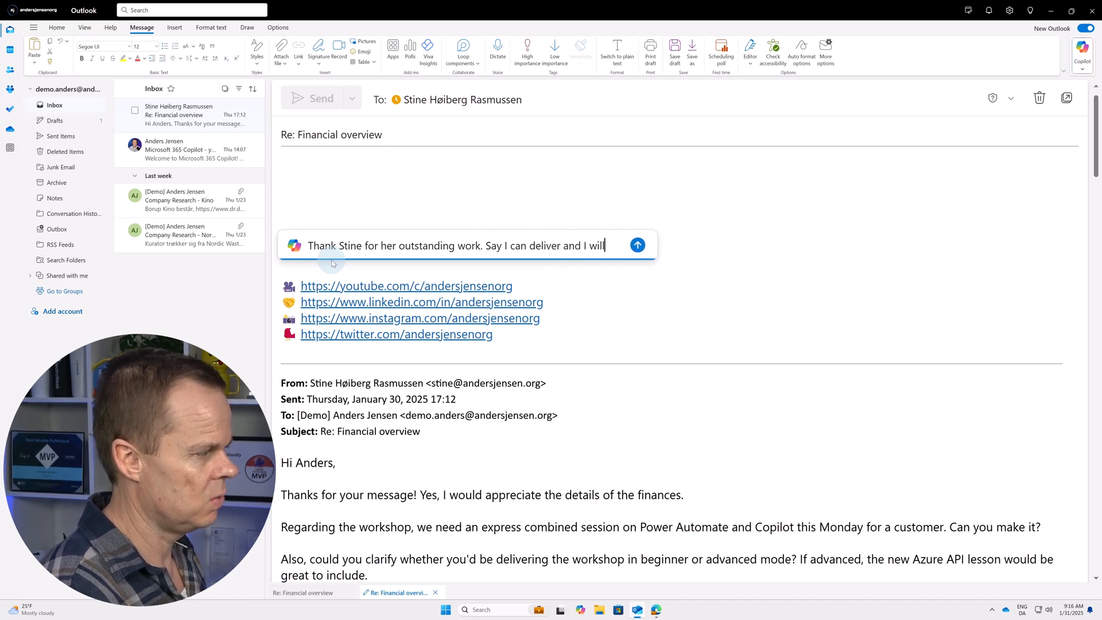
type(" set up a Tea")
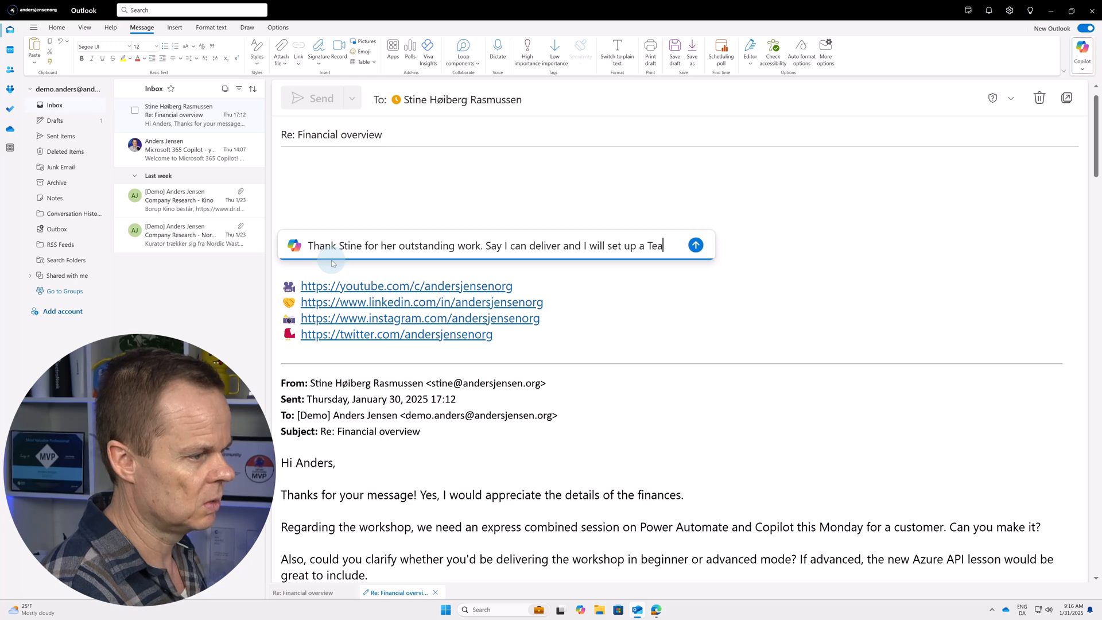
type("ms meeting sho")
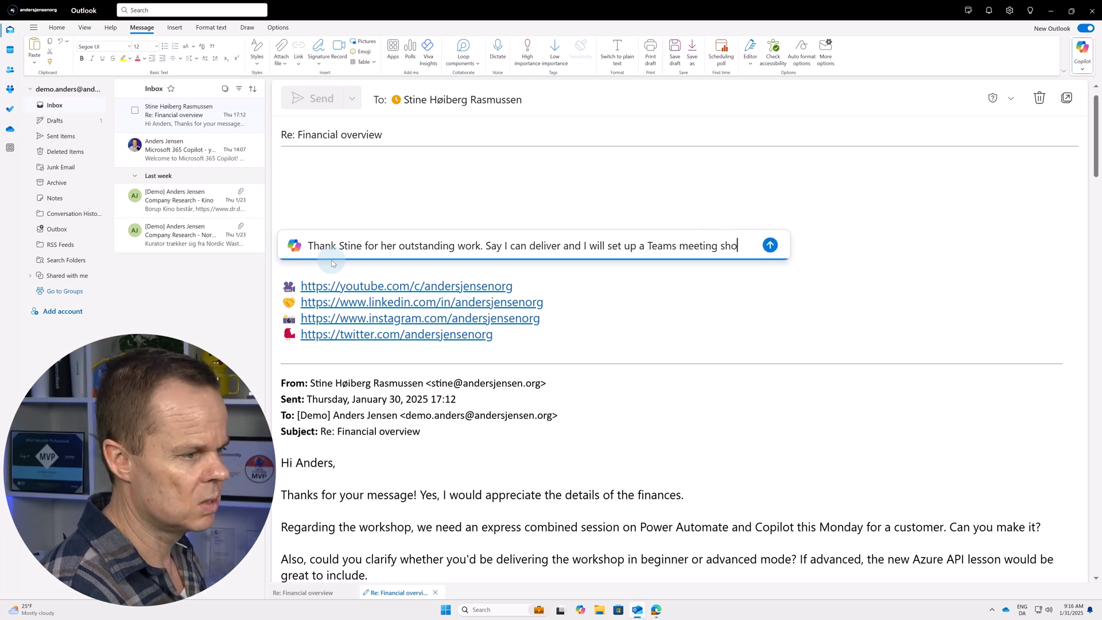
type("rtly ")
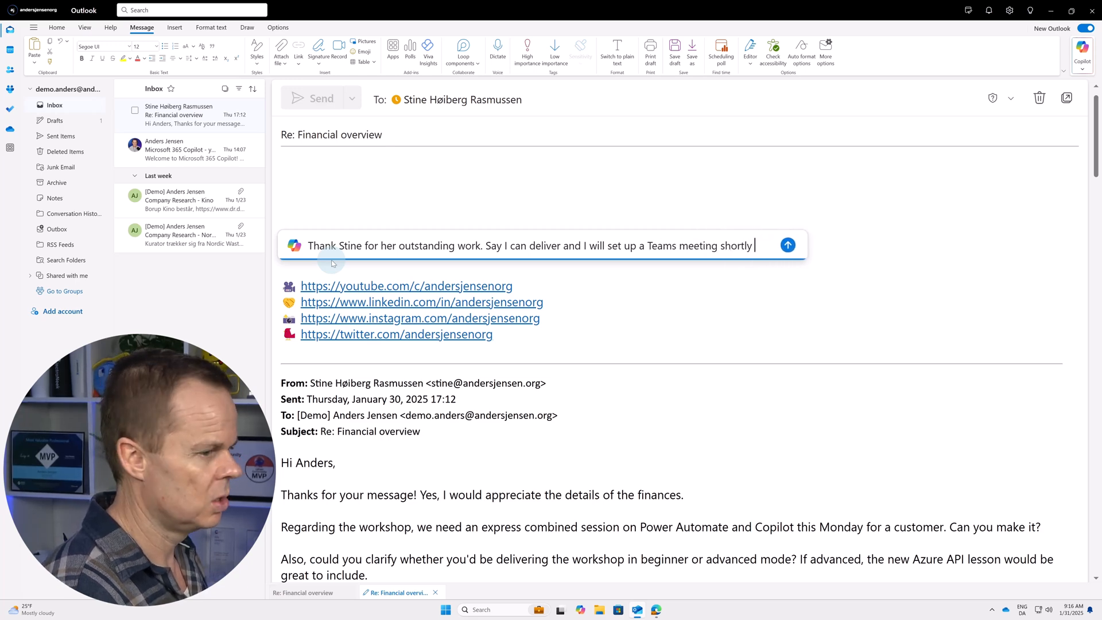
type("after, wher")
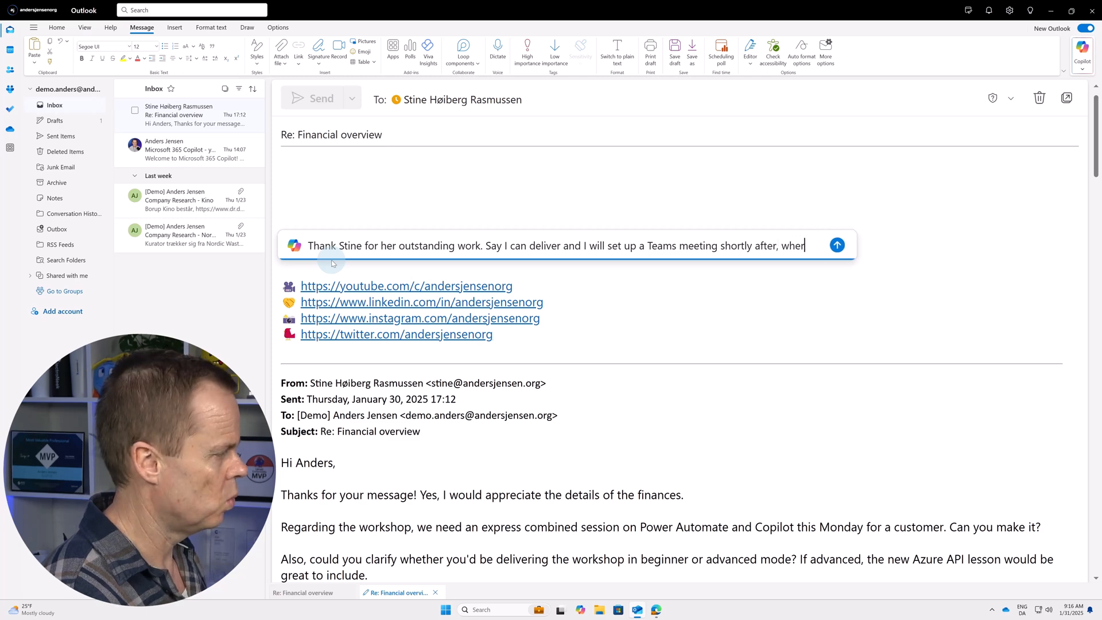
type("e I will prsent")
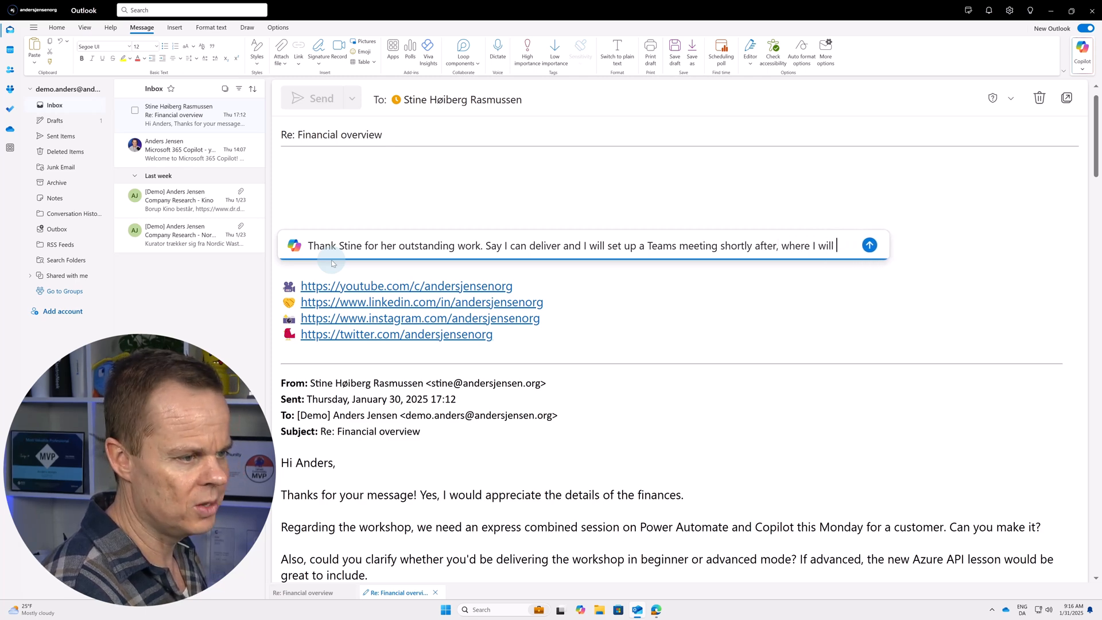
key("BackSpace")
key("BackSpace")
key("BackSpace")
key("BackSpace")
type("e")
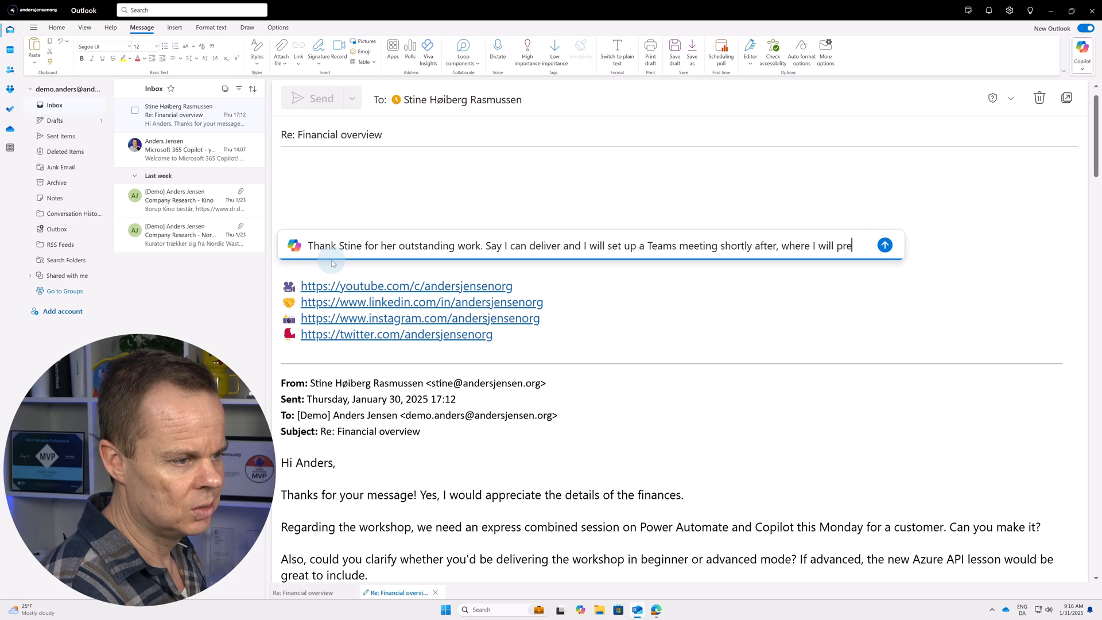
type("sent our finances")
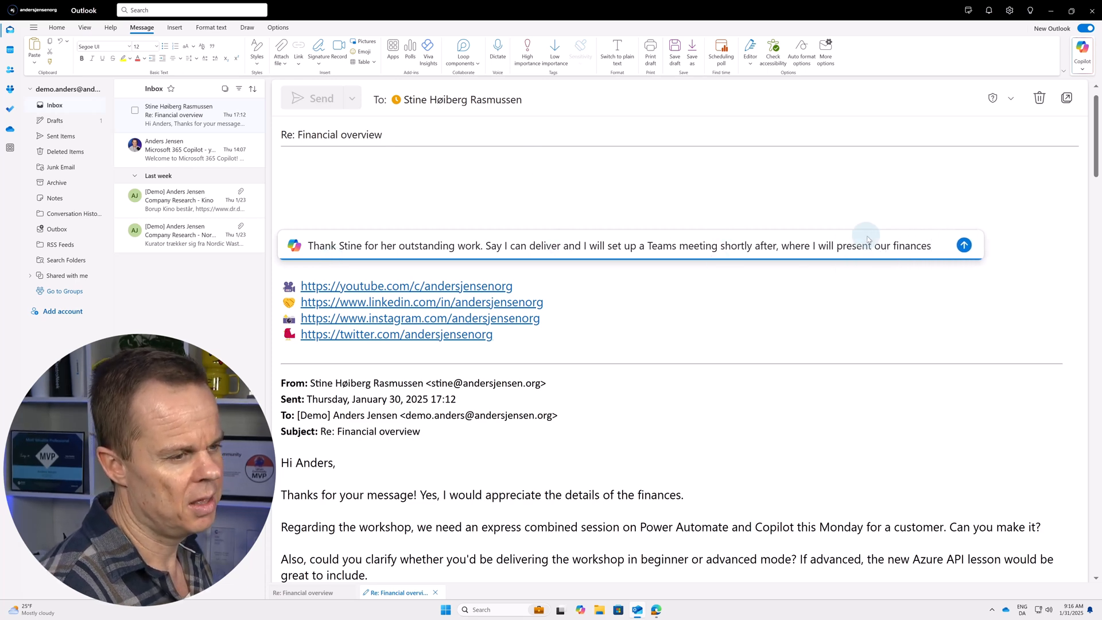
left_click(964, 249)
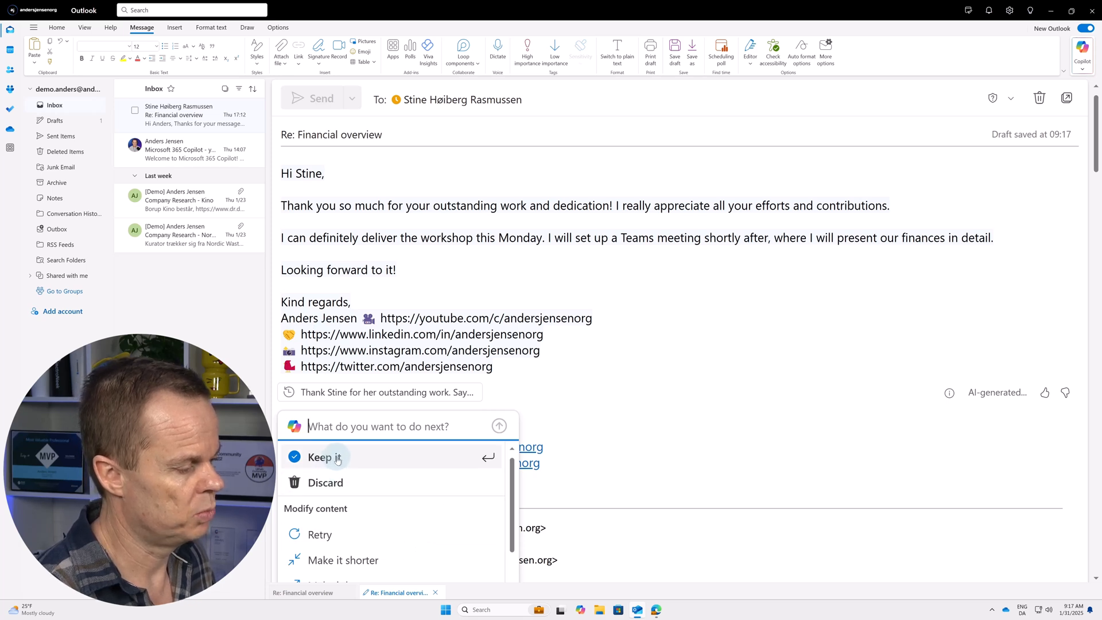
Keep Copilot's draft, delete the duplicated signature block, and send the reply.
scroll(402, 556, "down", 1)
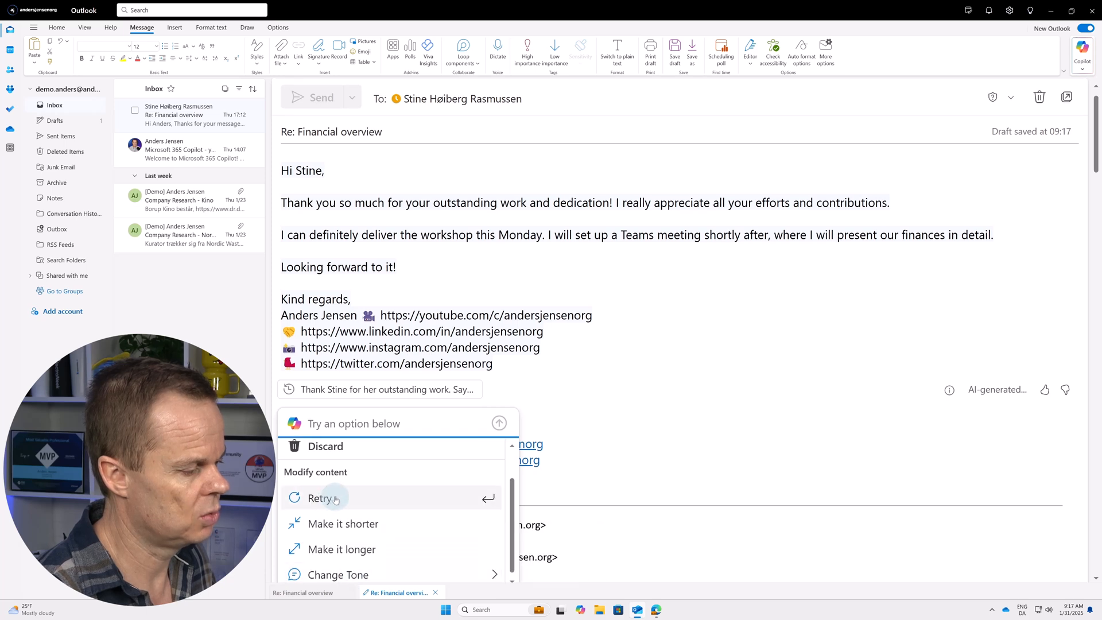
scroll(336, 502, "up", 1)
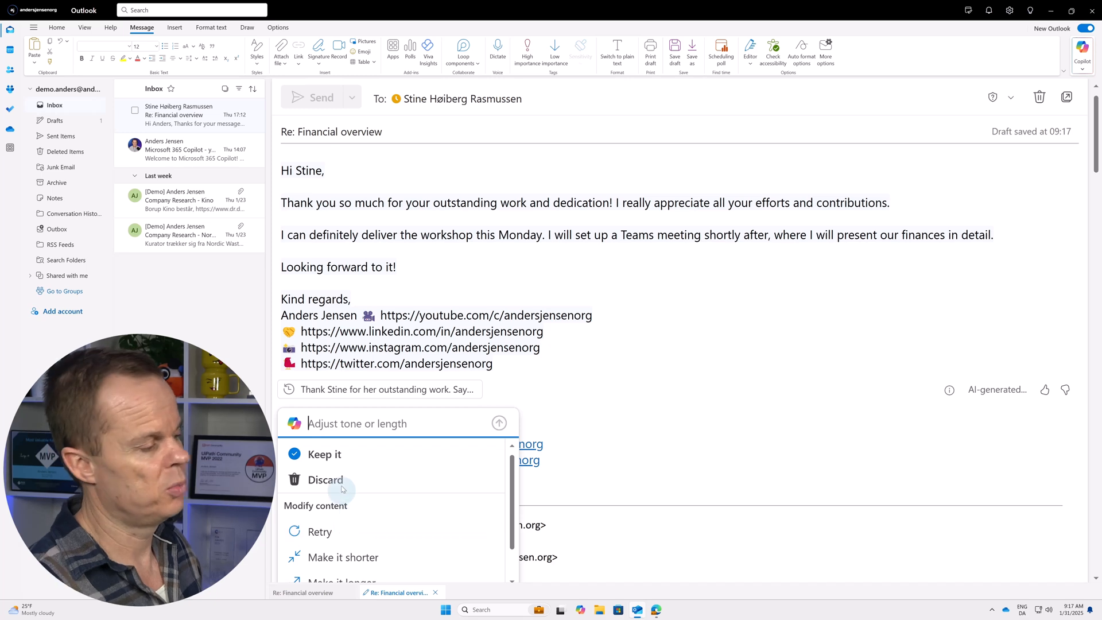
left_click(332, 456)
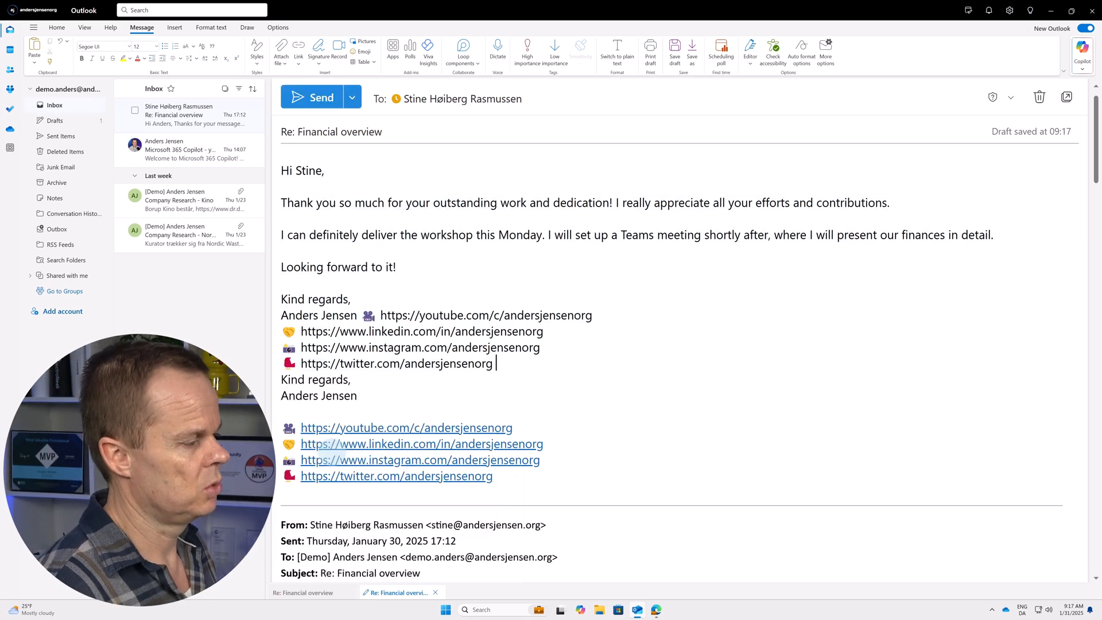
mouse_move(497, 364)
left_mouse_down()
mouse_move(298, 332)
mouse_move(279, 305)
left_mouse_up()
key("Delete")
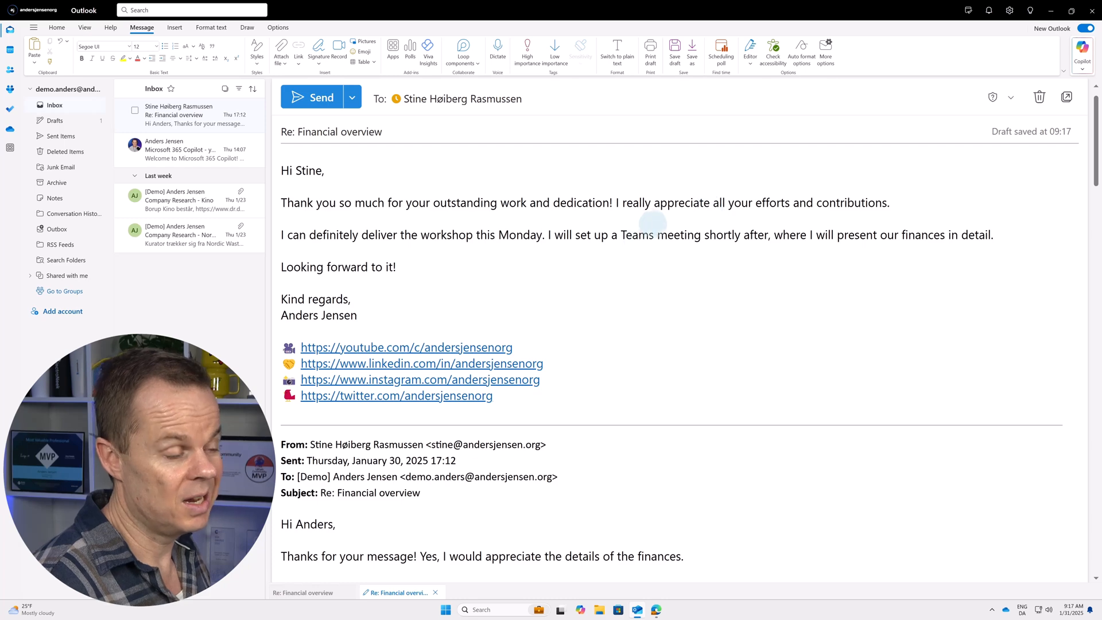
left_click(309, 108)
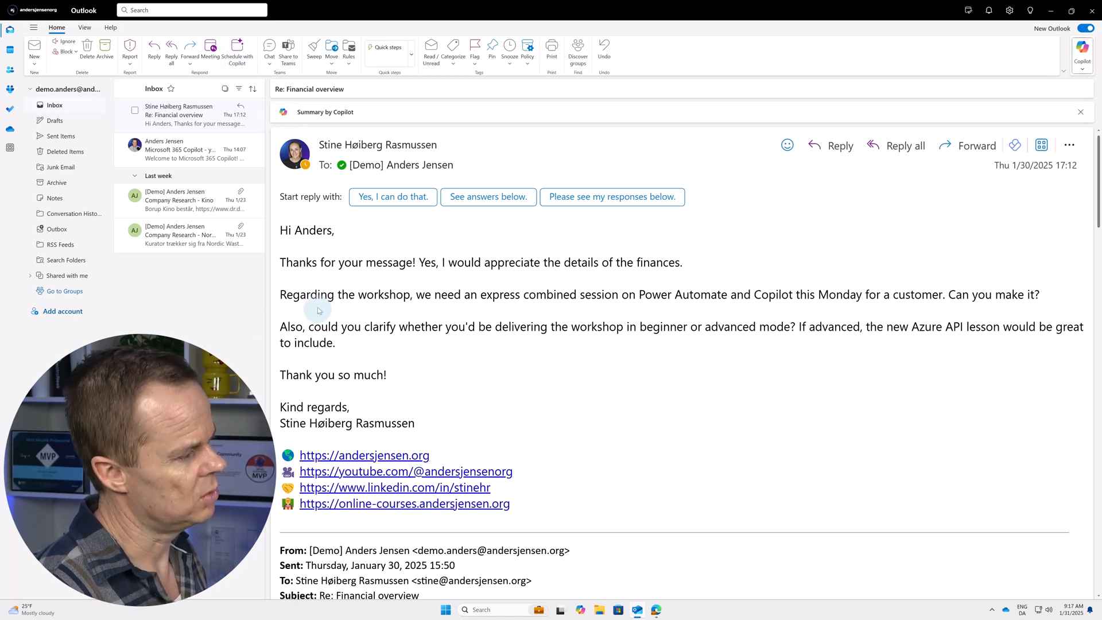
Create the Financial Overview and Workshop Details meeting with Copilot's agenda and summary, then send it.
left_click(239, 51)
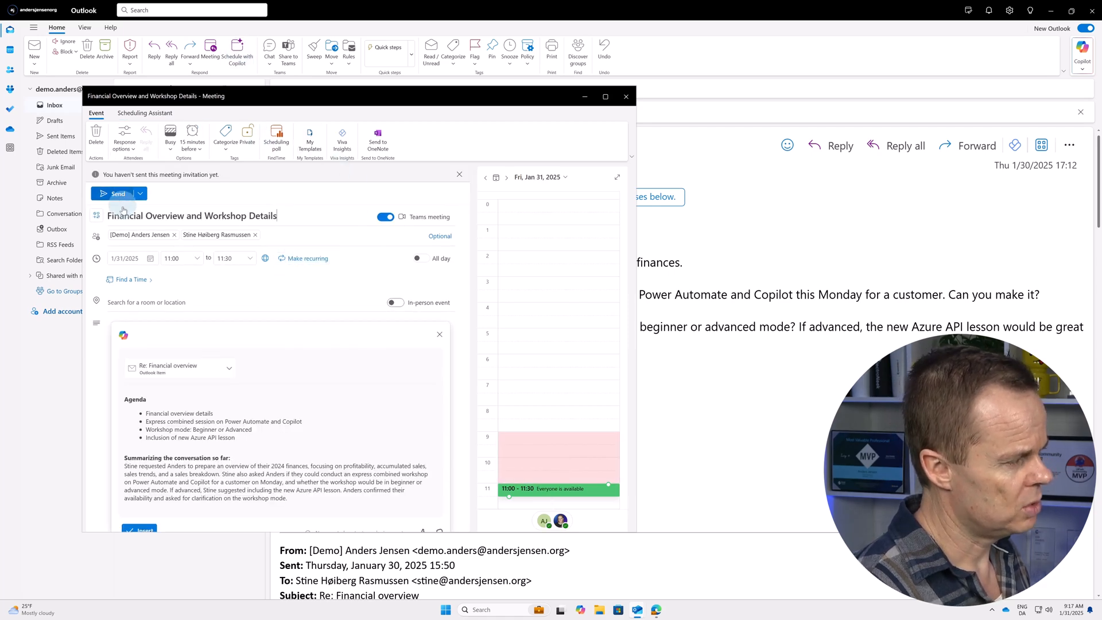
left_click(286, 215)
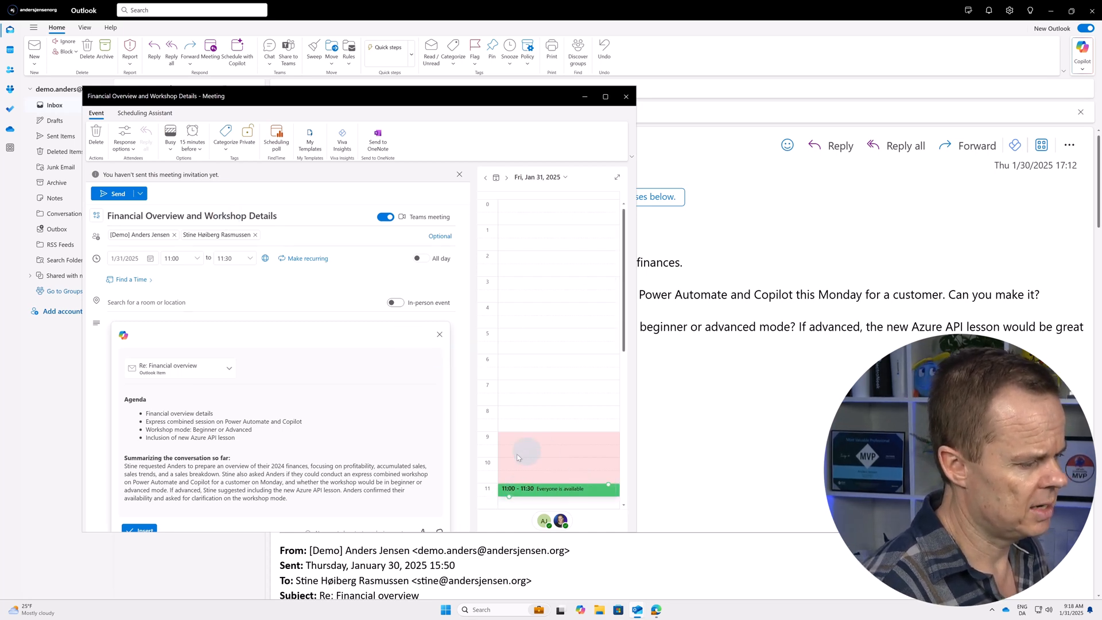
scroll(248, 429, "down", 1)
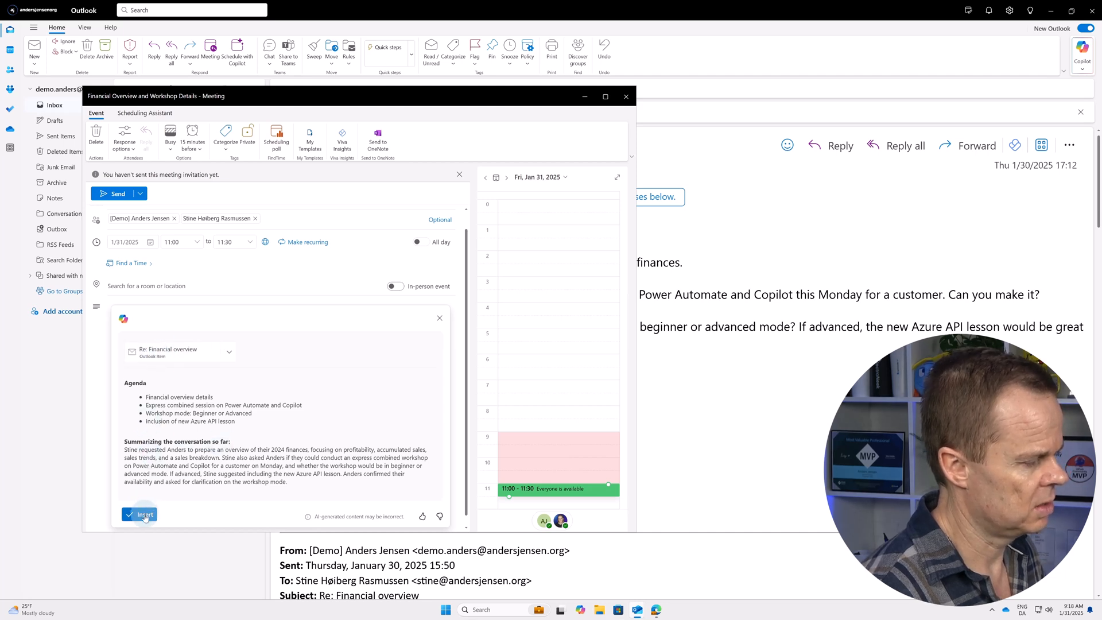
left_click(145, 514)
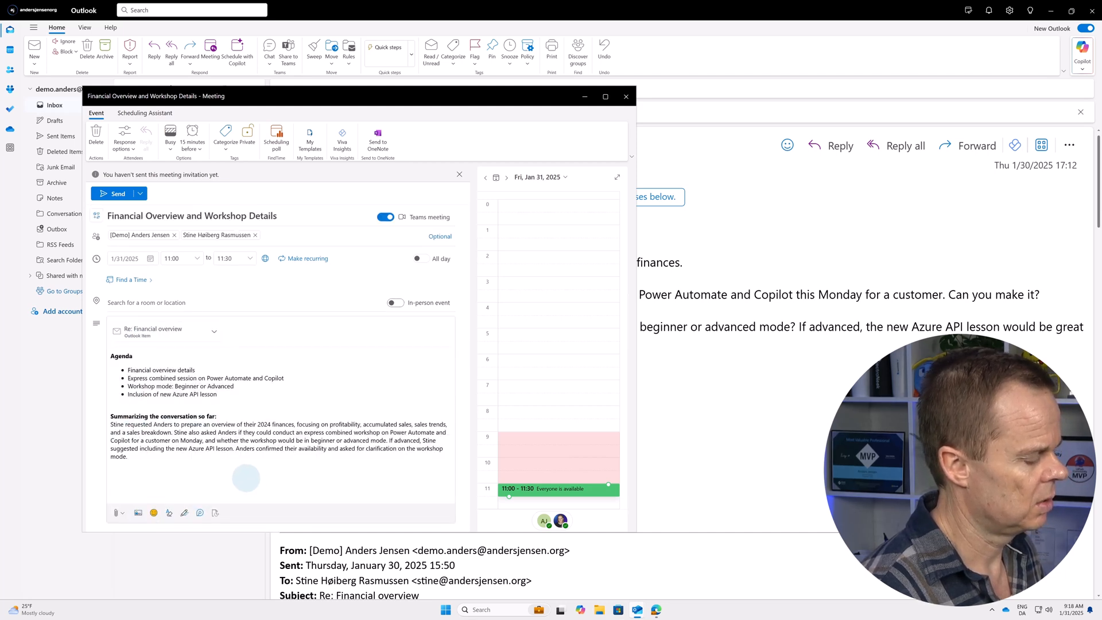
left_click(185, 395)
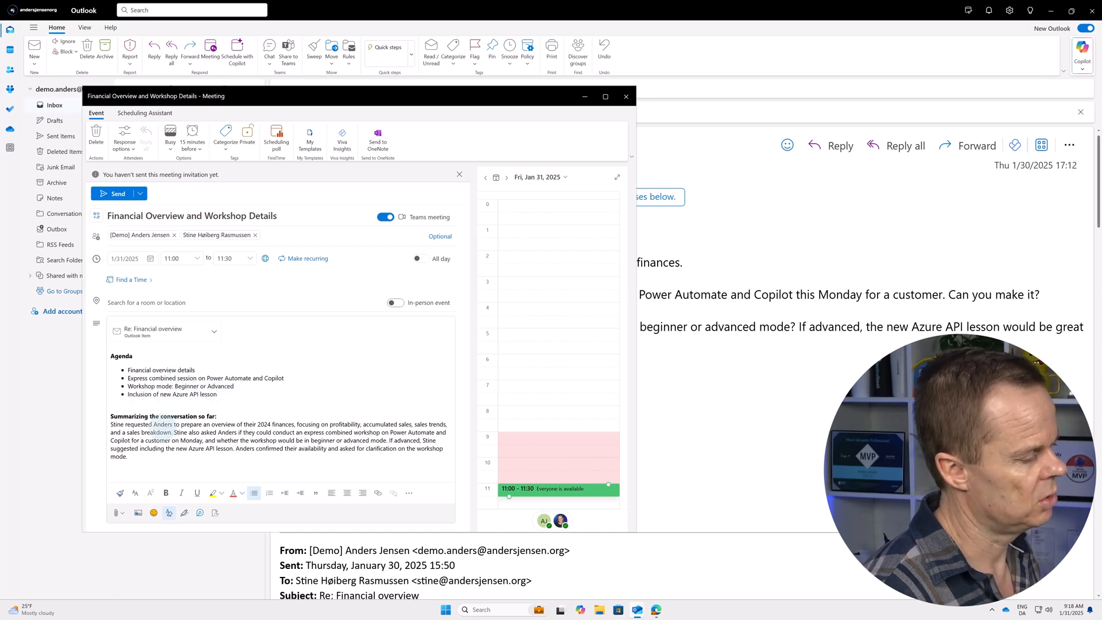
left_click(208, 424)
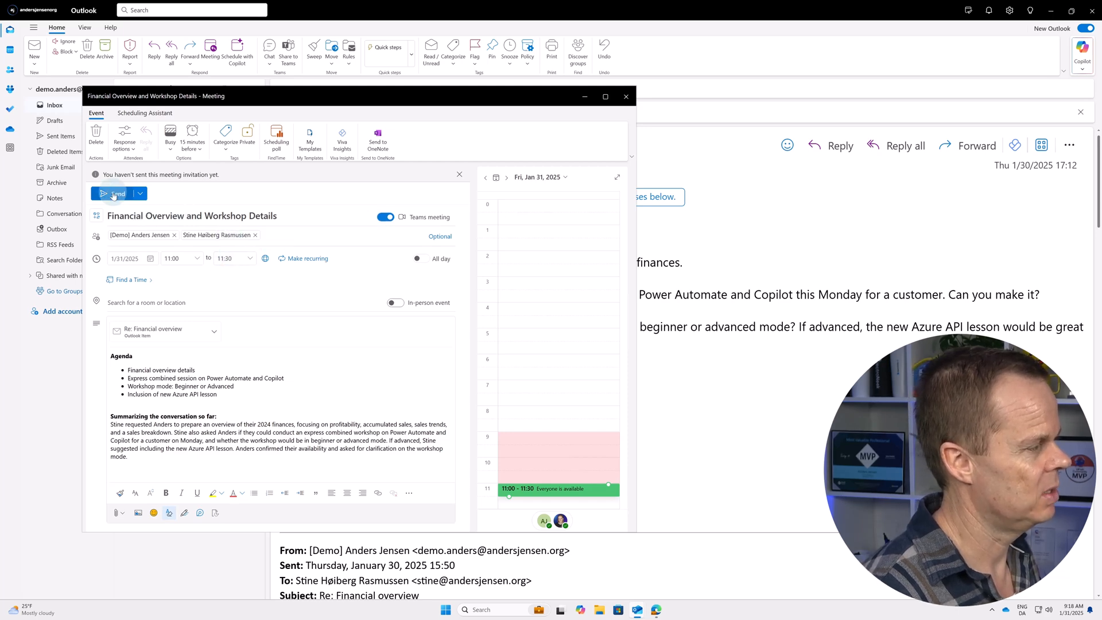
left_click(114, 194)
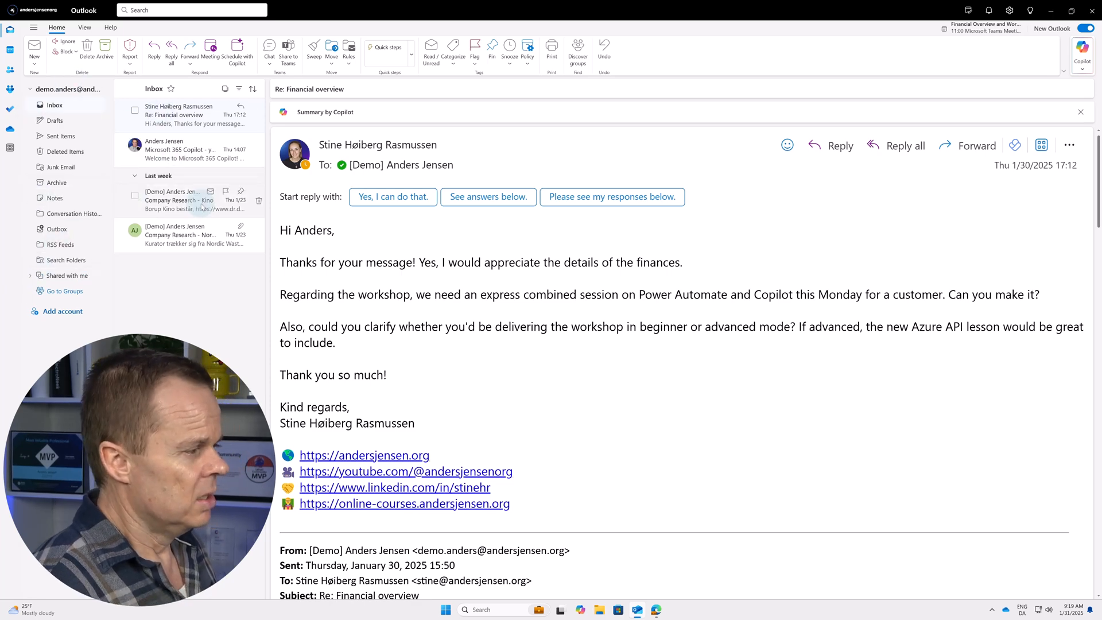
Scroll through the email thread to review the earlier messages about 2024 finances.
scroll(711, 396, "down", 15)
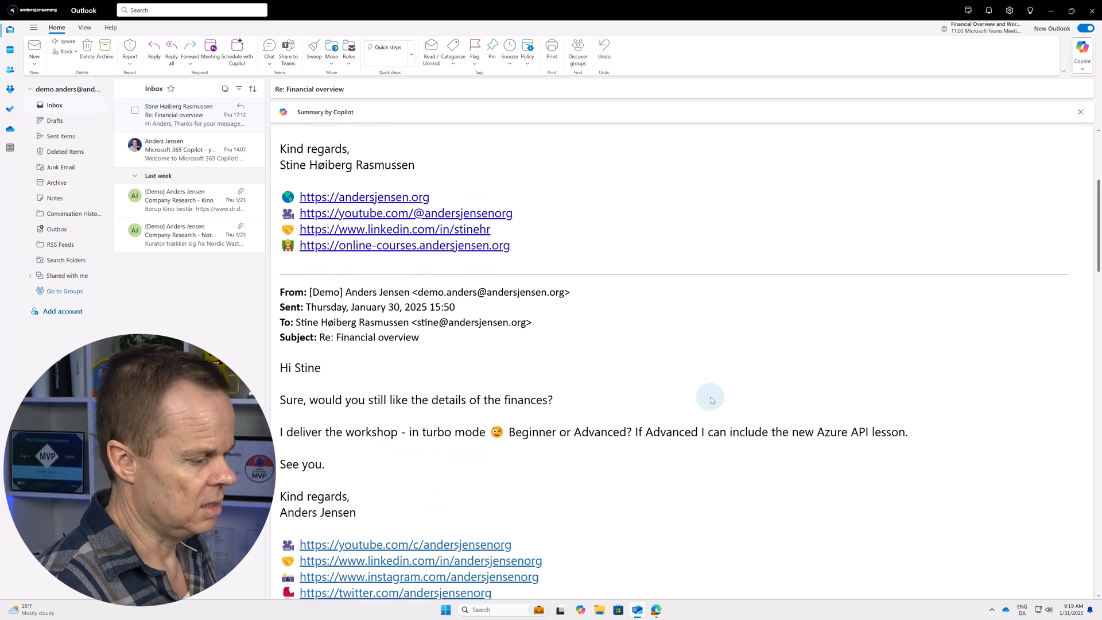
scroll(710, 397, "down", 6)
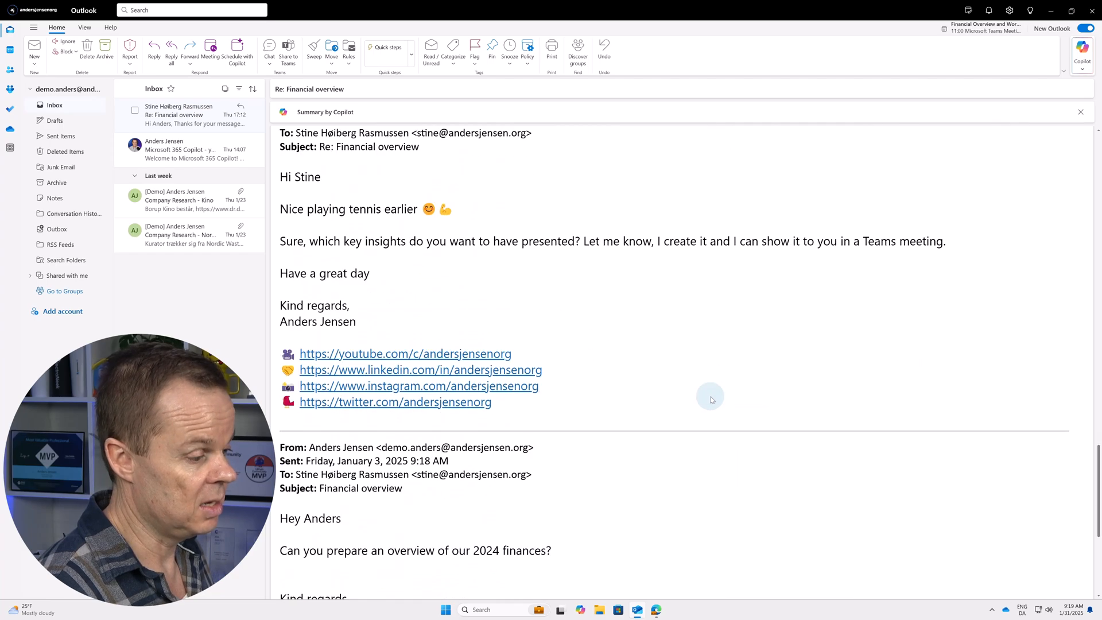
scroll(710, 396, "up", 10)
scroll(644, 402, "up", 4)
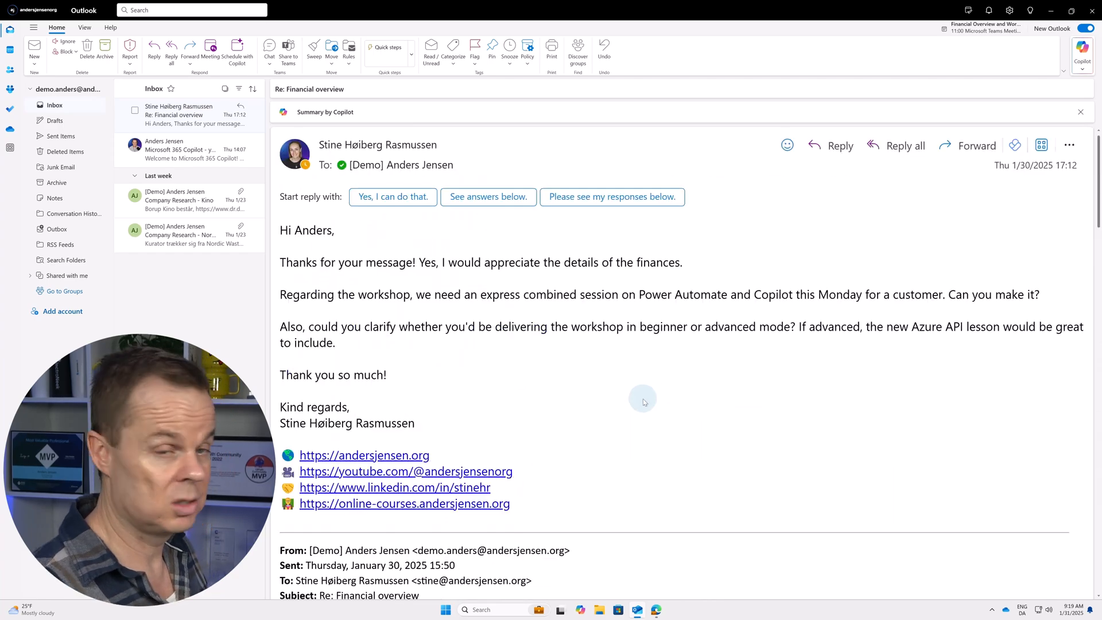
Minimize Outlook and open m365.cloud.microsoft/chat in Edge.
left_click(1050, 17)
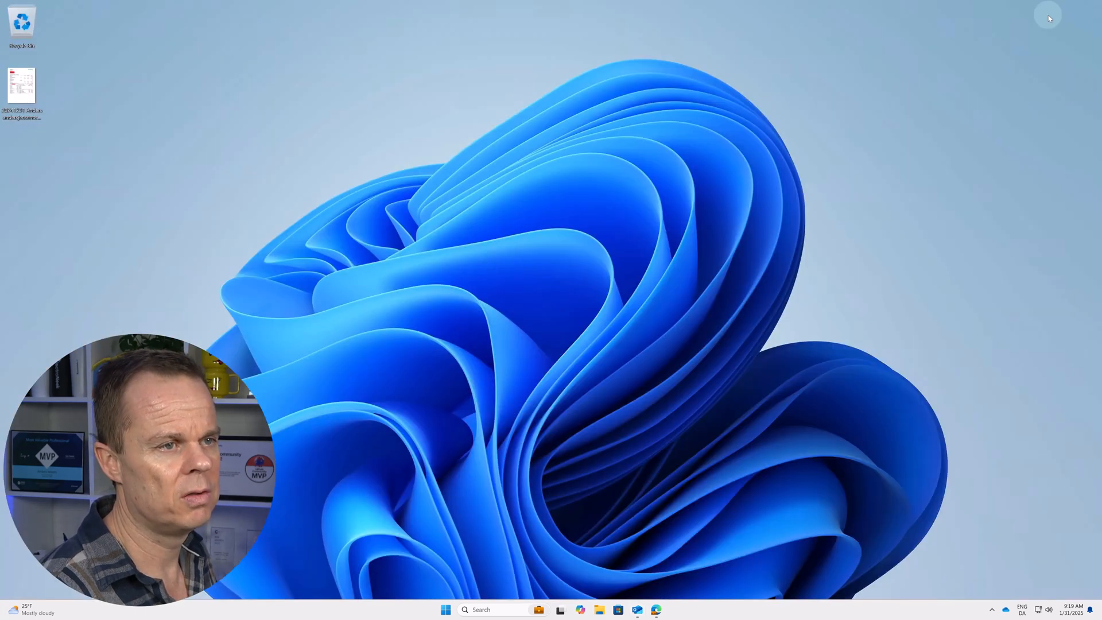
left_click(656, 610)
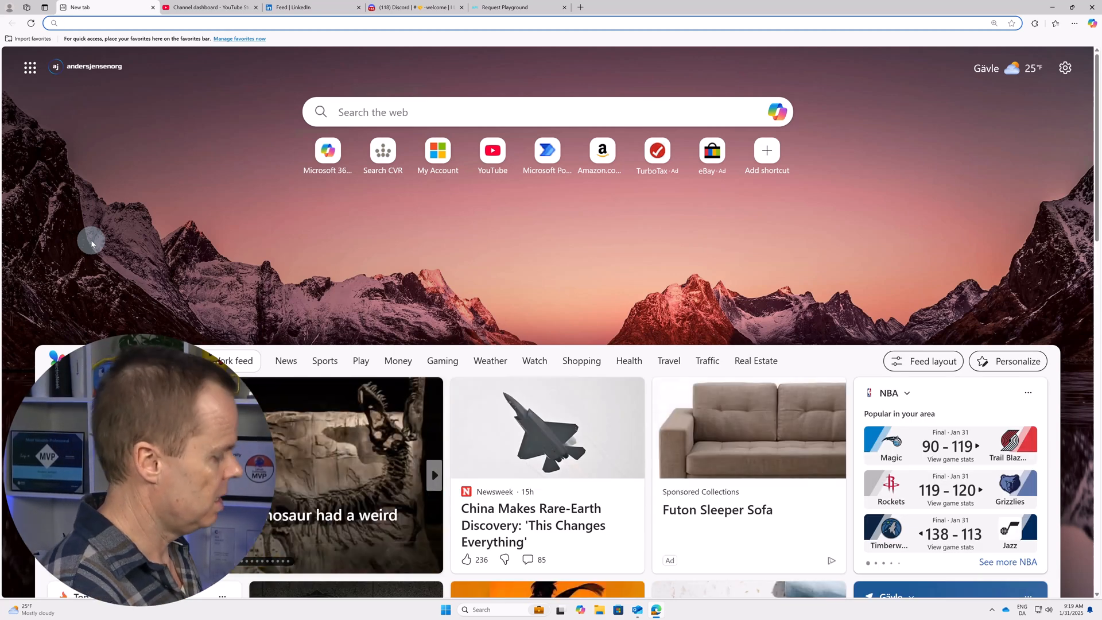
type("m365.cloud.microsoft/chat")
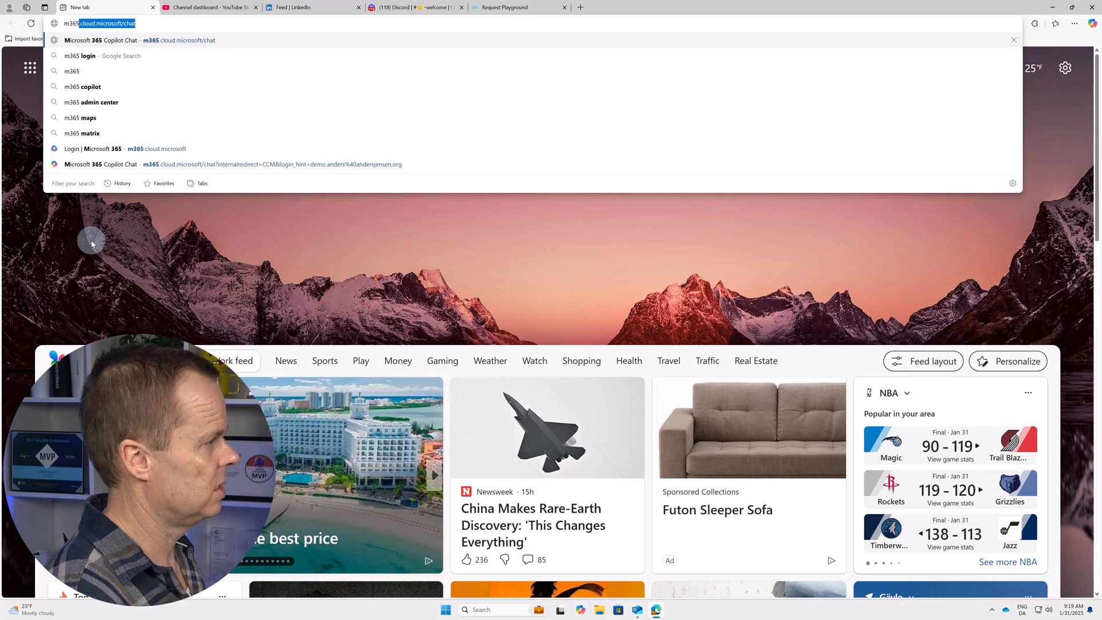
key("Right")
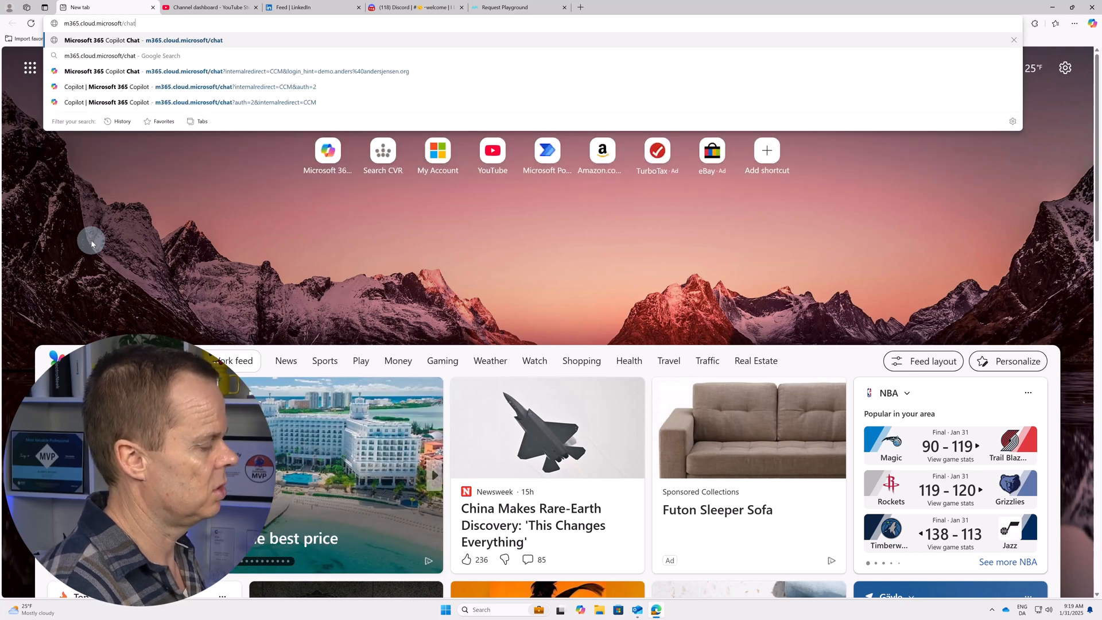
key("Return")
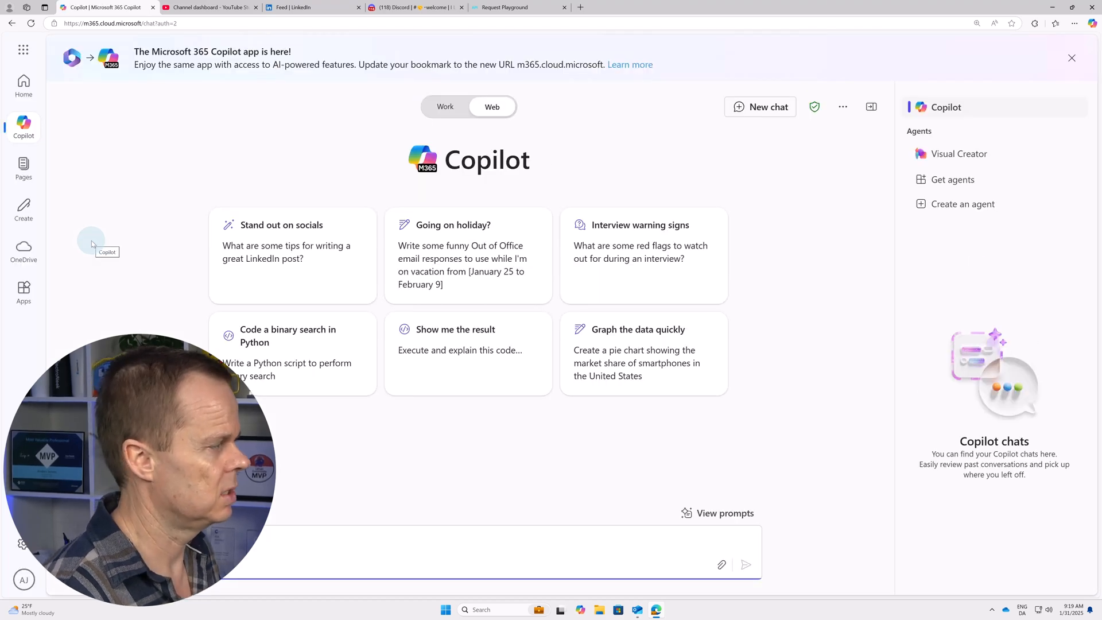
Hide the chats side panel and switch Copilot chat to Work mode.
left_click(872, 108)
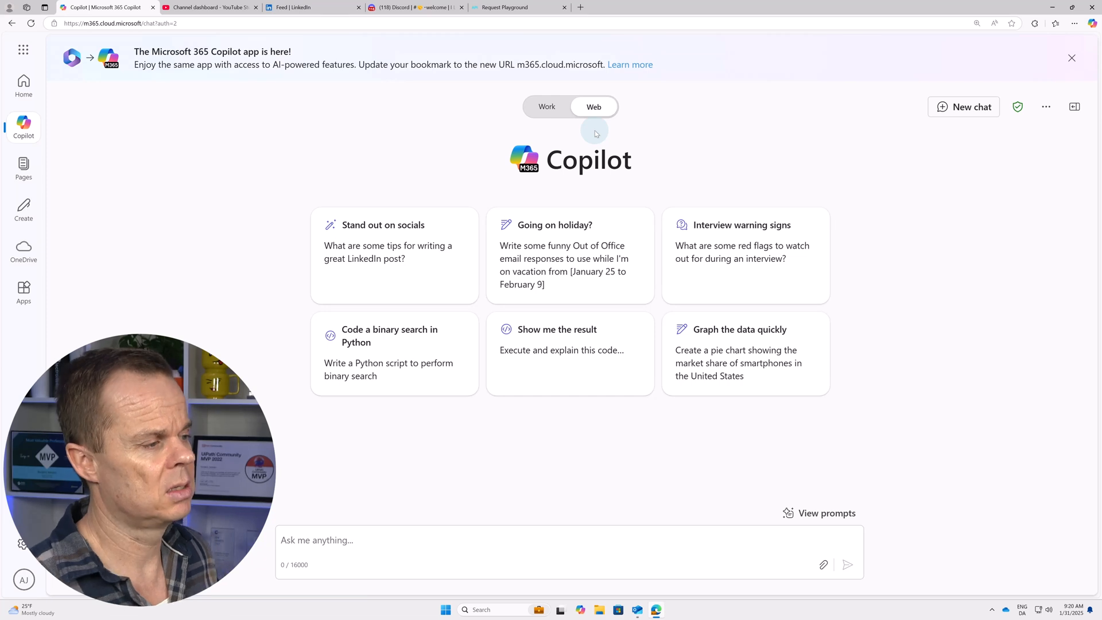
left_click(543, 108)
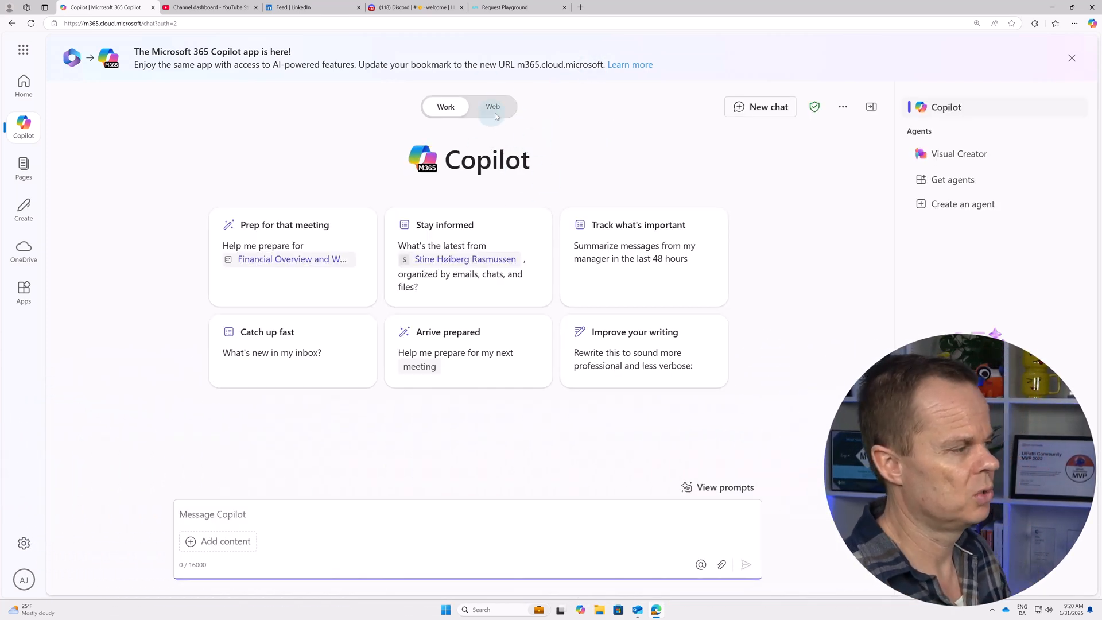
left_click(228, 511)
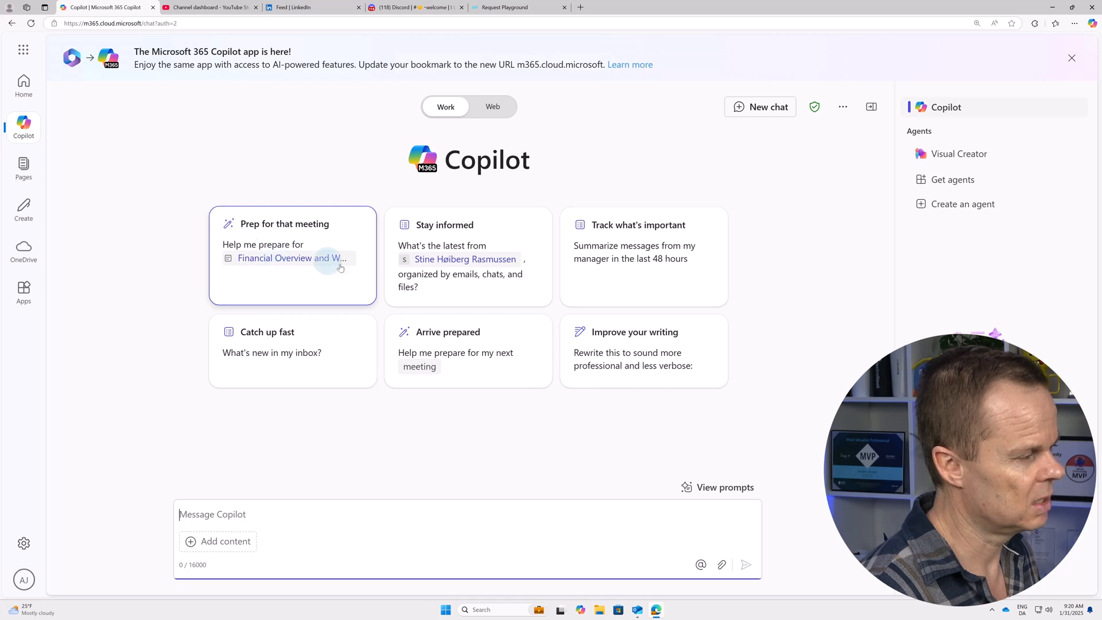
Send the 'Prep for that meeting' suggestion for Financial Overview, then start a new chat.
left_click(298, 240)
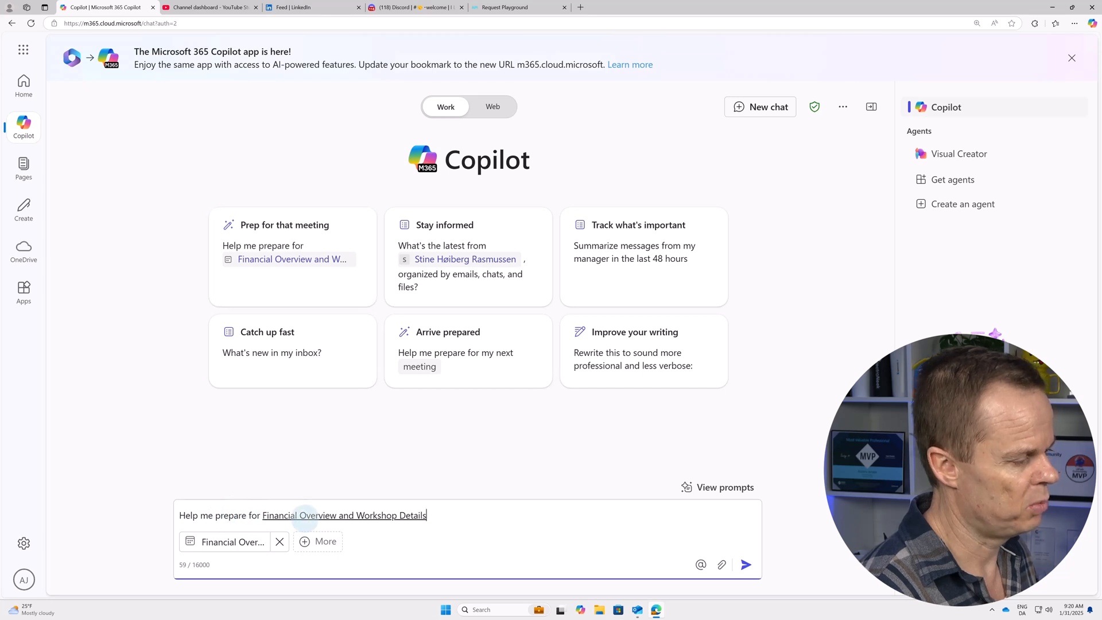
left_click(746, 565)
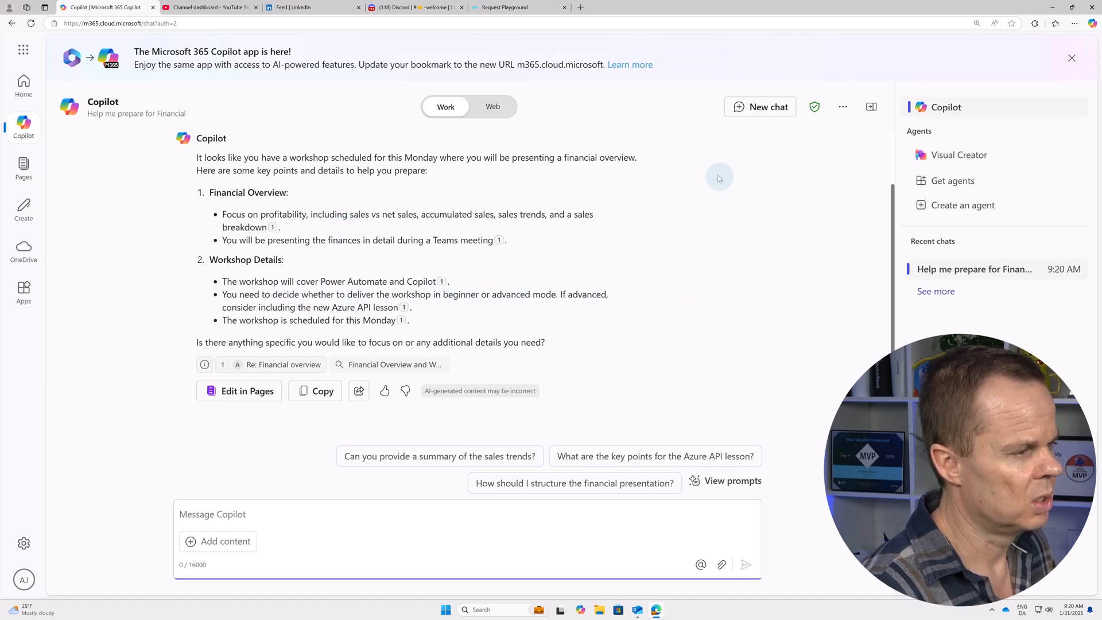
left_click(746, 107)
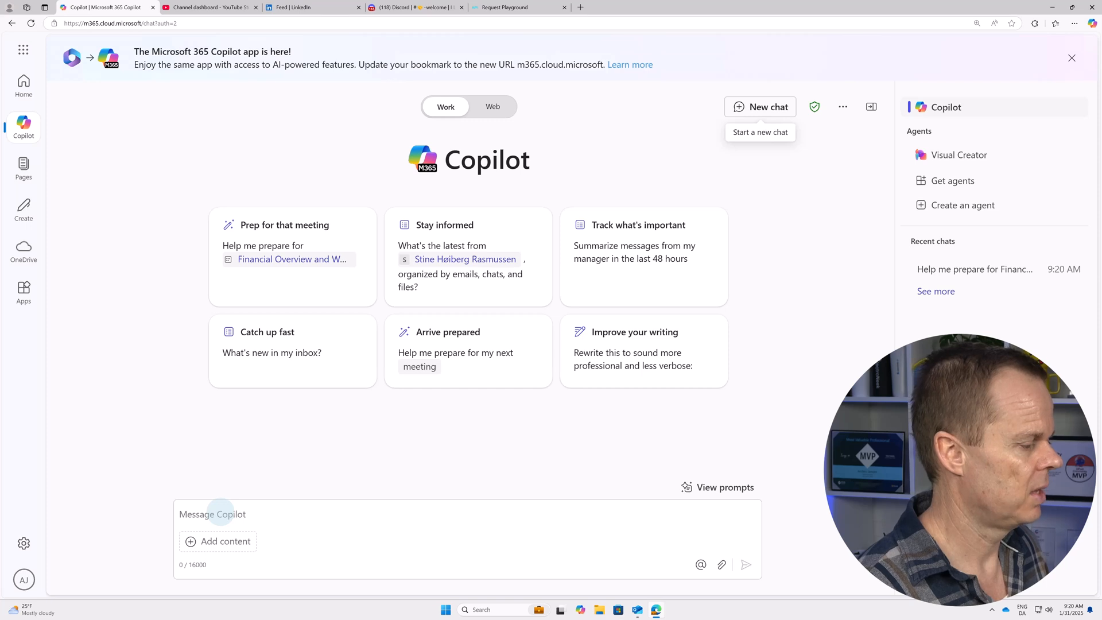
Ask Copilot to 'Find all recent files about andersjensenorg'.
left_click(217, 525)
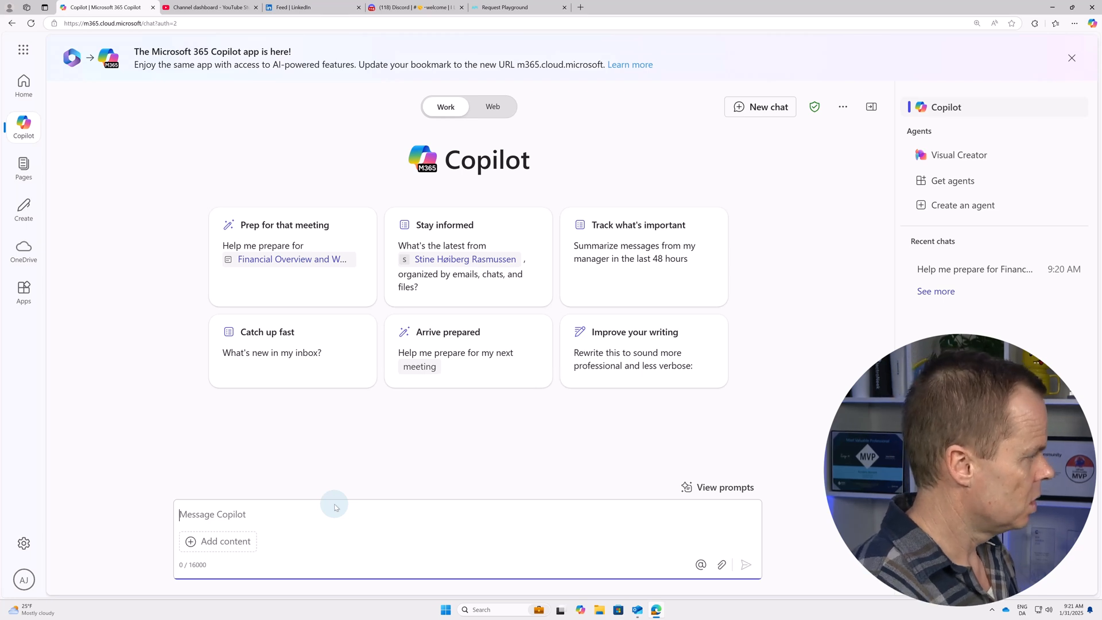
type("F")
key("BackSpace")
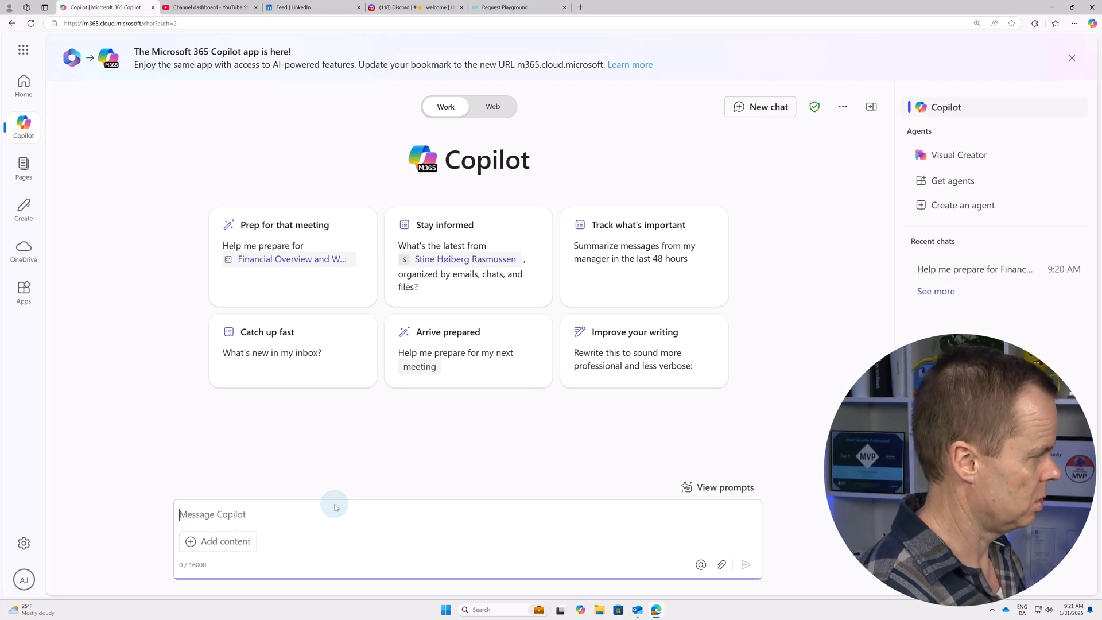
type("Find all re")
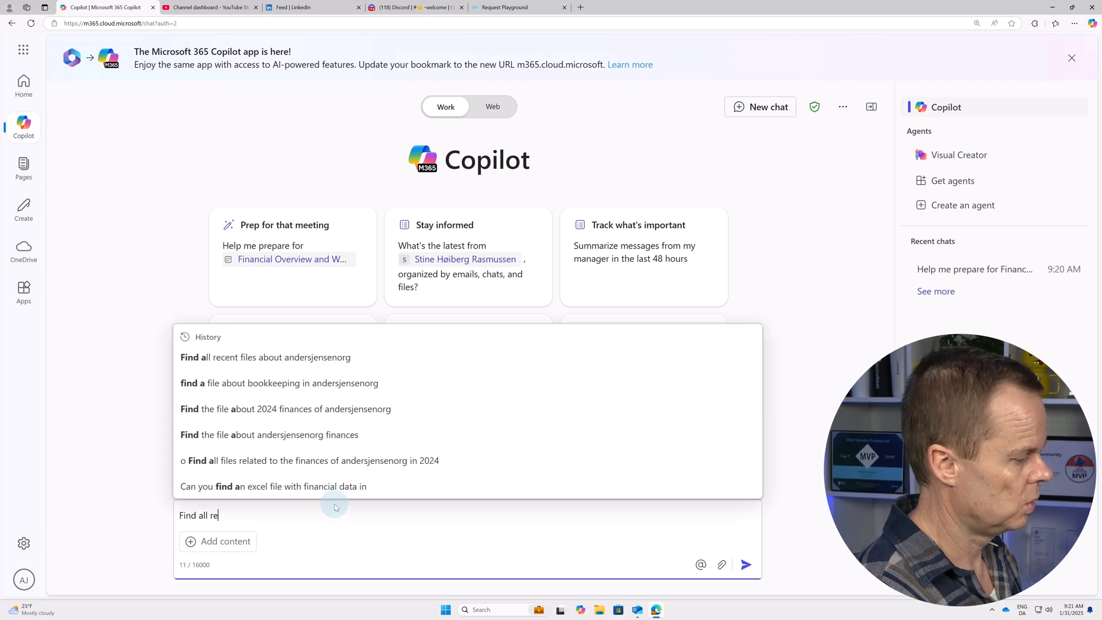
type("cent")
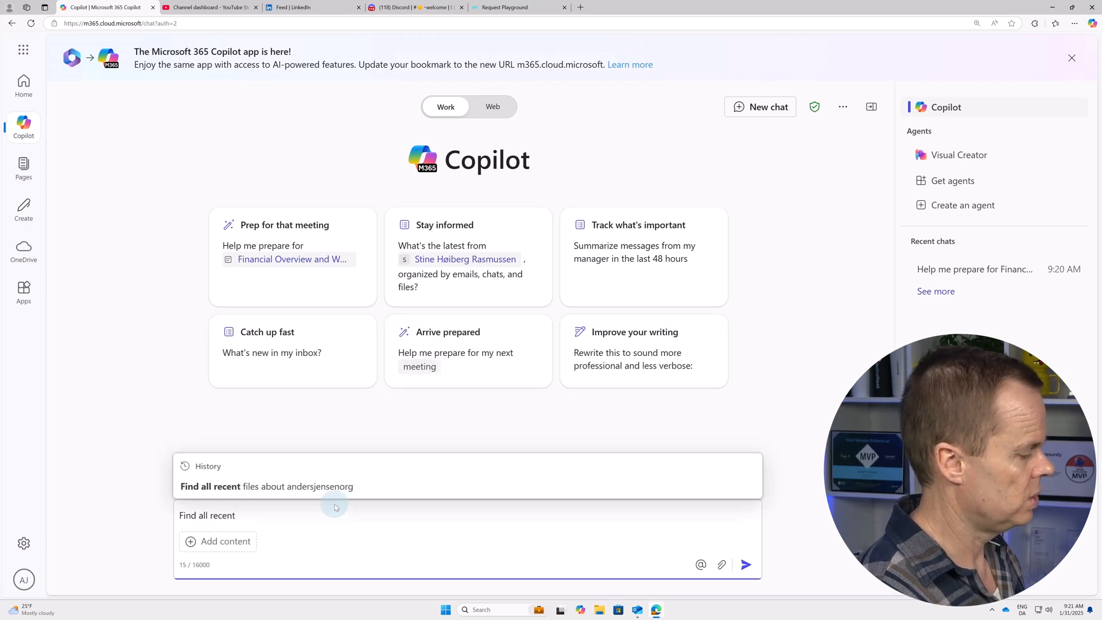
type(" fil")
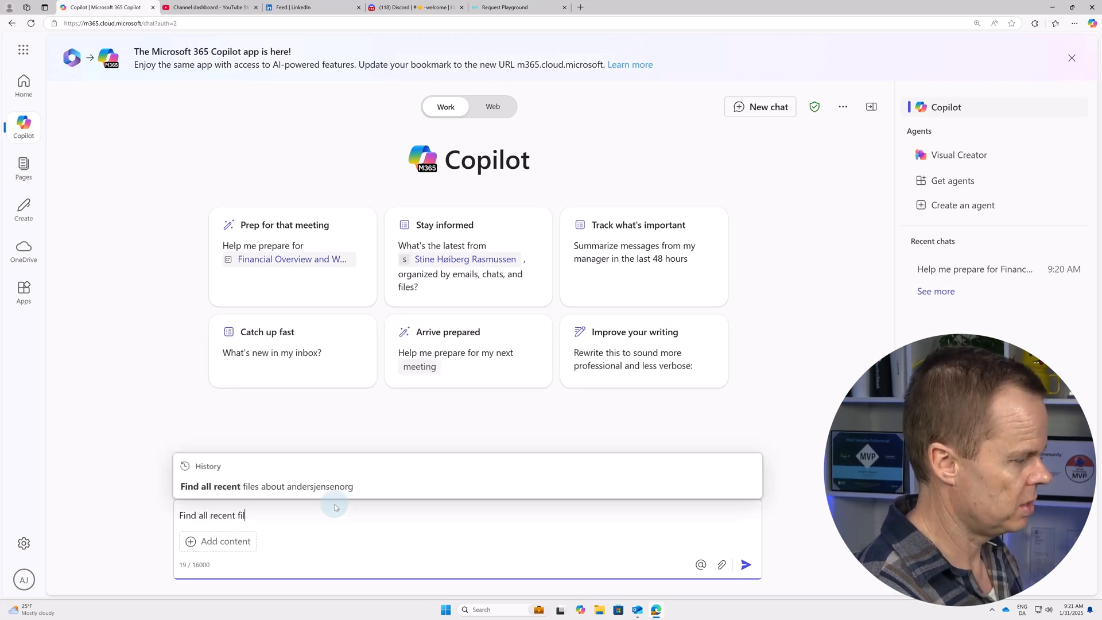
type("es about anders")
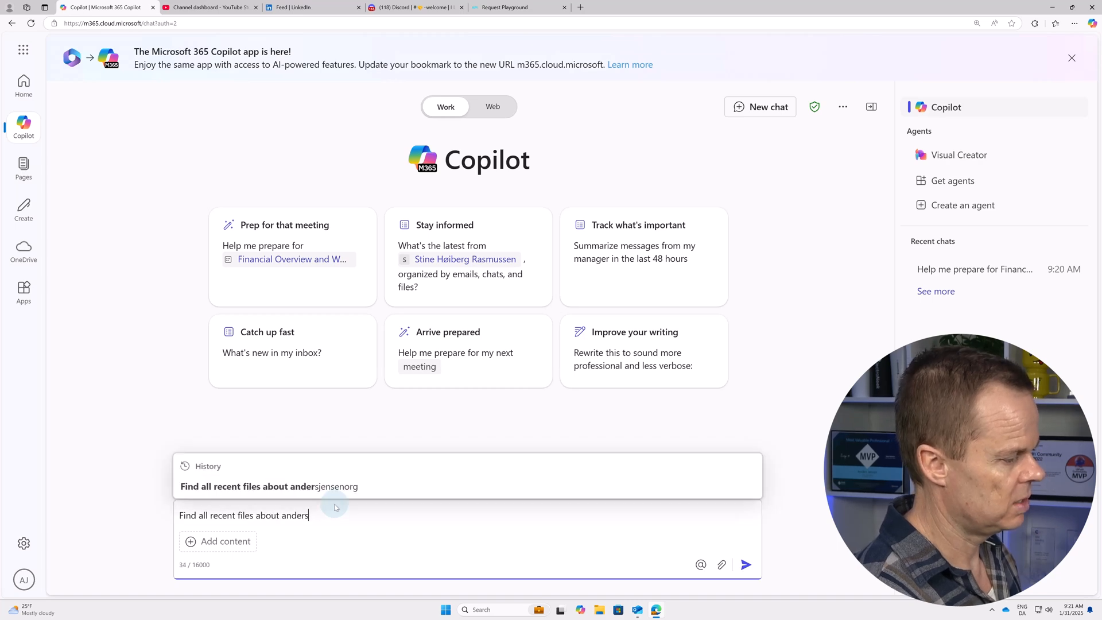
type("jensenorg")
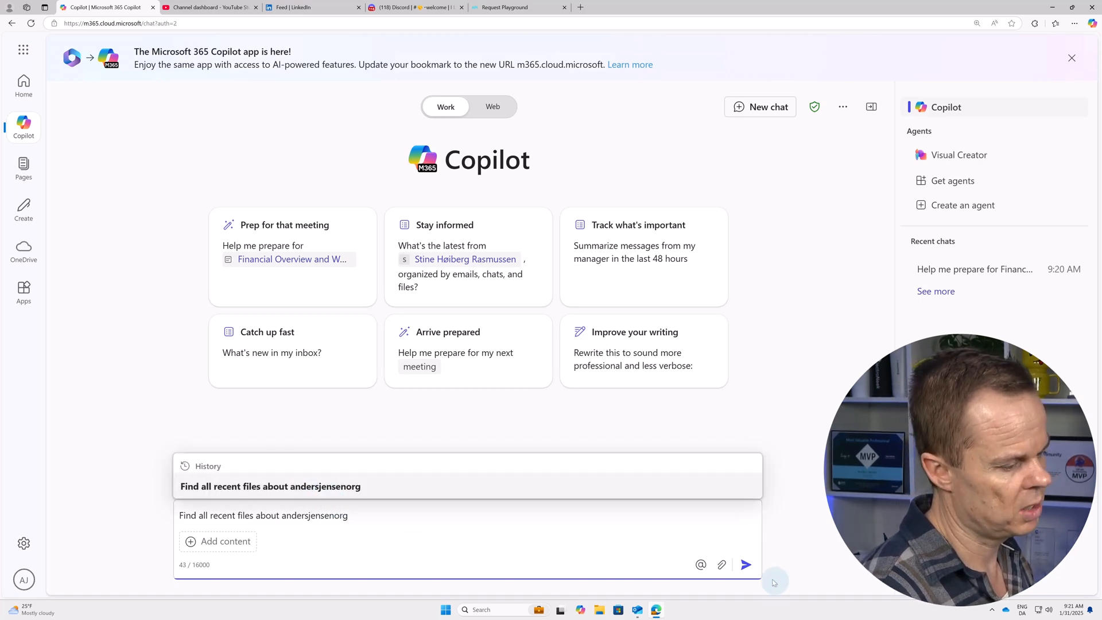
left_click(745, 565)
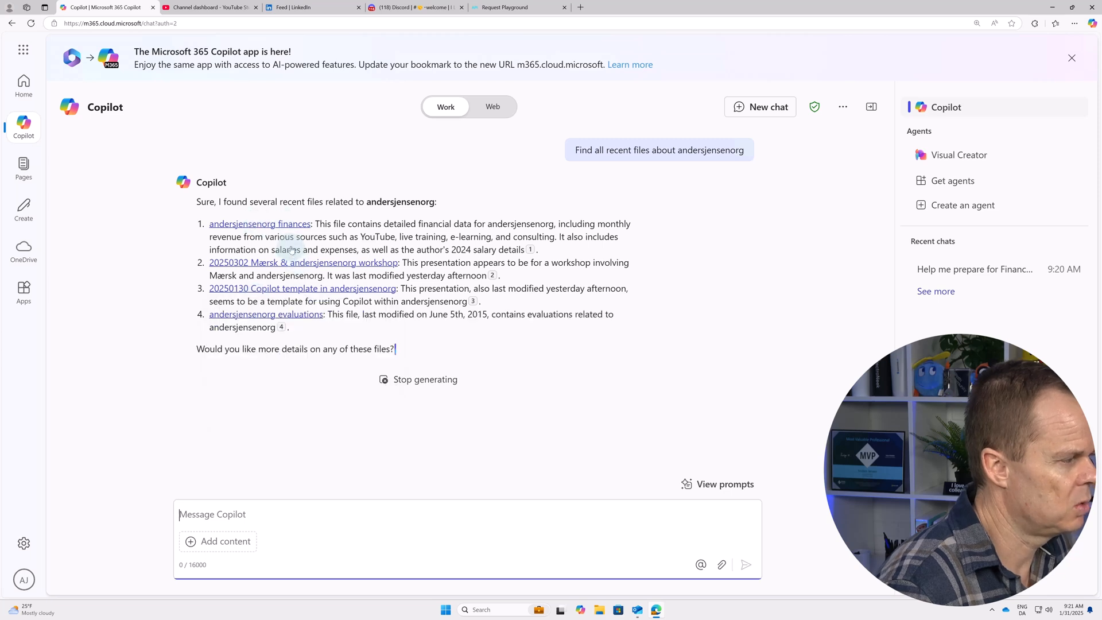
mouse_move(287, 229)
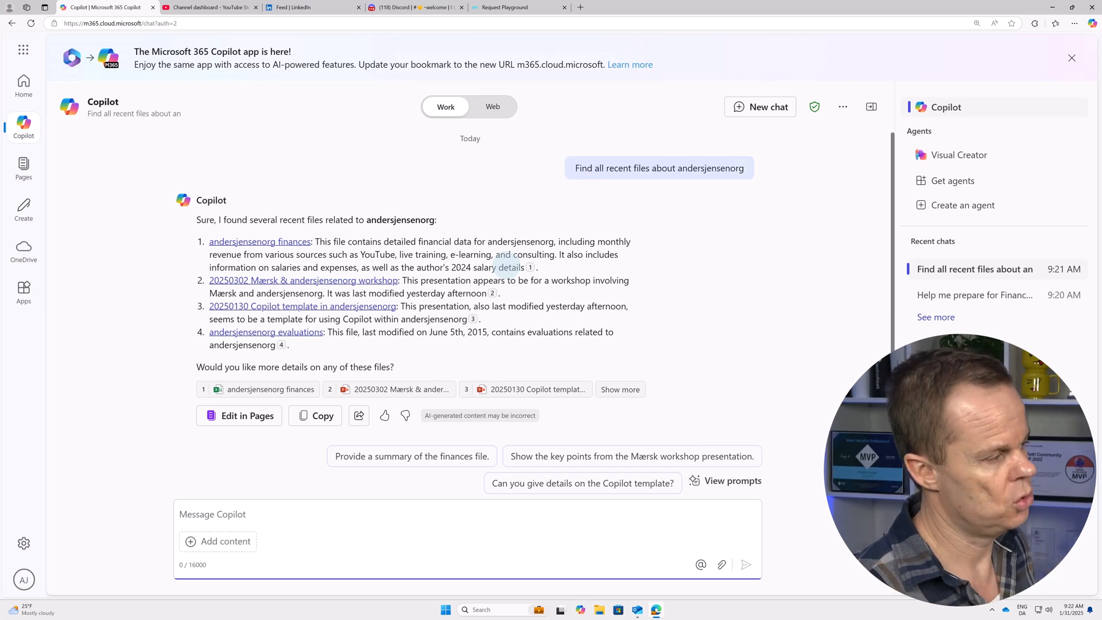
Glance at the andersjensenorg finances workbook, then minimize Edge and open File Explorer.
left_click(279, 391)
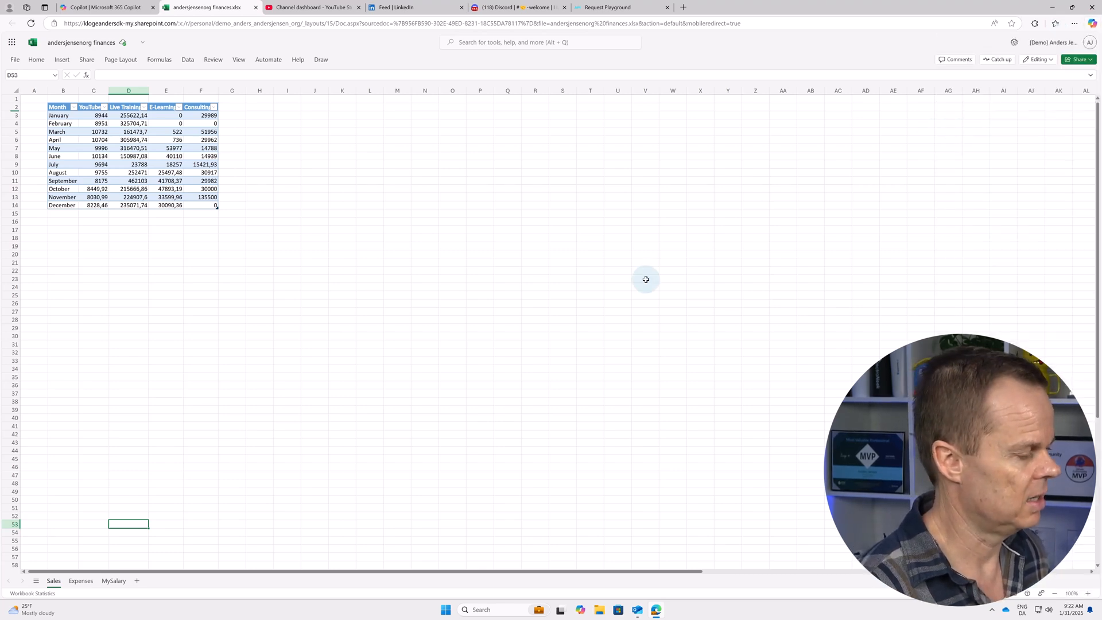
left_click(256, 7)
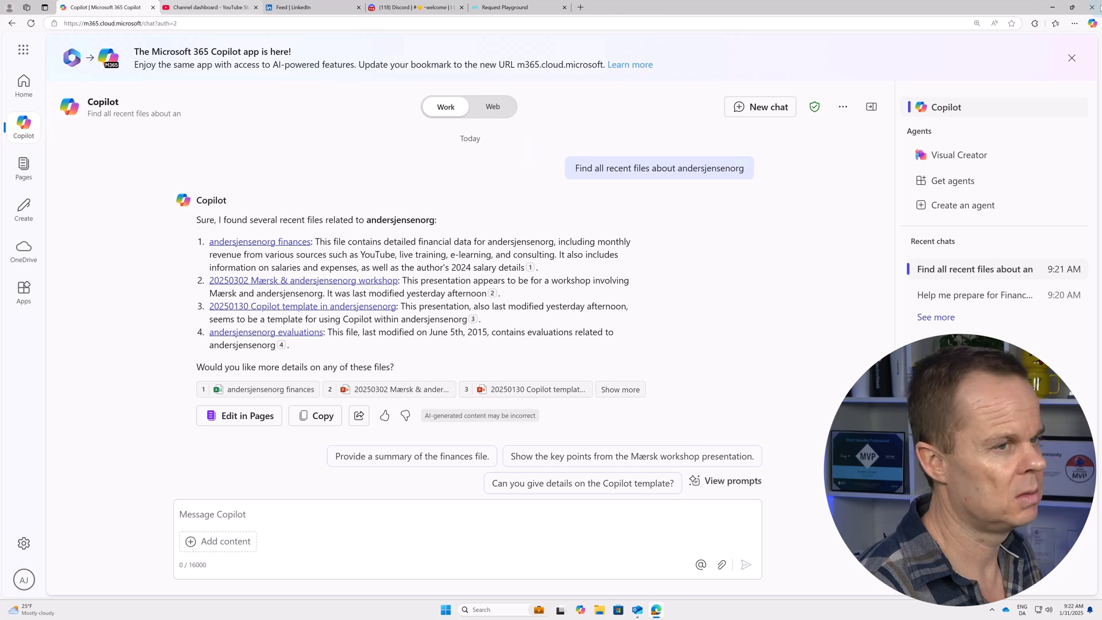
left_click(1052, 7)
left_click(599, 610)
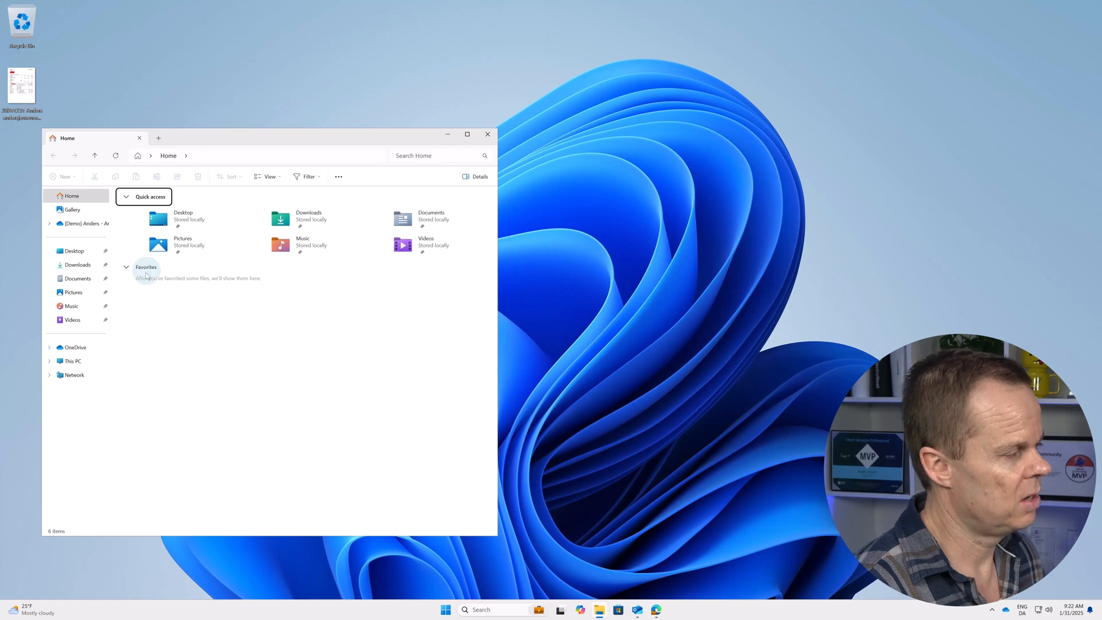
Open andersjensenorg finances.xlsx from OneDrive's Documents folder in desktop Excel.
left_click(81, 223)
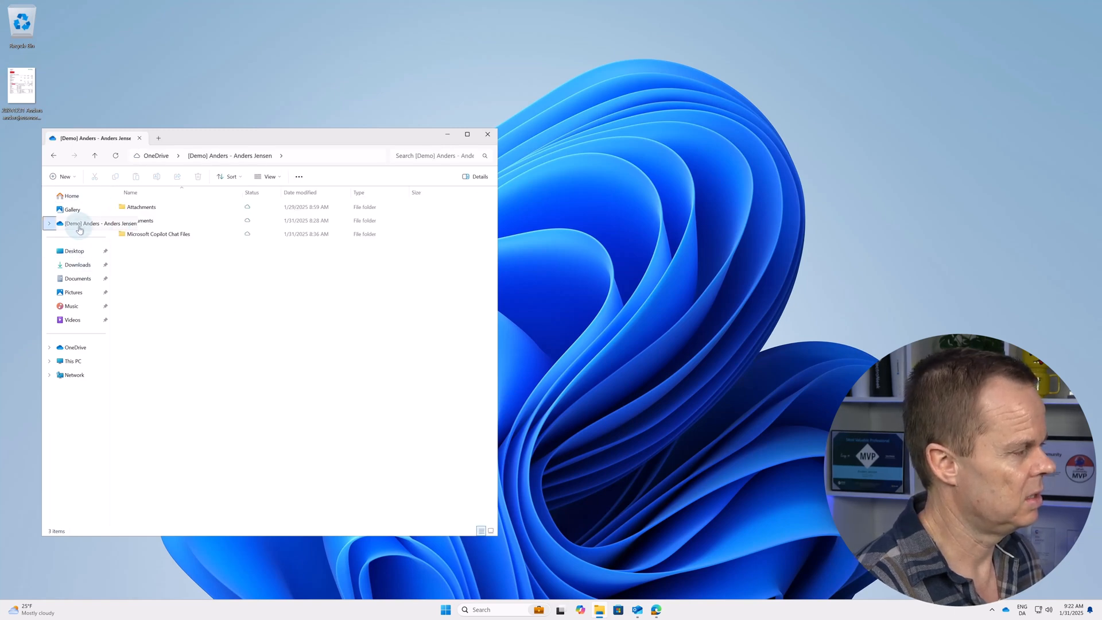
left_click(131, 223)
double_click(131, 223)
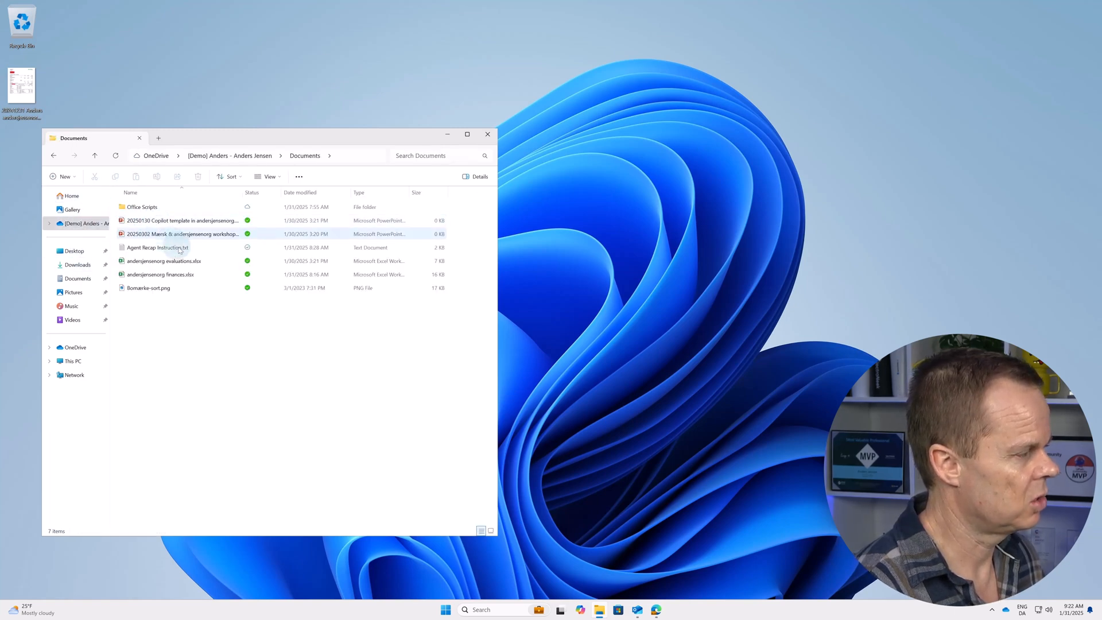
left_click(184, 278)
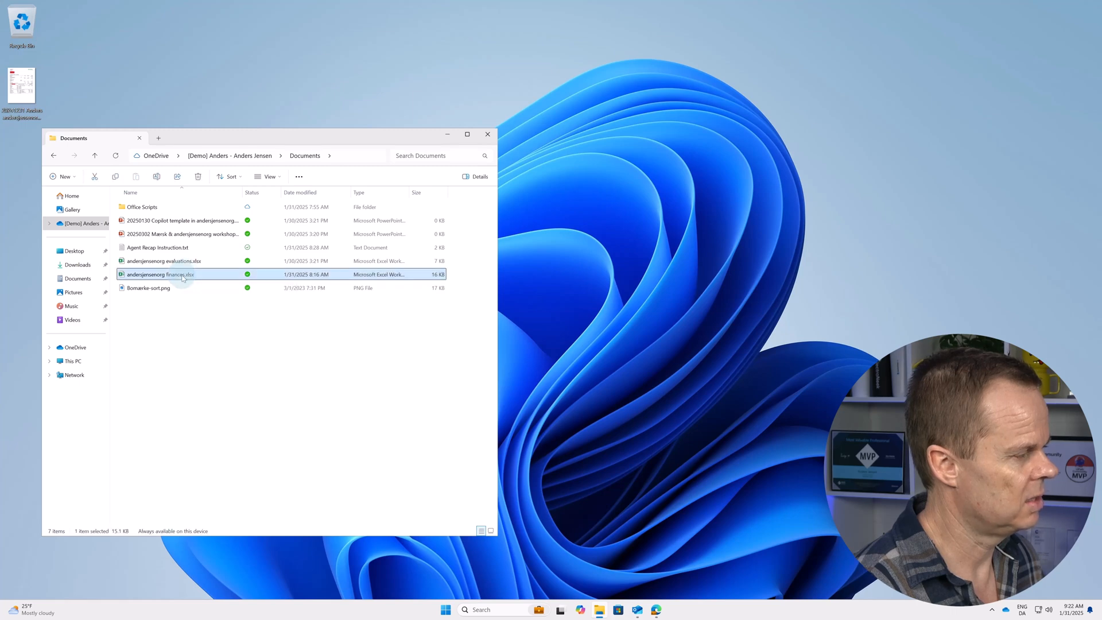
double_click(184, 278)
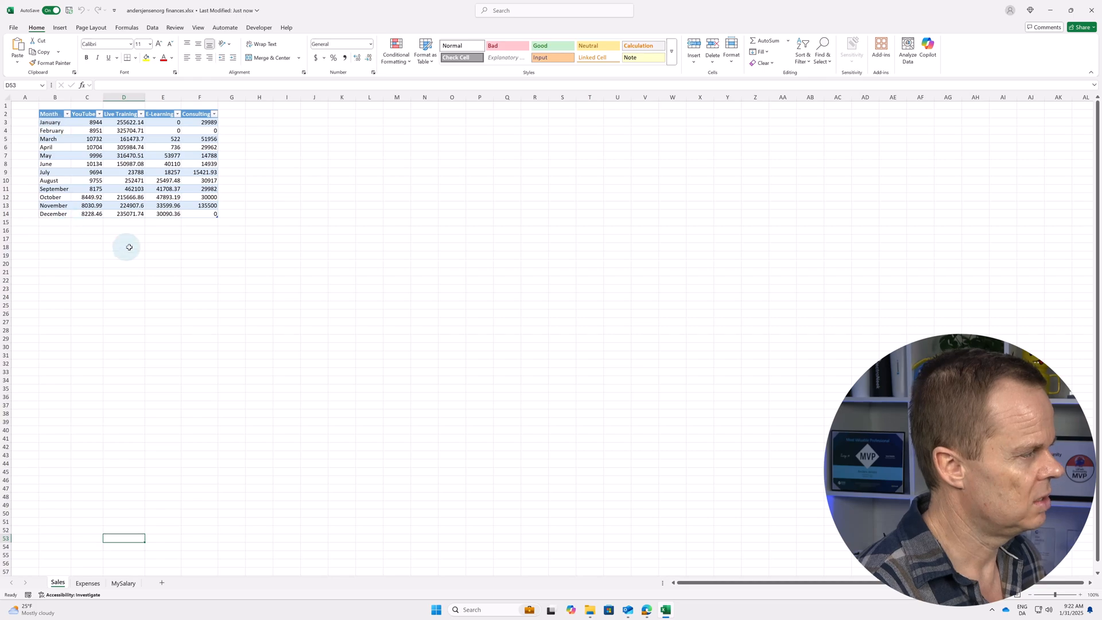
Zoom the Sales sheet to about 205% and select January's YouTube, Live Training and E-Learning figures.
scroll(151, 325, "up", 3)
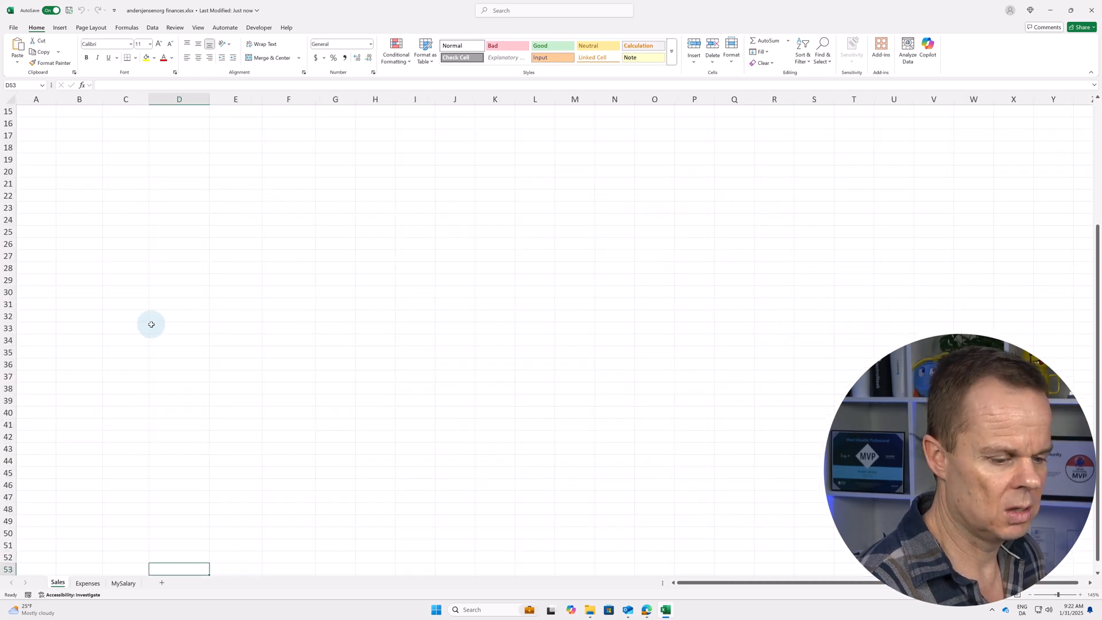
scroll(159, 314, "up", 1)
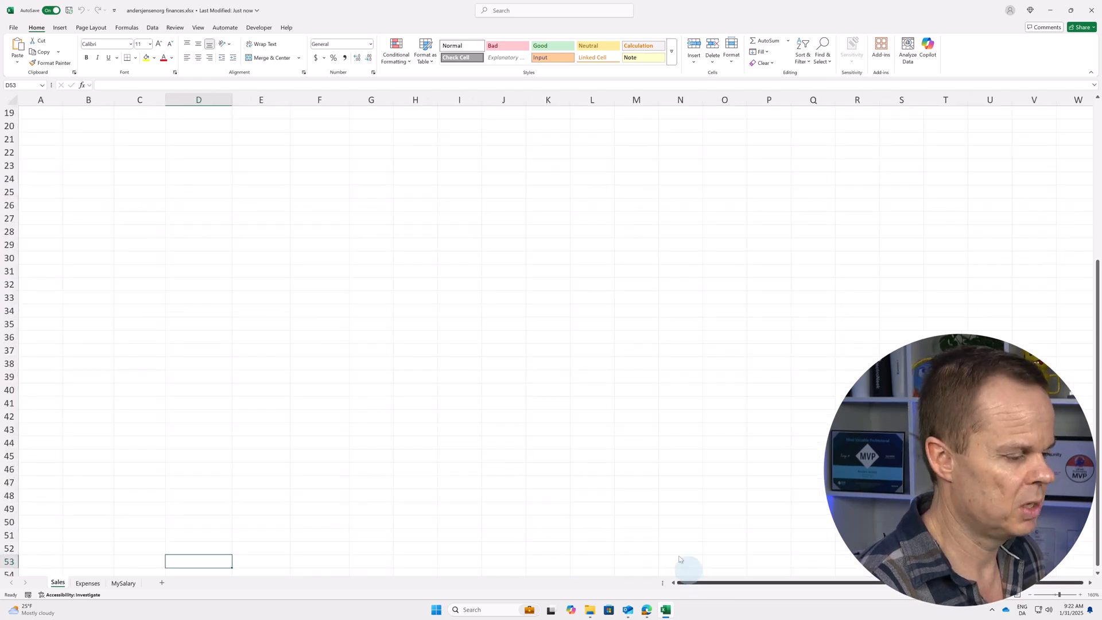
scroll(570, 458, "up", 6)
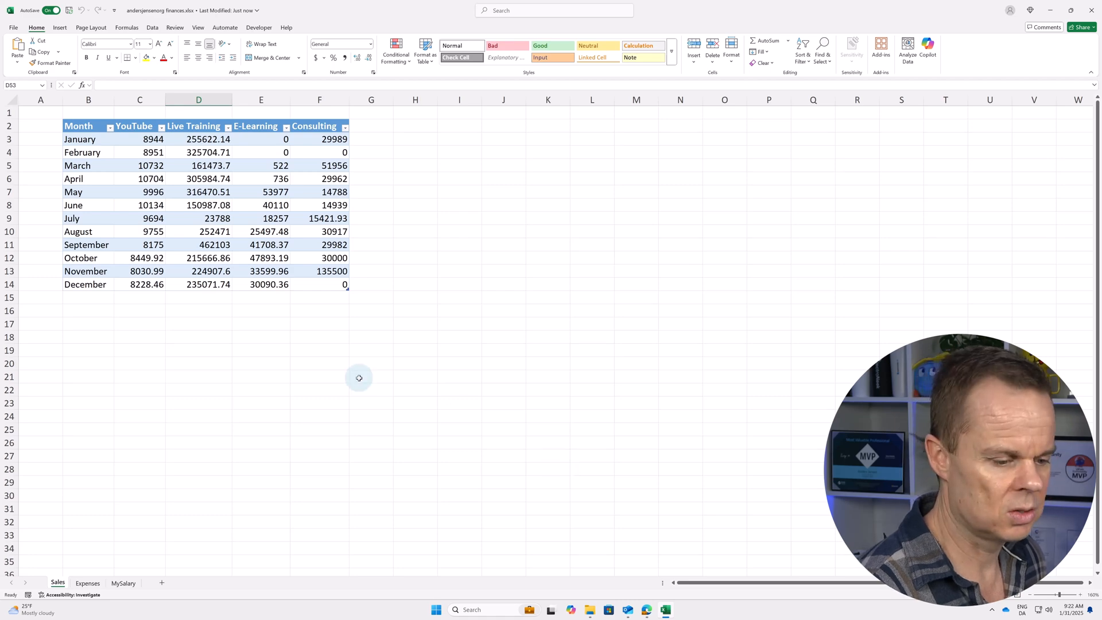
scroll(360, 377, "up", 1)
scroll(360, 377, "up", 2)
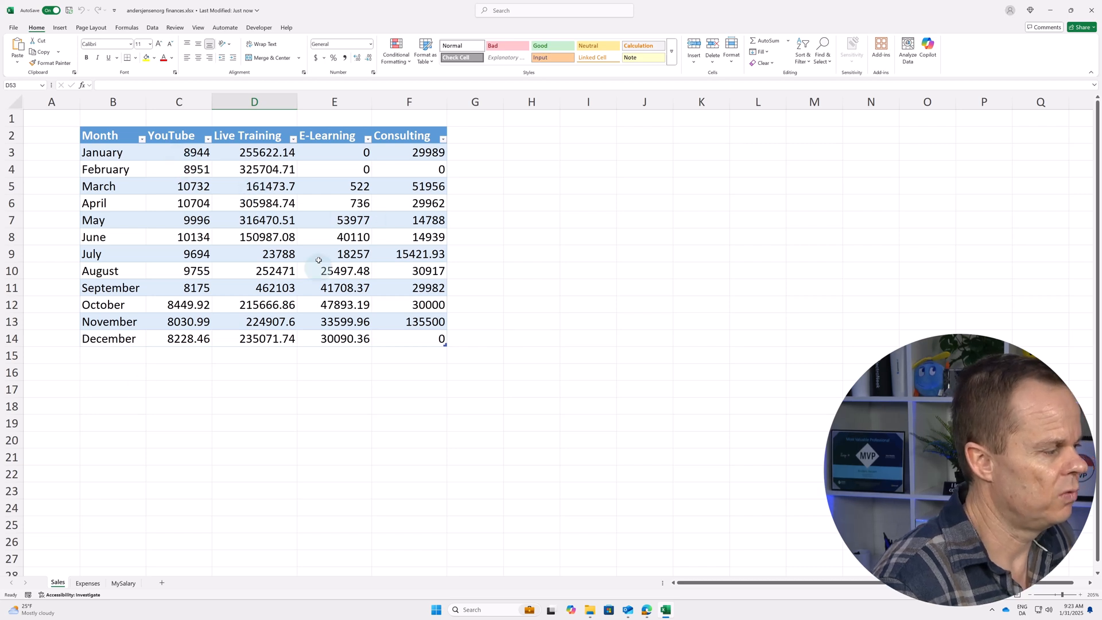
left_click(204, 155)
left_click(262, 154)
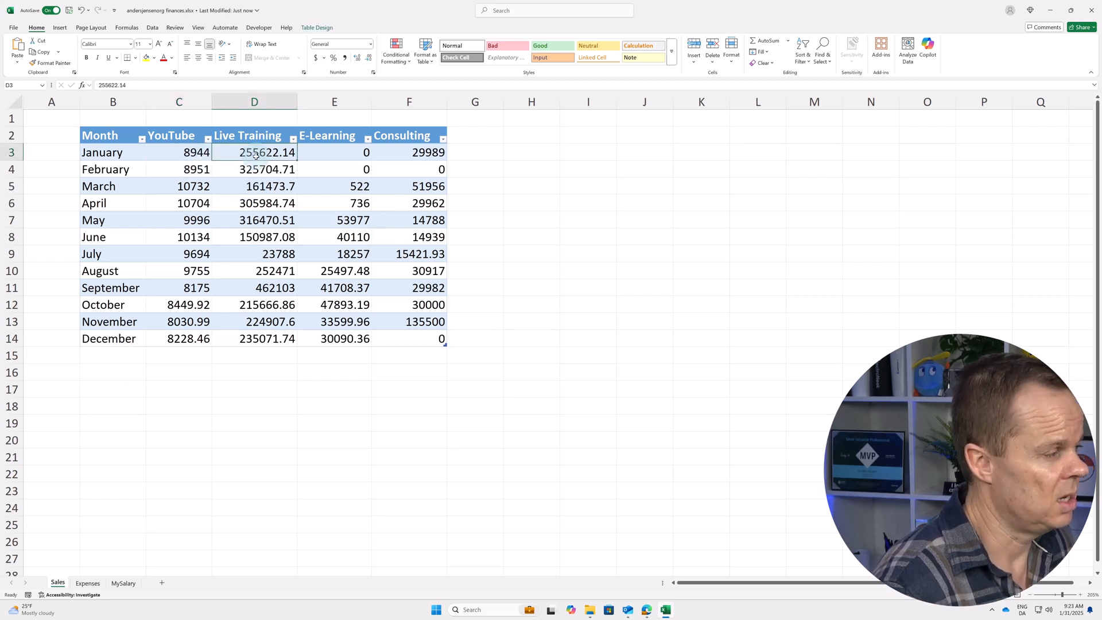
left_click(344, 157)
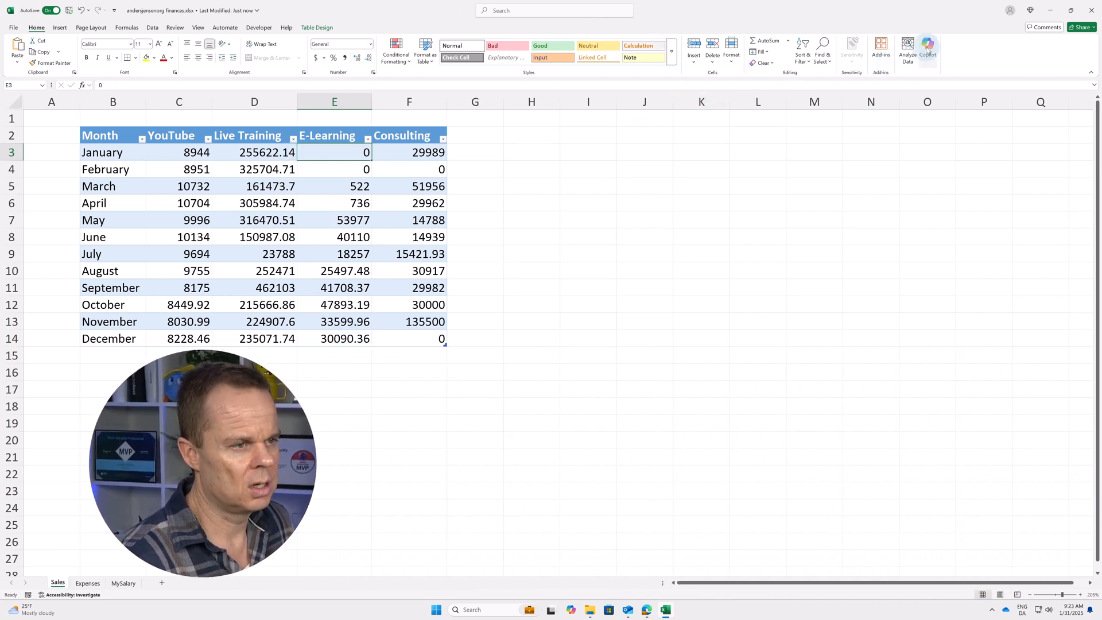
Open Copilot beside the Sales table, go through January's four figures, then return to Edge.
left_click(928, 48)
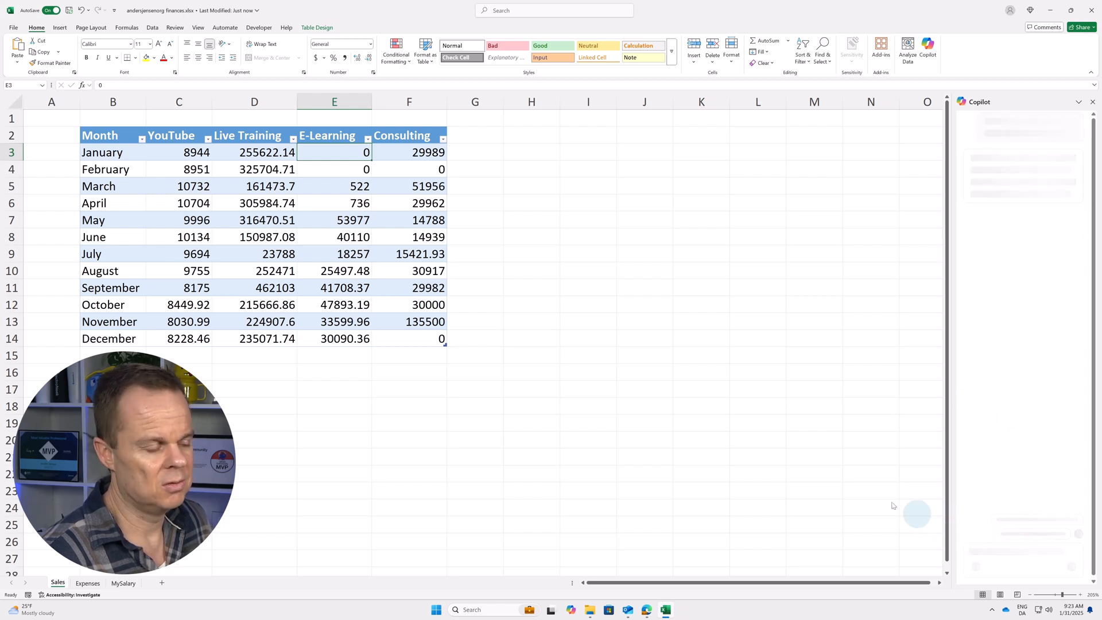
left_click(191, 154)
left_click(242, 153)
left_click(339, 153)
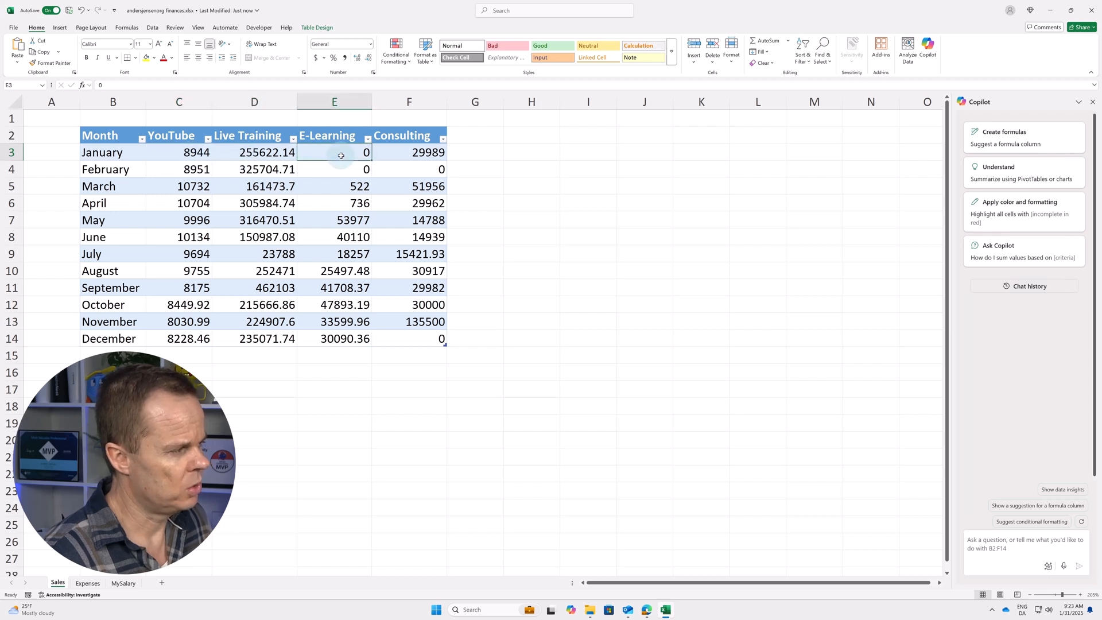
left_click(382, 155)
left_click(190, 154)
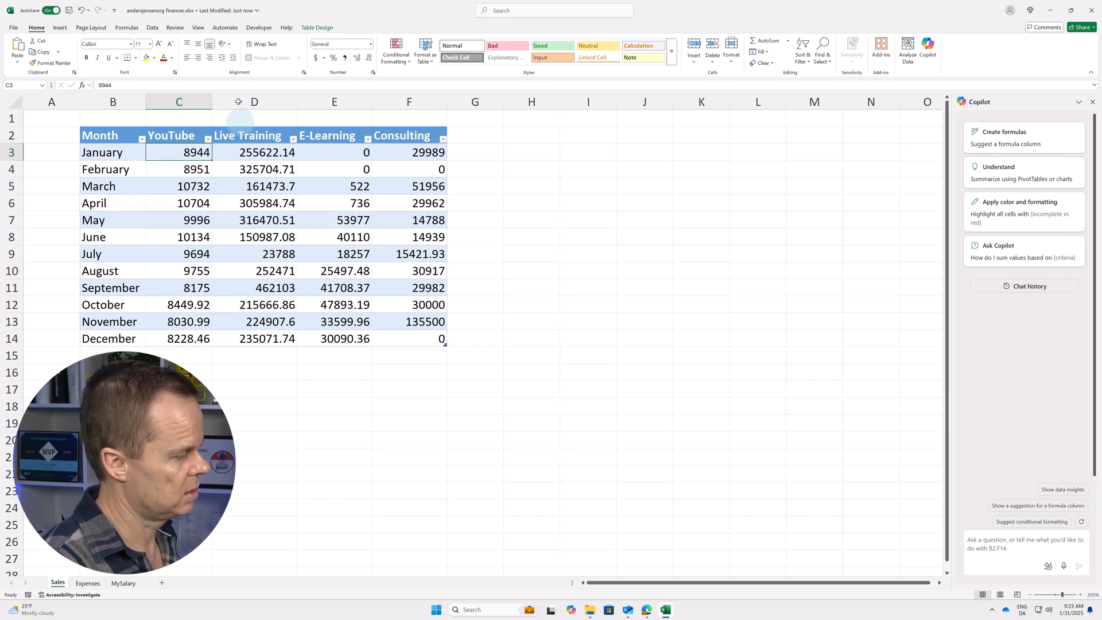
left_click(650, 616)
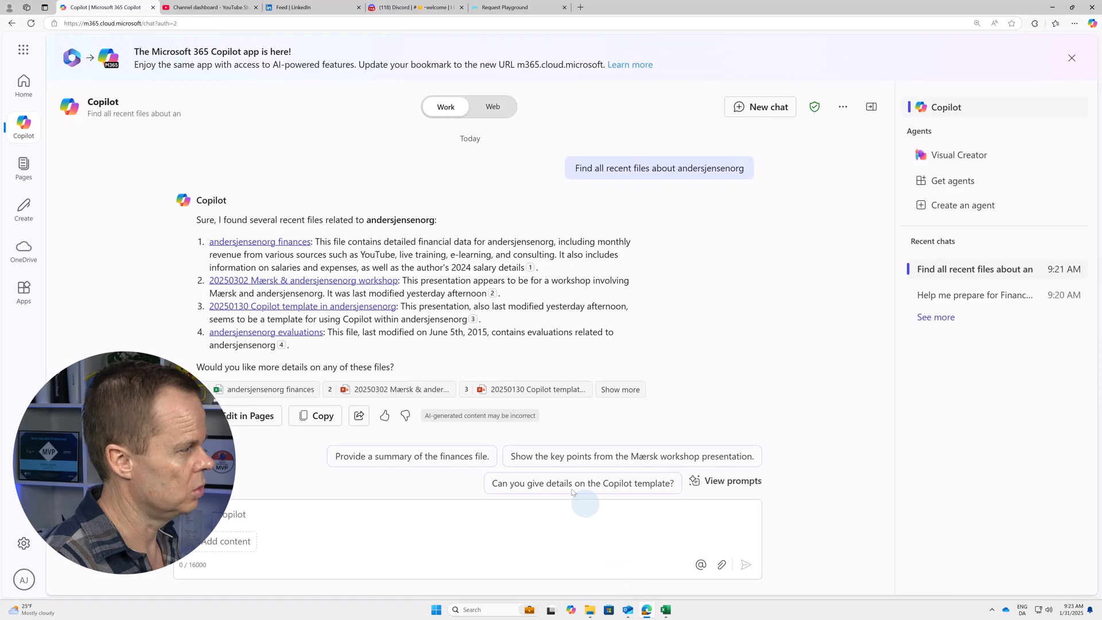
Switch to the YouTube Studio Channel dashboard tab showing 70,313 subscribers.
left_click(201, 8)
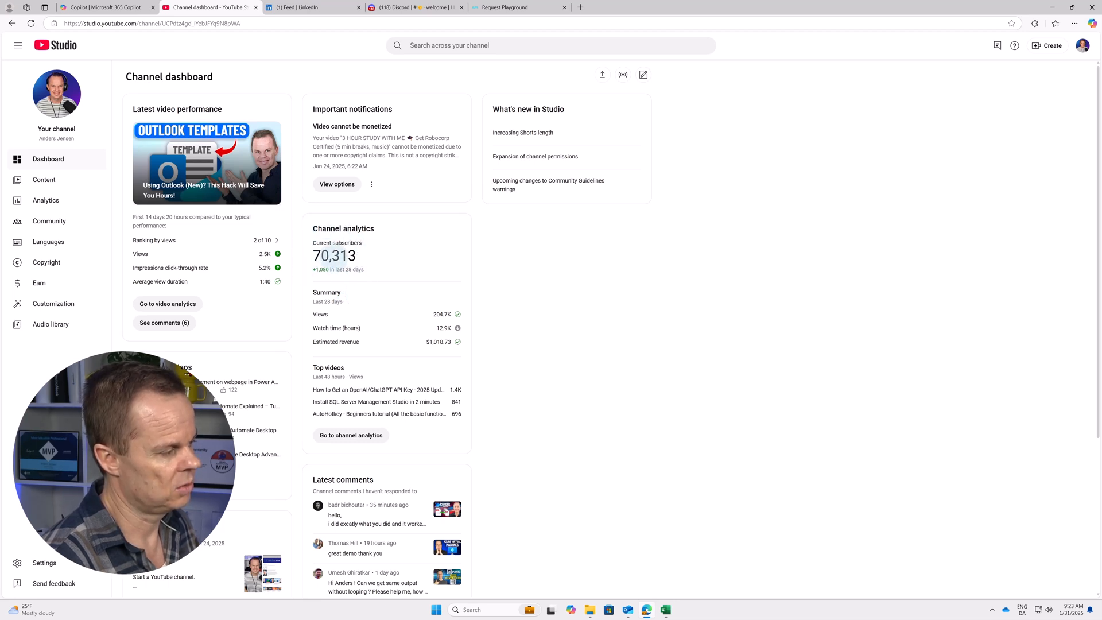
Highlight the 70,313 subscriber count, then go to the Channel analytics overview.
left_click_drag(360, 257, 320, 257)
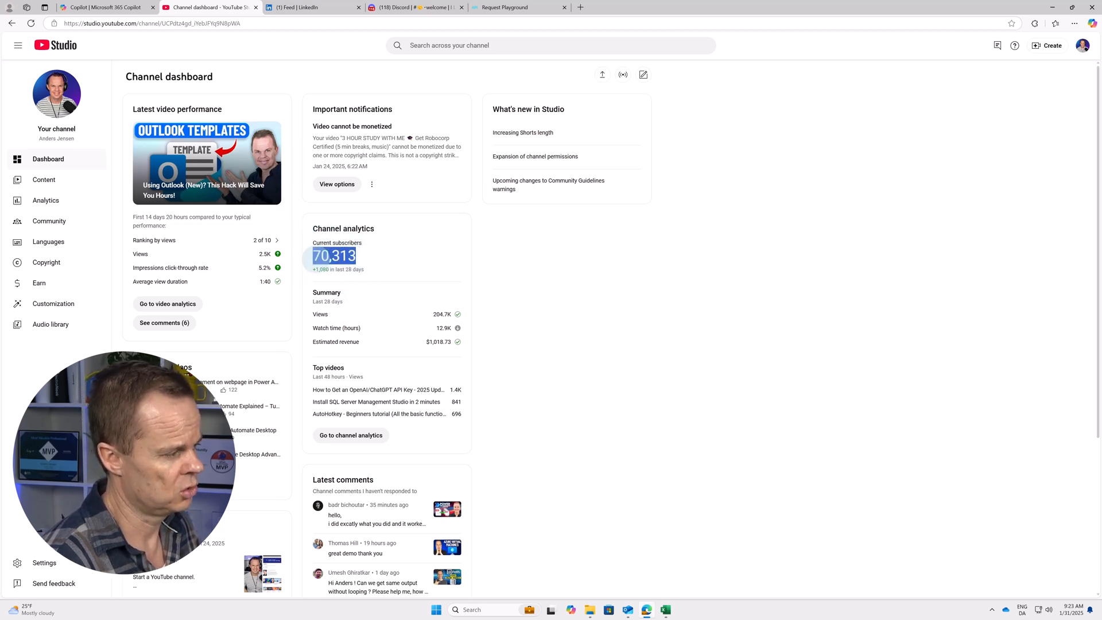
left_click(356, 270)
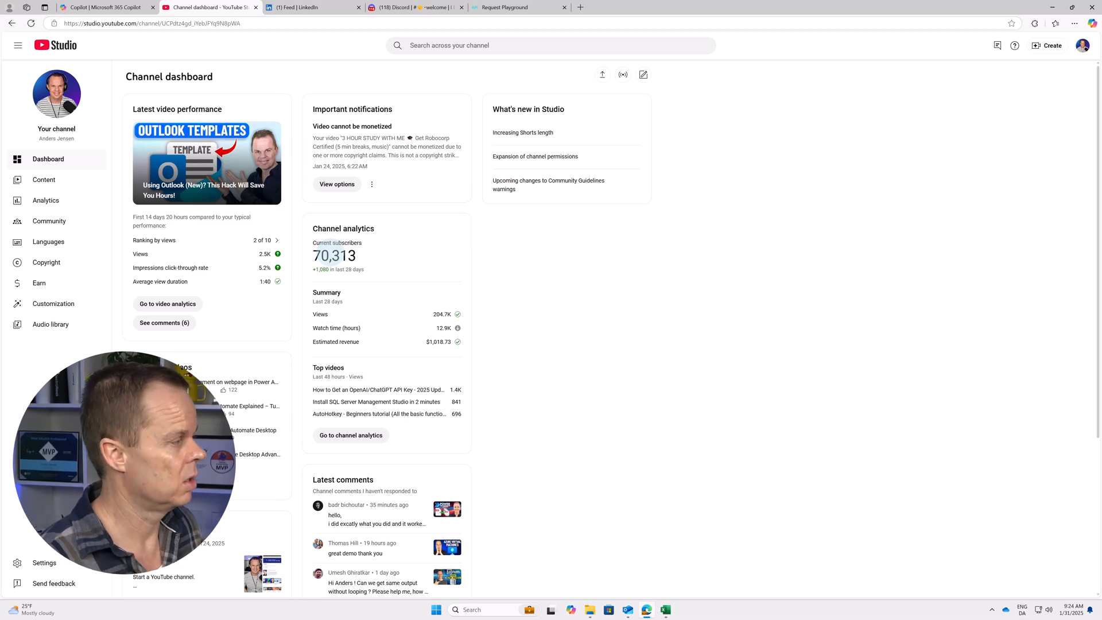
left_click(67, 203)
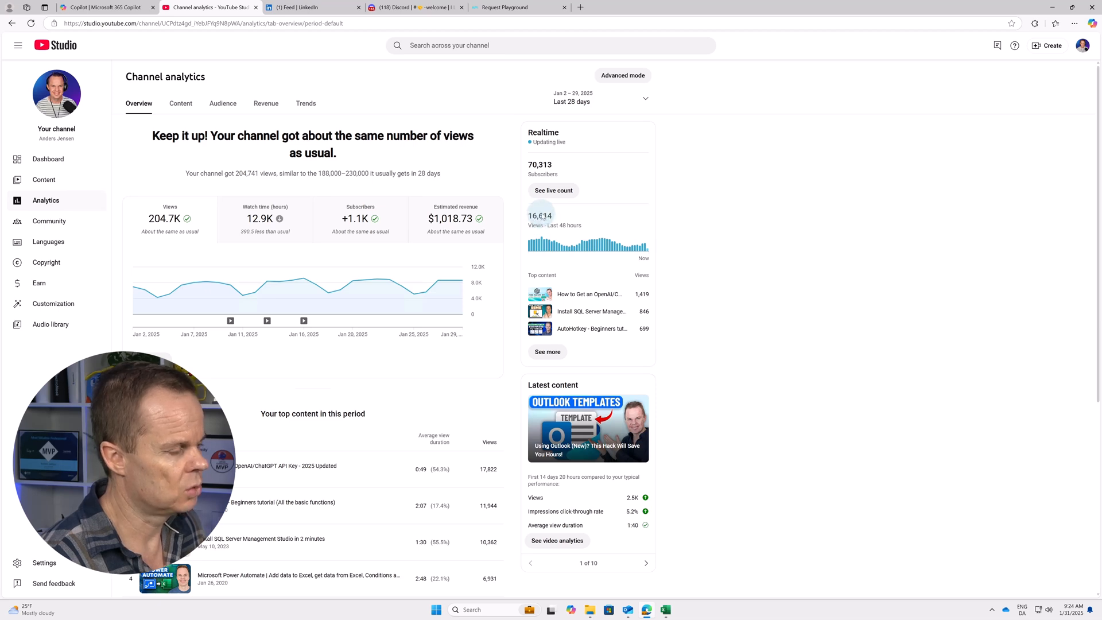
Limit the channel analytics to 2024 and chart watch time instead of views.
left_click(577, 99)
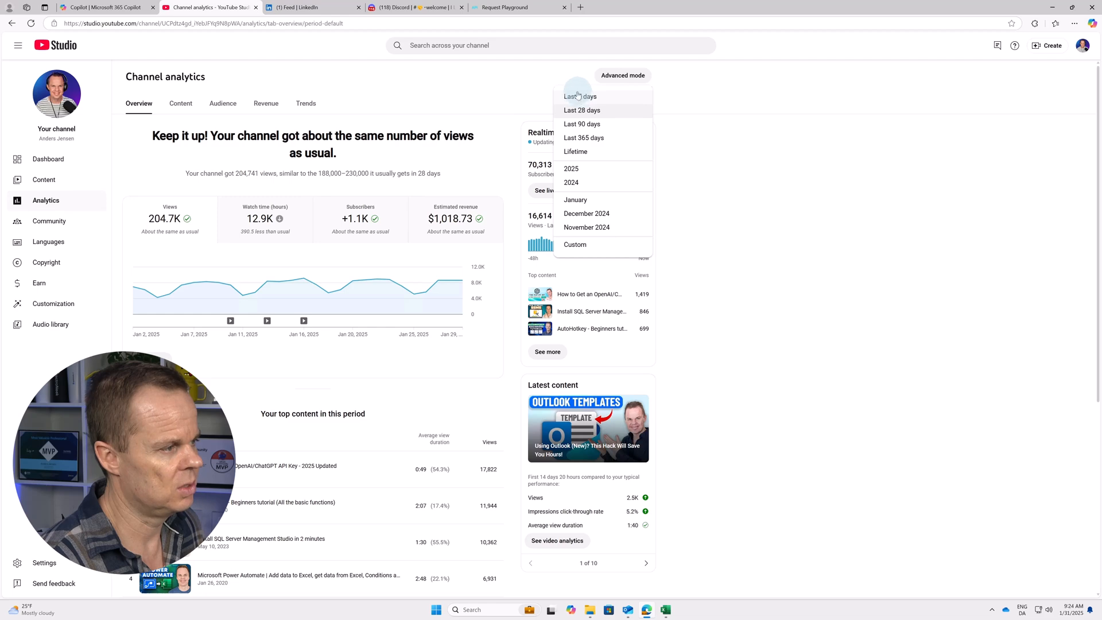
left_click(577, 183)
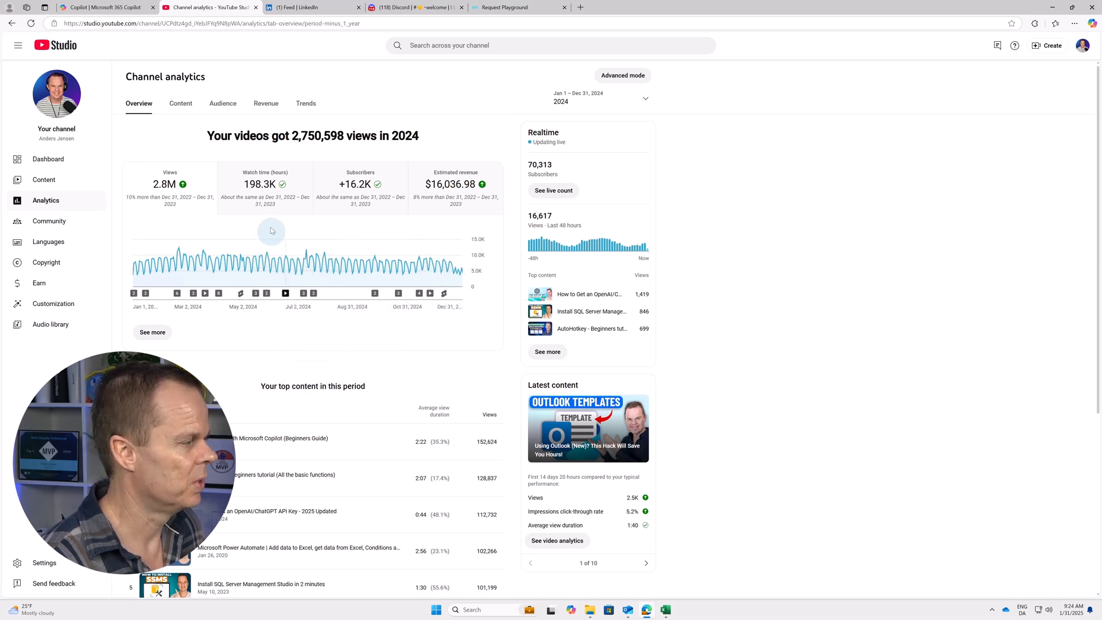
left_click(263, 198)
mouse_move(176, 294)
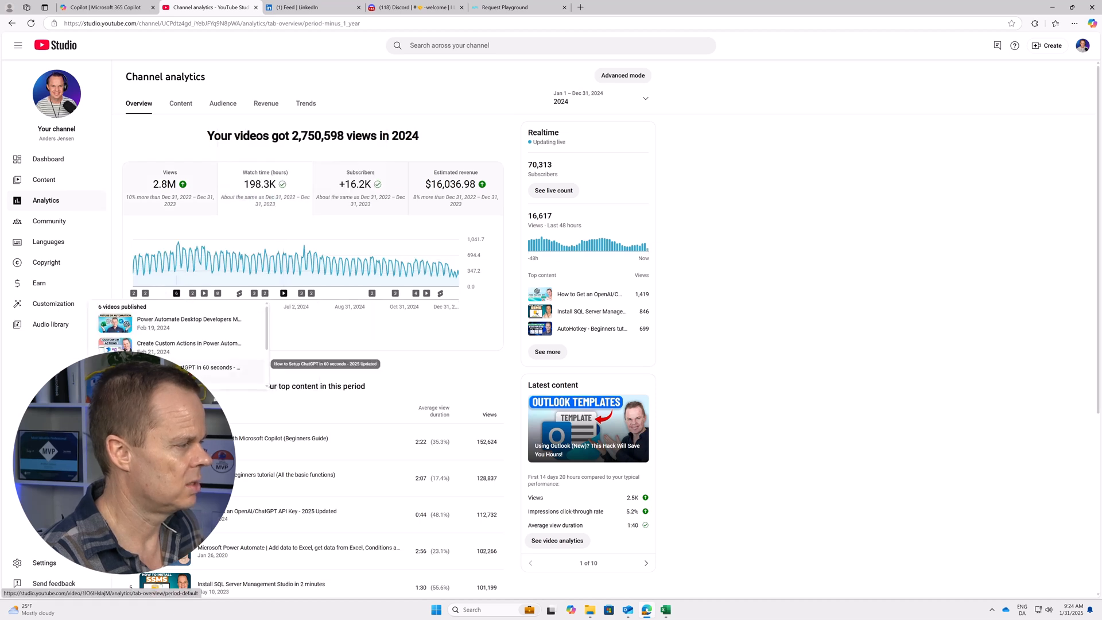
left_click(258, 181)
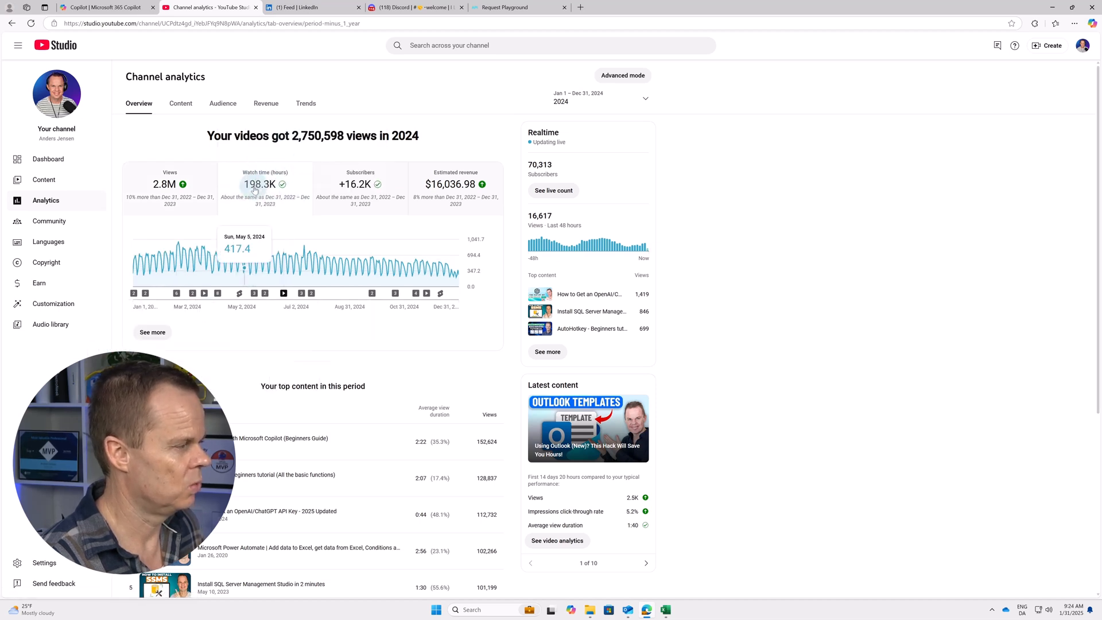
mouse_move(256, 191)
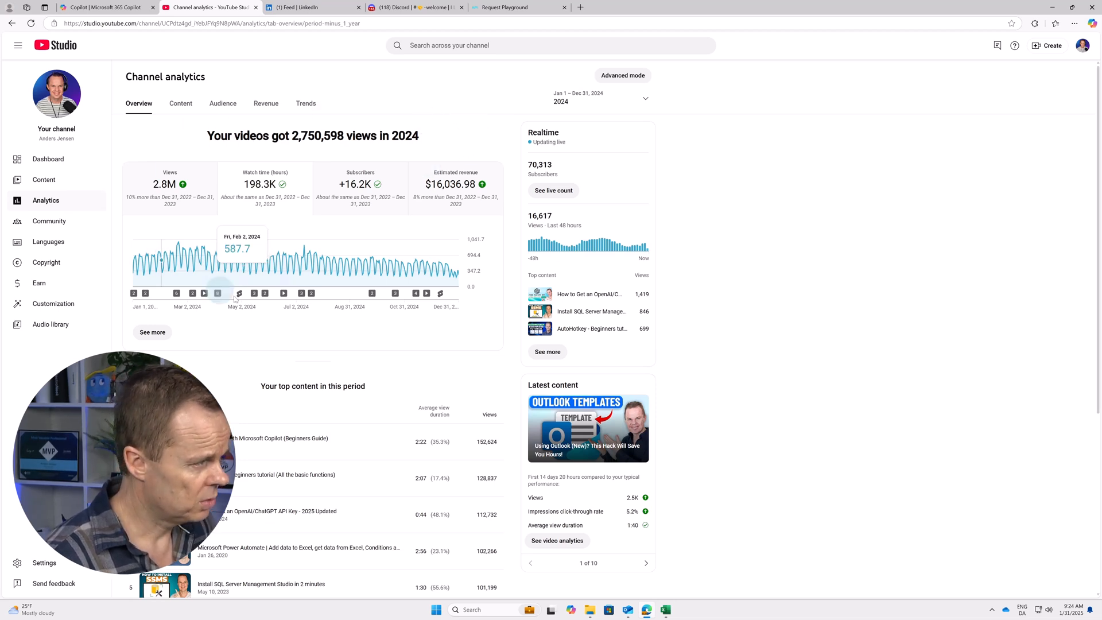
Look through the top content list, then go to the channel's Content videos list.
scroll(272, 359, "down", 5)
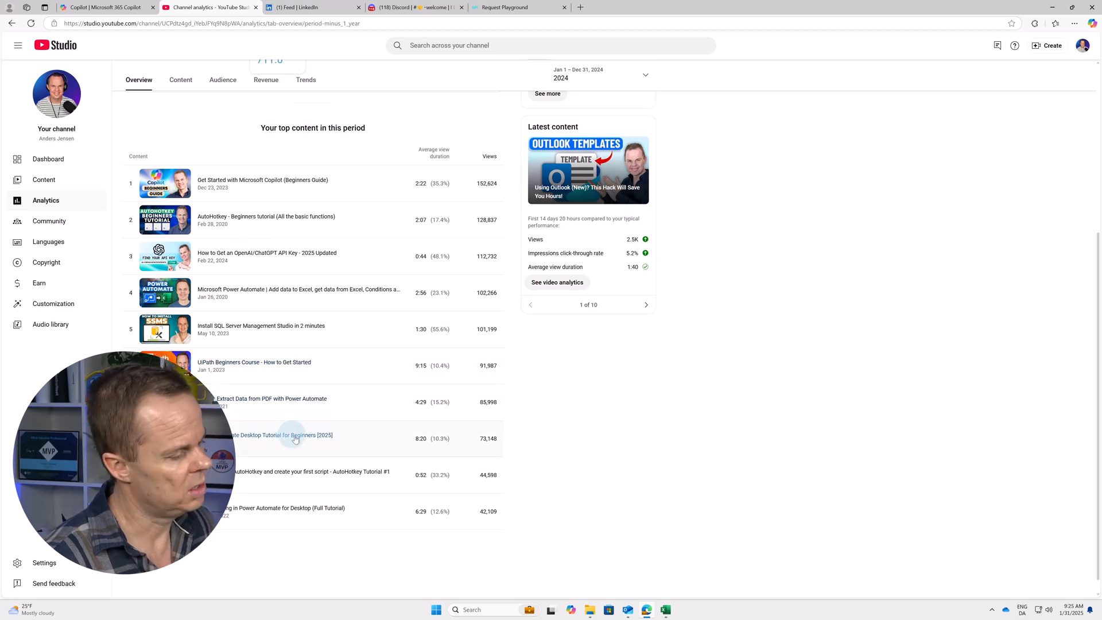
scroll(284, 456, "up", 5)
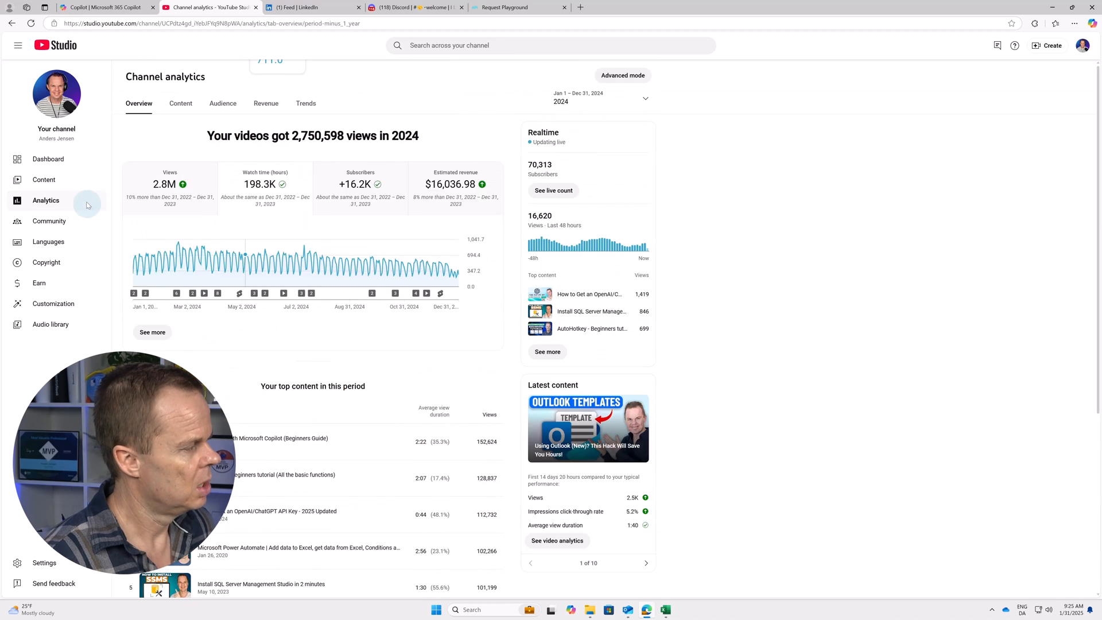
left_click(60, 177)
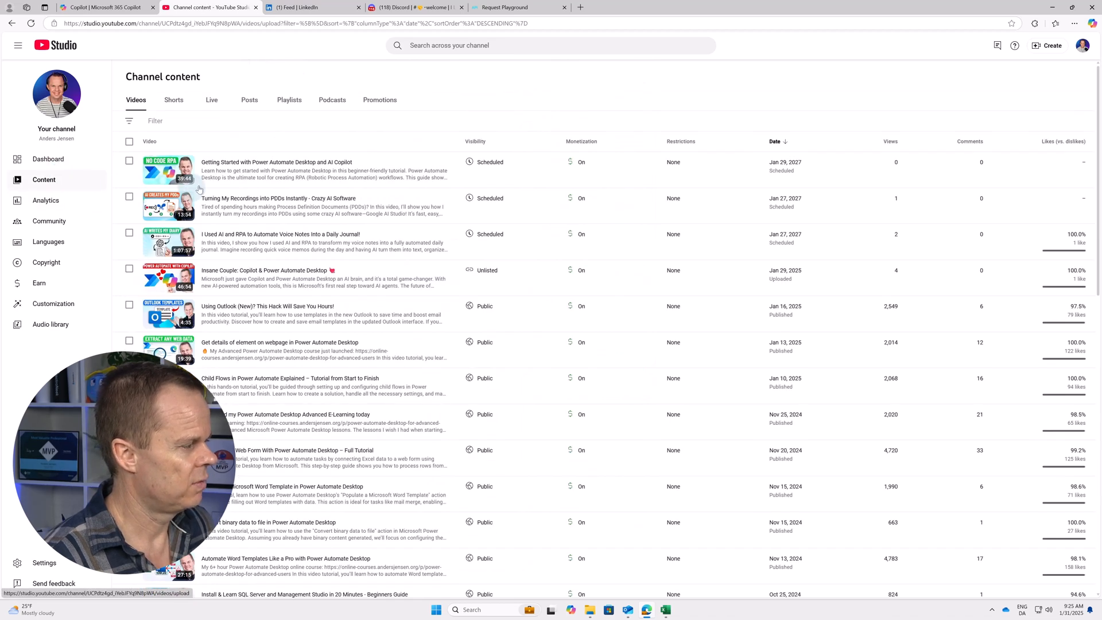
Bring the finances workbook's Sales table and Copilot pane back into view in Excel.
mouse_move(166, 158)
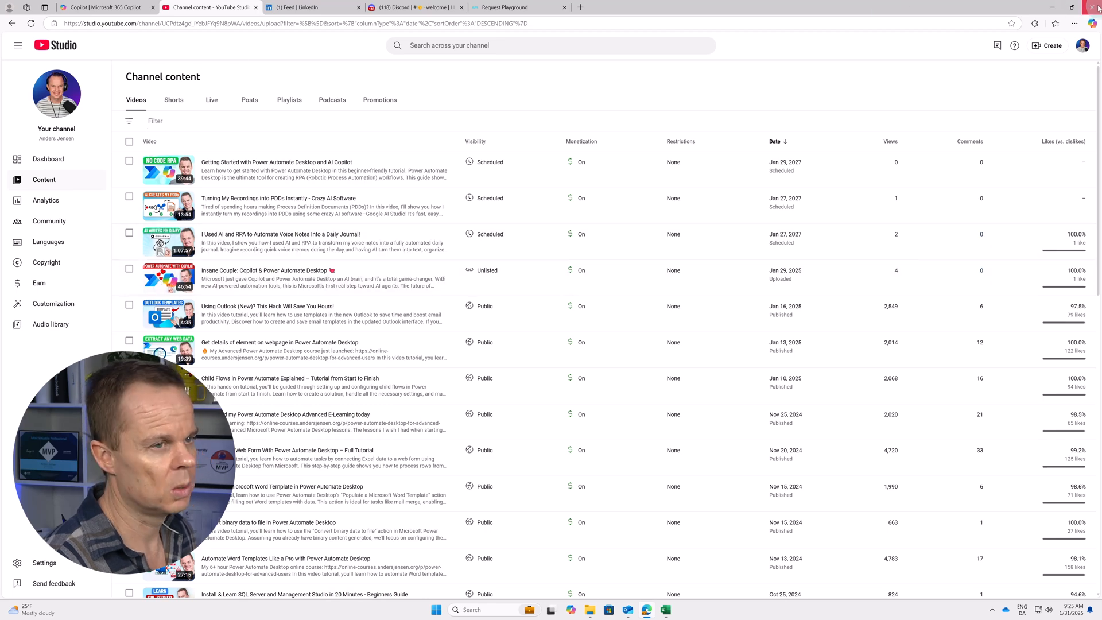
left_click(1052, 8)
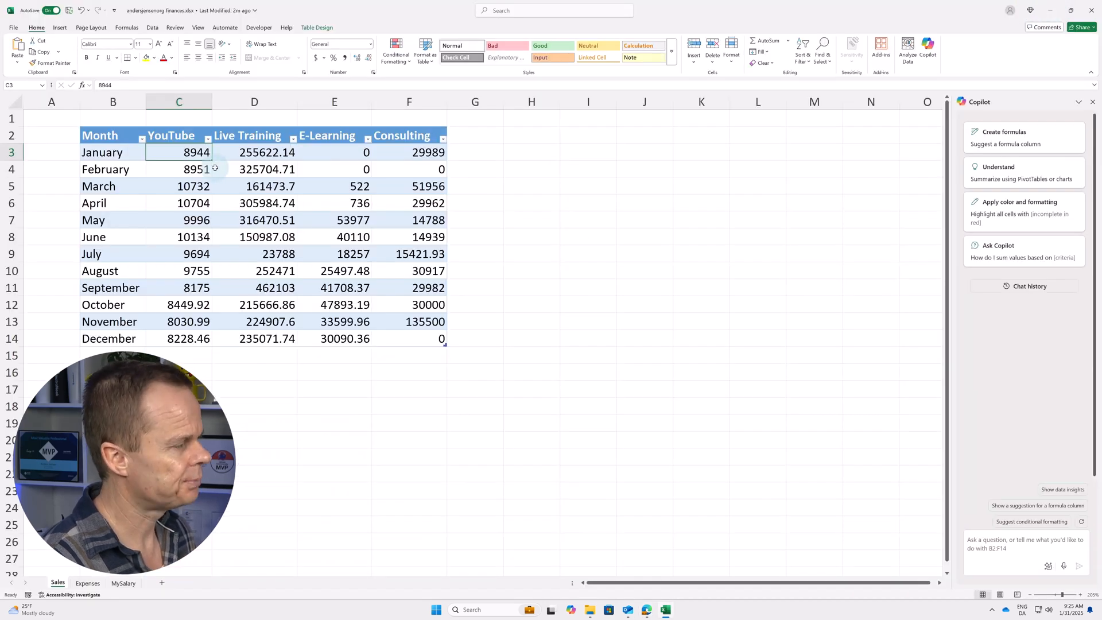
left_click(240, 152)
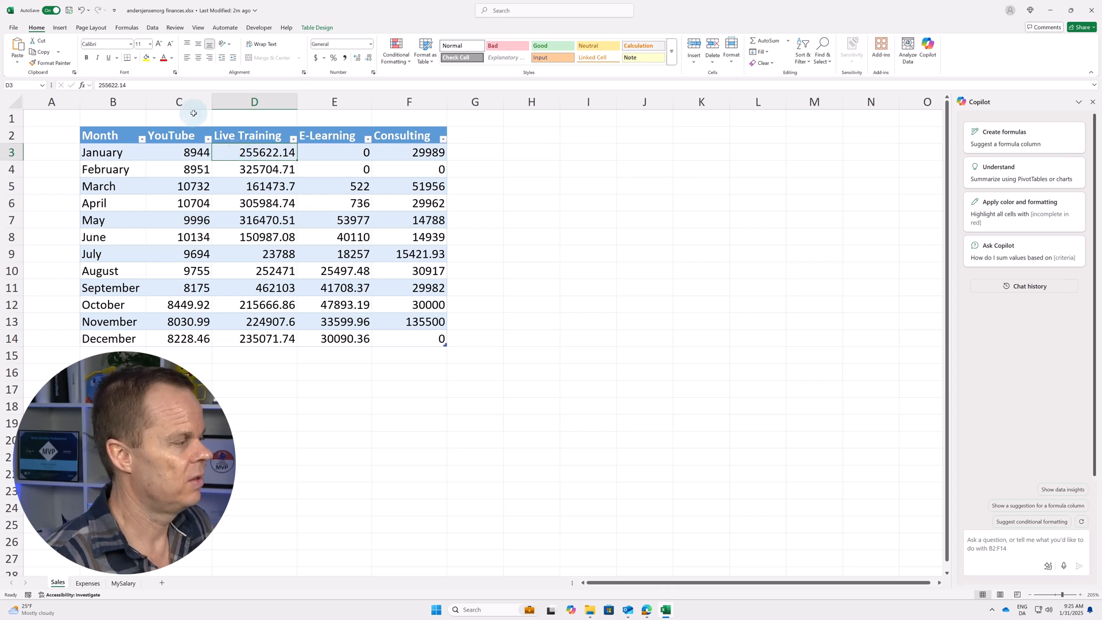
left_click(256, 171)
left_click(258, 221)
left_click(270, 322)
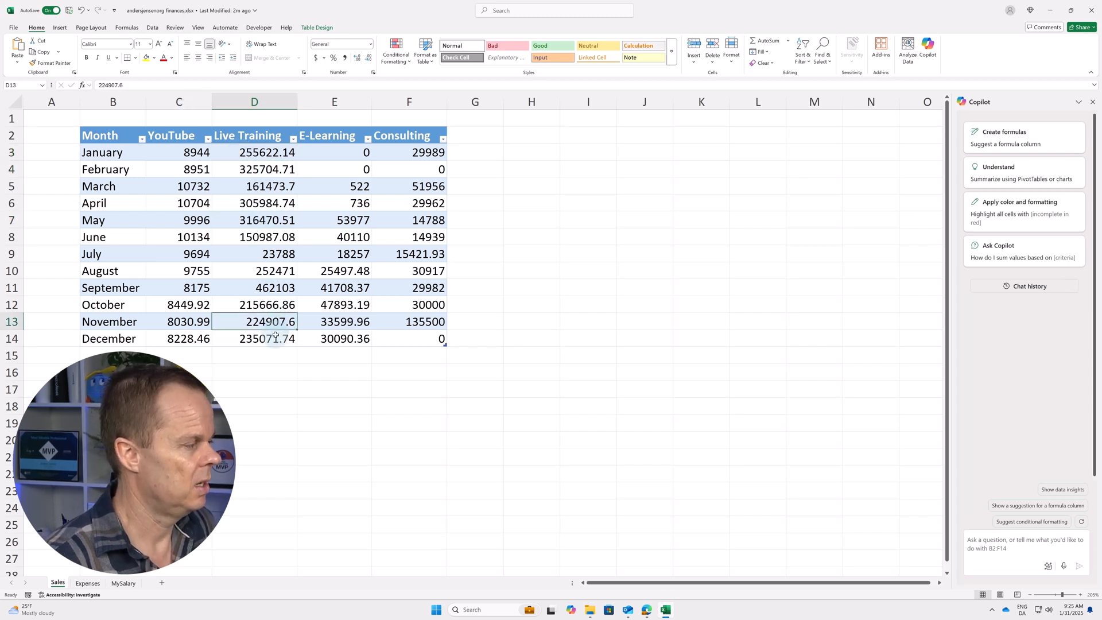
left_click(272, 250)
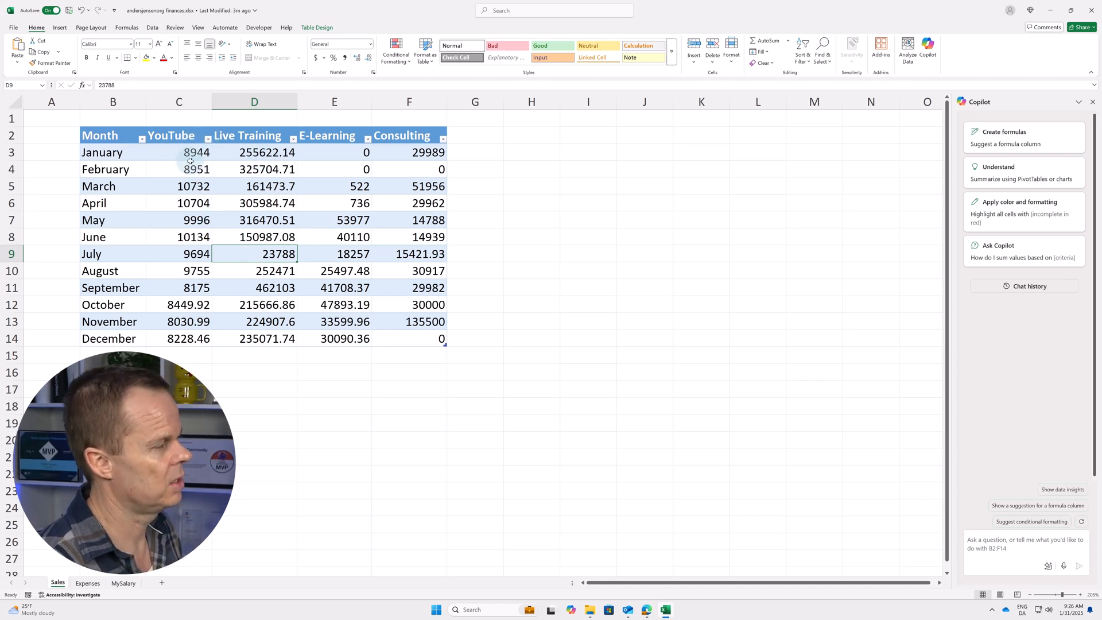
left_click(266, 155)
Open your LinkedIn profile from the feed and scroll through its analytics and activity.
left_click(647, 610)
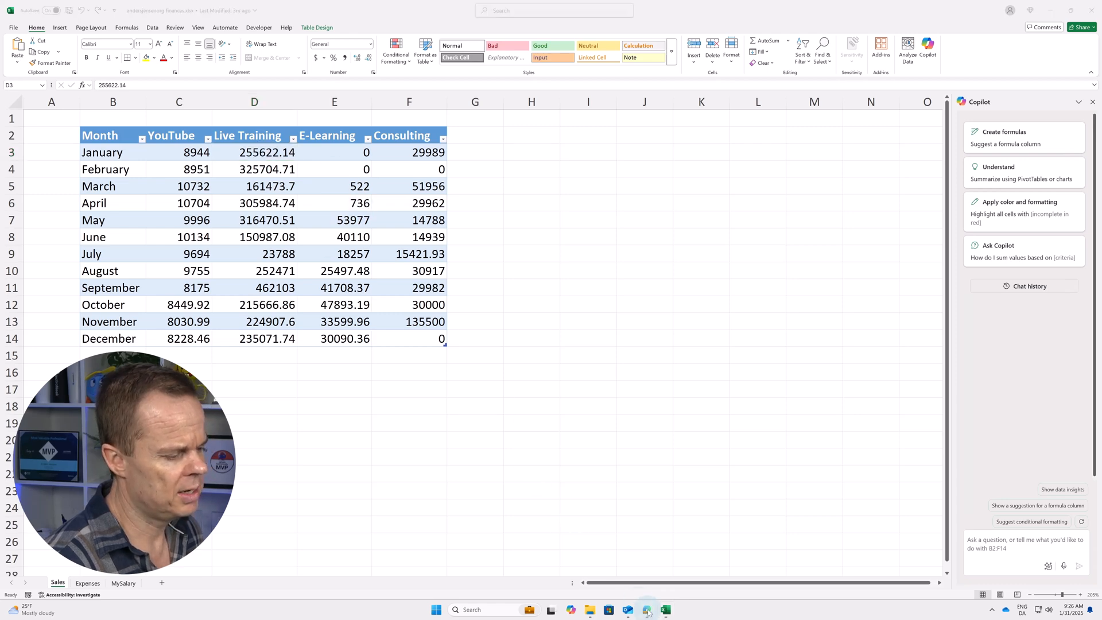
left_click(314, 7)
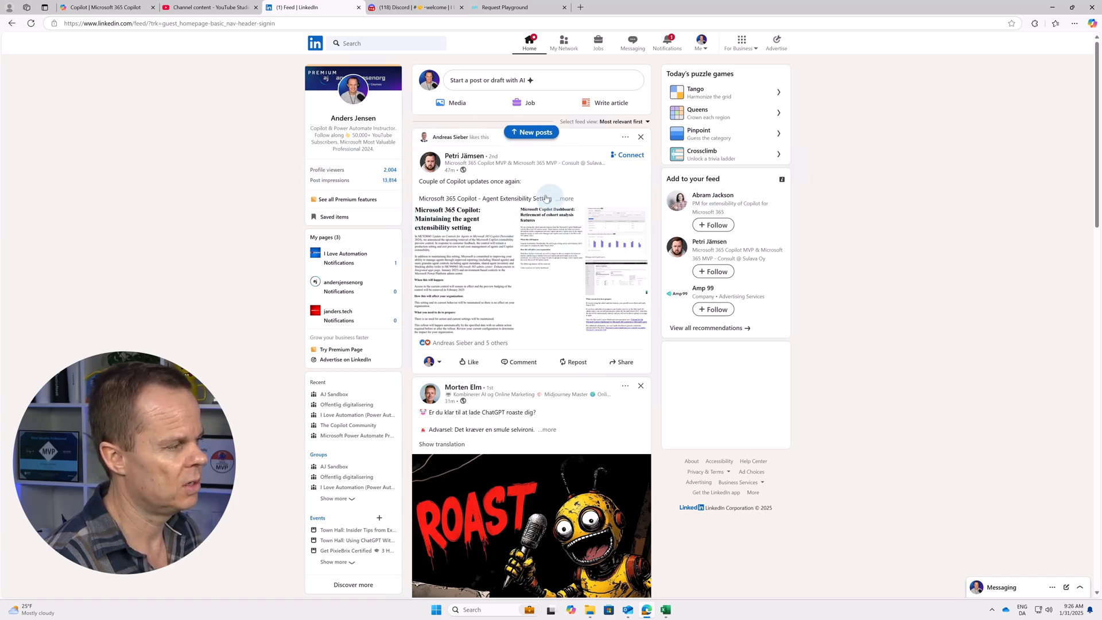
left_click(365, 119)
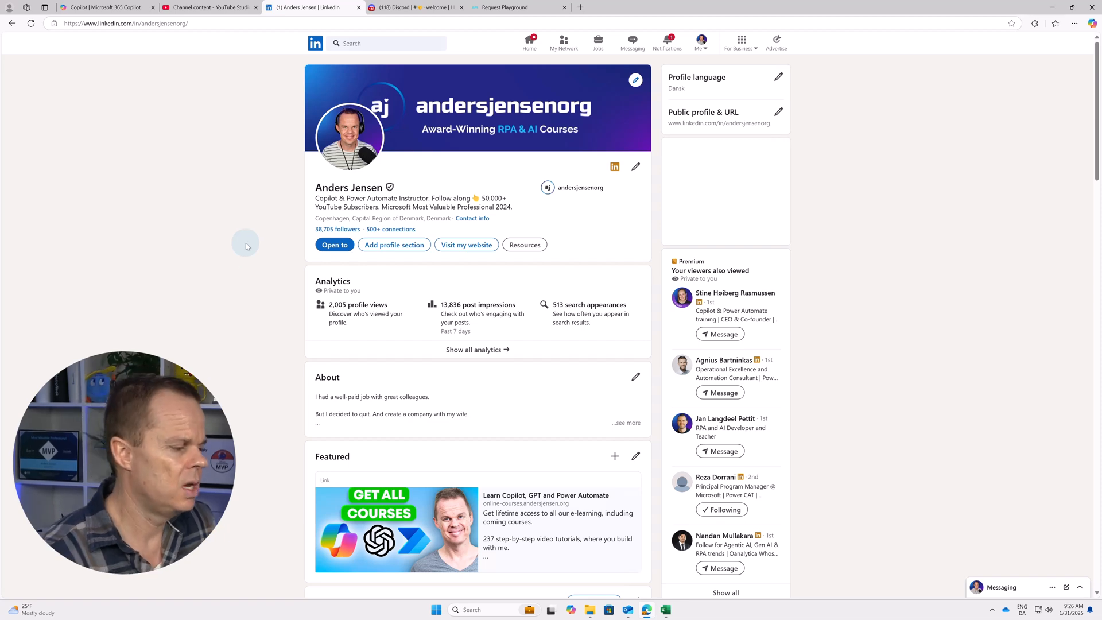
scroll(245, 243, "down", 5)
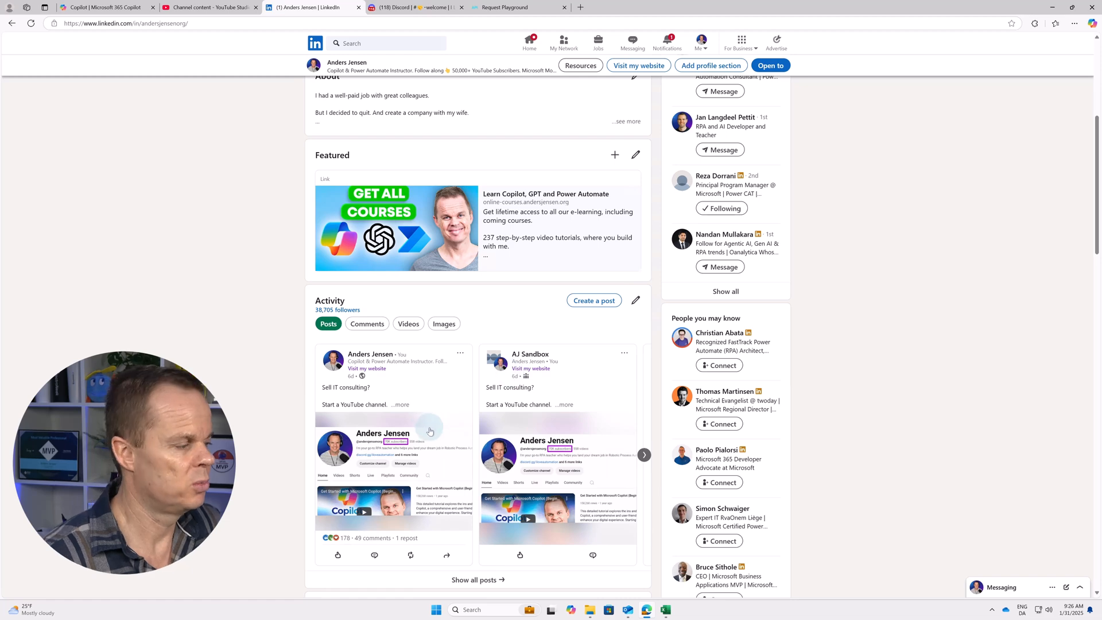
scroll(506, 368, "up", 5)
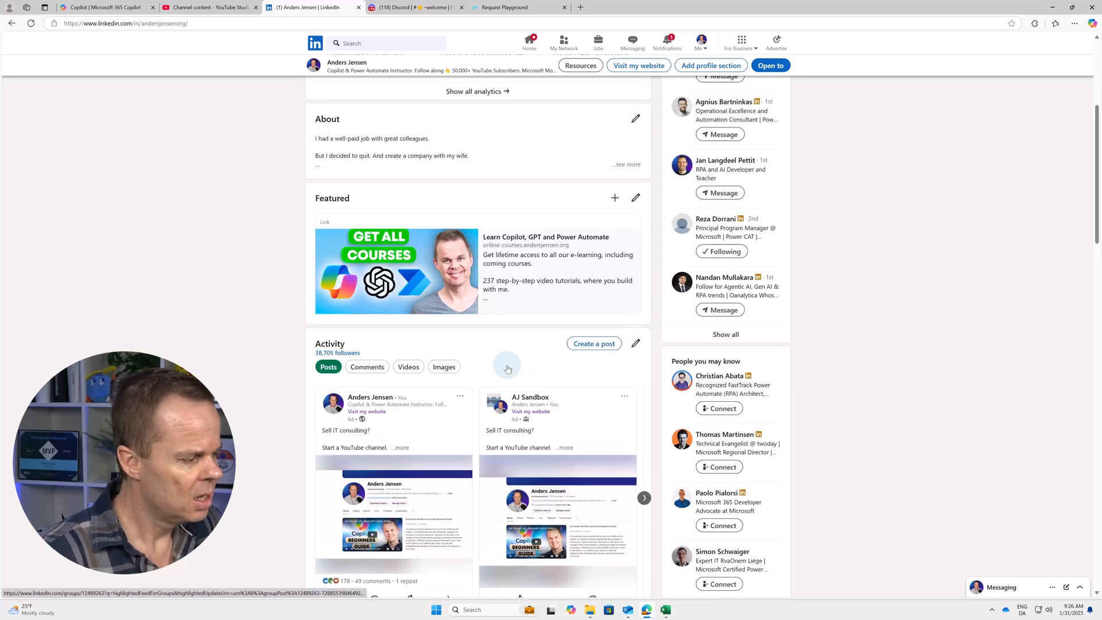
scroll(598, 335, "up", 1)
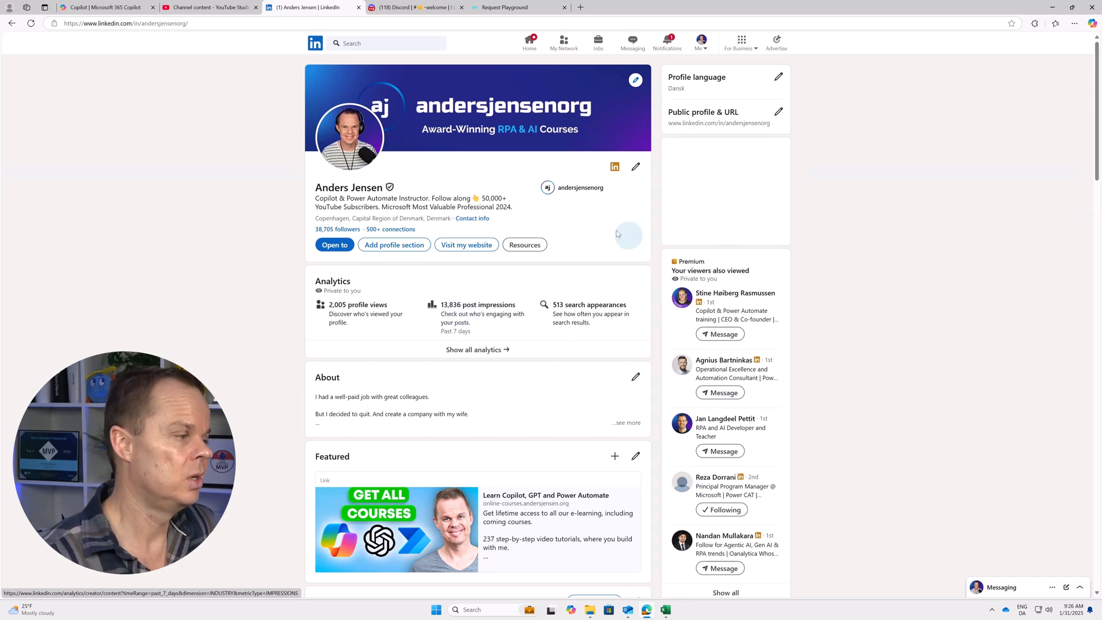
Check January's E-Learning value in Excel, then start a new Edge tab.
left_click(1057, 12)
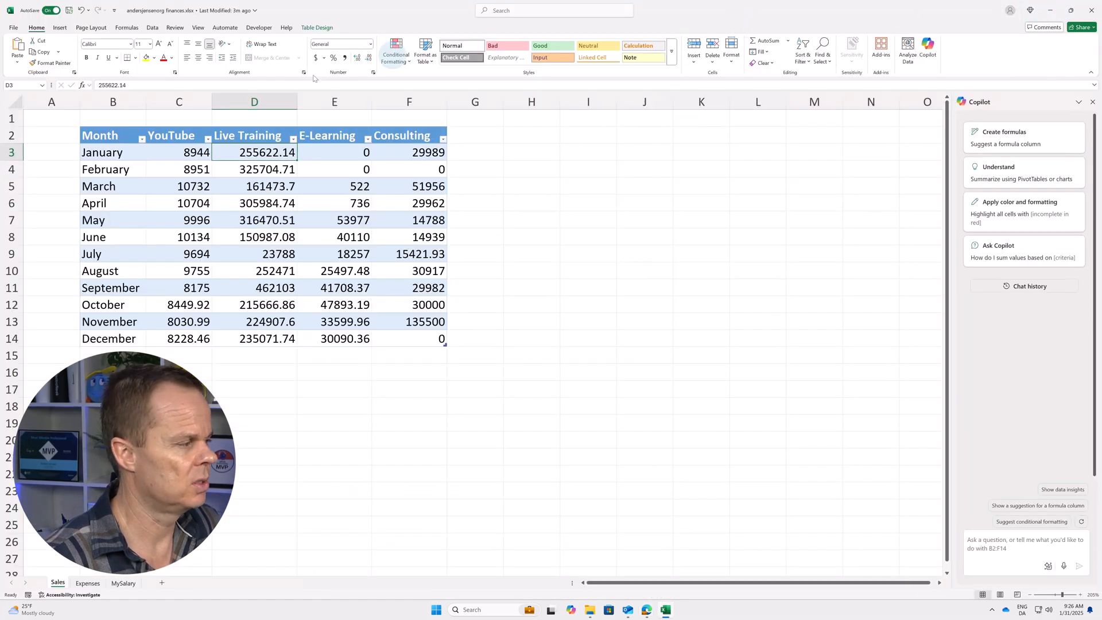
left_click(320, 153)
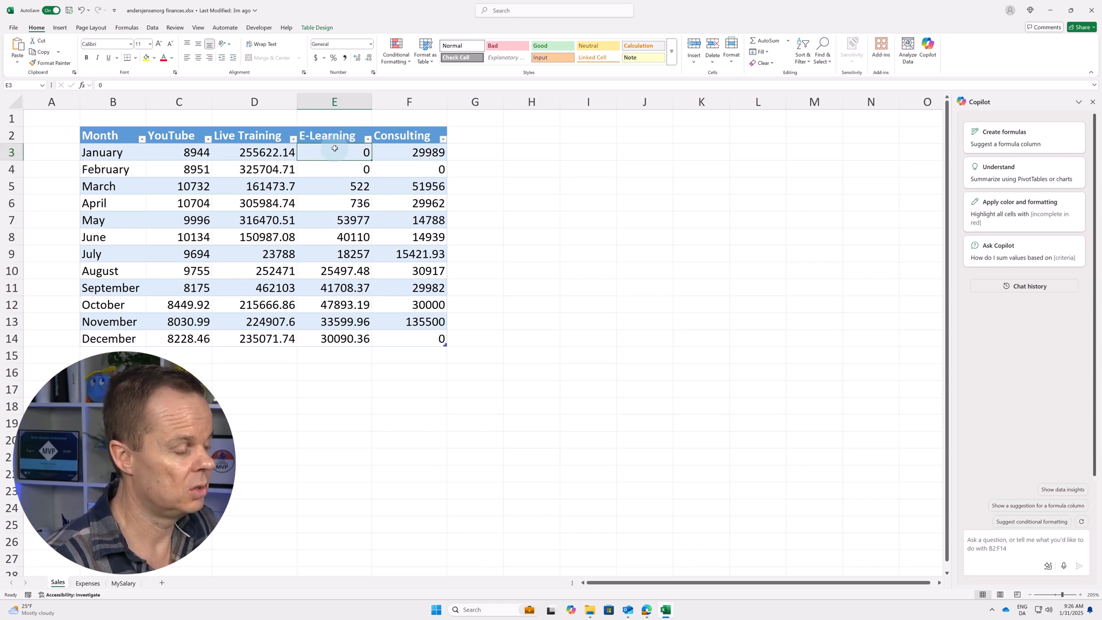
left_click(647, 610)
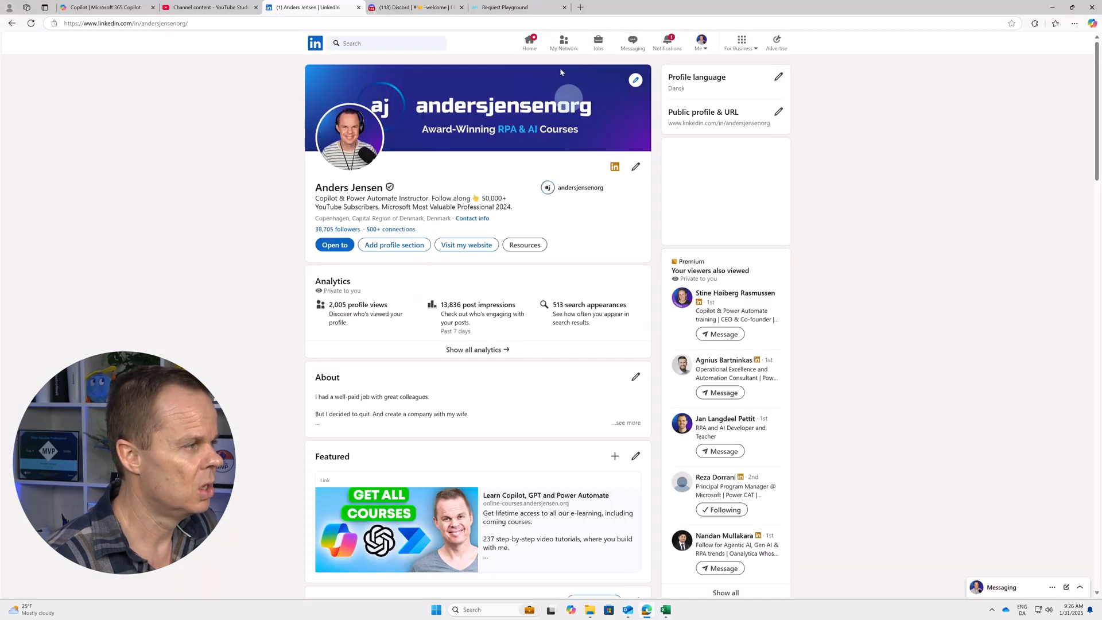
left_click(580, 6)
Browse online-courses.andersjensen.org down to the $50 bundle, then return to the finances workbook.
type("o")
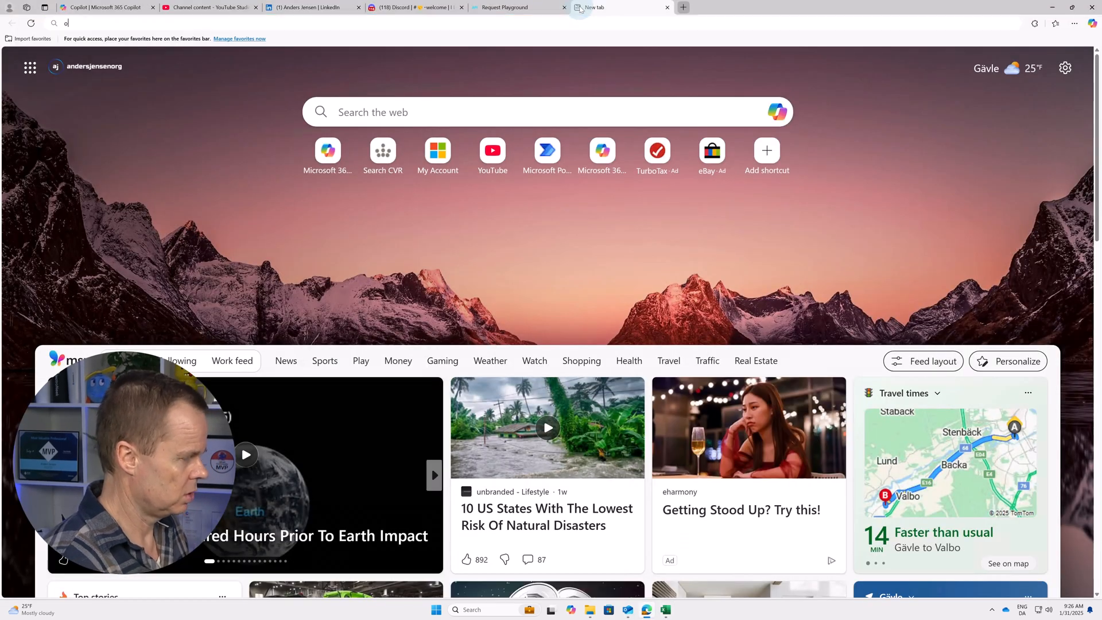
type("nline-cours")
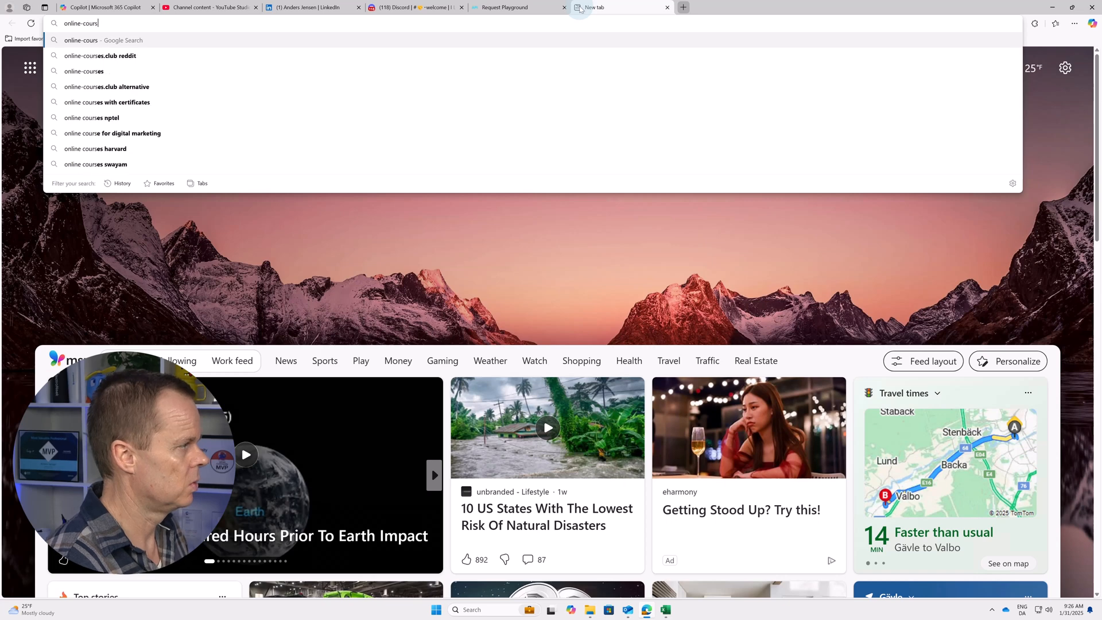
type("es.andersjensen.or")
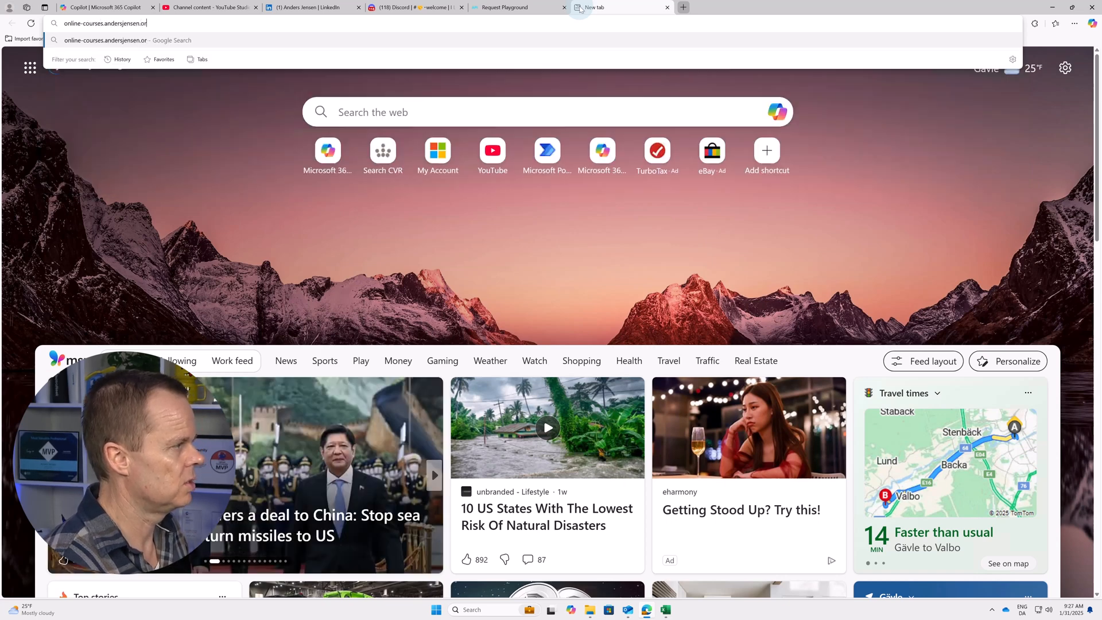
type("g")
key("Return")
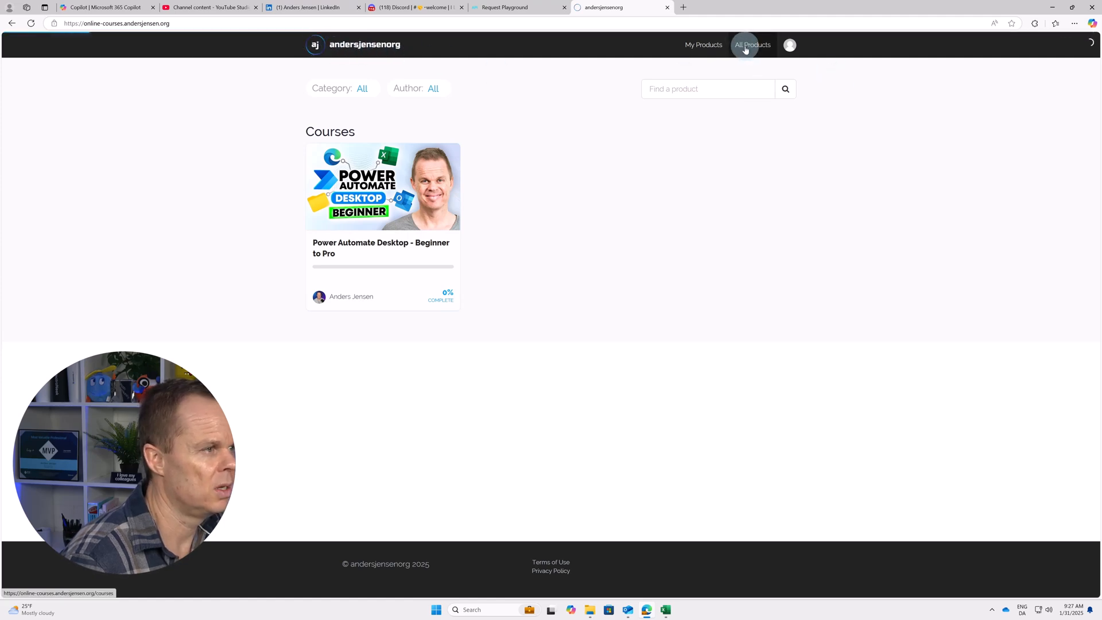
scroll(605, 246, "down", 2)
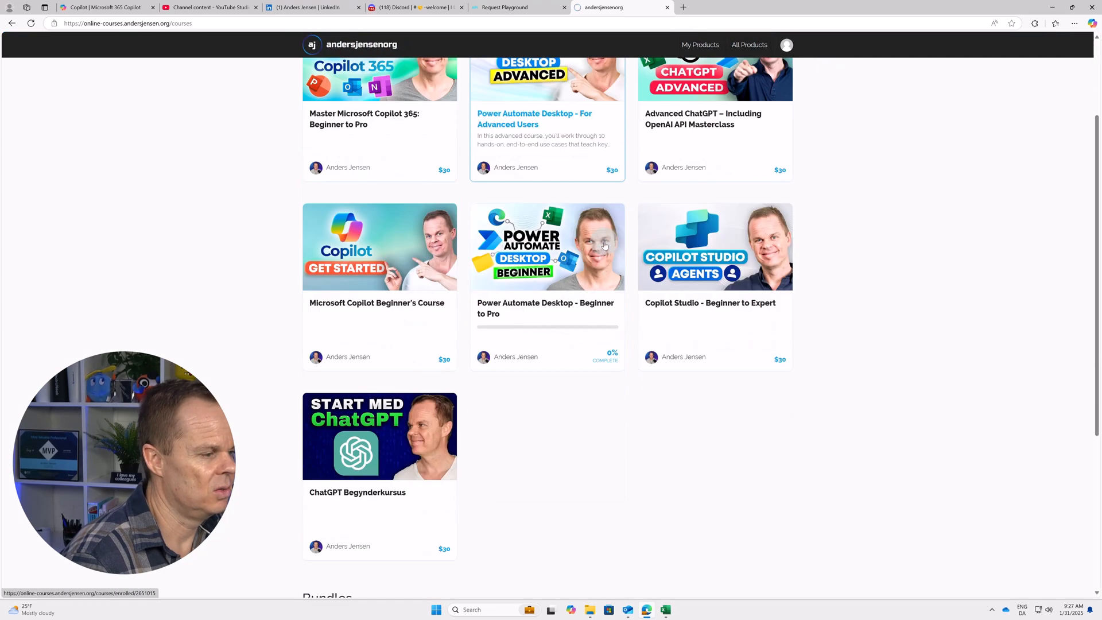
scroll(381, 436, "down", 3)
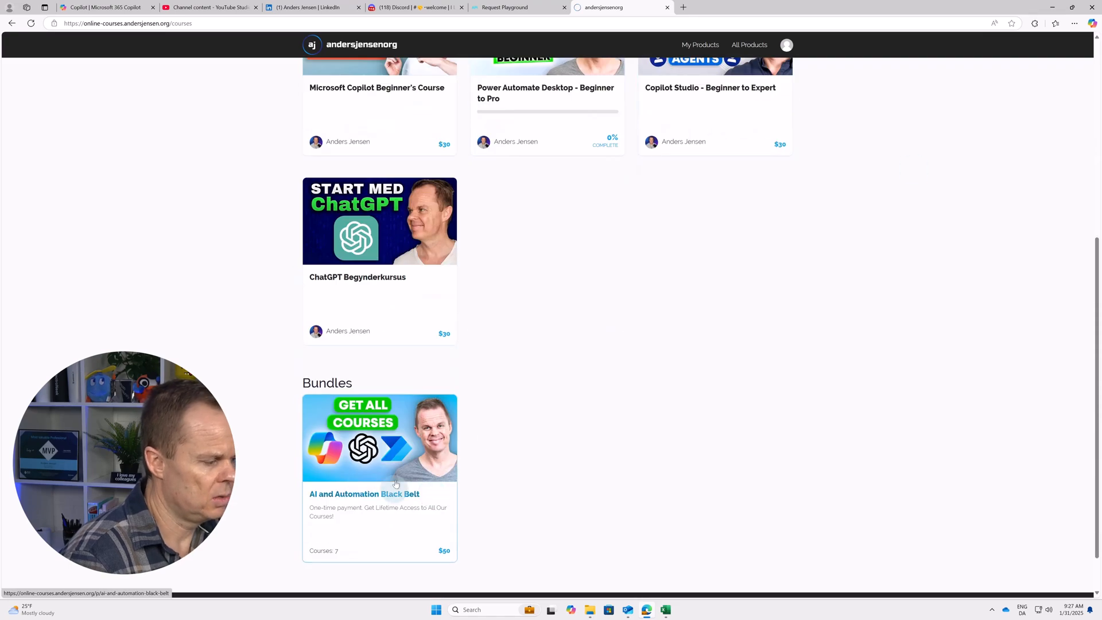
scroll(566, 428, "up", 3)
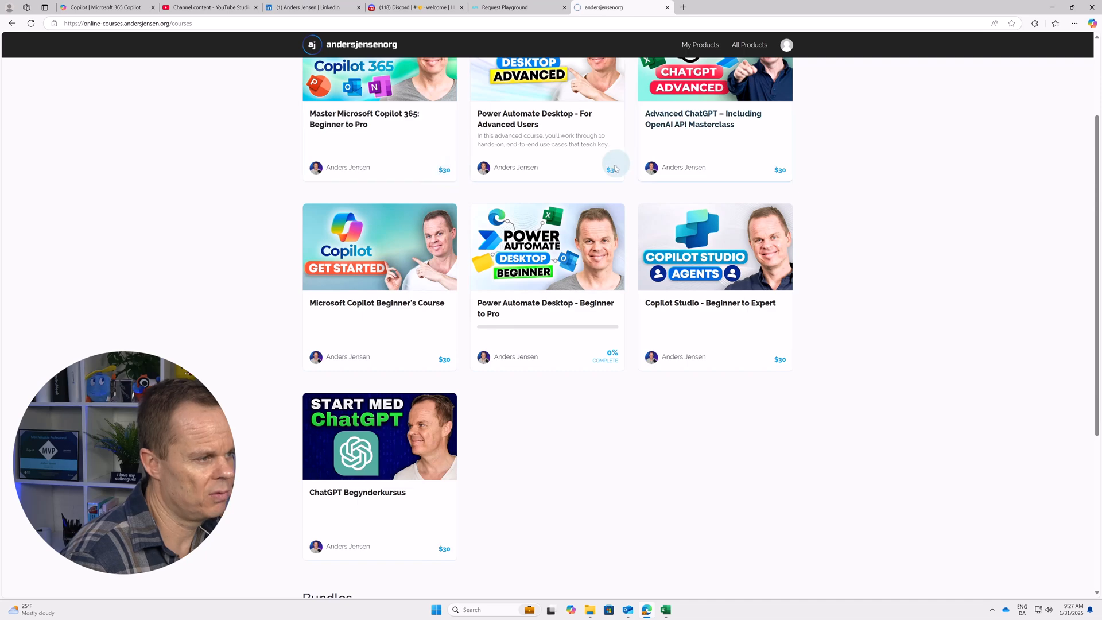
scroll(529, 444, "down", 3)
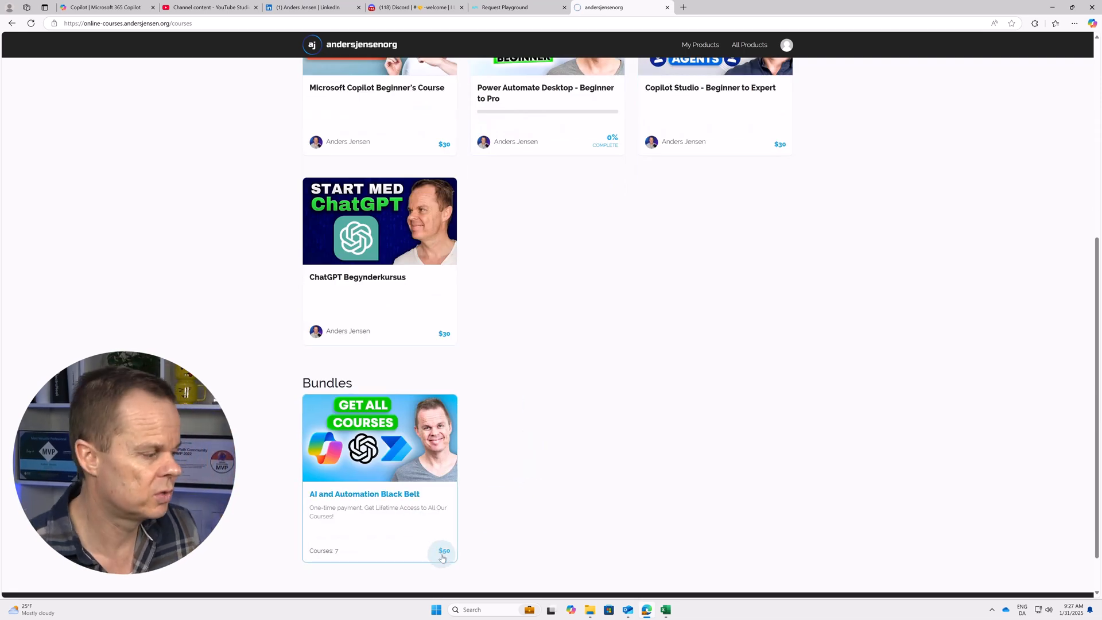
left_click(1051, 8)
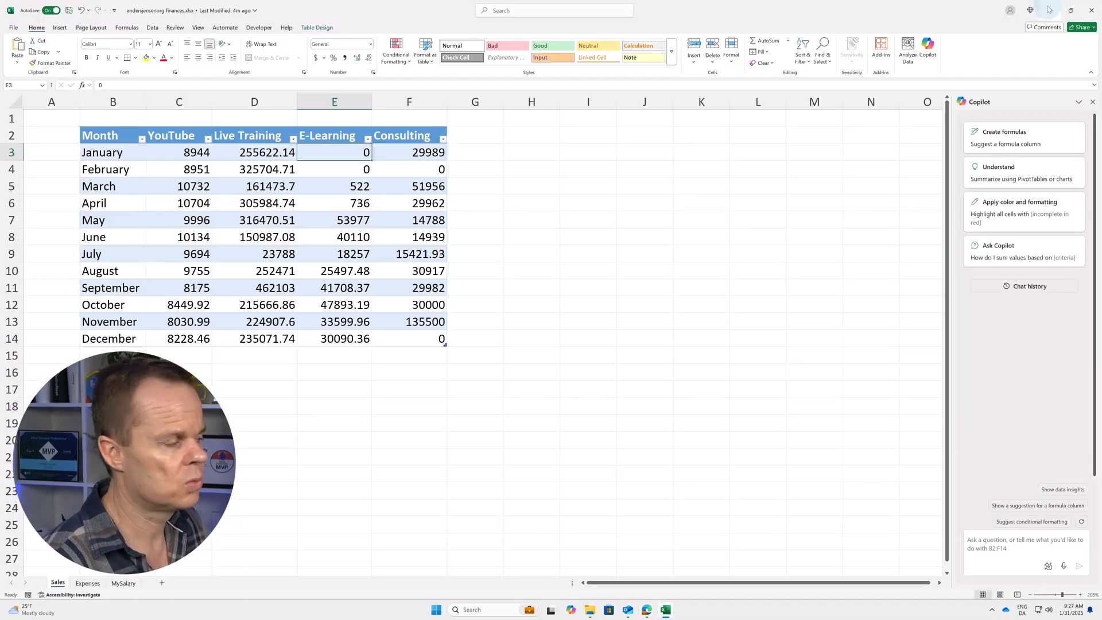
Check the March, April and May E-Learning values, then bring the course catalogue back up in Edge.
left_click(345, 222)
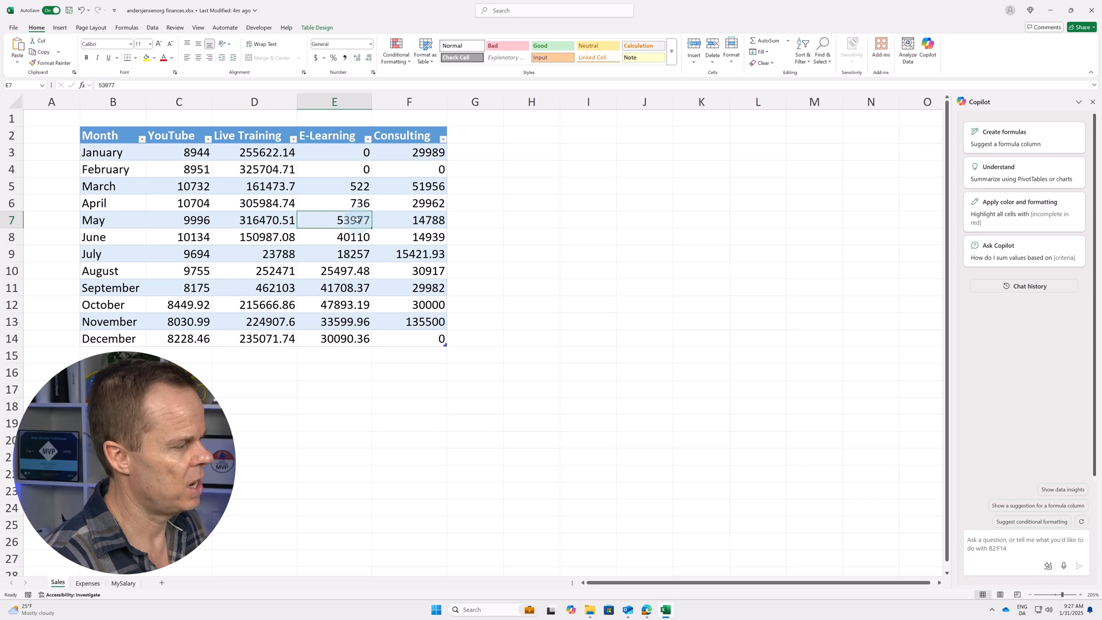
left_click(352, 185)
left_click(351, 196)
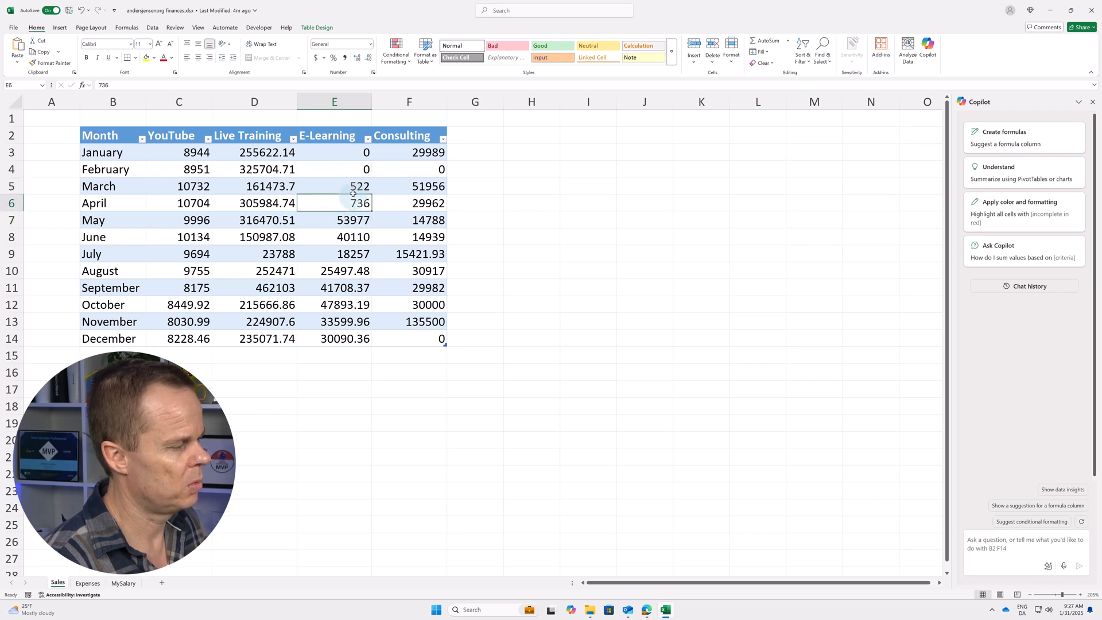
left_click(345, 187)
left_click(348, 199)
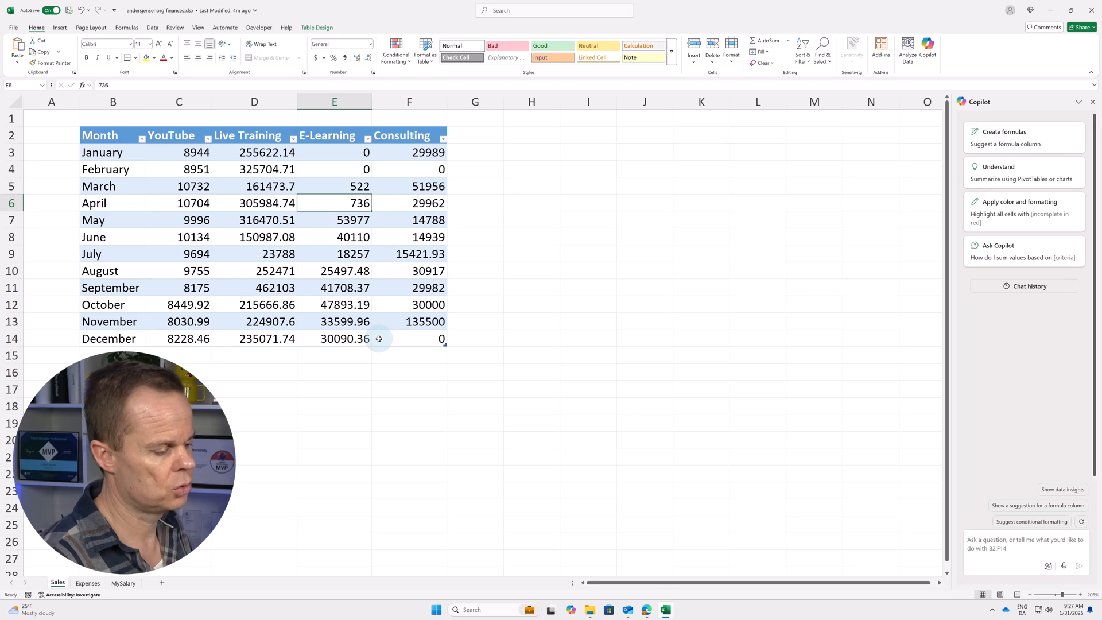
left_click(643, 574)
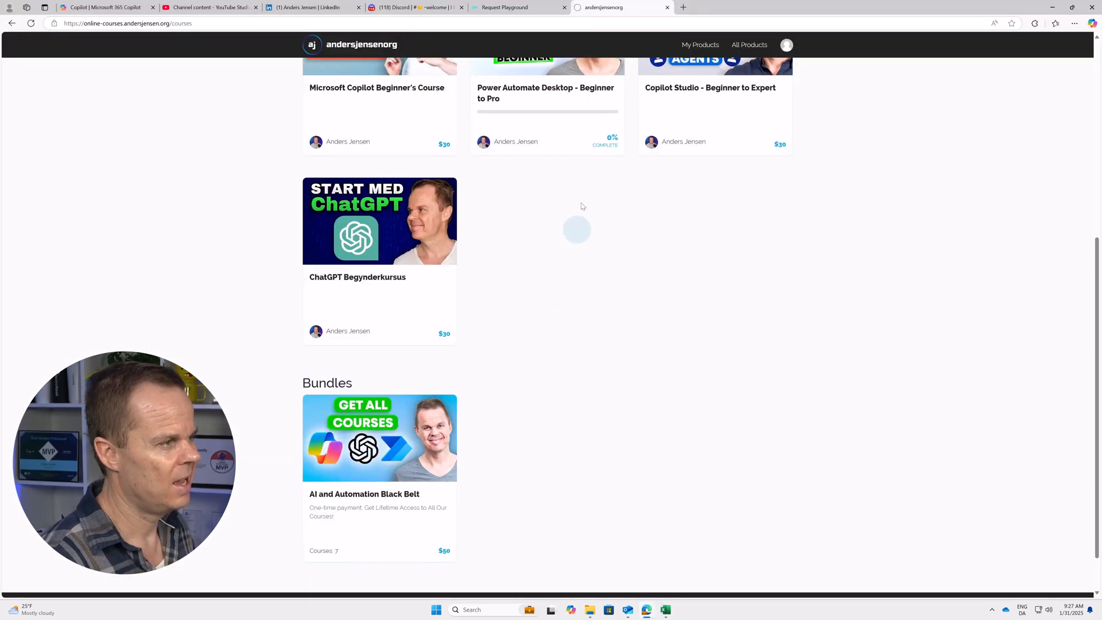
Open LinkedIn Learning from the LinkedIn business apps and go to the payment statements.
left_click(292, 8)
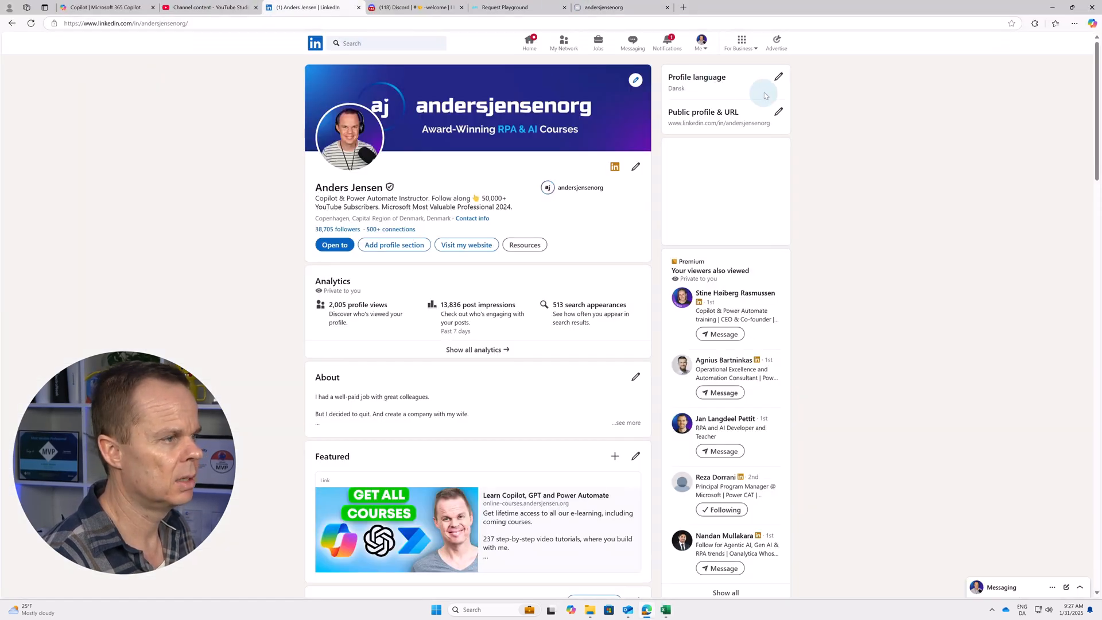
left_click(750, 53)
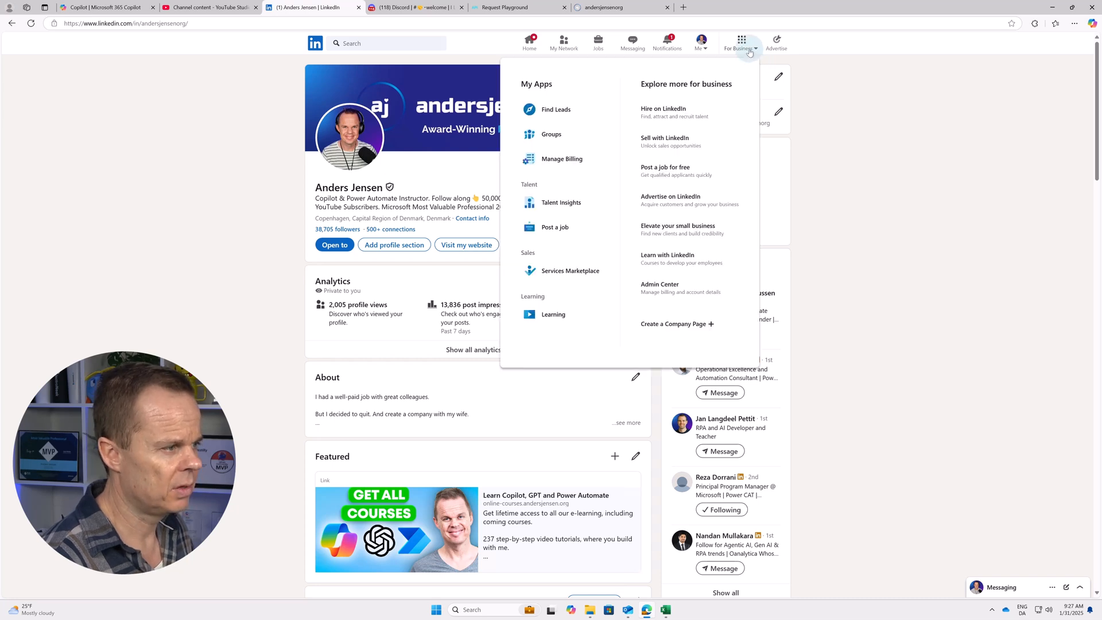
left_click(559, 317)
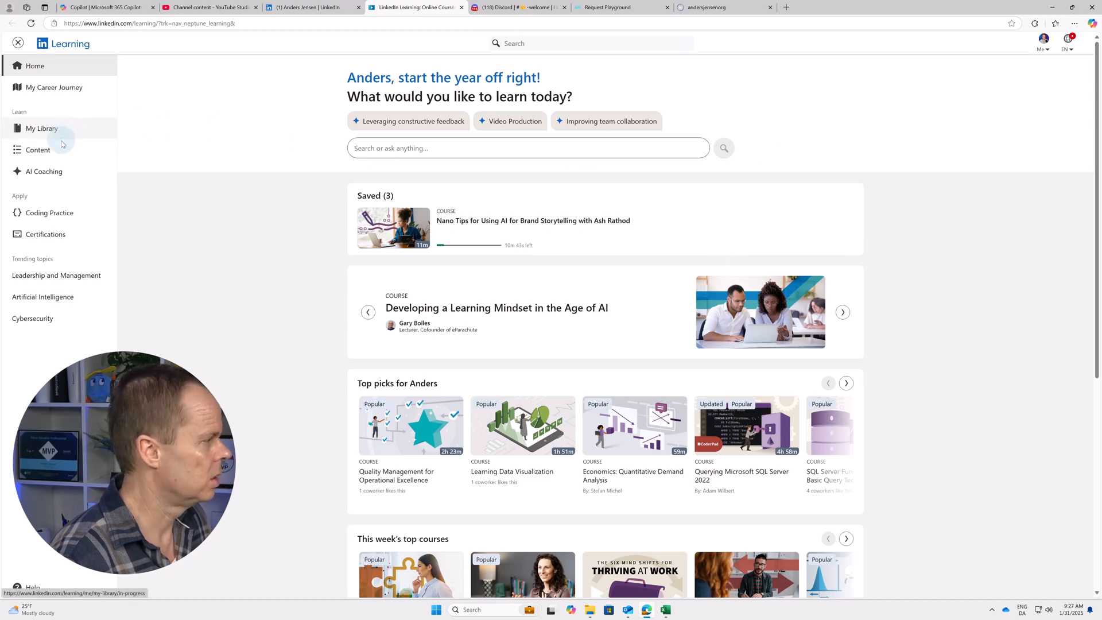
left_click(1044, 40)
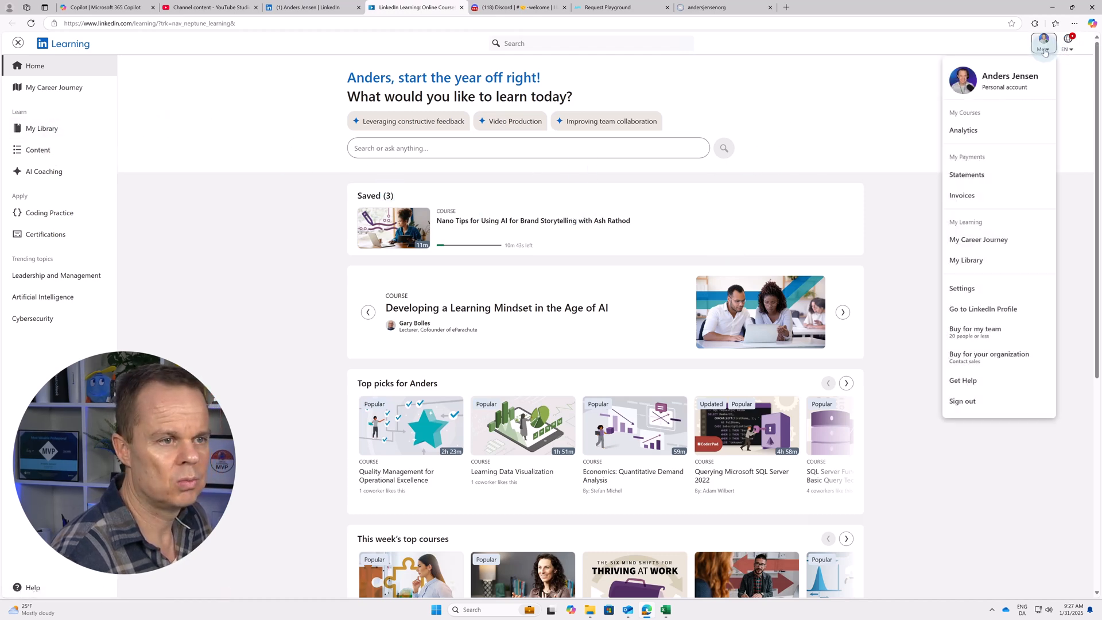
left_click(970, 174)
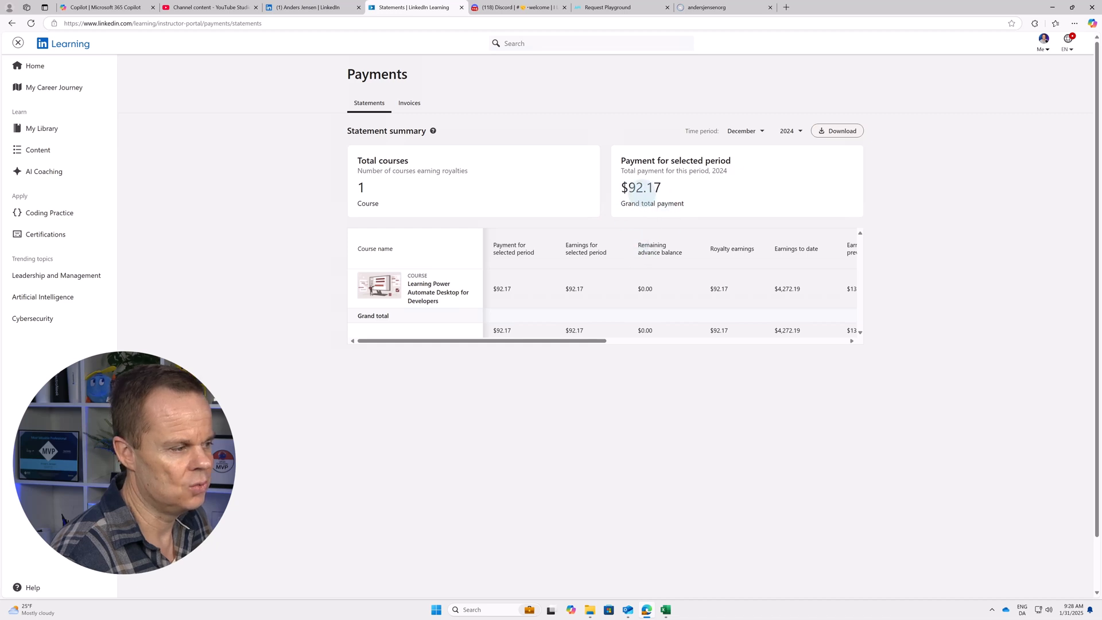
Review the December 2024 statement ($92.17 for one course, $4,272.19 to date) and preview the course.
left_click_drag(585, 345, 812, 348)
scroll(810, 347, "right", 2)
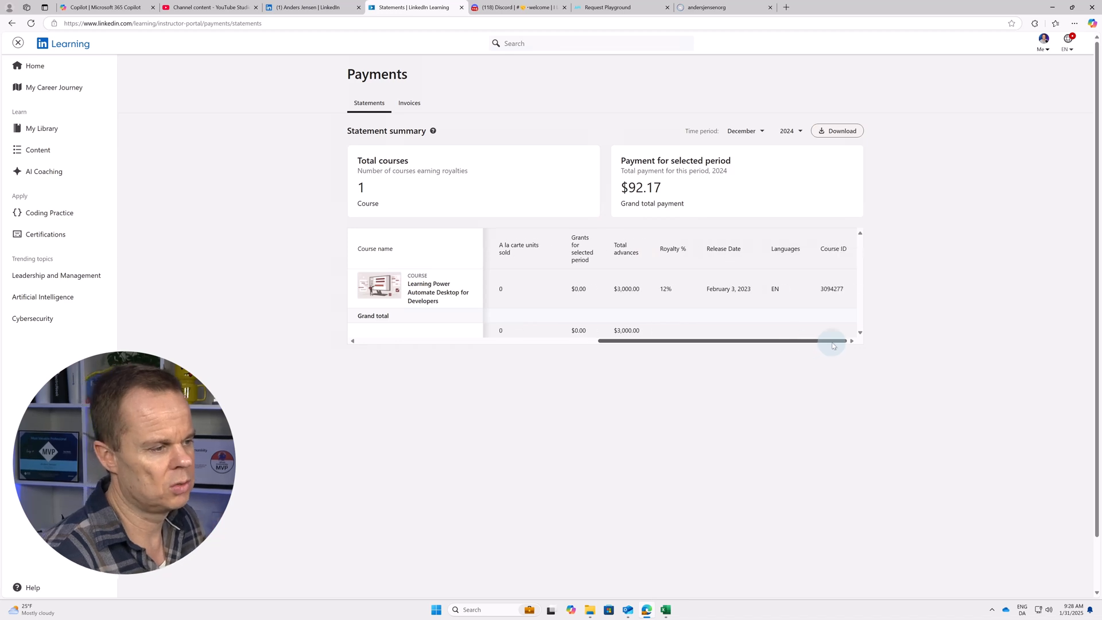
left_click_drag(784, 346, 584, 345)
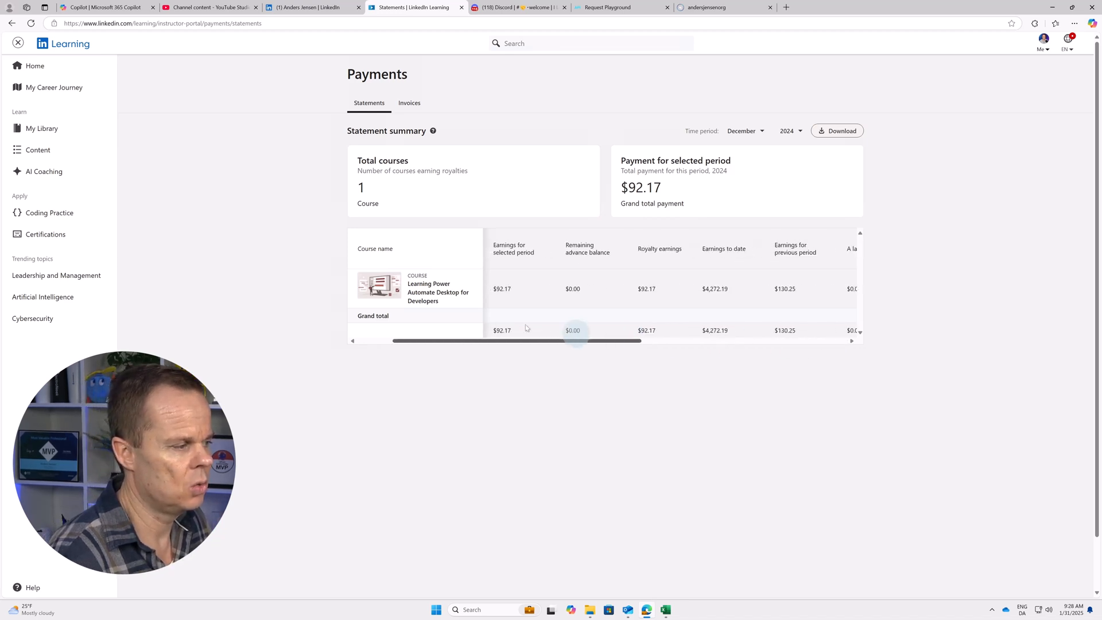
left_click(428, 291)
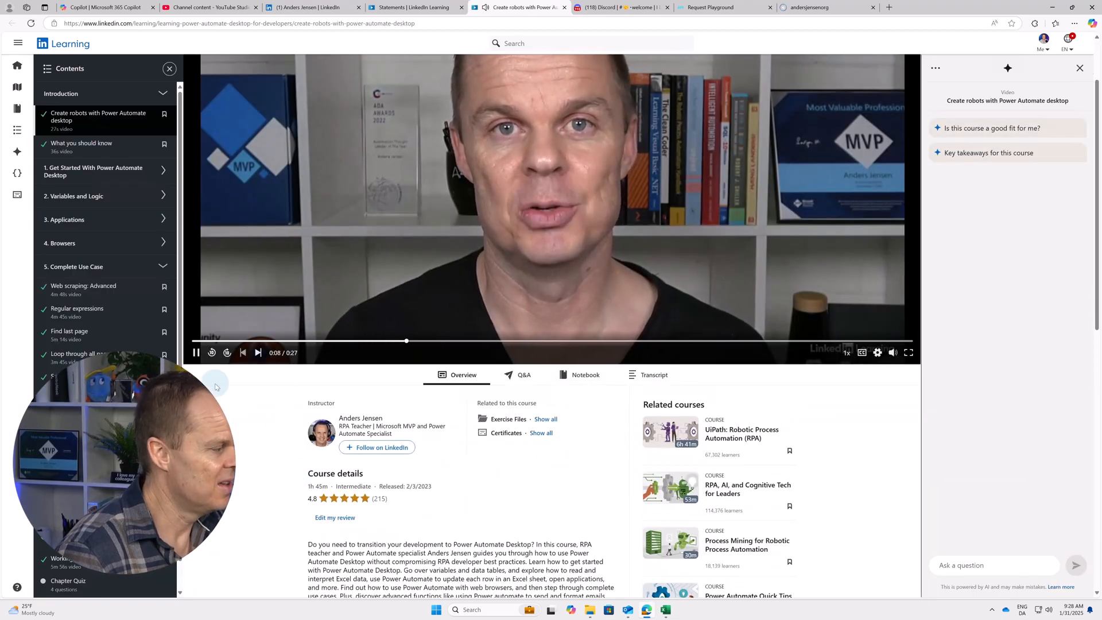
scroll(303, 533, "down", 2)
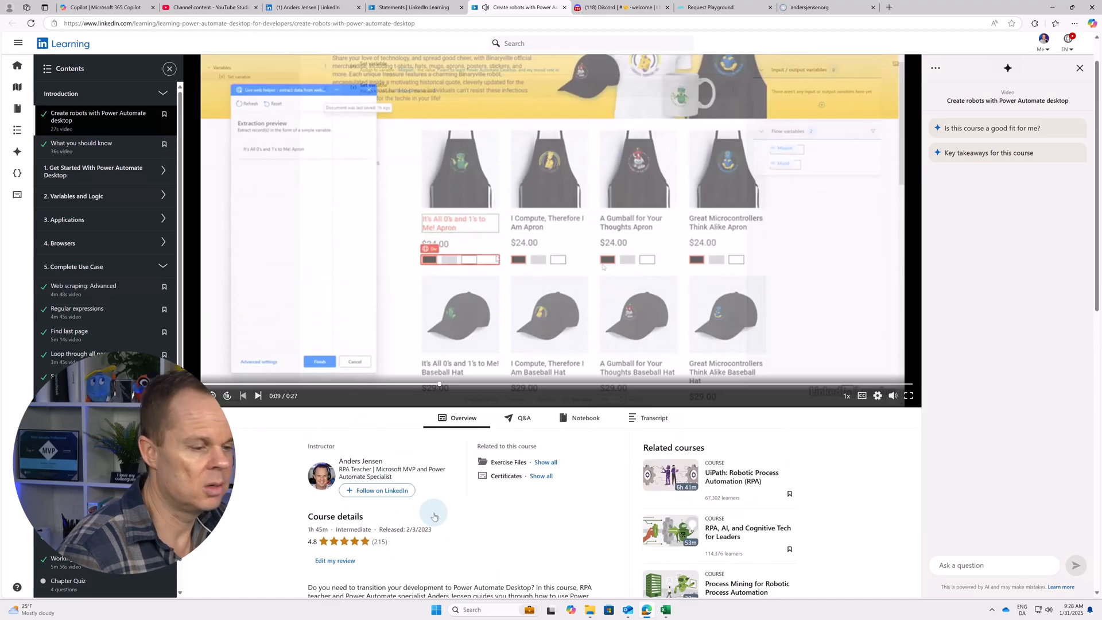
scroll(425, 516, "up", 2)
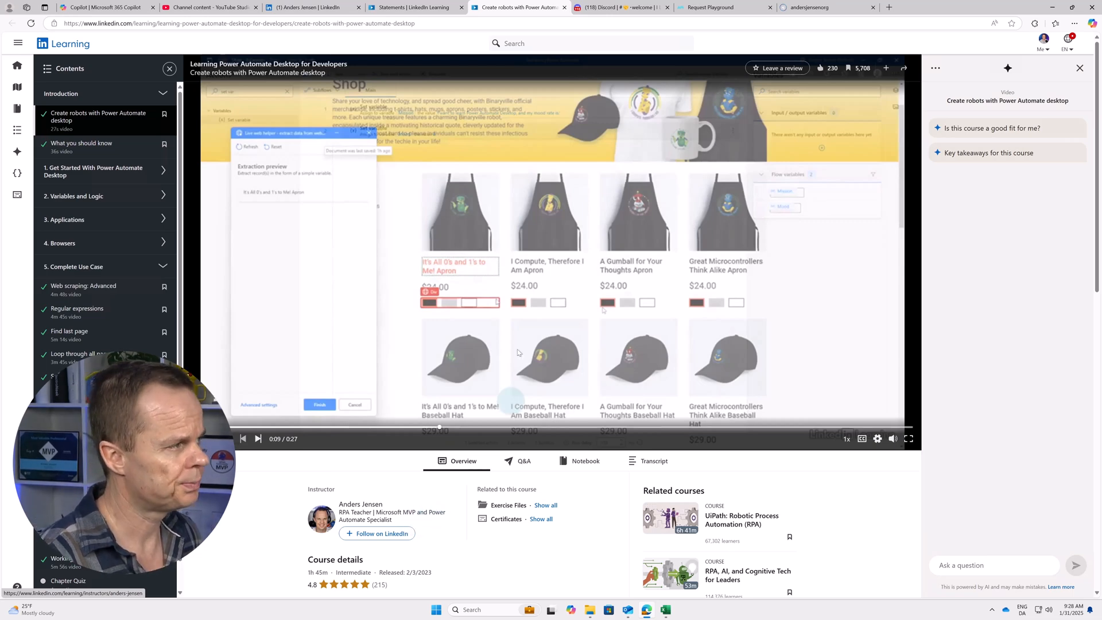
left_click(565, 8)
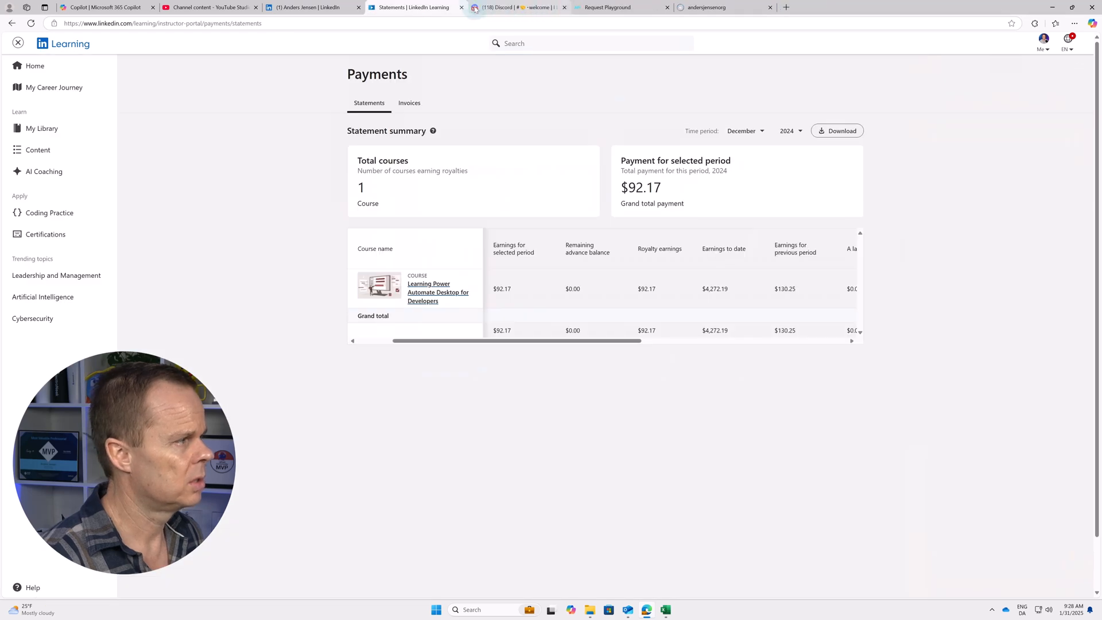
Close the payment statements tab and switch back to the Excel finances workbook with Alt+Tab.
left_click(462, 7)
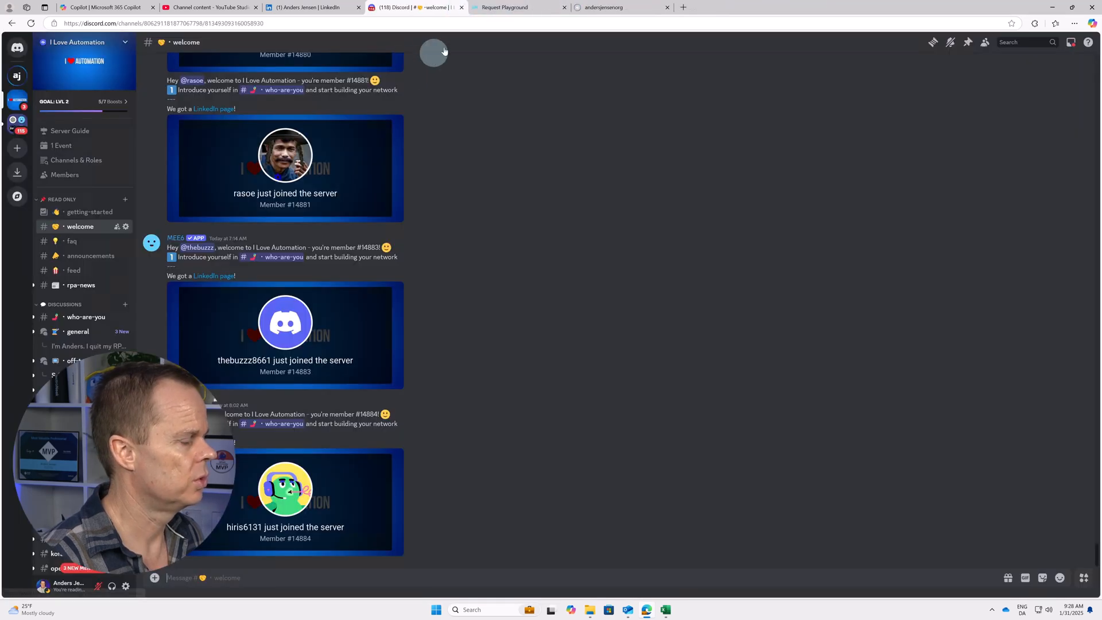
key("alt+Tab")
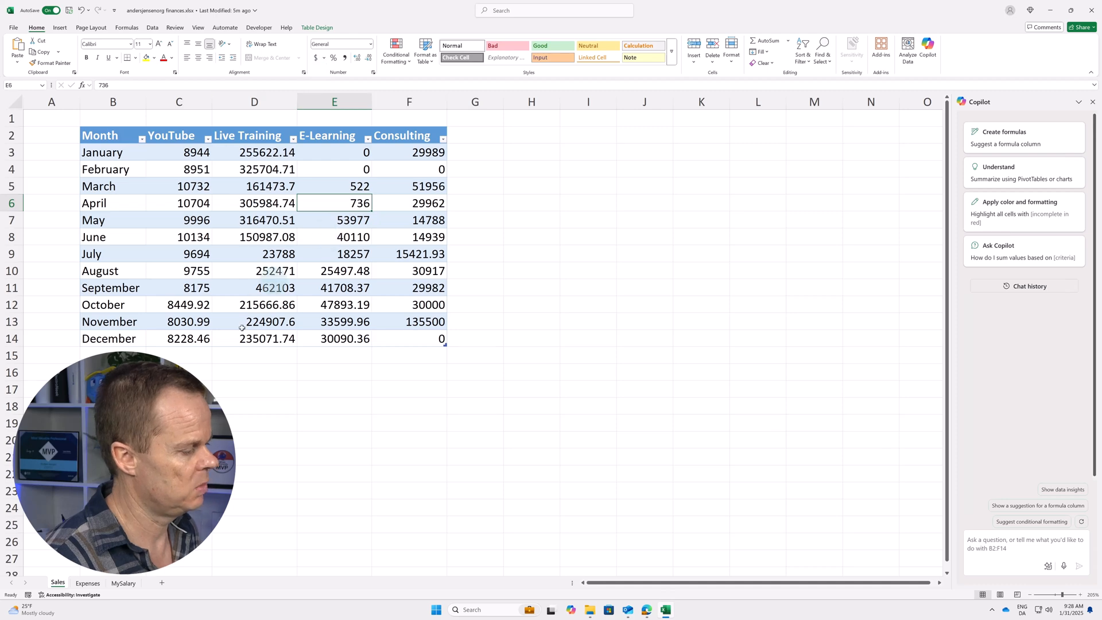
Open the Expenses sheet, zoom in, and check the January, February and April Salaries & Expenses values.
left_click(89, 583)
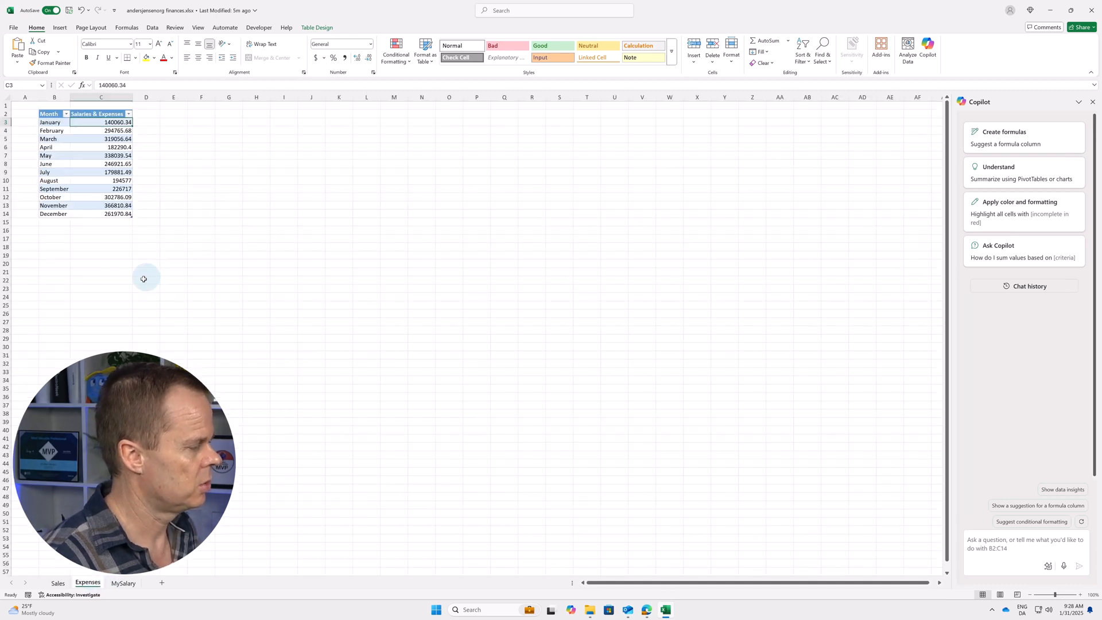
scroll(153, 325, "up", 4)
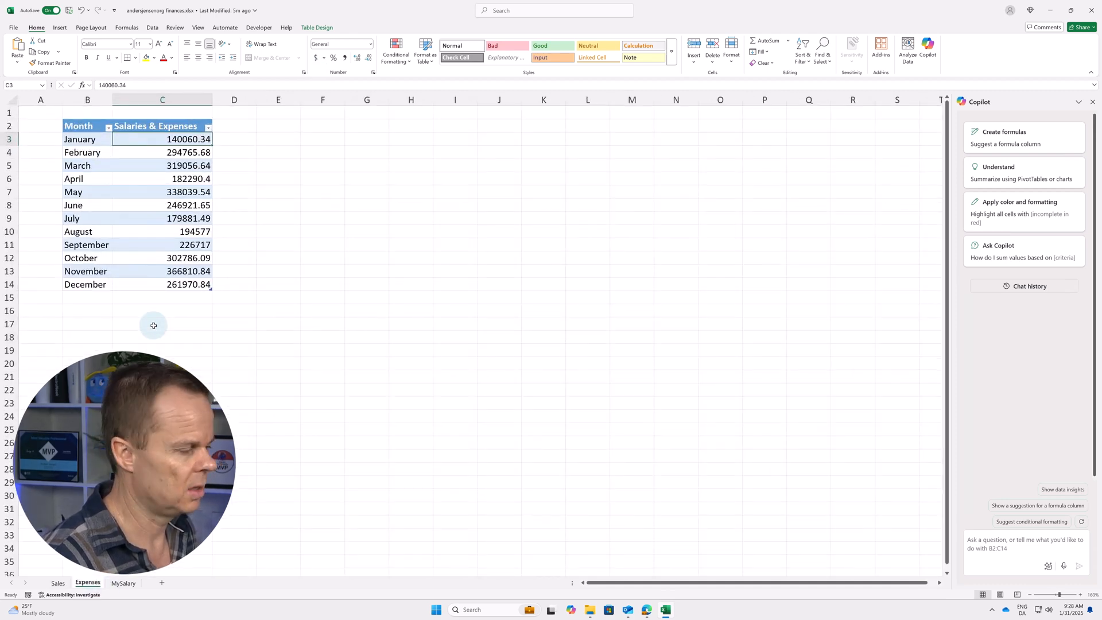
scroll(153, 325, "up", 3)
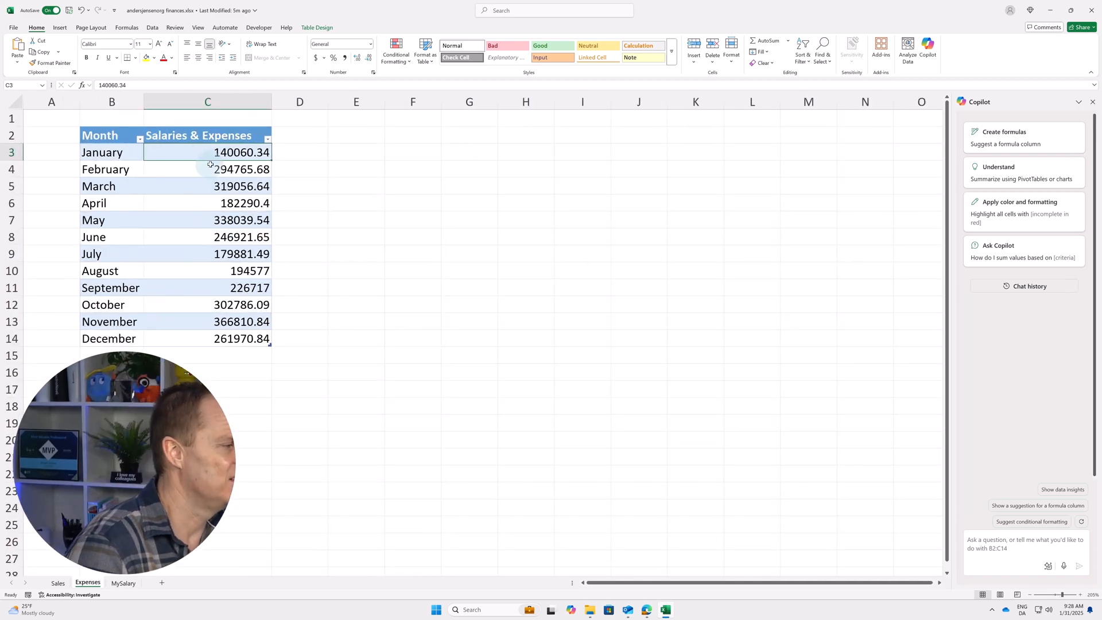
left_click(205, 184)
left_click(208, 168)
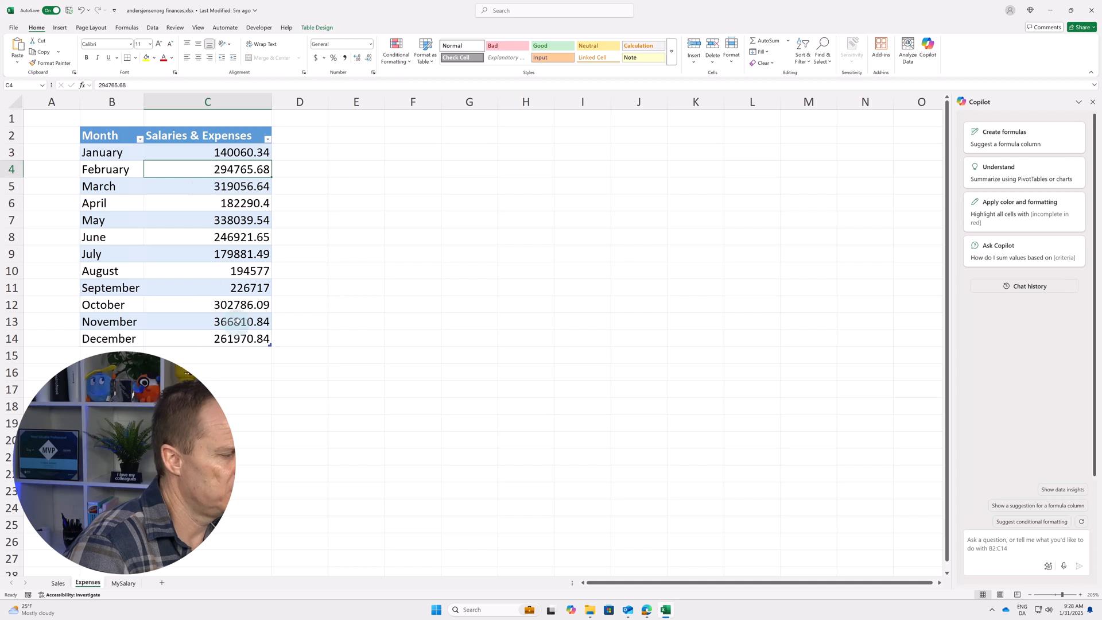
left_click(233, 271)
left_click(240, 205)
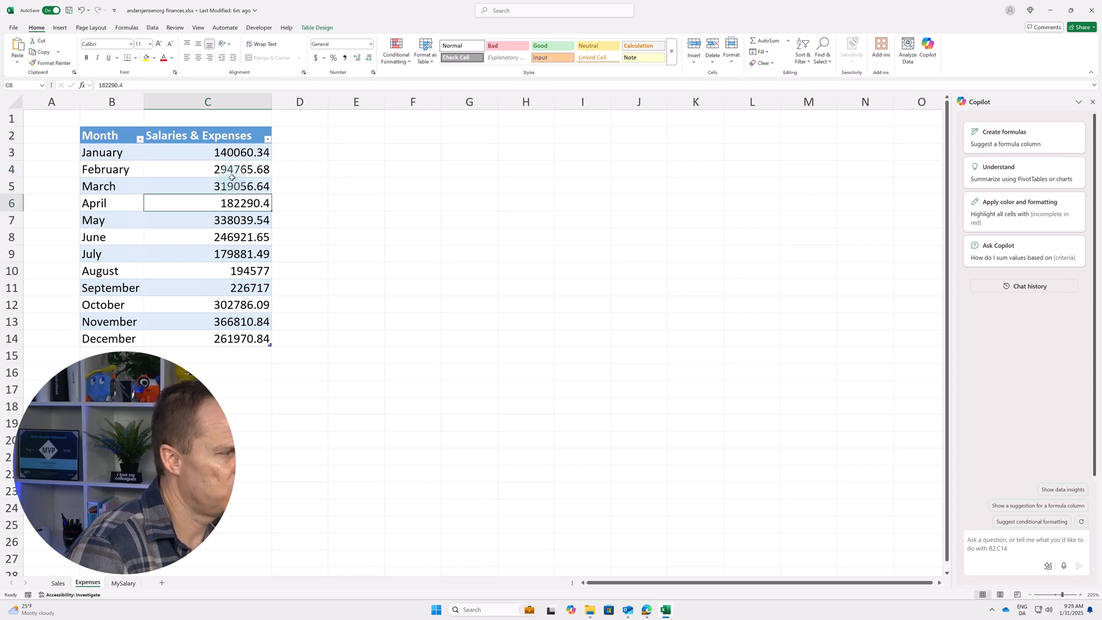
left_click(232, 183)
left_click(230, 170)
left_click(230, 155)
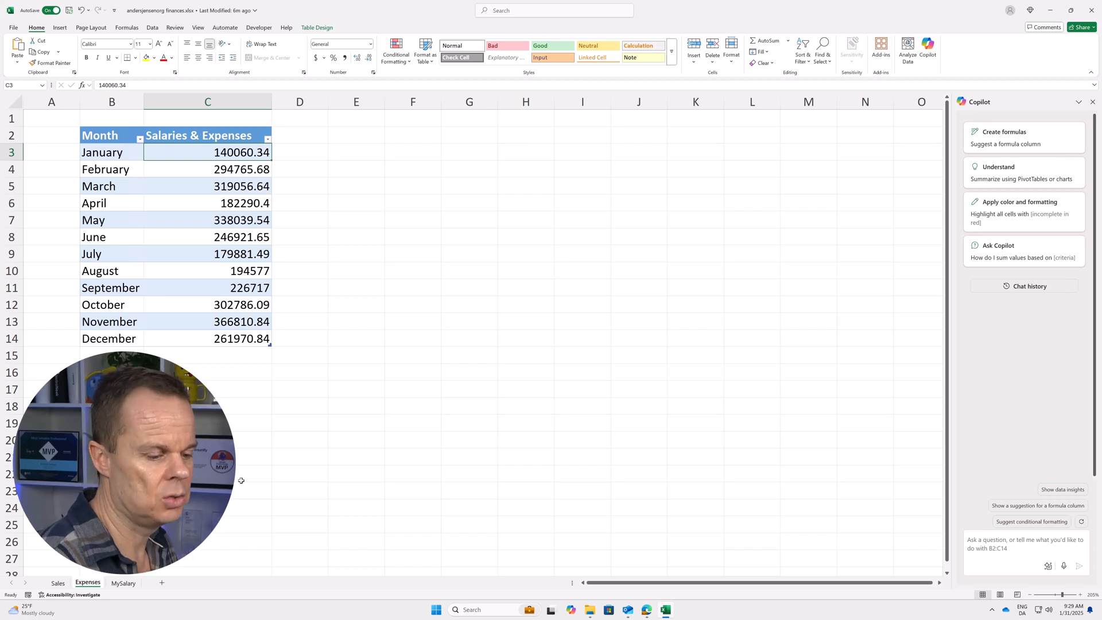
Insert a new sheet, move it to the first position, and rename it '2024 Overview'.
left_click(58, 584)
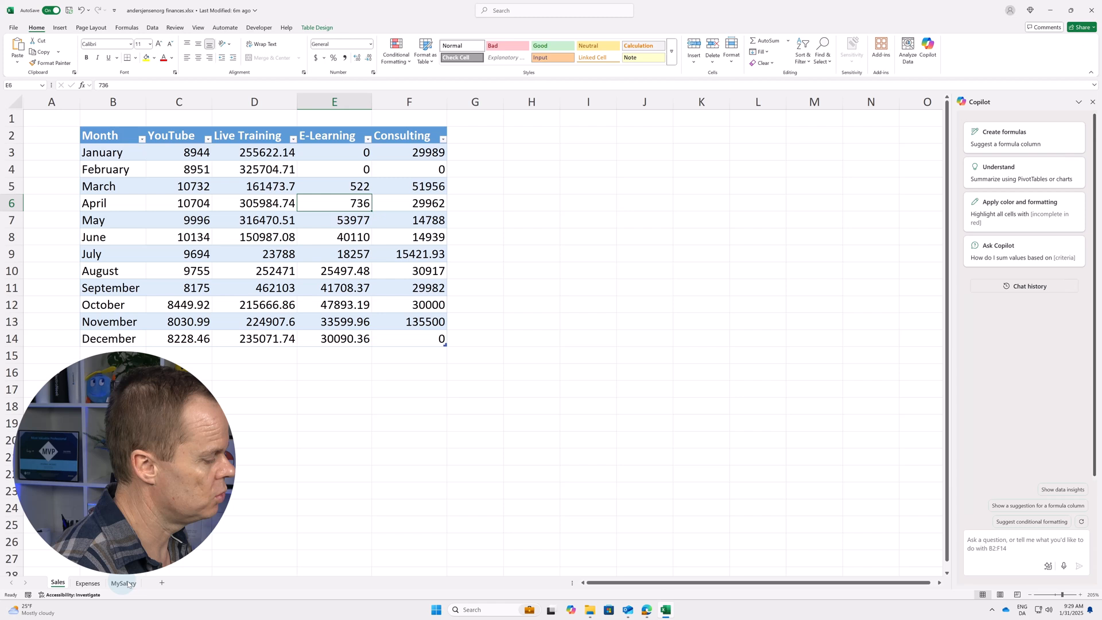
left_click(161, 583)
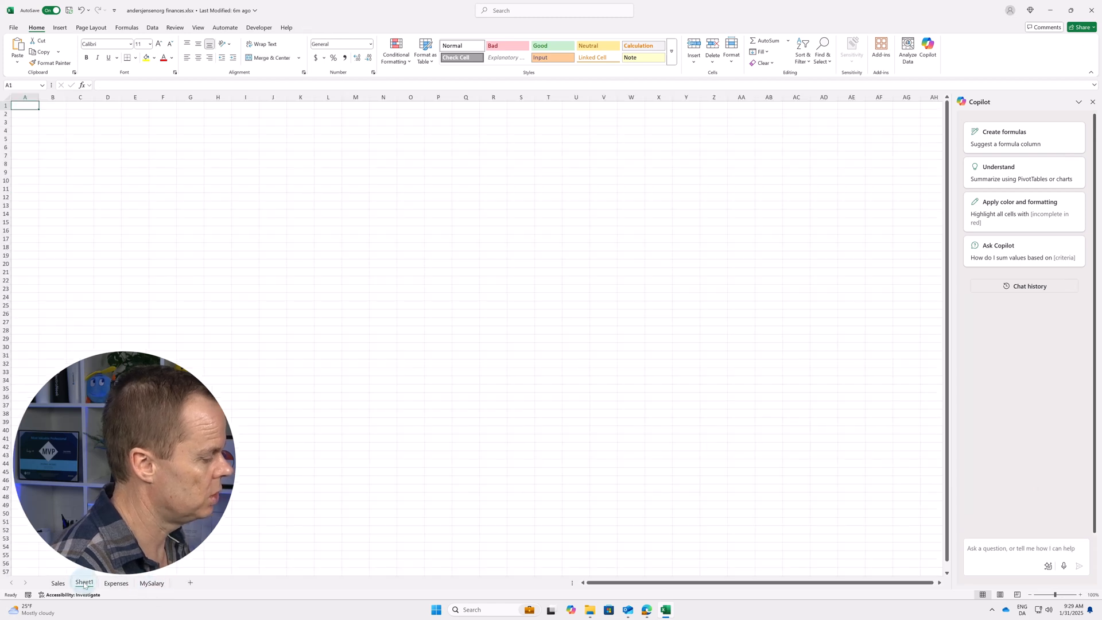
left_click_drag(84, 583, 60, 585)
right_click(61, 586)
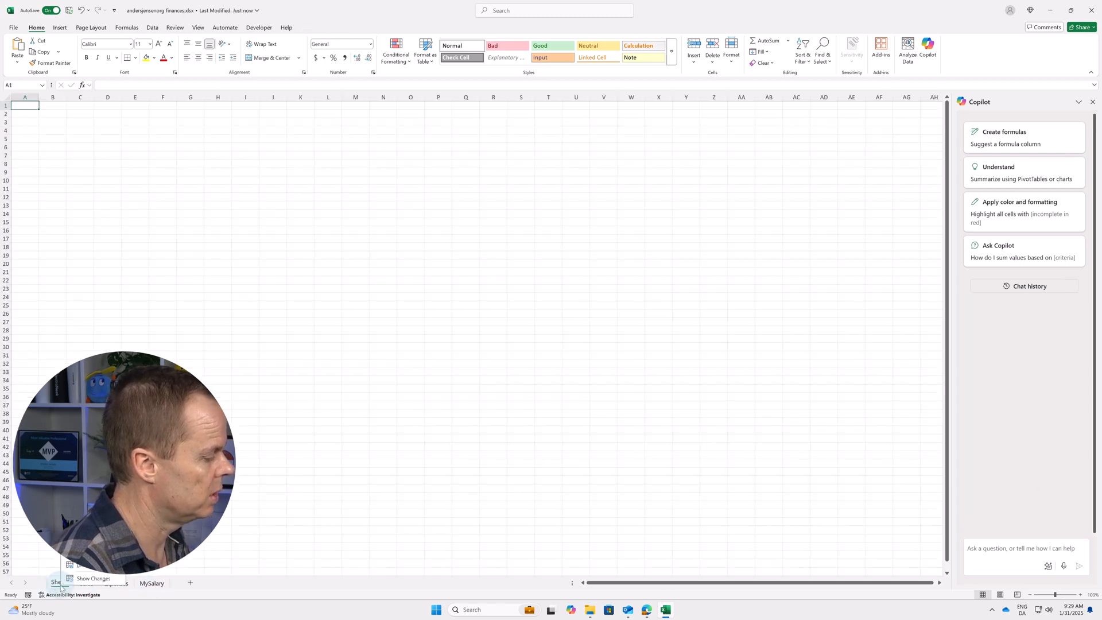
type("r")
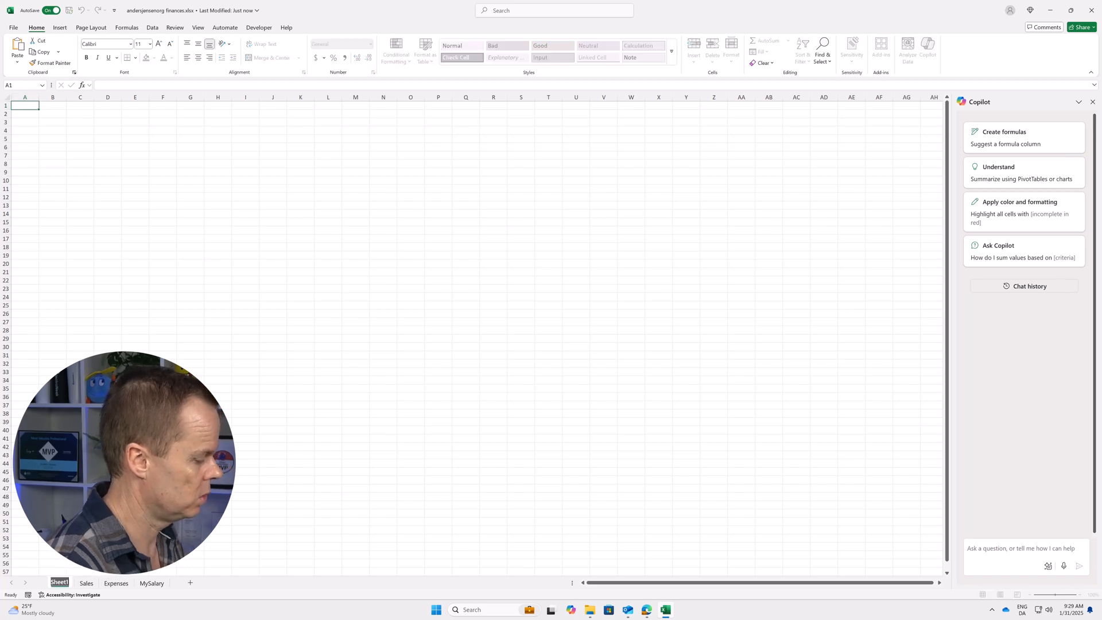
type("2024 Overview")
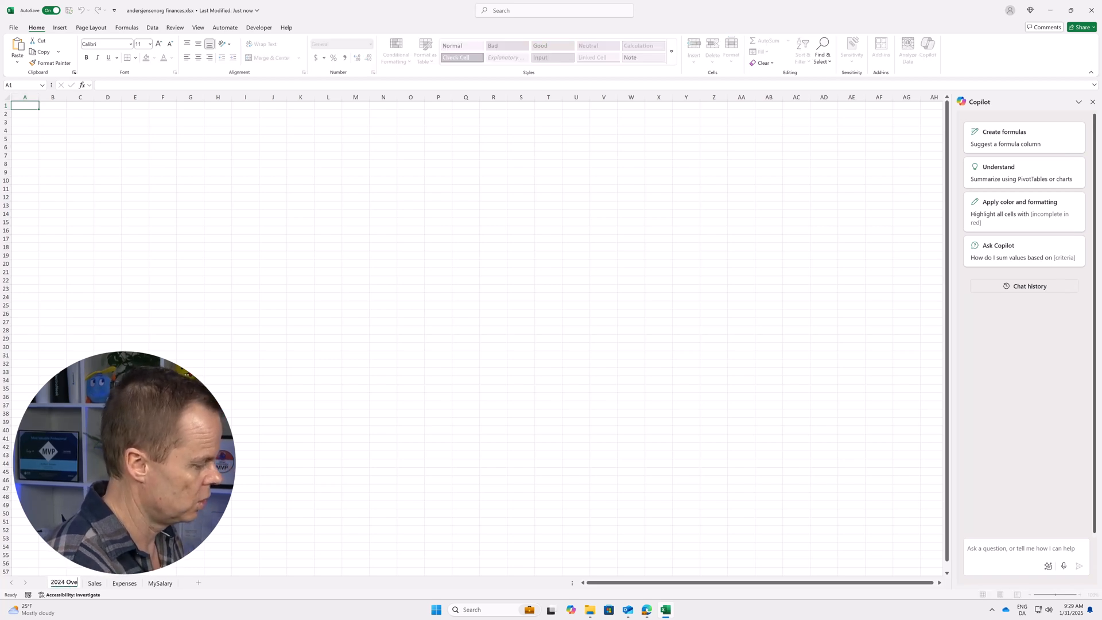
key("Return")
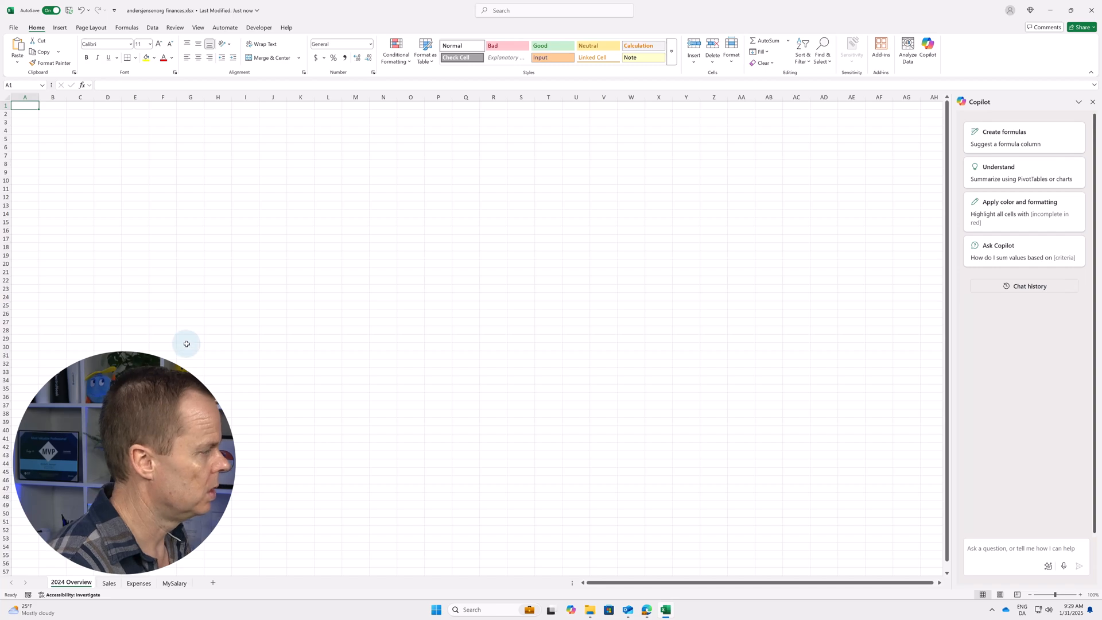
scroll(184, 343, "up", 7)
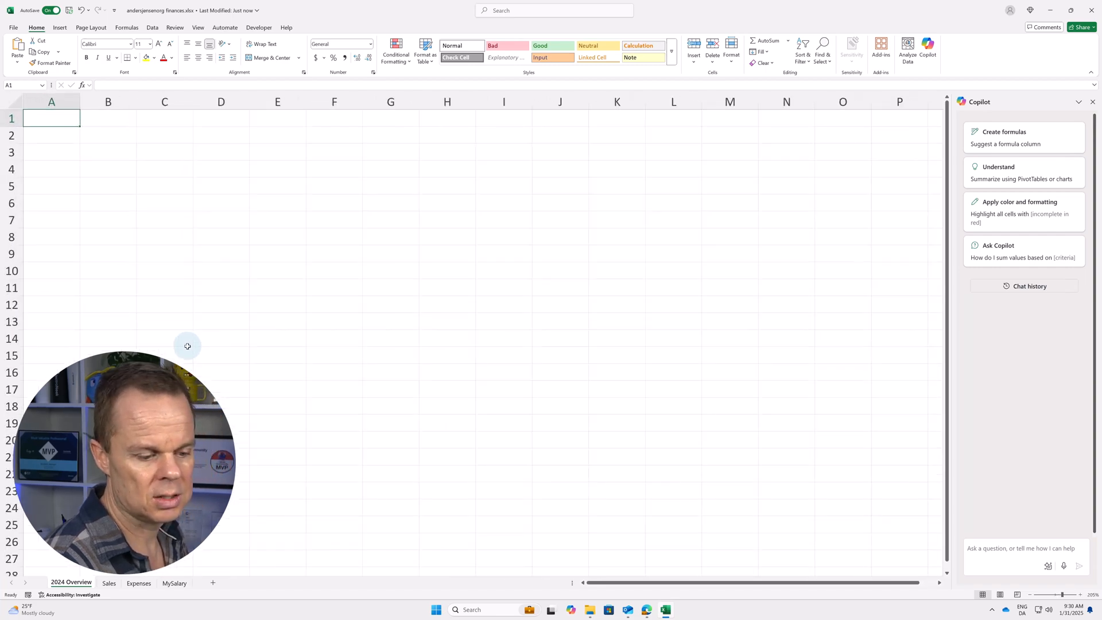
Type the Month heading in B2 and enter January, February and March below it.
left_click(107, 141)
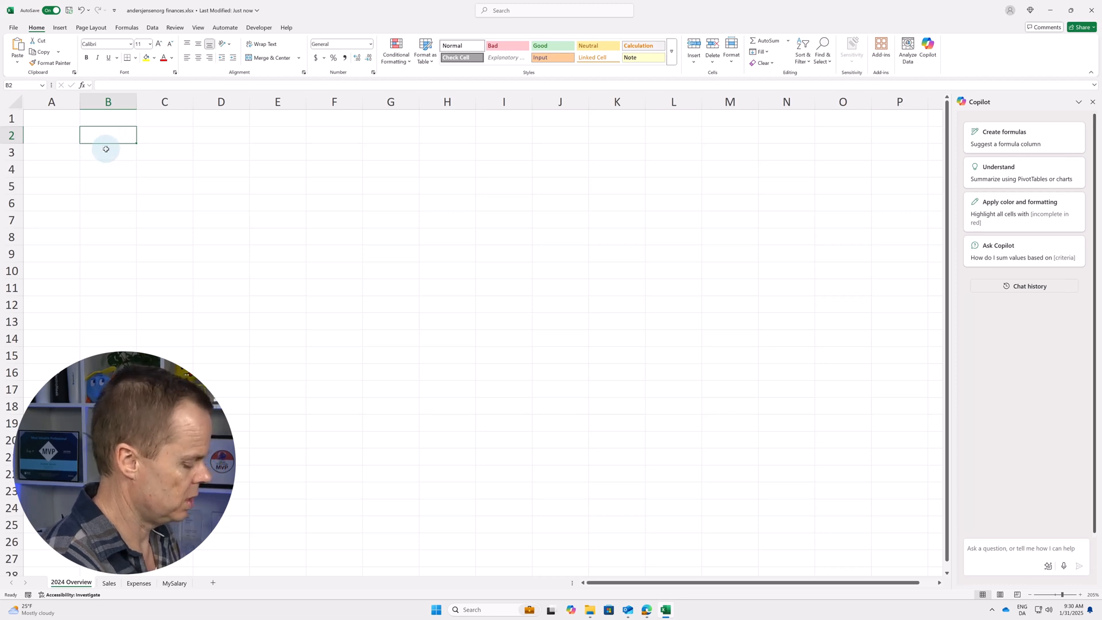
type("Month")
key("Return")
type("January")
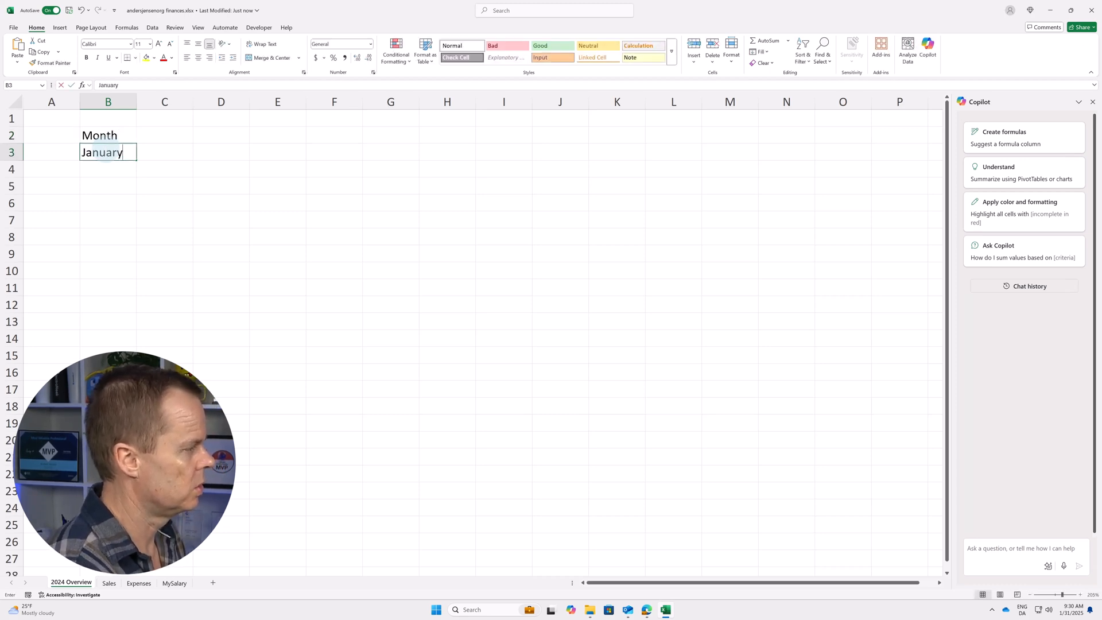
key("Return")
type("February")
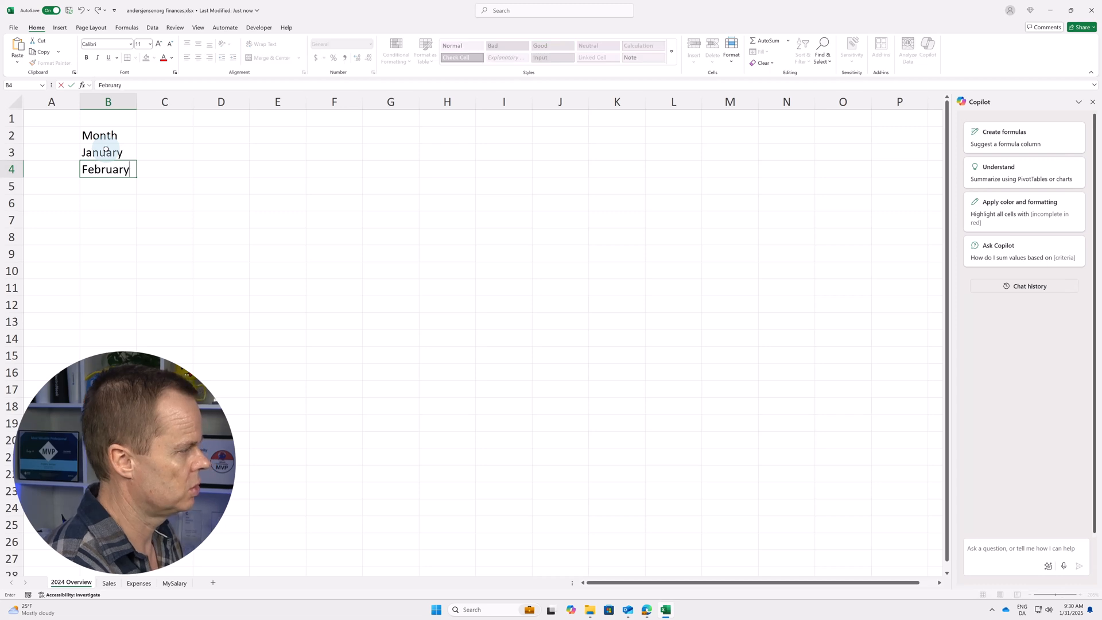
key("Return")
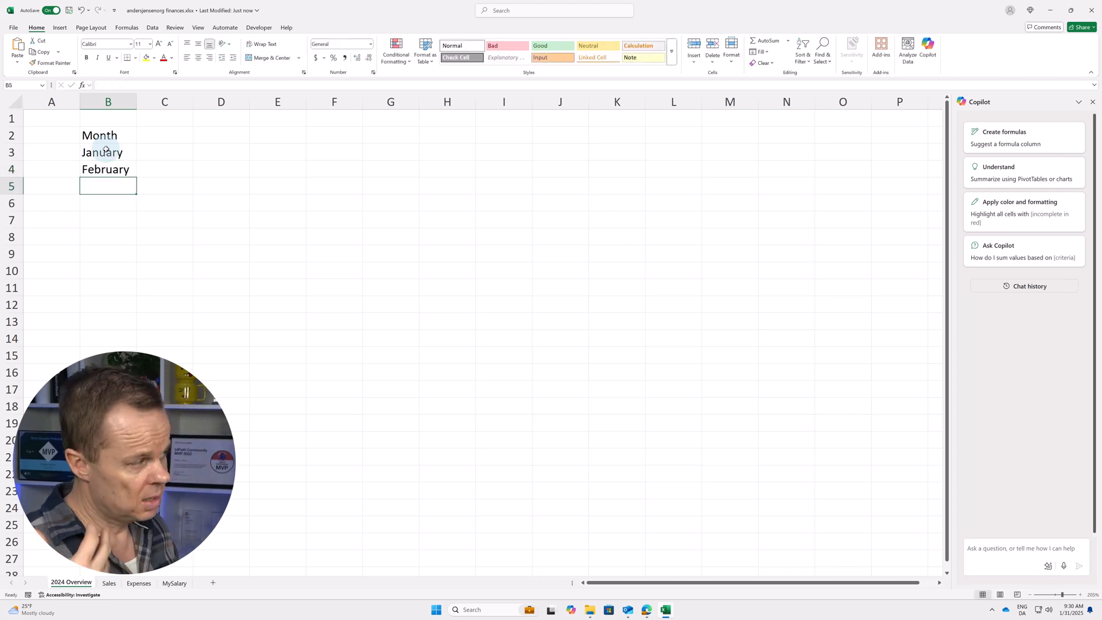
type("march")
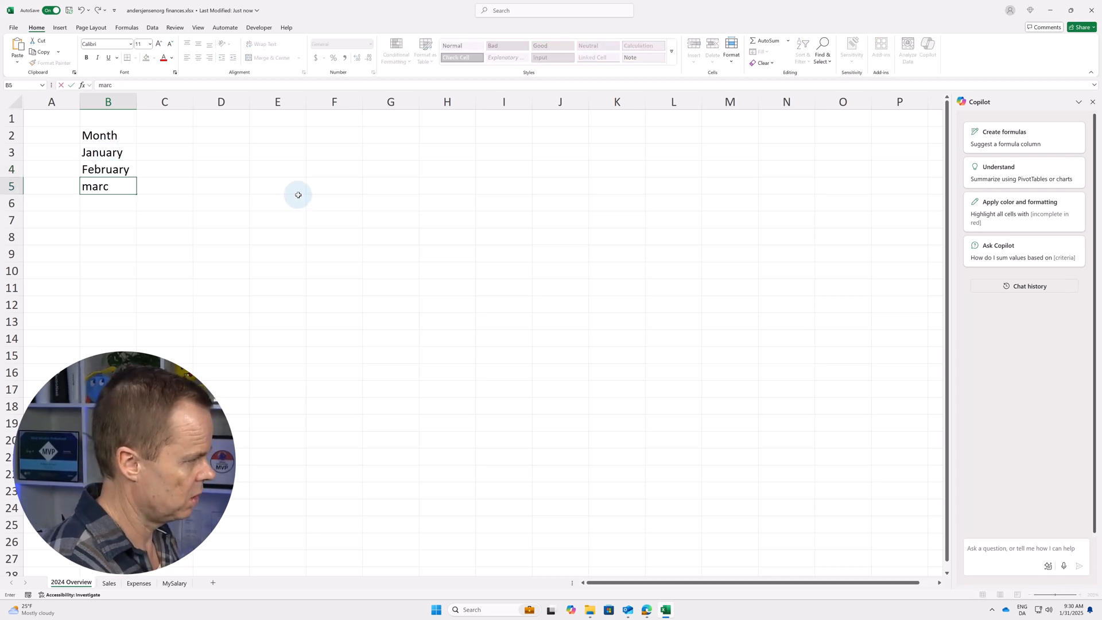
key("Return")
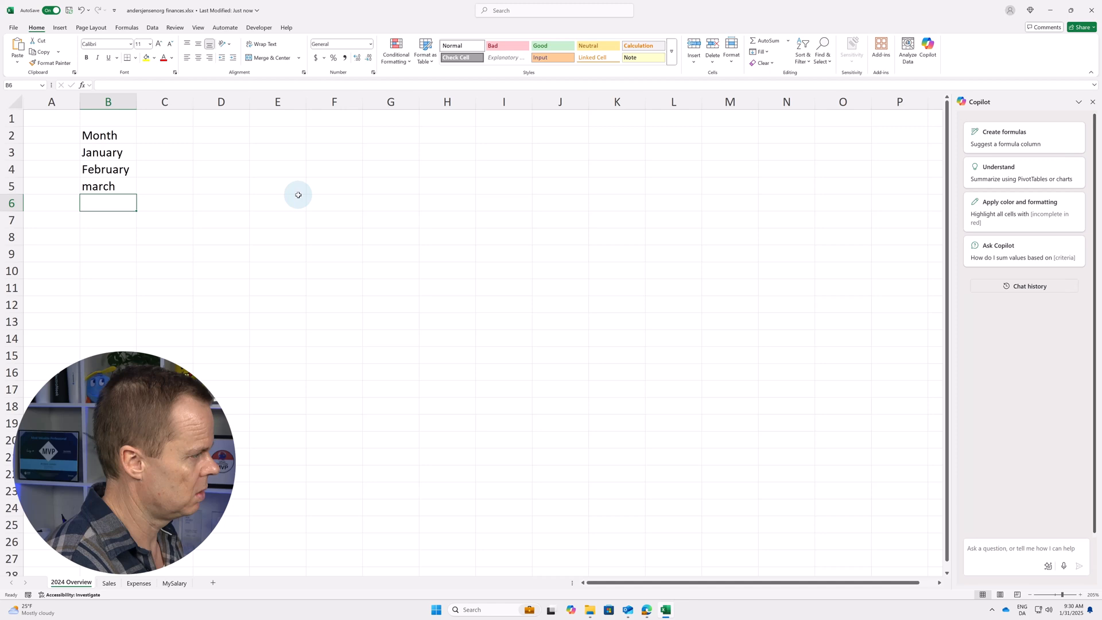
double_click(98, 187)
left_click_drag(116, 186, 80, 191)
type("March")
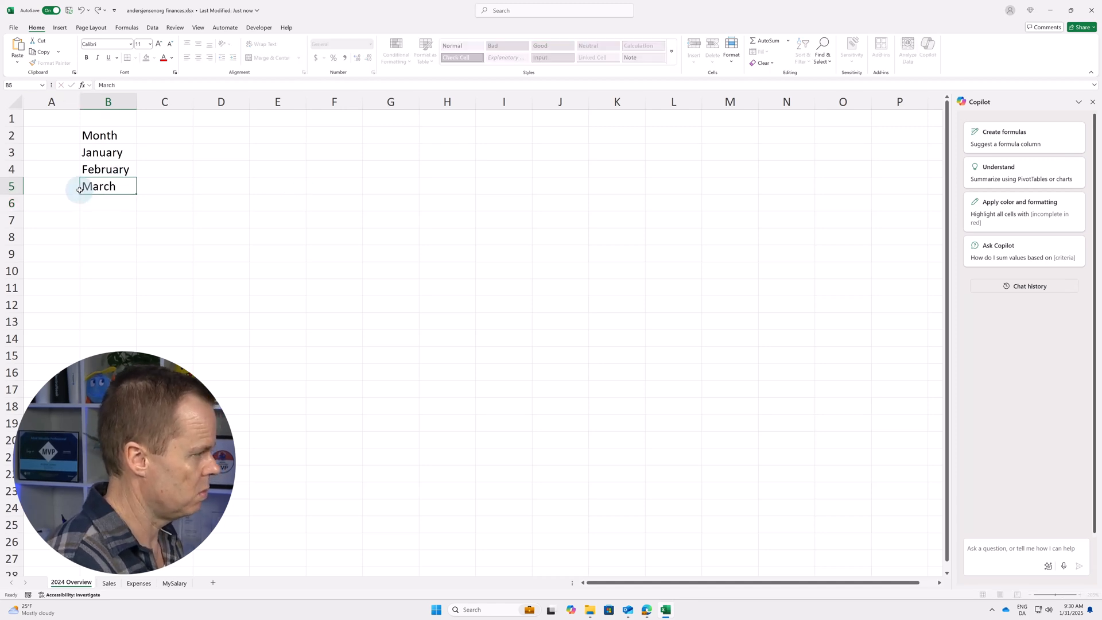
key("Return")
Continue the month list with April through December down column B.
type("April")
key("Return")
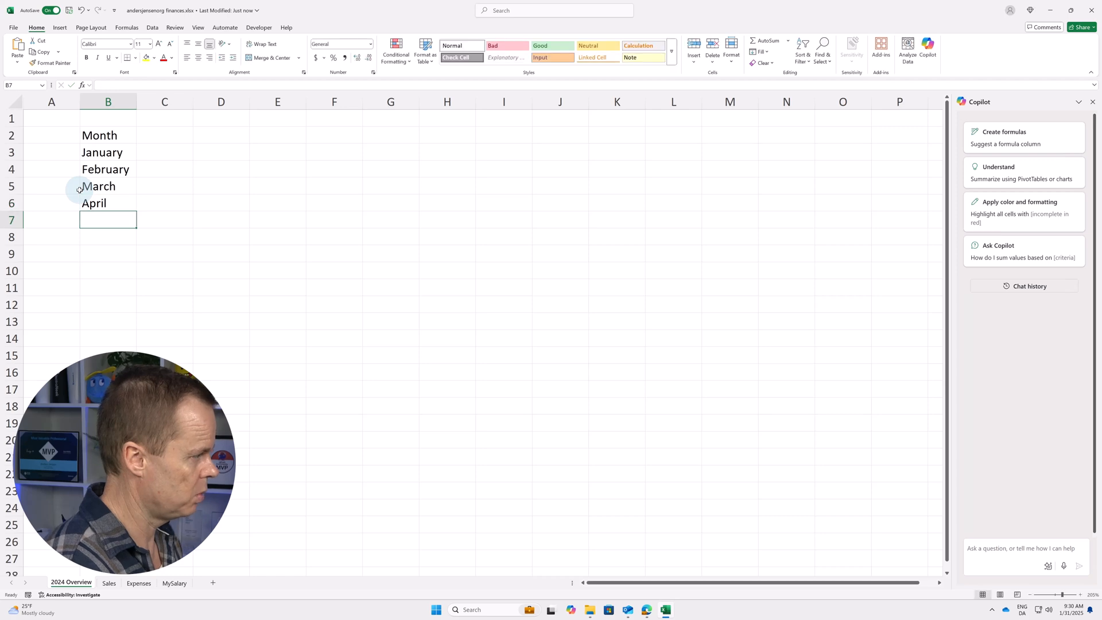
type("May")
key("Return")
type("June")
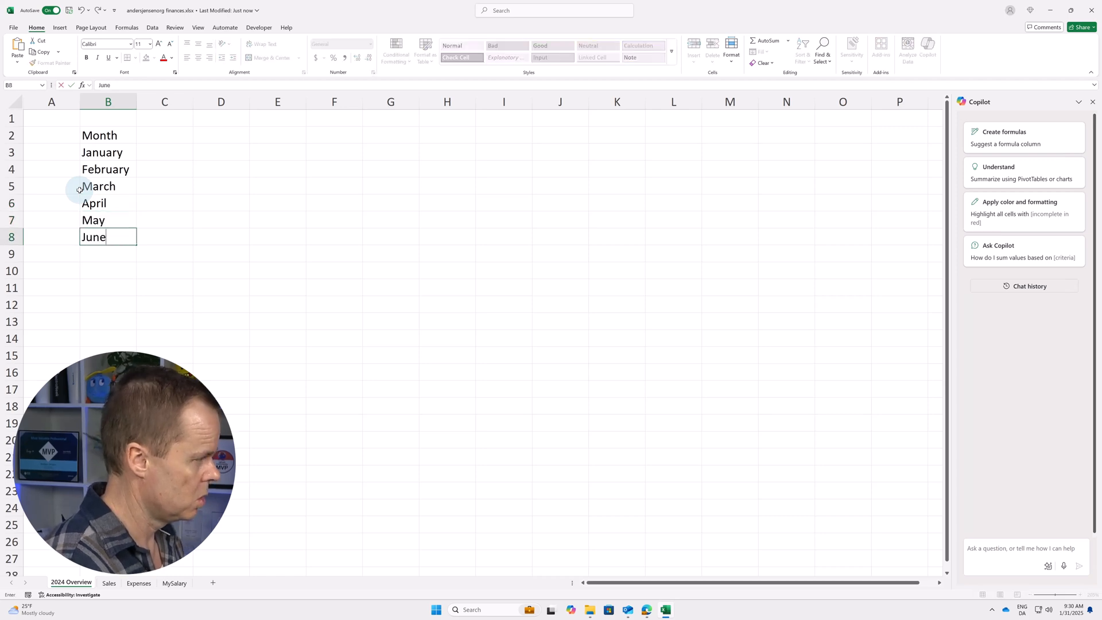
key("Return")
type("July")
key("Return")
type("A")
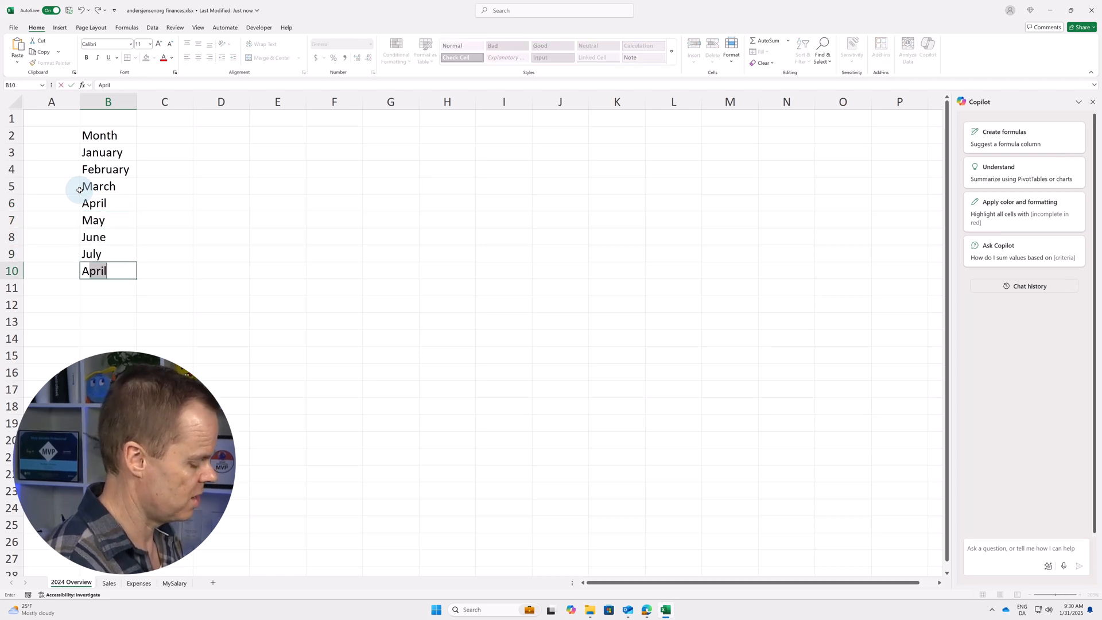
type("ugust")
key("Return")
type("September")
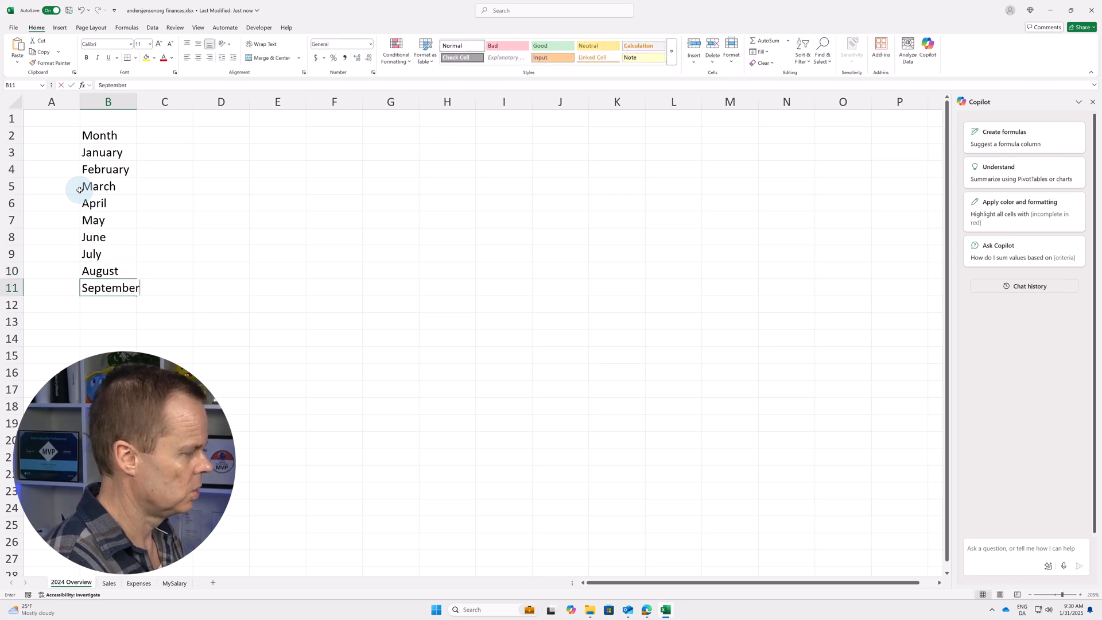
key("Return")
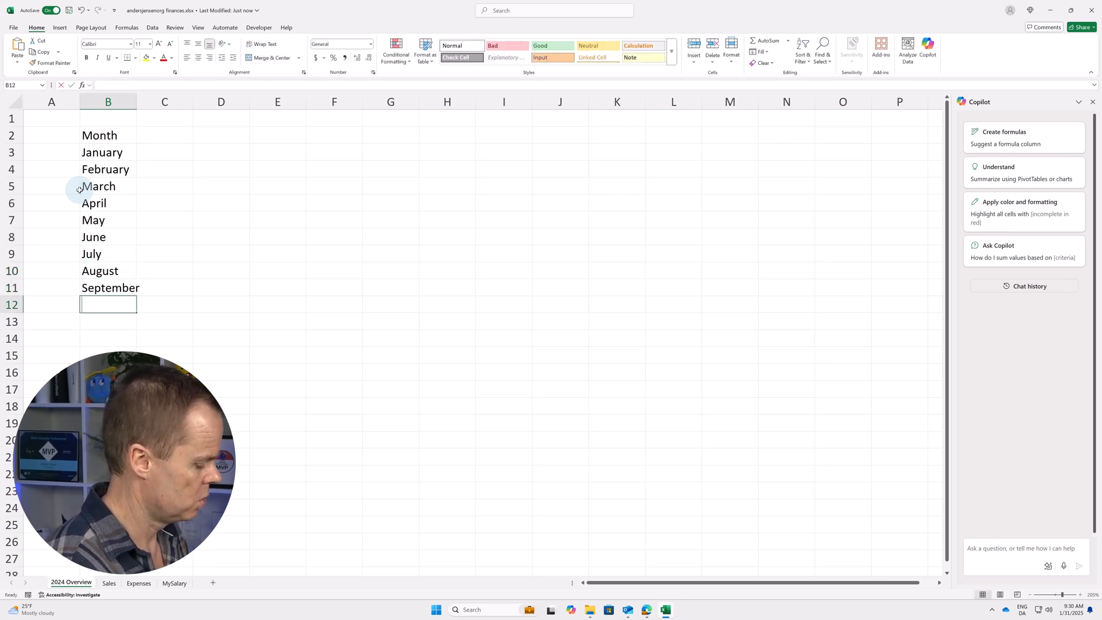
type("October")
key("Return")
type("Noem")
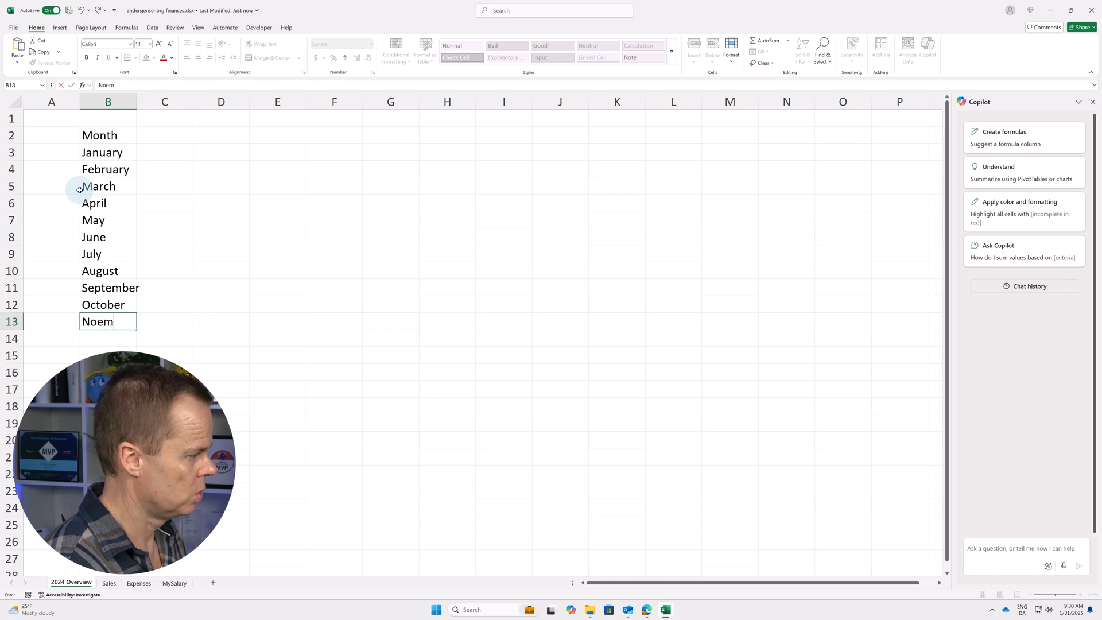
key("BackSpace")
key("BackSpace")
type("vember")
key("Return")
type("Dece")
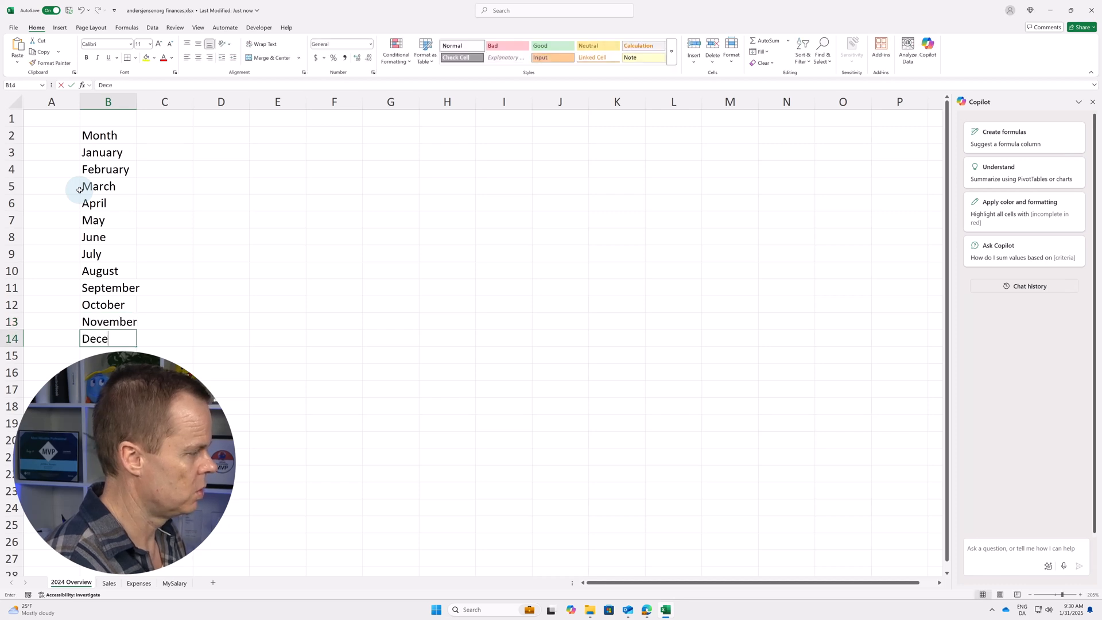
type("mber")
key("Return")
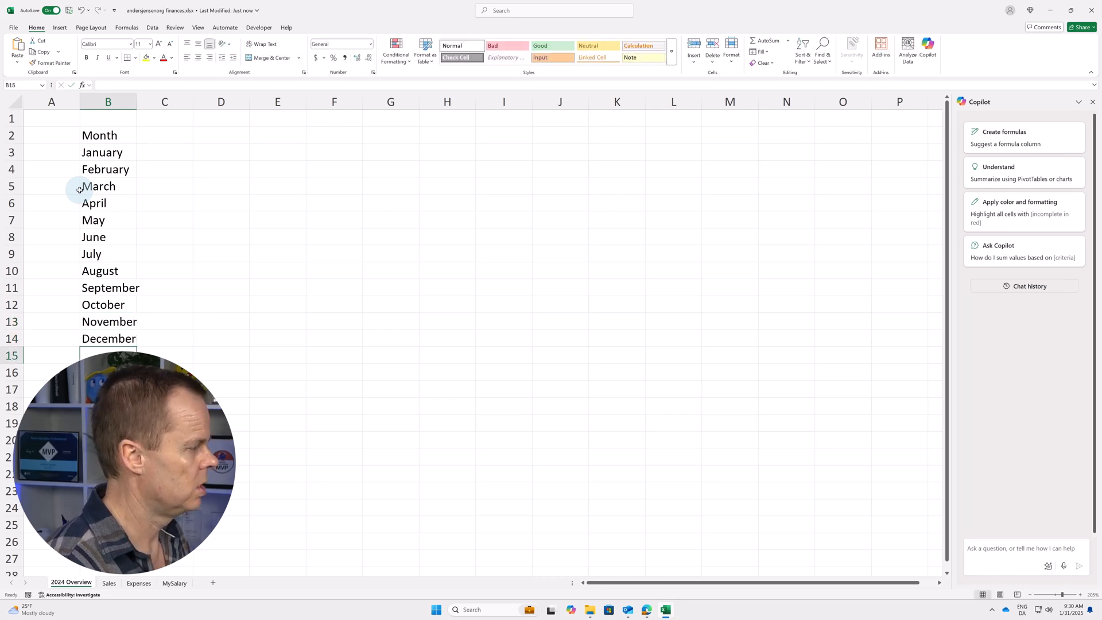
Autofit column B and convert B2:B14 into a table with headers.
double_click(131, 109)
left_click_drag(118, 135, 109, 332)
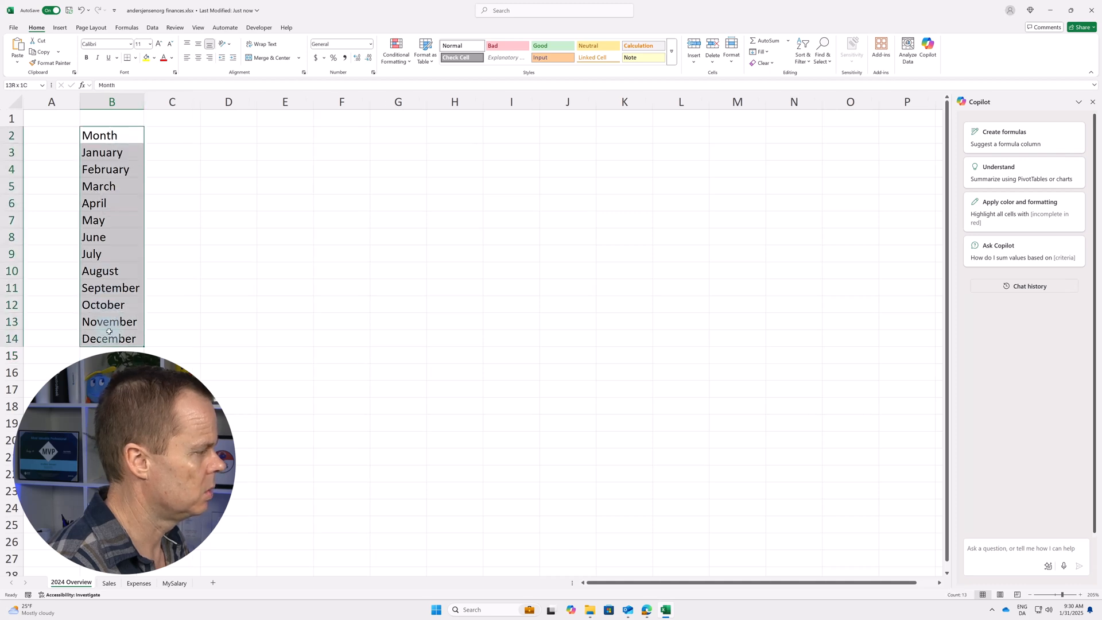
key("ctrl+t")
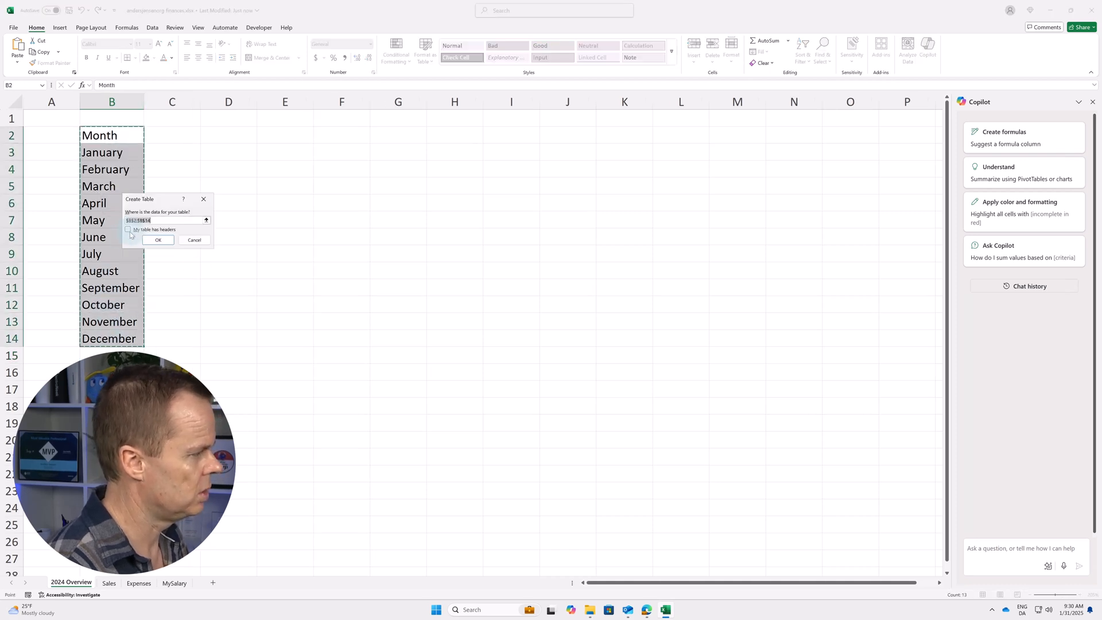
left_click(127, 230)
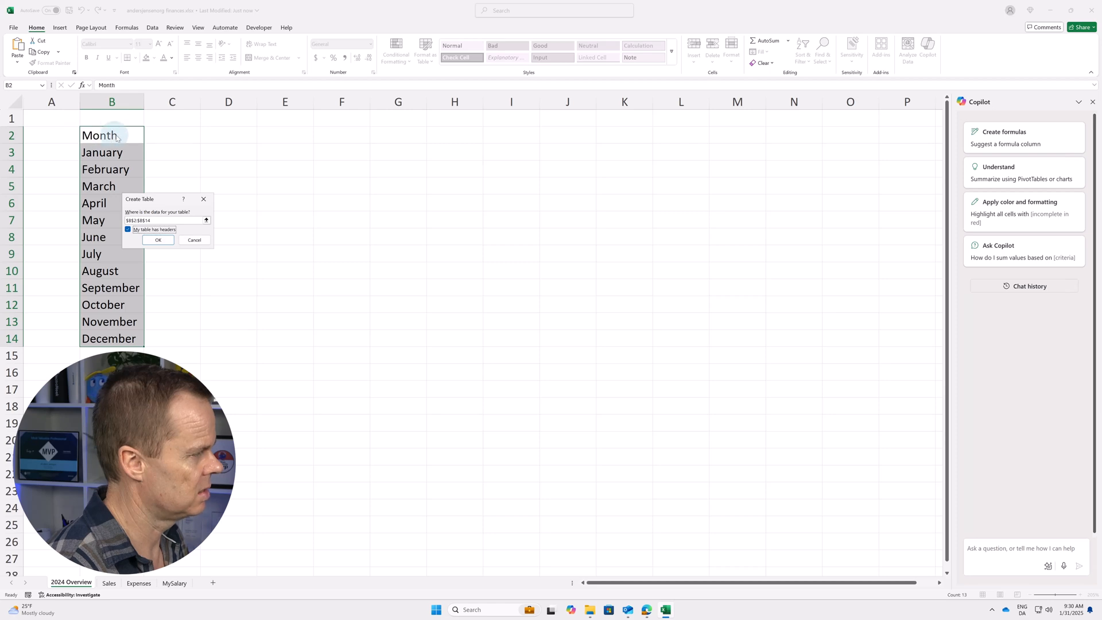
left_click(158, 240)
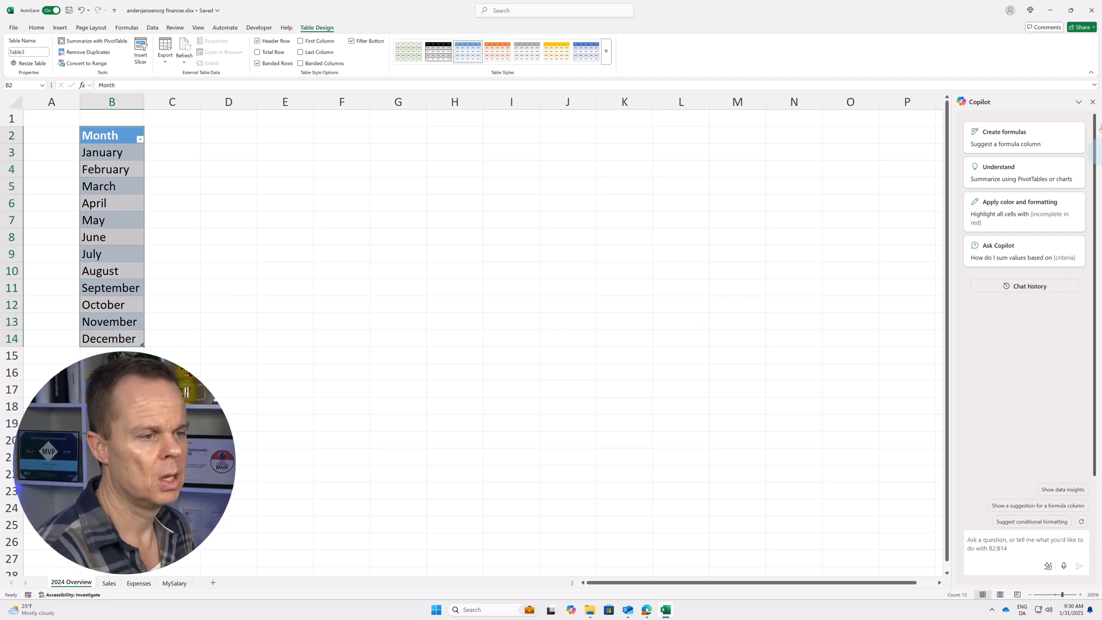
left_click(93, 267)
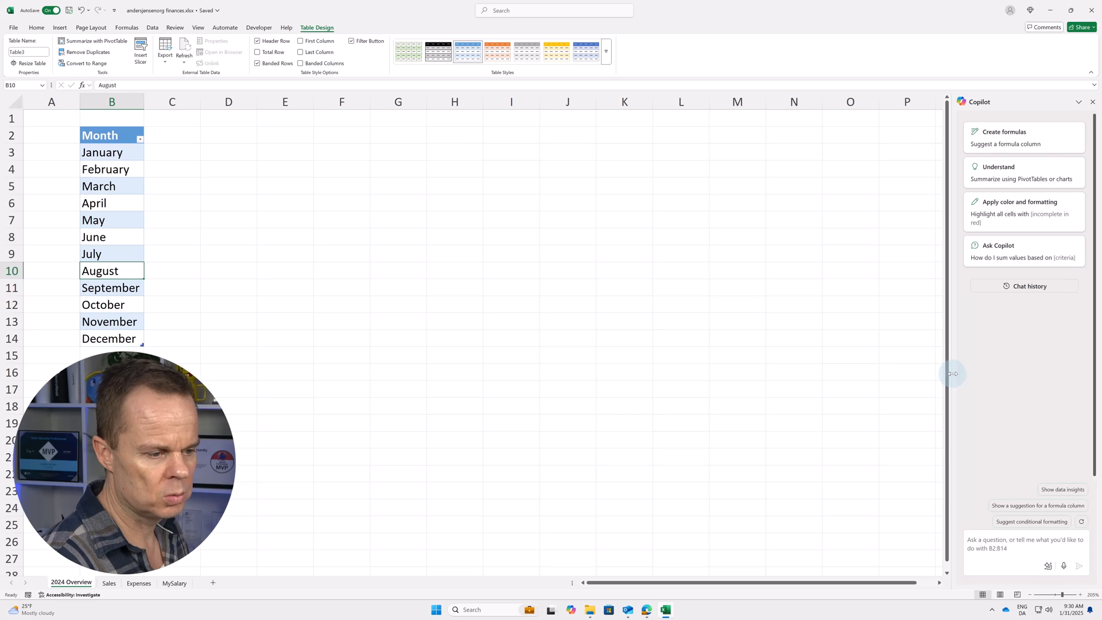
Widen the Copilot pane and place the cursor in its prompt box.
left_click_drag(953, 374, 849, 369)
scroll(958, 406, "up", 2)
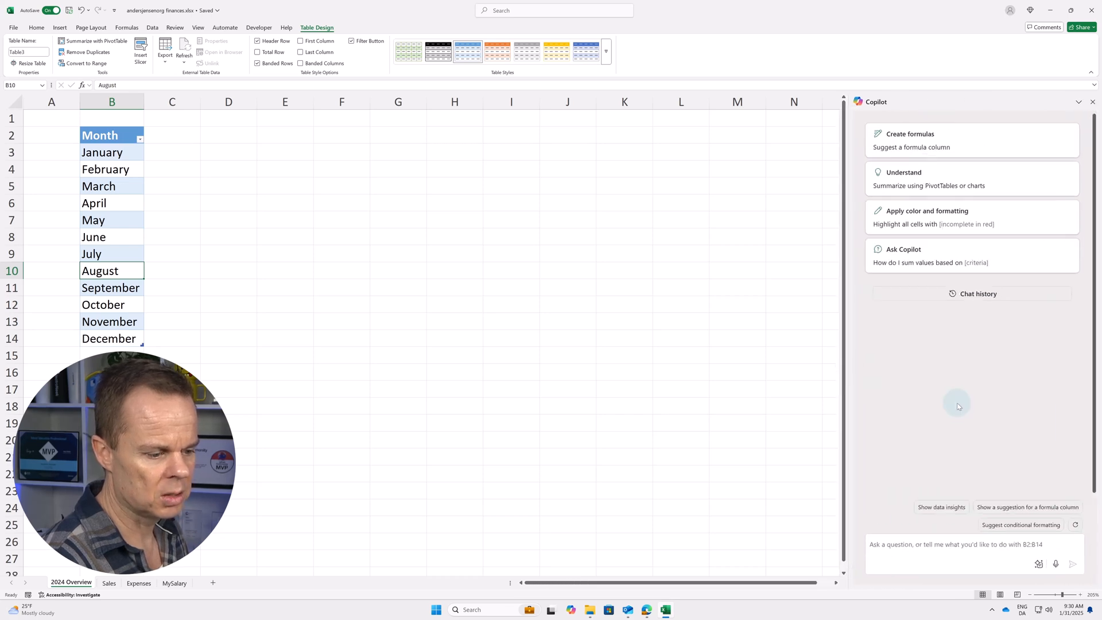
left_click_drag(849, 439, 764, 433)
scroll(941, 463, "up", 1)
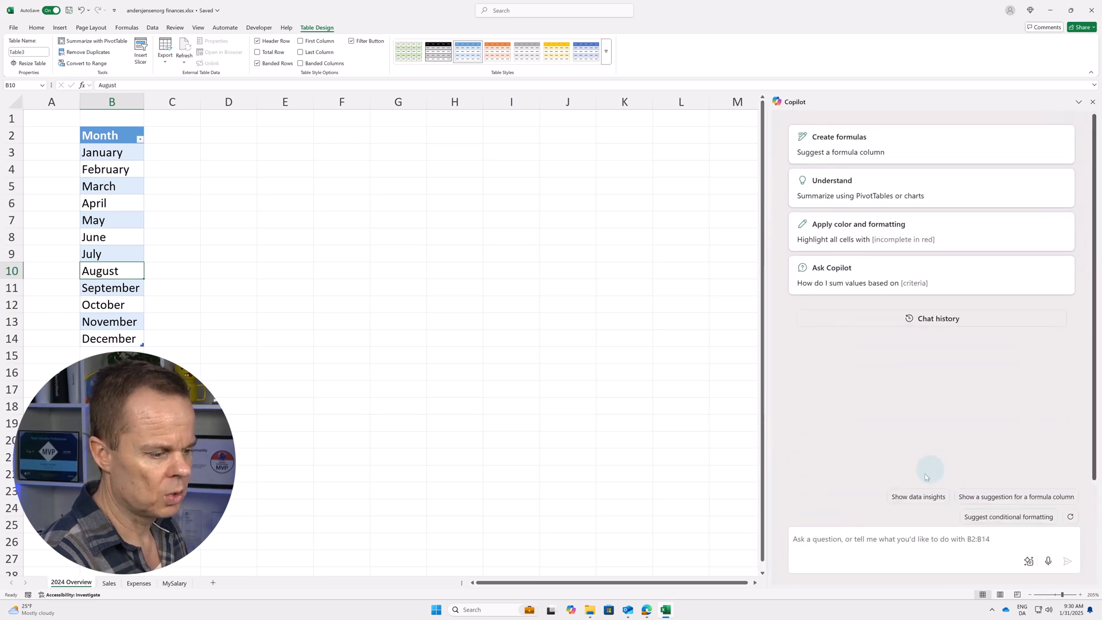
left_click(849, 552)
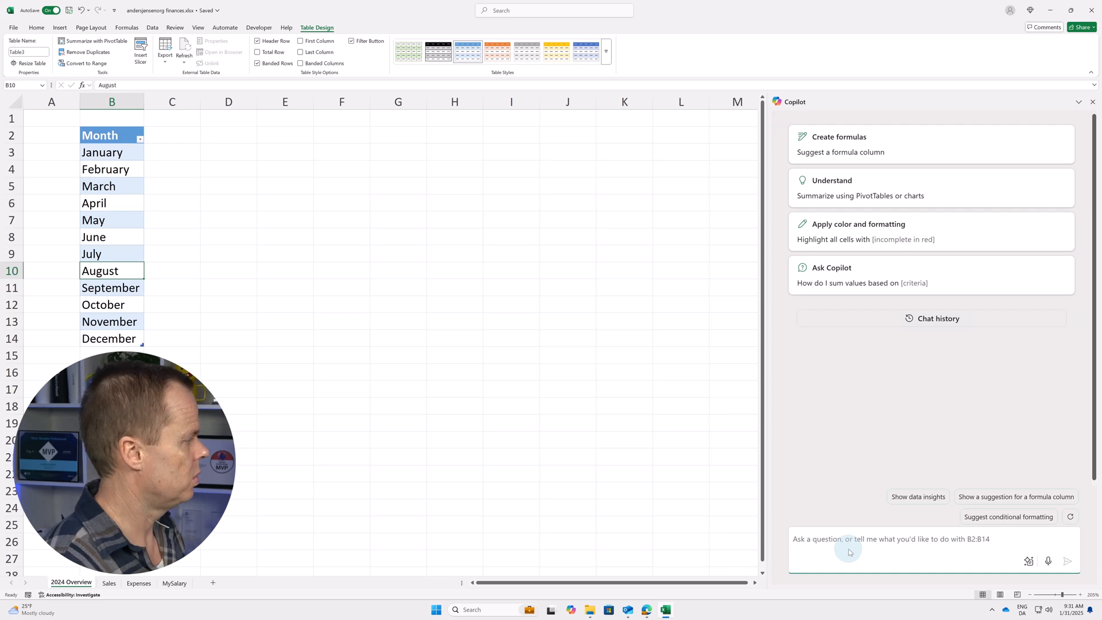
Write a Copilot prompt: look up months in Sales returning all columns, multiply by 0.13935, repeat for Expenses.
type("Loopup")
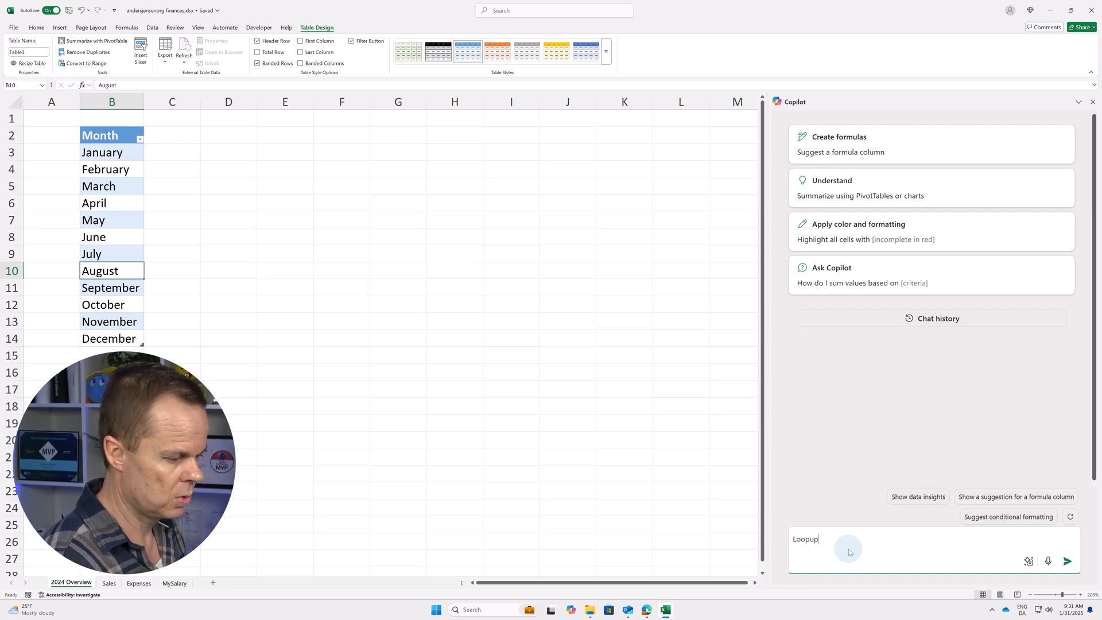
type(" each month in the")
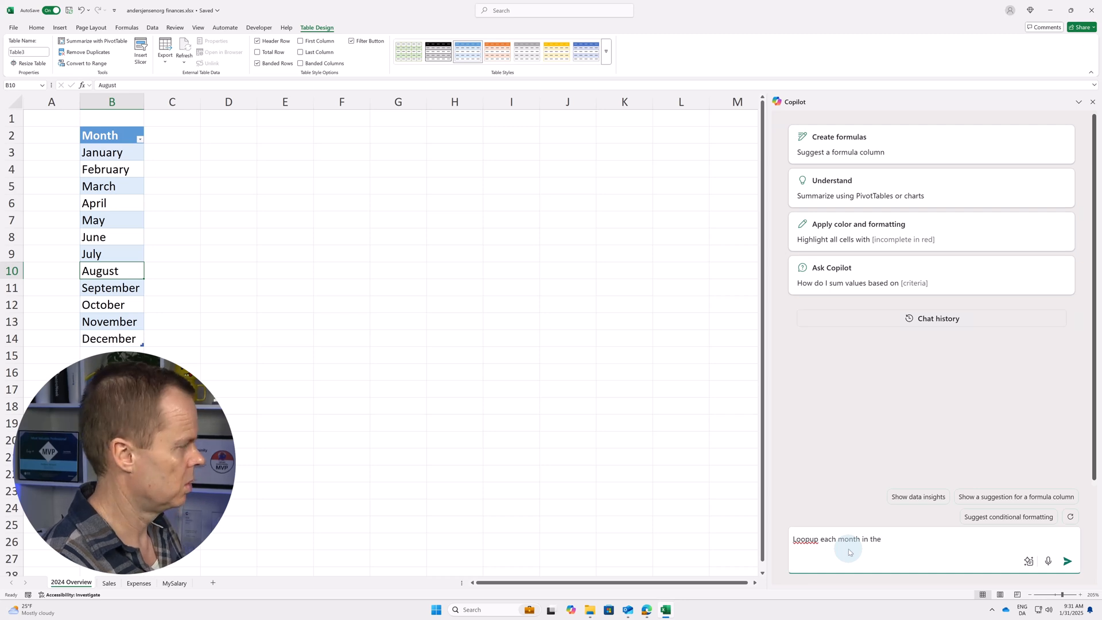
type(" Sales table")
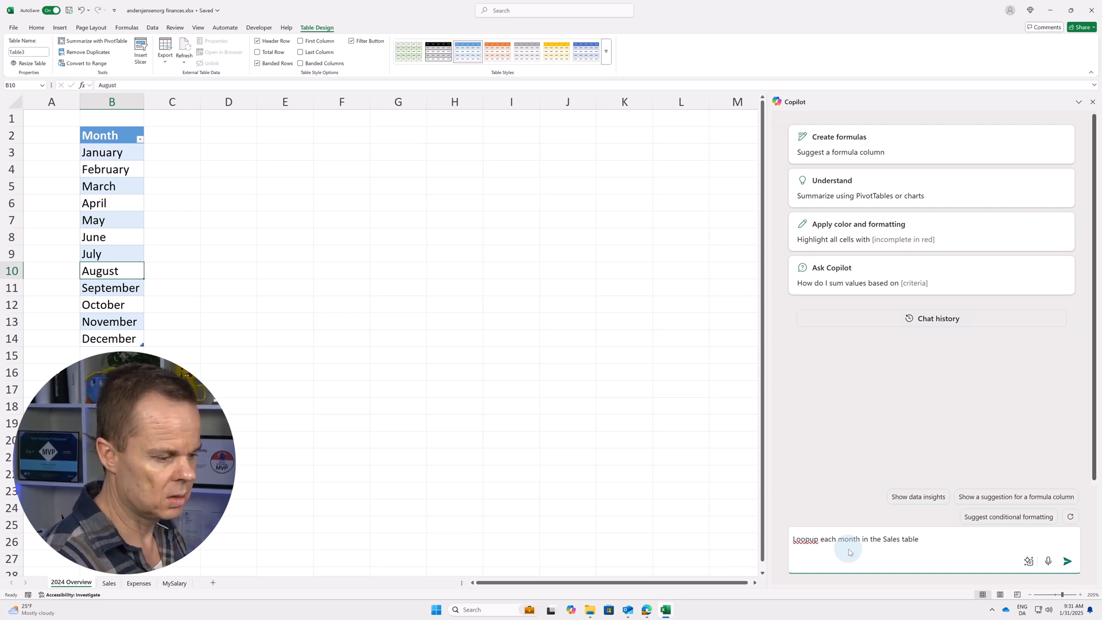
left_click(810, 540)
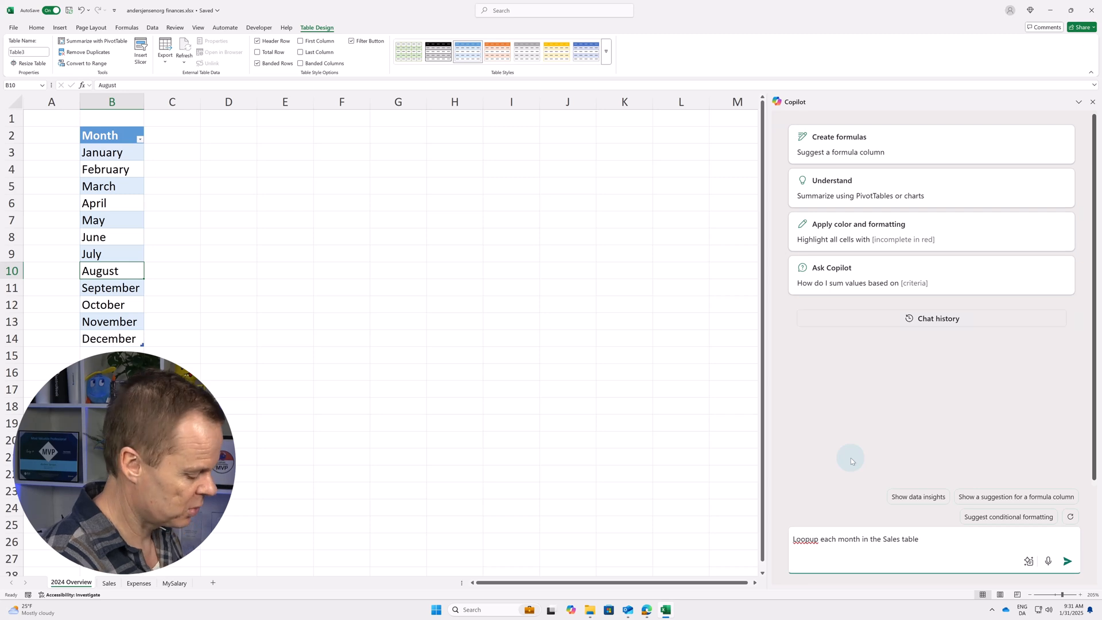
key("BackSpace")
type("kup each mo")
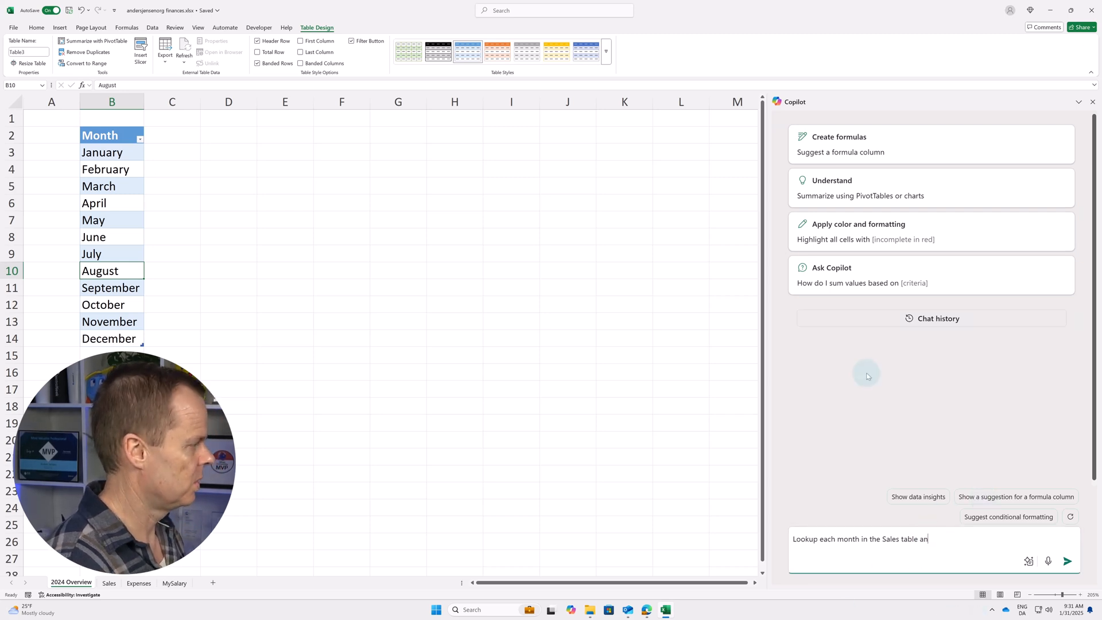
type("nth in the Sales table and return all o")
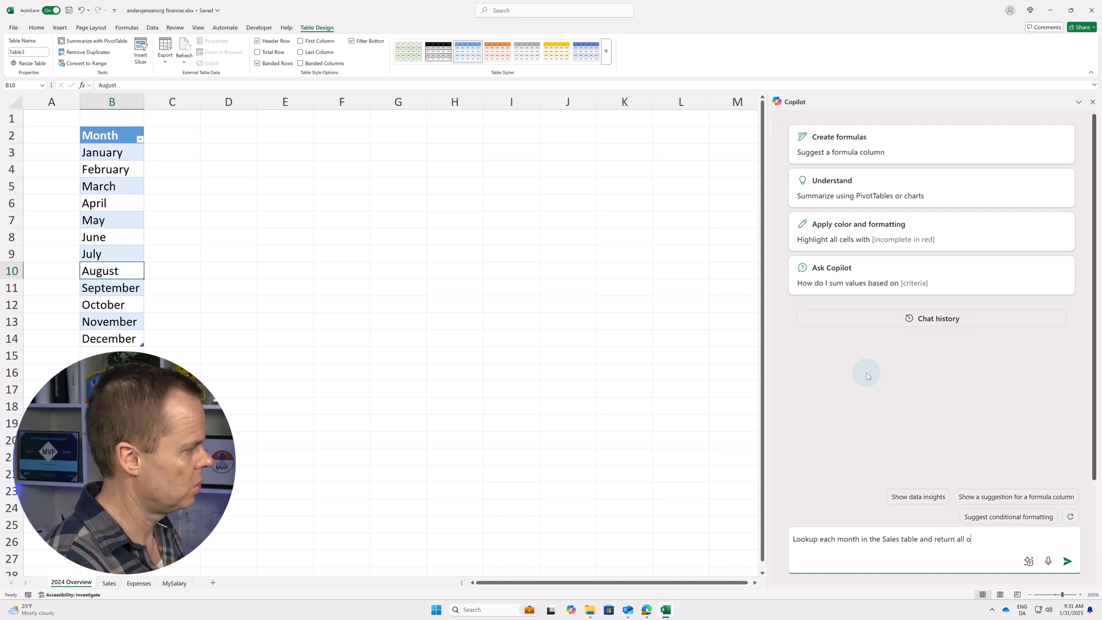
type("ther columns from the Sa")
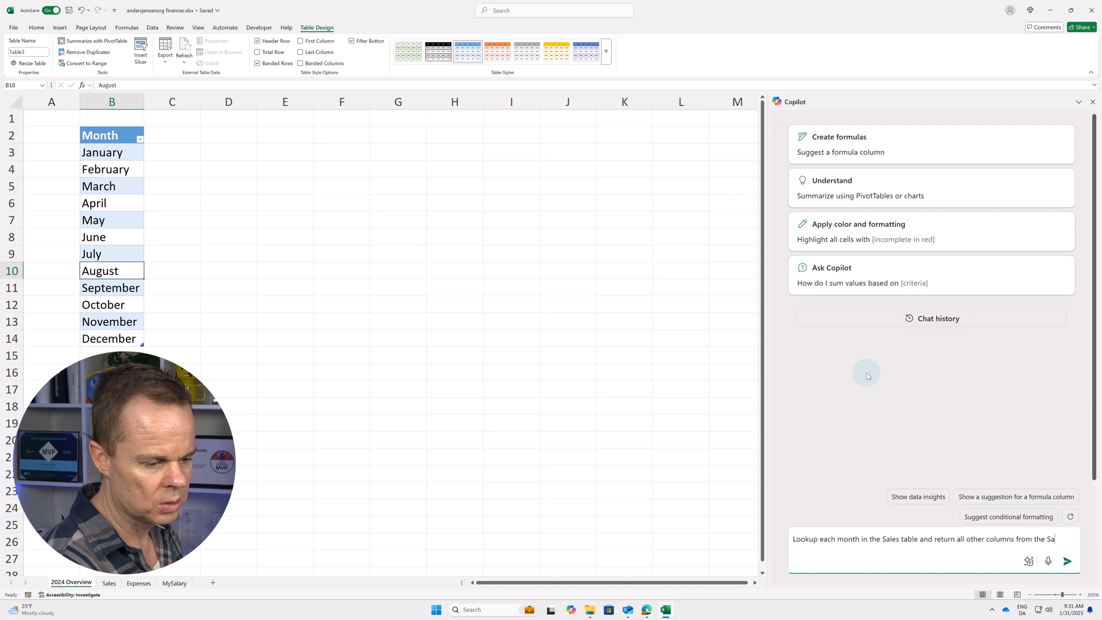
type("les table")
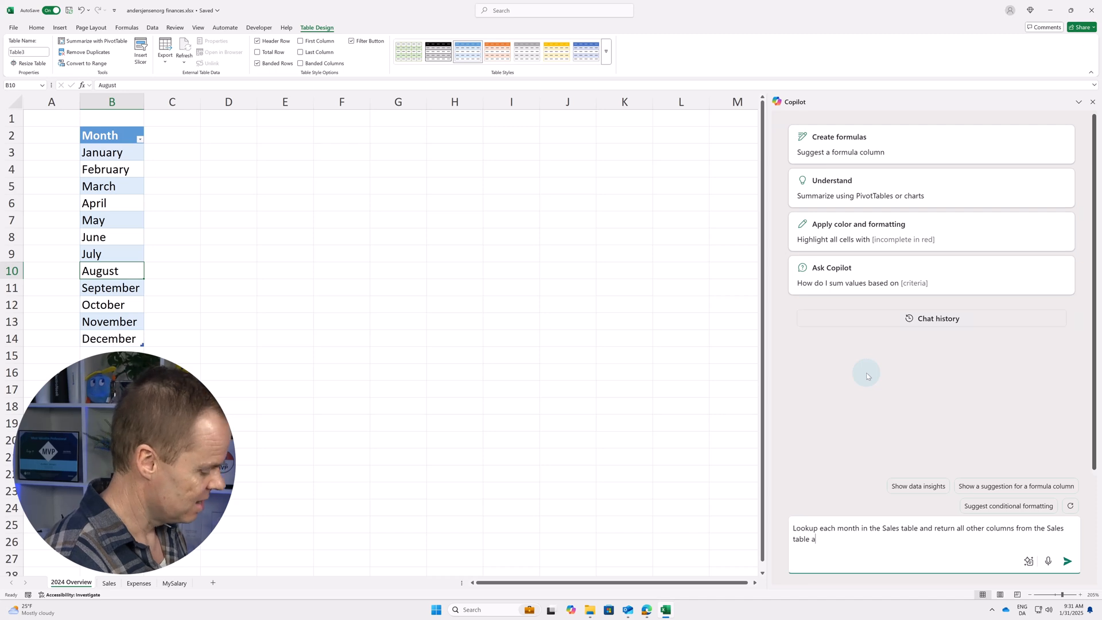
type("and multiply")
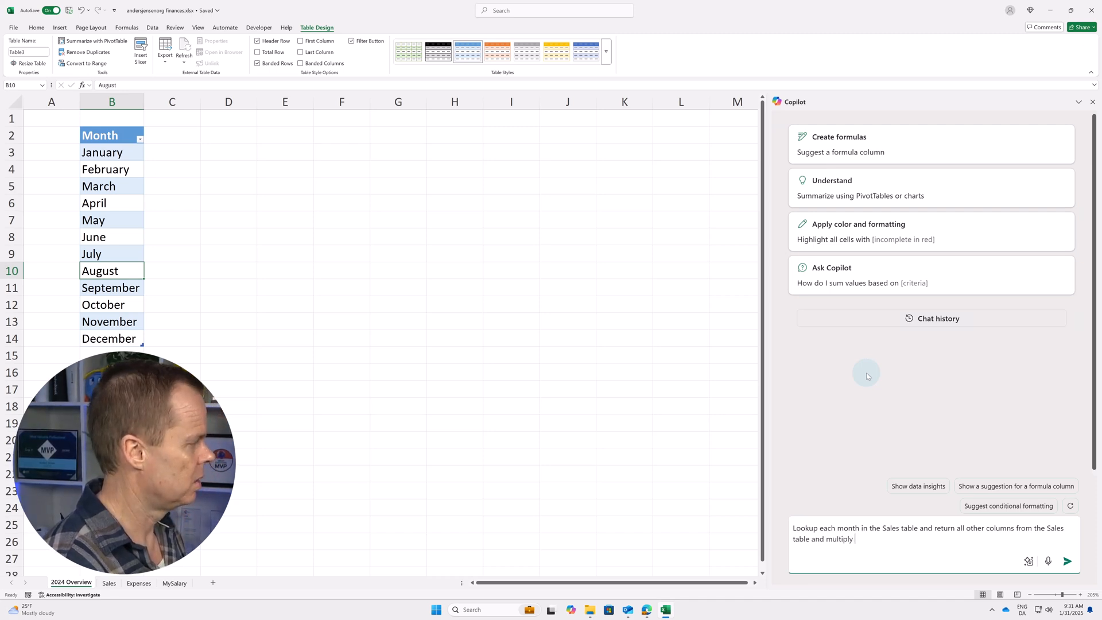
type(" the valu")
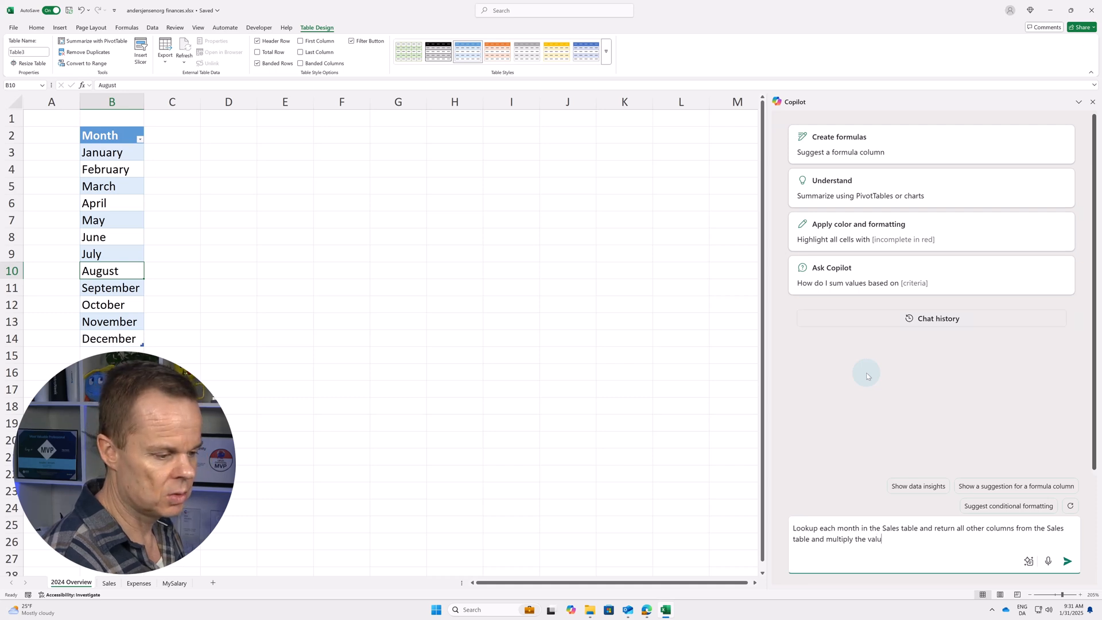
type("es with 0")
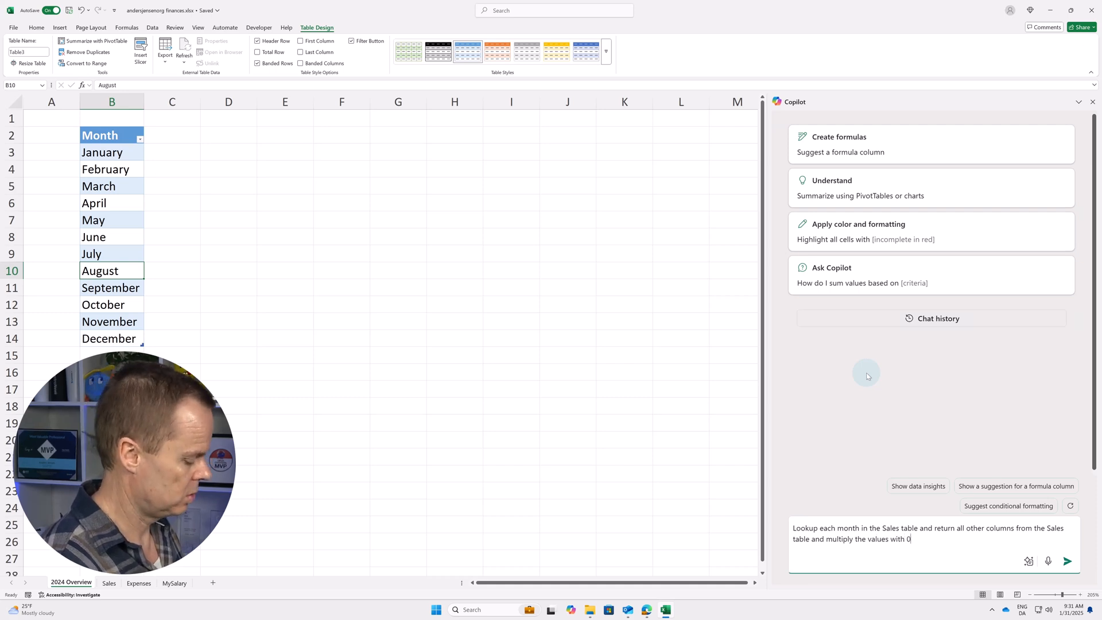
type(".13")
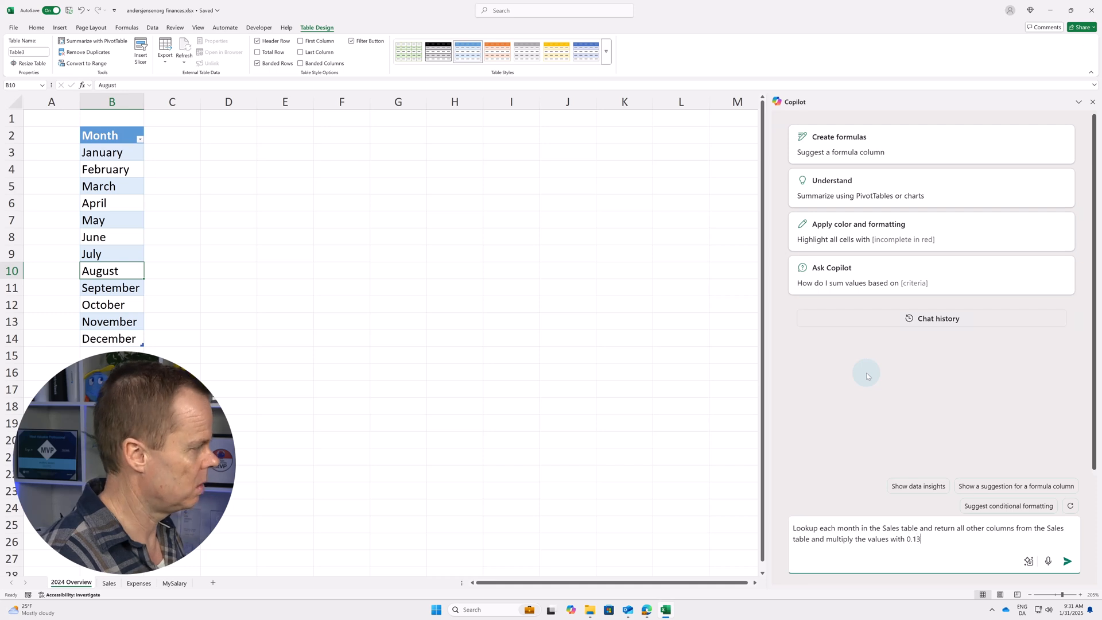
type("935")
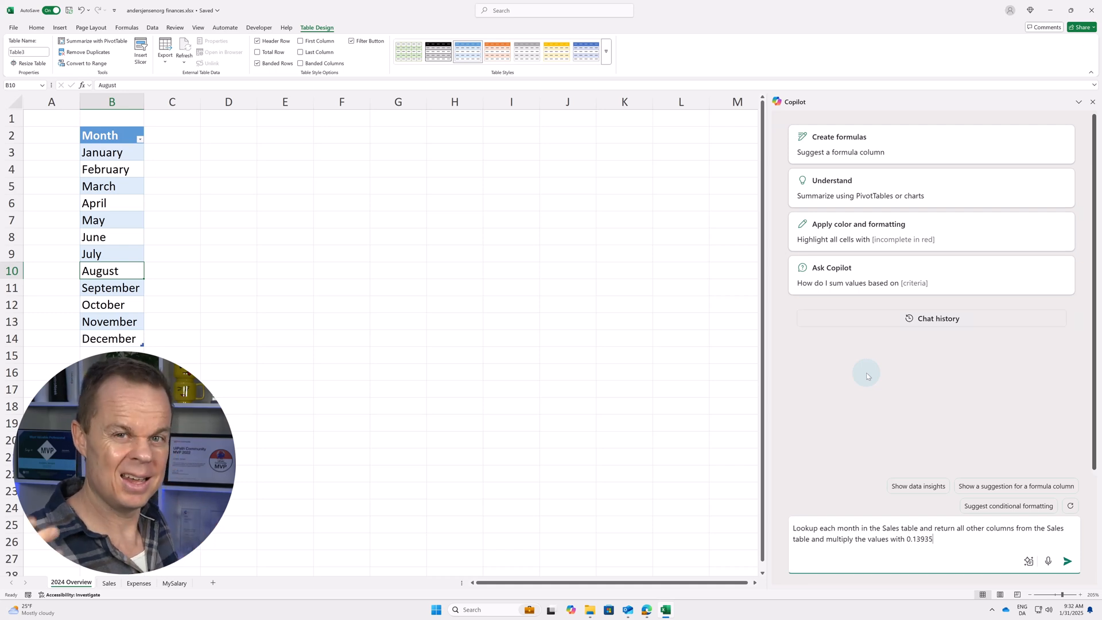
type(". T")
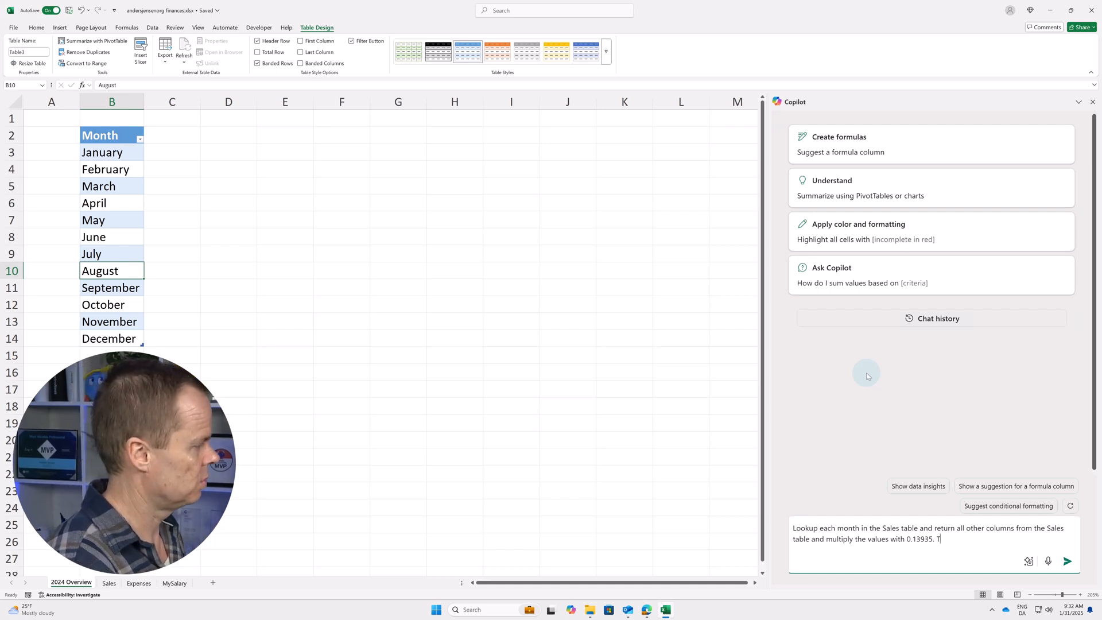
type("hen do the same")
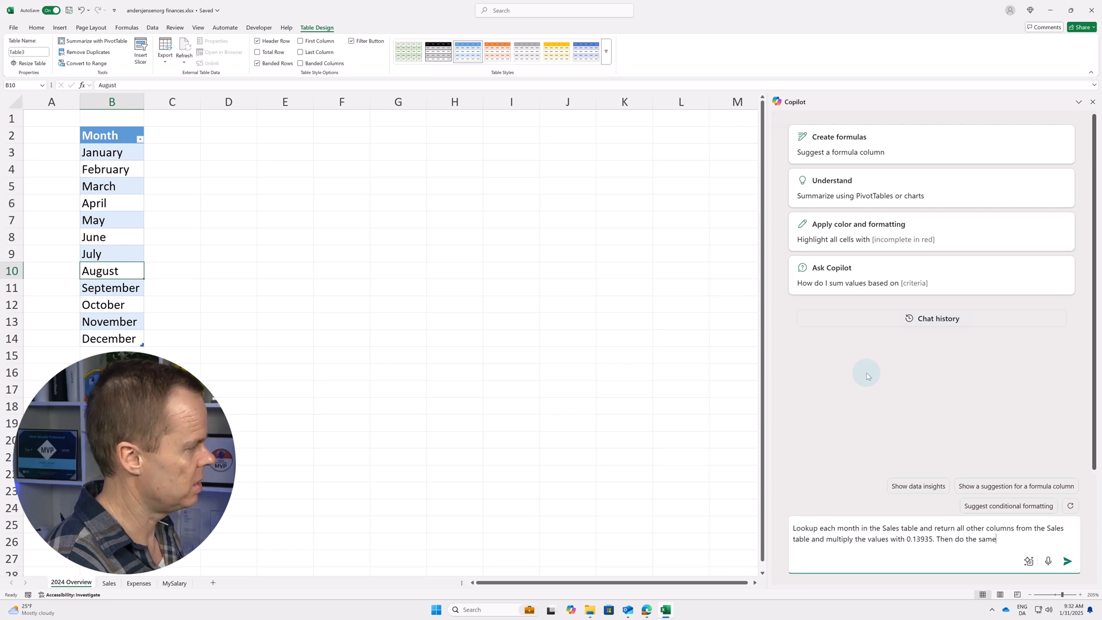
type(" for the Expenses")
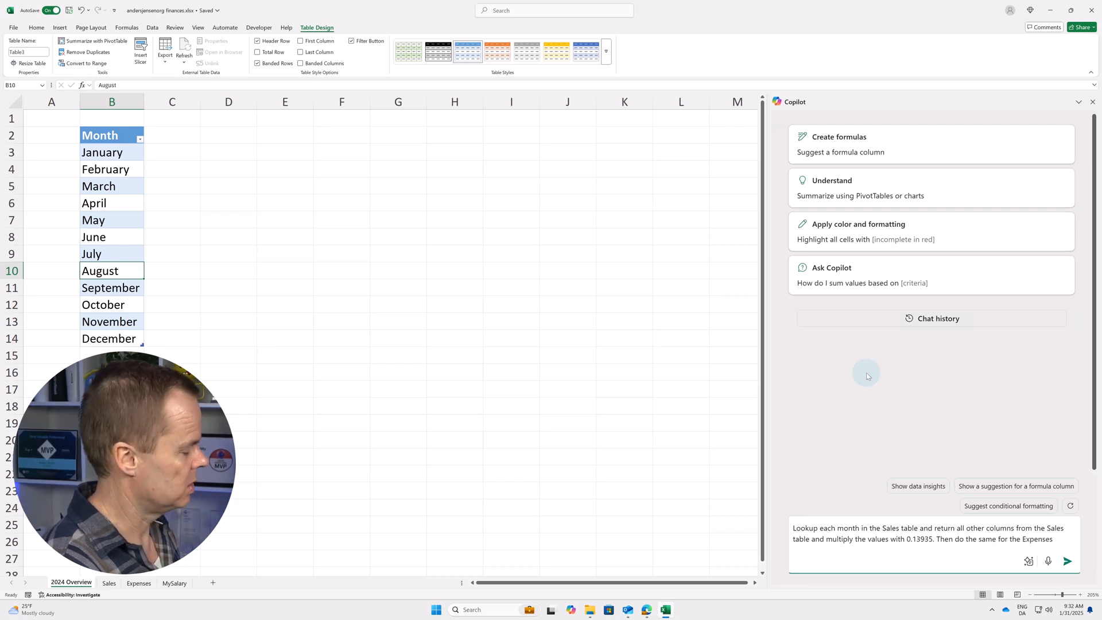
type(" table.")
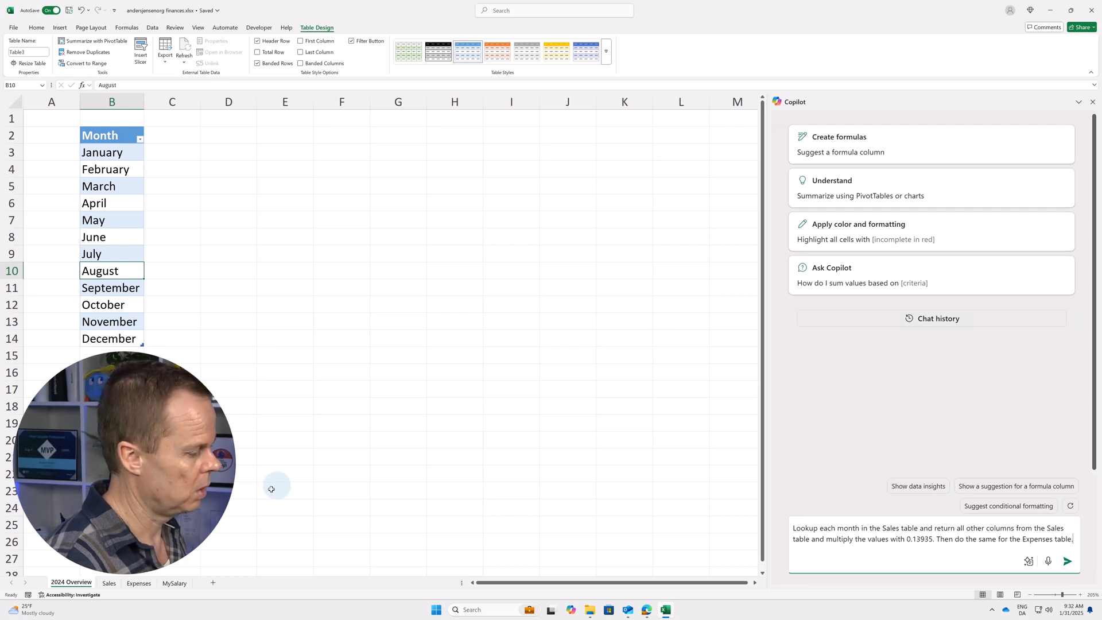
left_click(109, 583)
Check a value in the Sales table, glance at the Expenses sheet, then return to 2024 Overview.
left_click(260, 252)
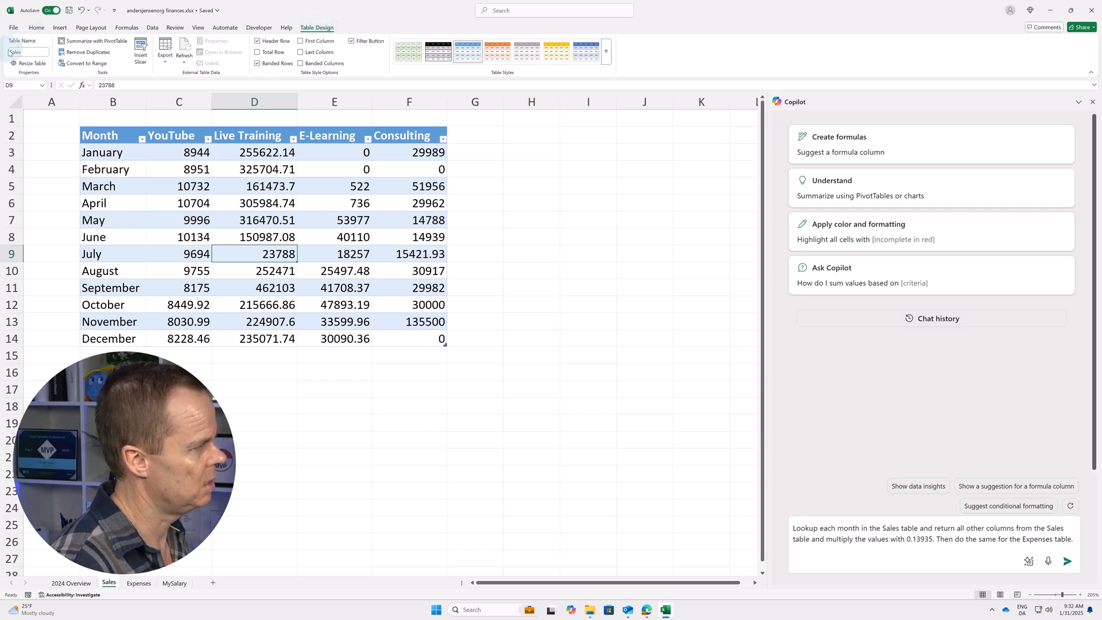
left_click(138, 584)
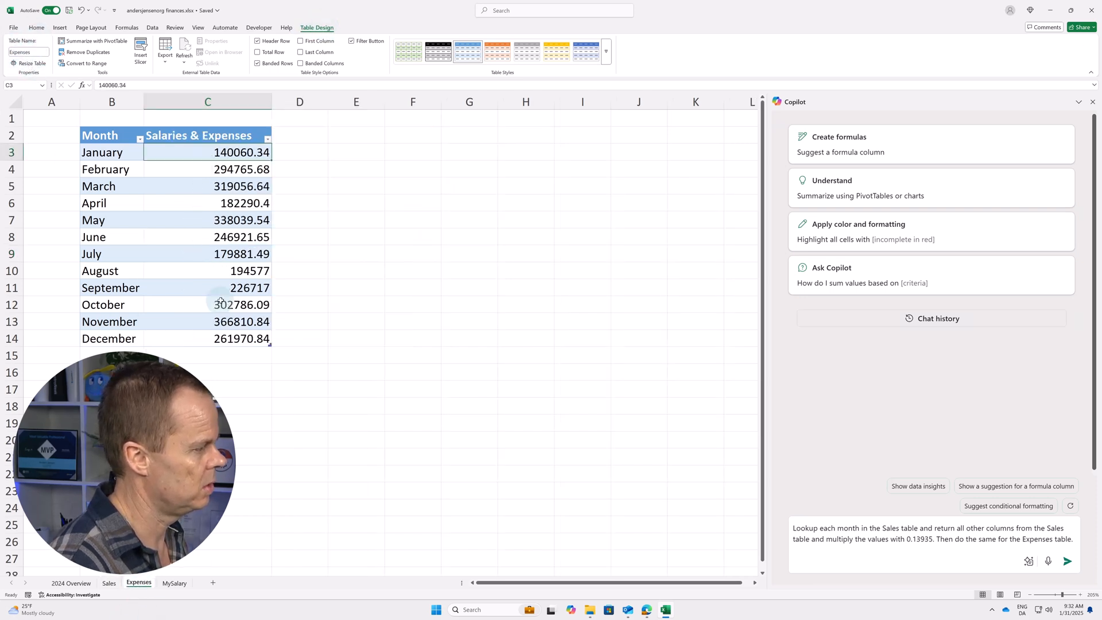
left_click(85, 586)
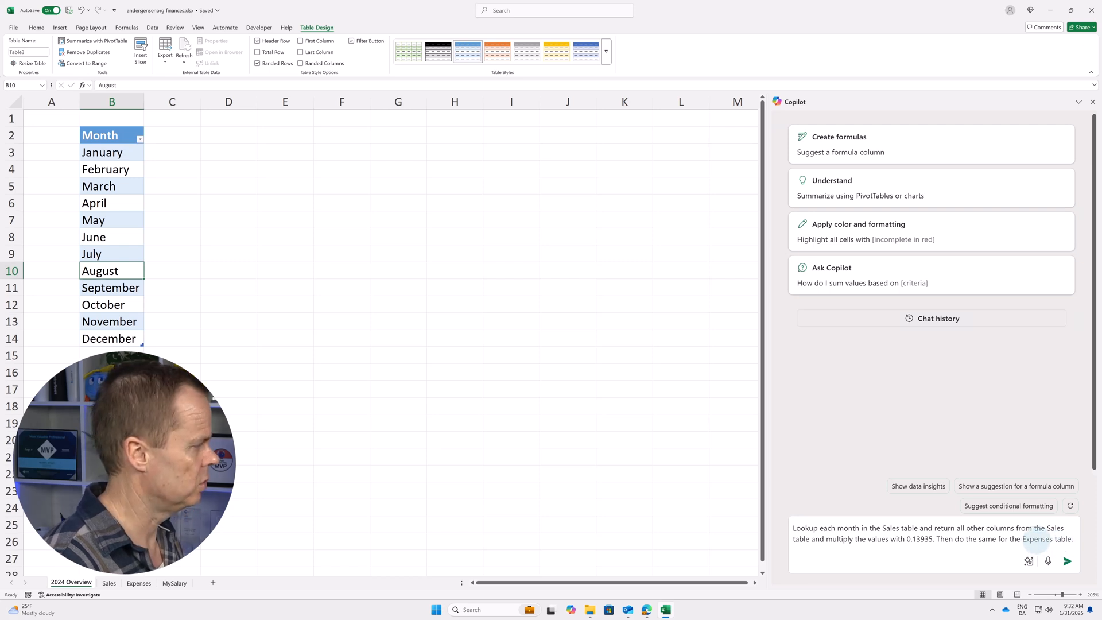
Send the lookup request and insert Copilot's five XLOOKUP × 0.13935 columns beside the Month table.
left_click(1067, 561)
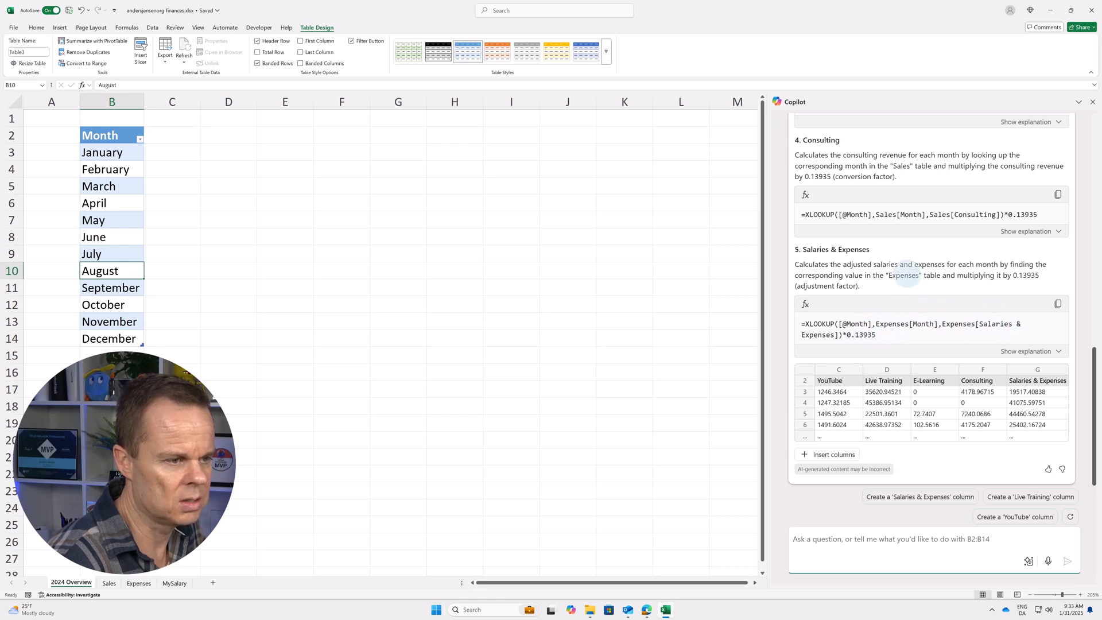
scroll(907, 271, "up", 1)
scroll(959, 259, "up", 1)
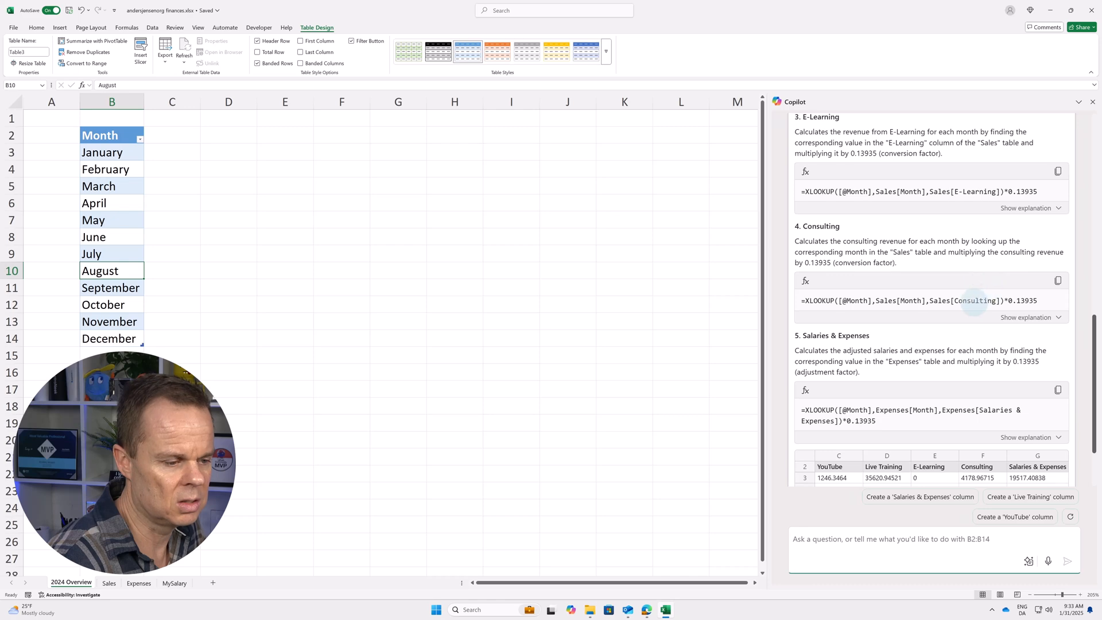
scroll(976, 296, "up", 1)
scroll(979, 230, "up", 2)
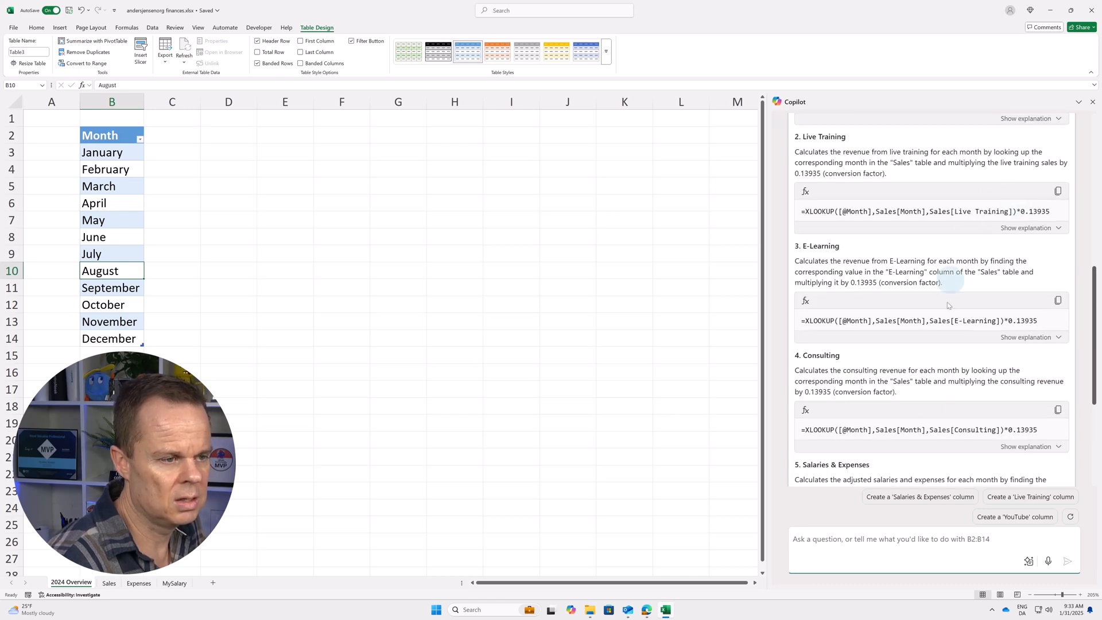
scroll(930, 402, "down", 5)
left_click(840, 455)
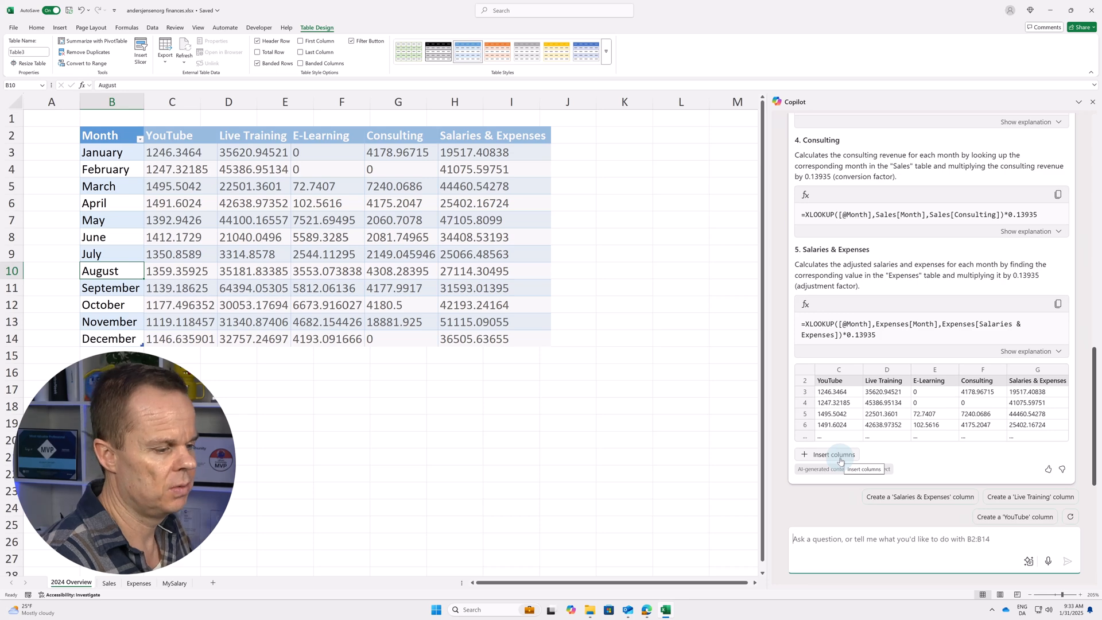
Insert Copilot's five formula columns and check the Salaries & Expenses values in G13–G14.
left_click(840, 456)
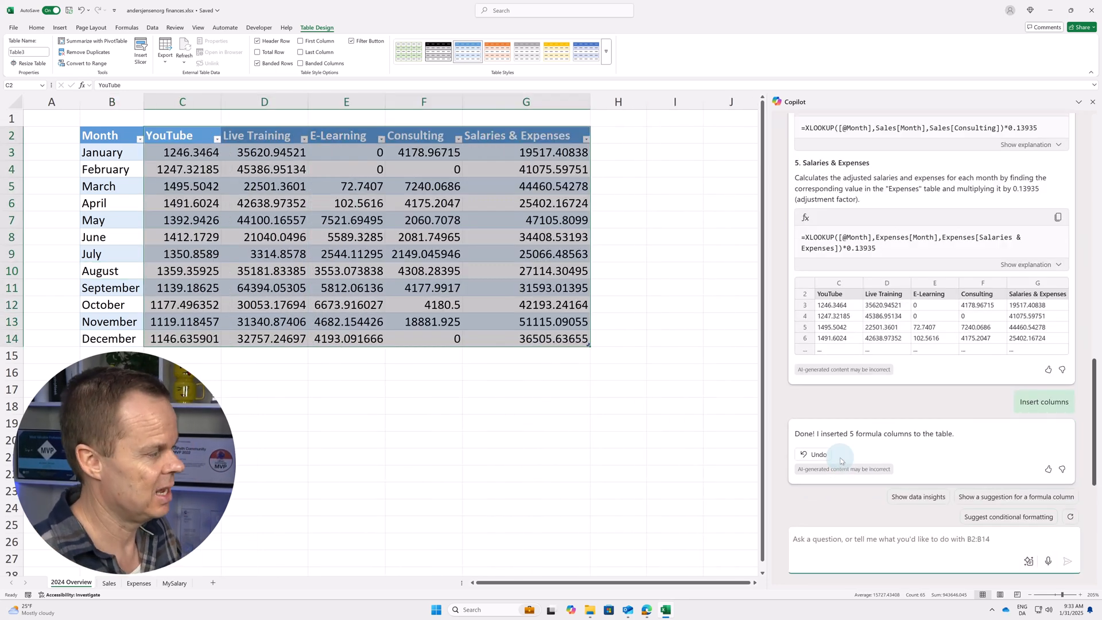
left_click(535, 323)
left_click(535, 342)
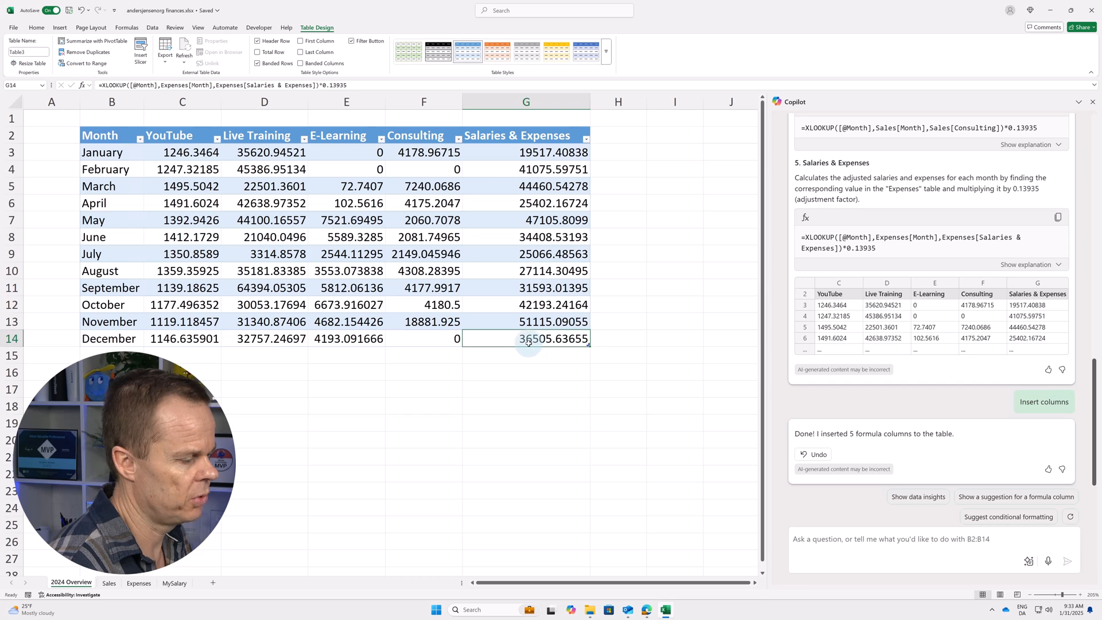
Compare December's Salaries & Expenses value against the Expenses sheet, then return to 2024 Overview.
left_click(142, 582)
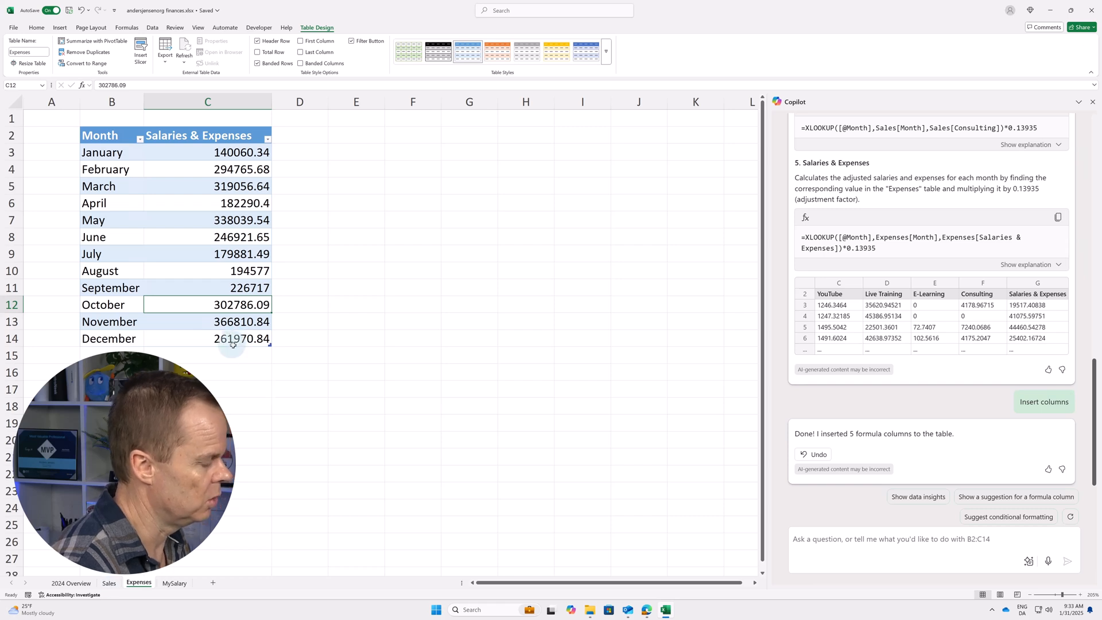
key("Down")
key("Down")
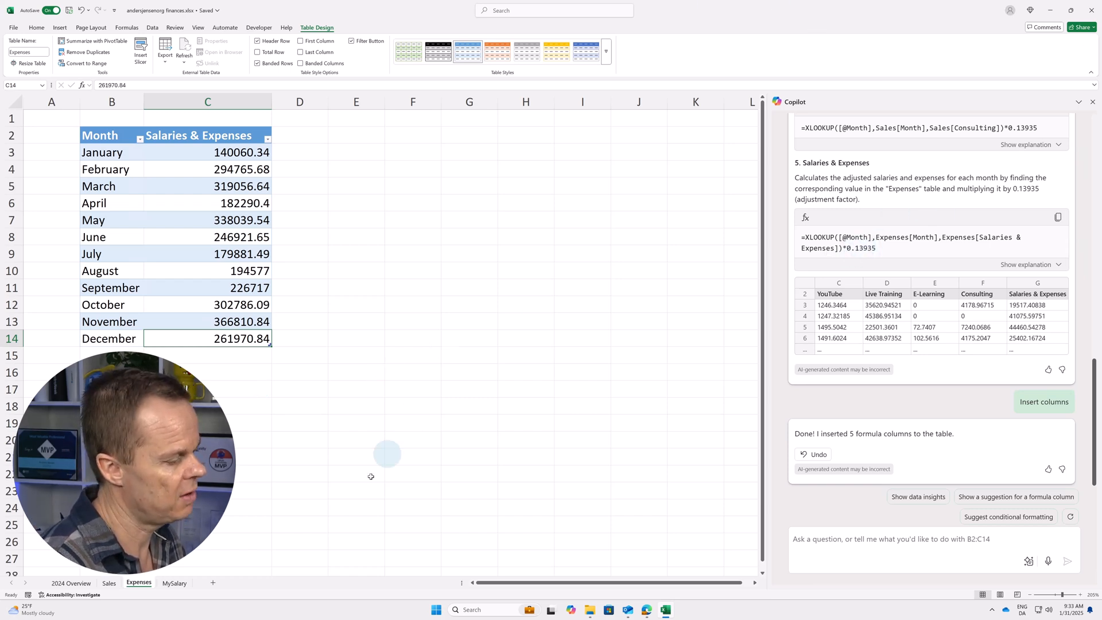
left_click(88, 581)
left_click(527, 338)
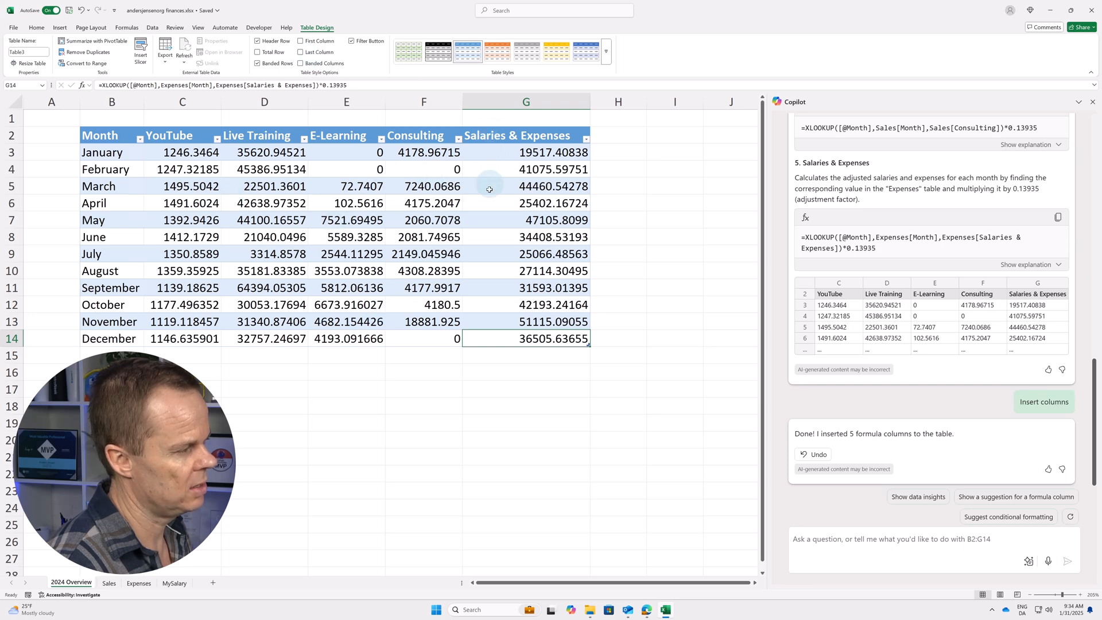
left_click(838, 539)
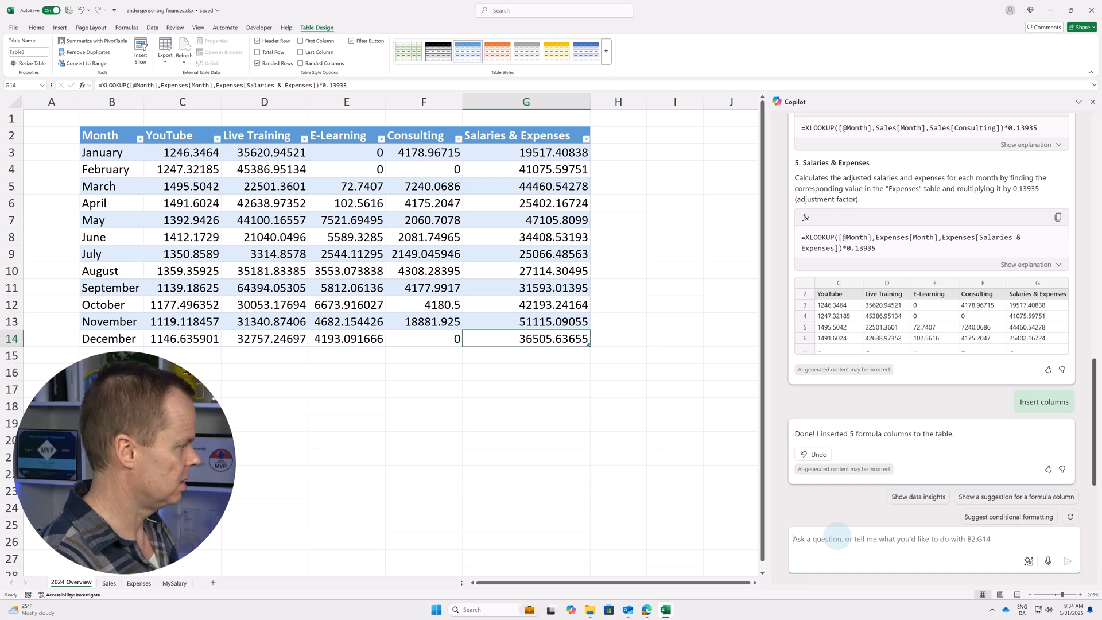
Ask Copilot: add a column after 'Consulting' summing 'YouTube', 'Live Training', 'E-Learning' and 'Consulting'.
type("Add a col")
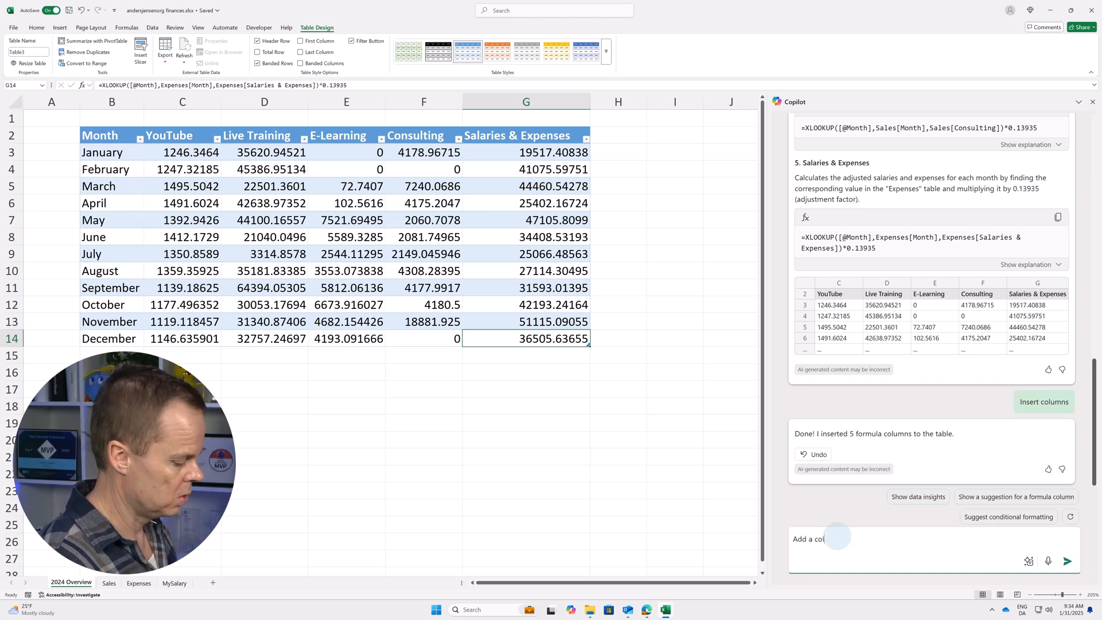
type("umn")
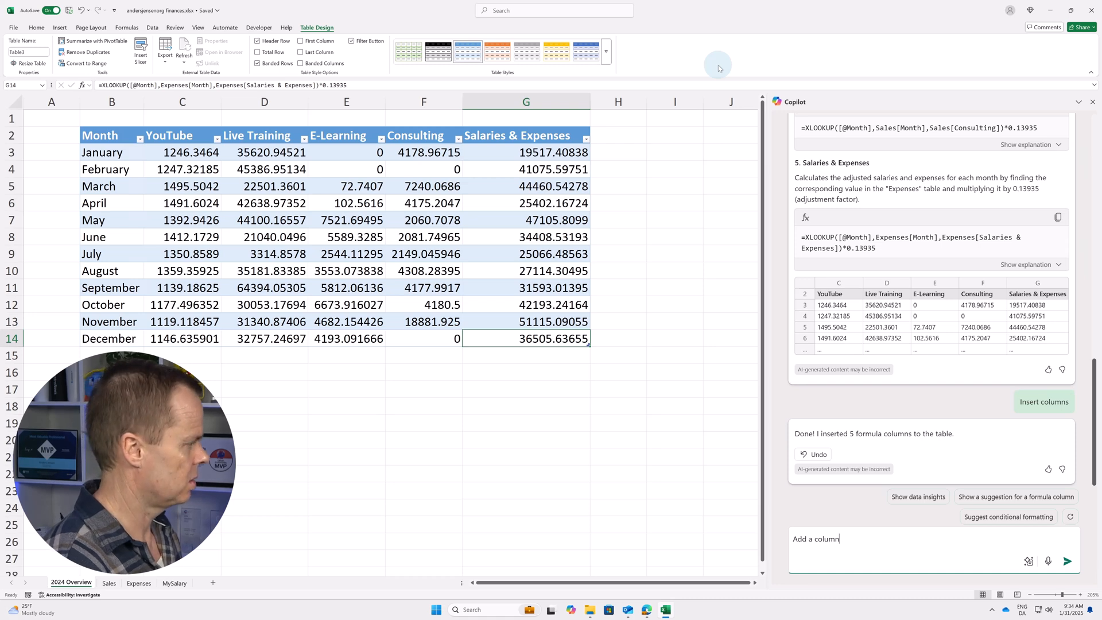
type(" after 'C")
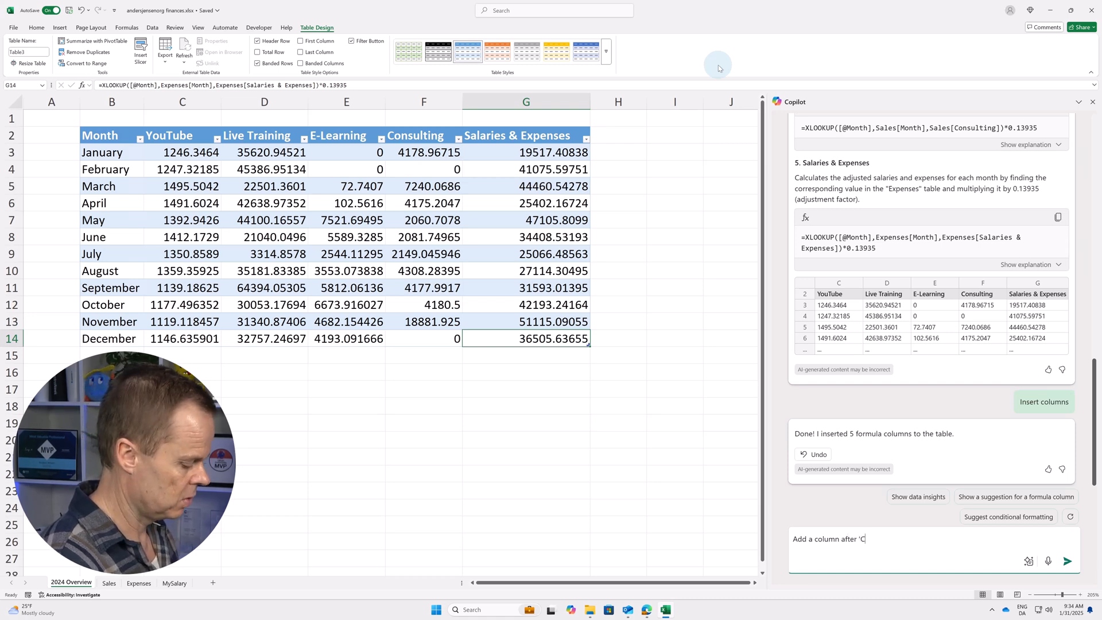
type("onsulting")
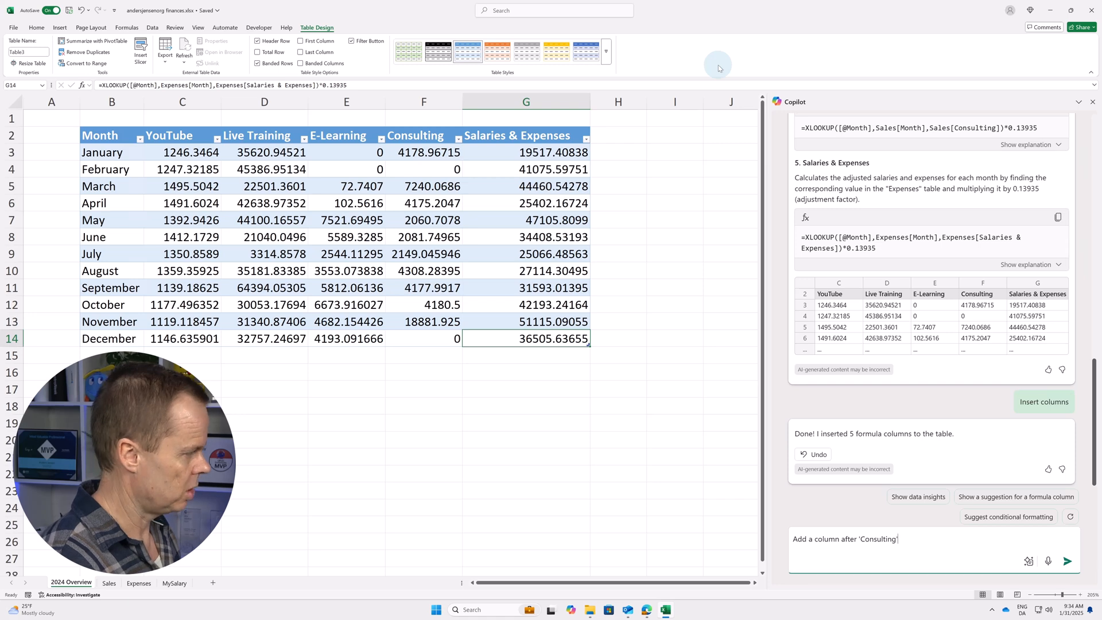
type("' that sums")
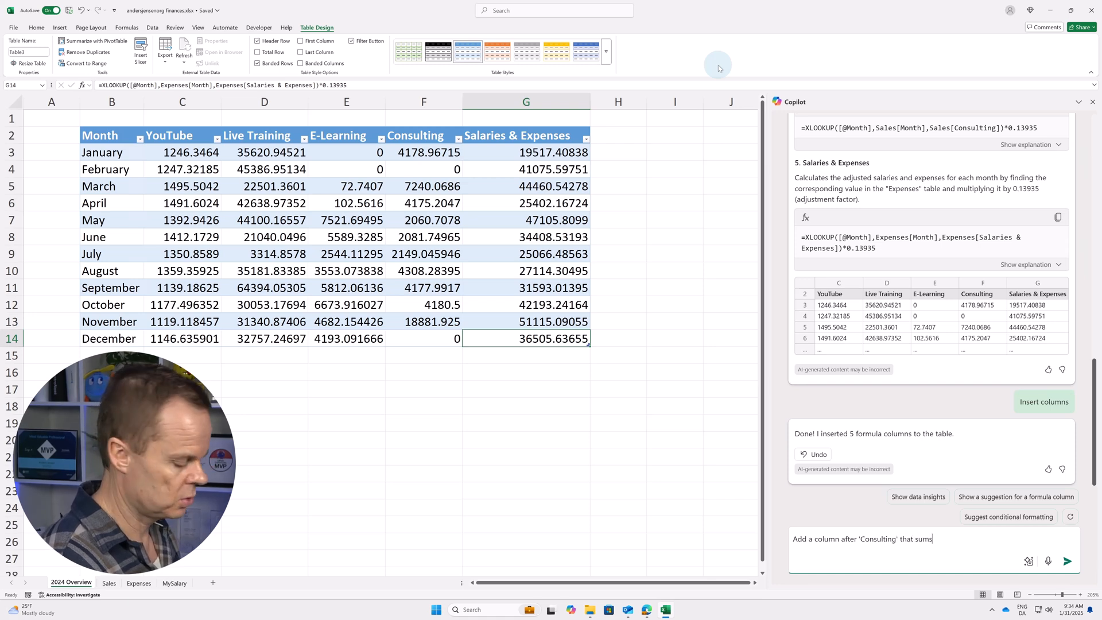
type(" 'YouTube")
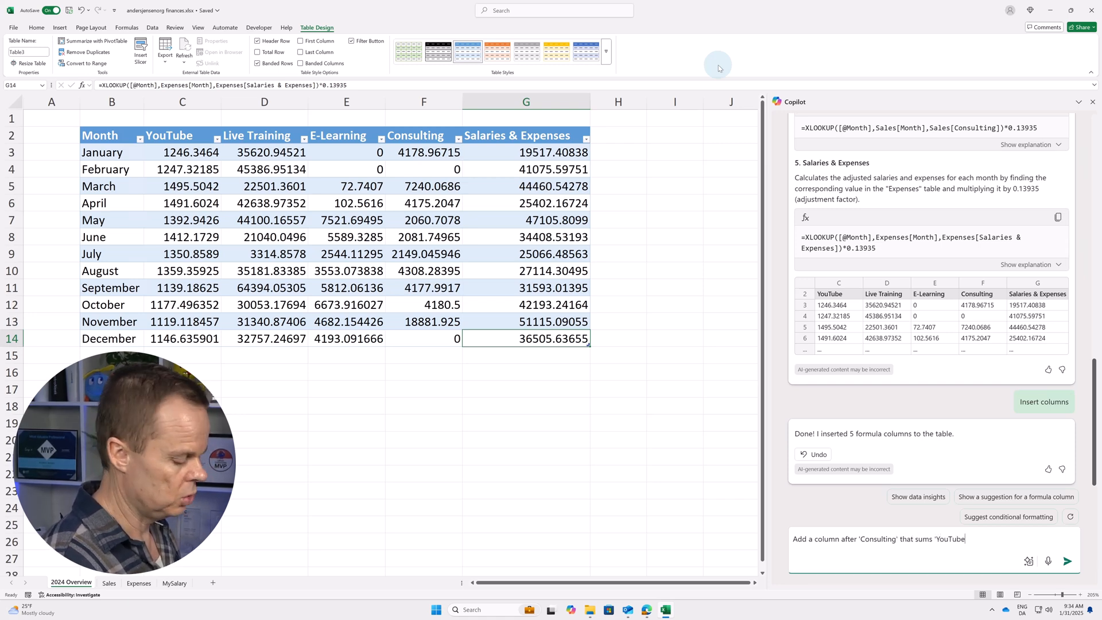
type("',")
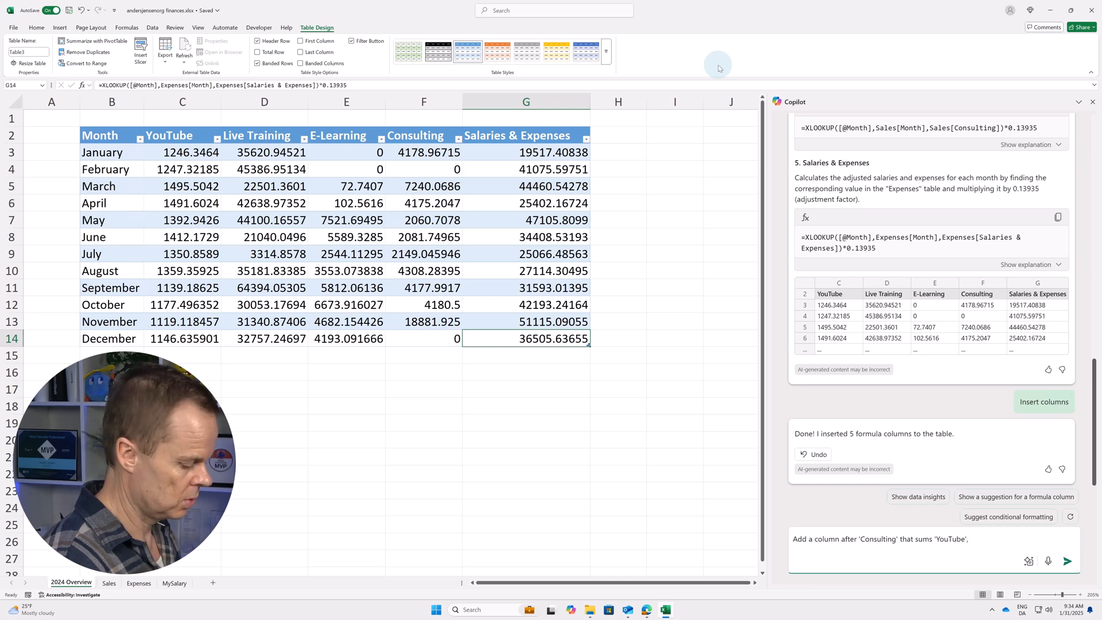
type(" 'Live Traini")
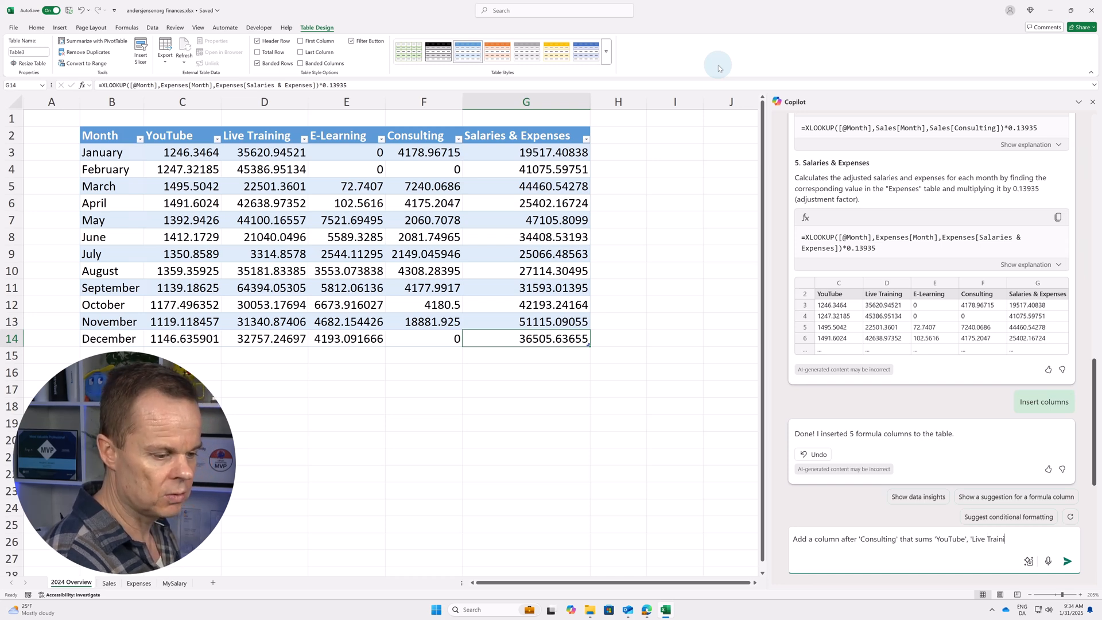
type("ng',")
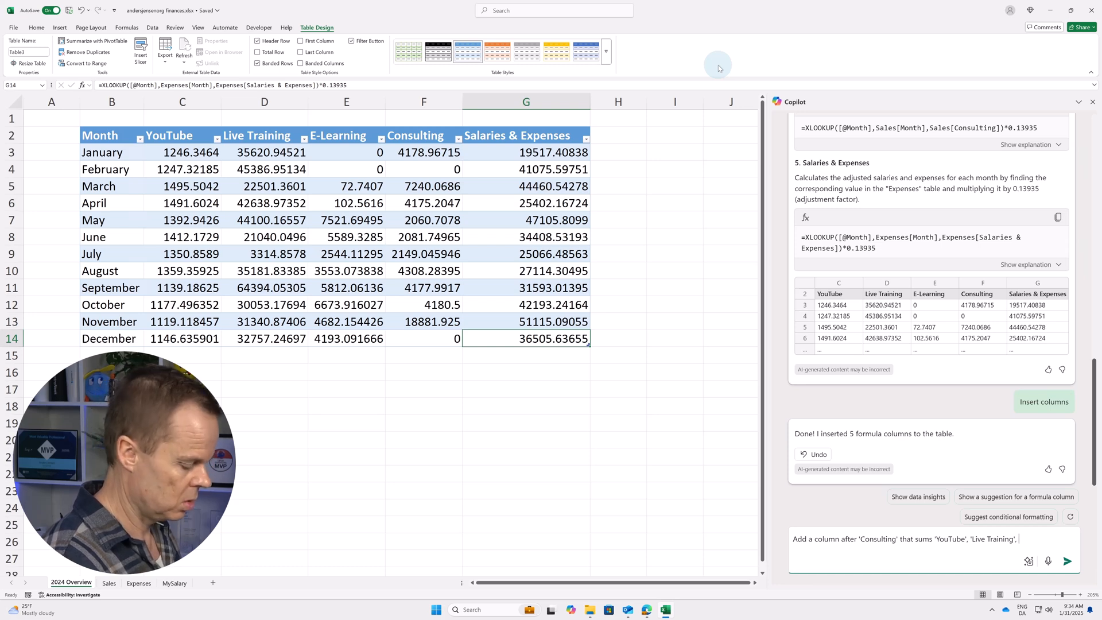
type(" EE-")
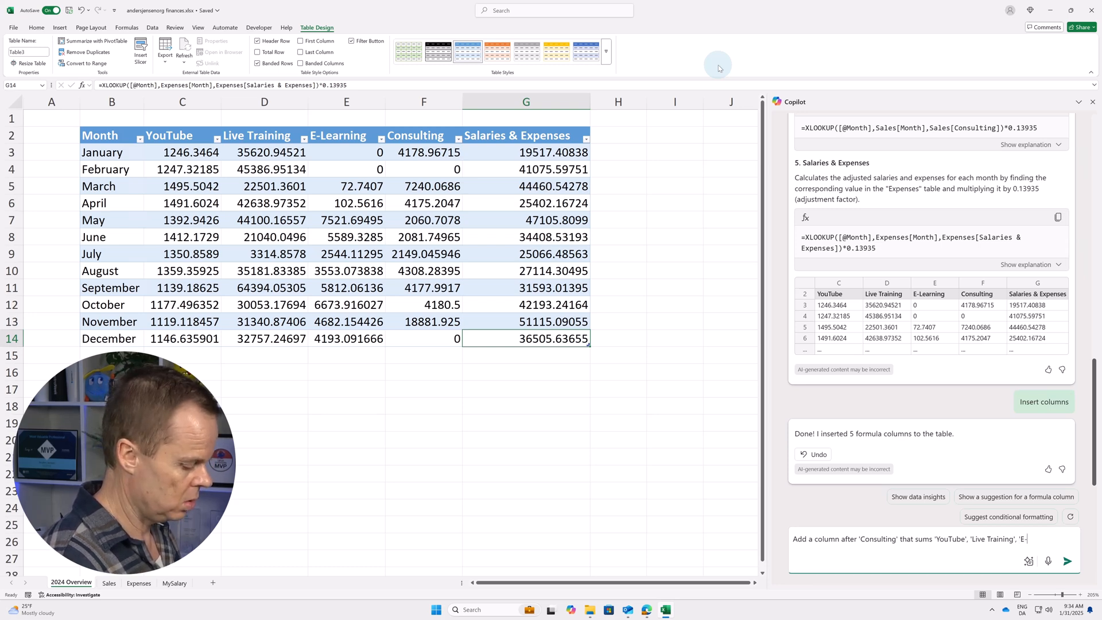
type("Learning")
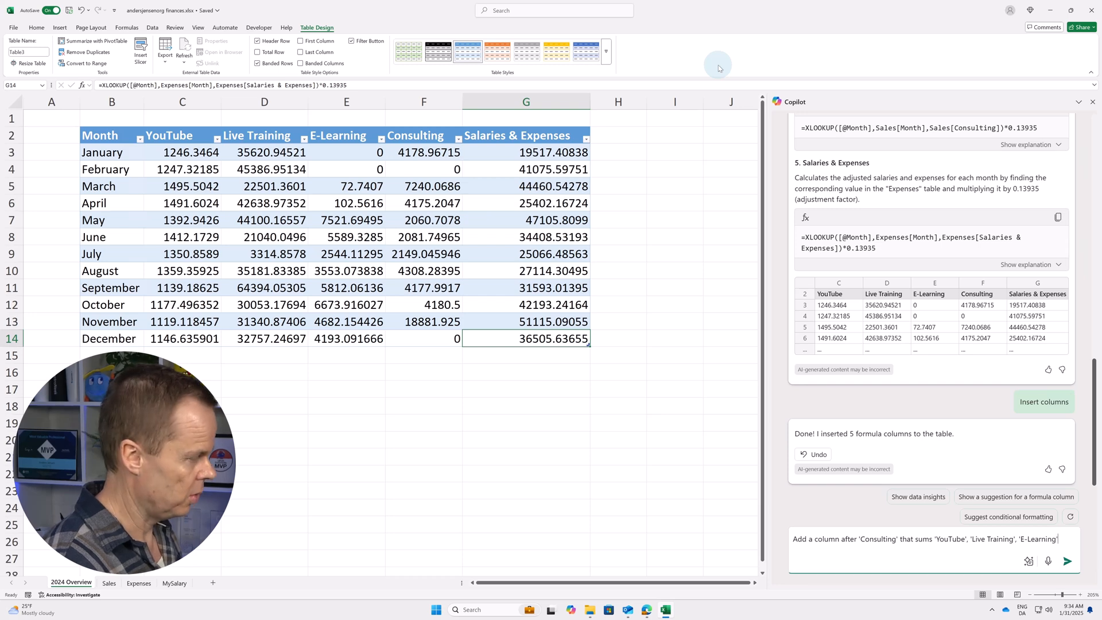
type("', and ")
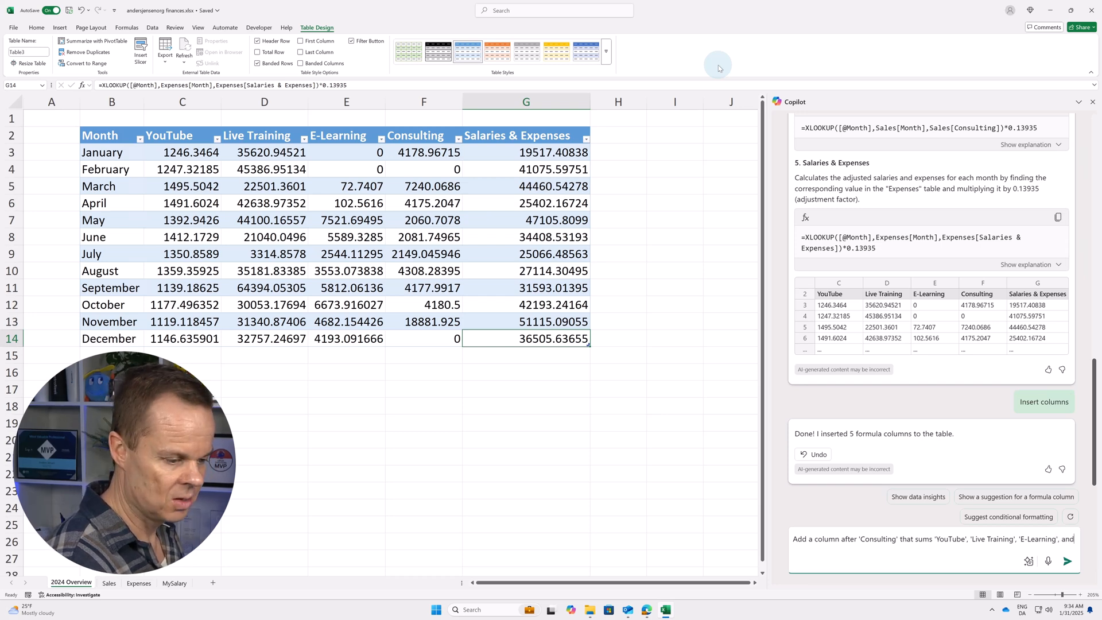
type("'Consulting")
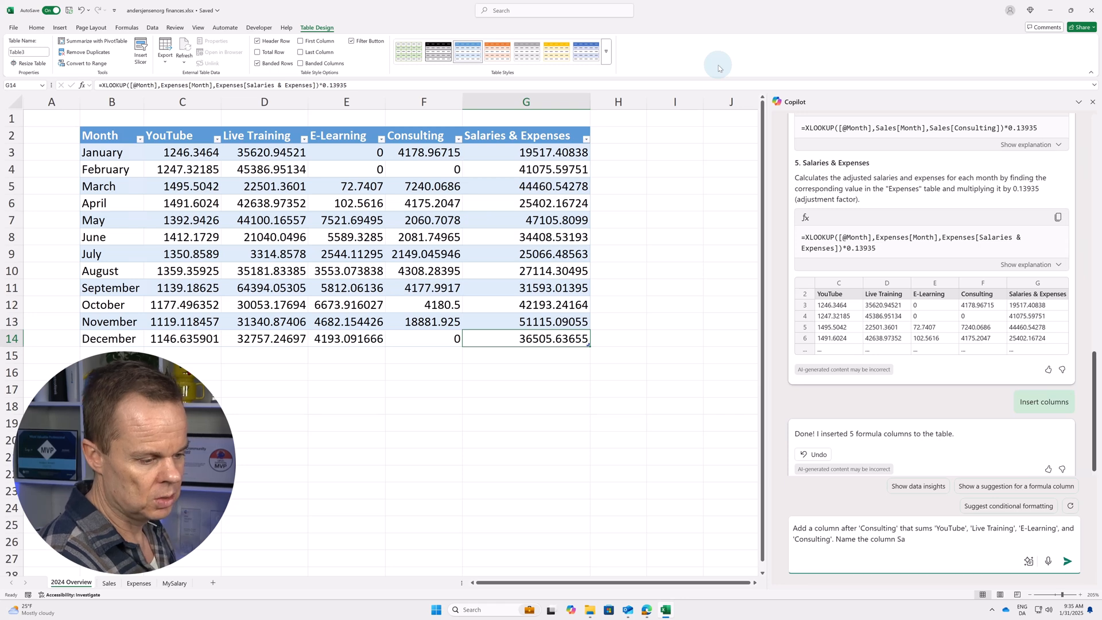
type("'Sales")
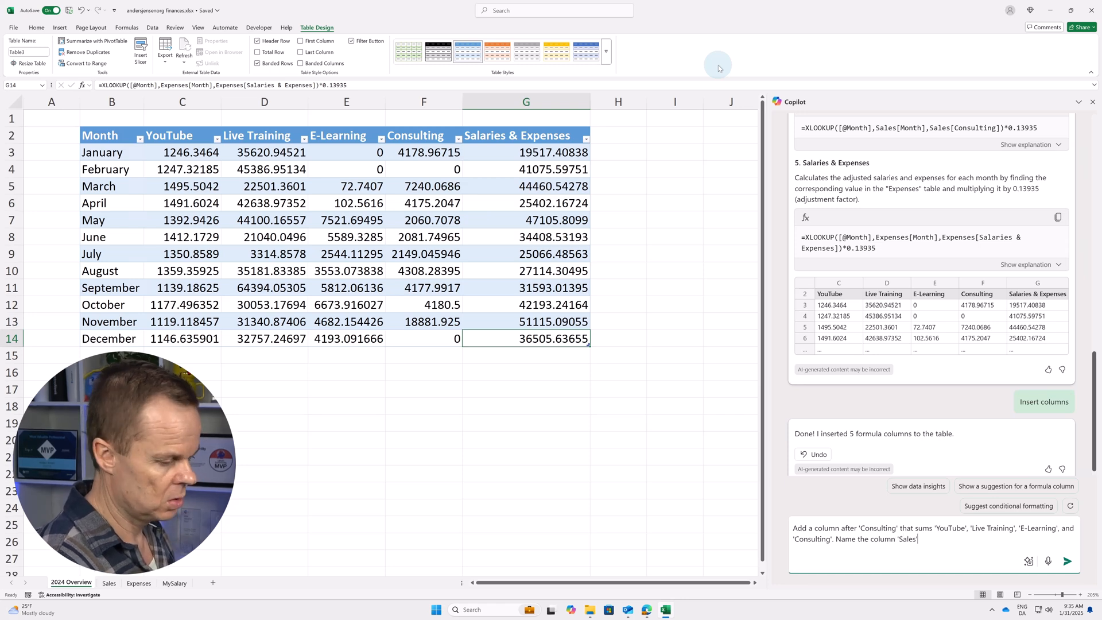
key("Return")
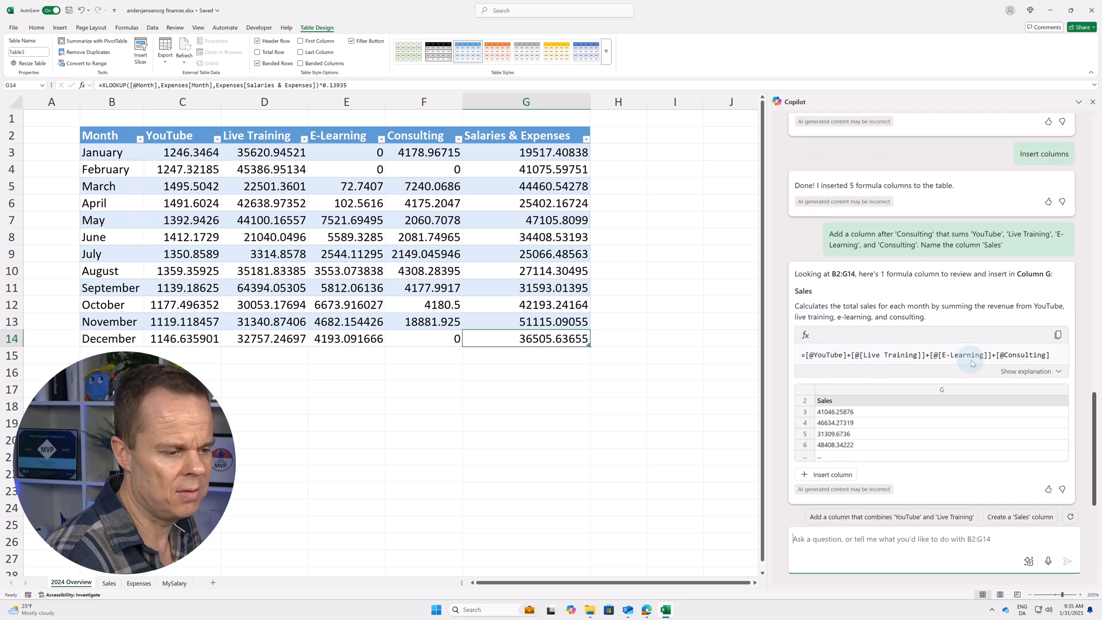
Expand Copilot's explanations of the Sales formula and the earlier XLOOKUP Salaries & Expenses formula.
left_click(1054, 371)
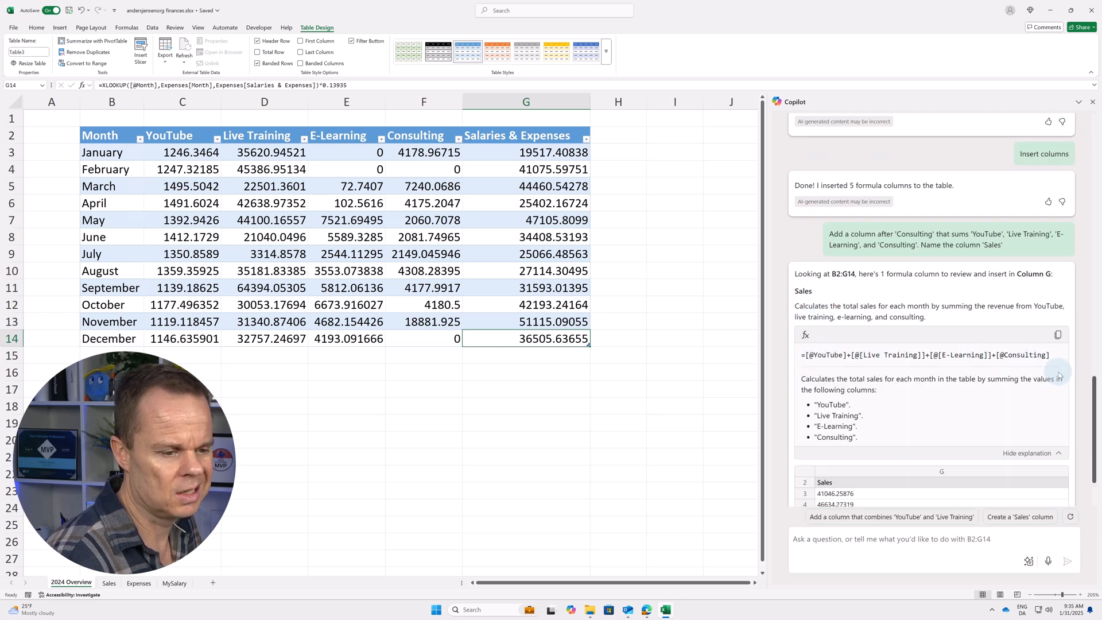
scroll(860, 352, "down", 1)
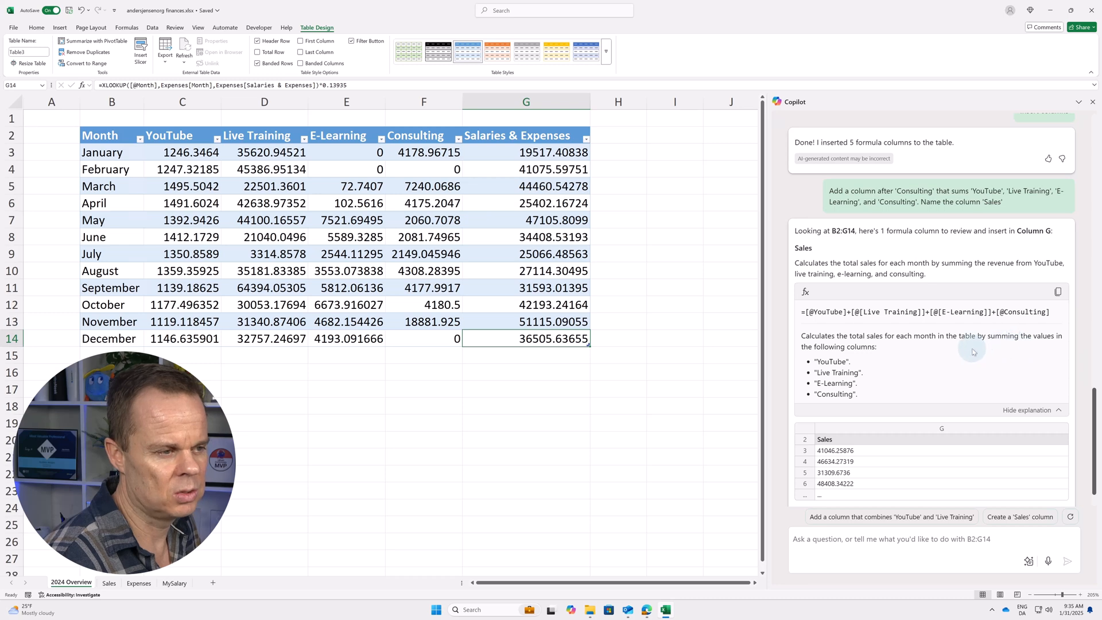
scroll(961, 366, "up", 3)
scroll(961, 366, "up", 2)
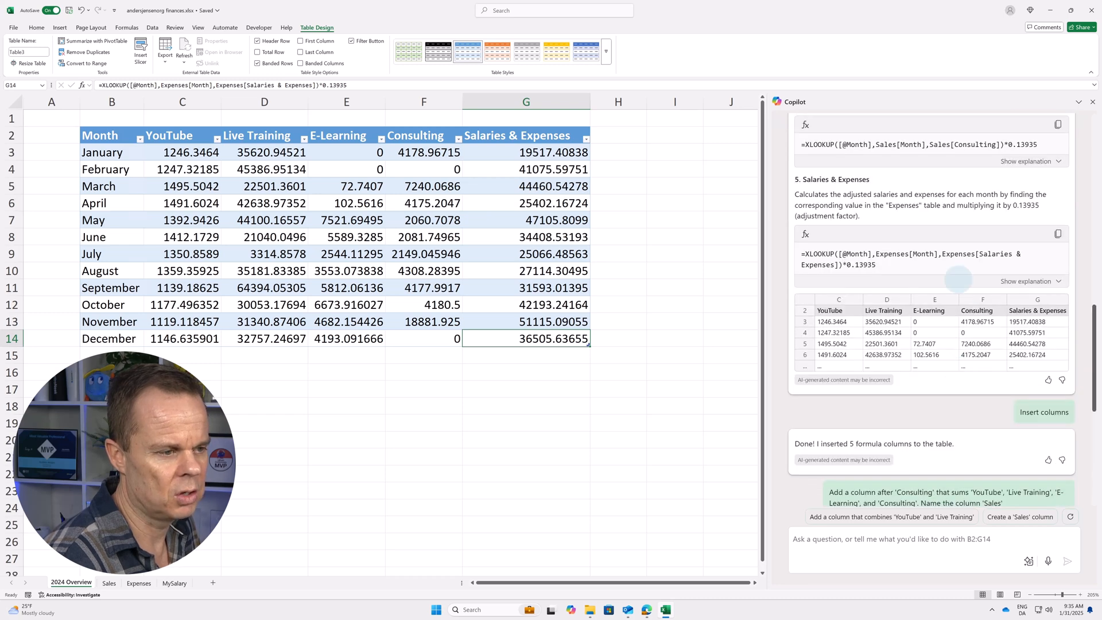
left_click(1058, 282)
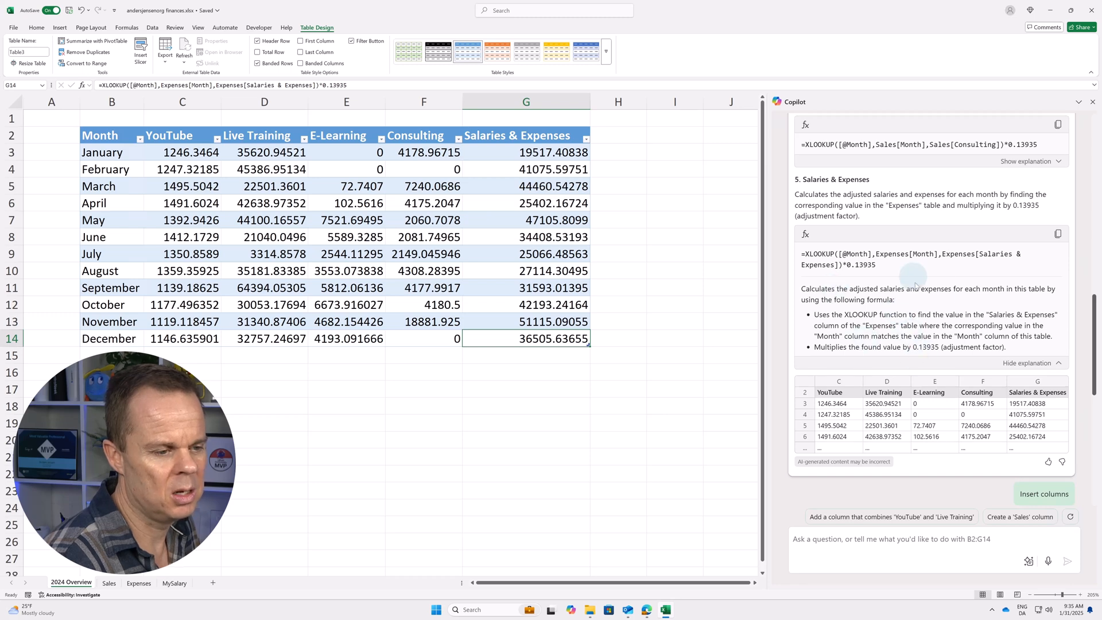
scroll(919, 287, "down", 6)
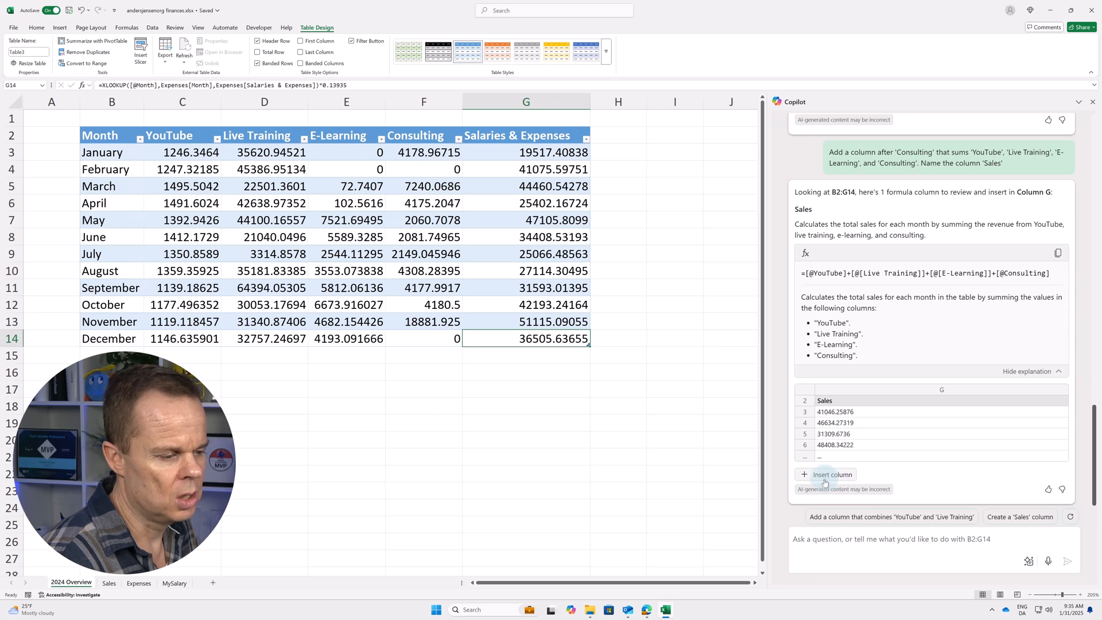
Insert the Sales column in G and verify G3 sums January's YouTube-to-Consulting values.
left_click(825, 476)
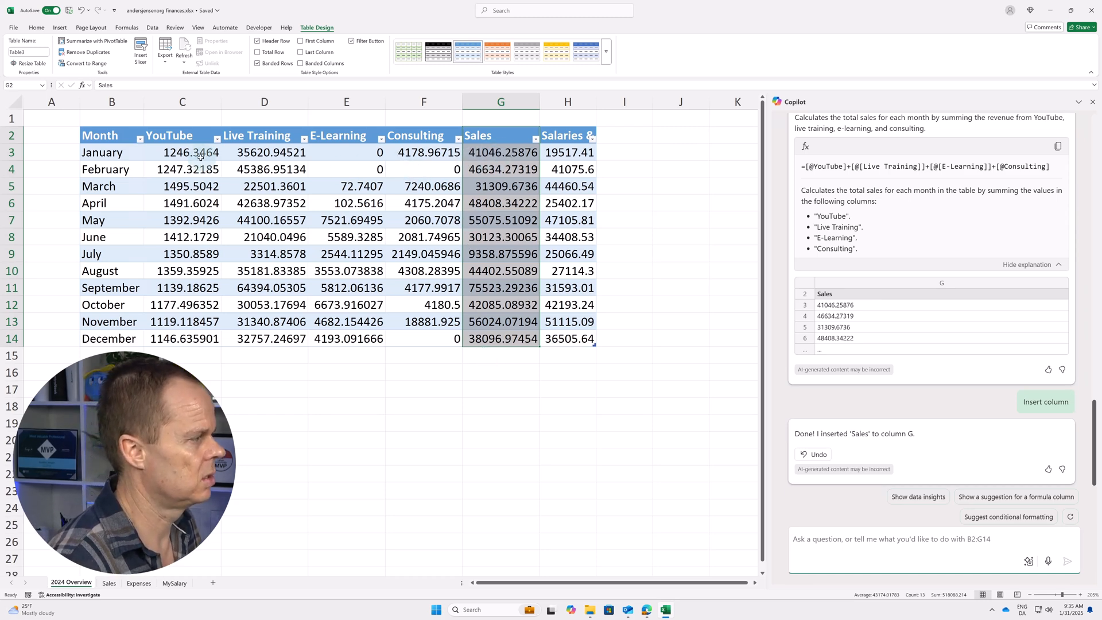
left_click_drag(200, 152, 445, 160)
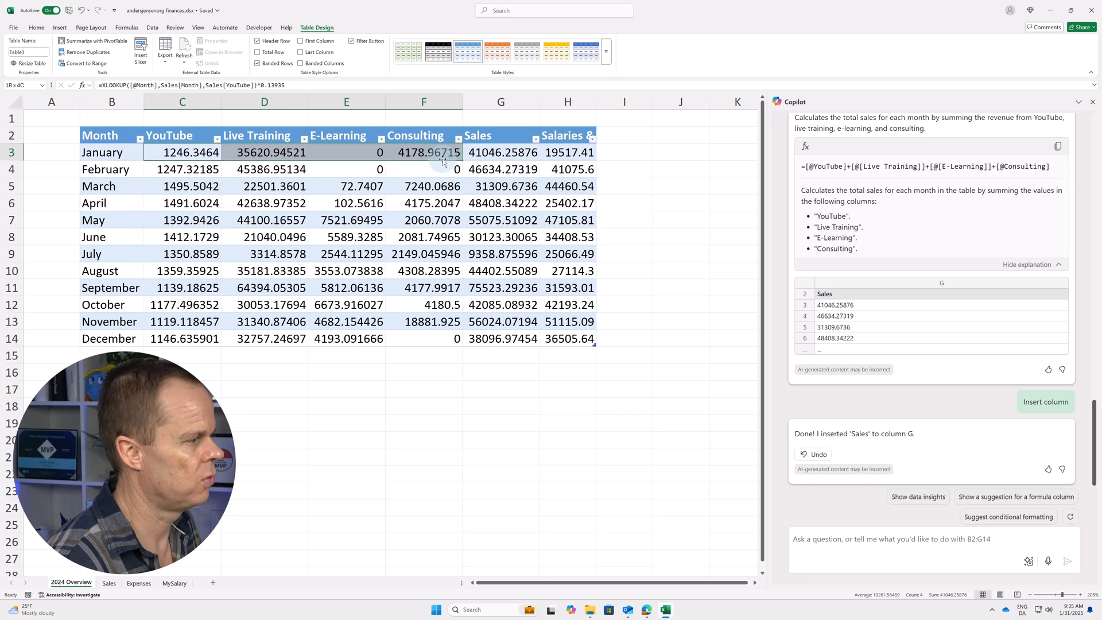
left_click(487, 152)
double_click(487, 152)
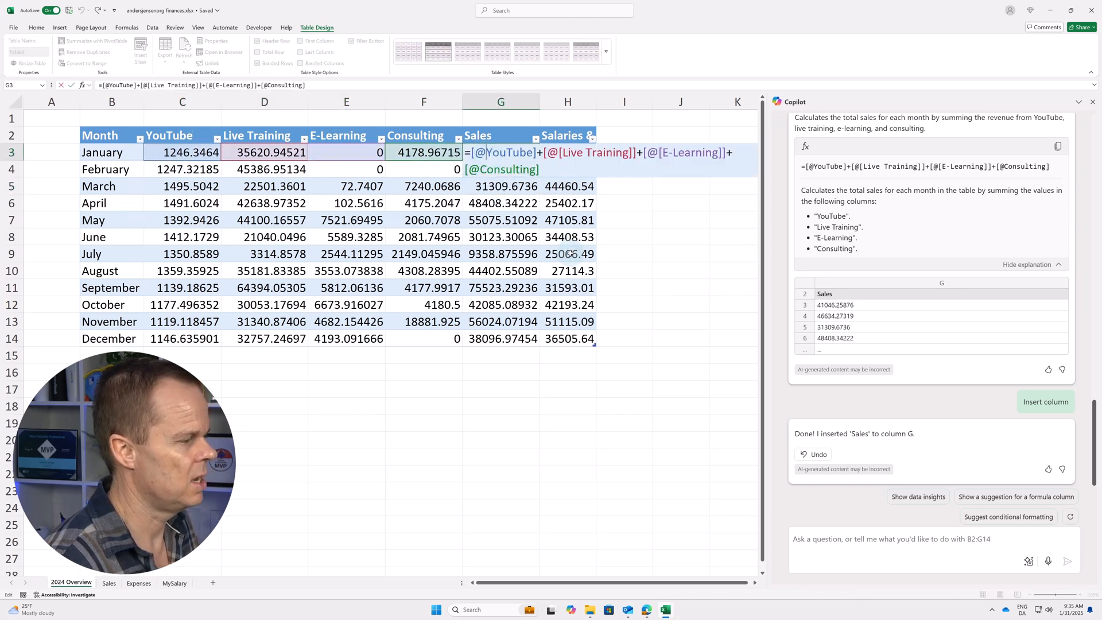
key("Escape")
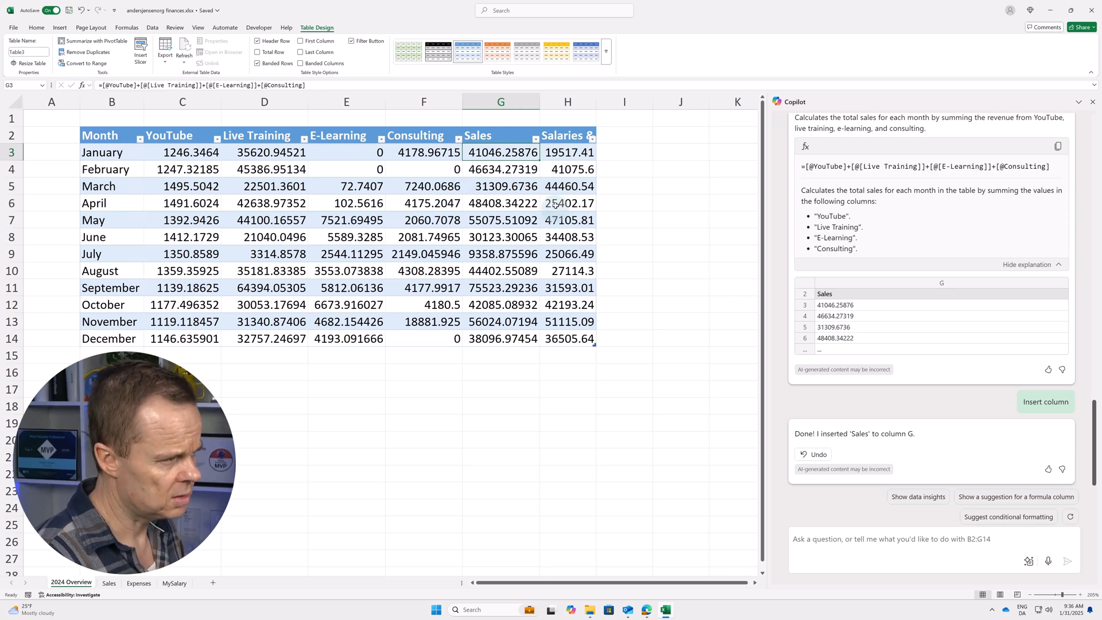
Autofit column H to fit the Salaries & Expenses heading.
double_click(595, 103)
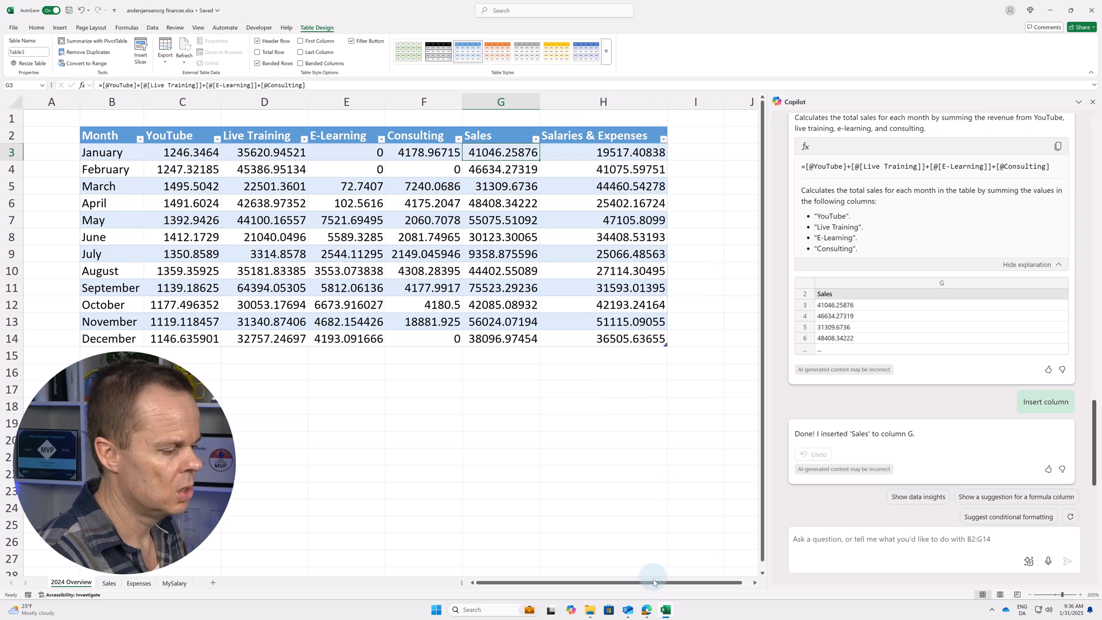
left_click_drag(689, 592, 698, 591)
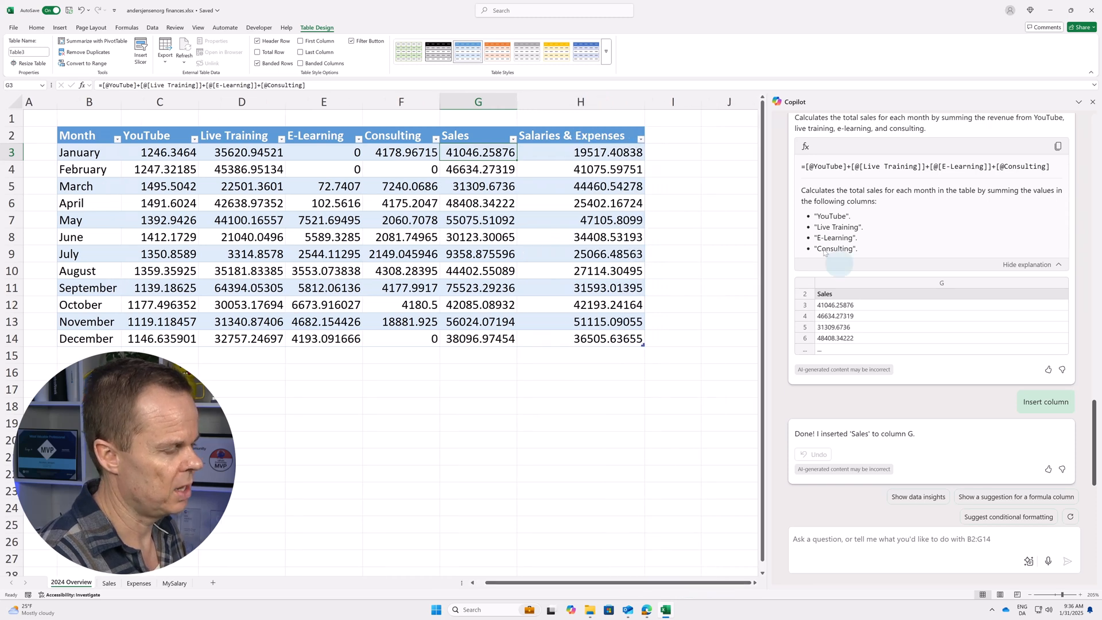
left_click(844, 543)
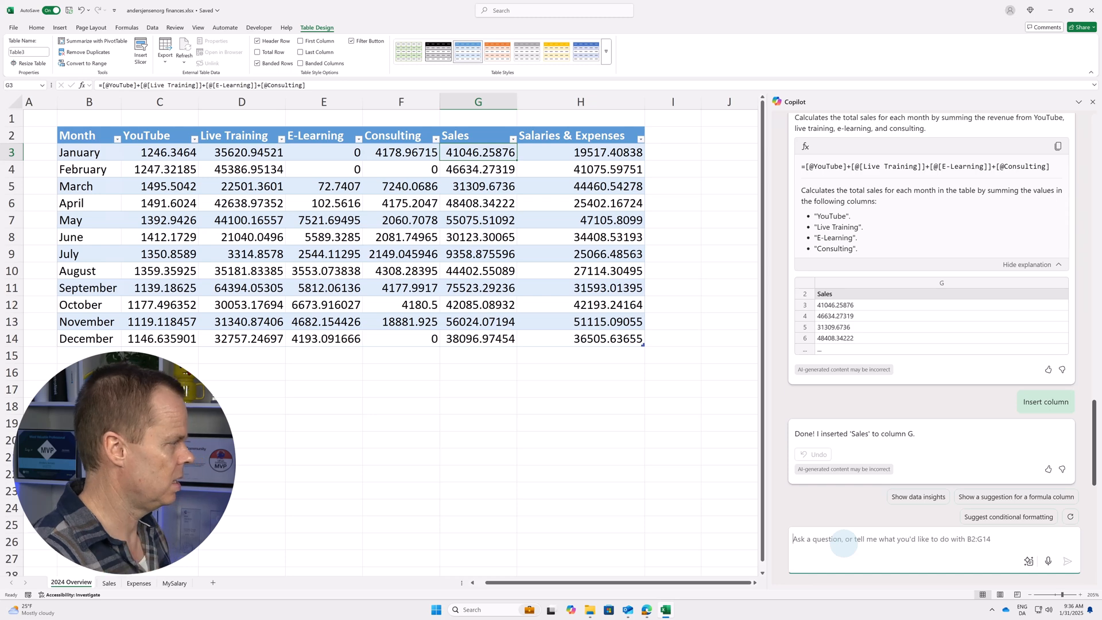
Ask Copilot to 'Create a column that calculates the Net Sales' and preview it in column I.
type("Create a column that calculates the Net Sales")
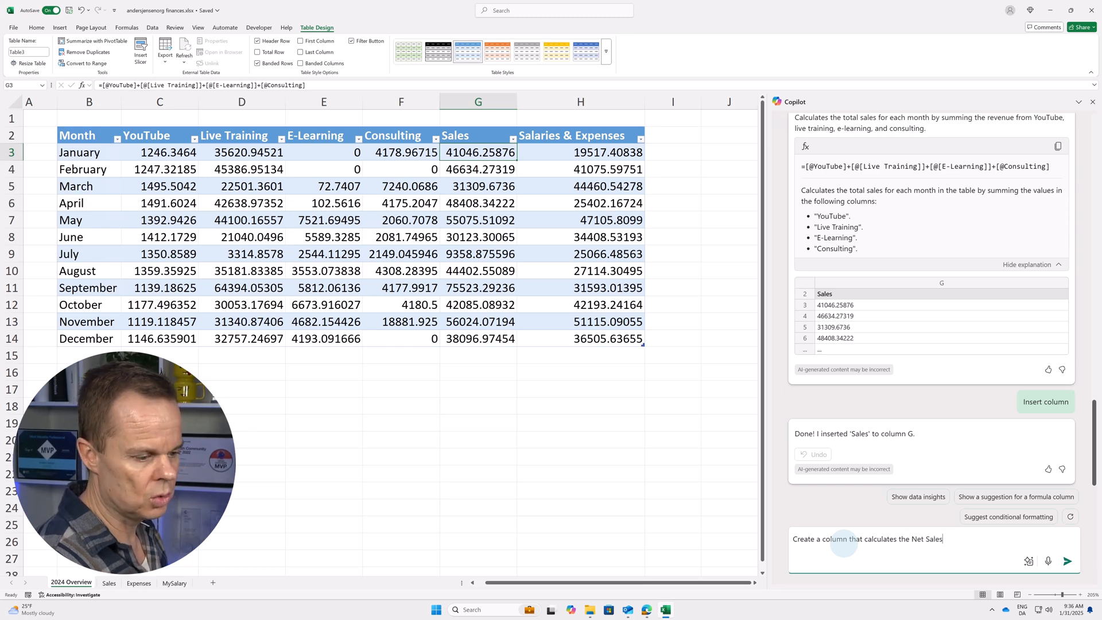
key("Return")
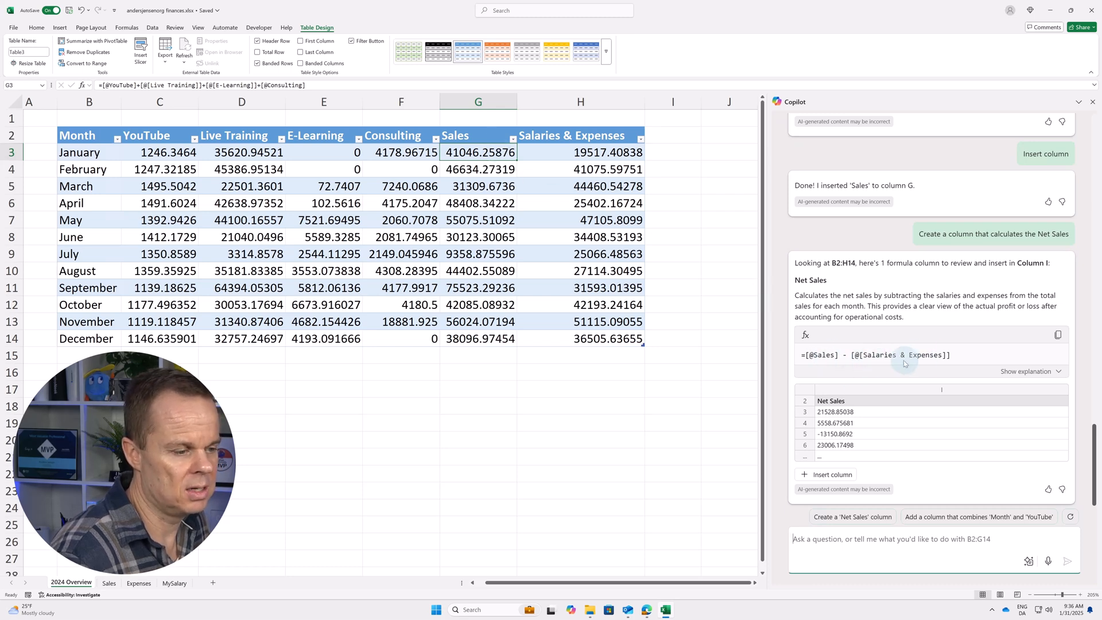
left_click(843, 479)
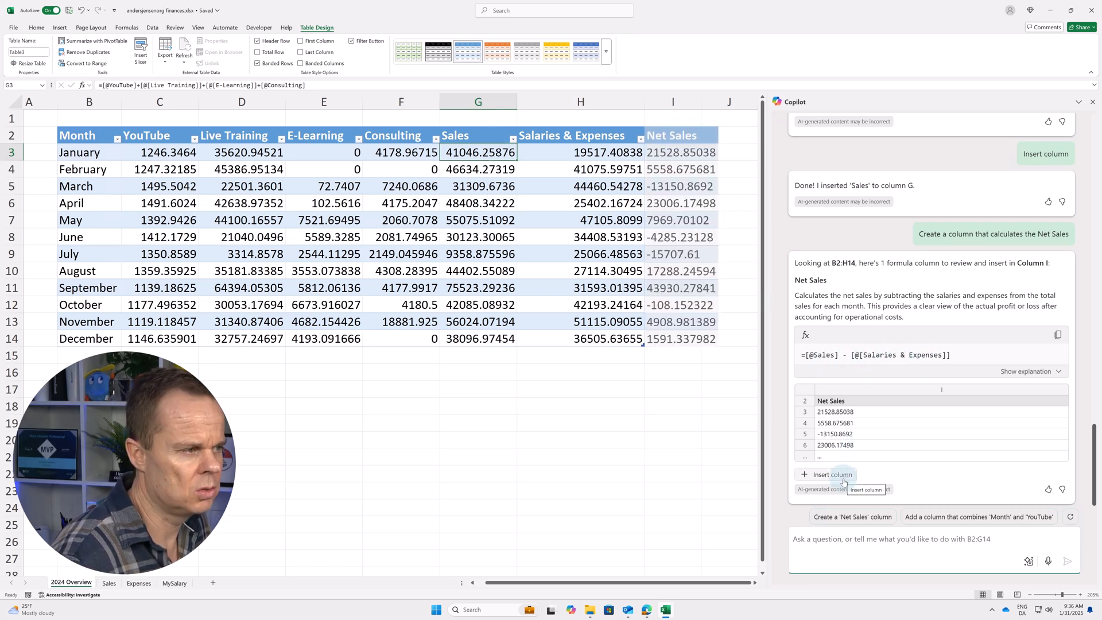
Insert the Net Sales column in I and check its formula and January–March values, including March's negative.
left_click(843, 478)
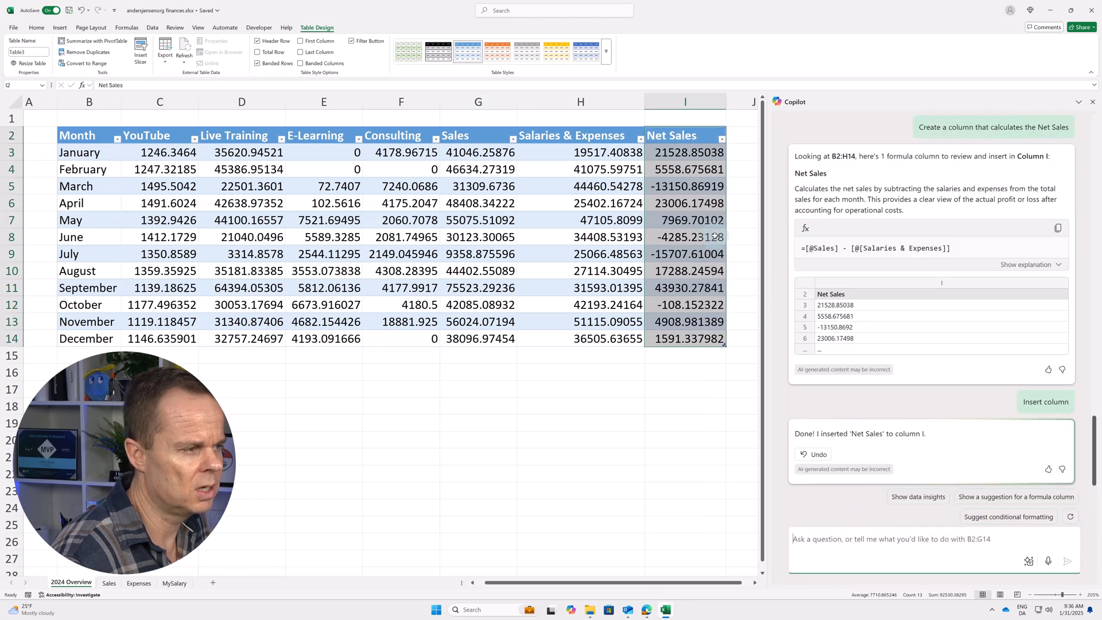
double_click(678, 153)
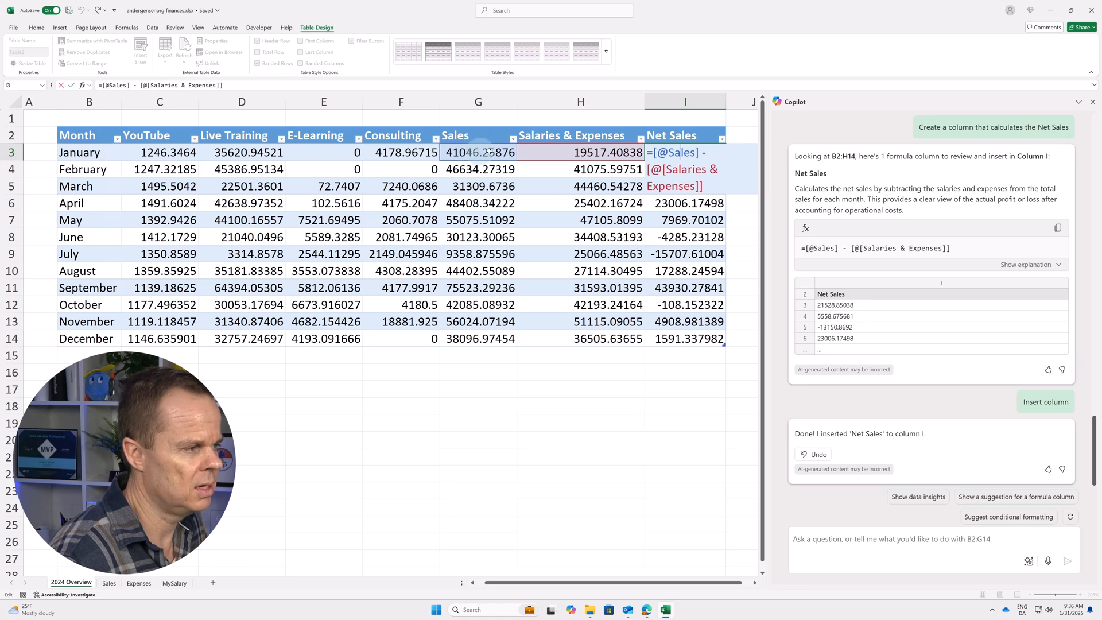
key("Escape")
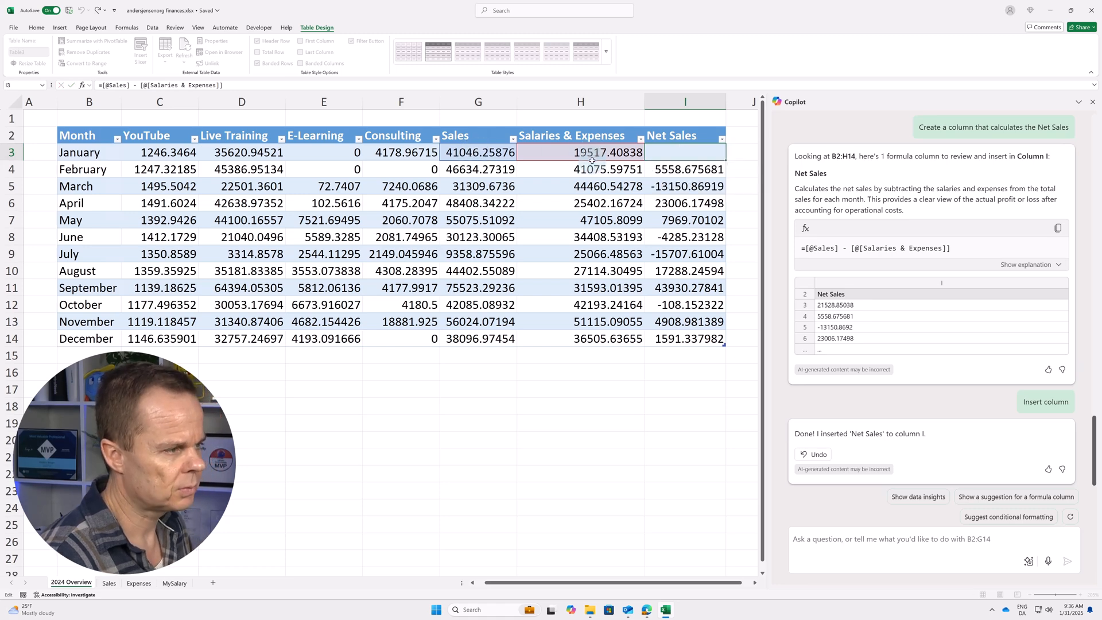
left_click(668, 170)
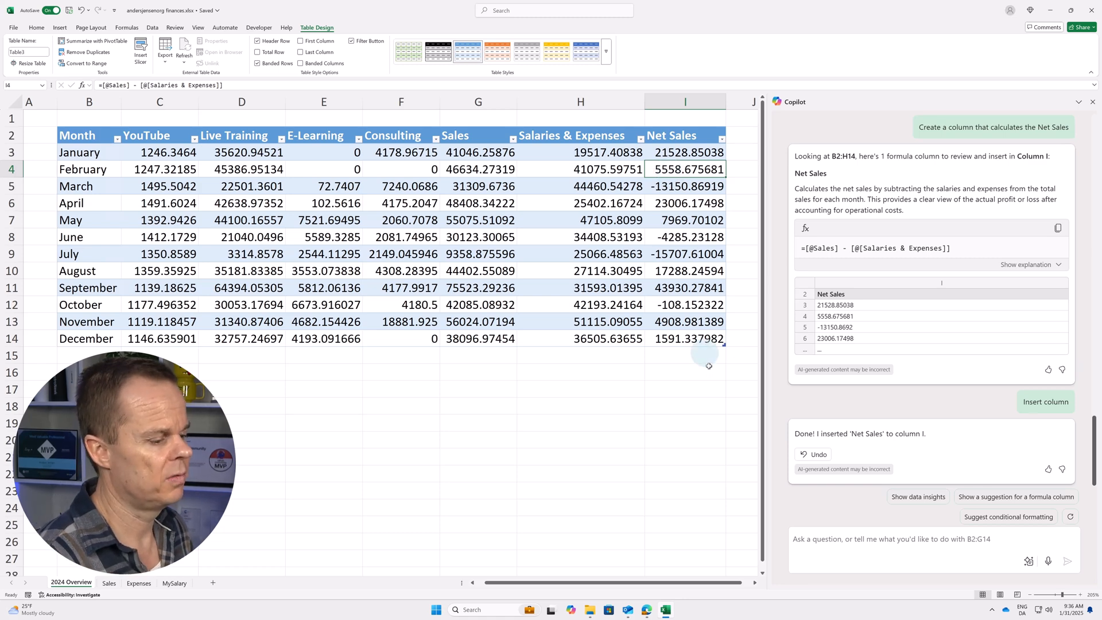
left_click_drag(710, 583, 731, 588)
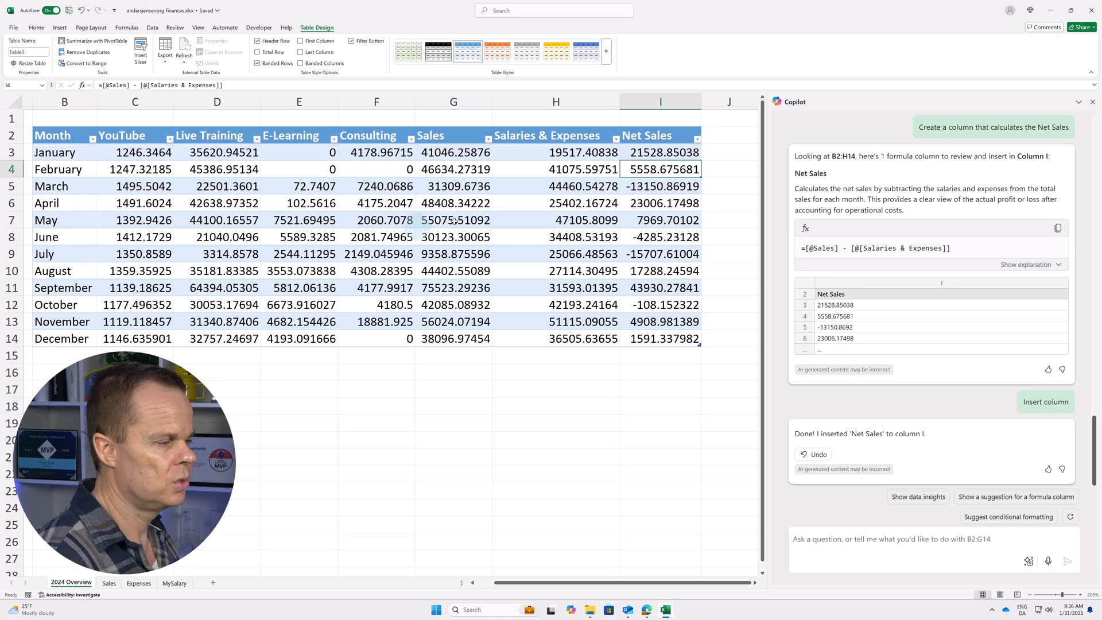
left_click(671, 150)
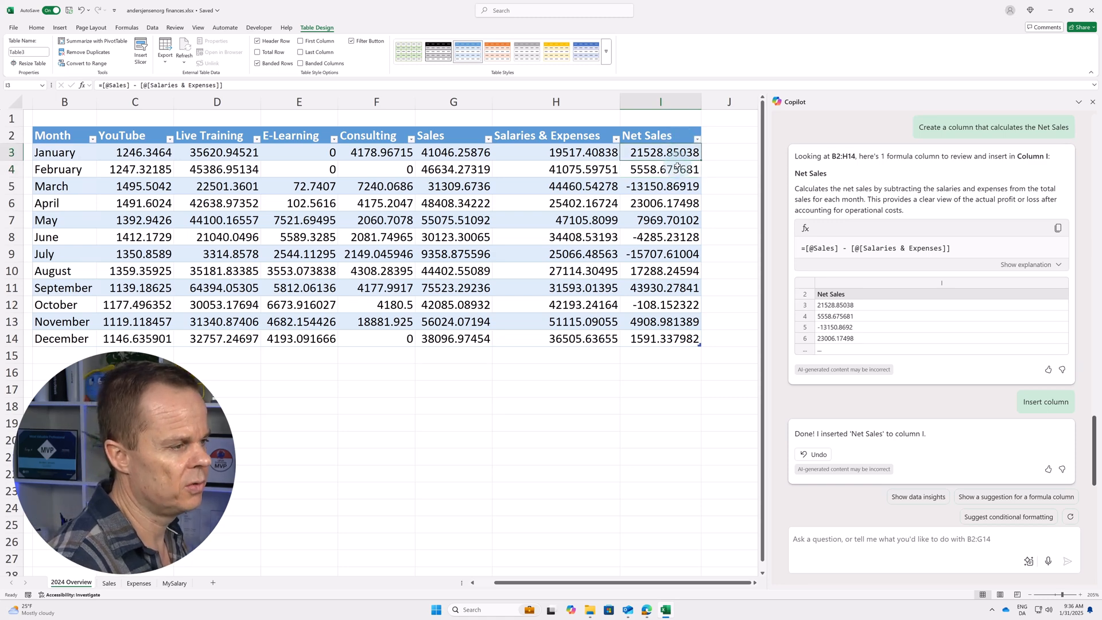
left_click(669, 171)
left_click(669, 186)
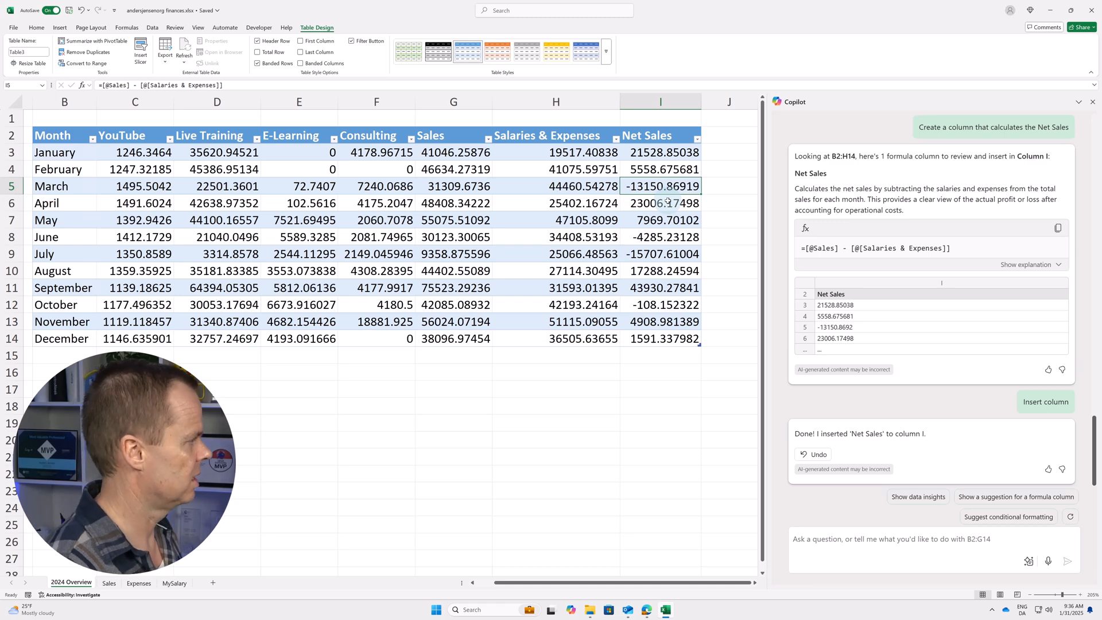
Send Copilot a repeat Net Sales request, then bring up Discord in Edge.
left_click(828, 540)
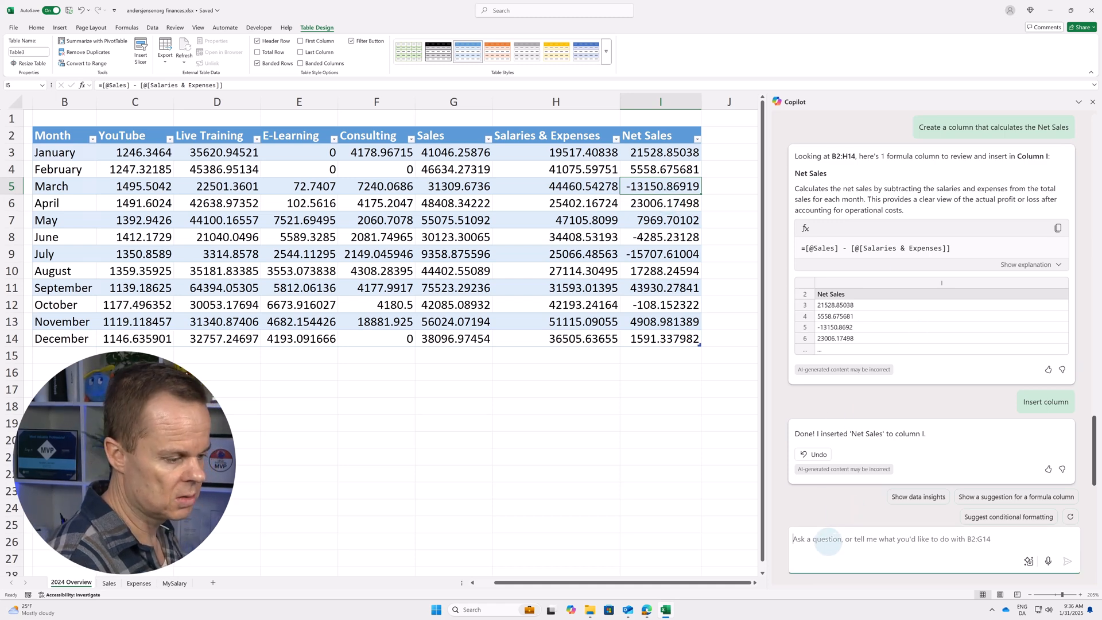
type("Create a column that calculate")
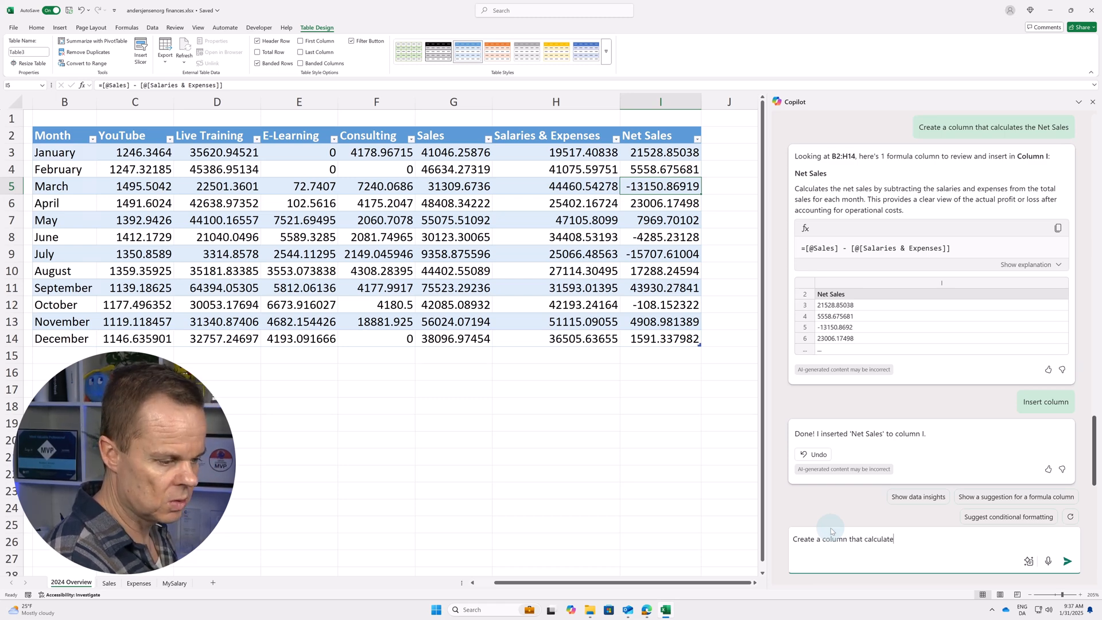
type("Sa")
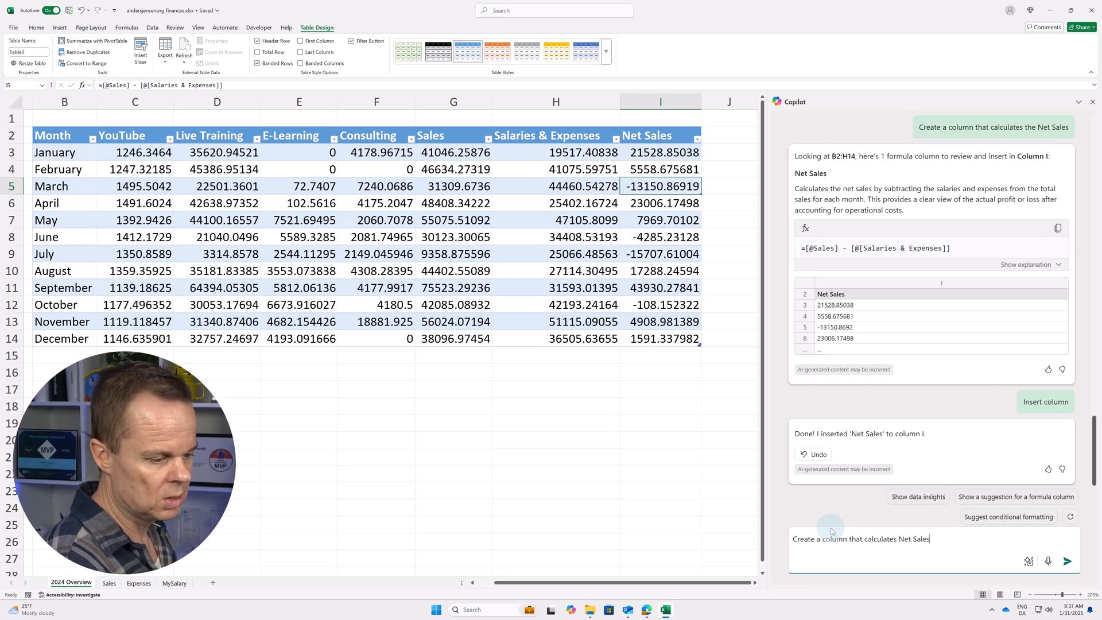
type("les")
key("Return")
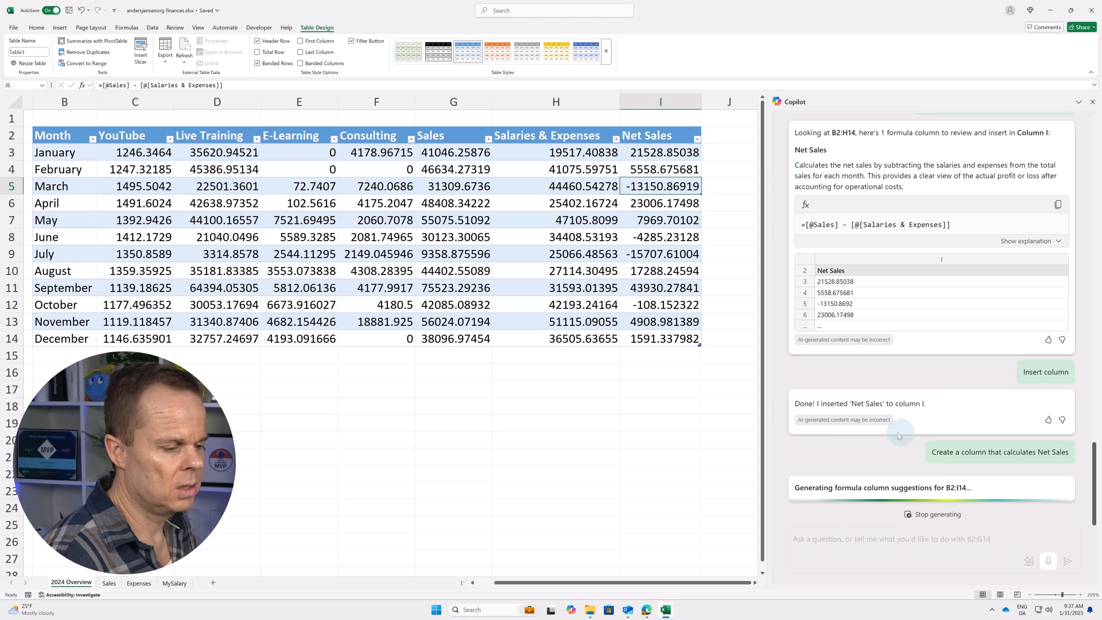
left_click(647, 610)
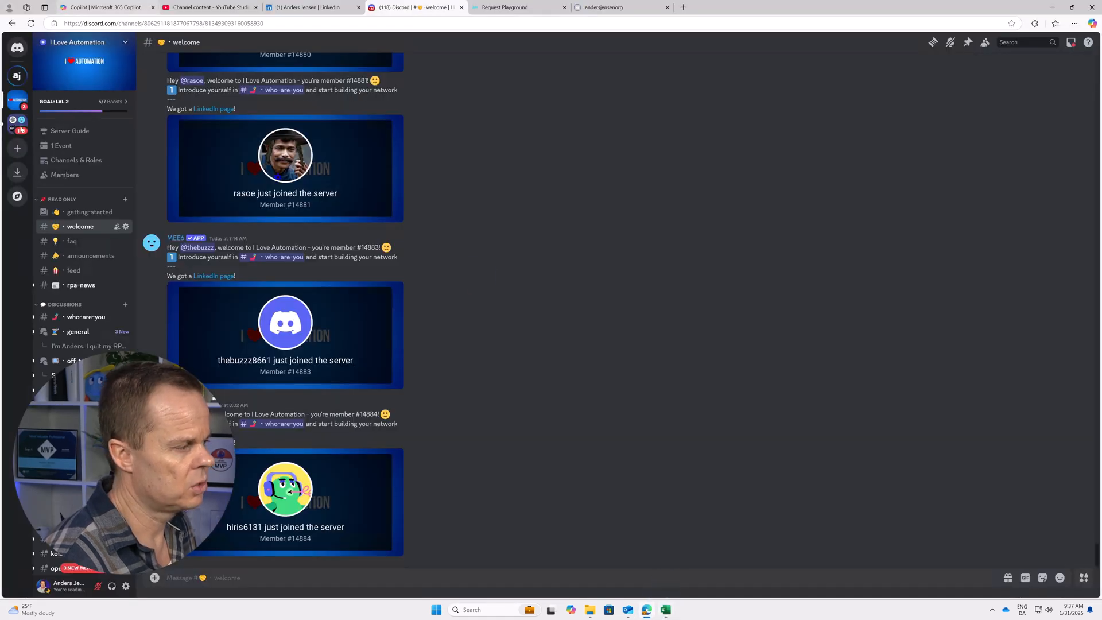
Open The Copilot Community group from LinkedIn's groups list, then go back to Discord.
left_click(299, 8)
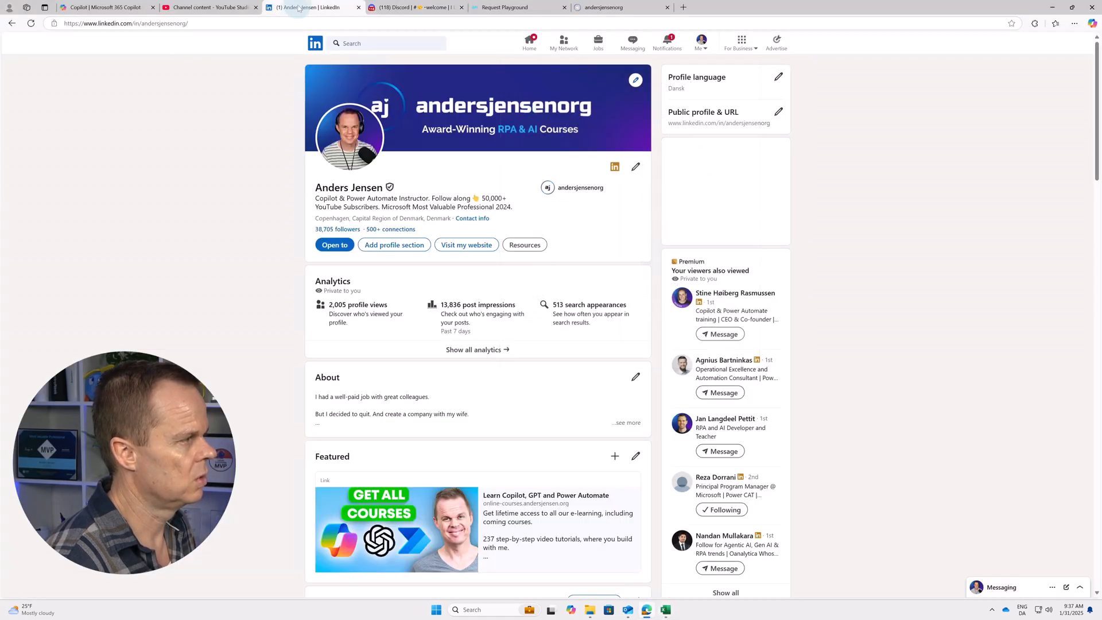
left_click(318, 45)
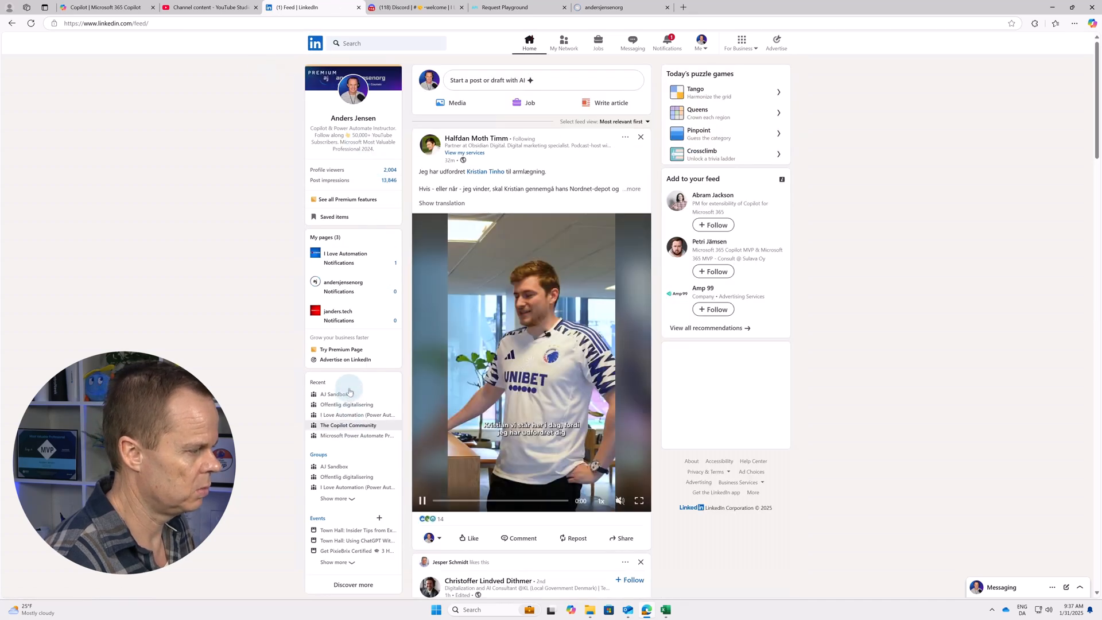
left_click(338, 499)
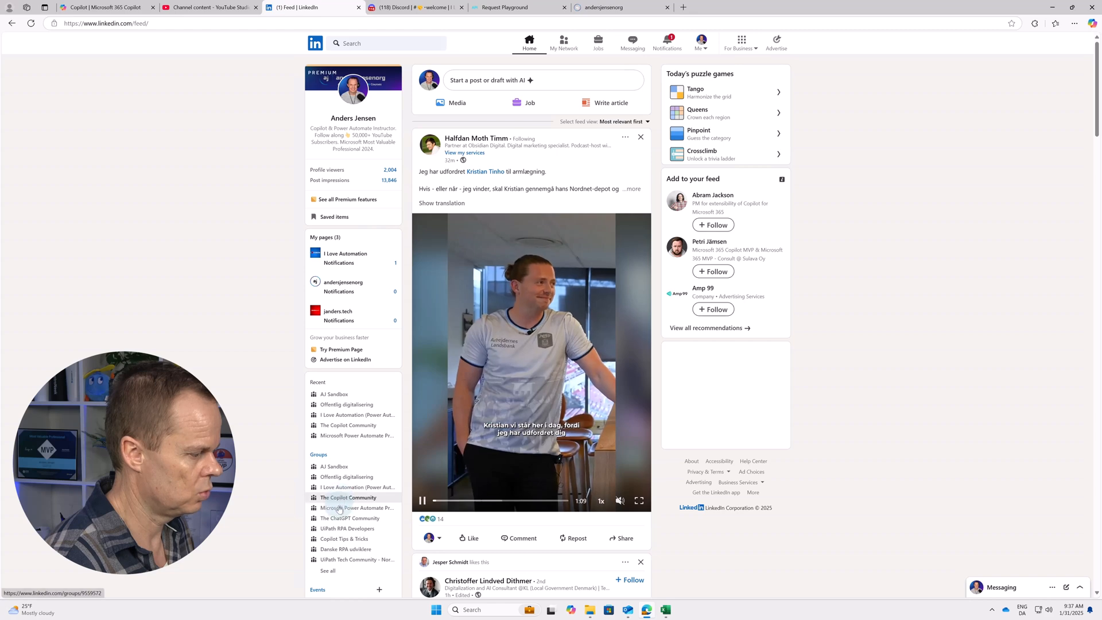
scroll(260, 511, "down", 1)
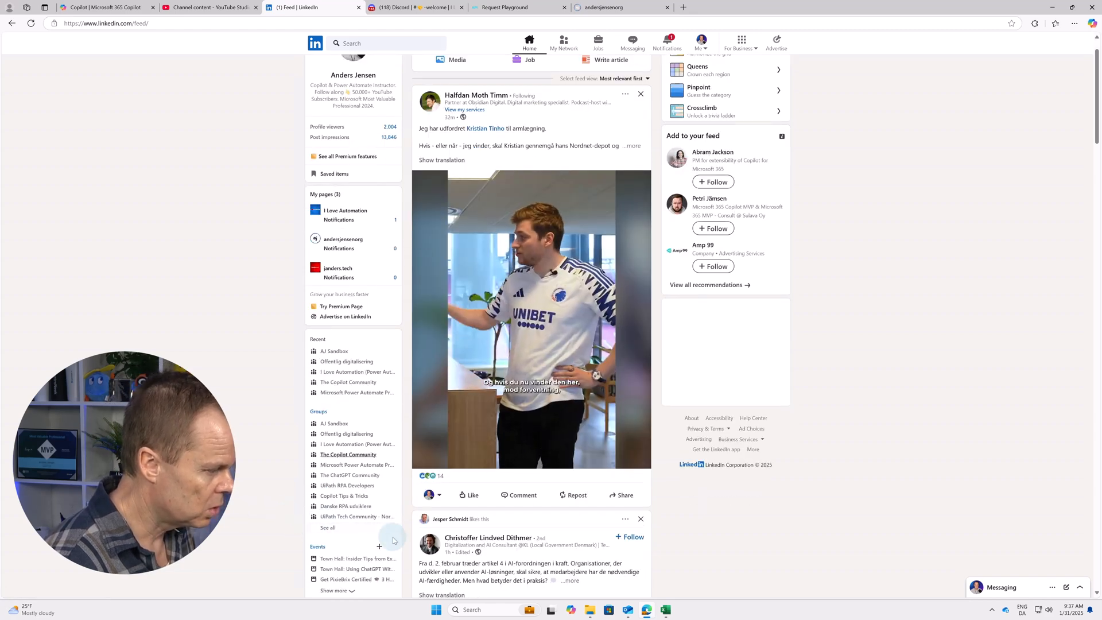
left_click(328, 528)
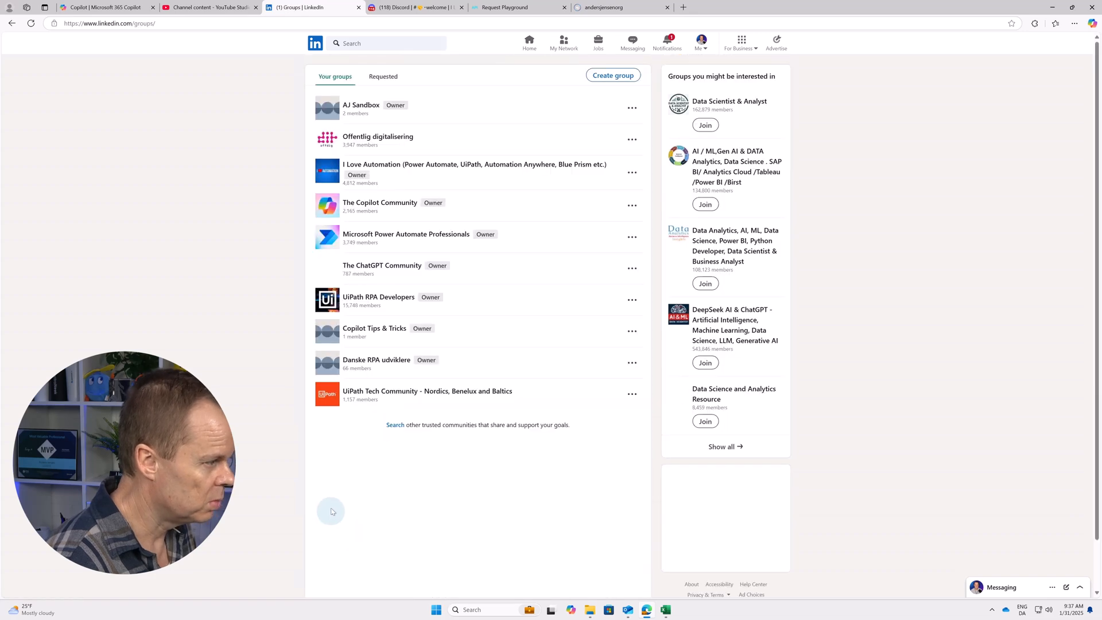
left_click(391, 204)
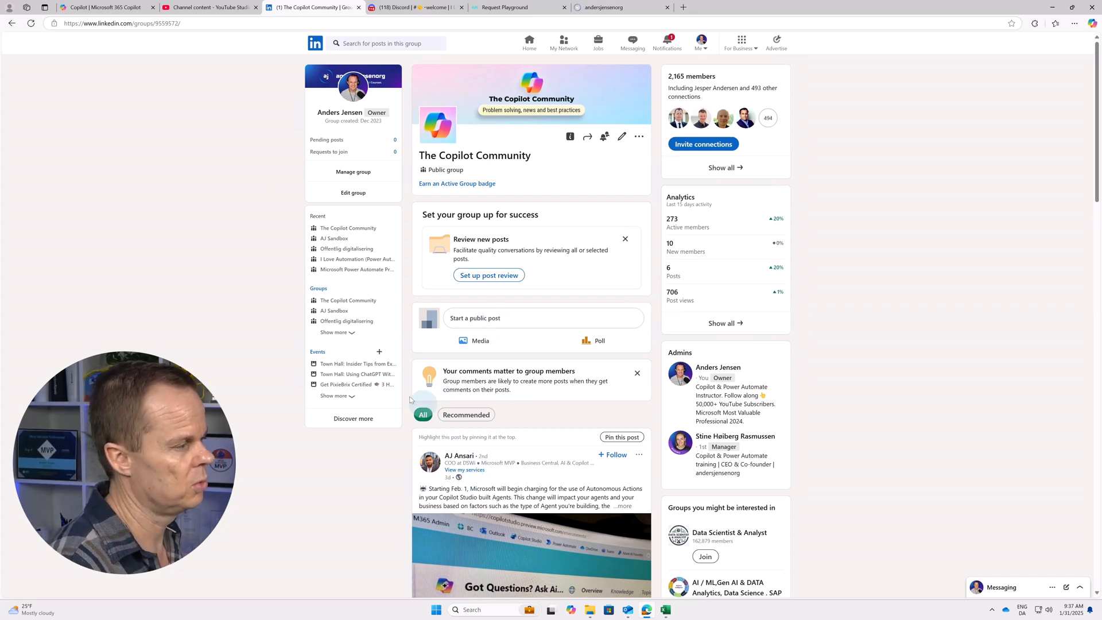
left_click(414, 8)
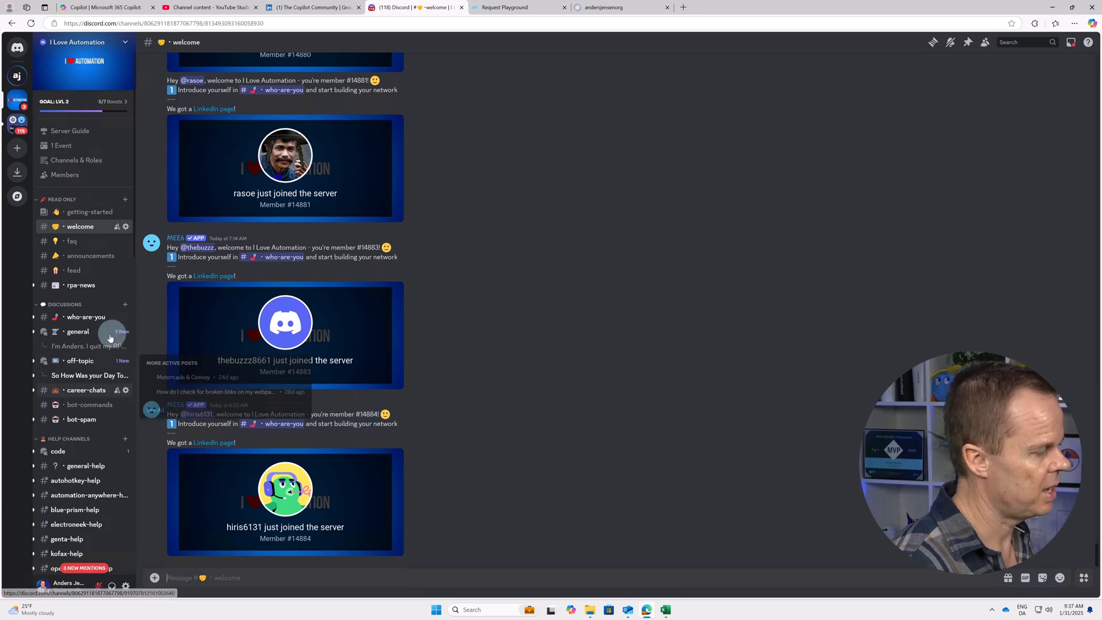
Post 'Hey all, I'm recording a video and you're live!' in the So How Was your Day Today? thread.
left_click(86, 375)
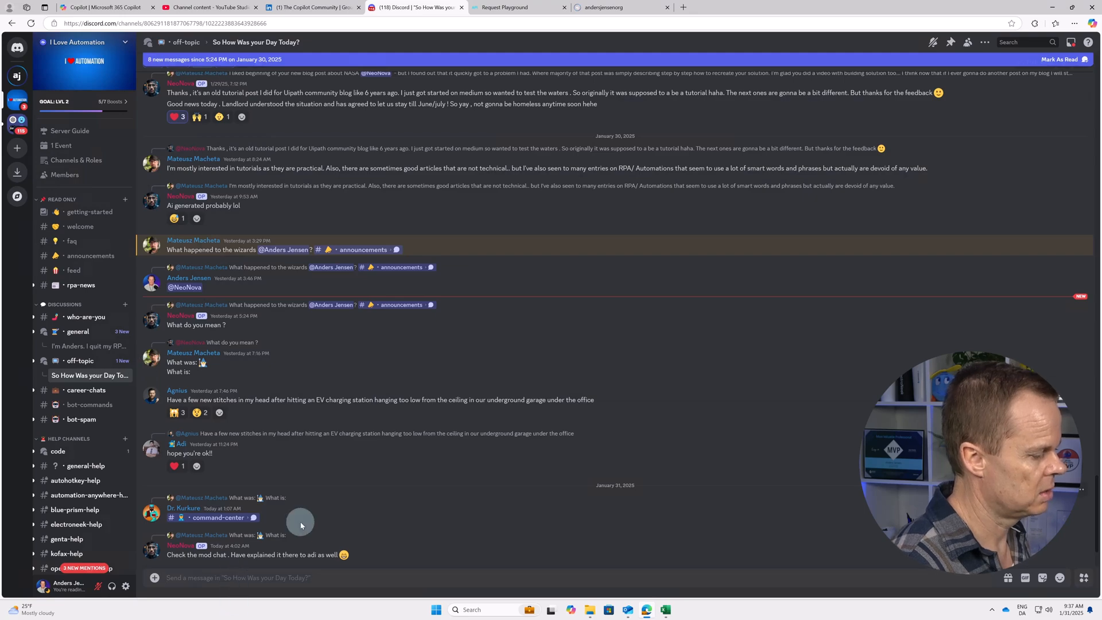
key("ctrl+plus")
key("ctrl+plus")
key("ctrl+plus")
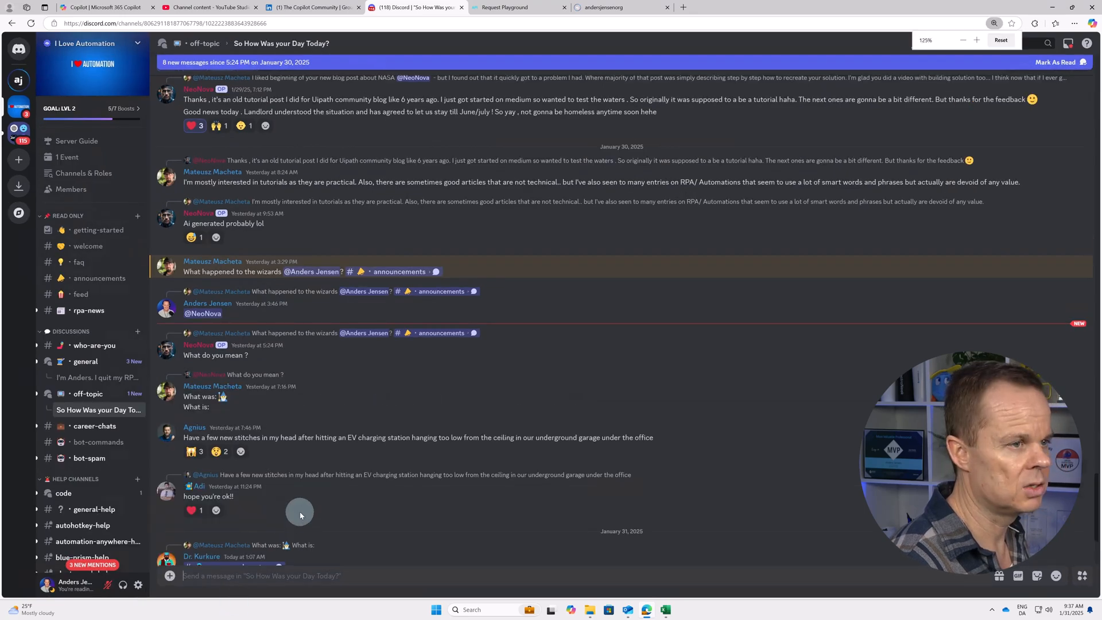
scroll(298, 512, "down", 4)
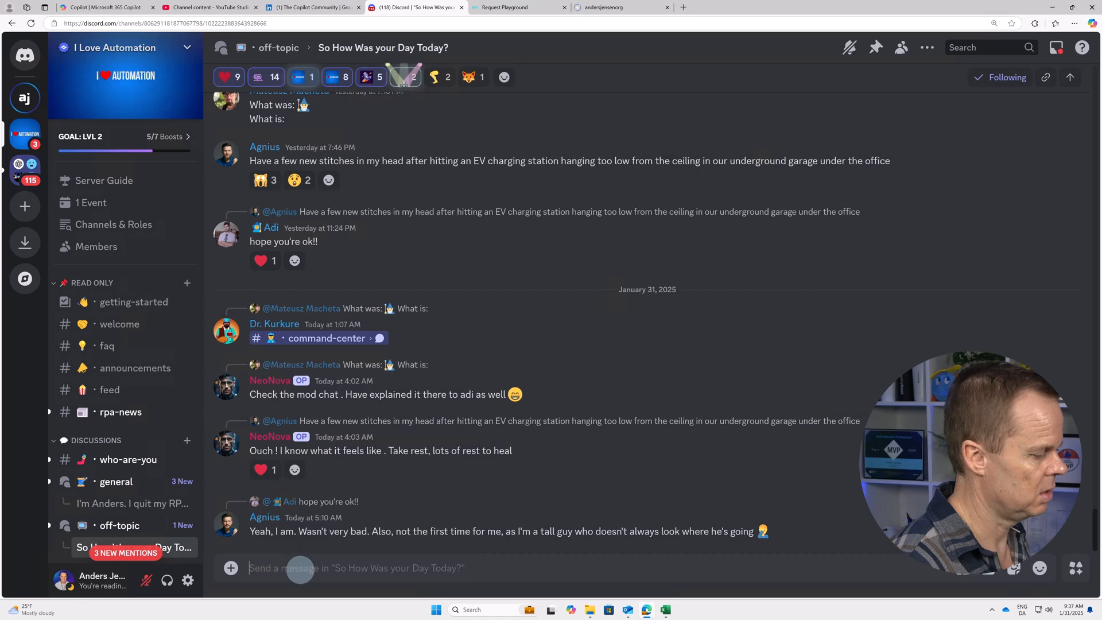
type("Hey all, I'm recording a video and you")
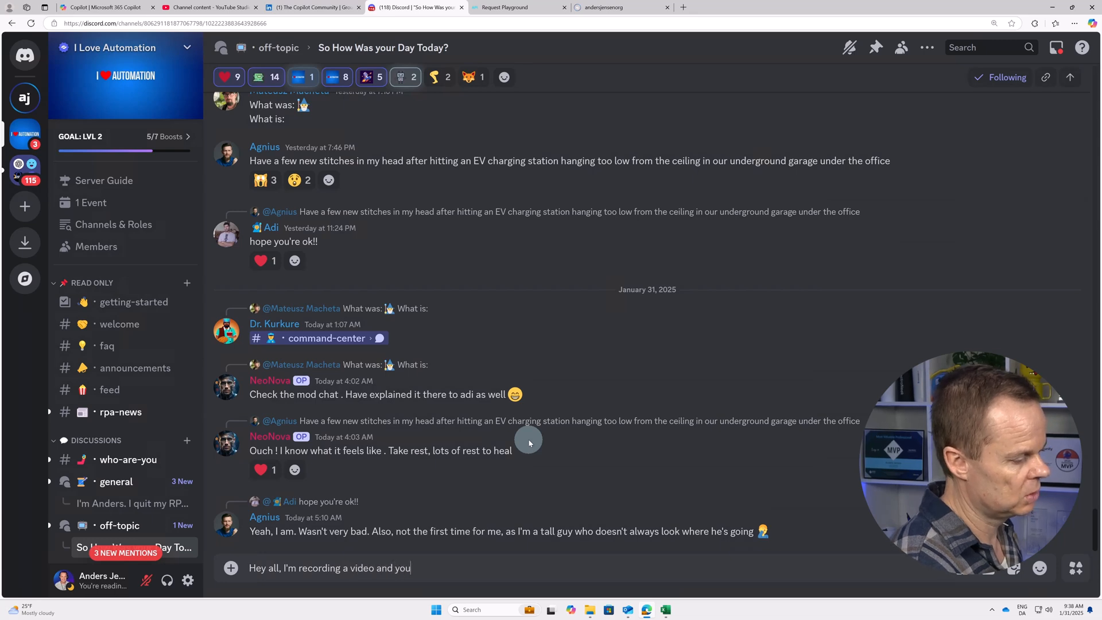
type("'re live")
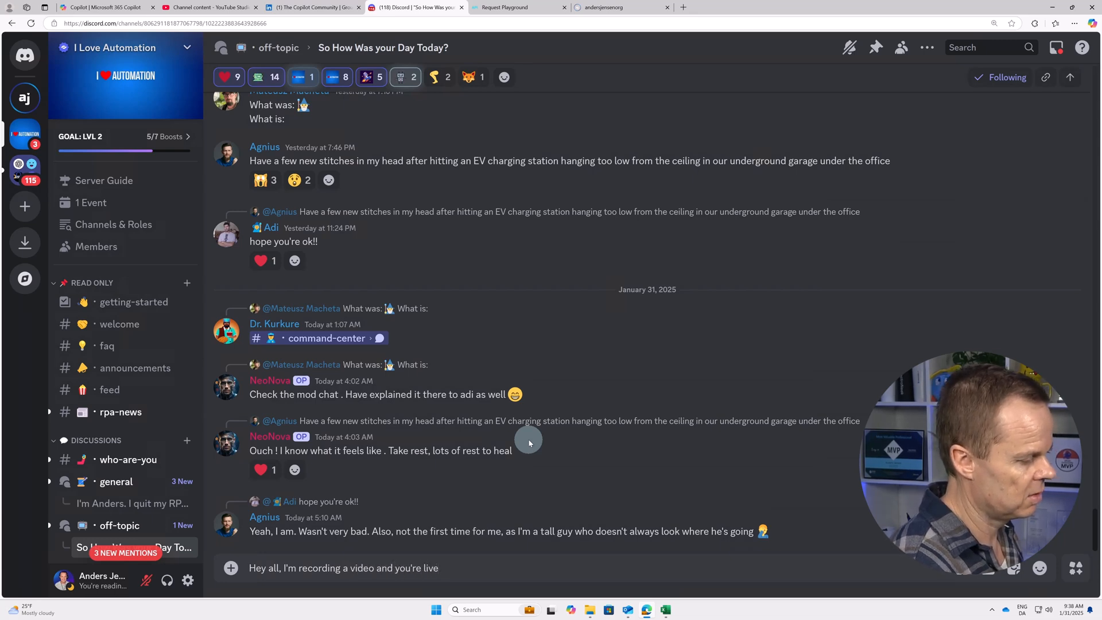
type("!")
key("Return")
Open the openai-chatgpt-help channel and enter discord.gg/iloveautomation in the address bar.
scroll(116, 402, "down", 4)
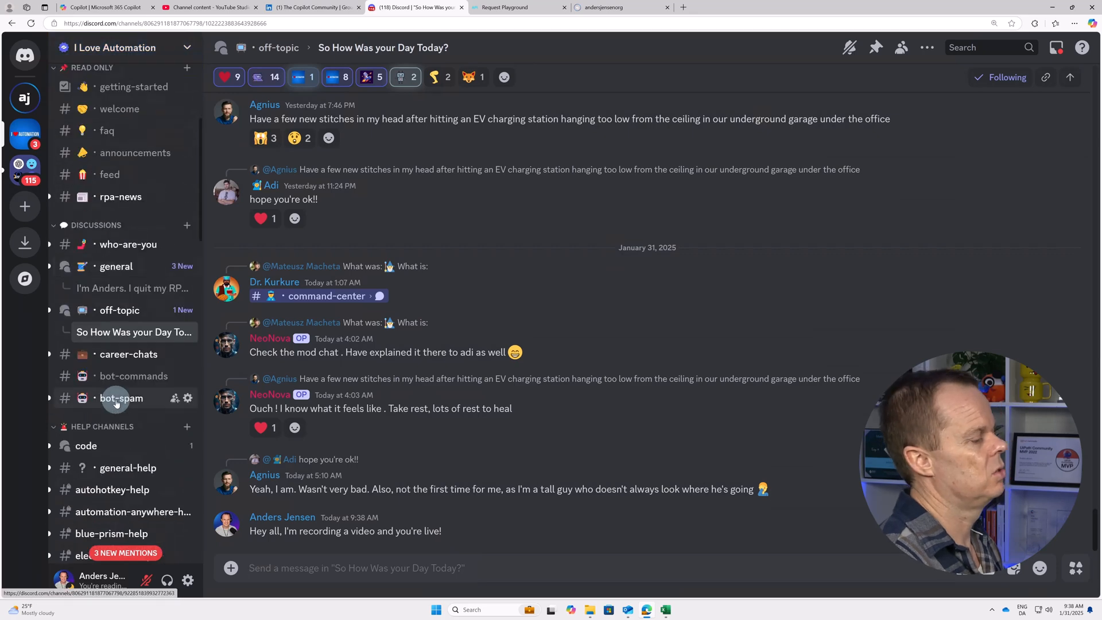
scroll(117, 402, "down", 3)
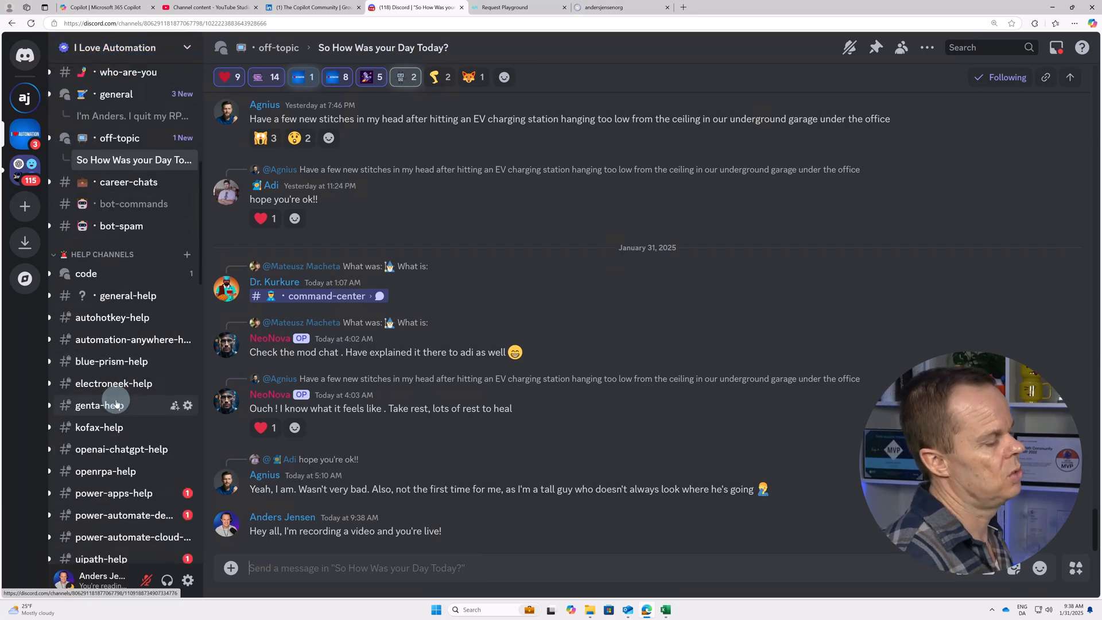
left_click(115, 449)
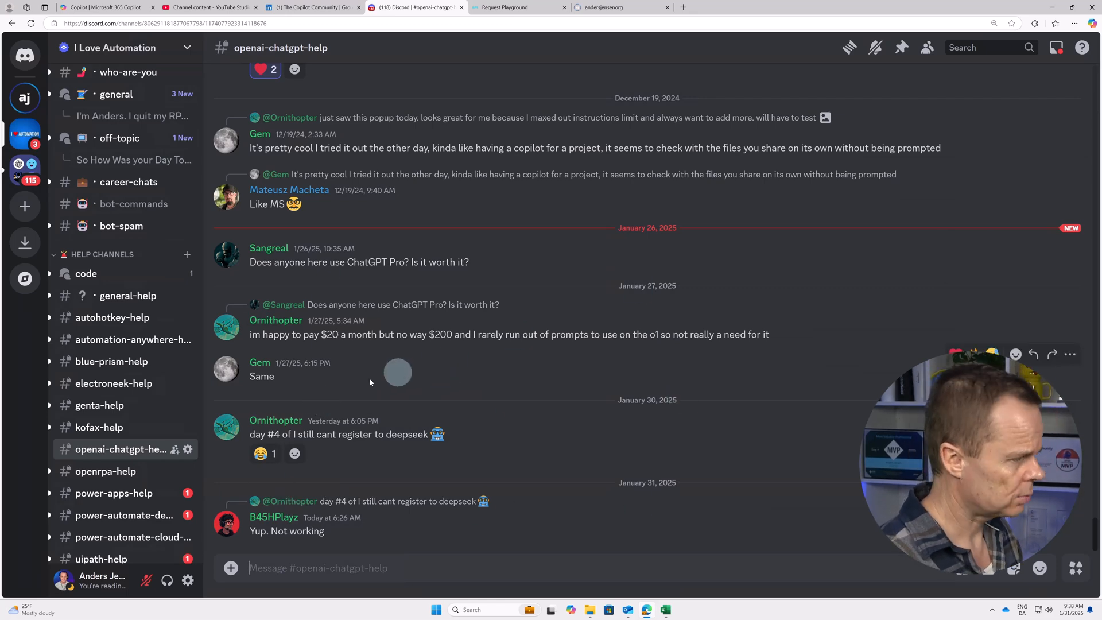
scroll(112, 429, "up", 5)
left_click(382, 26)
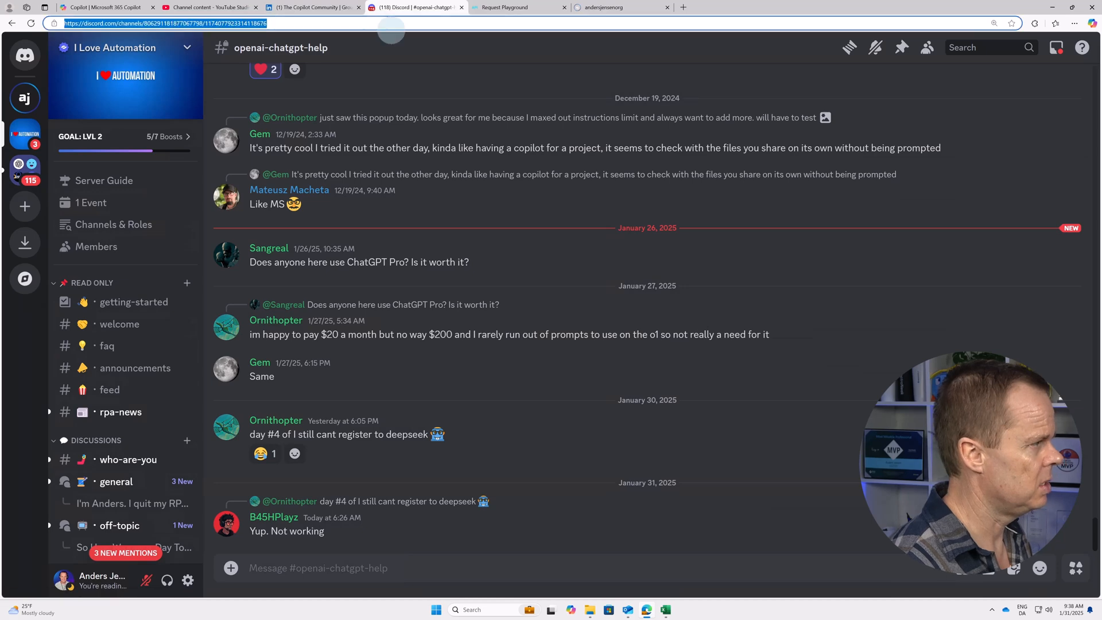
type("discord.gg/iloveautomatioon")
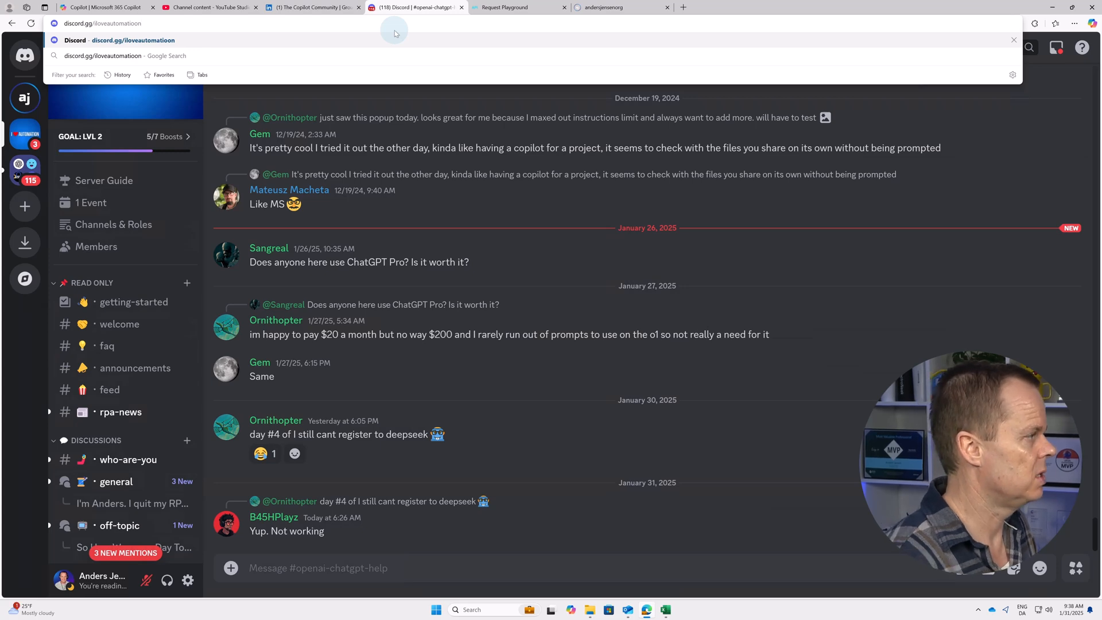
key("BackSpace")
key("BackSpace")
type("n")
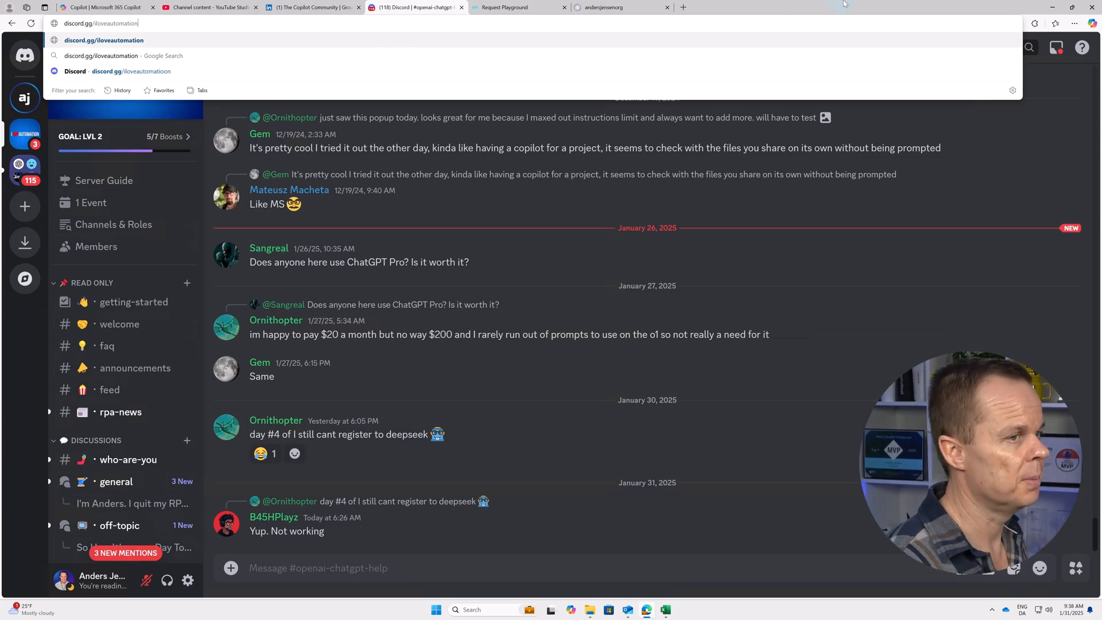
Minimize Edge to return to Excel, where Copilot proposes a Net Sales2 column in J.
left_click(1052, 7)
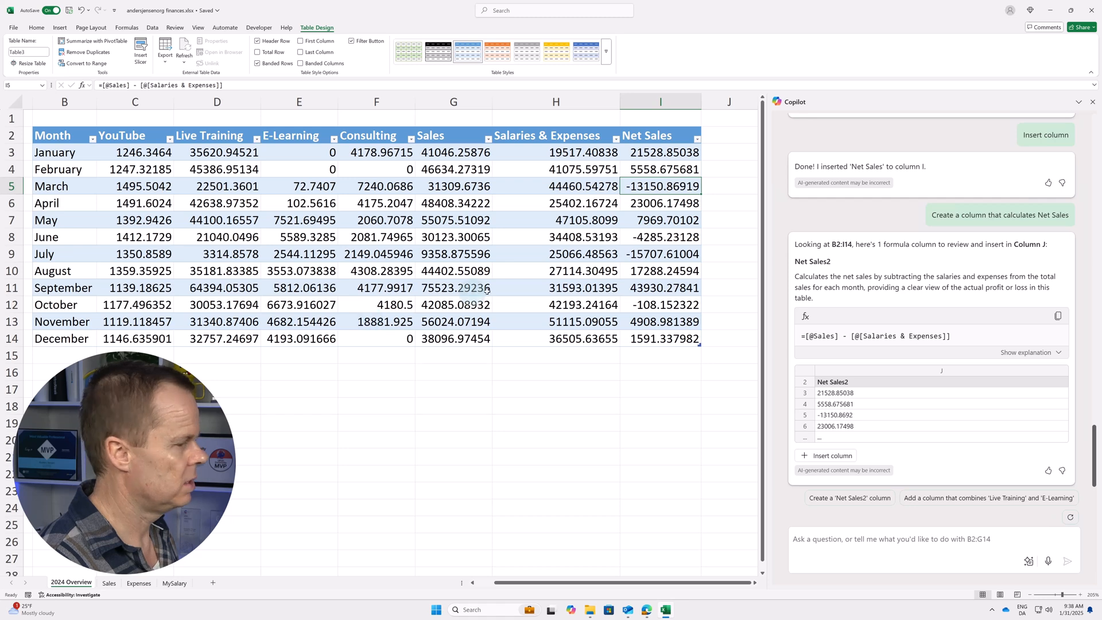
Send Copilot the prompt 'Create a column that calculates accumulated net sale'.
left_click(818, 547)
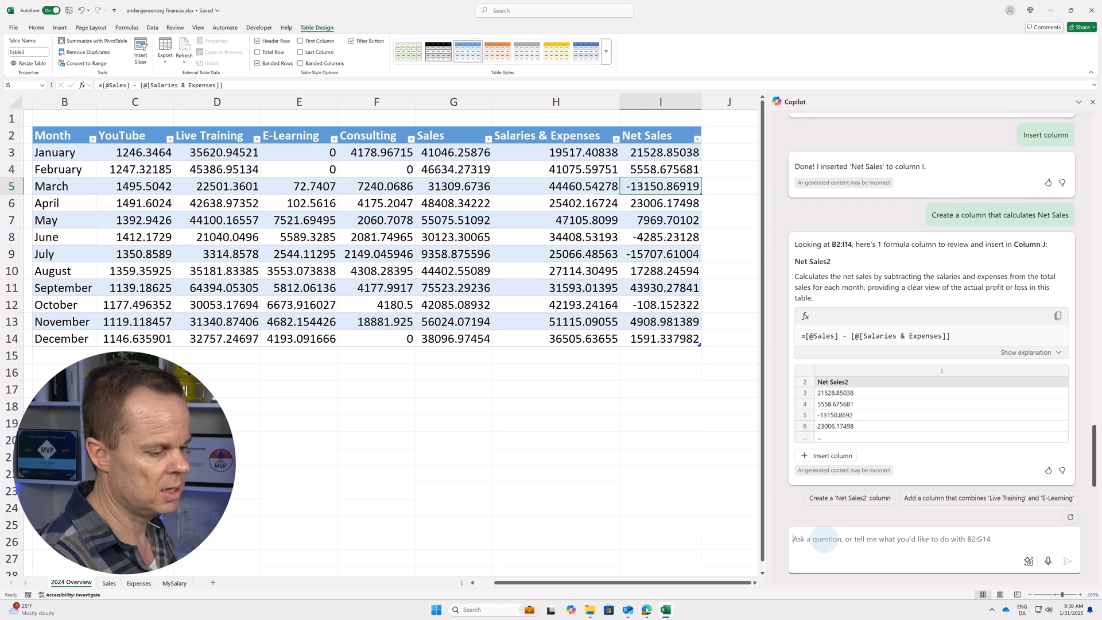
type("Create a co")
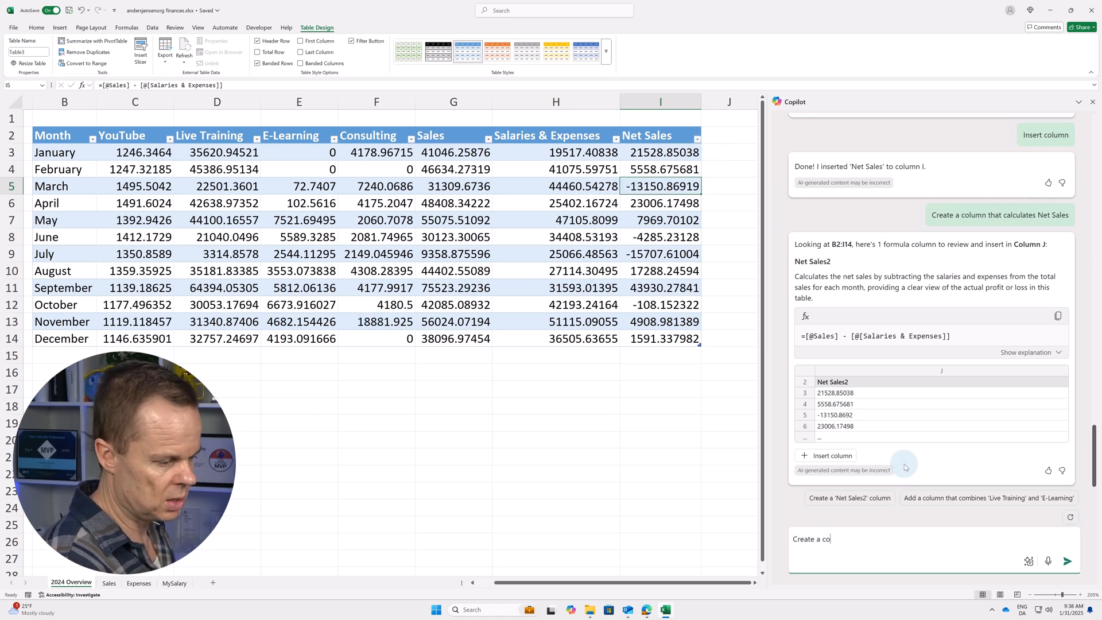
type("lumn that calculates")
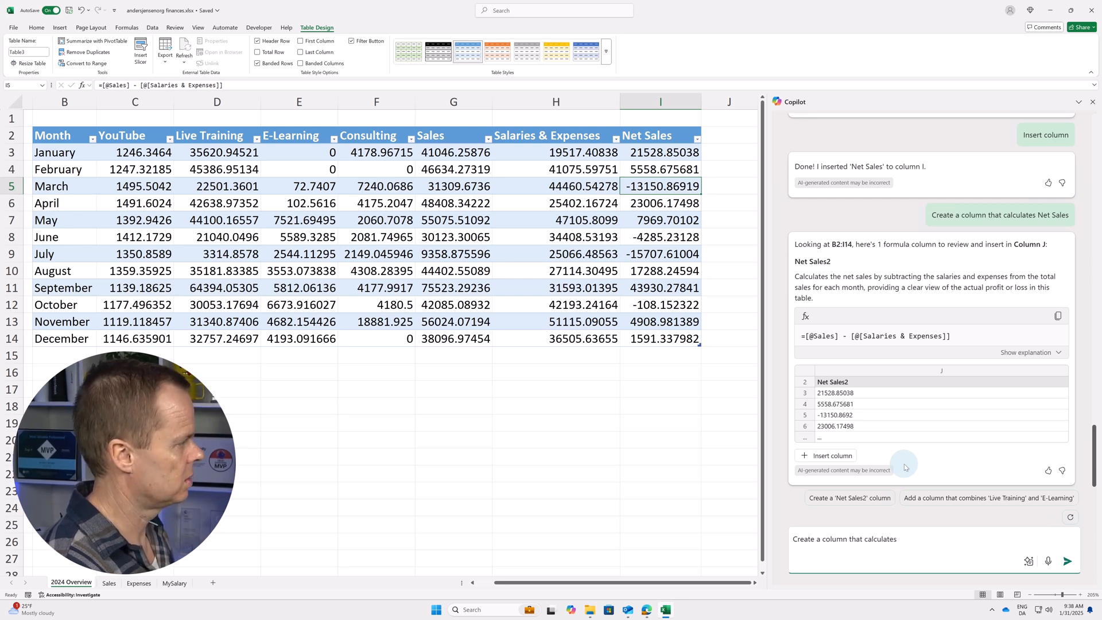
type(" acc")
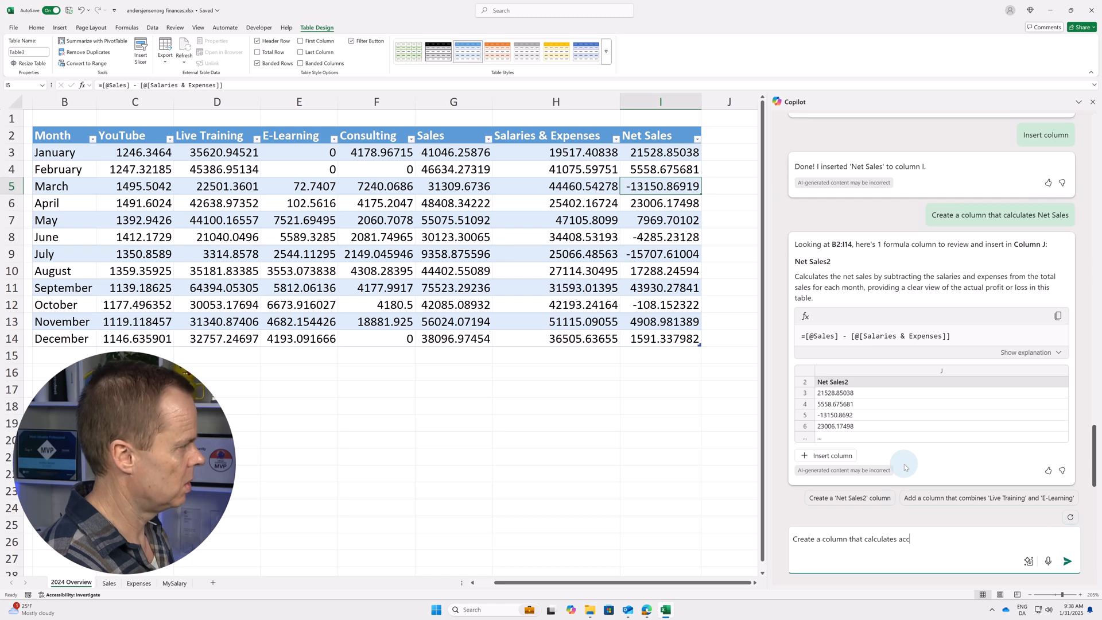
type("umulated net sales")
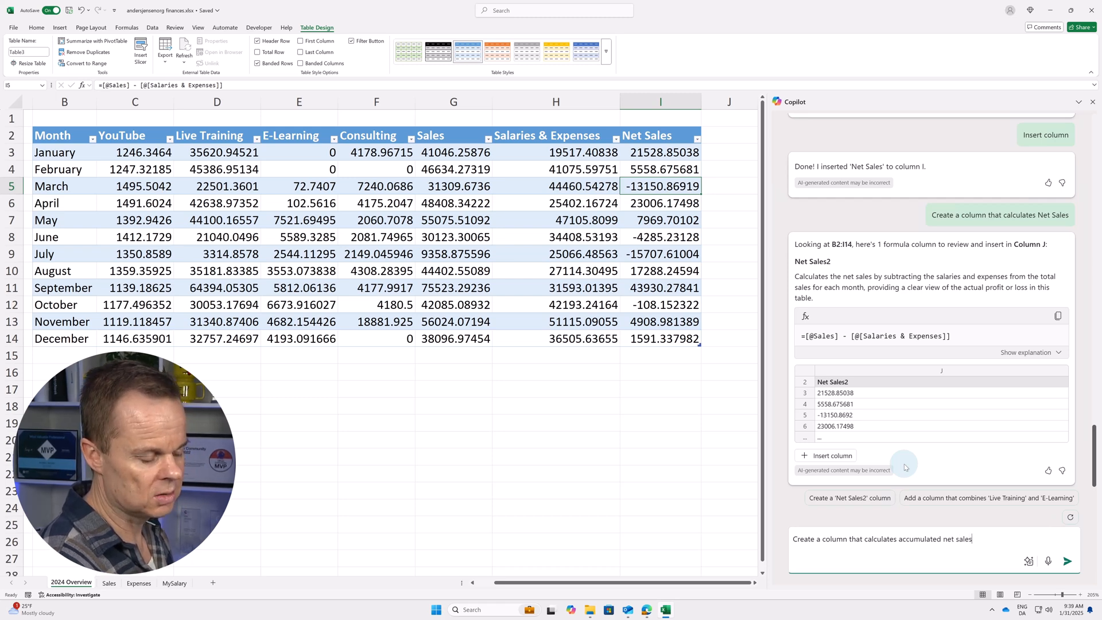
key("Return")
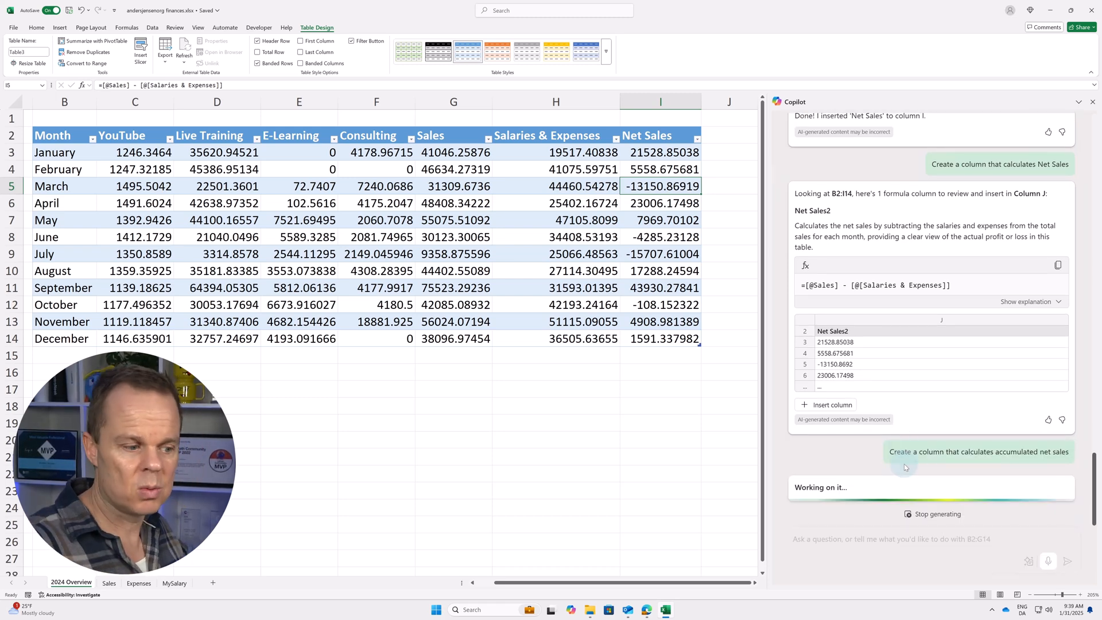
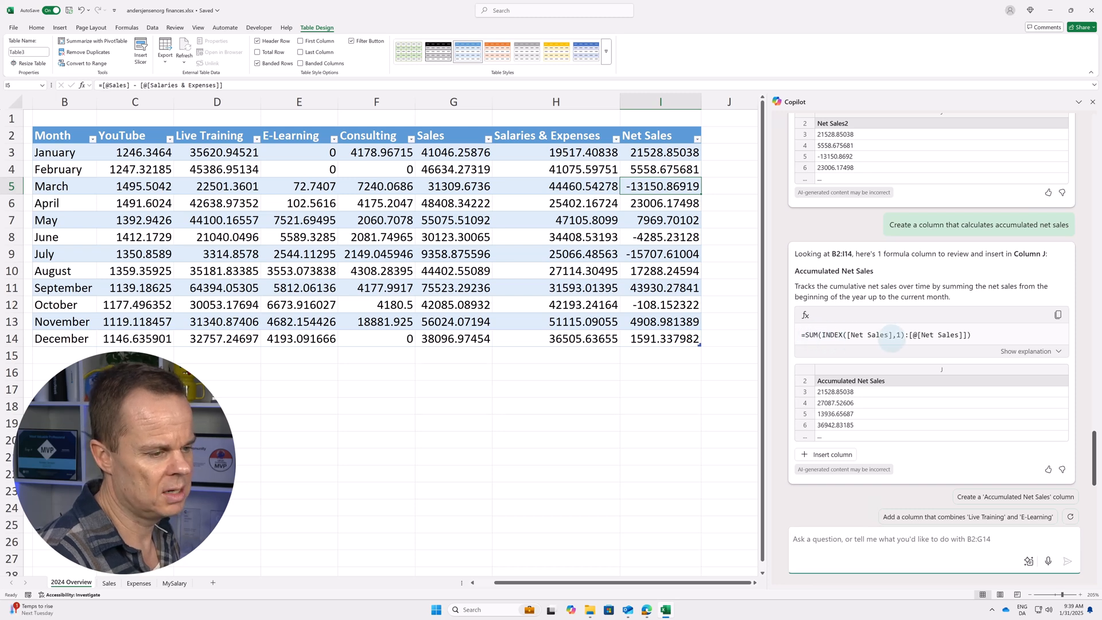
Compare Copilot's SUM(INDEX(...)) running-total formula with the January–December Net Sales values.
left_click(823, 336)
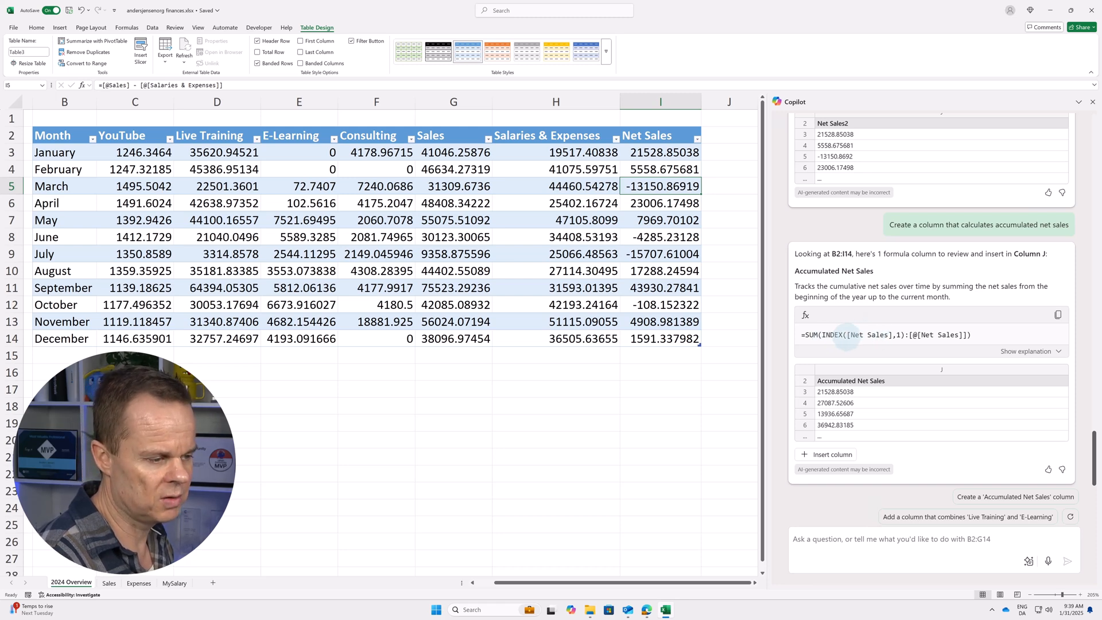
left_click_drag(847, 335, 896, 336)
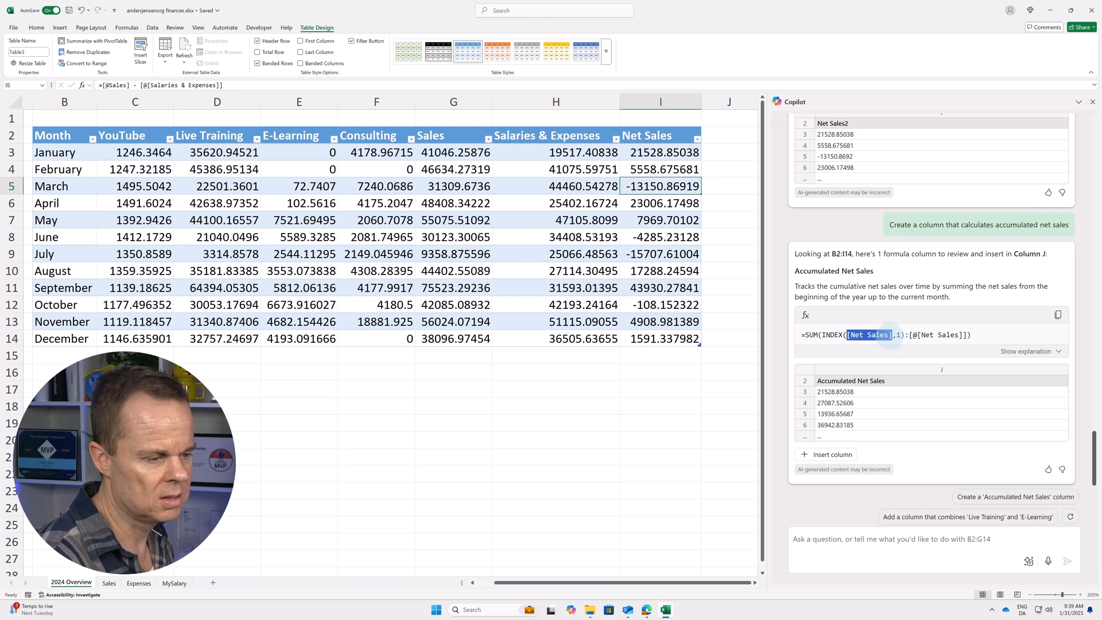
left_click(656, 154)
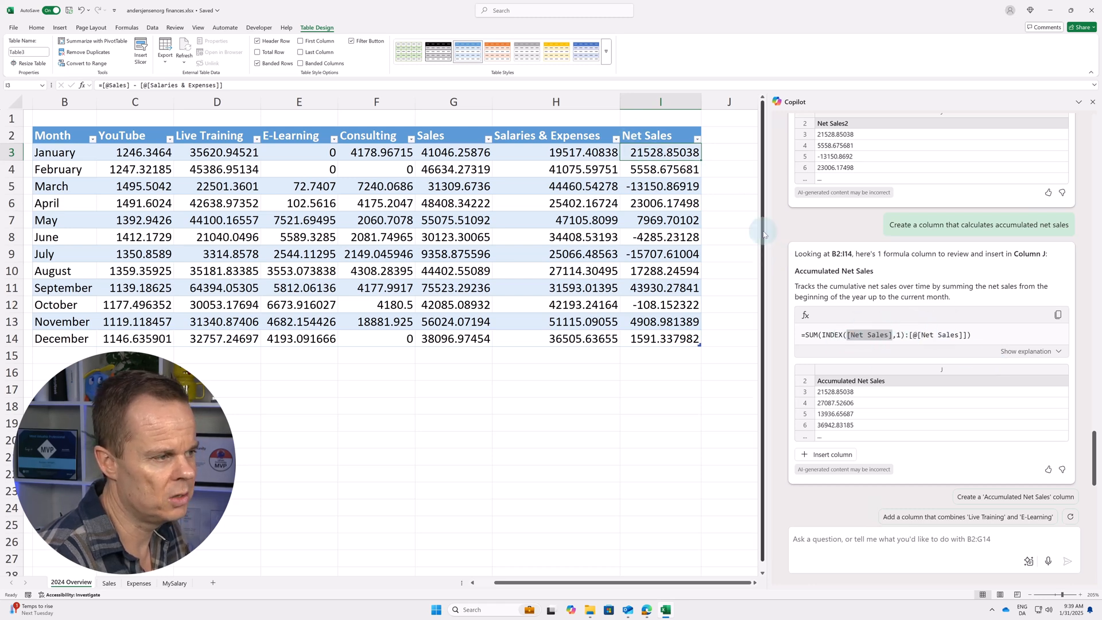
left_click(661, 170)
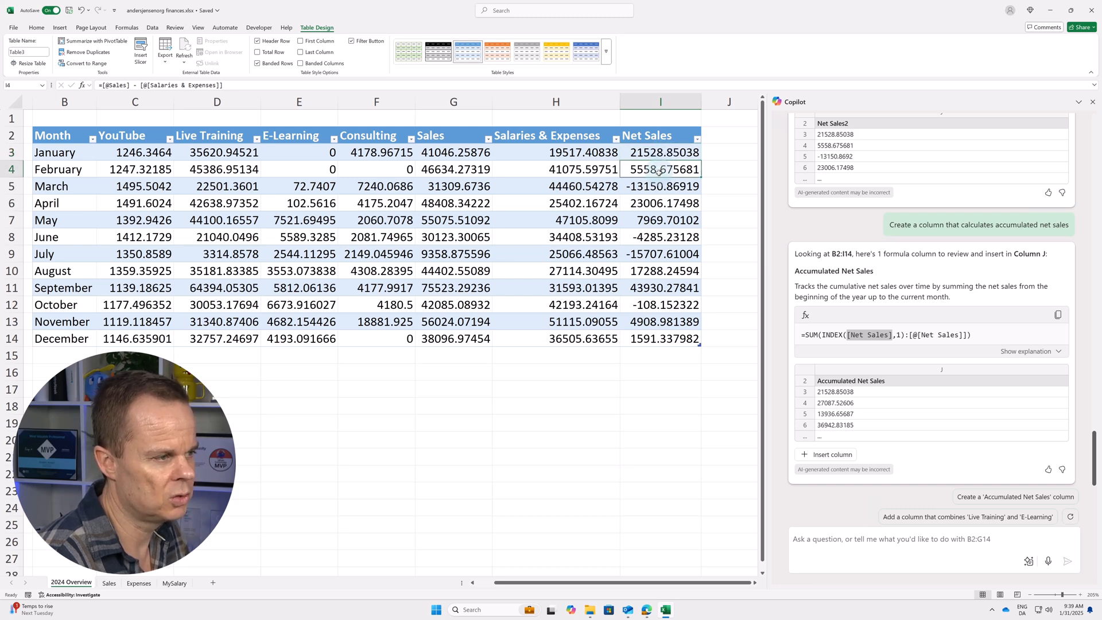
left_click(661, 186)
left_click(661, 204)
left_click(660, 305)
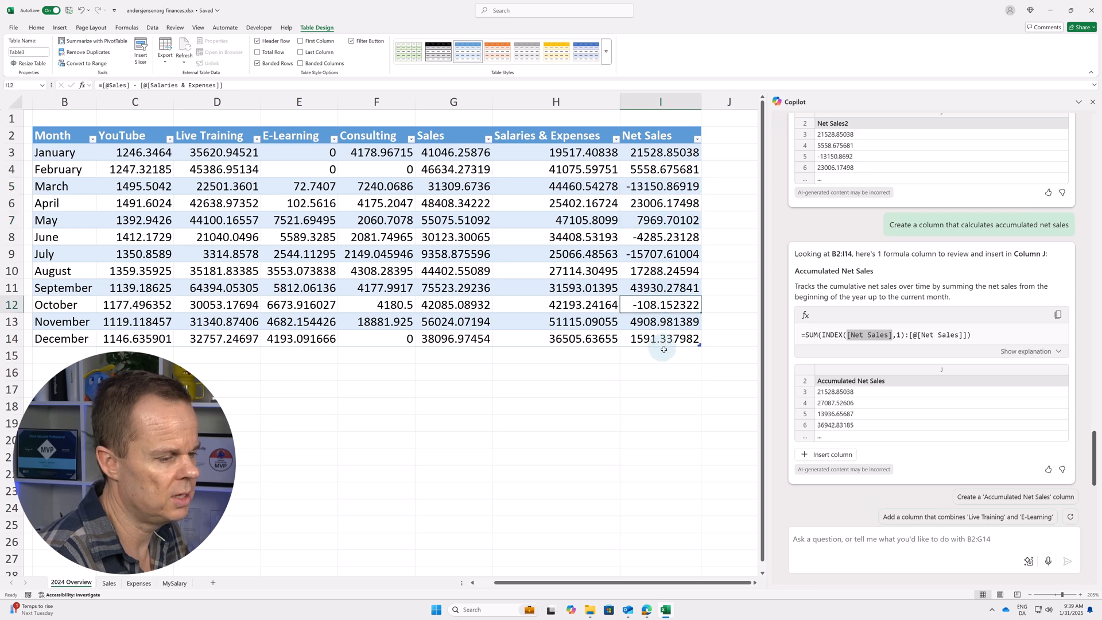
Insert the Accumulated Net Sales column J and confirm December's total of 92530.38295.
left_click(823, 455)
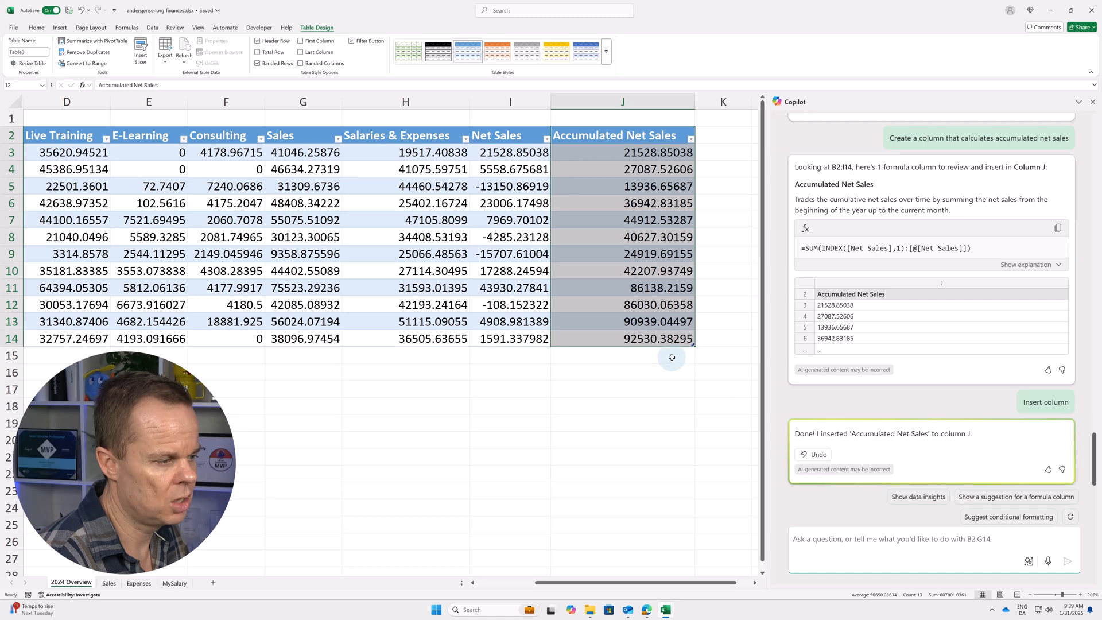
left_click(672, 357)
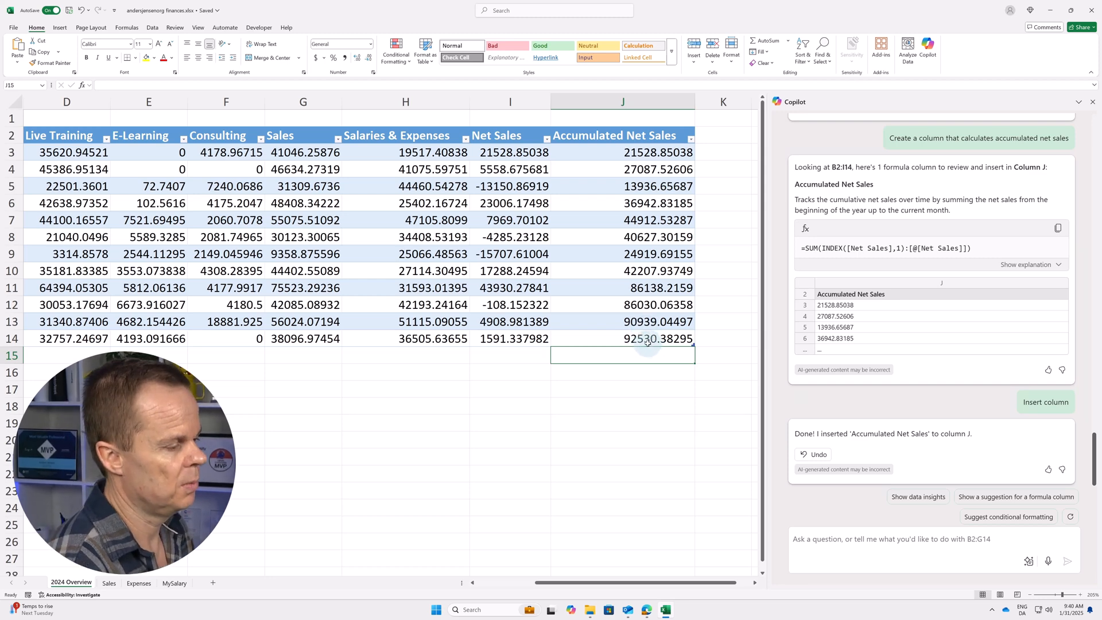
left_click(618, 342)
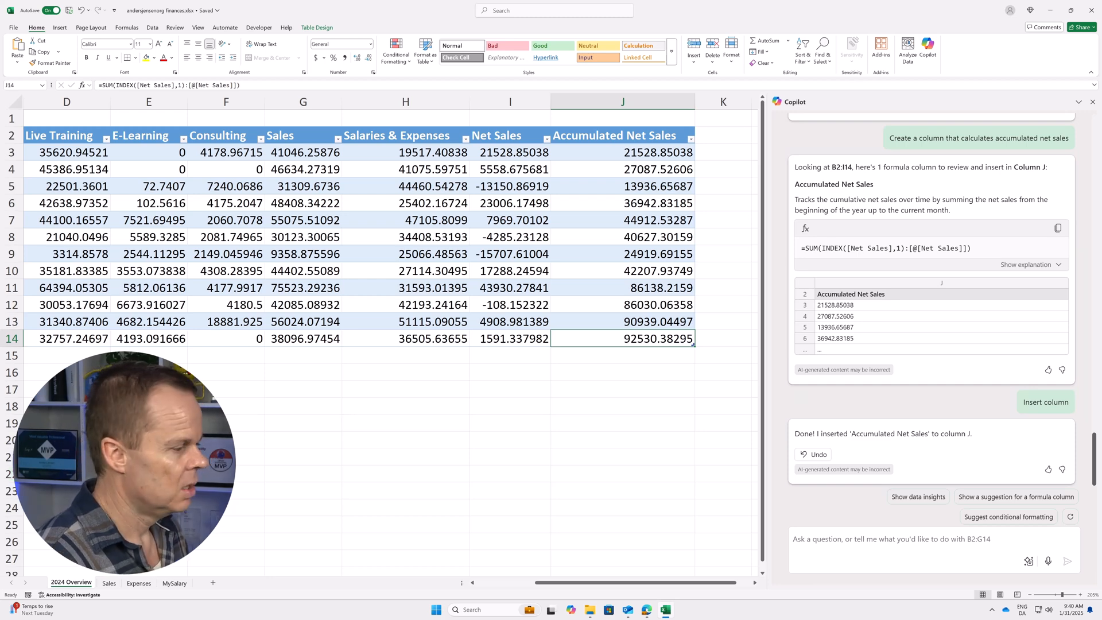
left_click_drag(566, 584, 542, 577)
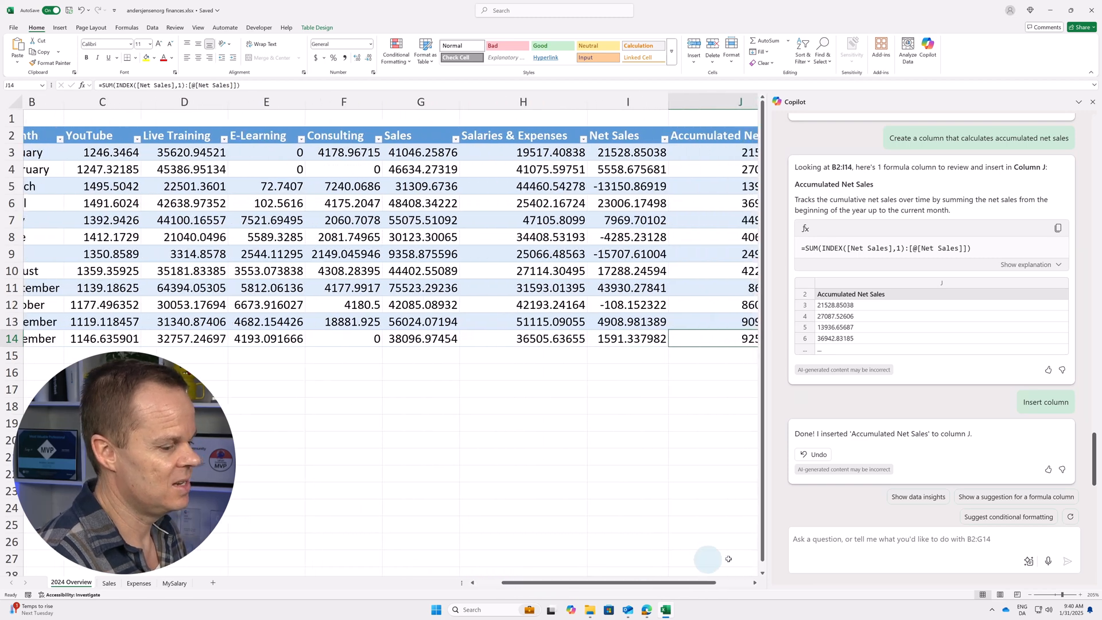
left_click(825, 543)
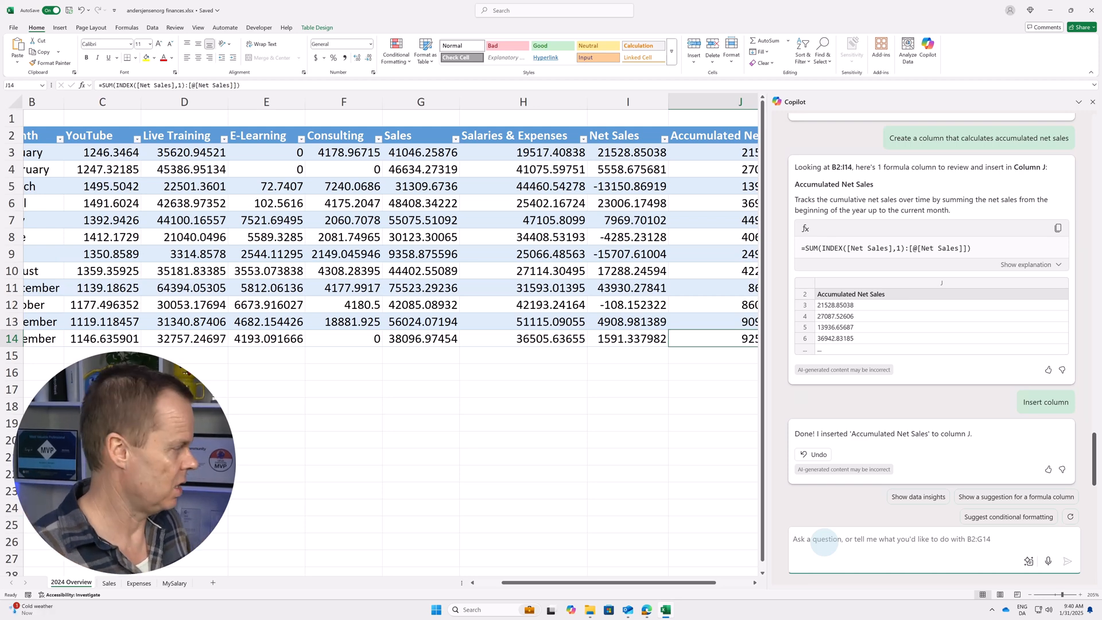
Ask Copilot for no decimals, then apply its whole-number format and autofit to Table3.
type("No deci")
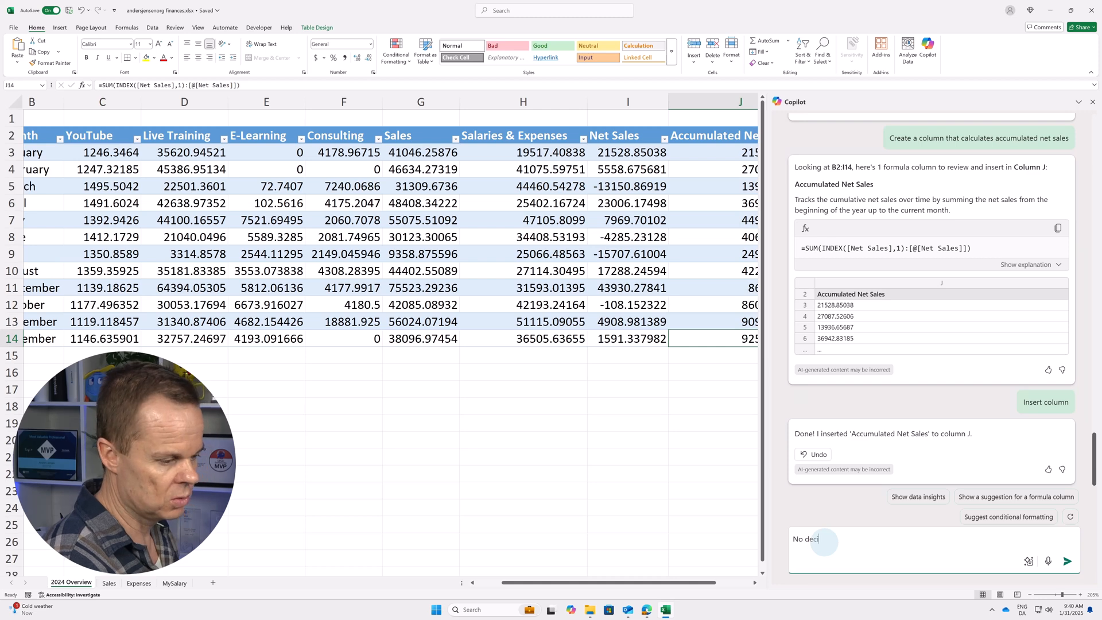
type("mals in my de")
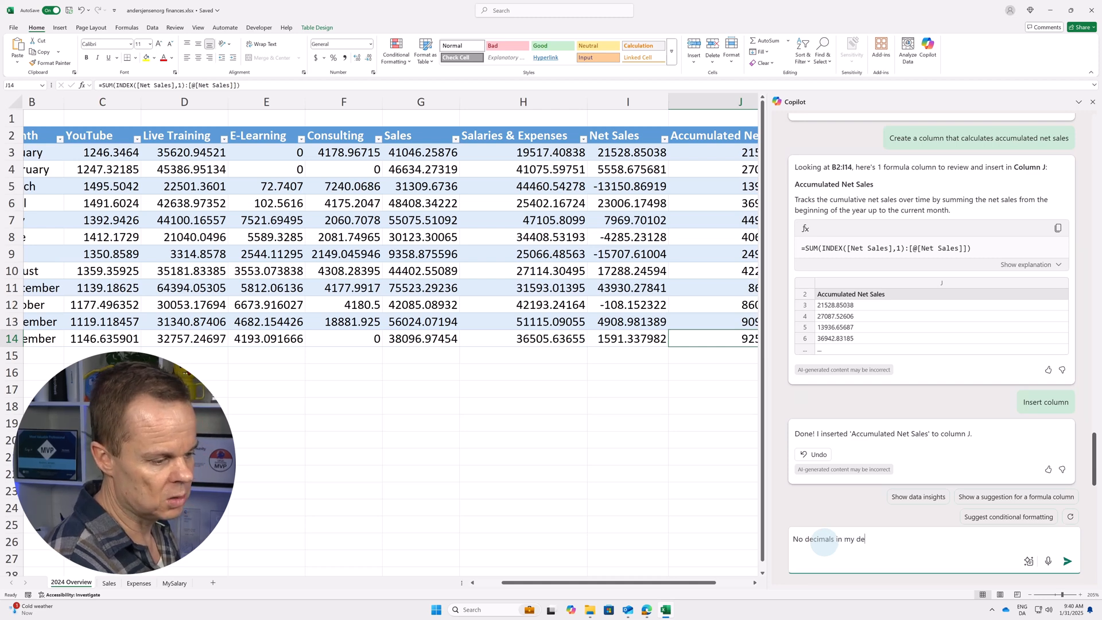
key("Return")
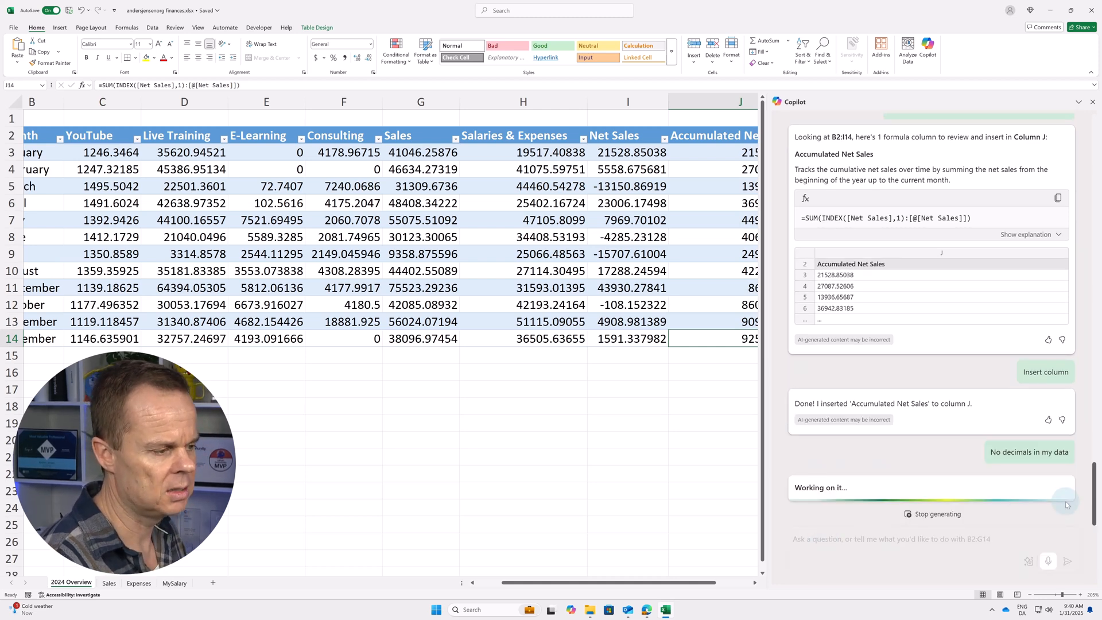
left_click(415, 425)
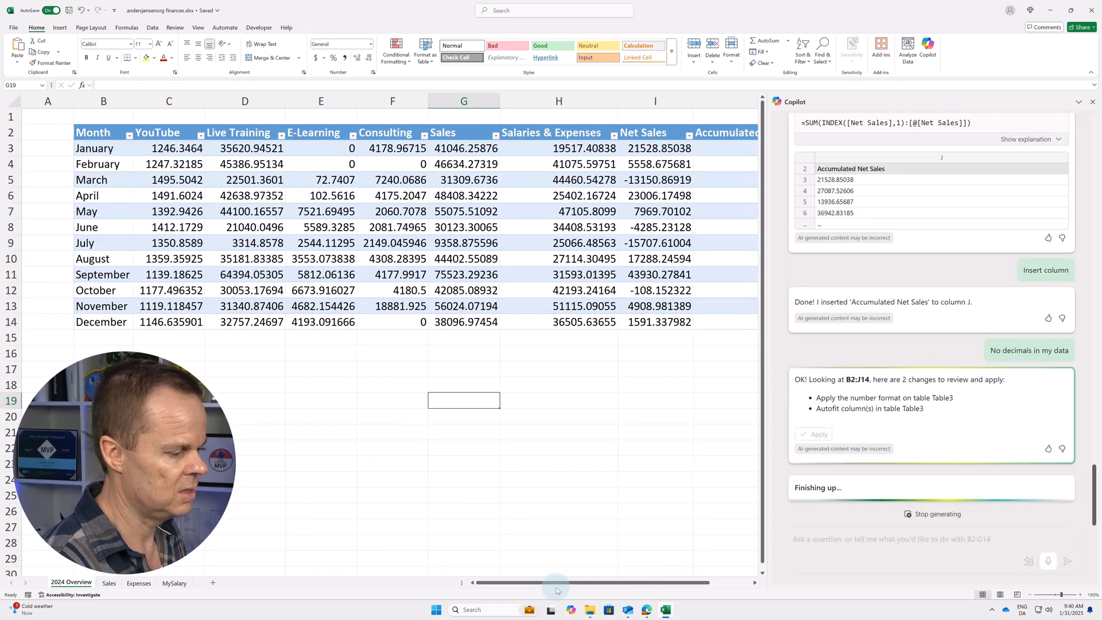
left_click_drag(558, 583, 571, 587)
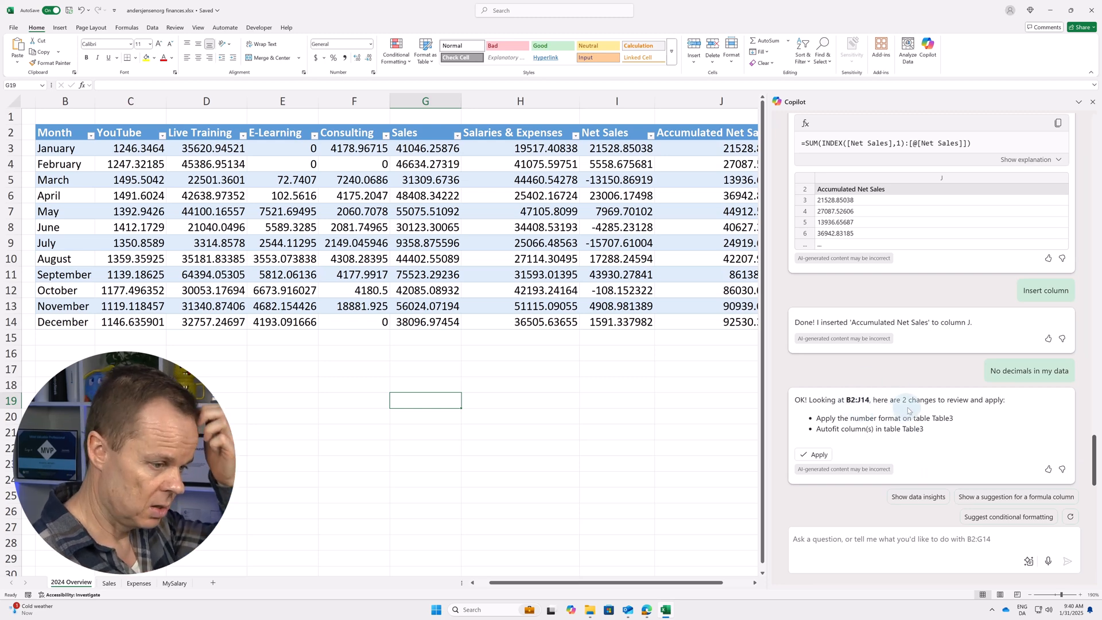
left_click(820, 456)
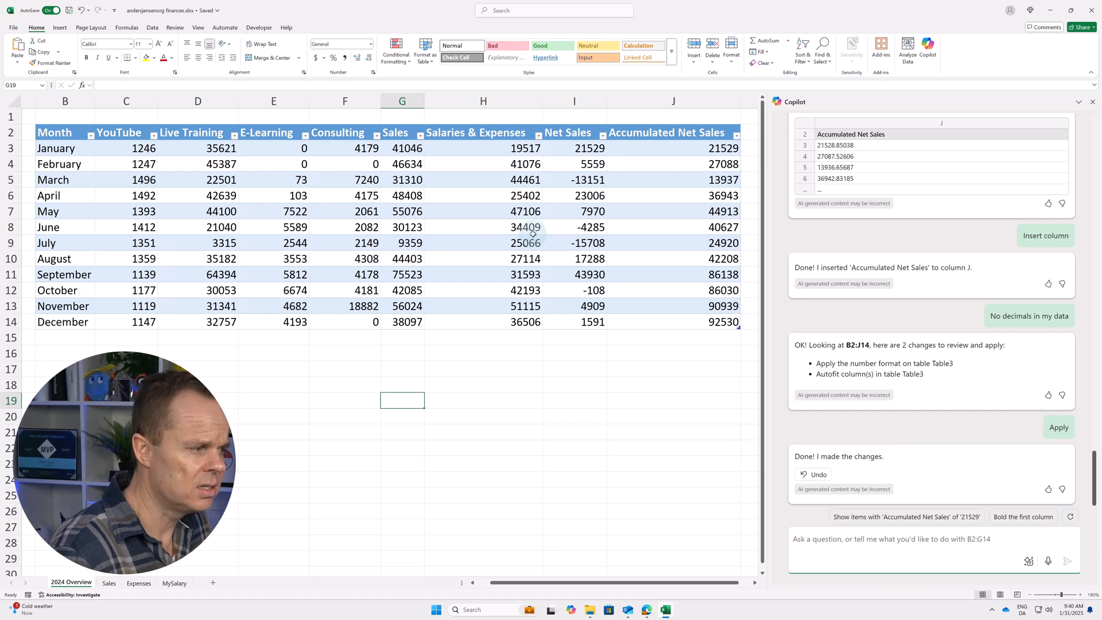
Test Increase Decimal on H4, February's Salaries & Expenses value, then decrease the decimals again.
left_click(498, 165)
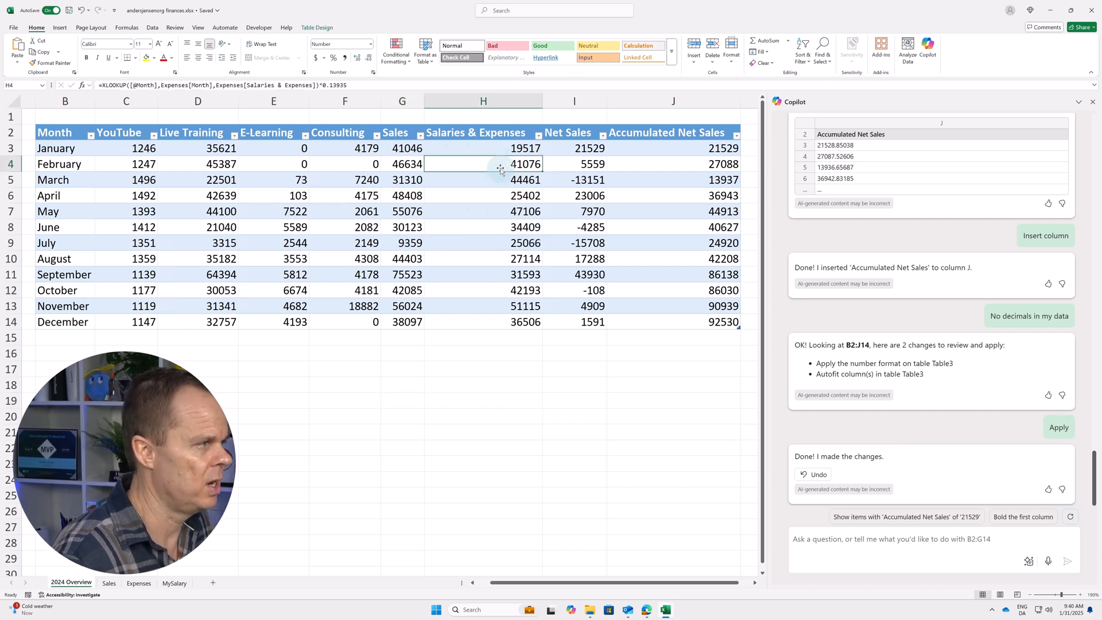
left_click(359, 58)
left_click(358, 58)
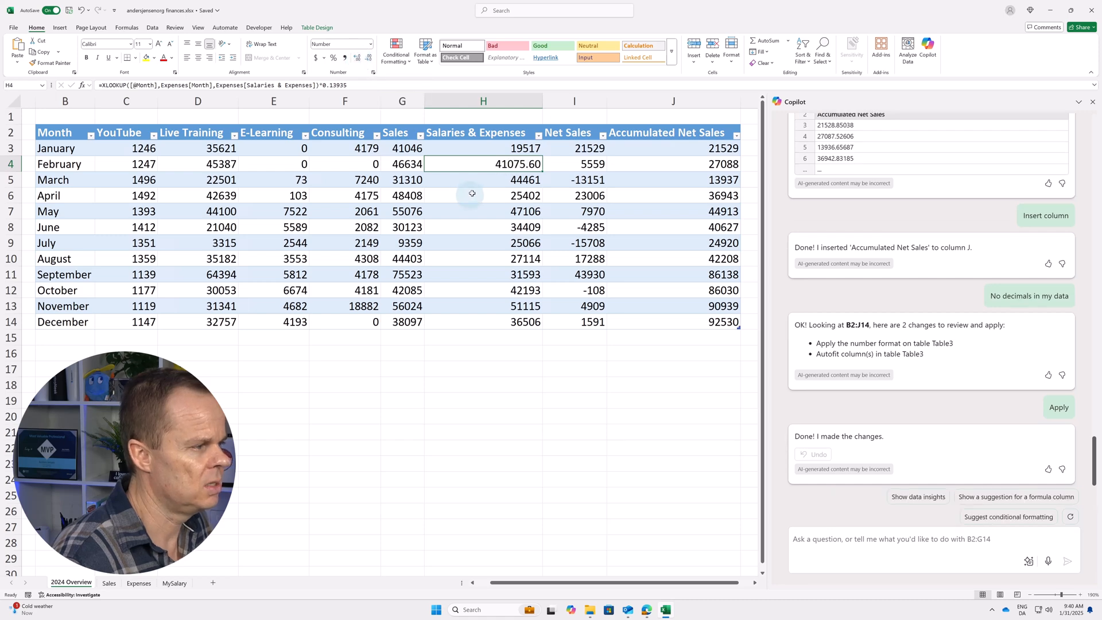
left_click(369, 58)
left_click(369, 58)
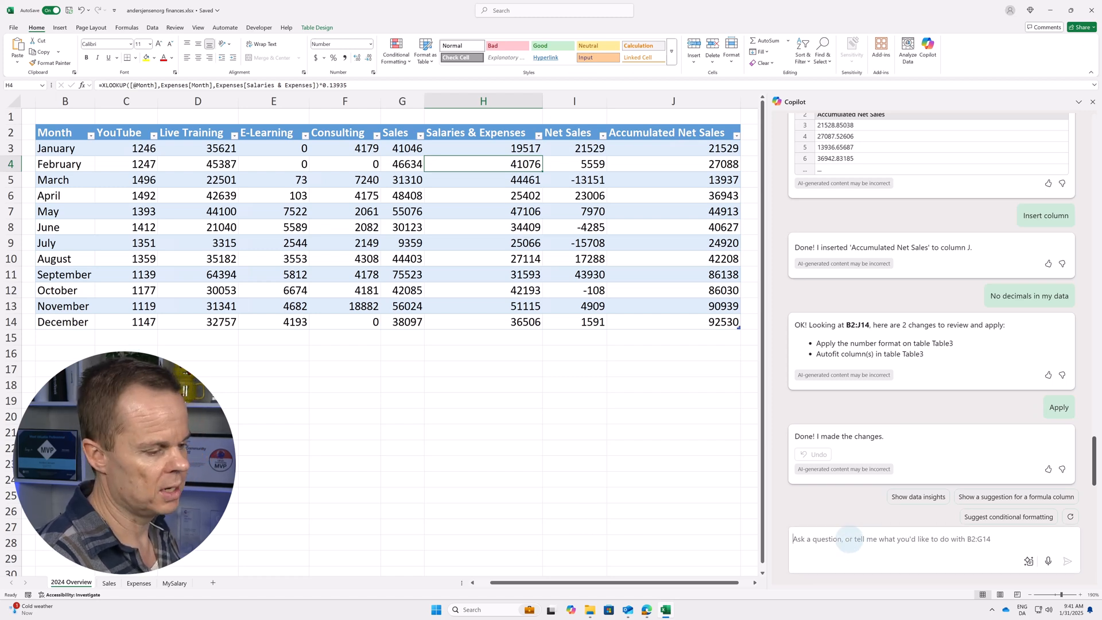
Send Copilot a three-line Sales prompt: green above 42000, yellow 35000–42000, red below 35000.
left_click(850, 540)
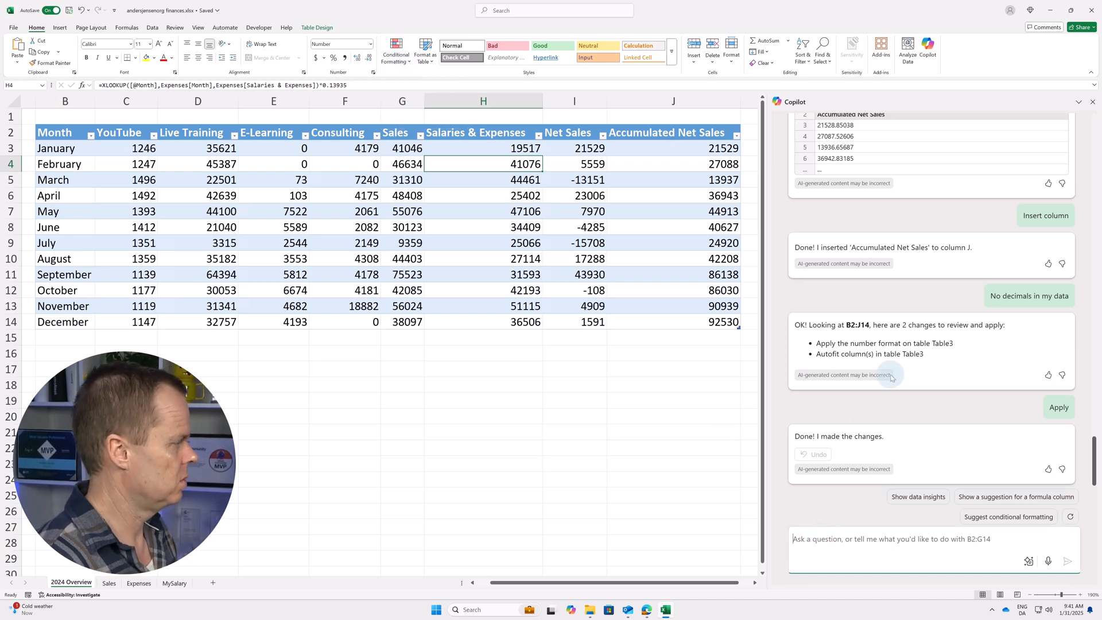
type("Color ")
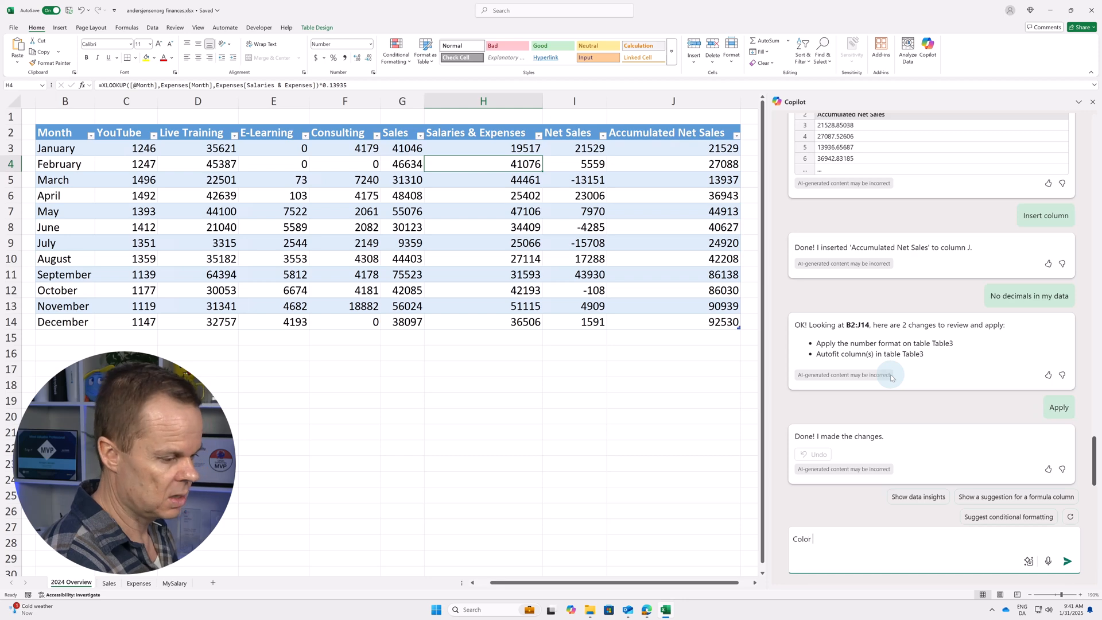
type("the cells ")
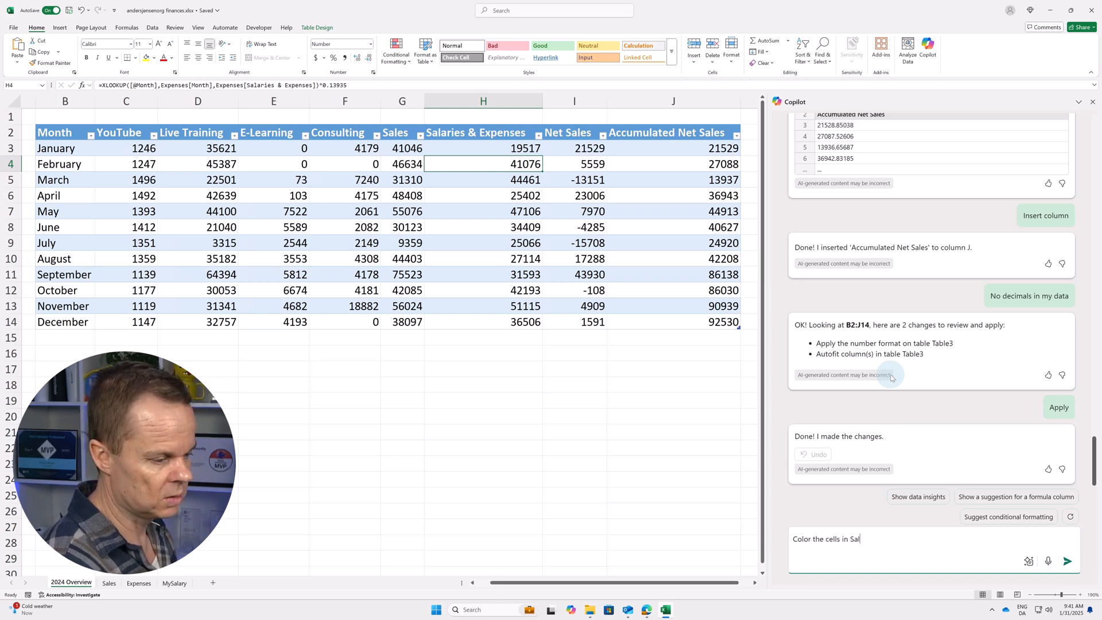
type("in Sa")
key("BackSpace")
key("BackSpace")
type("the Sales")
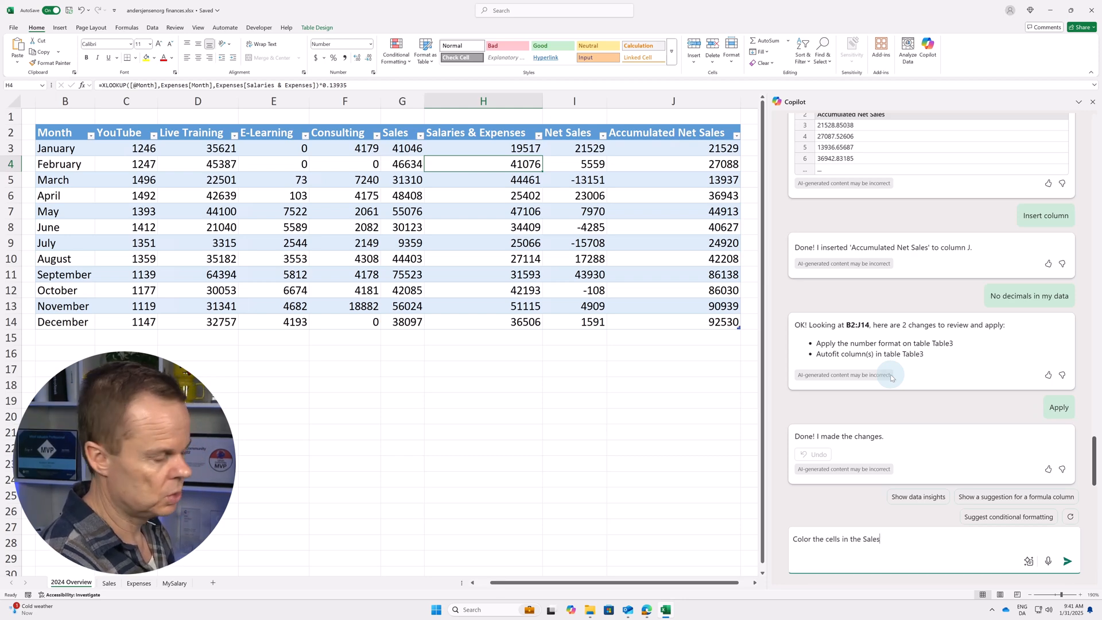
type(" column:")
key("shift+Return")
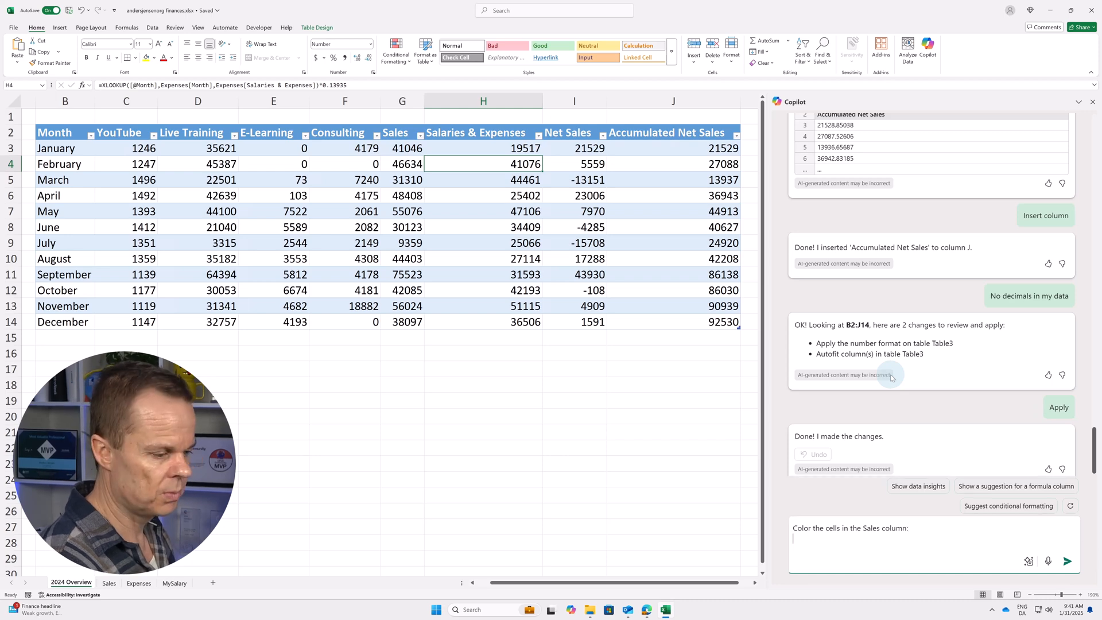
type("- Green for values above 42")
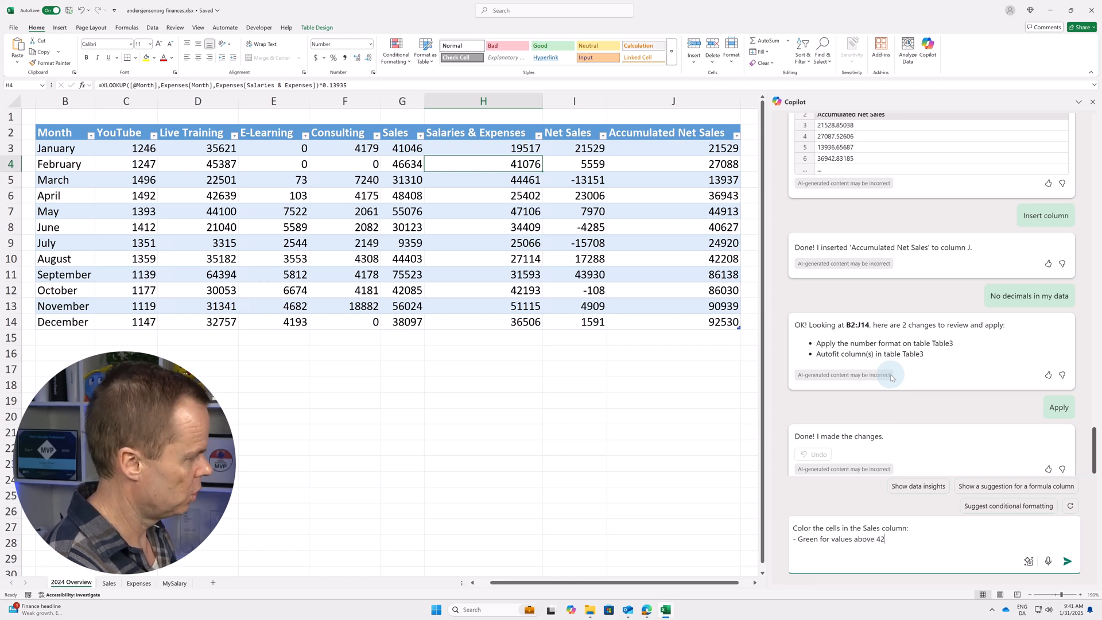
type("000")
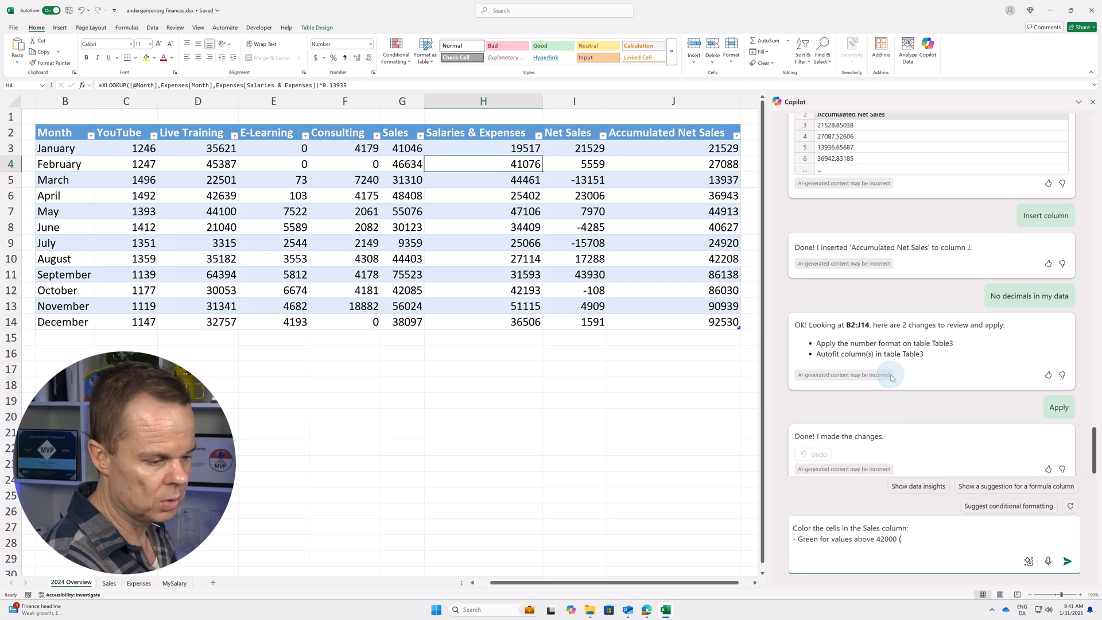
key("shift+Return")
type("- Yel")
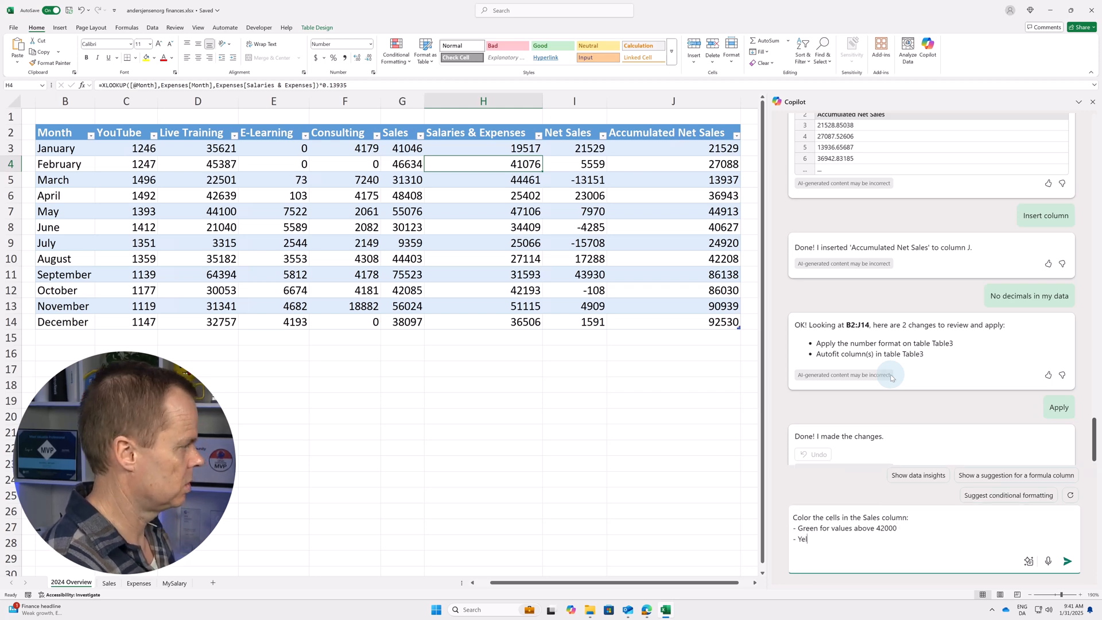
type("loe")
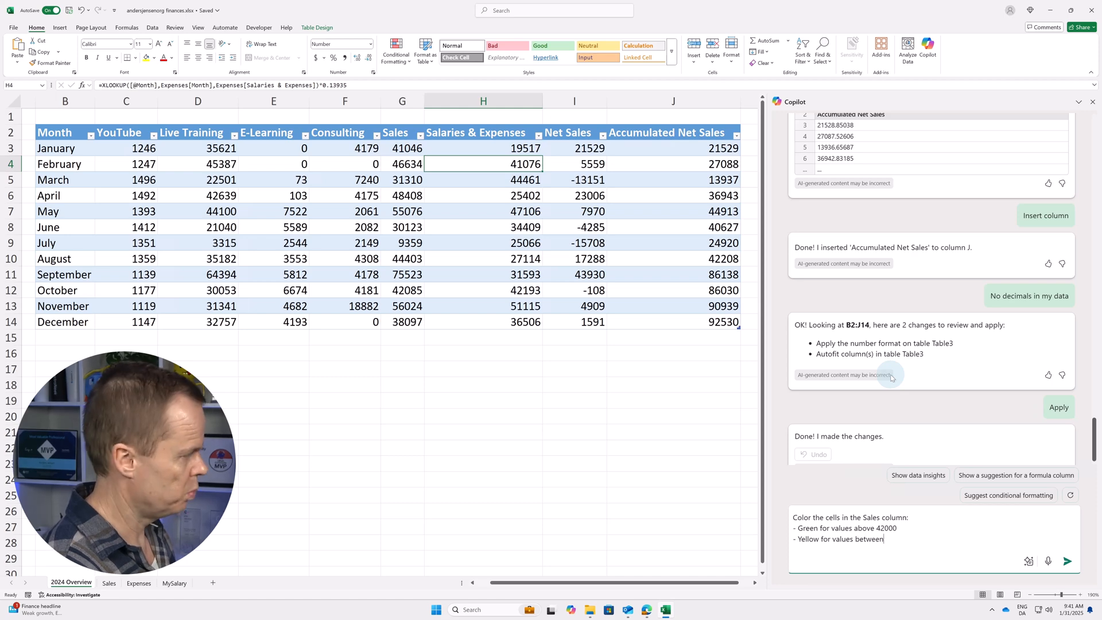
type("000 and 42000")
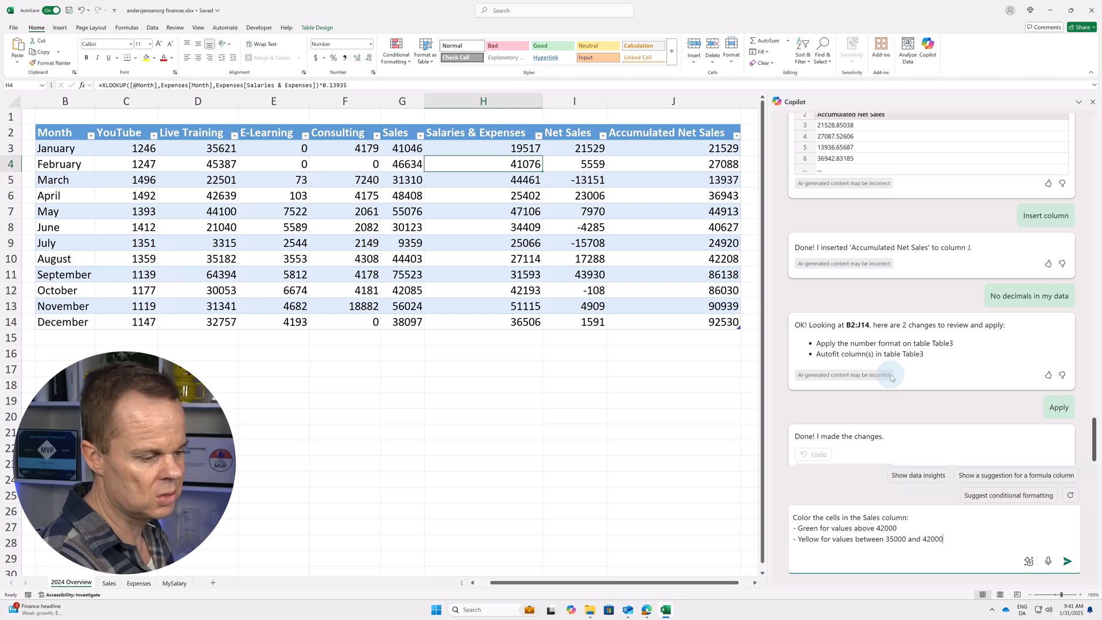
key("shift+Return")
type("- Re")
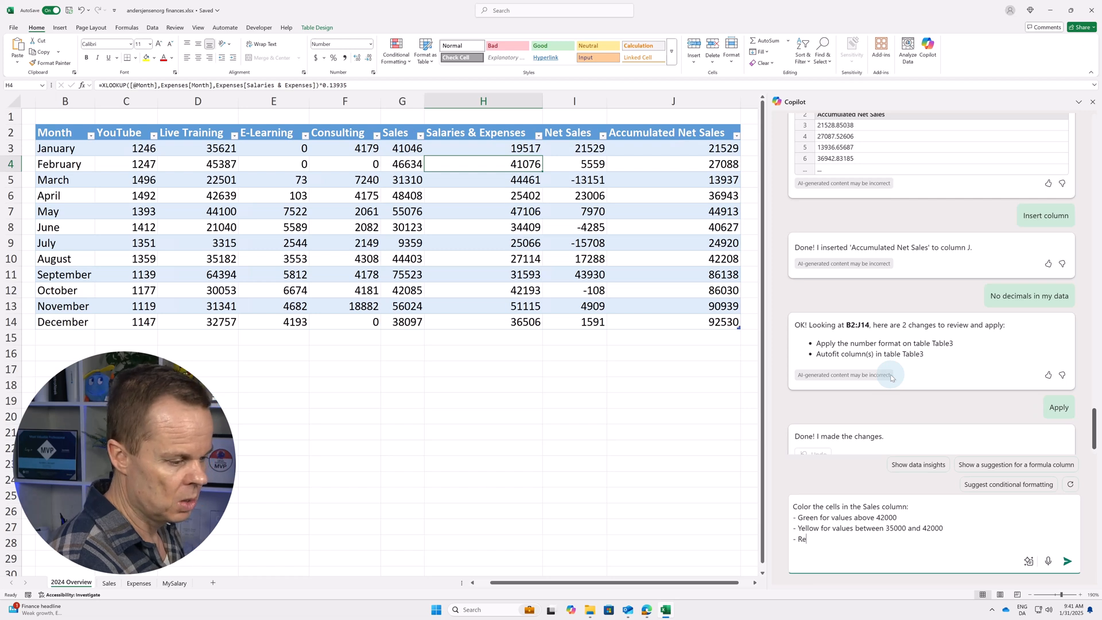
type("d for values")
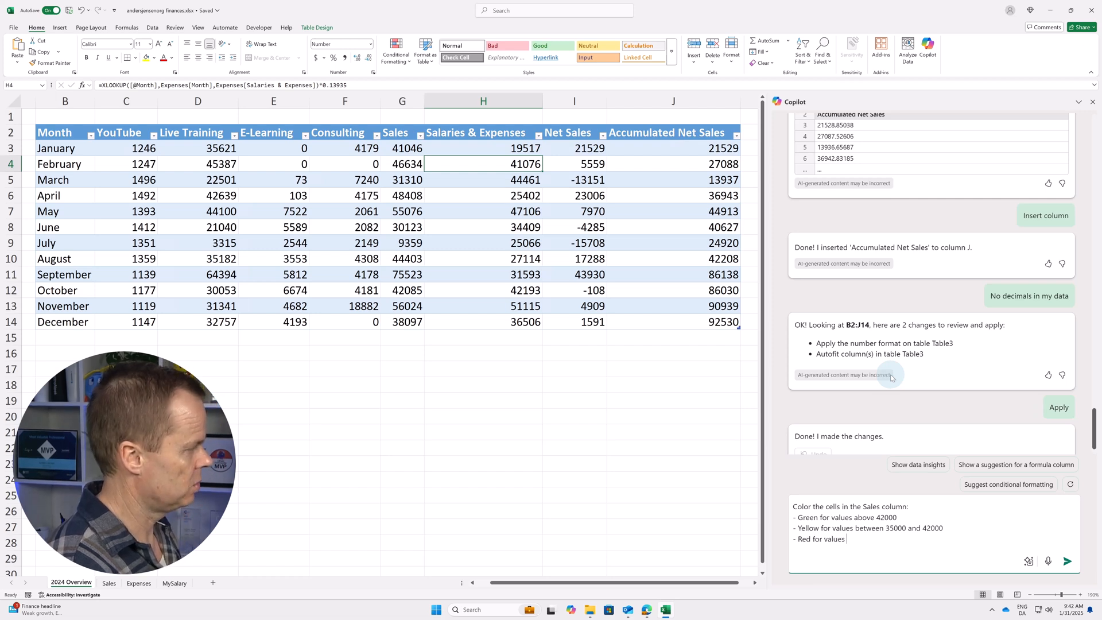
type(" below 35000")
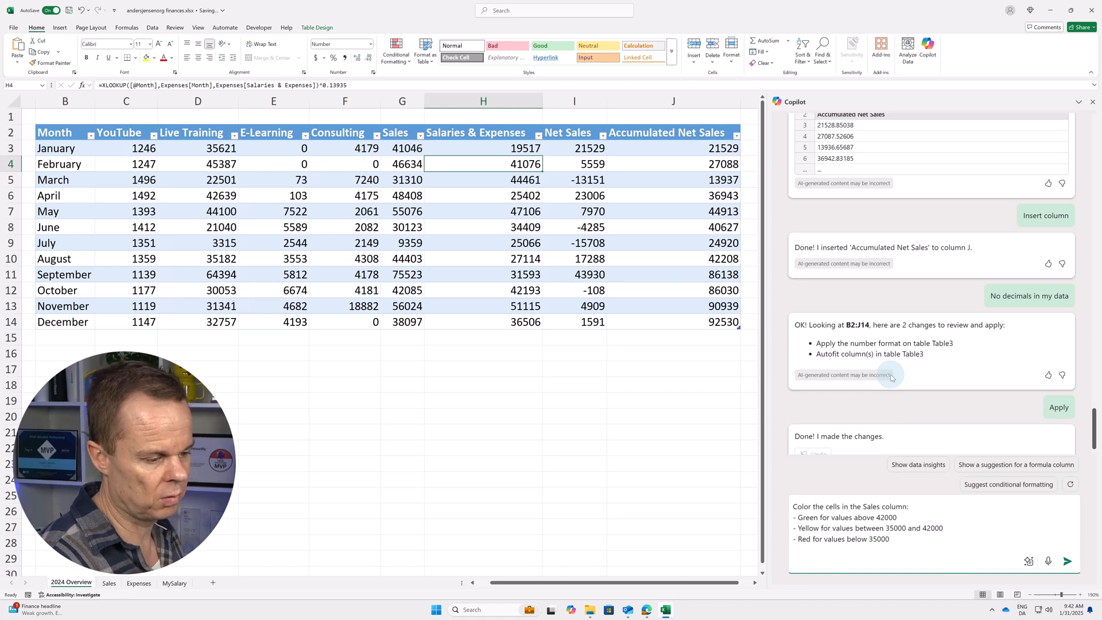
key("Return")
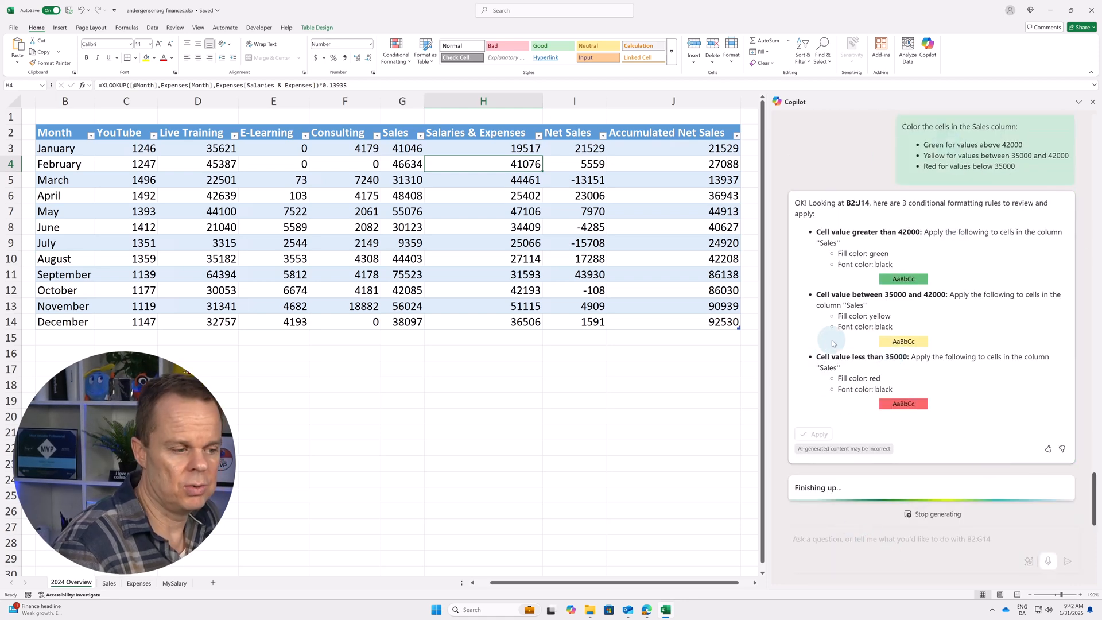
Apply the three colour rules, then check the March, May, June, September and December Sales colours.
left_click(819, 456)
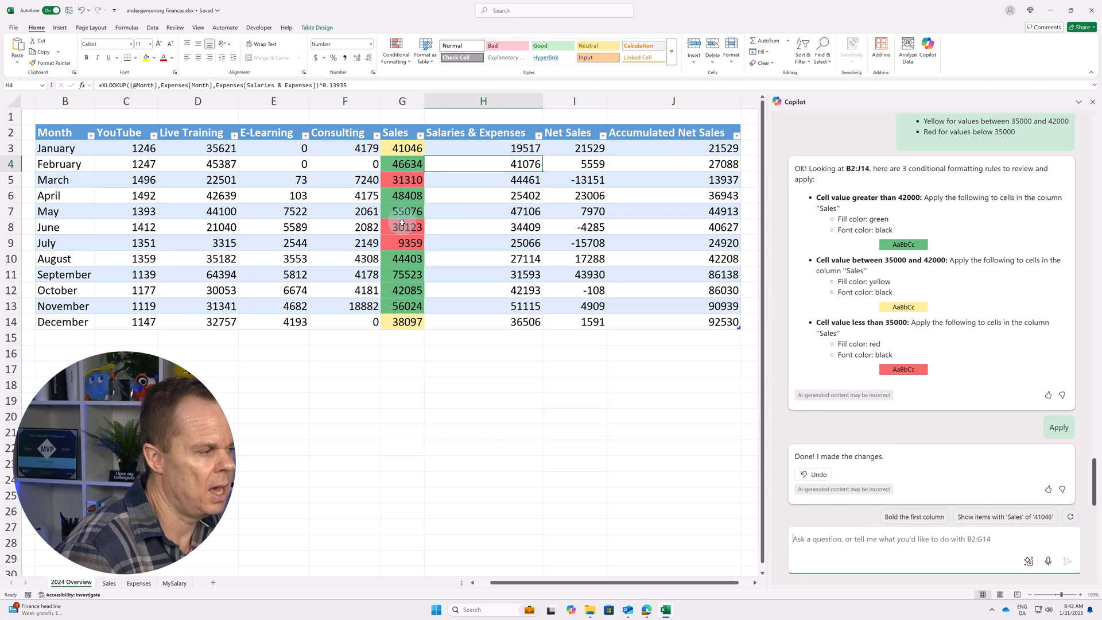
left_click(409, 182)
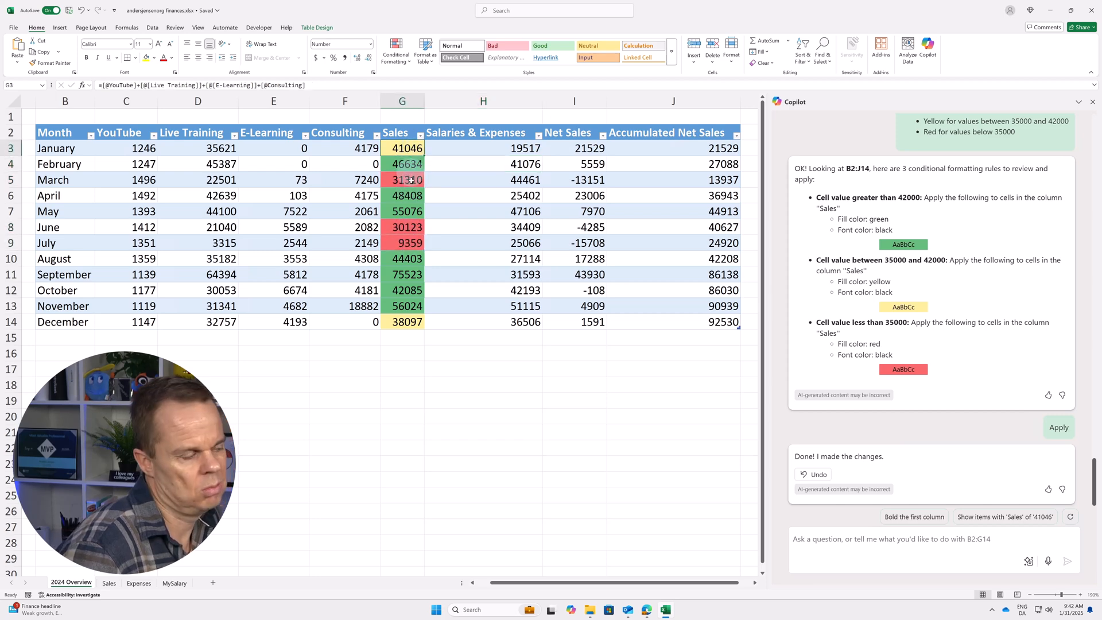
left_click(409, 322)
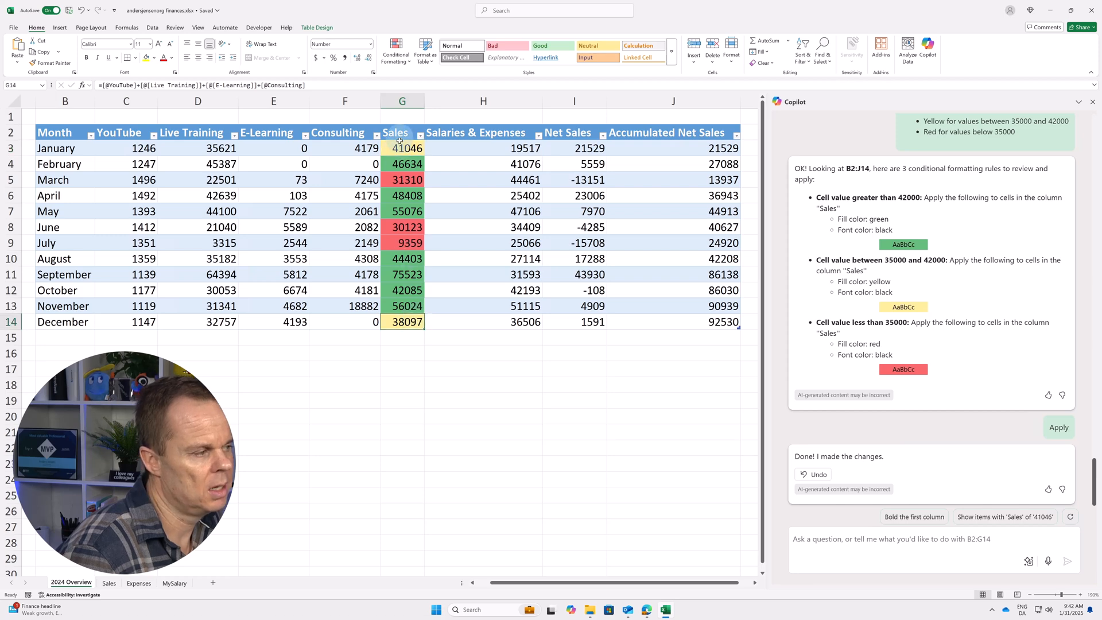
left_click(399, 167)
left_click(402, 212)
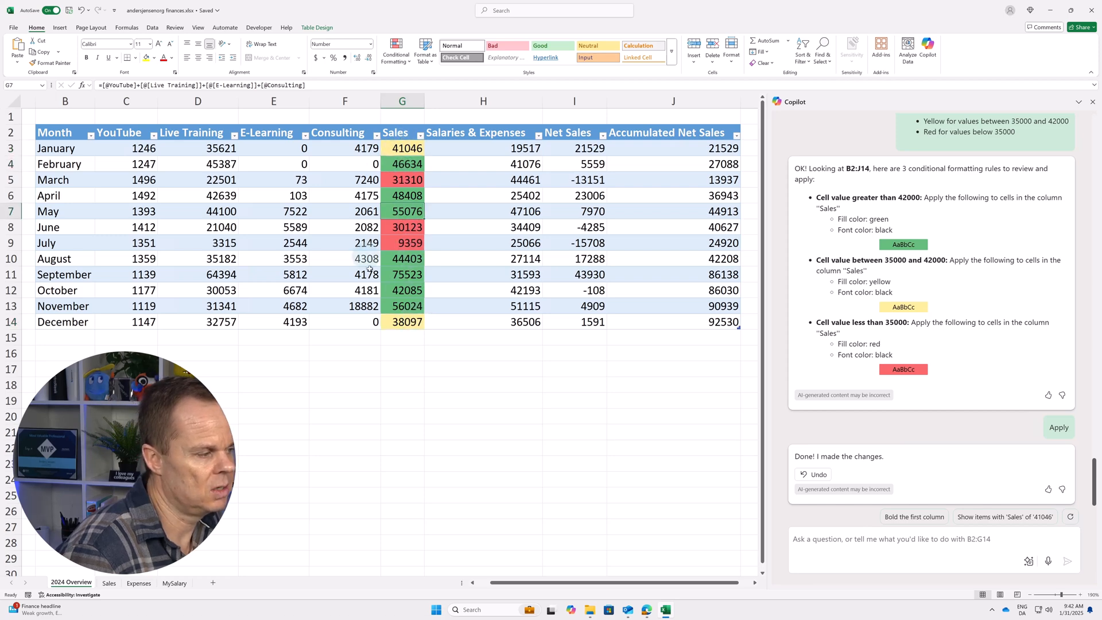
left_click(412, 276)
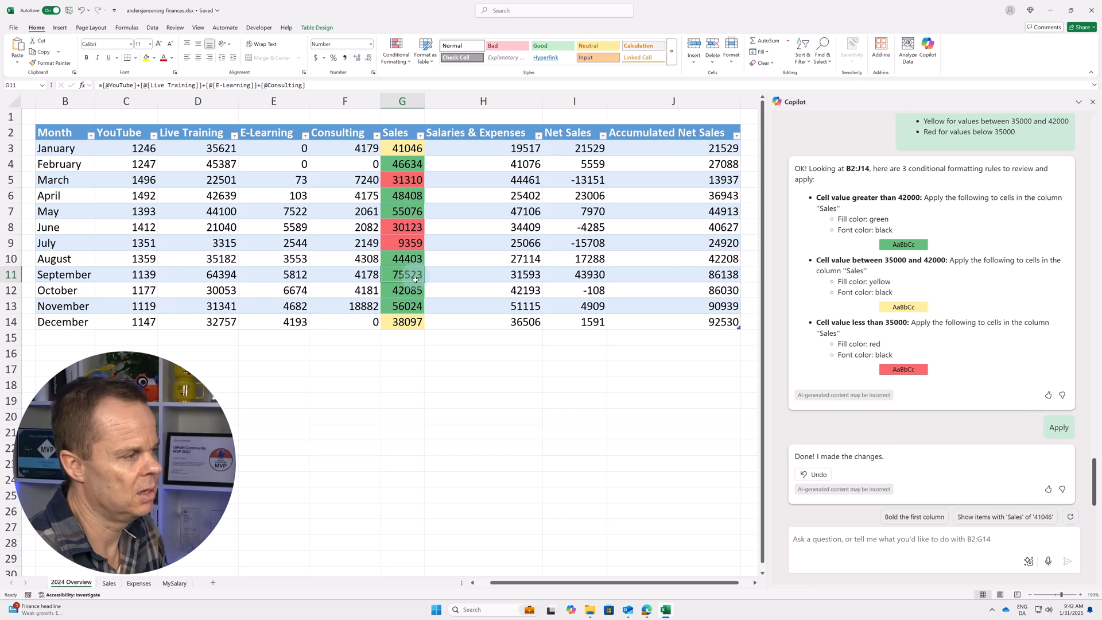
left_click(412, 244)
left_click(416, 229)
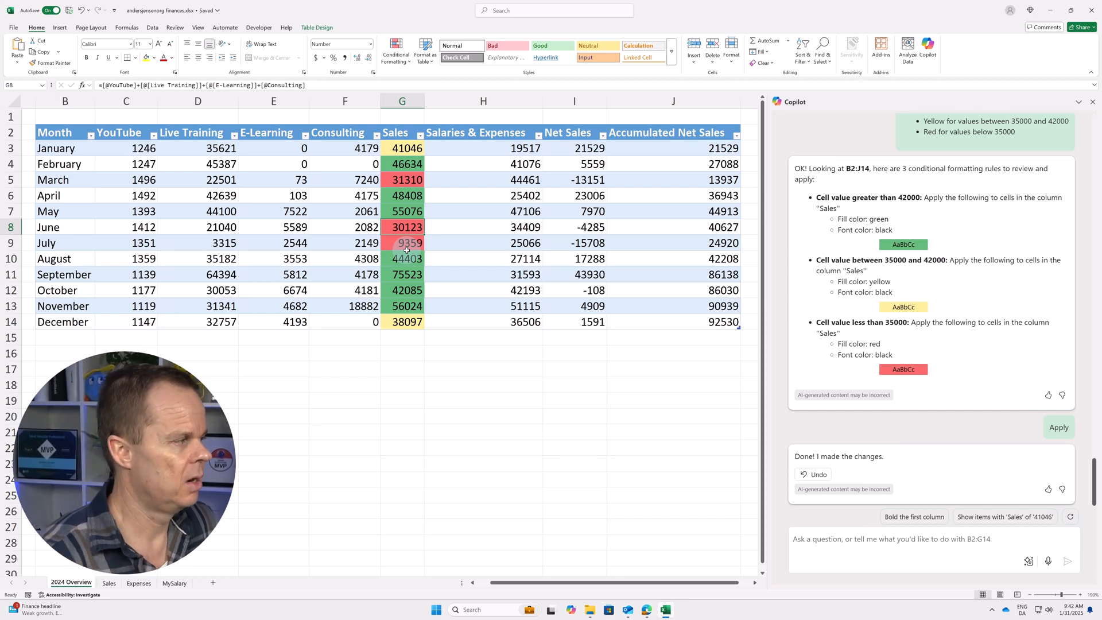
left_click(415, 182)
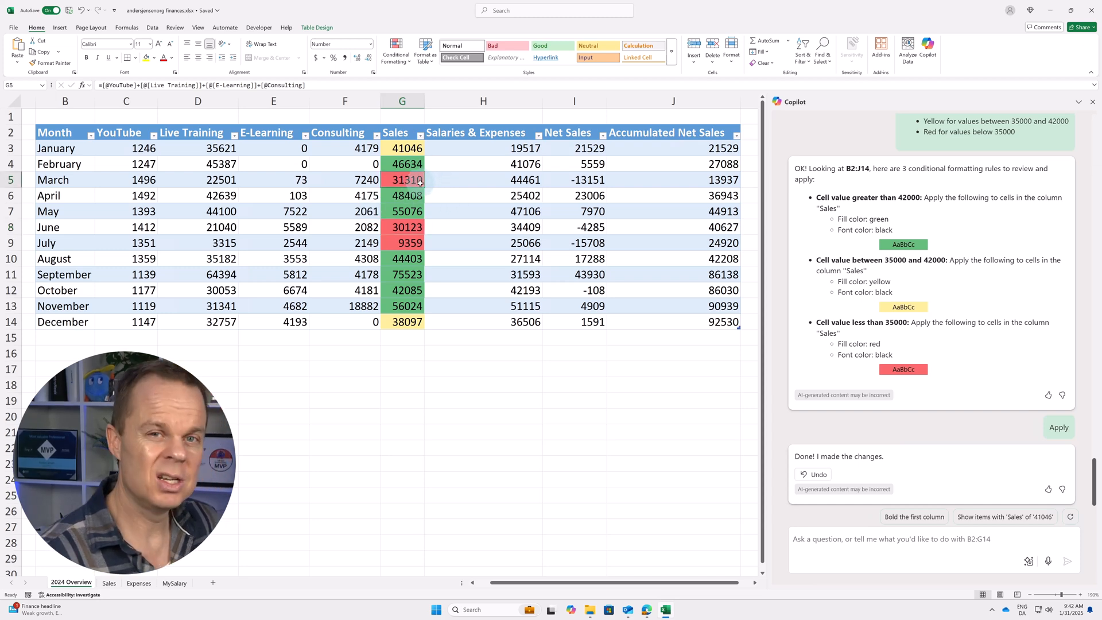
left_click(420, 148)
key("ctrl+Down")
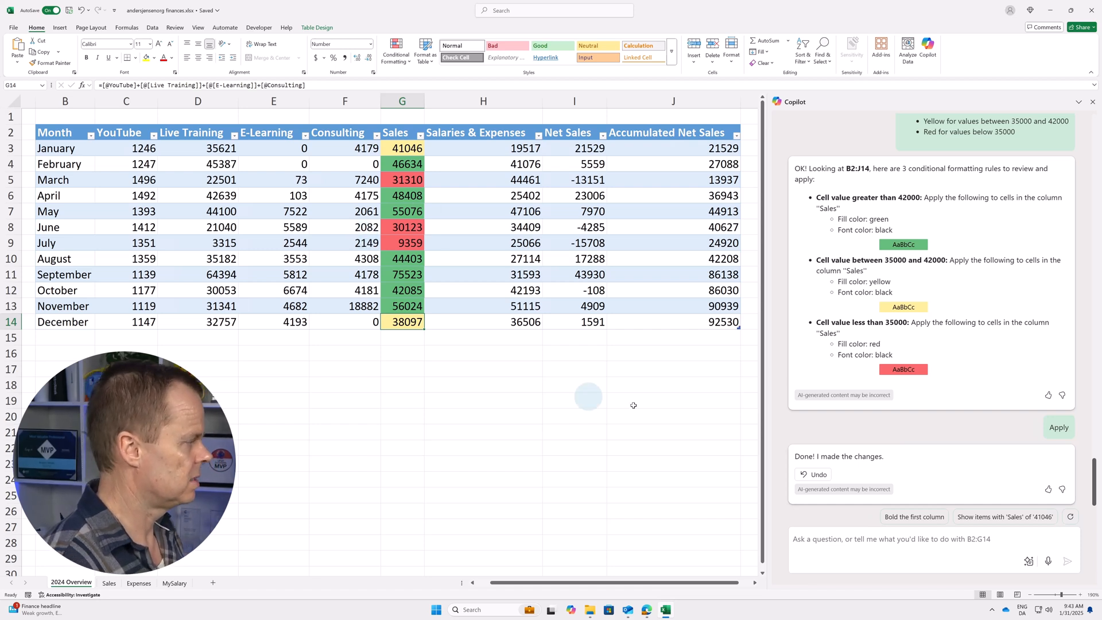
Ask Copilot to 'Bold the top 25% of values in the Net sales column' and apply the rule.
left_click(834, 540)
type("Bold the top 25%")
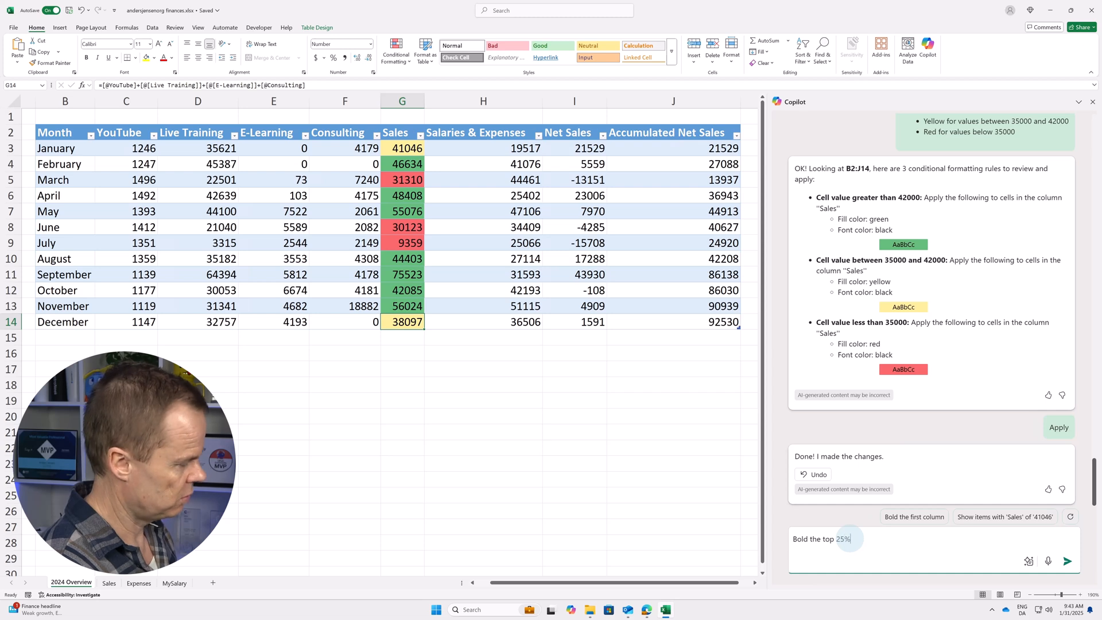
type(" of values in the Net sales column")
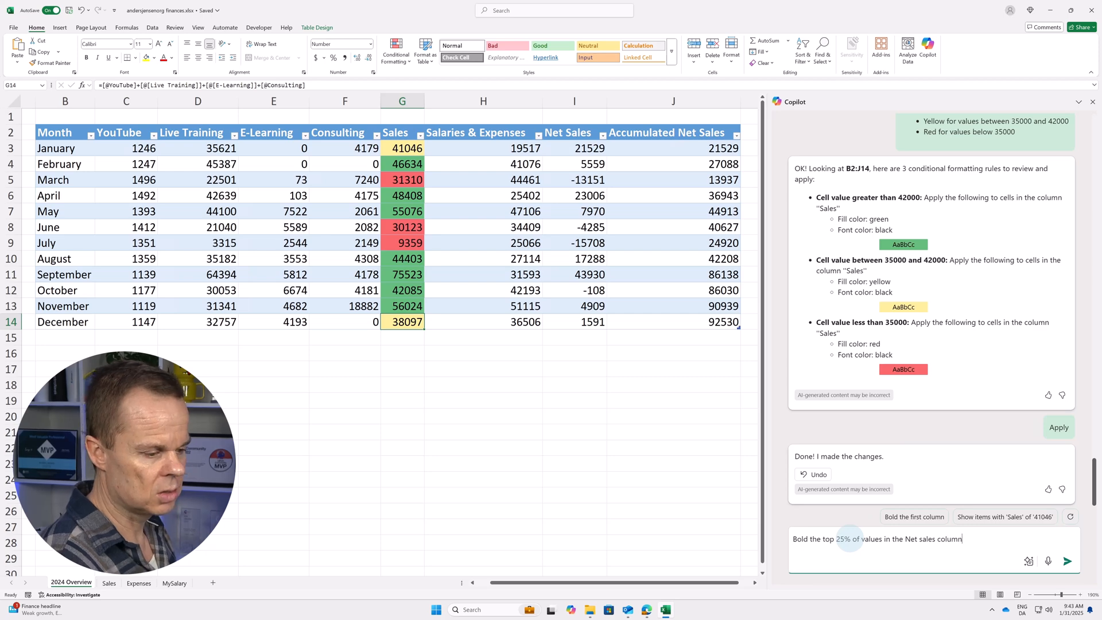
key("Return")
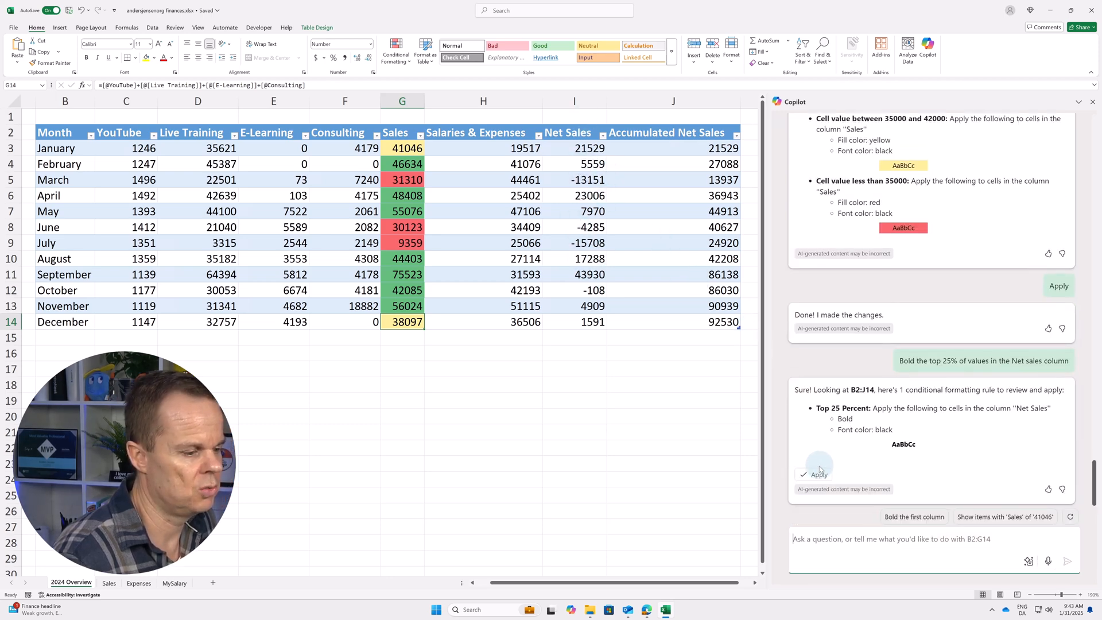
left_click(821, 477)
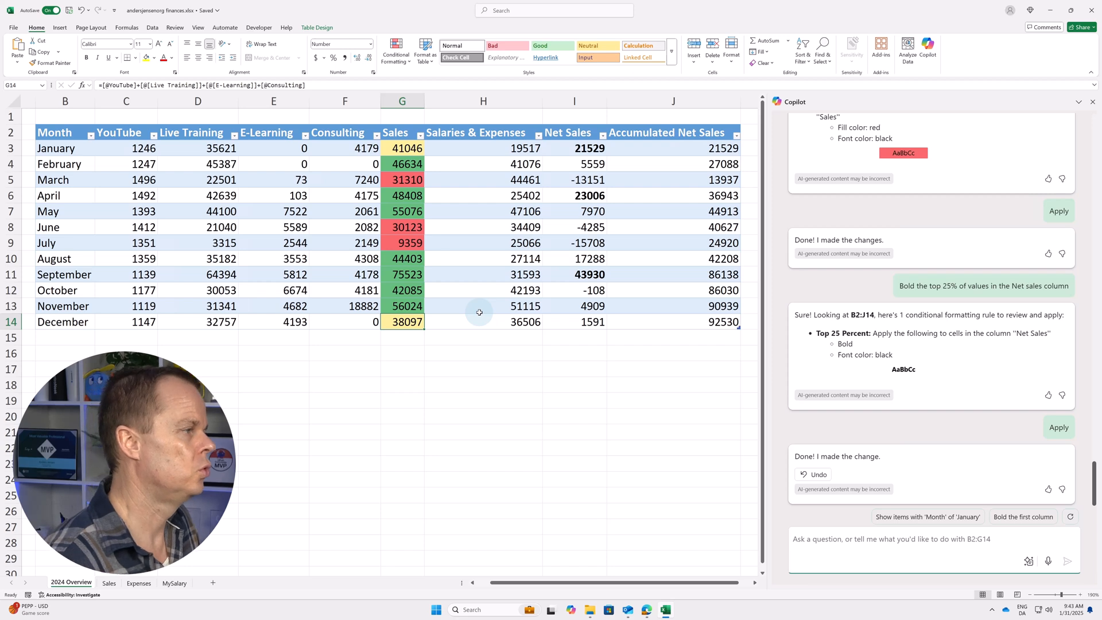
left_click(393, 65)
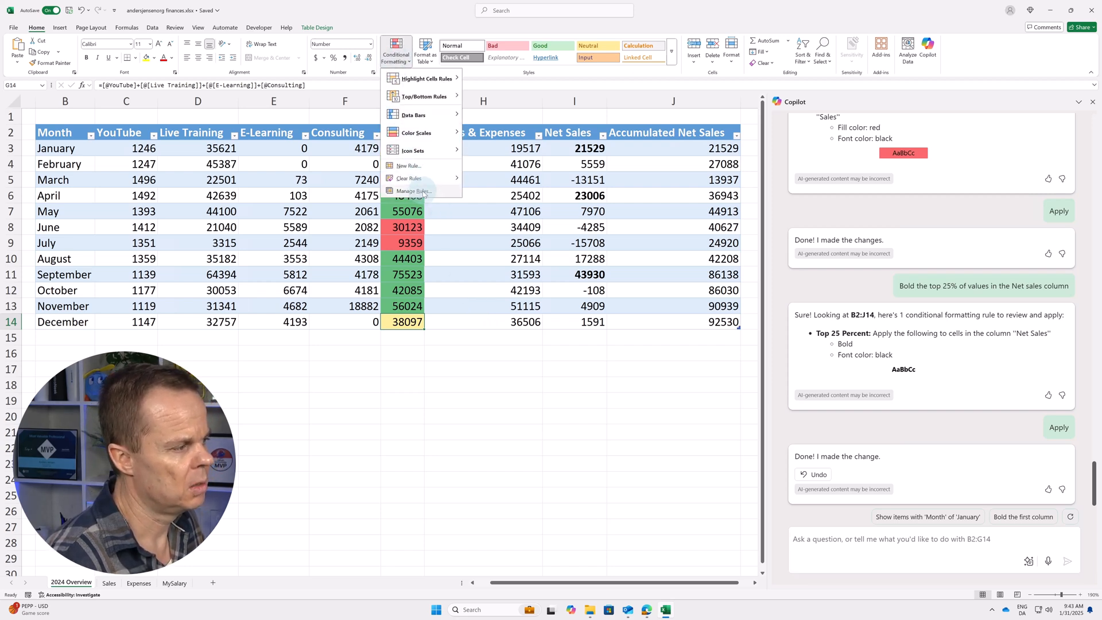
left_click(426, 194)
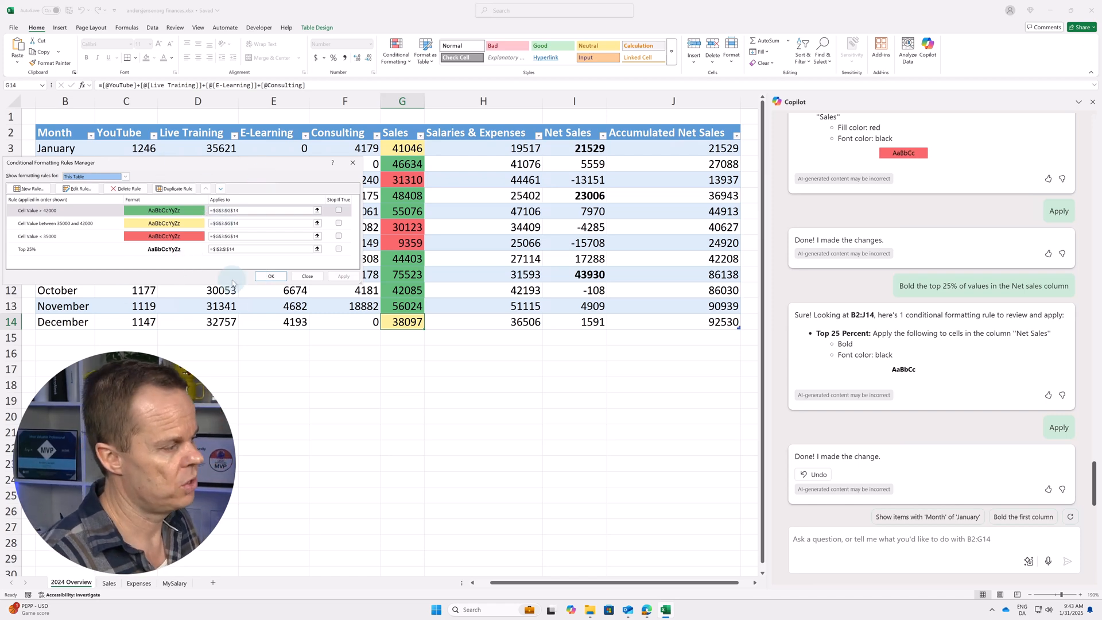
left_click(306, 277)
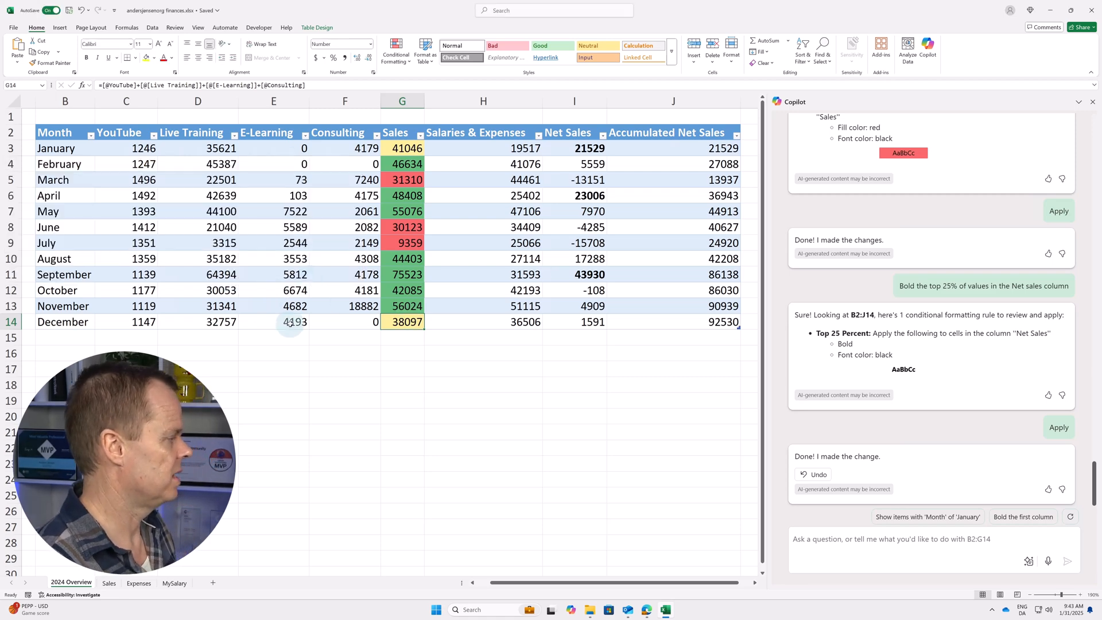
scroll(223, 374, "down", 1)
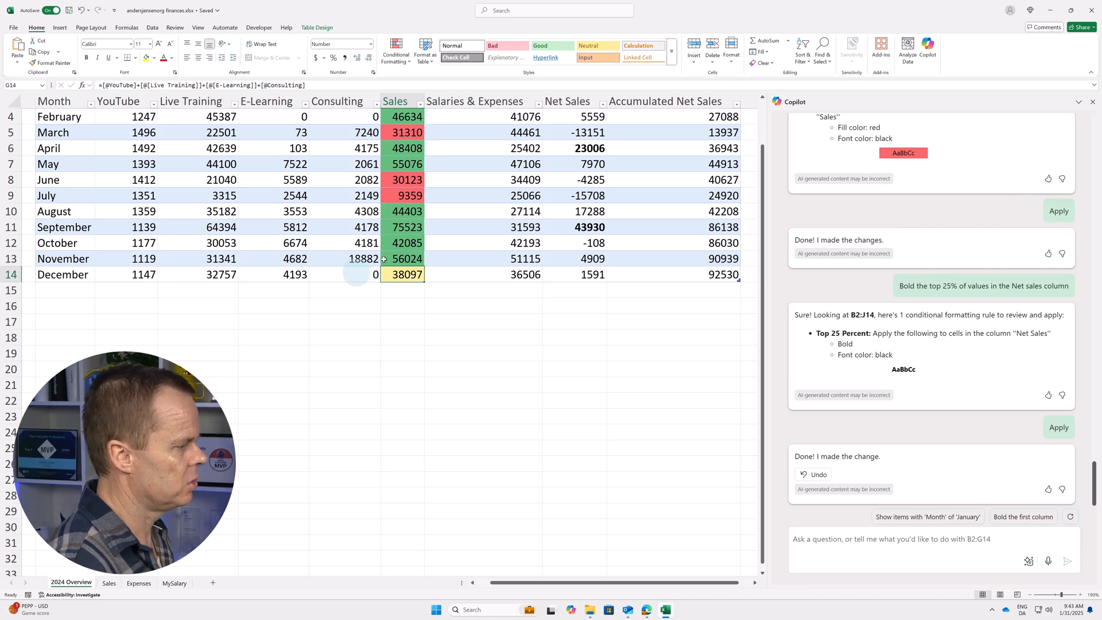
scroll(246, 283, "up", 1)
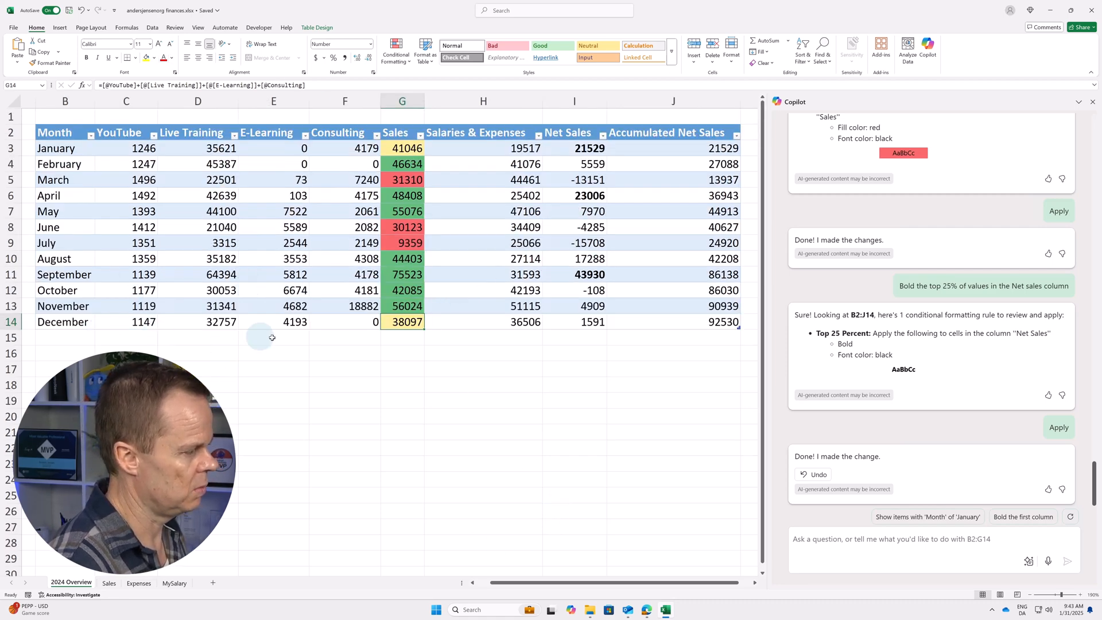
left_click_drag(507, 584, 493, 586)
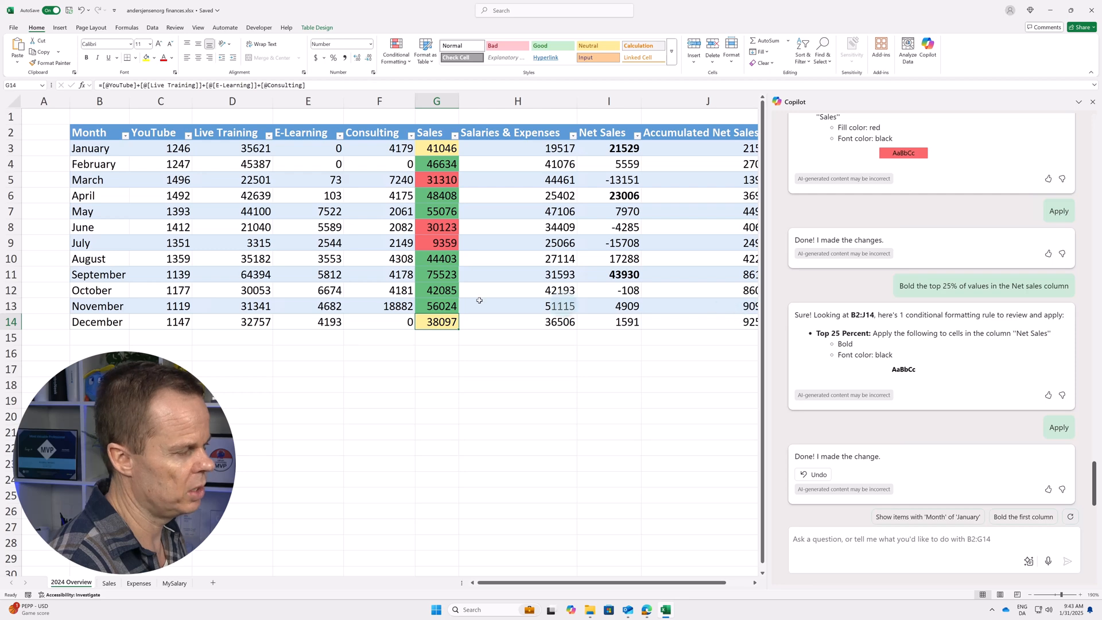
Ask Copilot to 'Sum each column except columns B and J' and insert the totals as row 15.
left_click(839, 543)
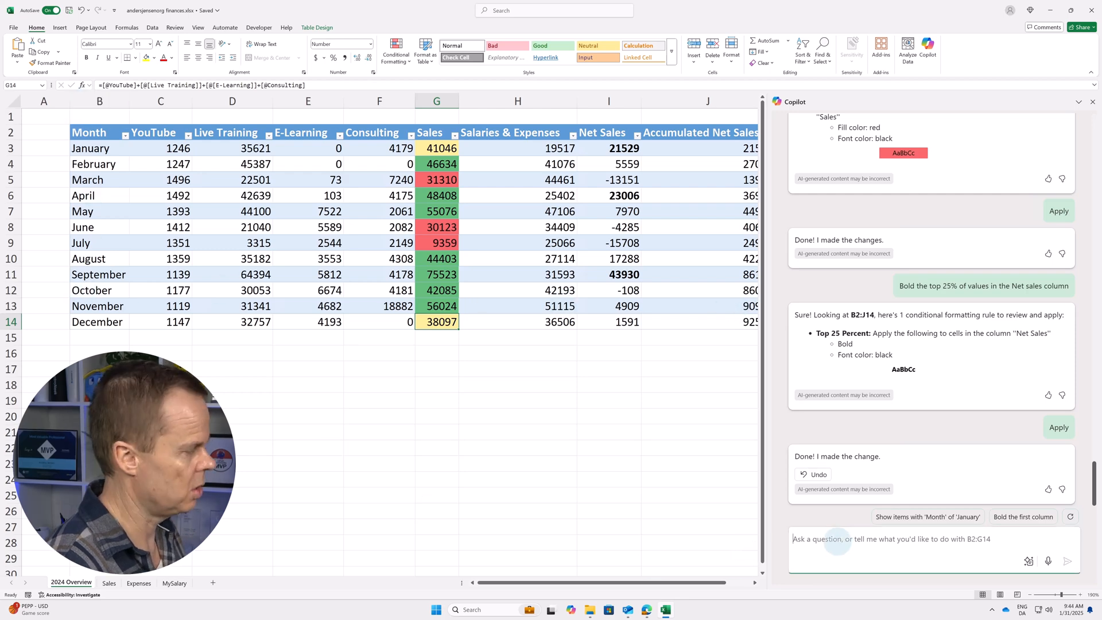
type("Sum")
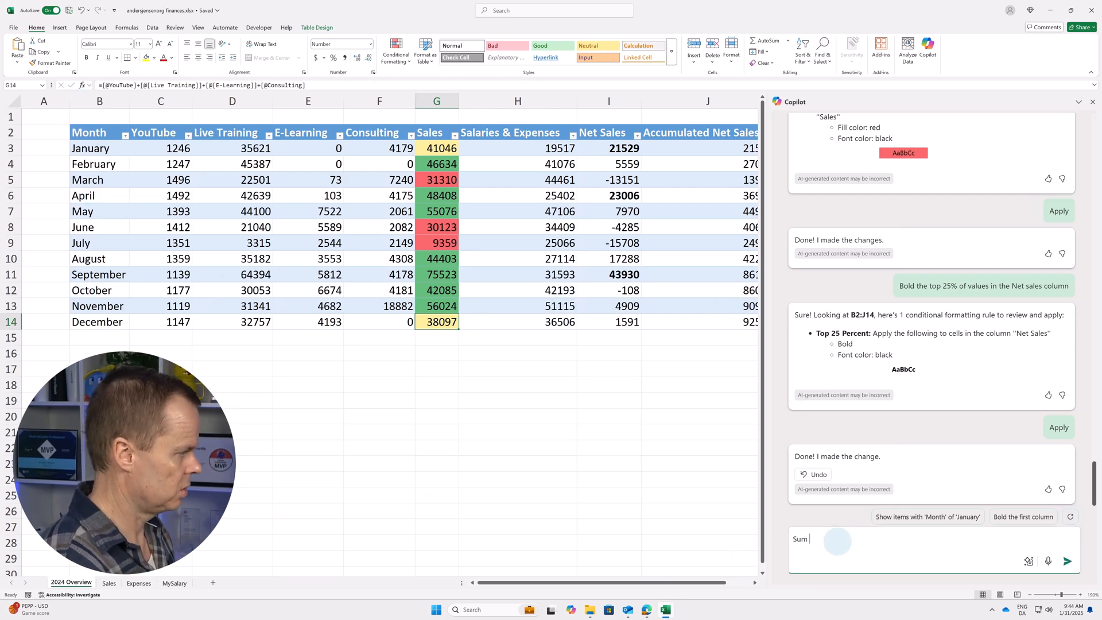
type(" each col")
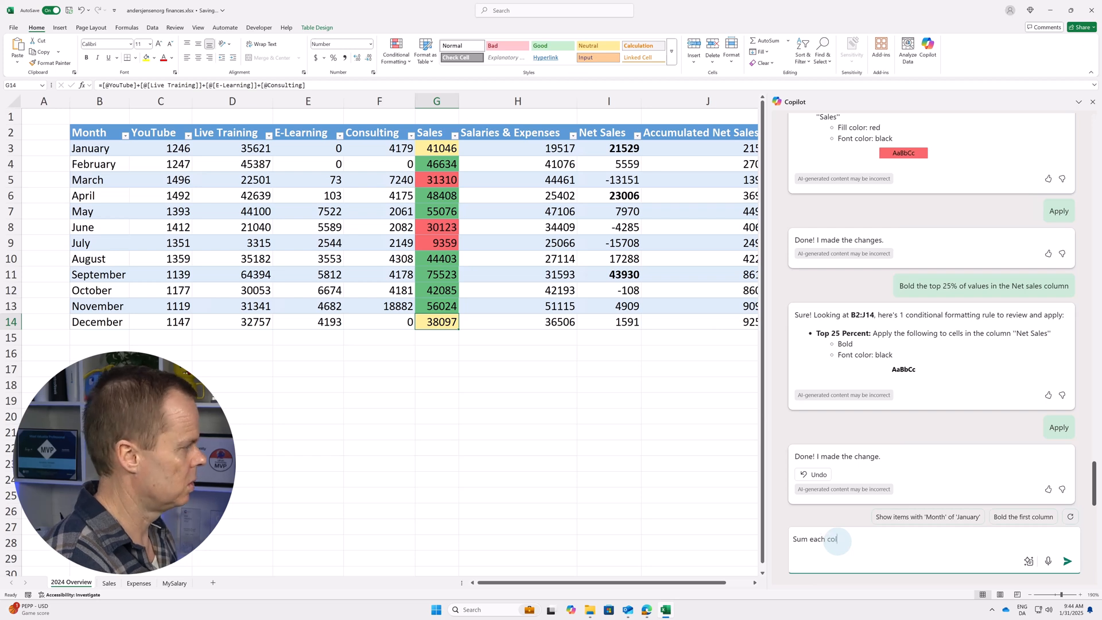
type("umn exccep")
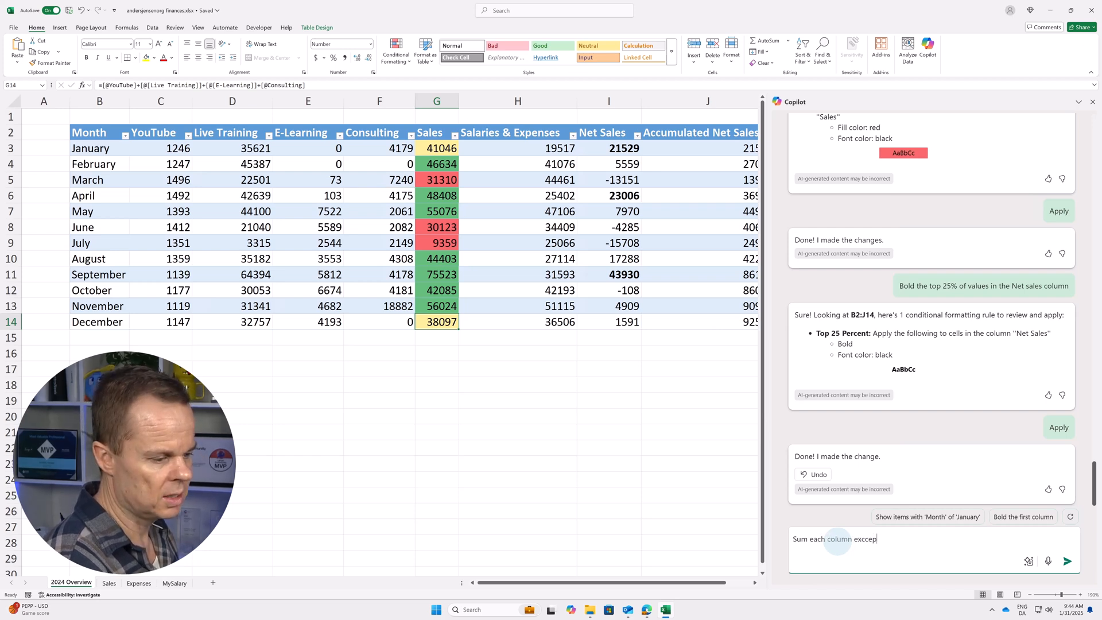
type("cept c")
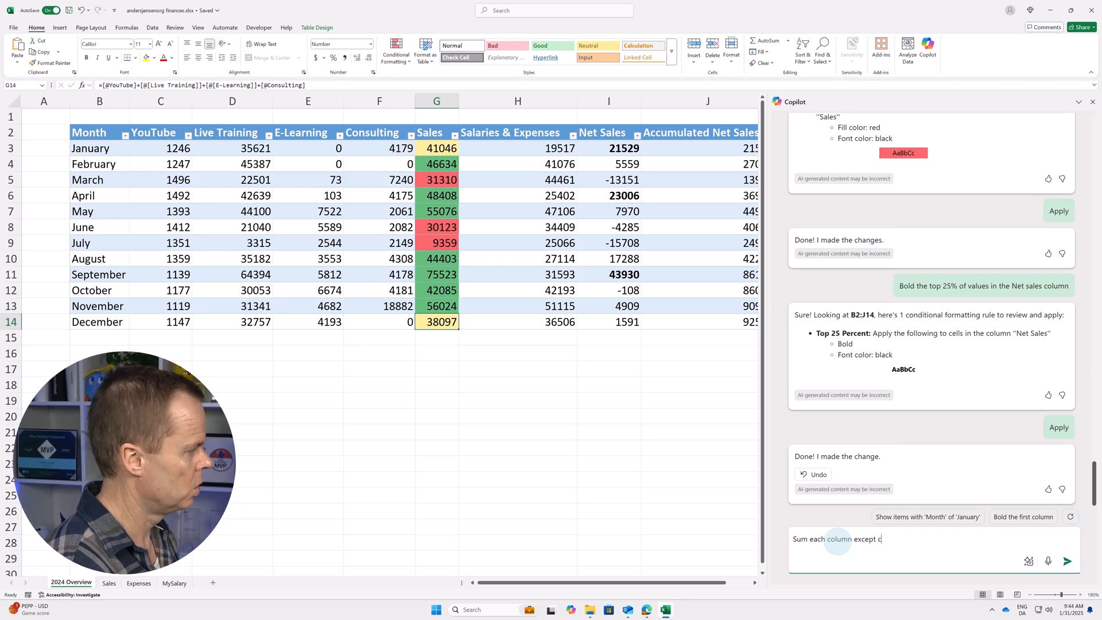
type("olumns B")
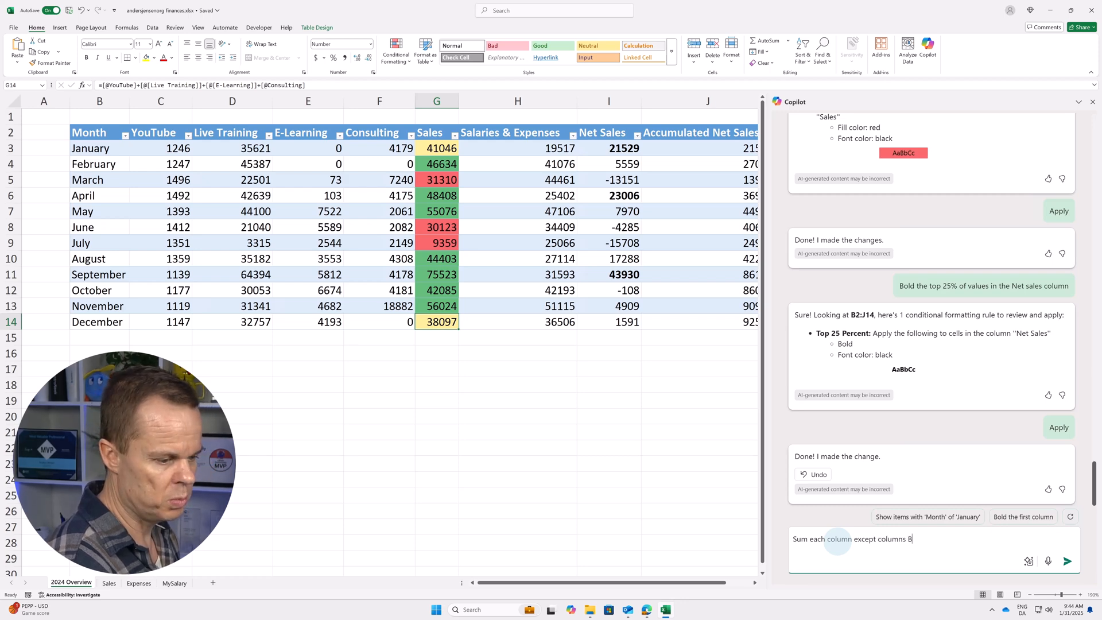
type(" and J")
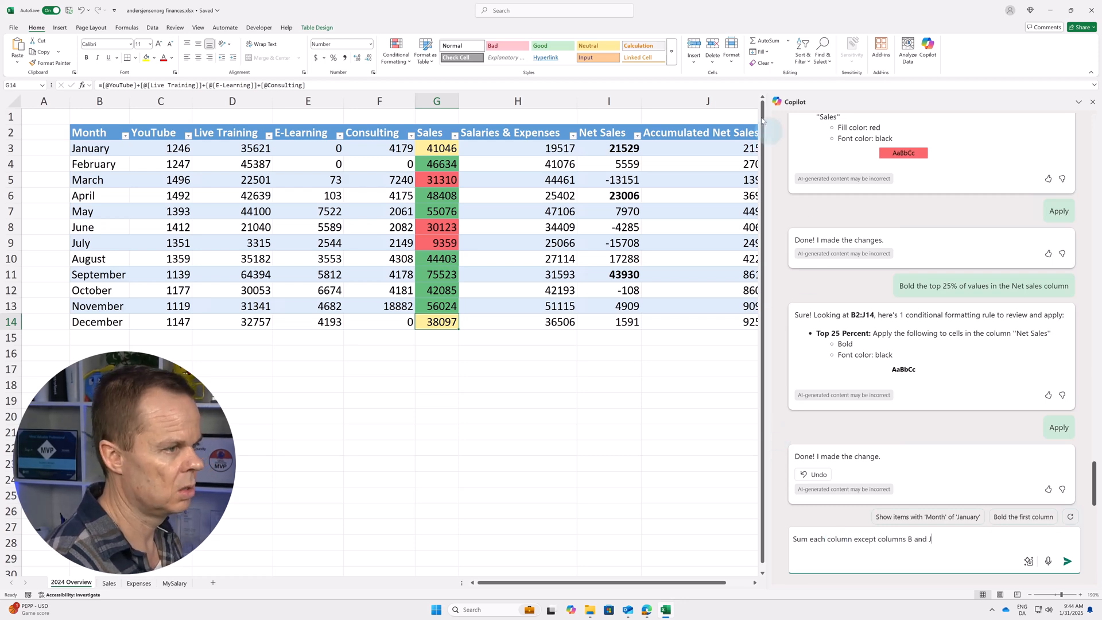
left_click(1067, 561)
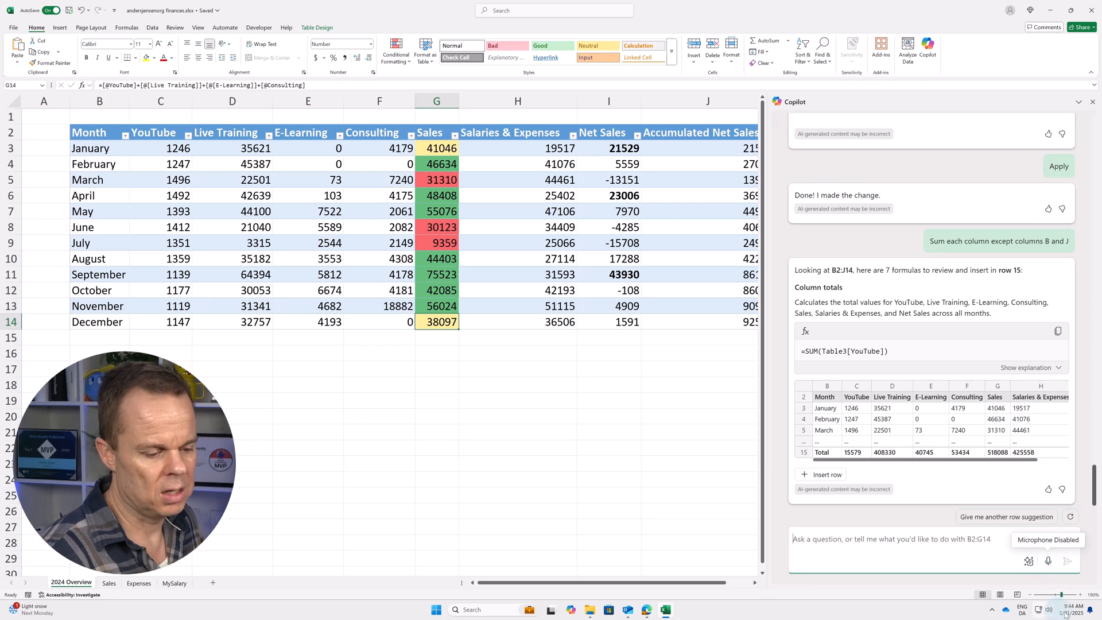
left_click(830, 476)
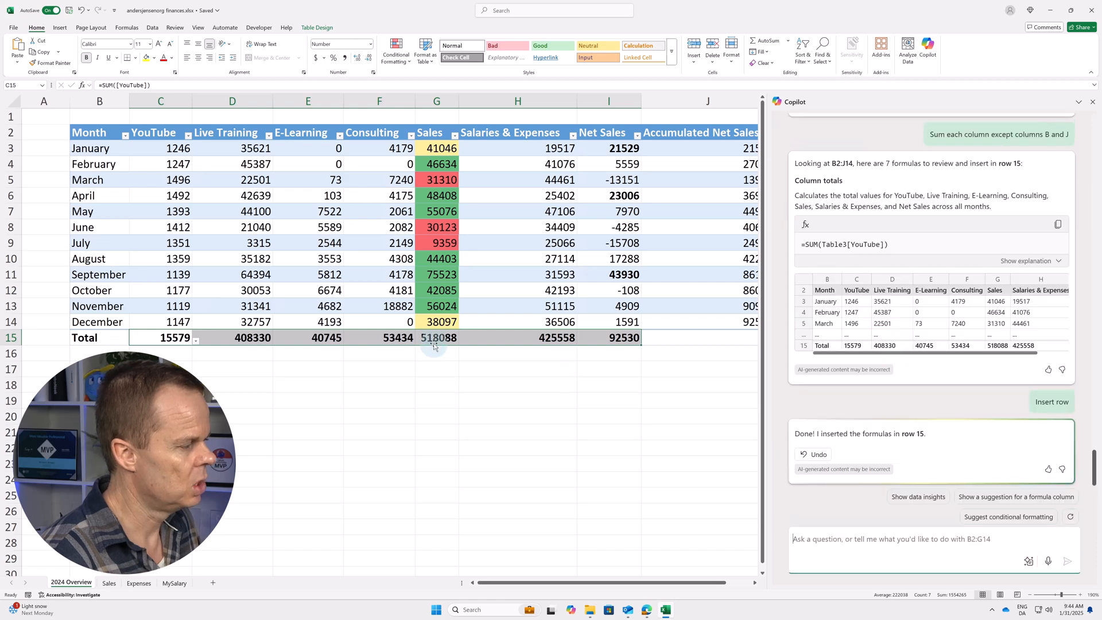
left_click(247, 338)
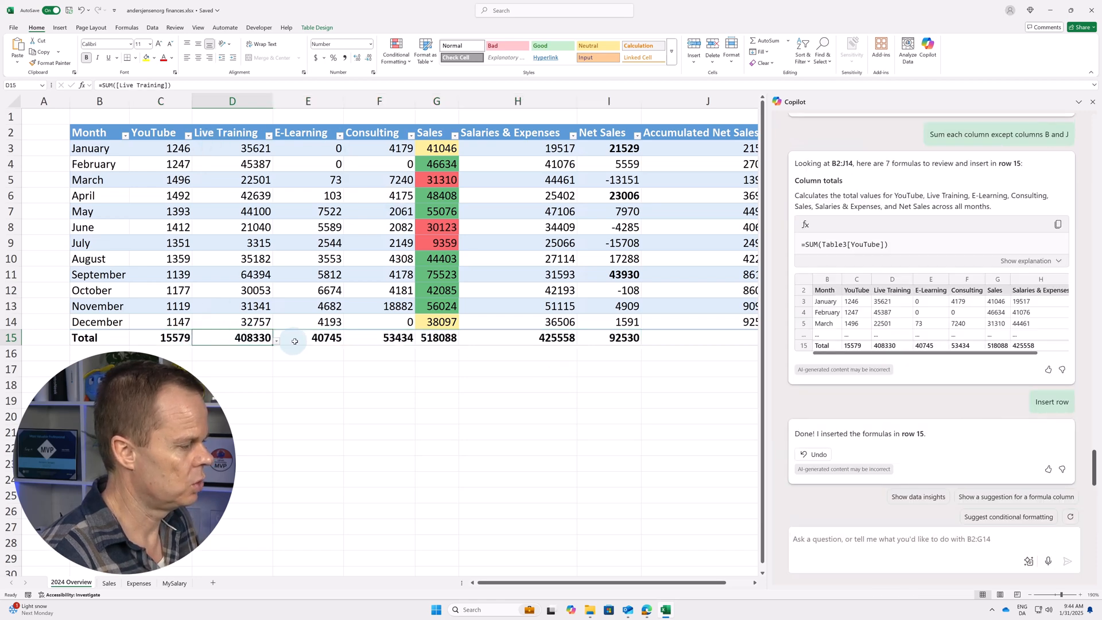
left_click(295, 341)
left_click(399, 342)
left_click(442, 341)
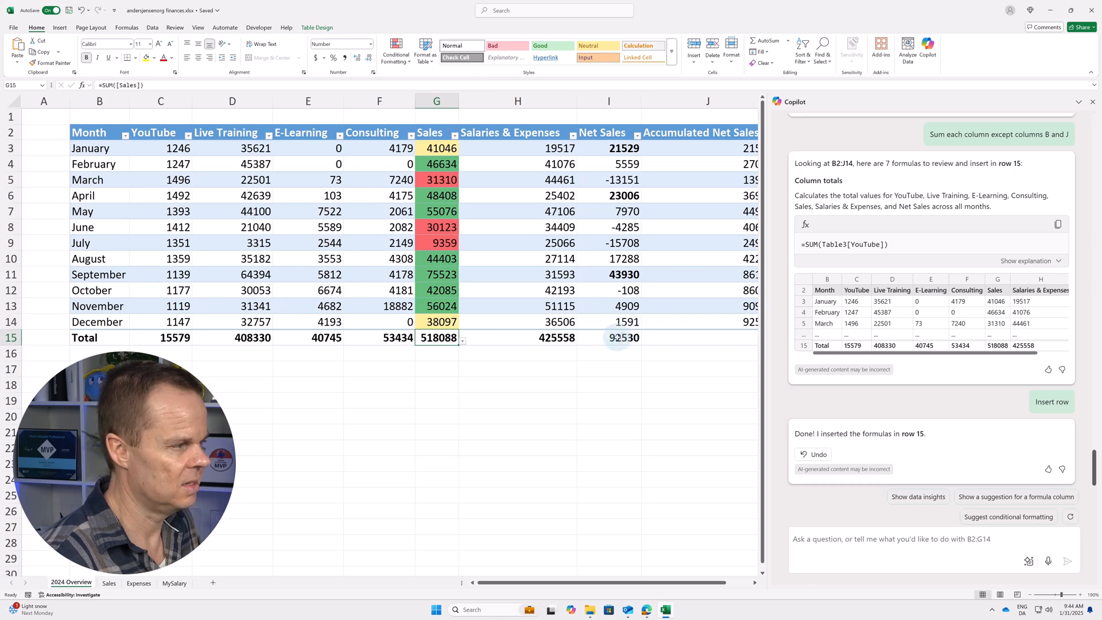
left_click(618, 339)
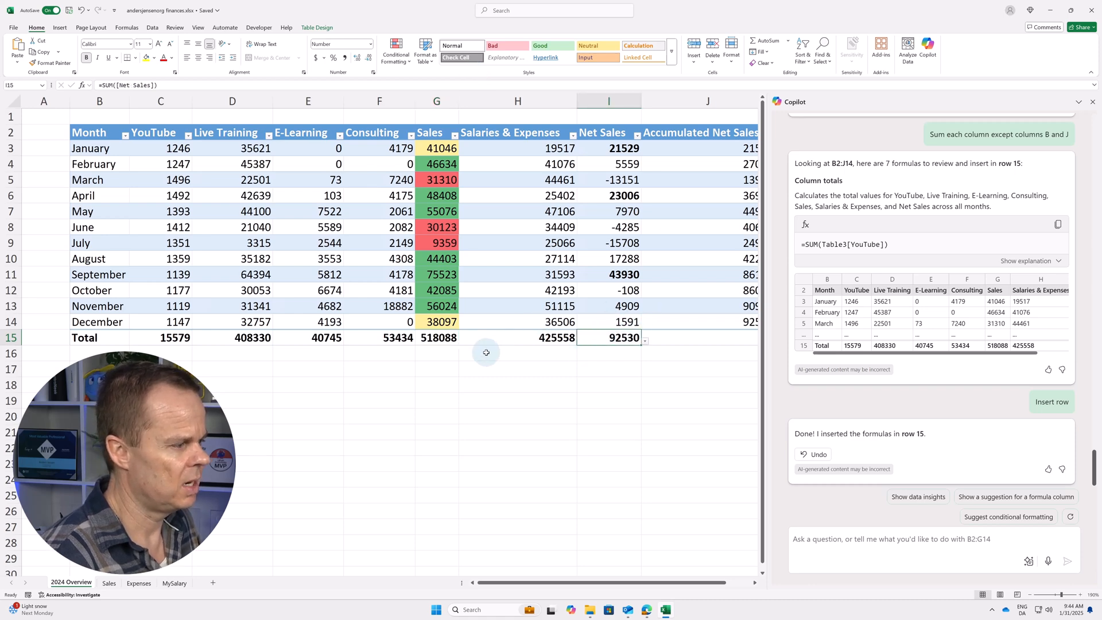
left_click(442, 340)
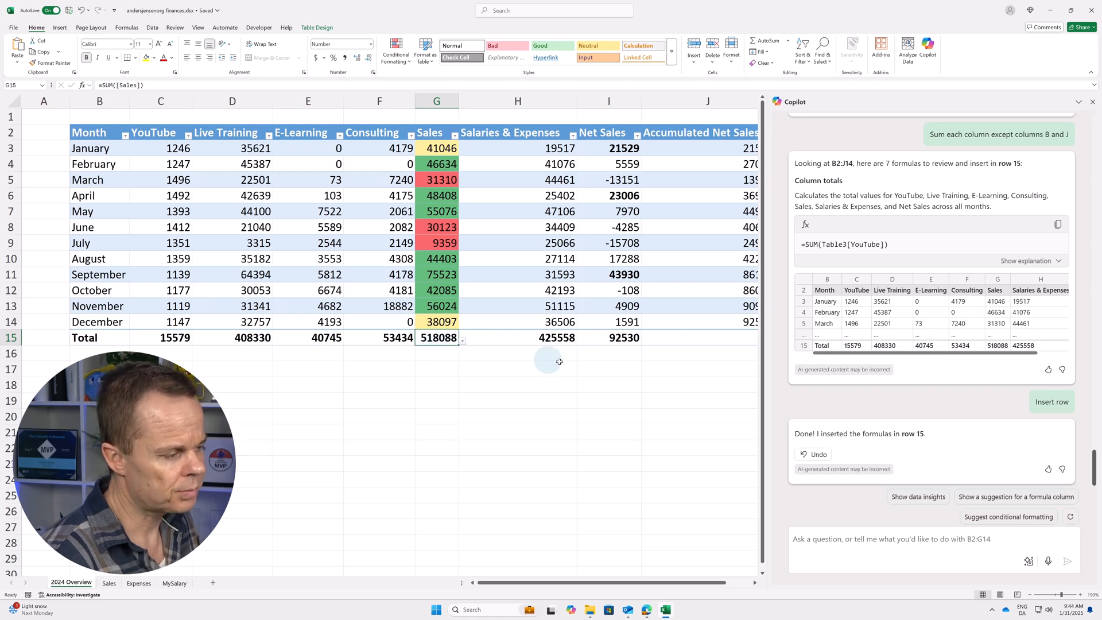
left_click(560, 342)
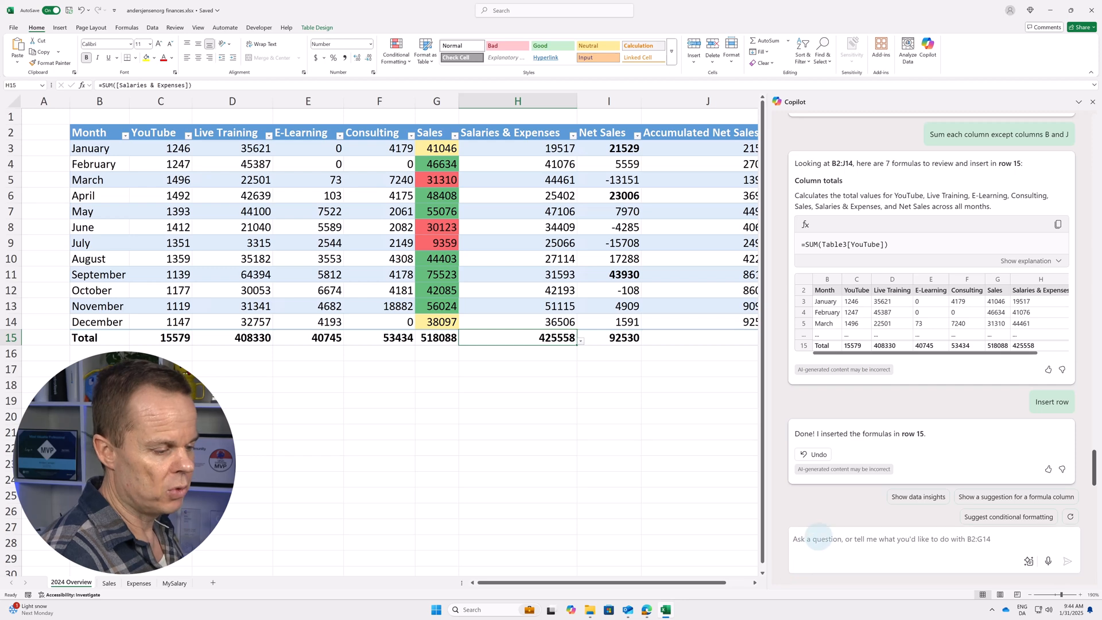
left_click(827, 547)
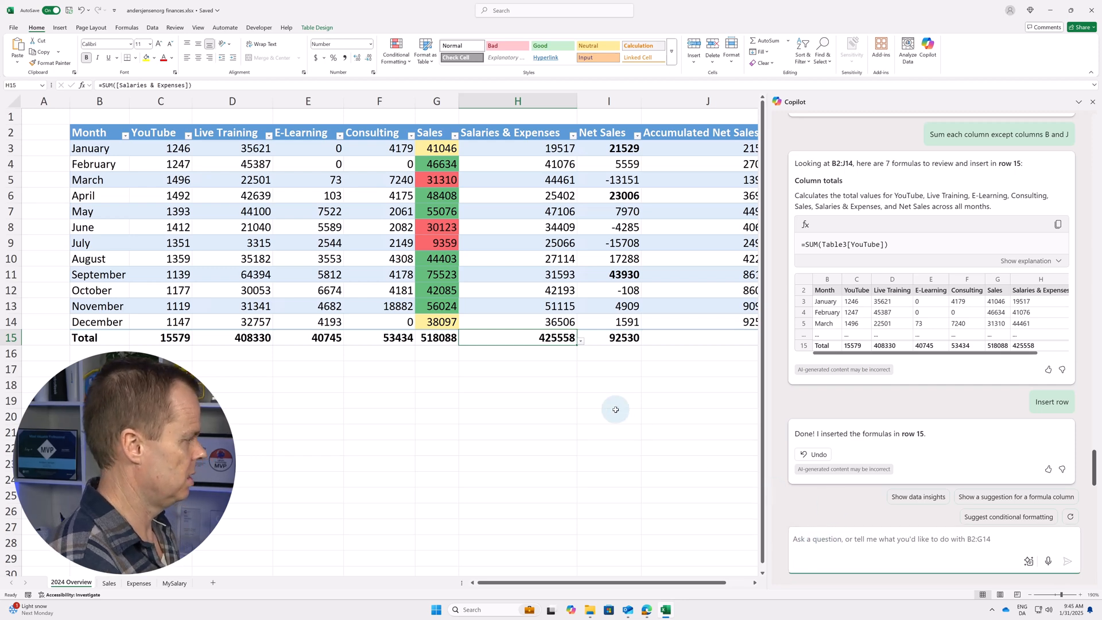
Replace the draft with the pasted prompt, drop its sorting sentence, and send 'Show the Net Sales by month'.
type("Sh")
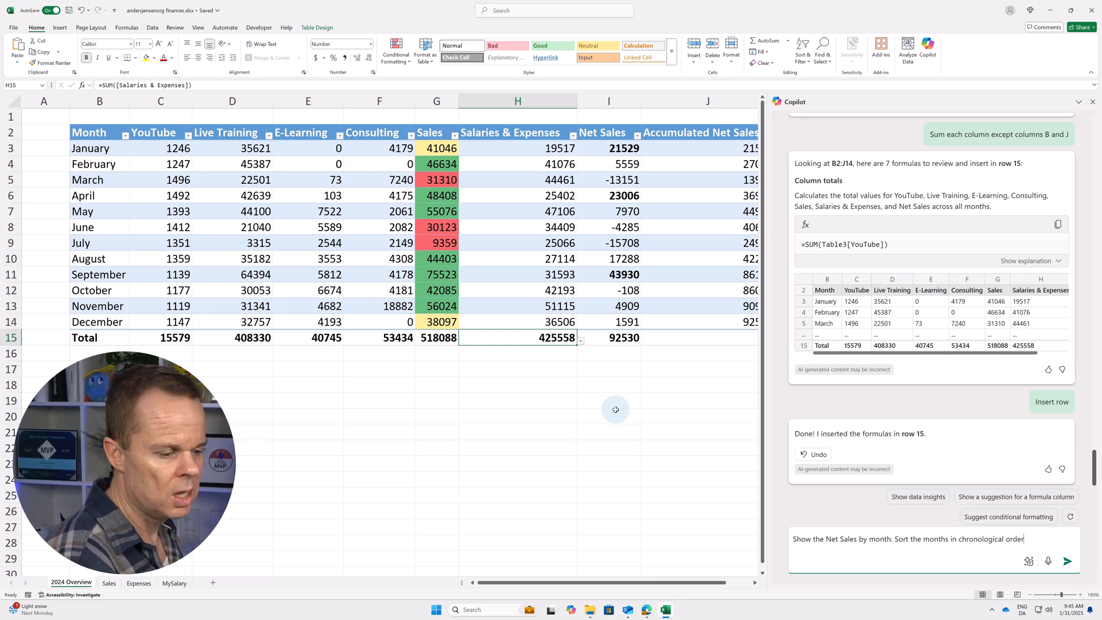
triple_click(1049, 547)
key("ctrl+c")
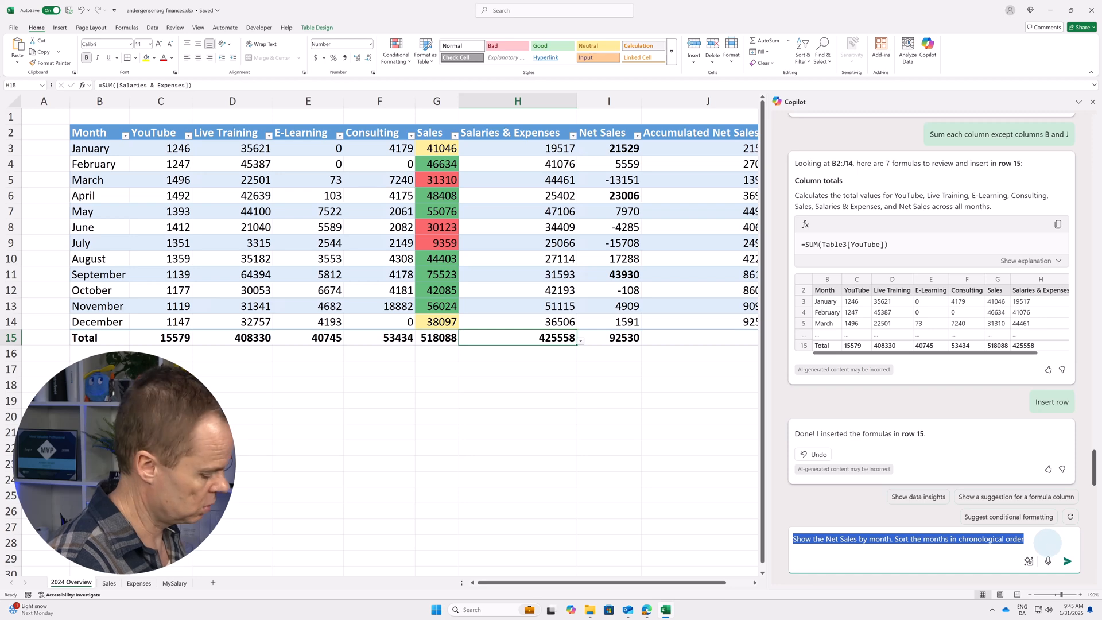
key("BackSpace")
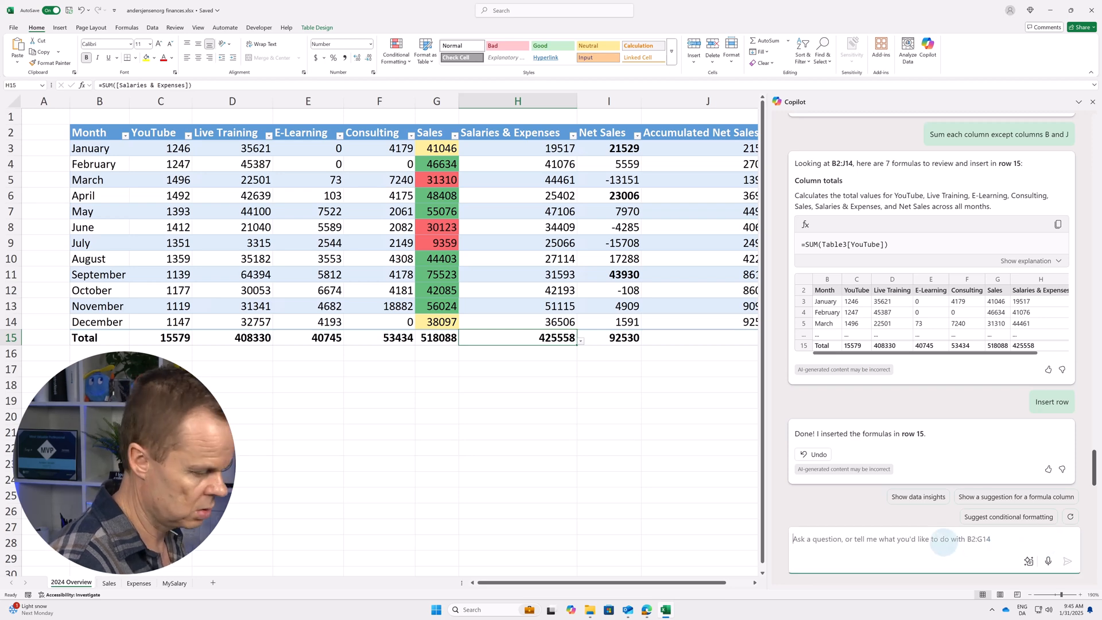
key("ctrl+v")
left_click_drag(894, 541, 1030, 547)
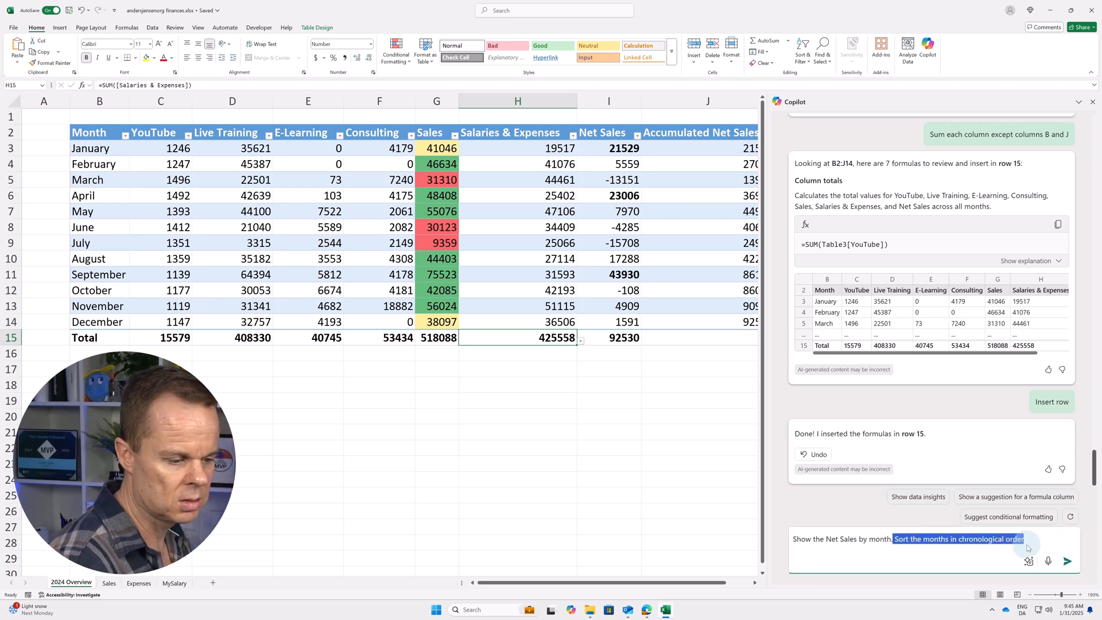
key("BackSpace")
key("Return")
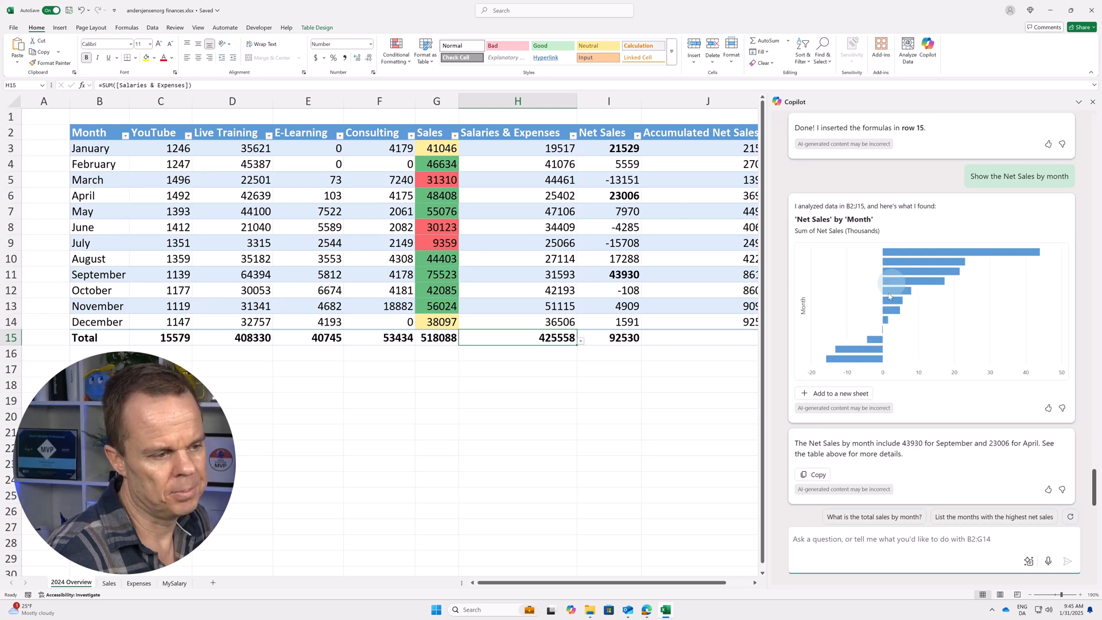
Place the Net Sales by Month pivot and chart on Sheet2, sorted ascending by Month from January to December.
left_click(847, 394)
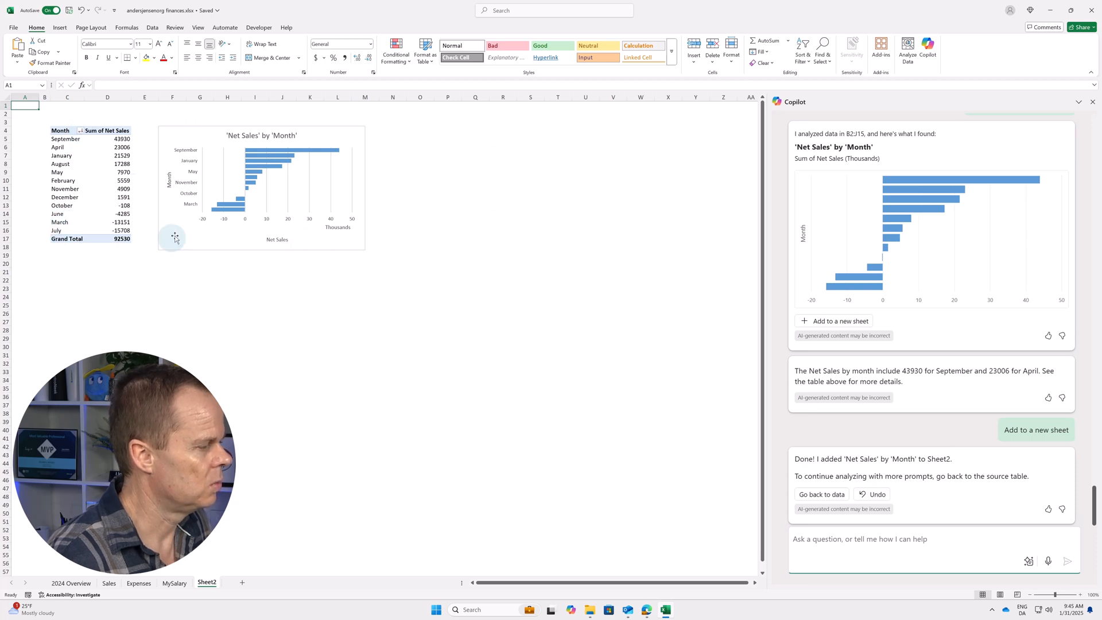
left_click(64, 164)
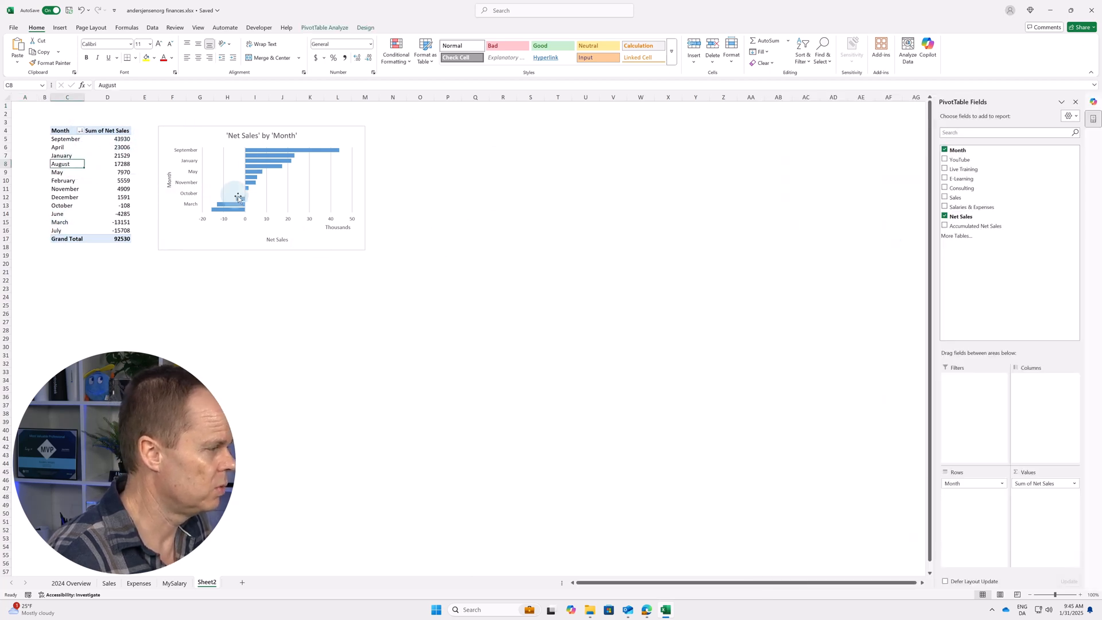
left_click(82, 131)
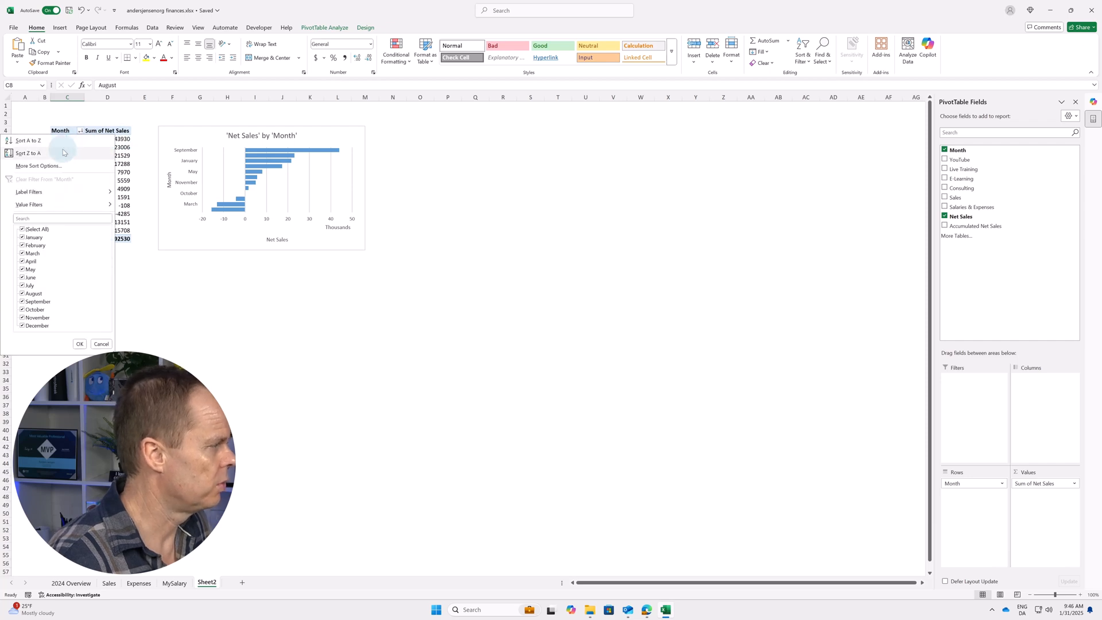
left_click(59, 167)
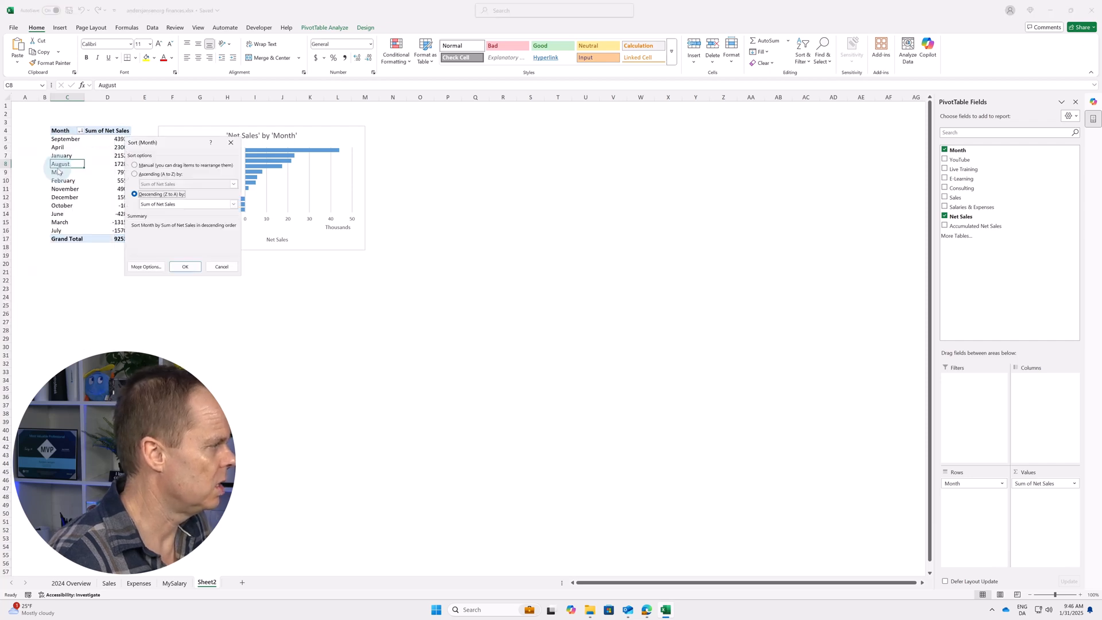
left_click(170, 205)
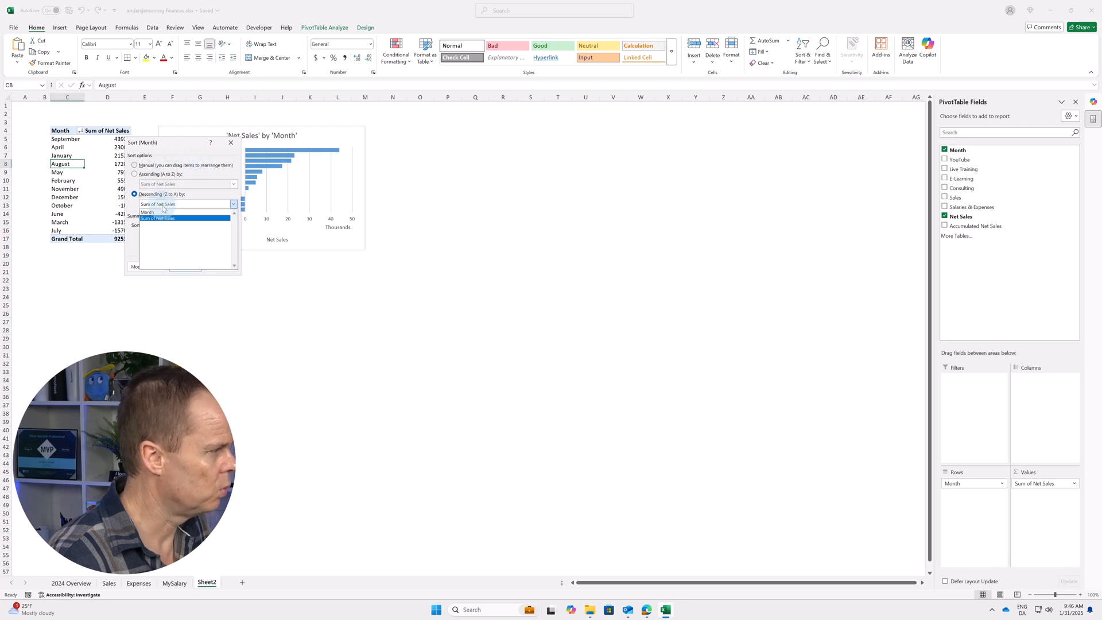
left_click(160, 175)
left_click(162, 184)
left_click(160, 194)
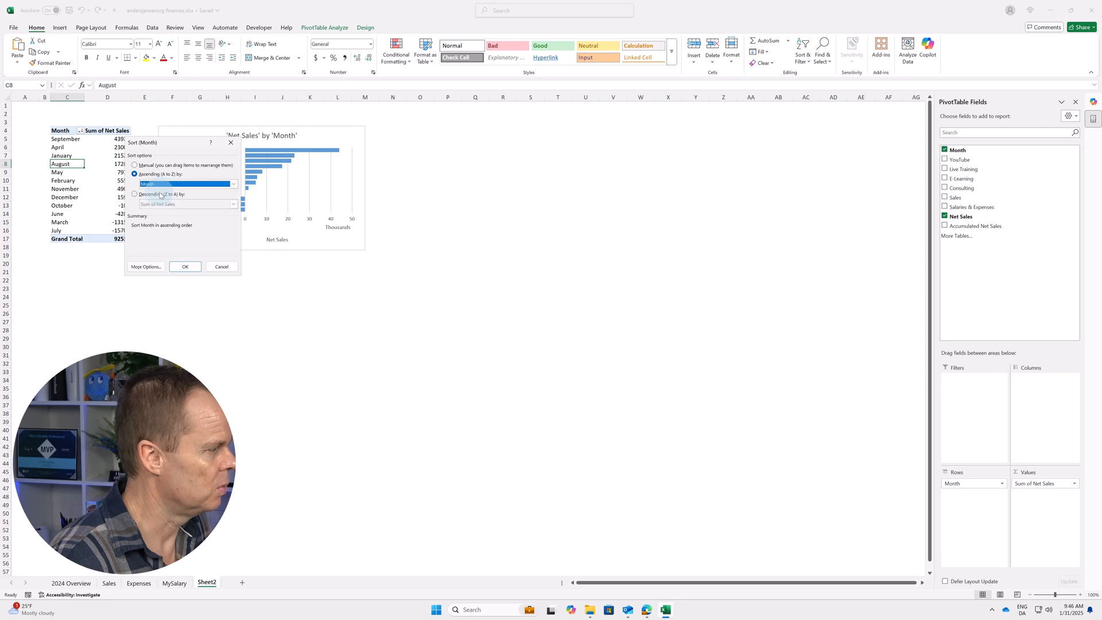
left_click(185, 267)
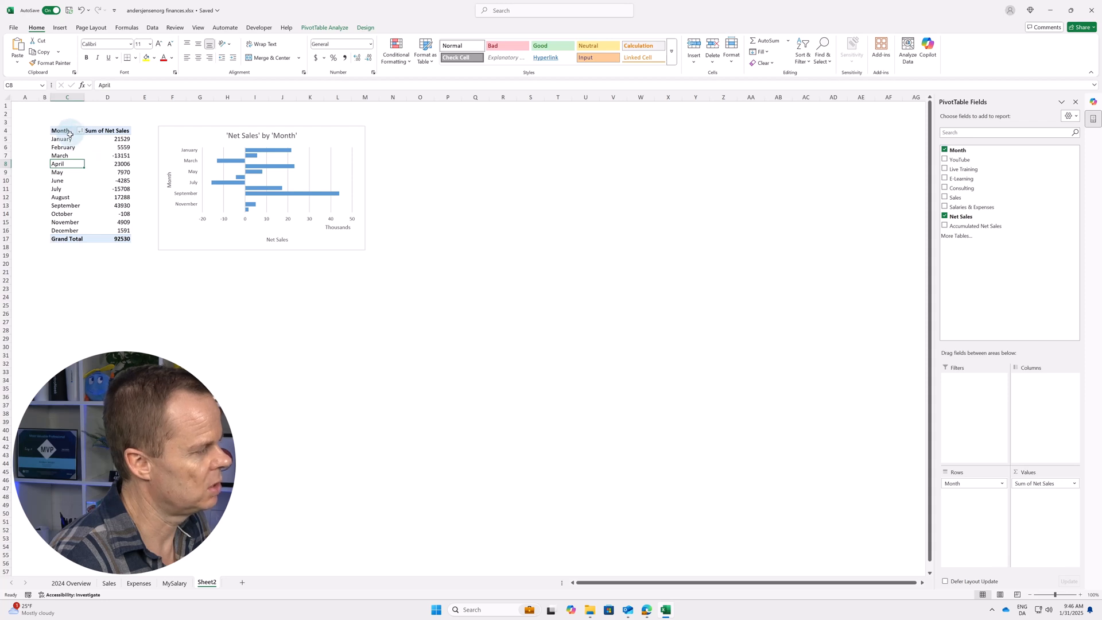
Check the exact January and May Net Sales values in the pivot table.
left_click(68, 129)
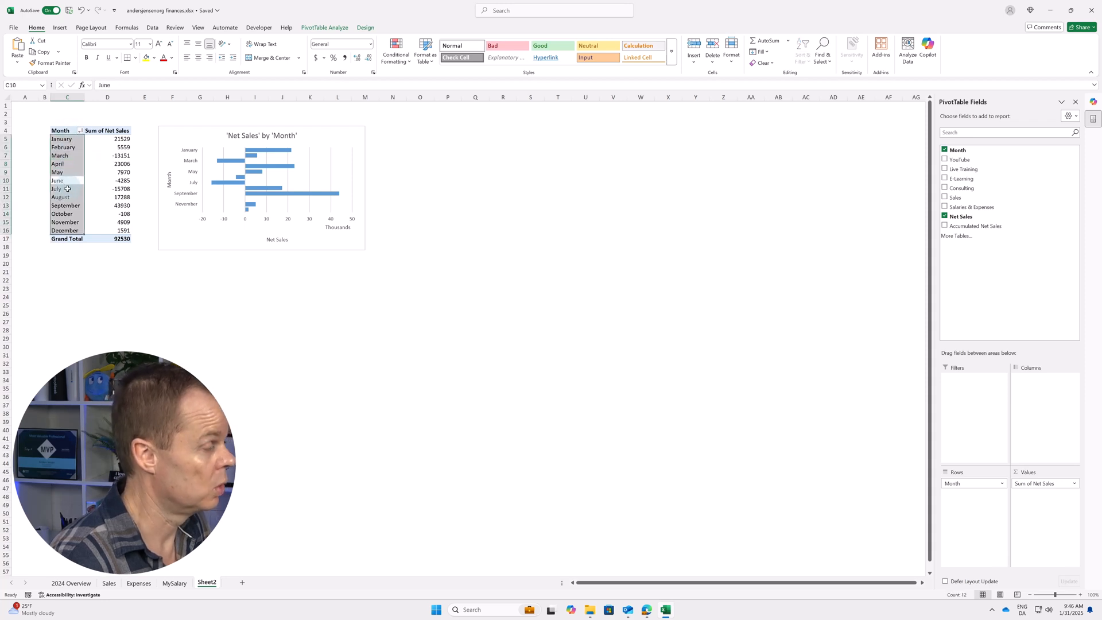
left_click(65, 139)
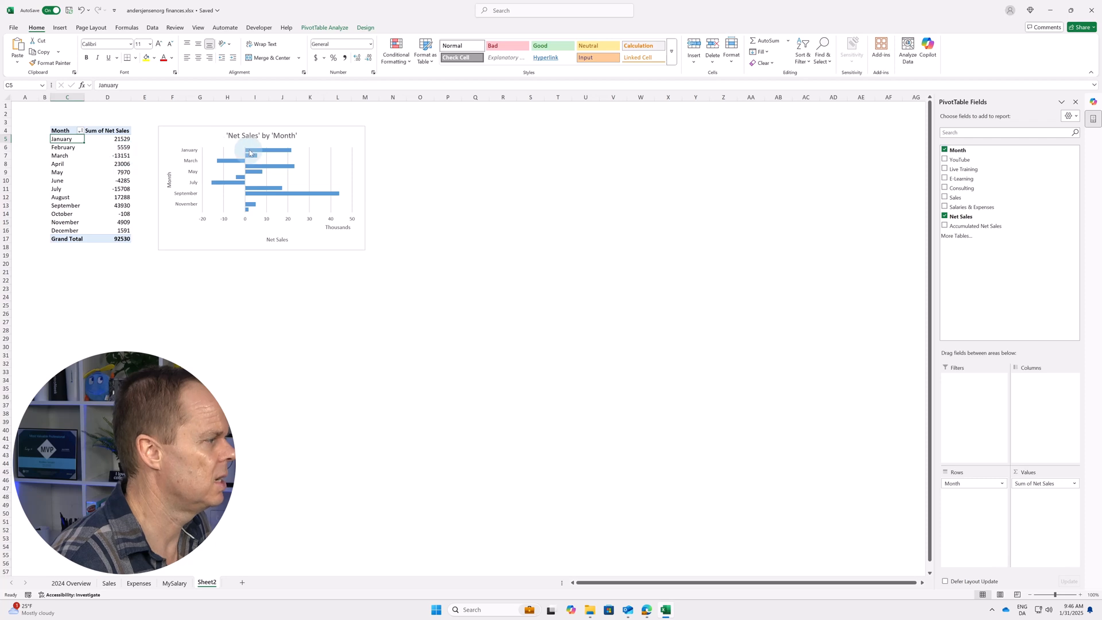
left_click(117, 140)
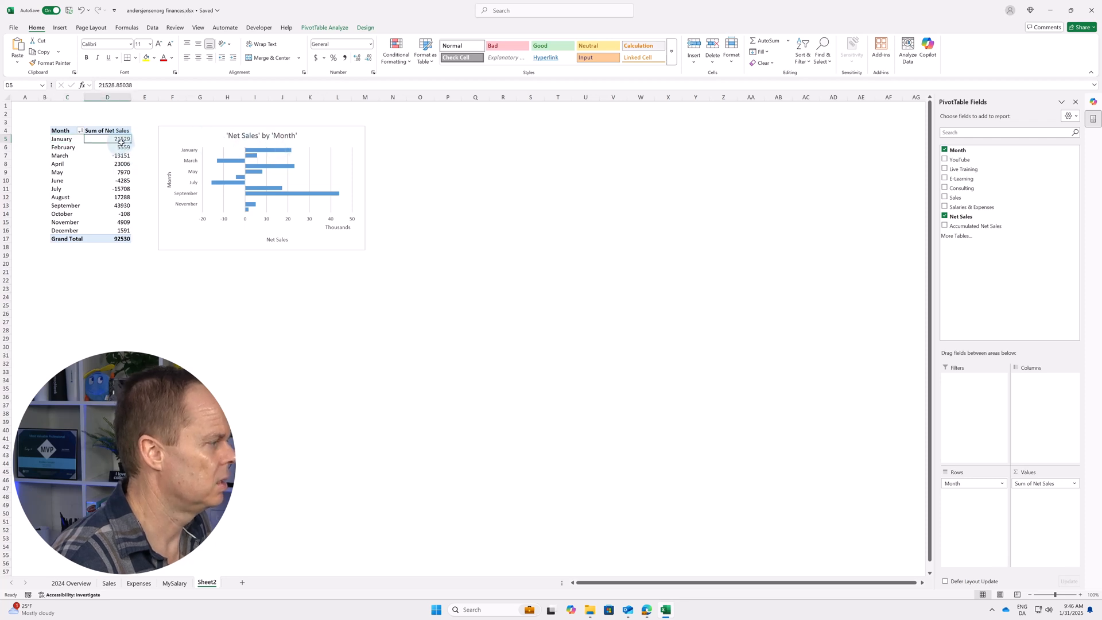
left_click(119, 166)
left_click(120, 172)
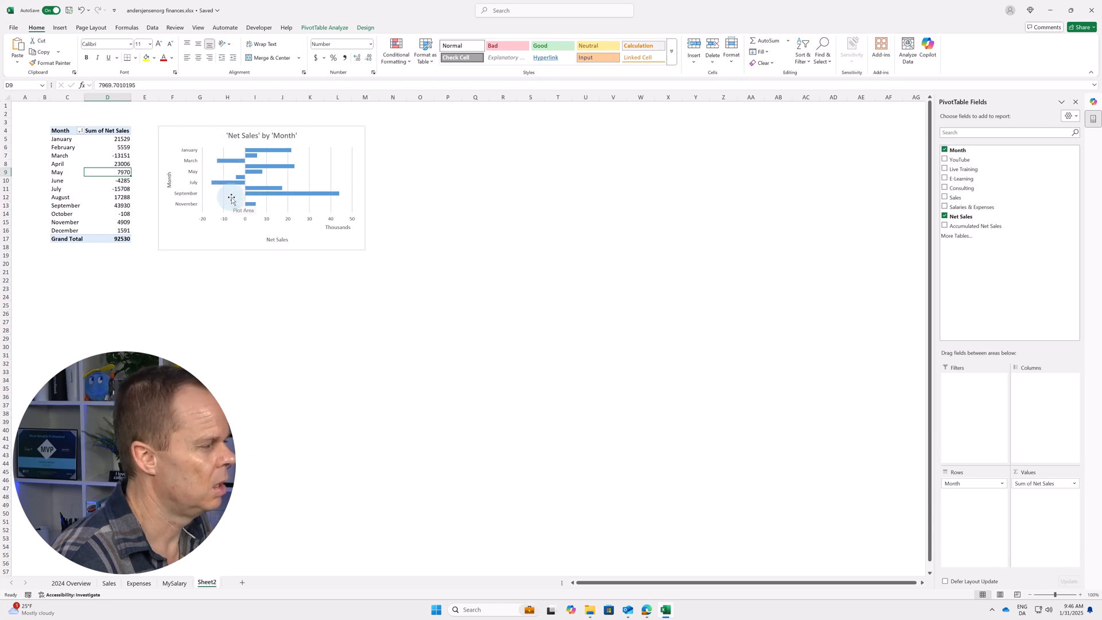
Filter June and July out of the Month field, then return to the 2024 Overview sheet.
mouse_move(224, 187)
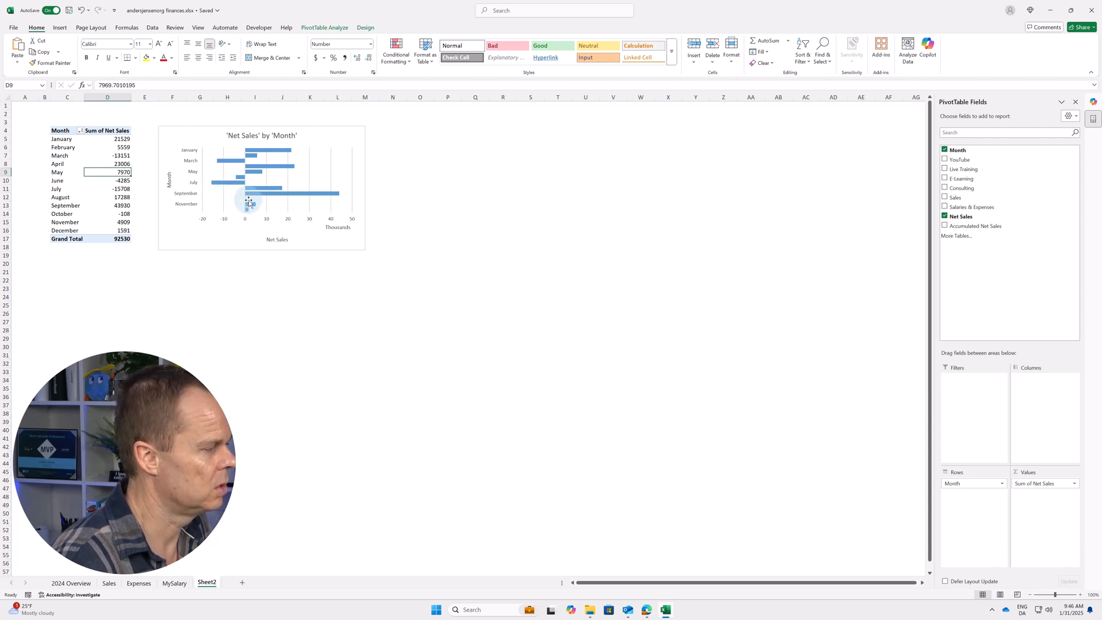
left_click(74, 133)
left_click(80, 132)
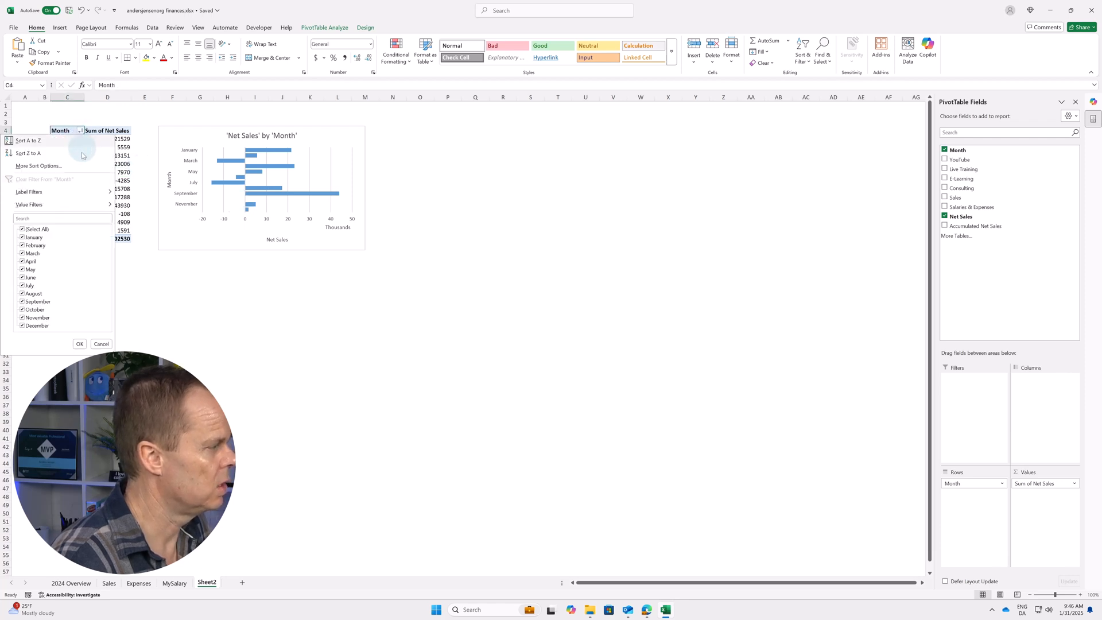
left_click(22, 286)
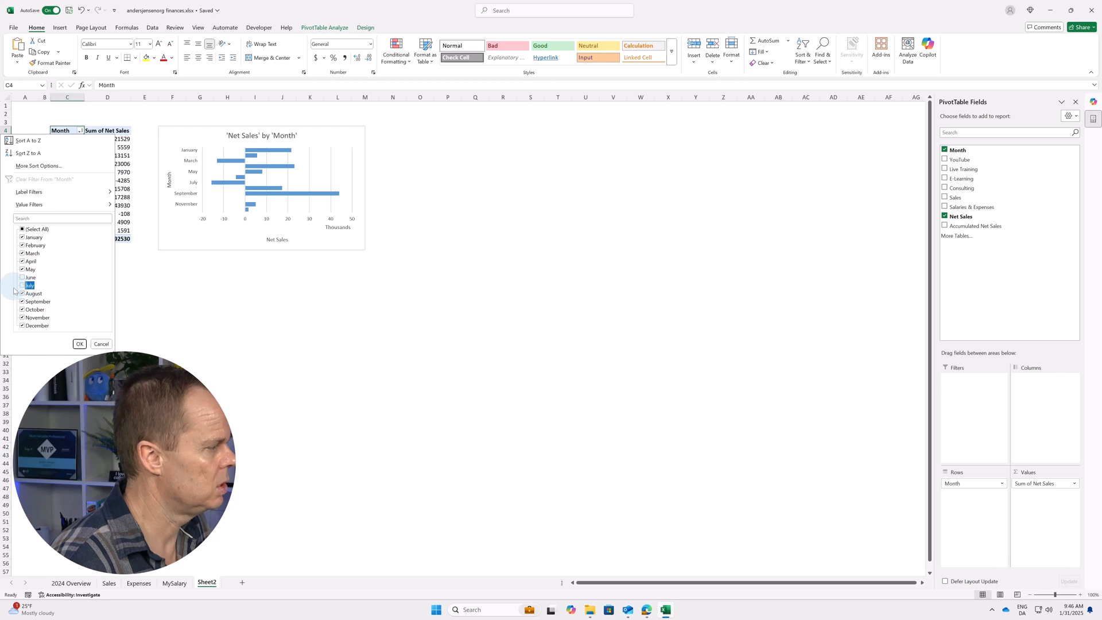
left_click(79, 344)
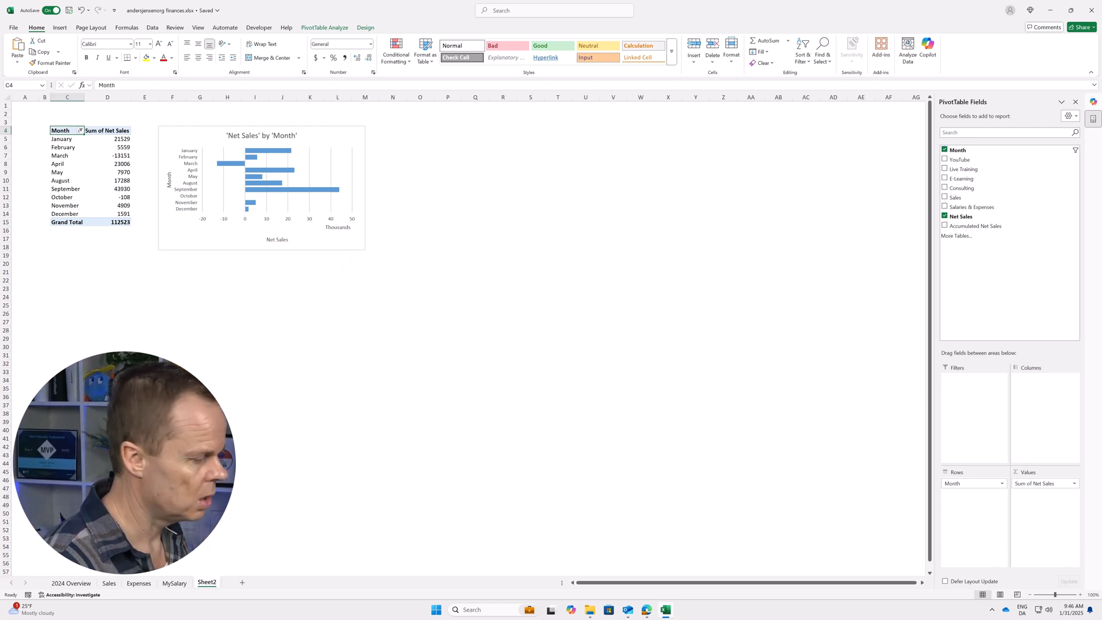
left_click(73, 583)
left_click(306, 242)
Ask Copilot to 'Create a stacked column chart for Column C to F for each month'.
left_click(816, 538)
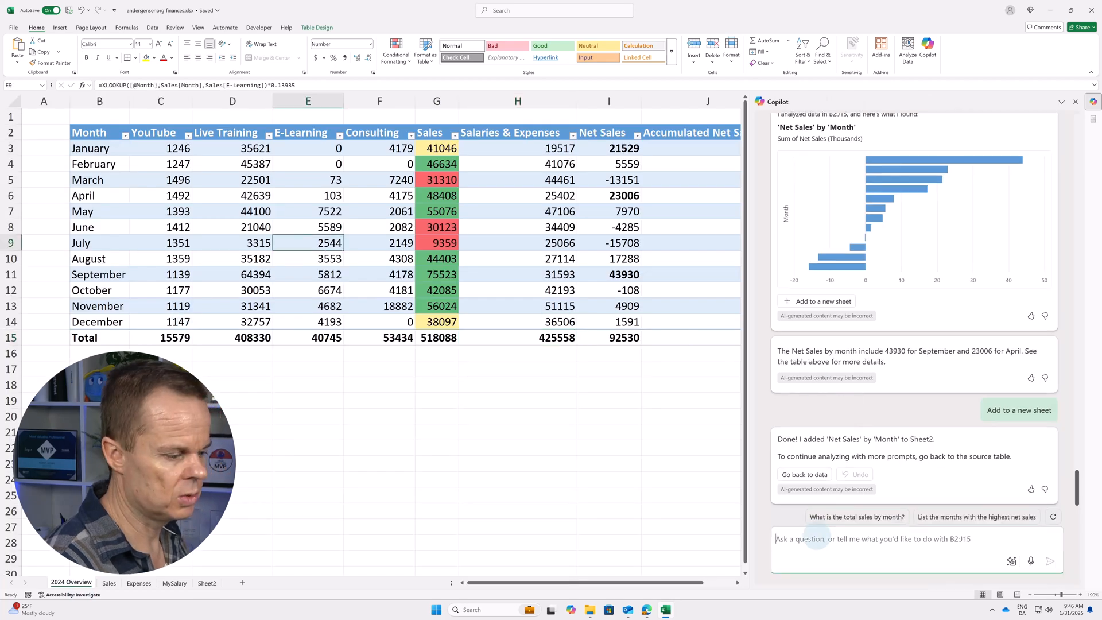
type("C")
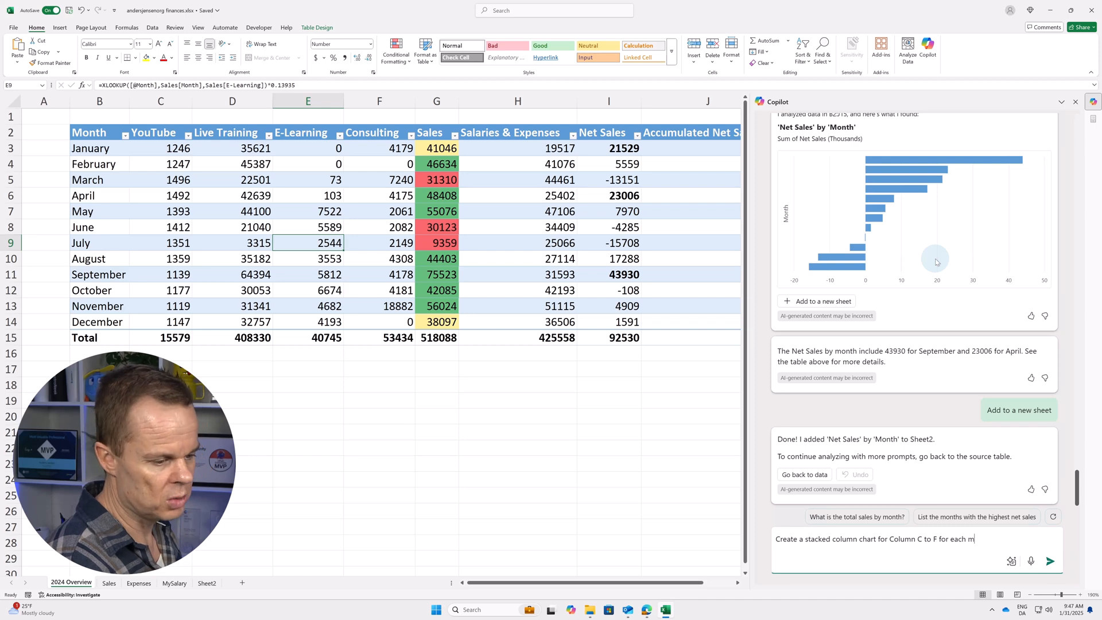
key("Return")
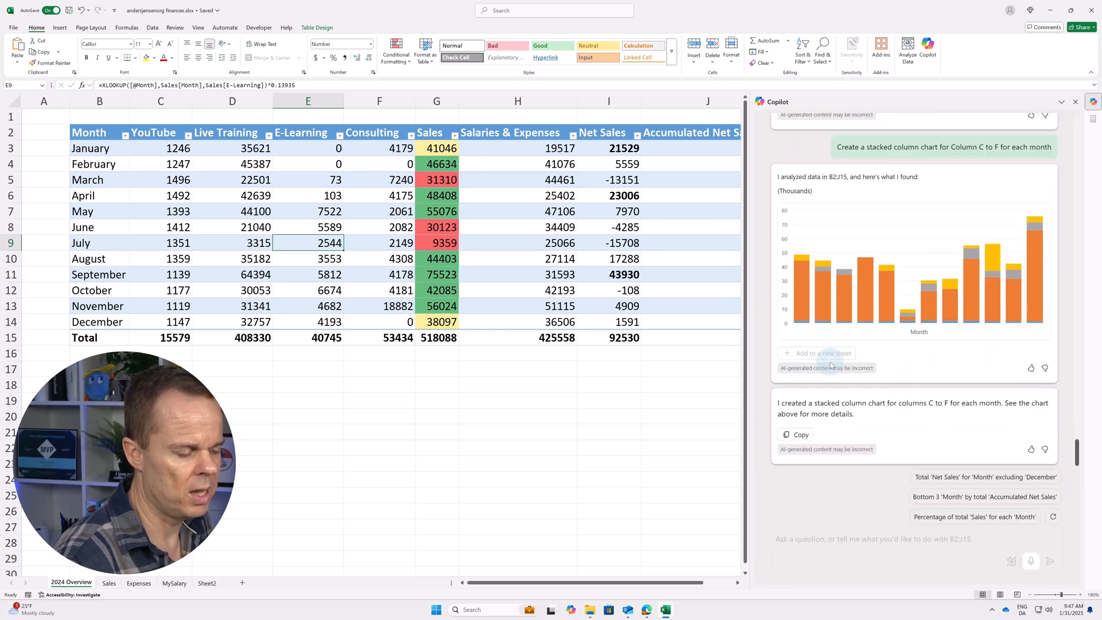
Place Copilot's stacked column PivotChart on new Sheet3 and enlarge the chart.
left_click(829, 357)
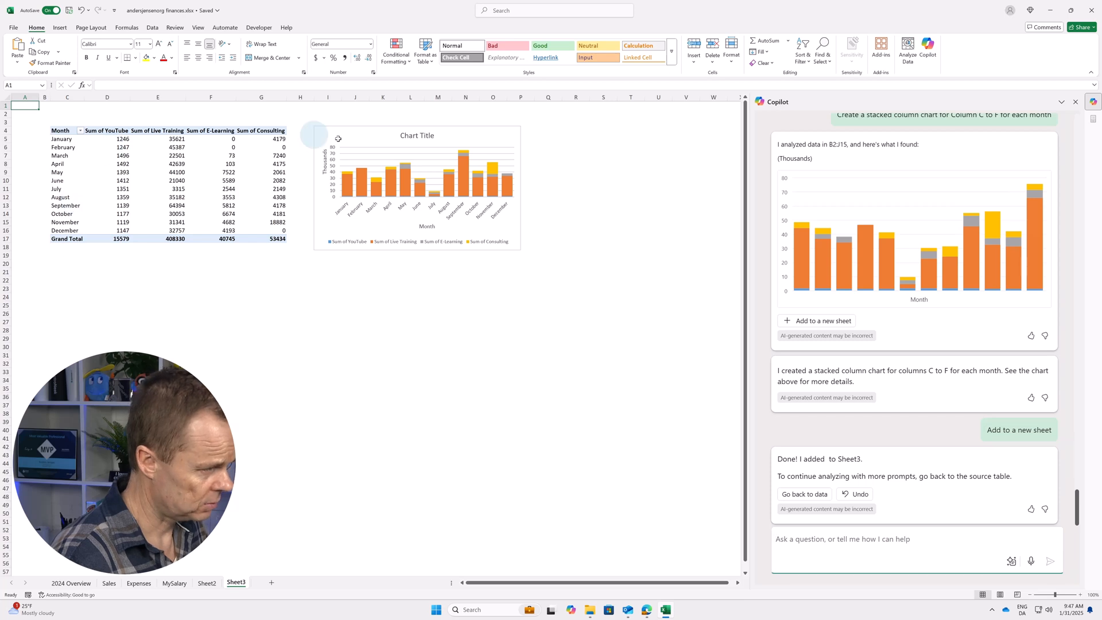
left_click(516, 246)
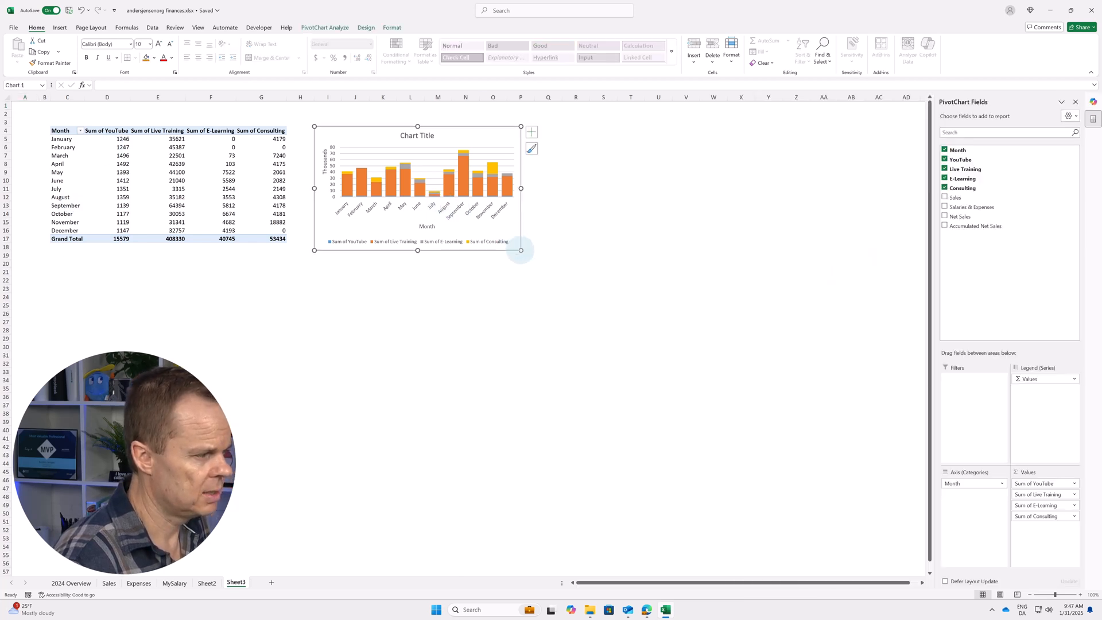
left_click_drag(521, 249, 696, 372)
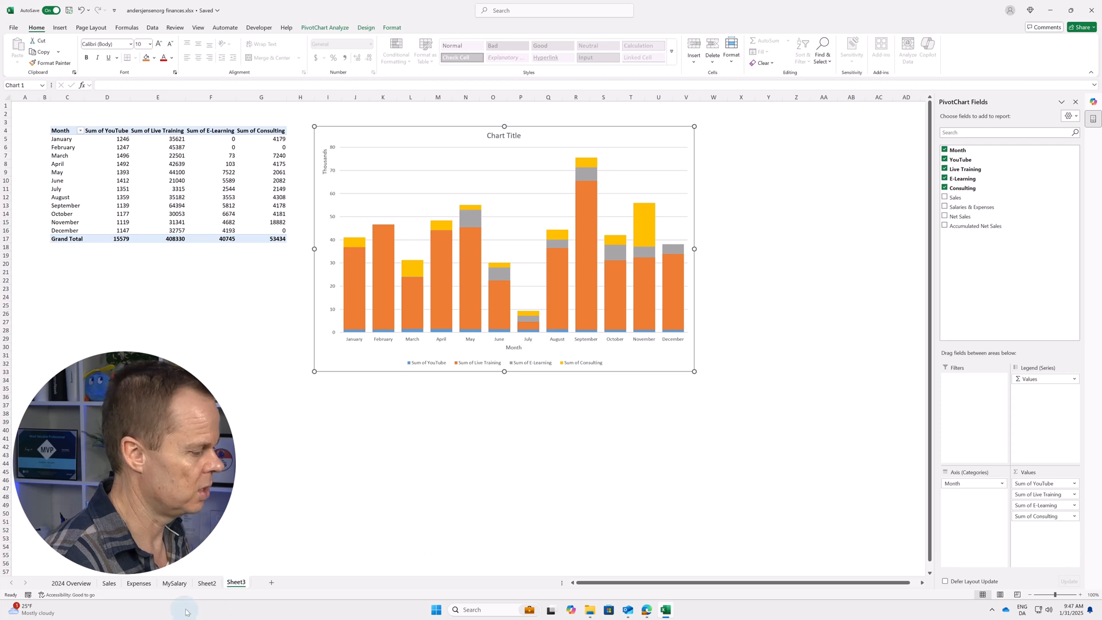
left_click(218, 585)
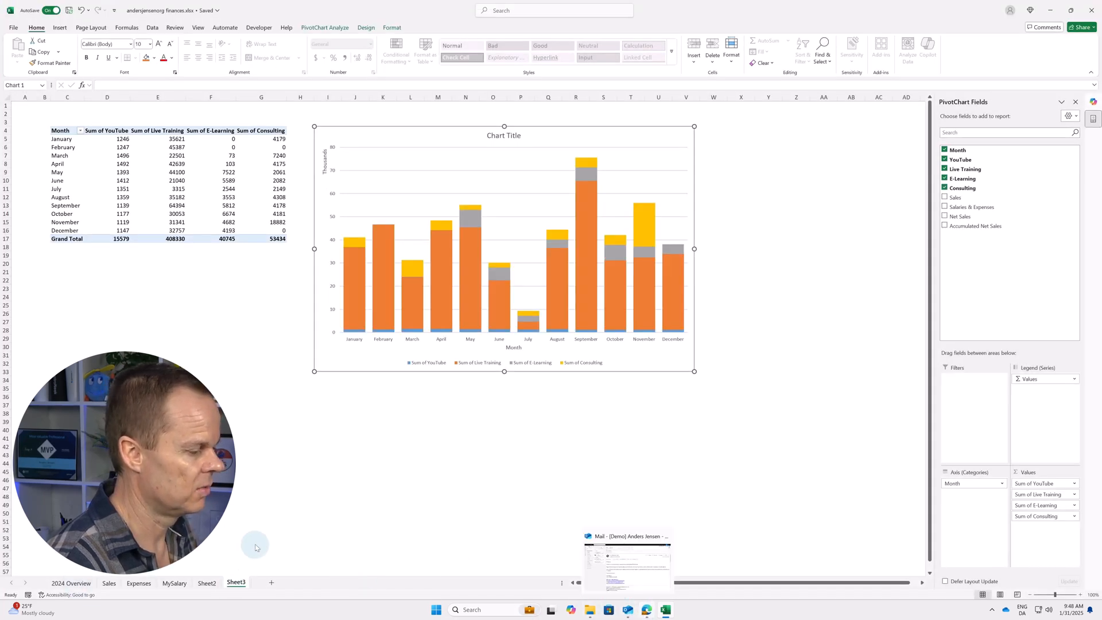
Paste the stacked column chart at C20 below the 2024 Overview table and shrink it.
left_click(1053, 12)
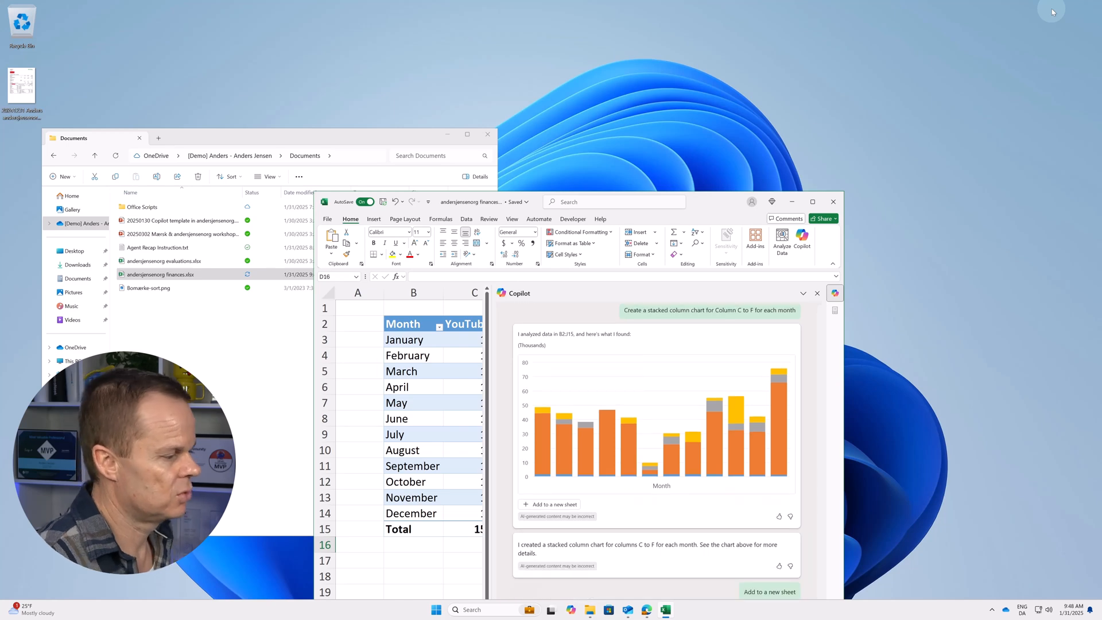
left_click(813, 202)
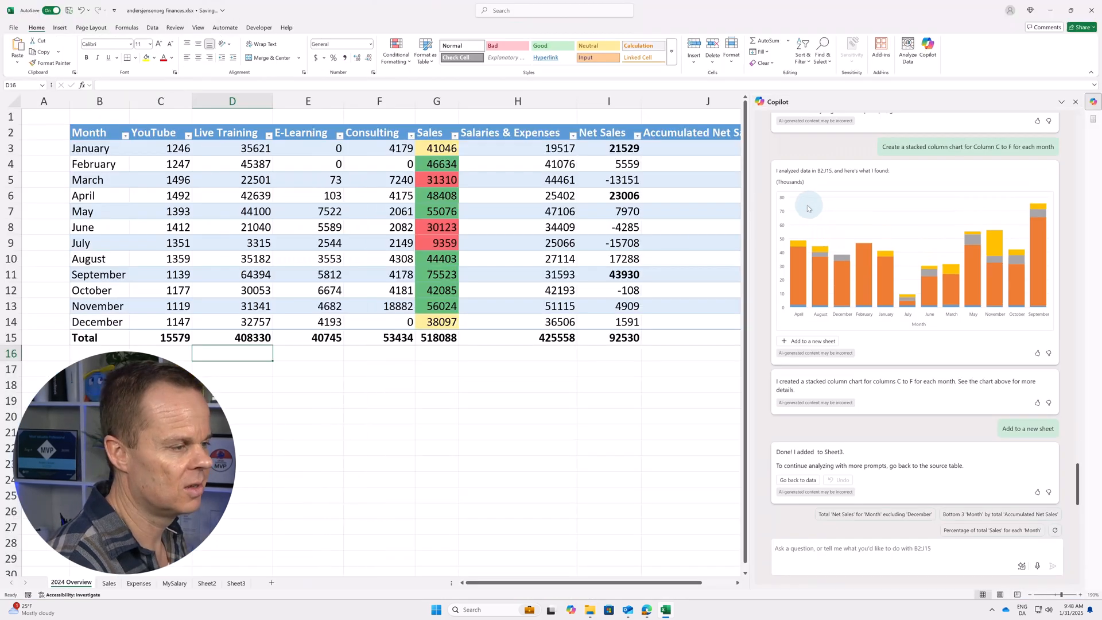
left_click(161, 449)
left_click(161, 417)
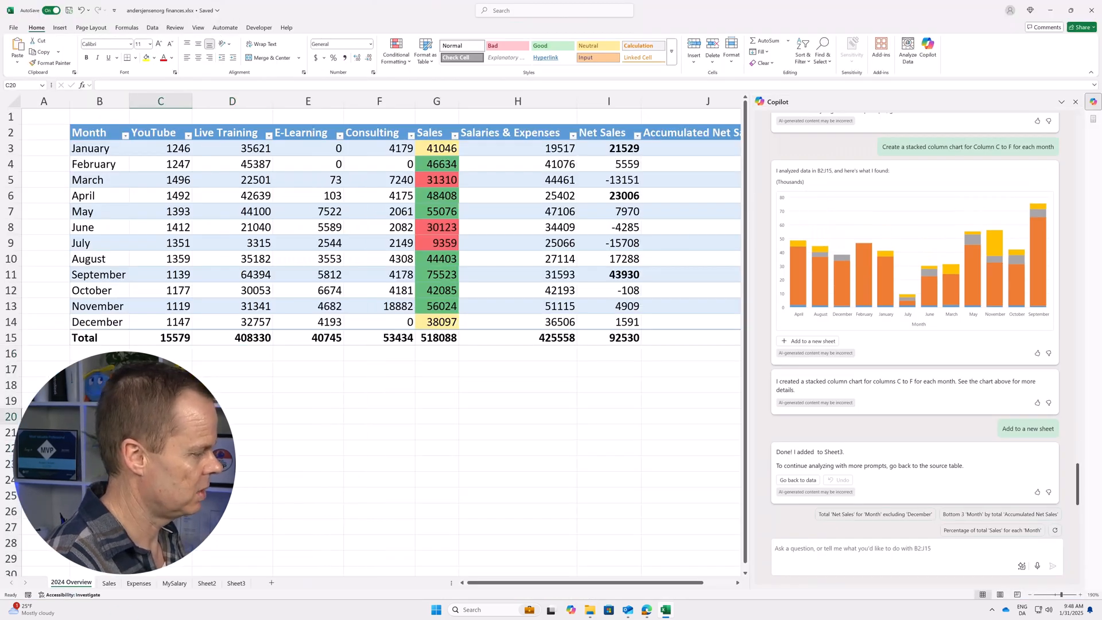
key("ctrl+v")
scroll(536, 509, "down", 8)
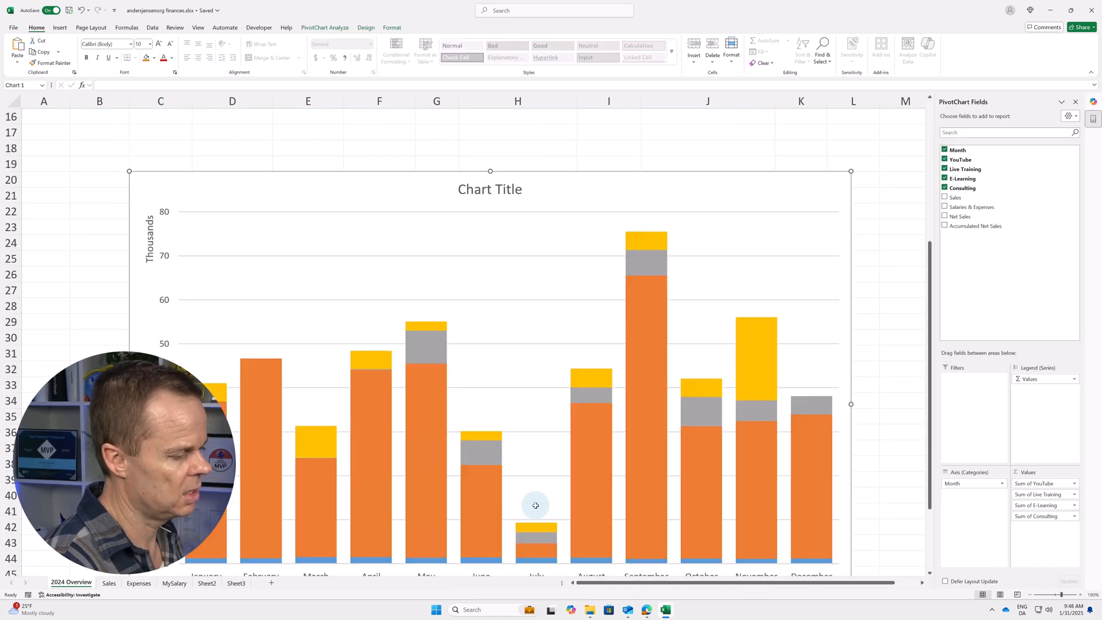
scroll(537, 508, "up", 6)
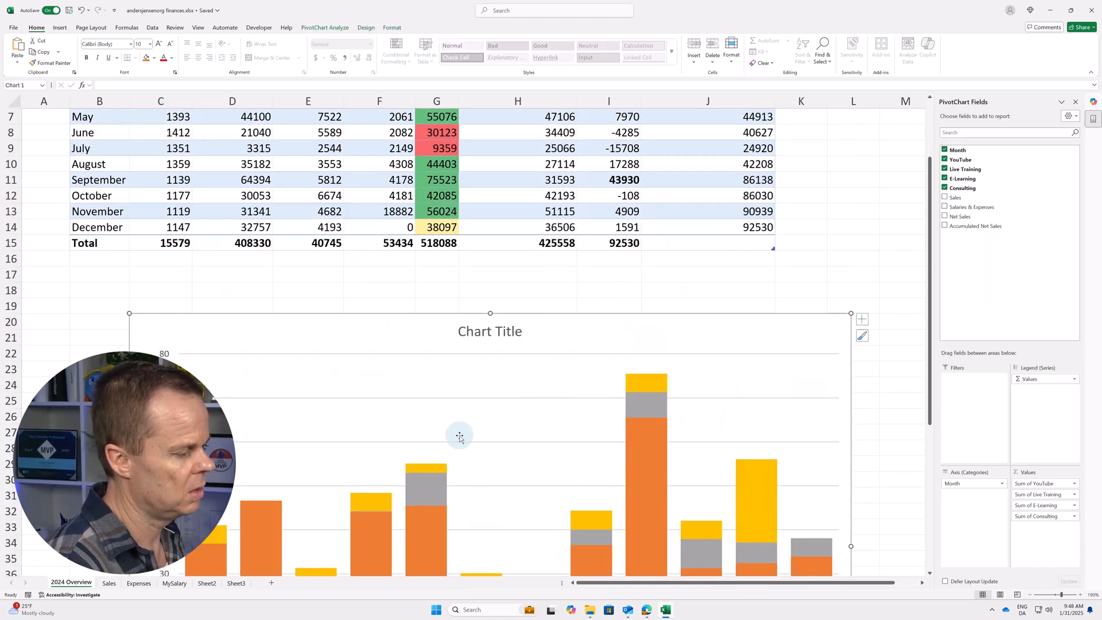
scroll(484, 396, "down", 2)
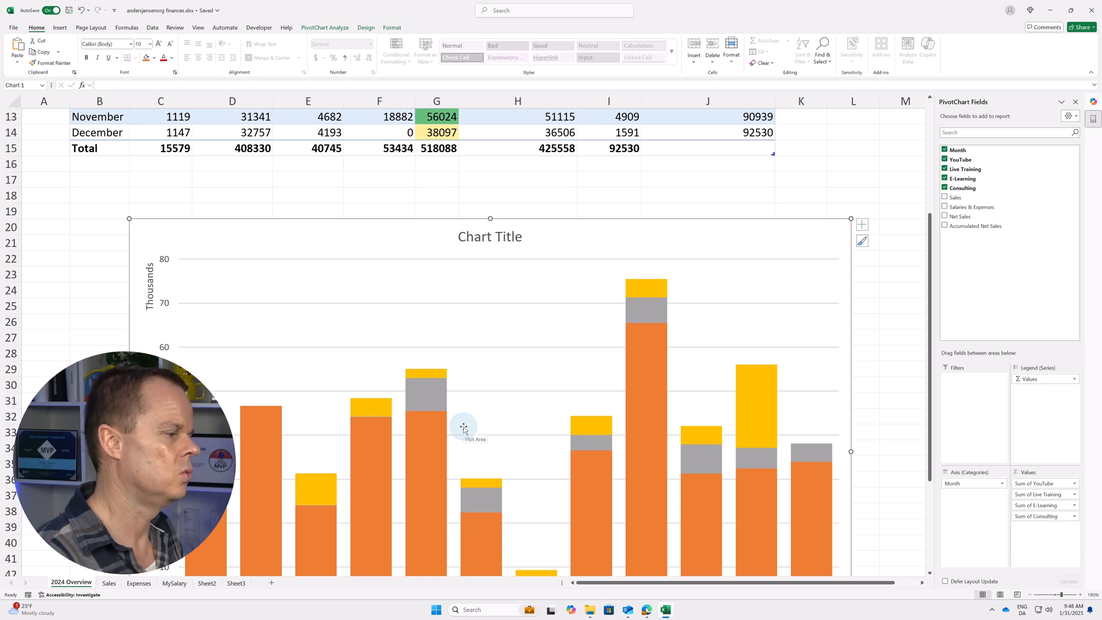
scroll(464, 428, "down", 4)
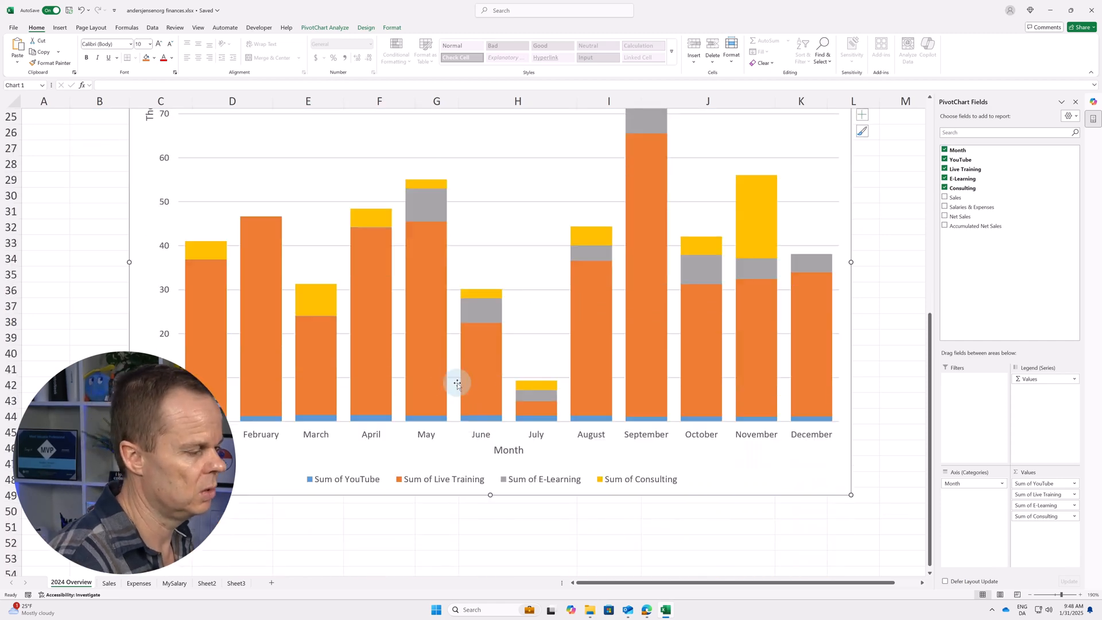
scroll(458, 383, "up", 6)
scroll(457, 384, "up", 2)
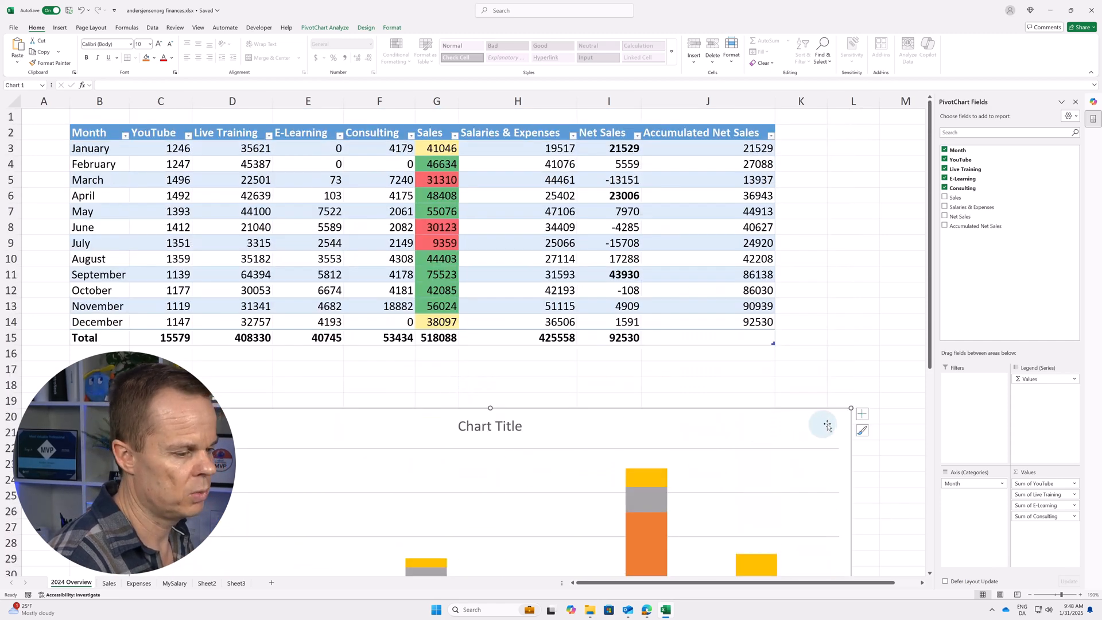
scroll(810, 453, "down", 8)
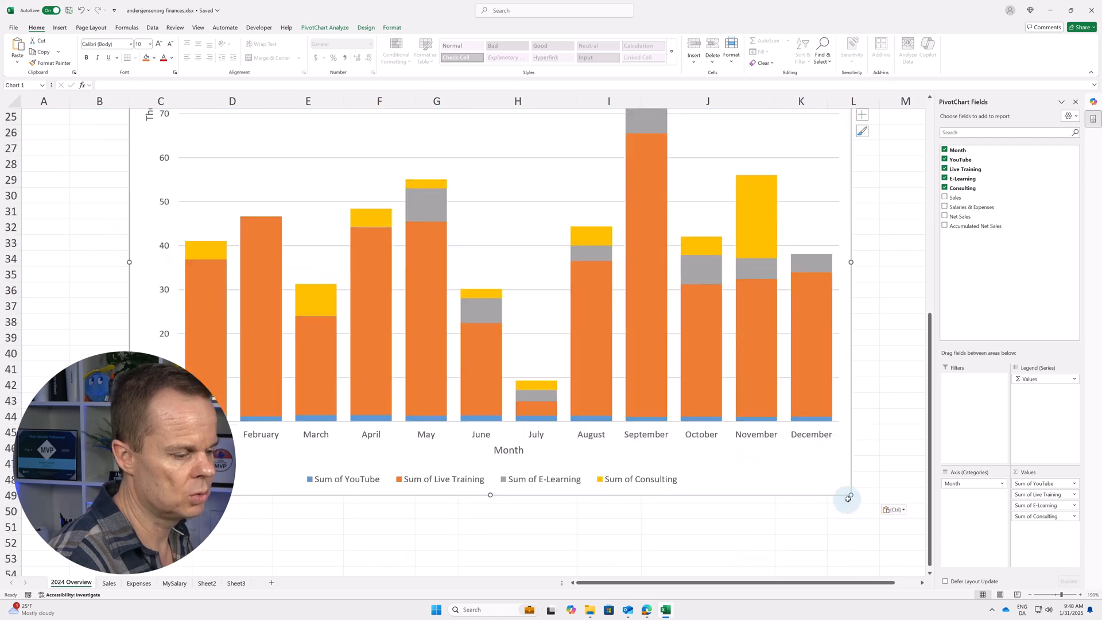
left_click_drag(852, 495, 524, 295)
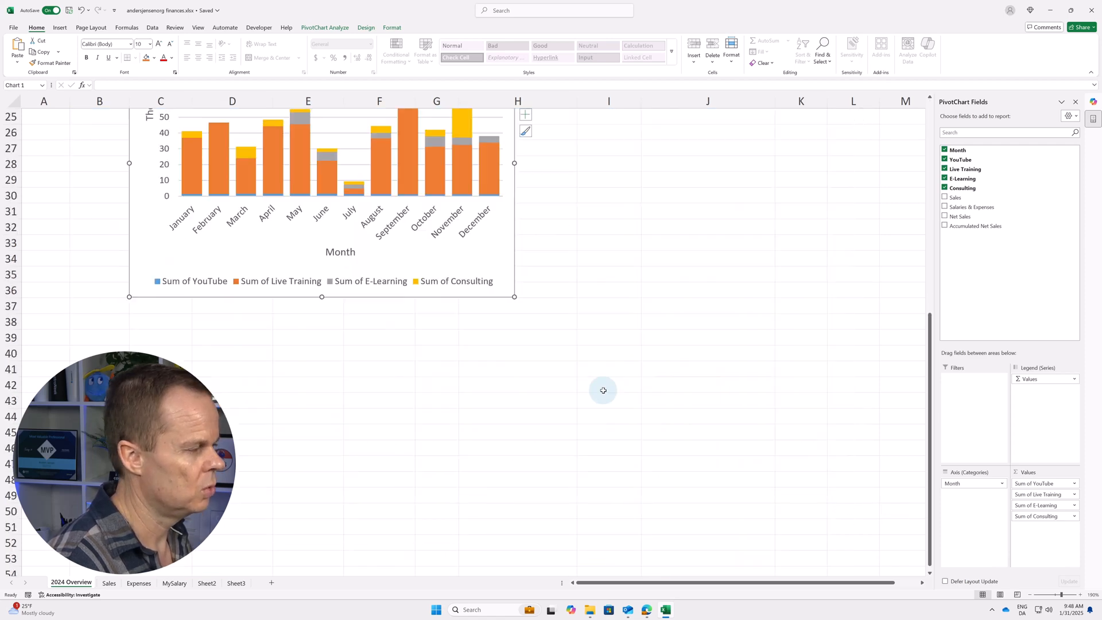
scroll(603, 388, "up", 7)
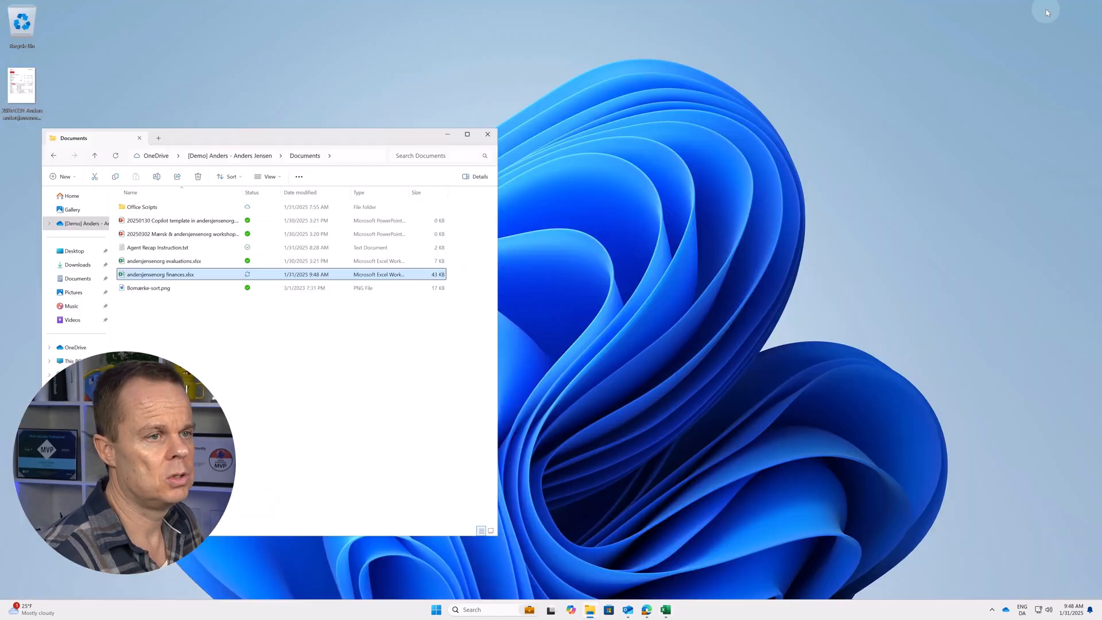
Minimize Excel and open the image file on the desktop.
left_click(1050, 10)
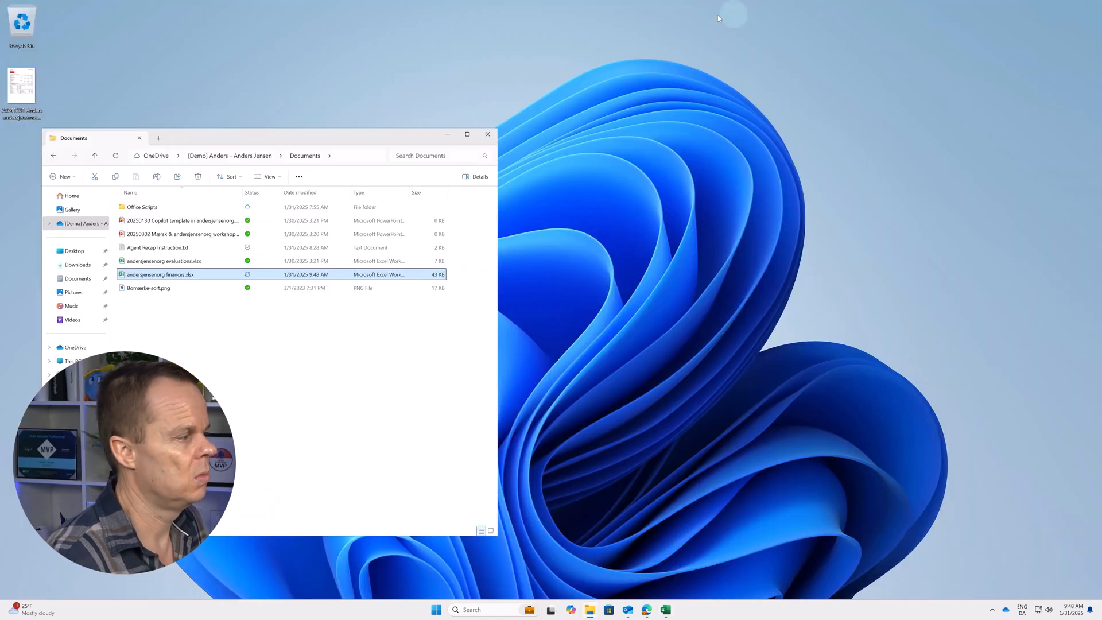
left_click(33, 95)
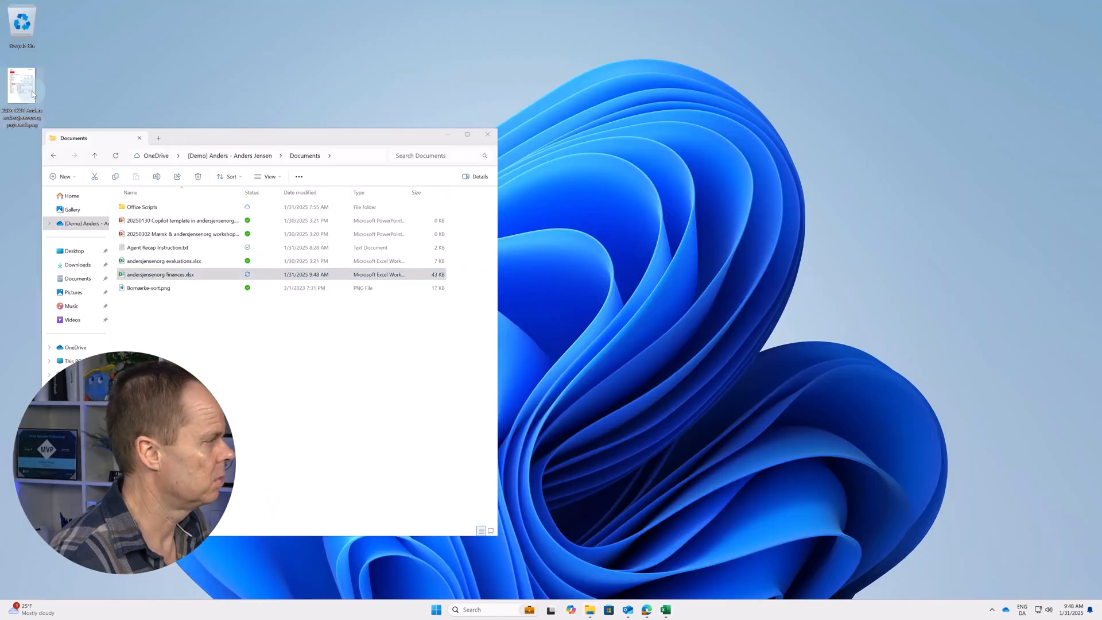
double_click(33, 95)
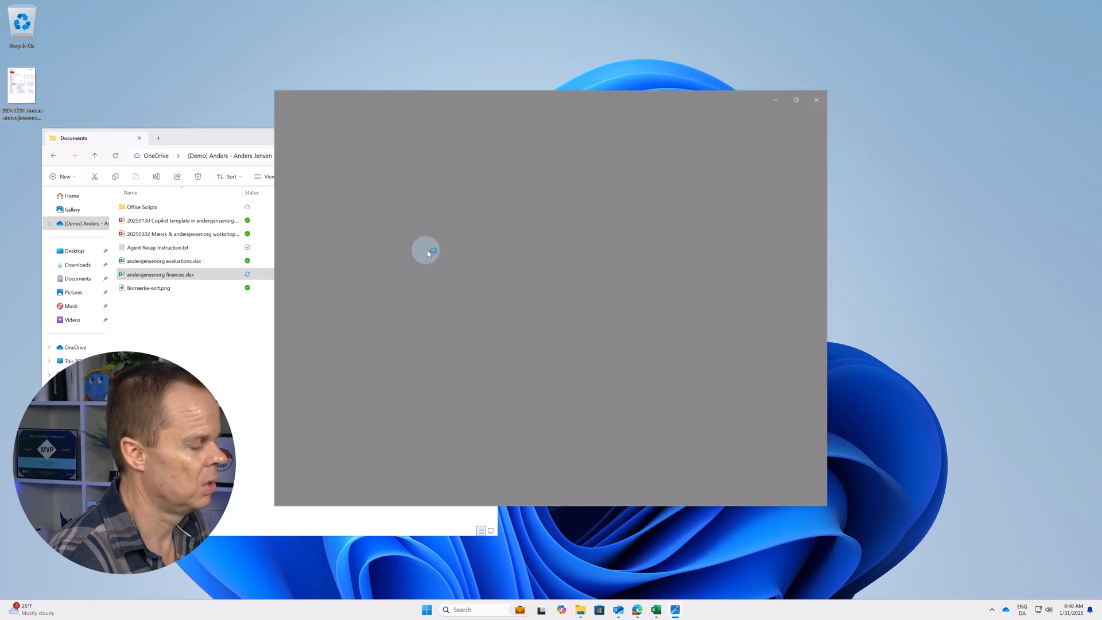
Maximize Photos, zoom the December 2024 paycheck to 100%, then close it.
left_click(794, 99)
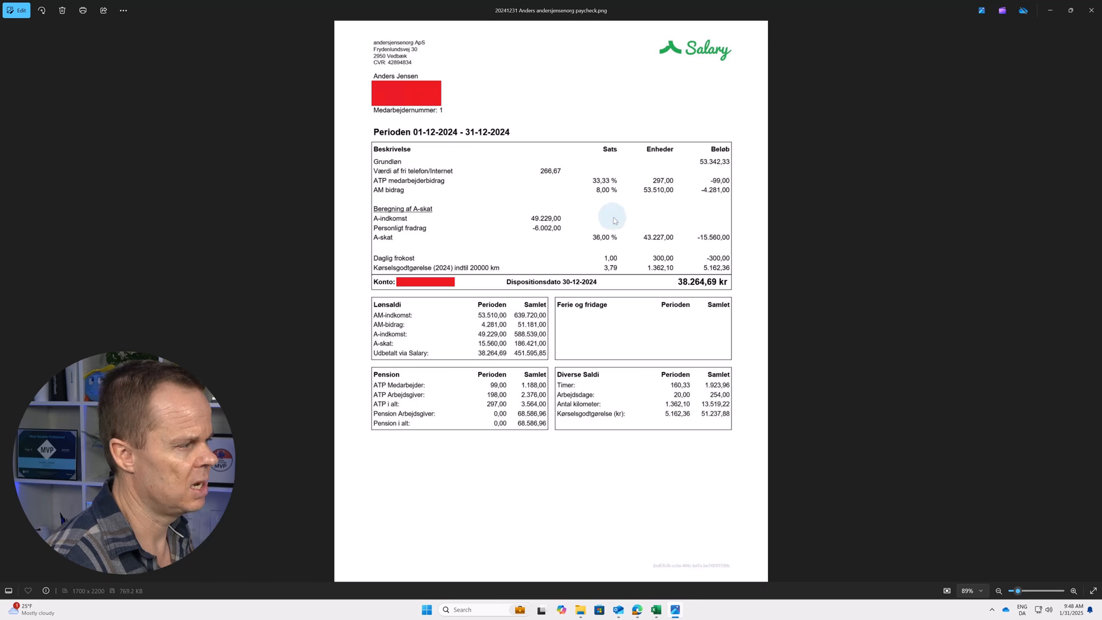
scroll(614, 220, "up", 1)
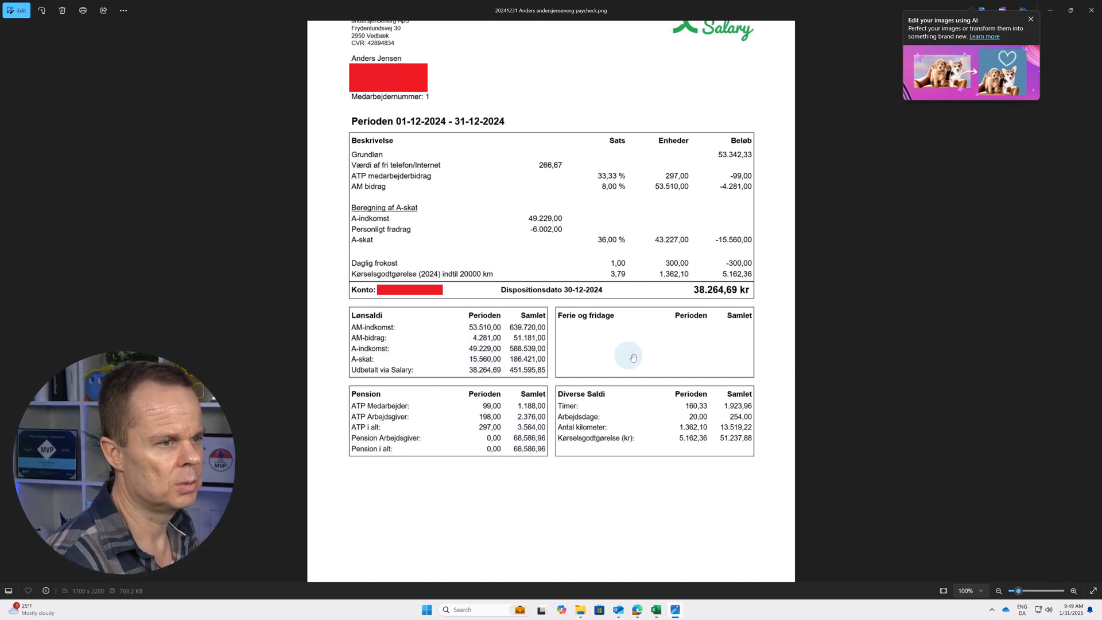
left_click(1092, 10)
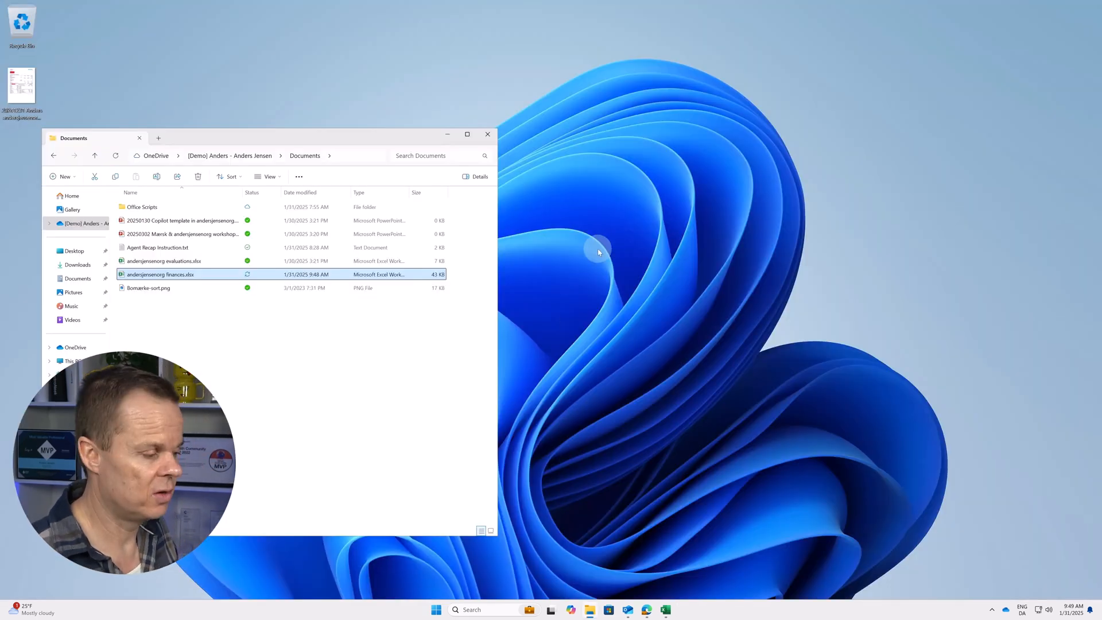
Open the MySalary sheet and inspect the DKK values in C5, C7, C9 and C11.
left_click(665, 611)
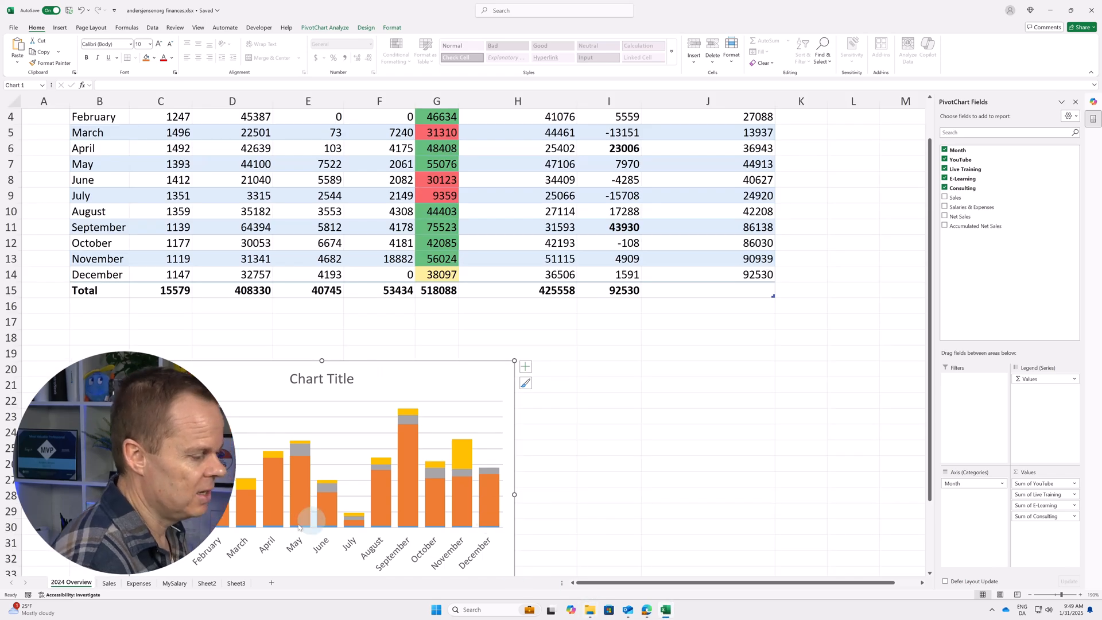
left_click(181, 585)
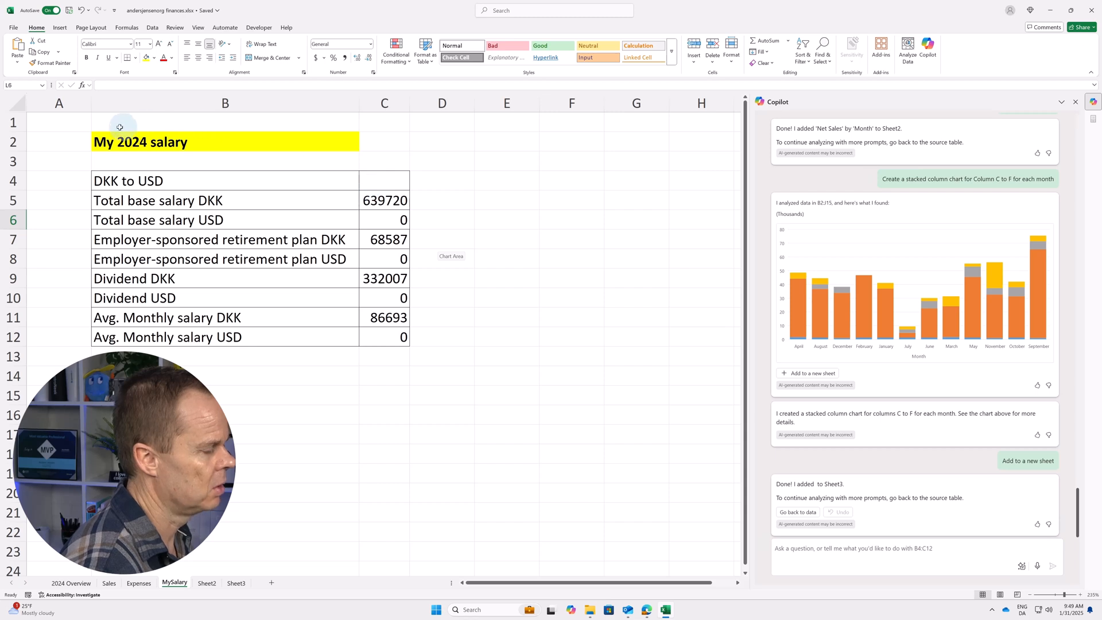
left_click(384, 201)
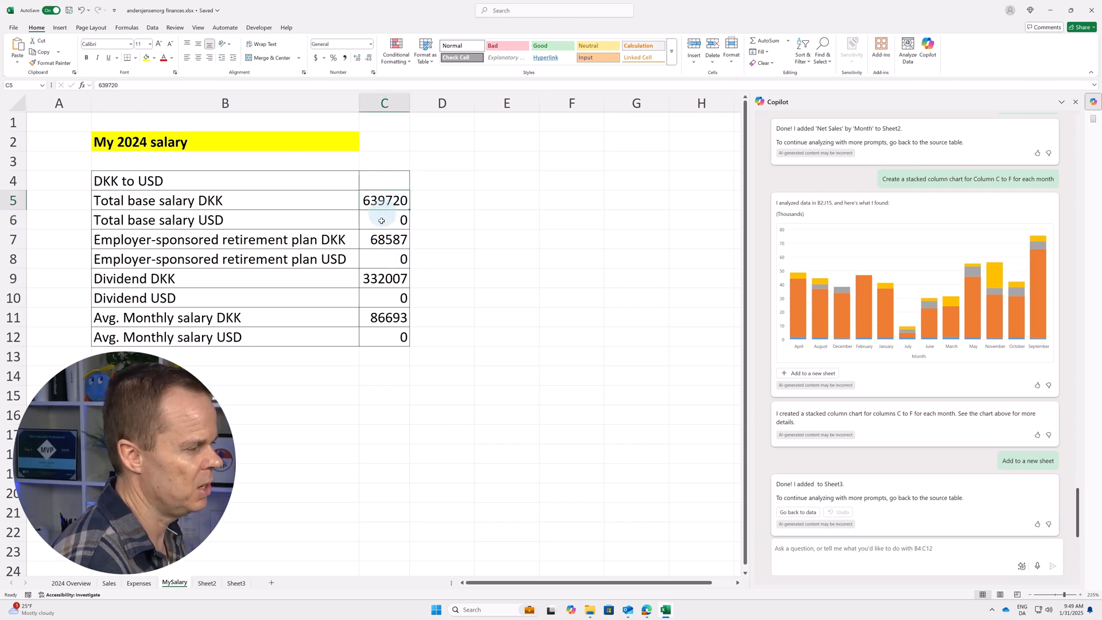
left_click(383, 240)
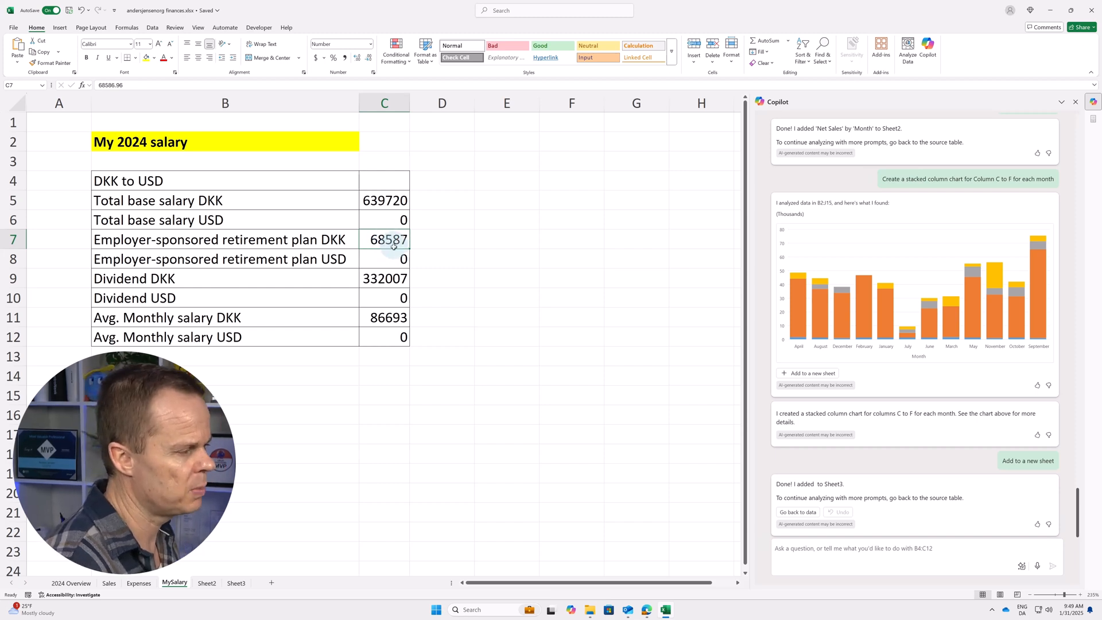
left_click(401, 280)
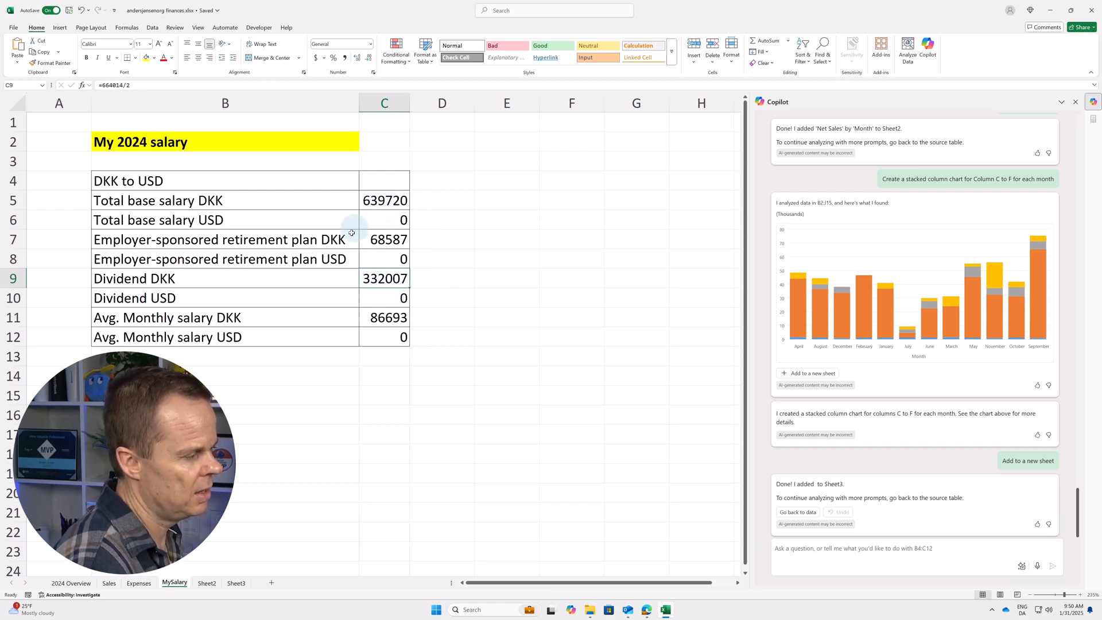
left_click(380, 317)
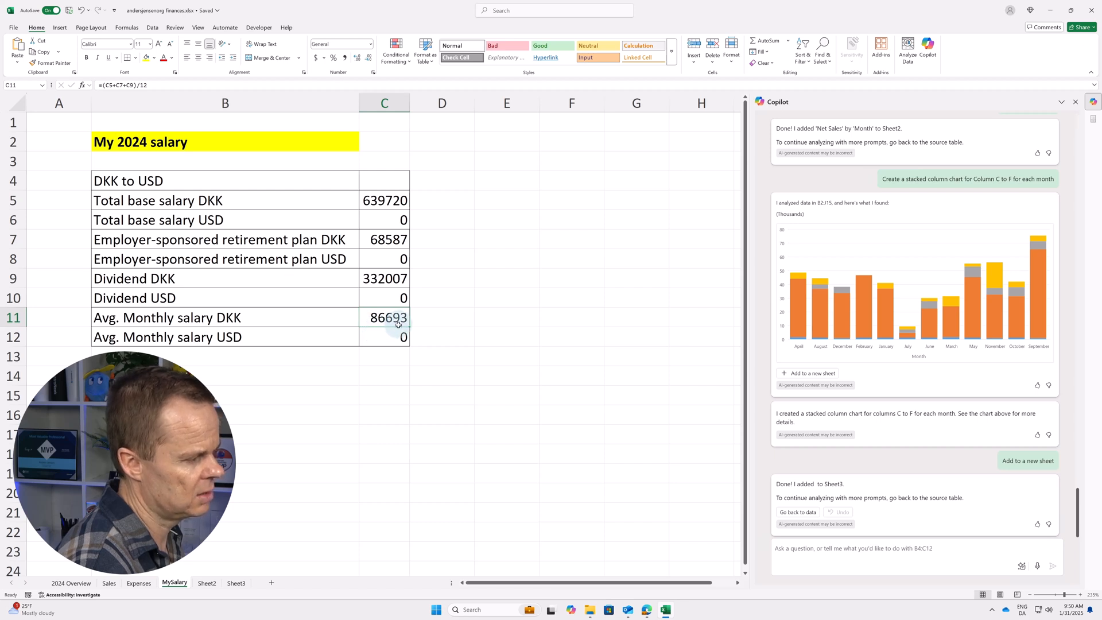
Select the empty DKK-to-USD rate cell C4, then switch to the web browser.
left_click(370, 180)
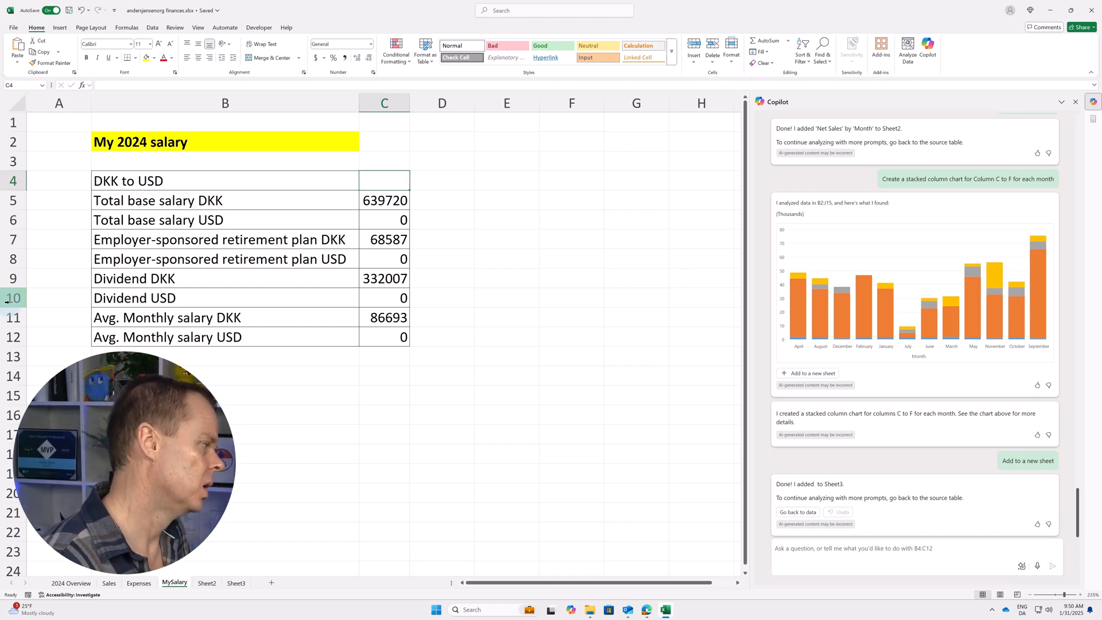
scroll(370, 179, "down", 4)
scroll(394, 335, "up", 4)
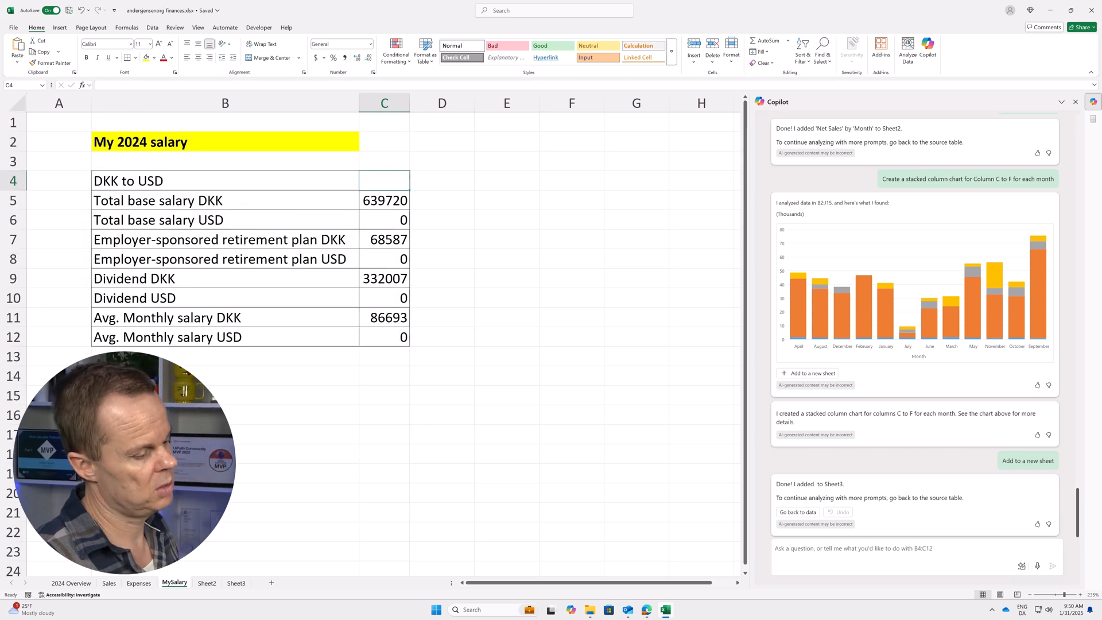
left_click(647, 609)
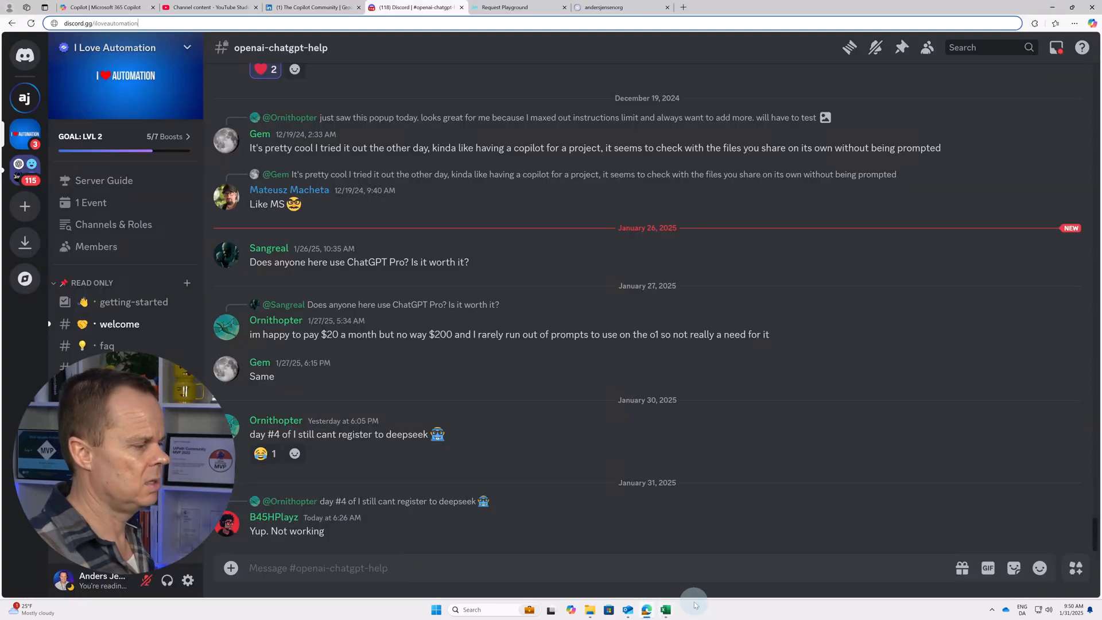
Fetch the latest DKK rates for EUR, USD and CAD in FreecurrencyAPI and copy the request URL.
left_click(499, 13)
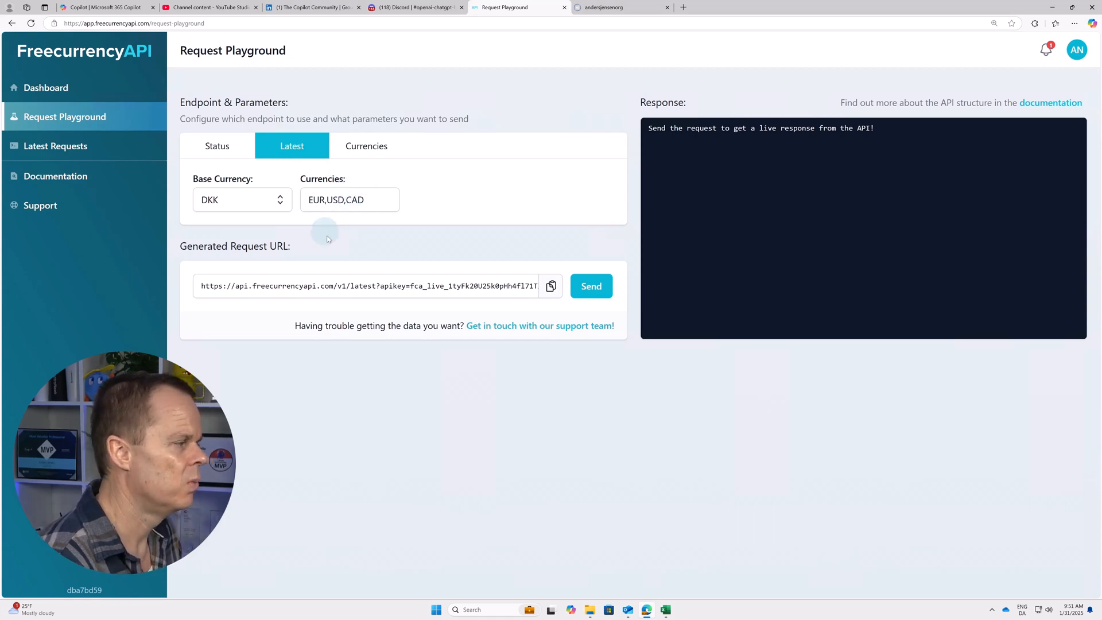
left_click(582, 292)
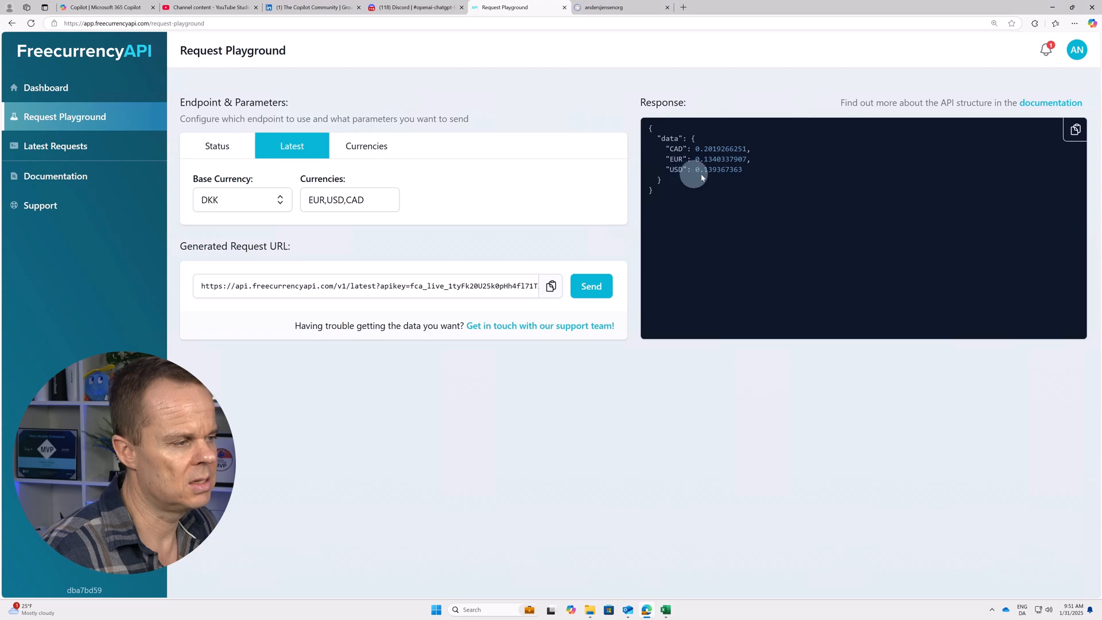
key("super+Tab")
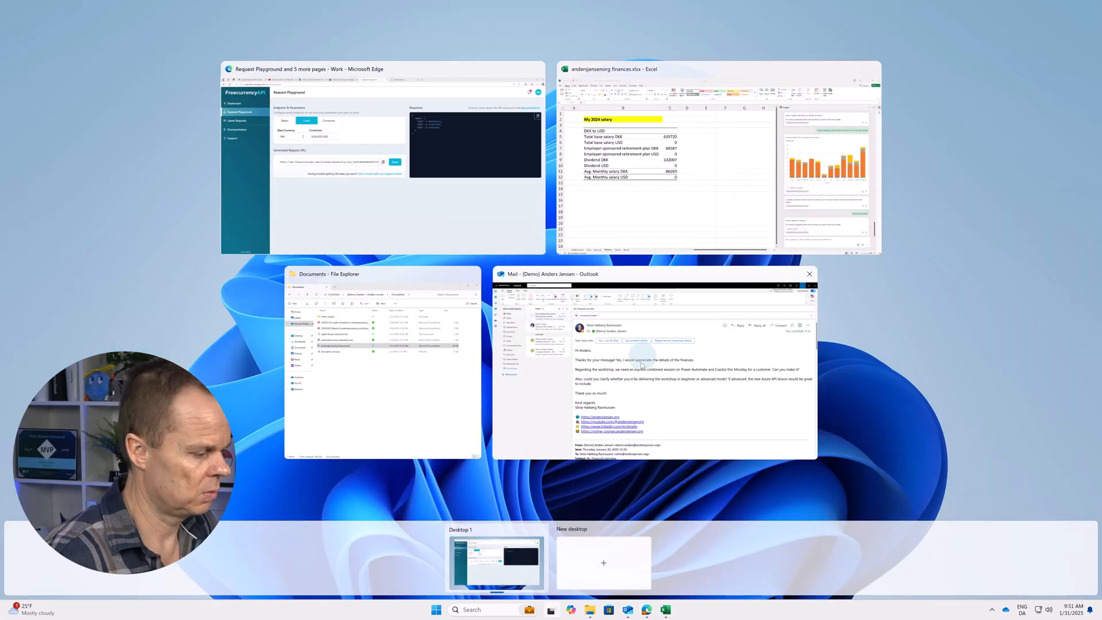
left_click(508, 575)
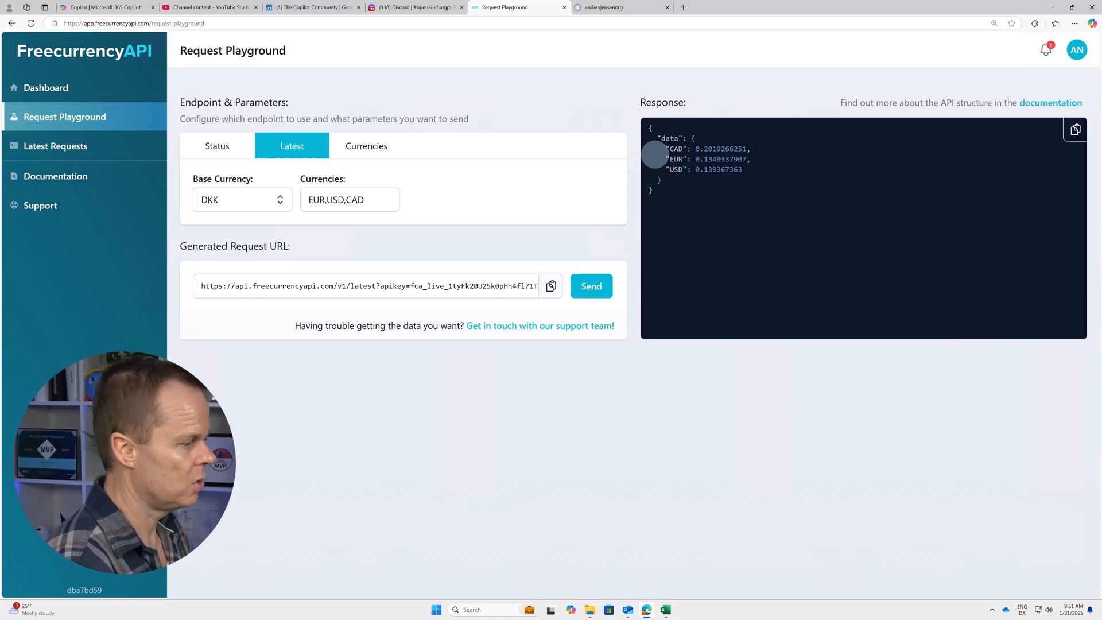
left_click(552, 287)
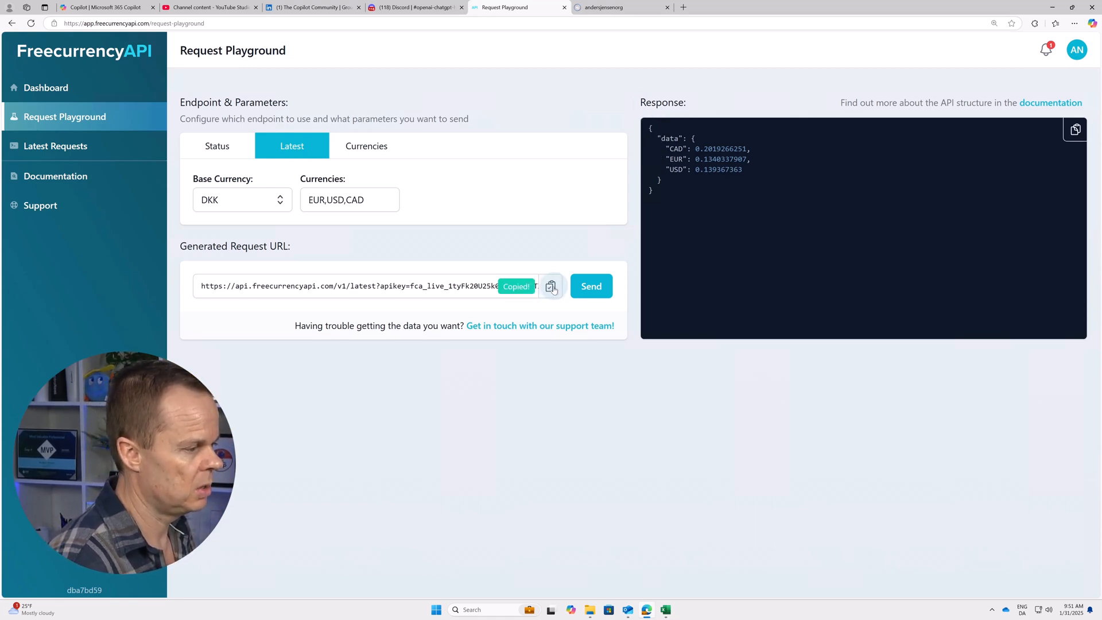
left_click(115, 11)
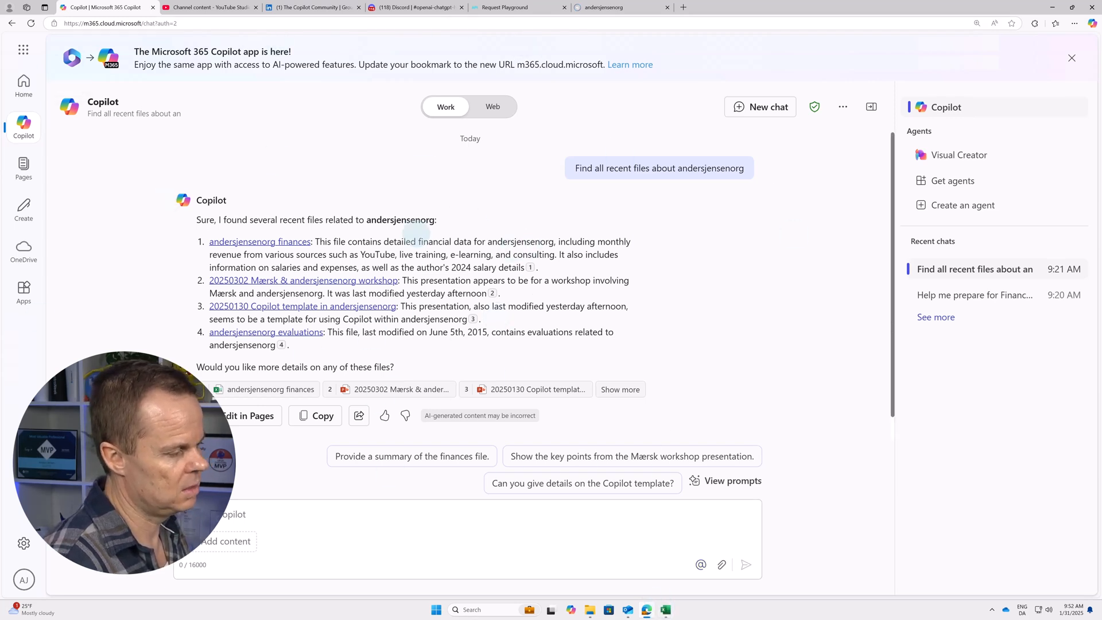
In a new Web chat, ask how to create an OfficeScript calling the pasted API URL, noting the response format.
left_click(492, 106)
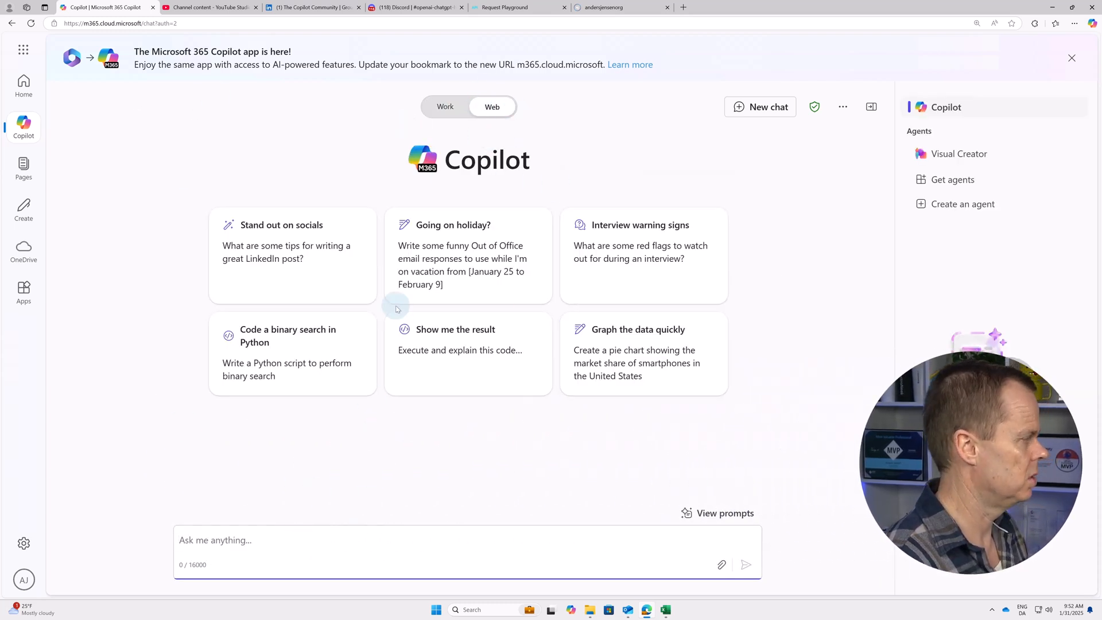
type("H")
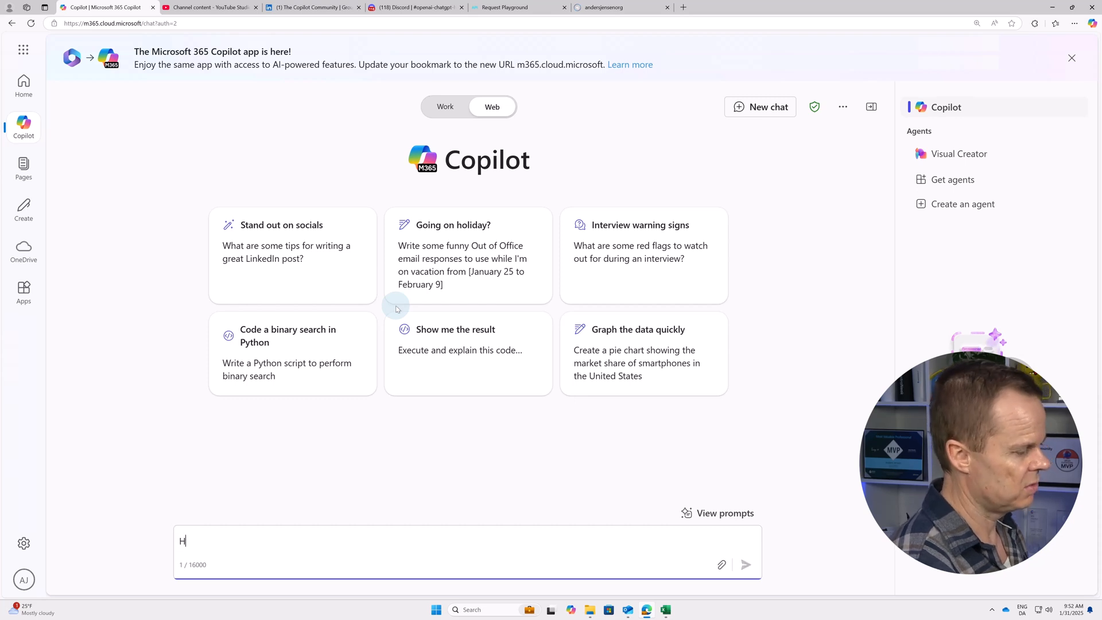
type("ow do")
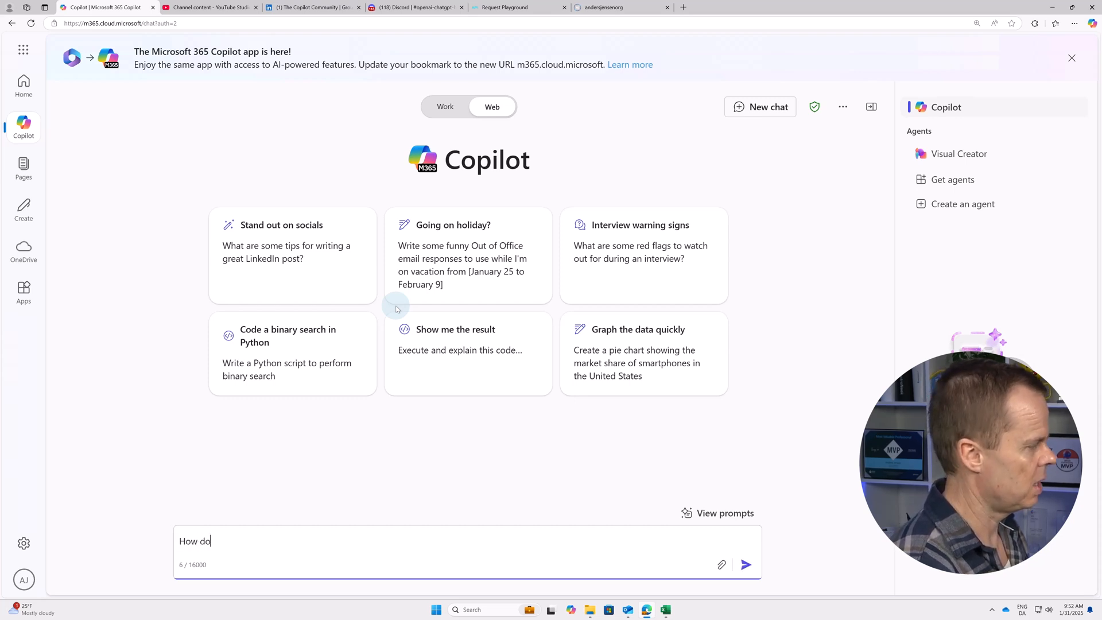
type(" I creaet an")
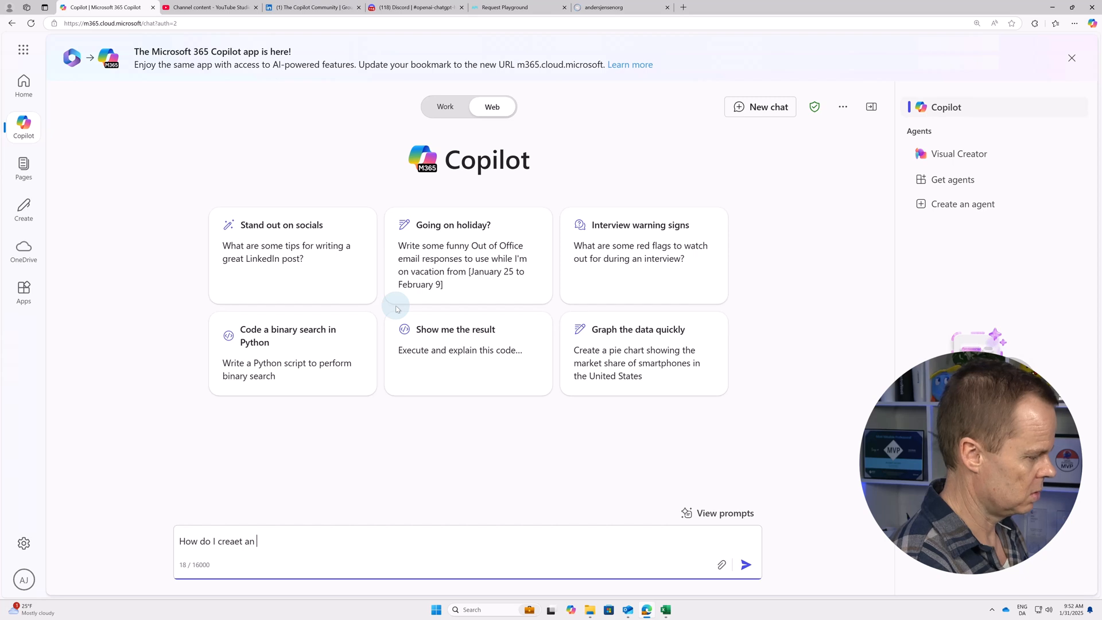
type(" OfficeS")
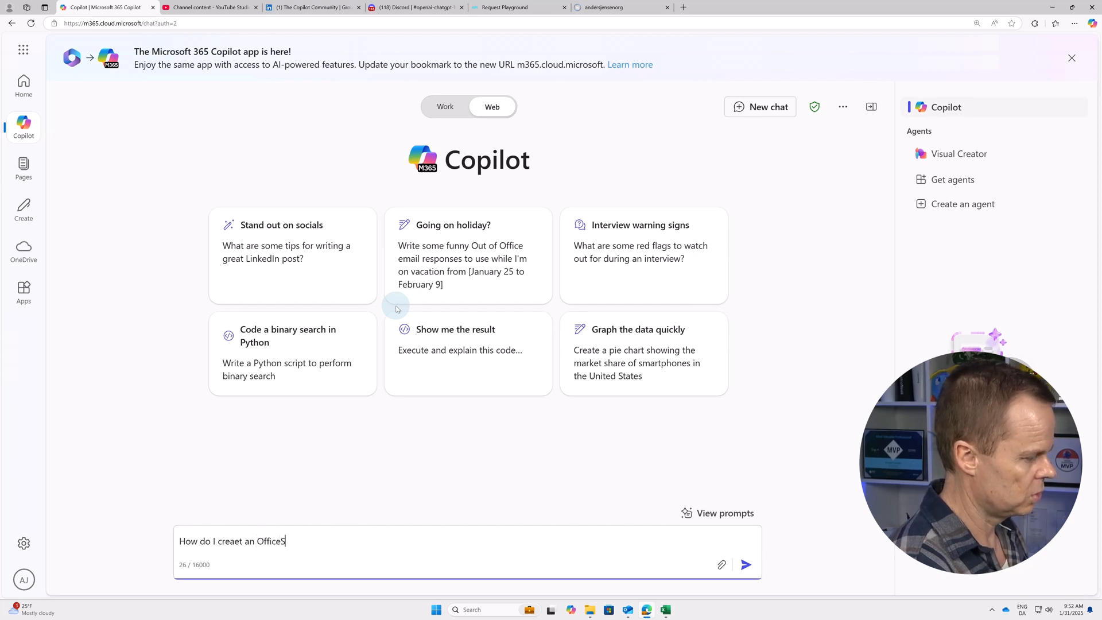
type("crpt")
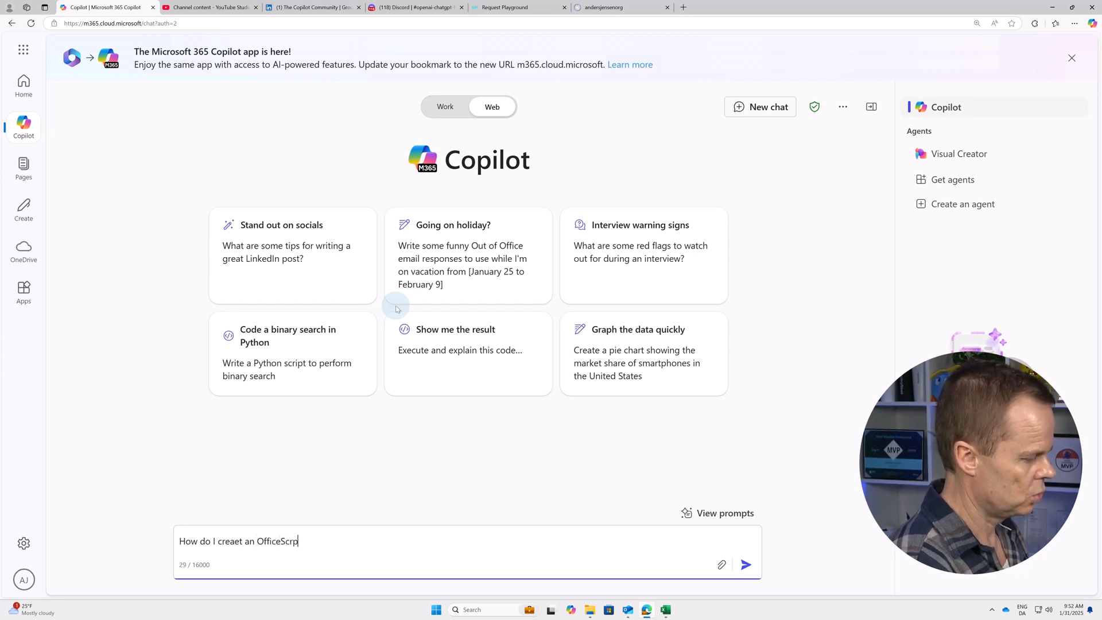
key("BackSpace")
type("ipt")
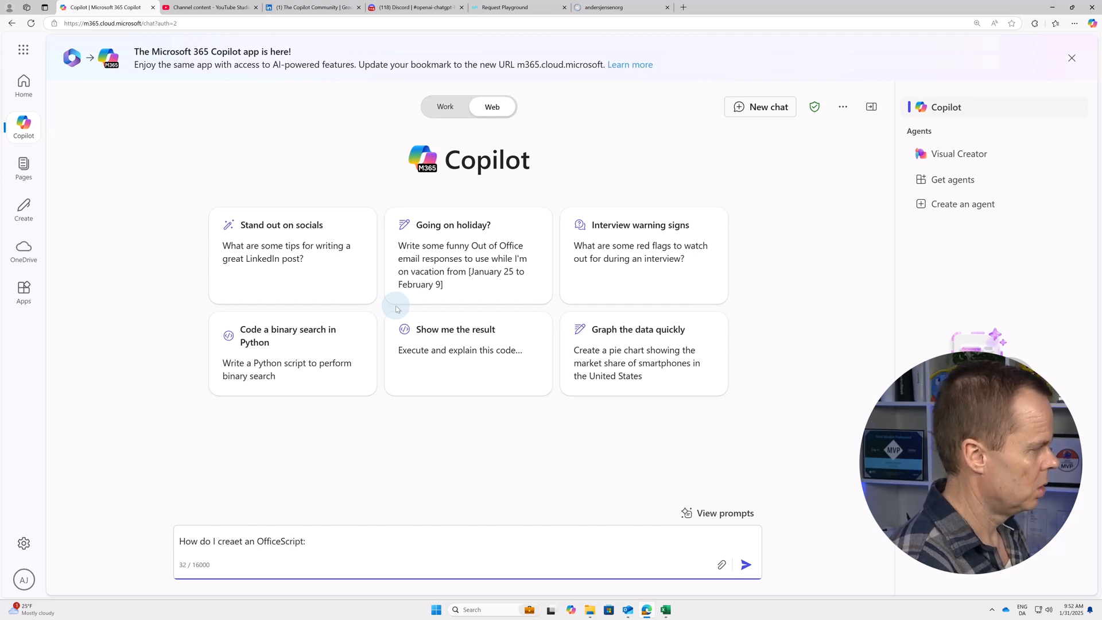
type(" th")
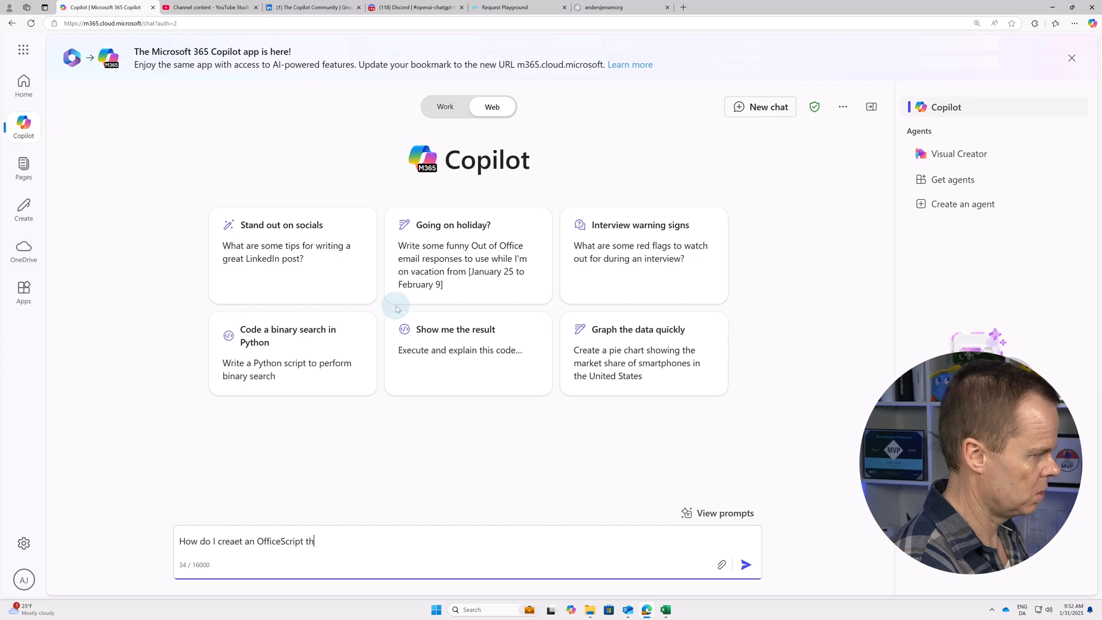
type("at calls this")
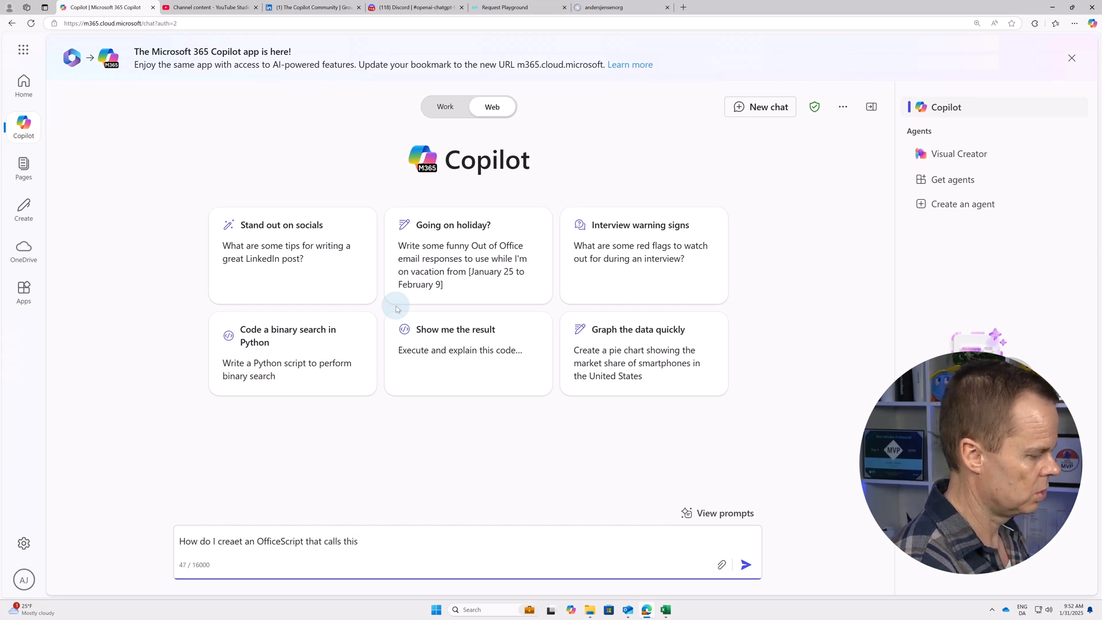
type(" API:")
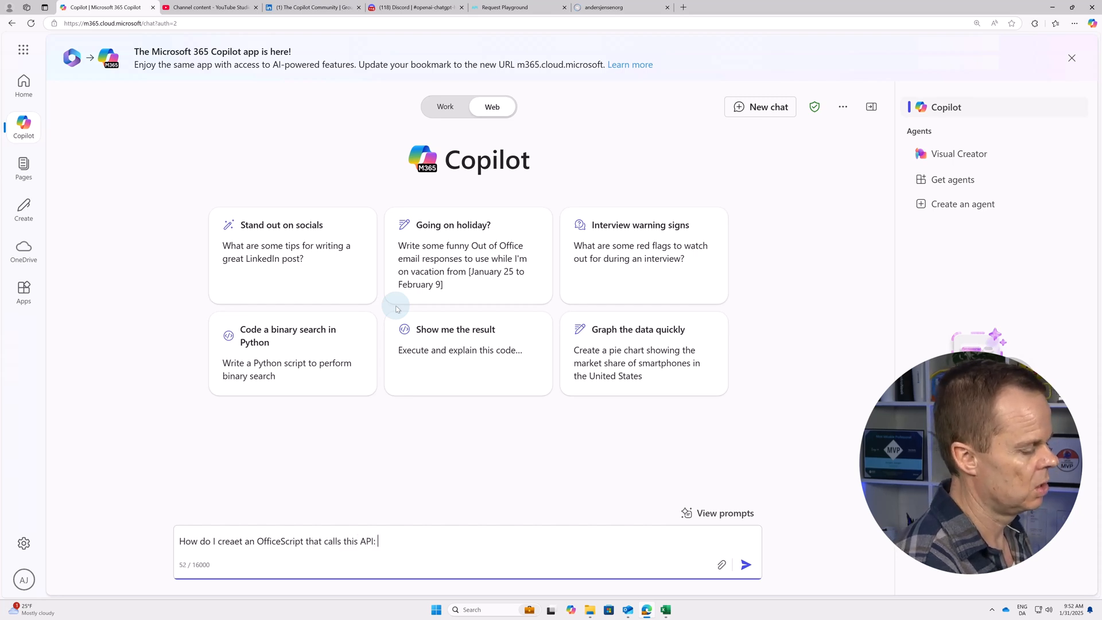
key("ctrl+v")
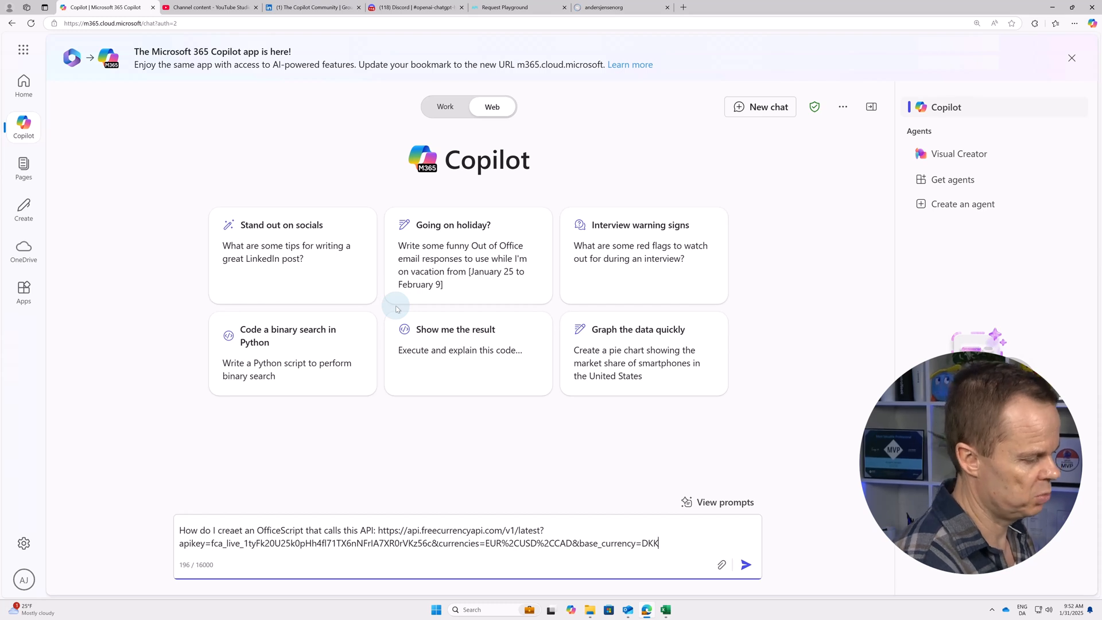
key("shift+Return")
key("shift+Return")
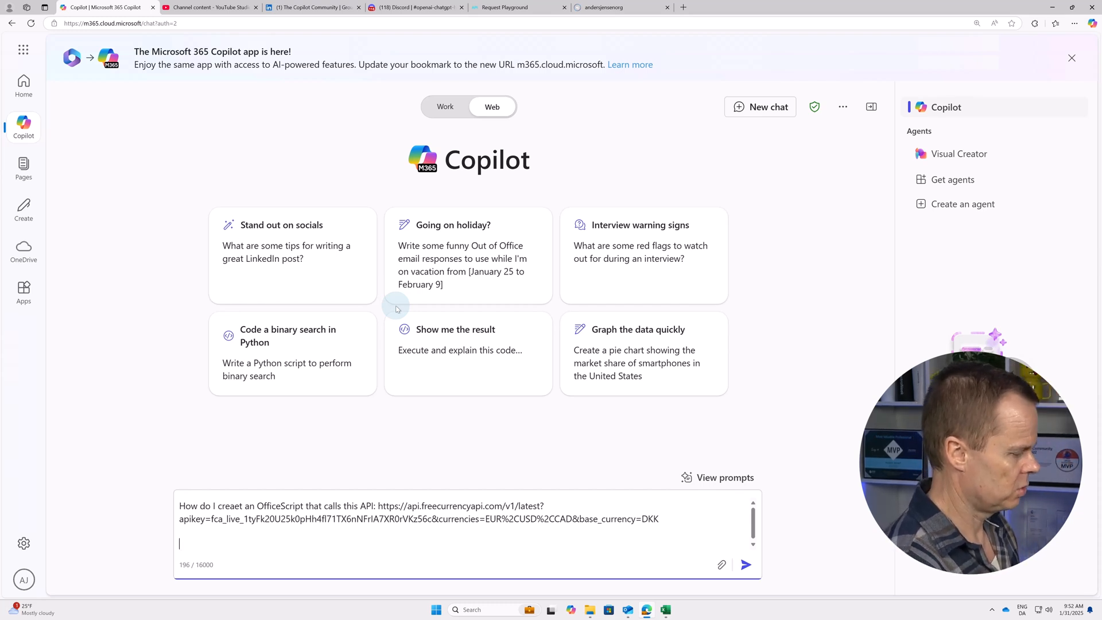
type("The respo")
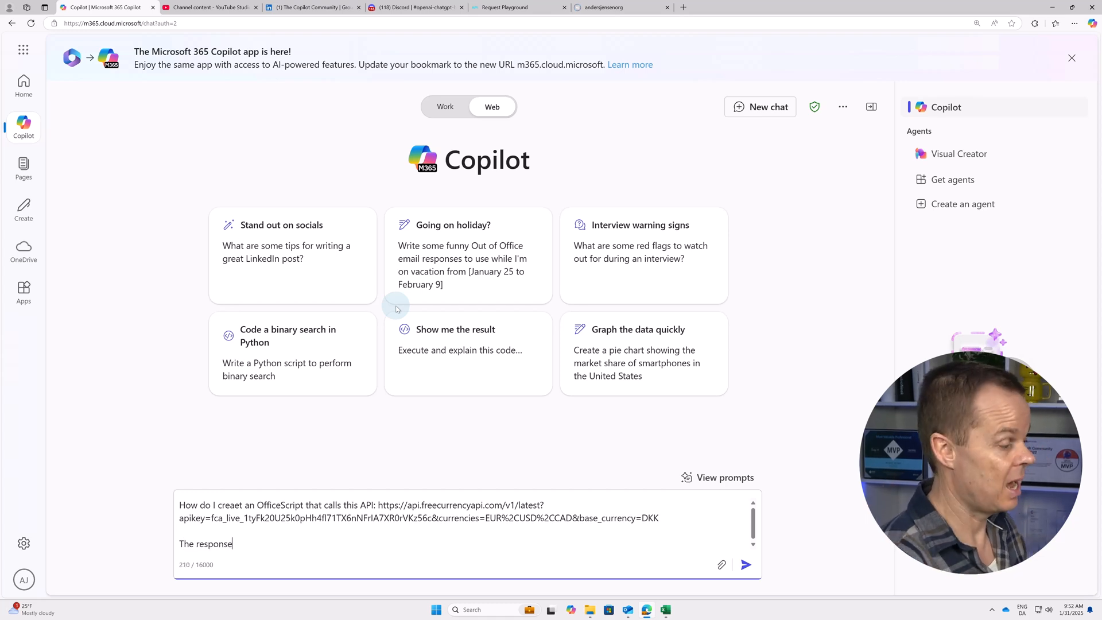
type("nse")
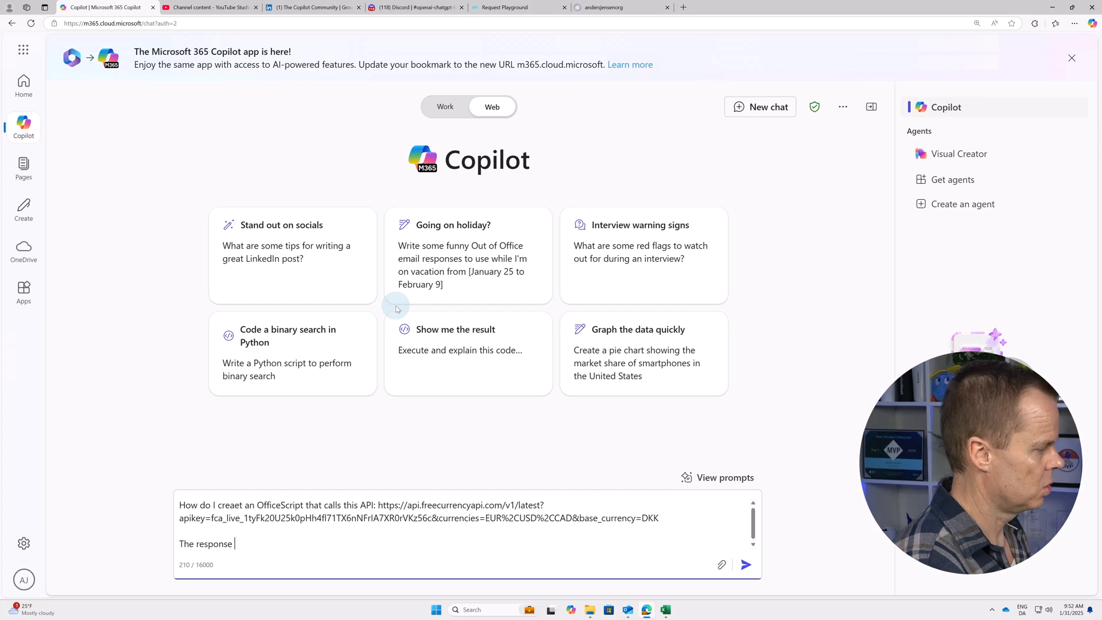
type(" comes in this")
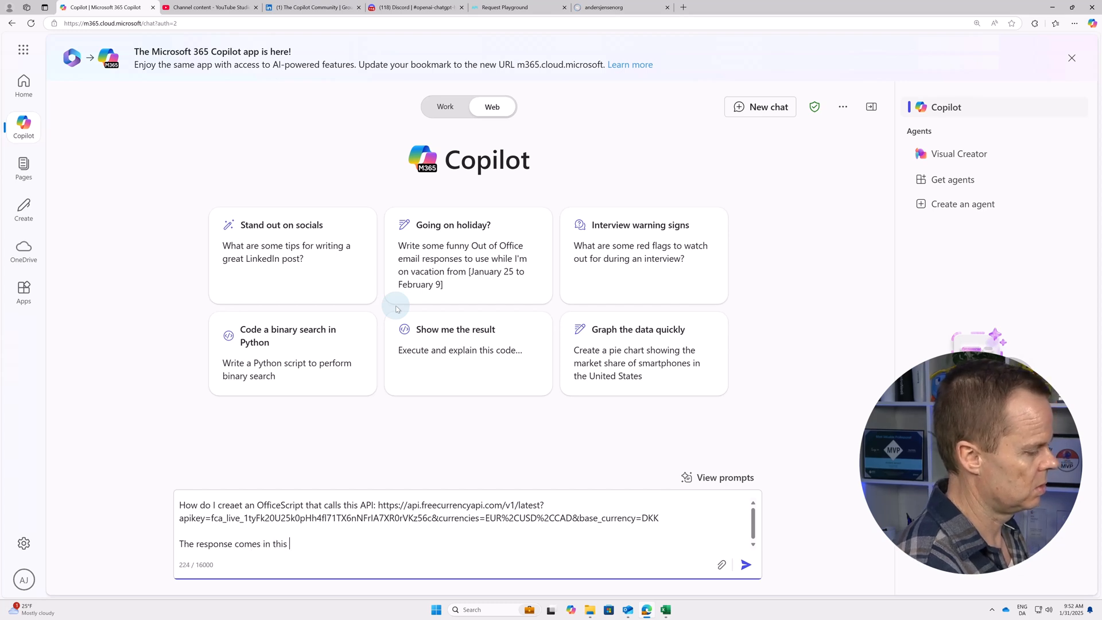
type(" format:")
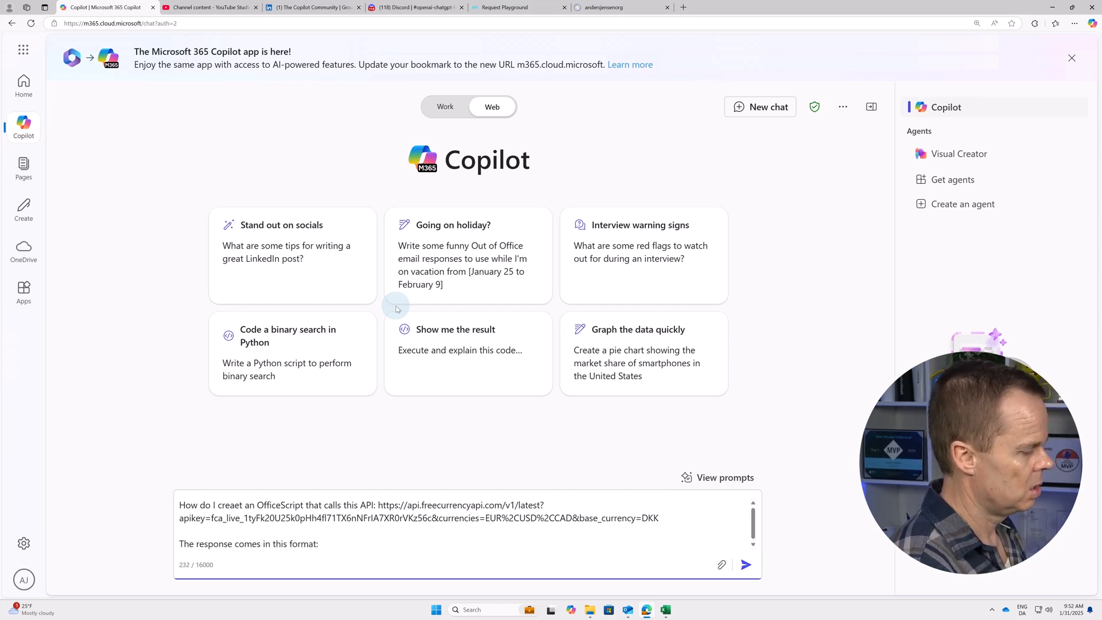
key("shift+Return")
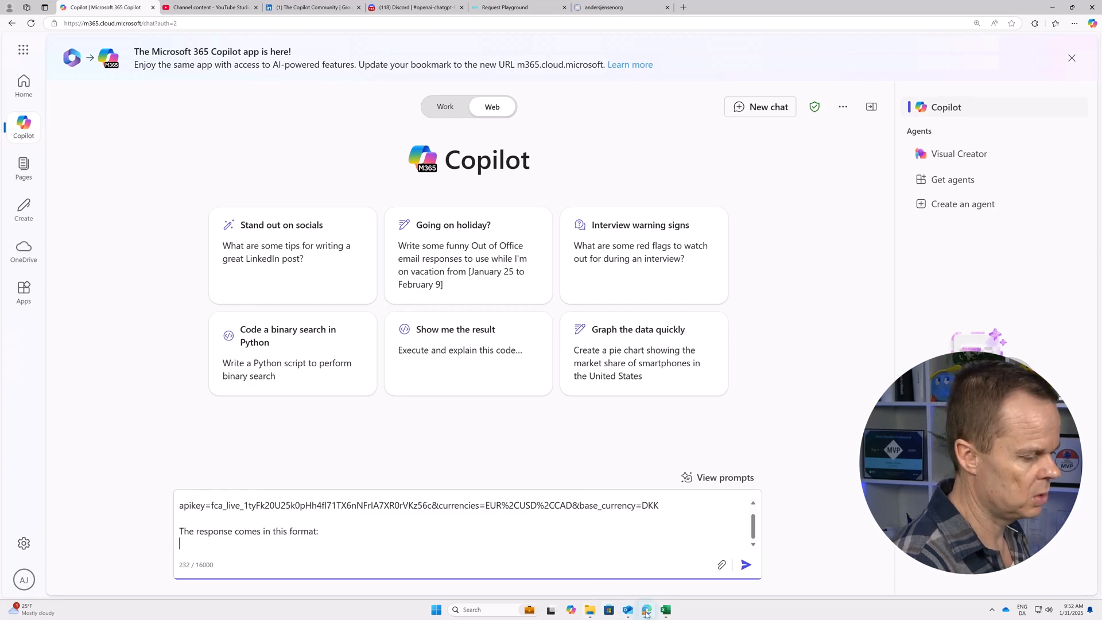
Copy the JSON rate response from FreecurrencyAPI and paste it into the Copilot prompt.
left_click(665, 610)
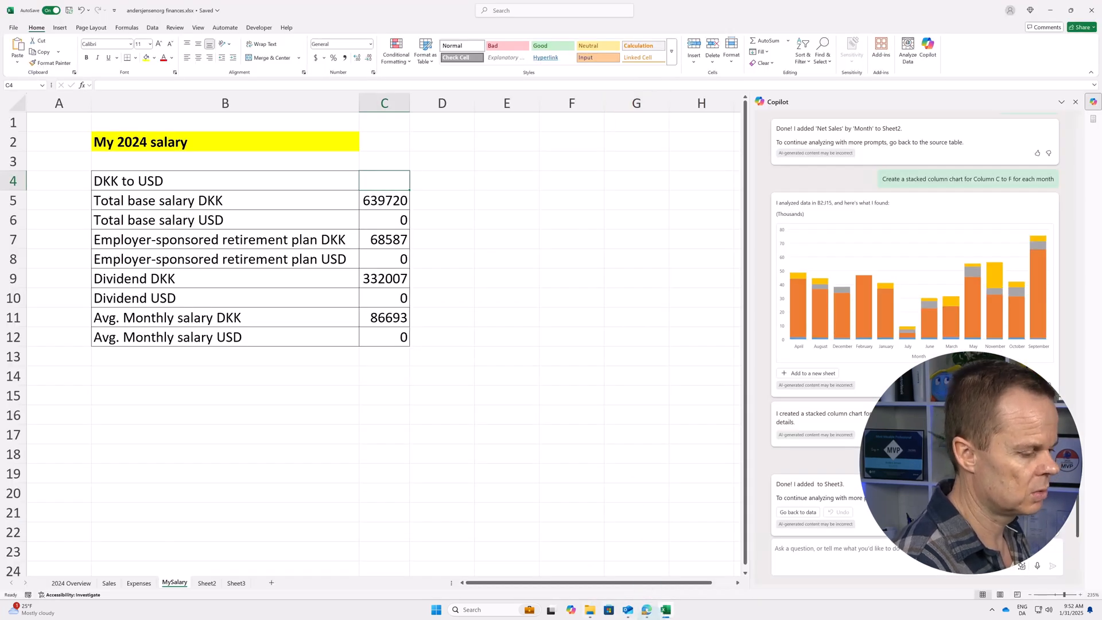
left_click(647, 610)
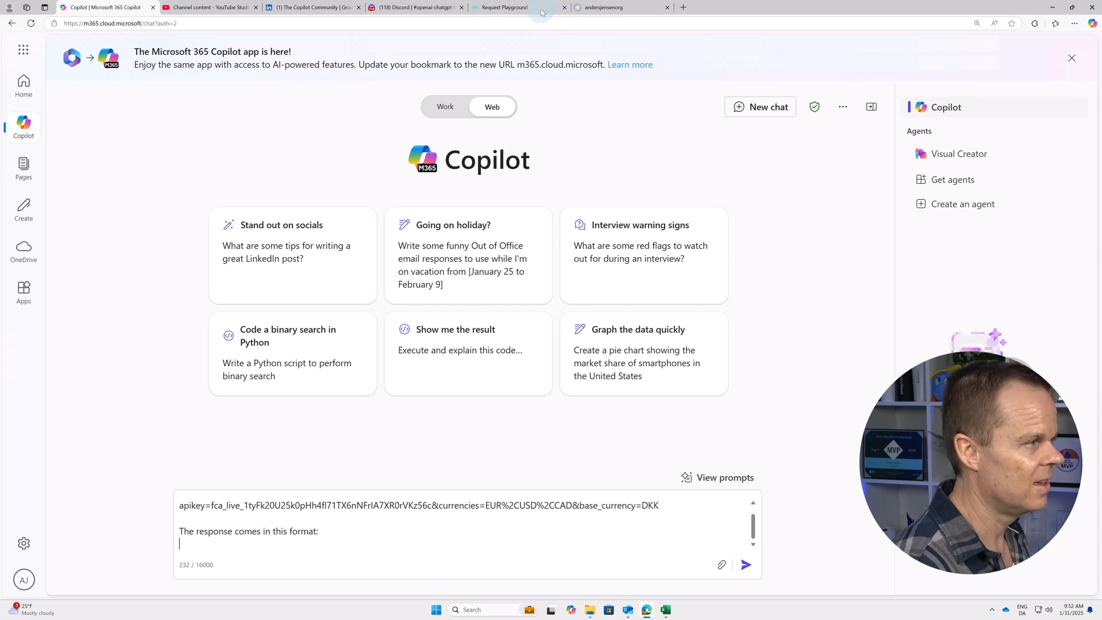
left_click(503, 6)
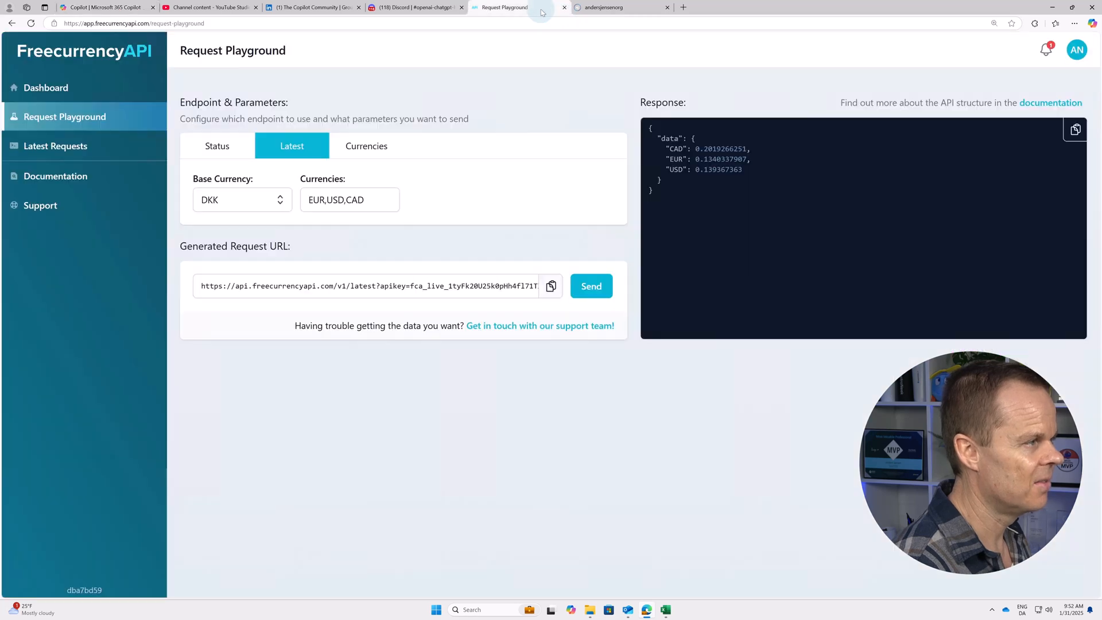
left_click(1075, 130)
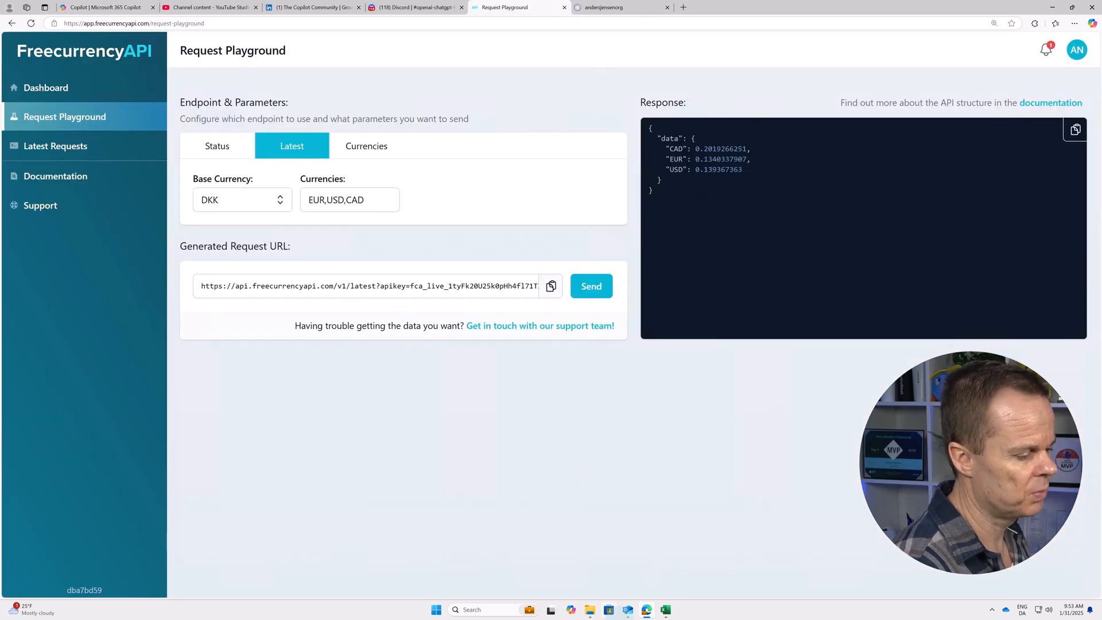
left_click(646, 611)
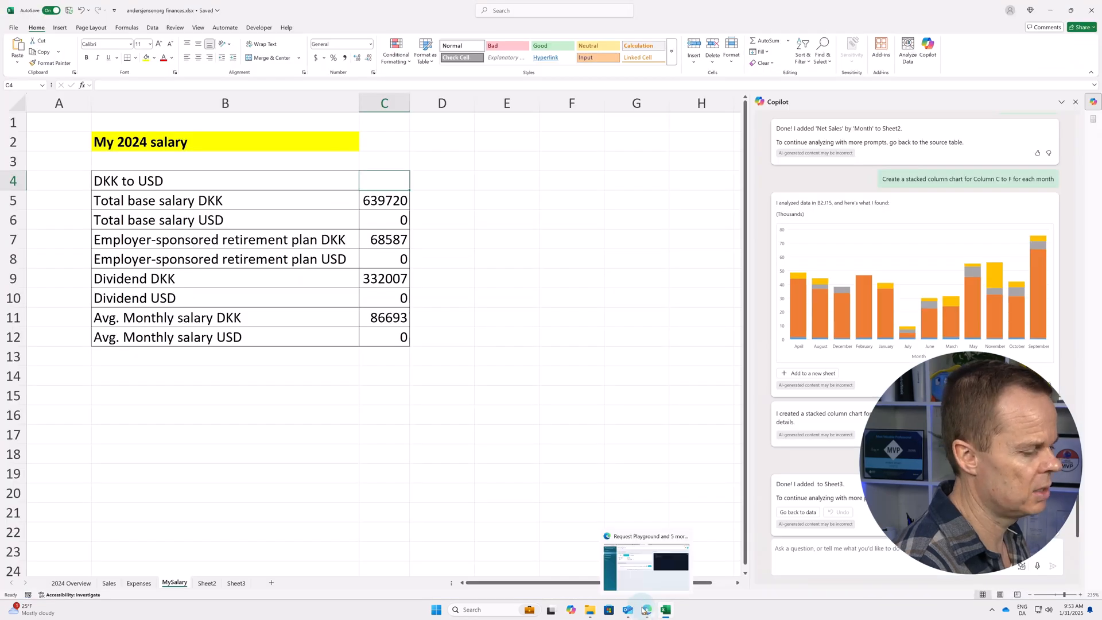
left_click(646, 612)
left_click(114, 7)
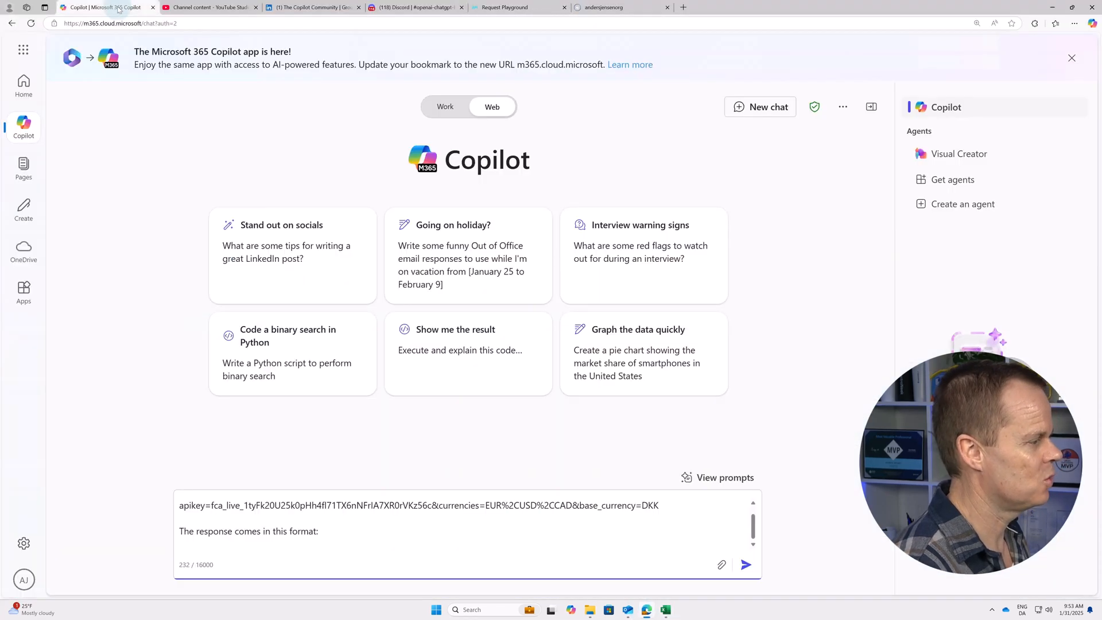
left_click(278, 544)
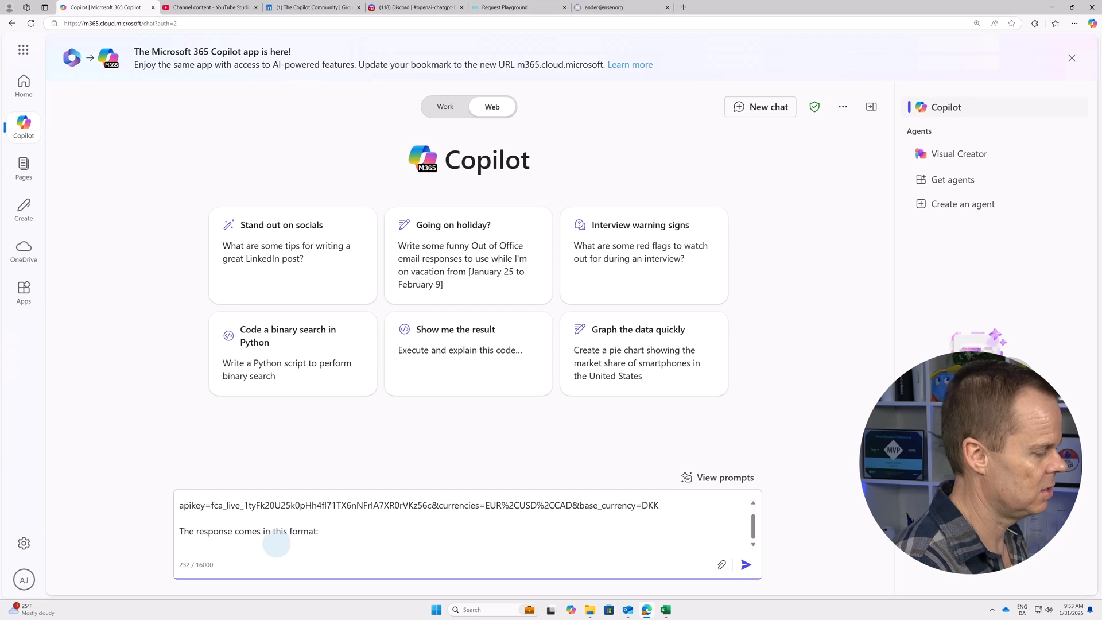
key("ctrl+v")
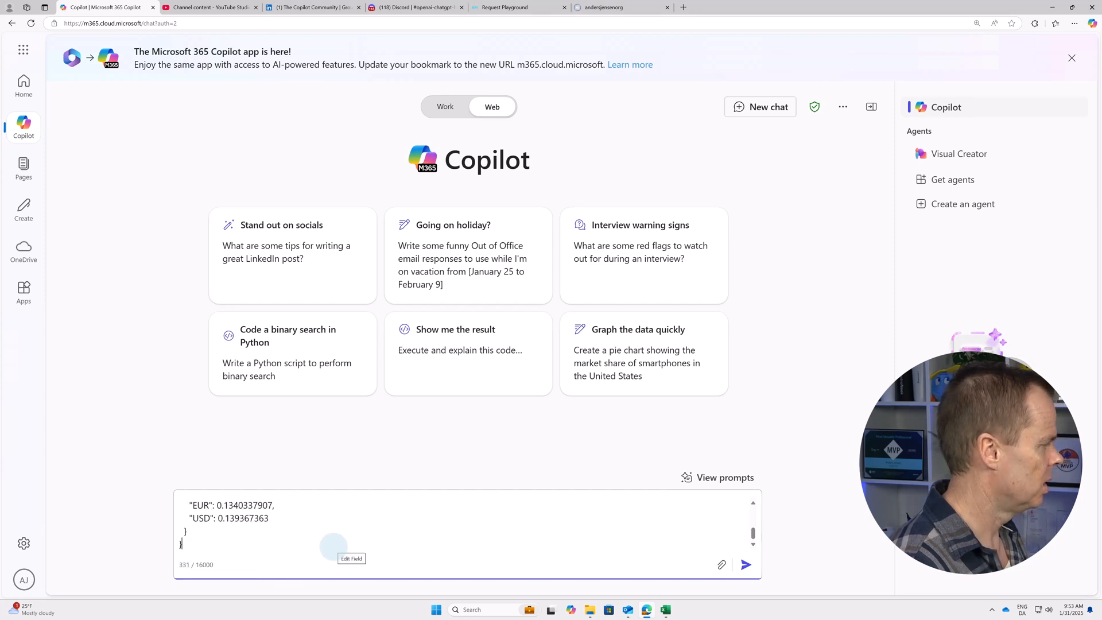
Add the line 'Return the value of the USD key to the C4 cell of the active sheet'.
key("shift+Return")
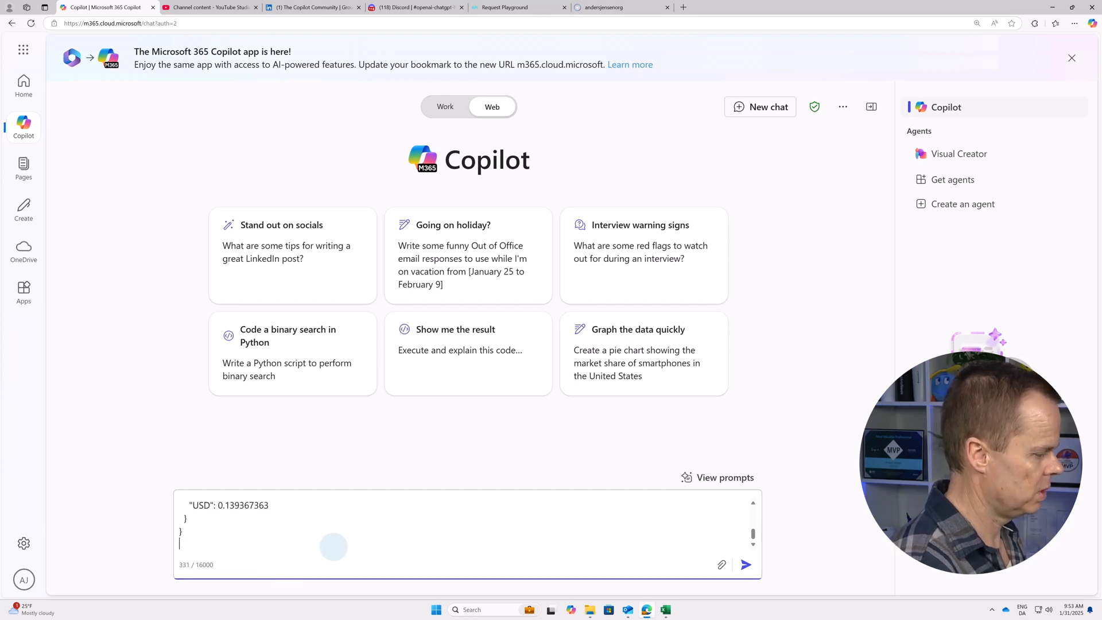
key("shift+Return")
type("Re")
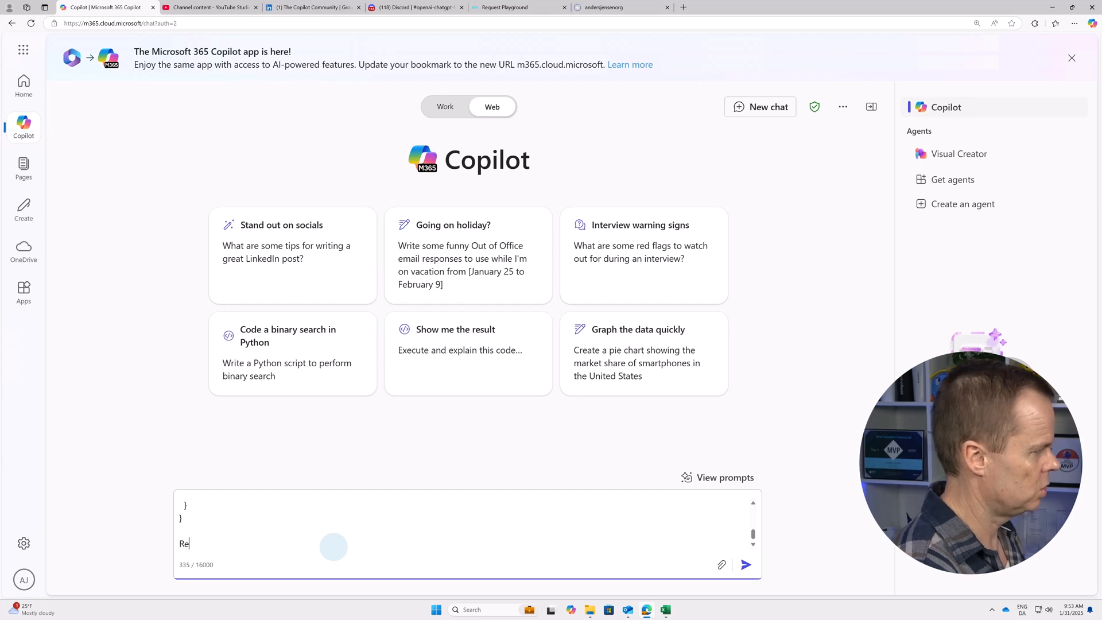
type("turn the va")
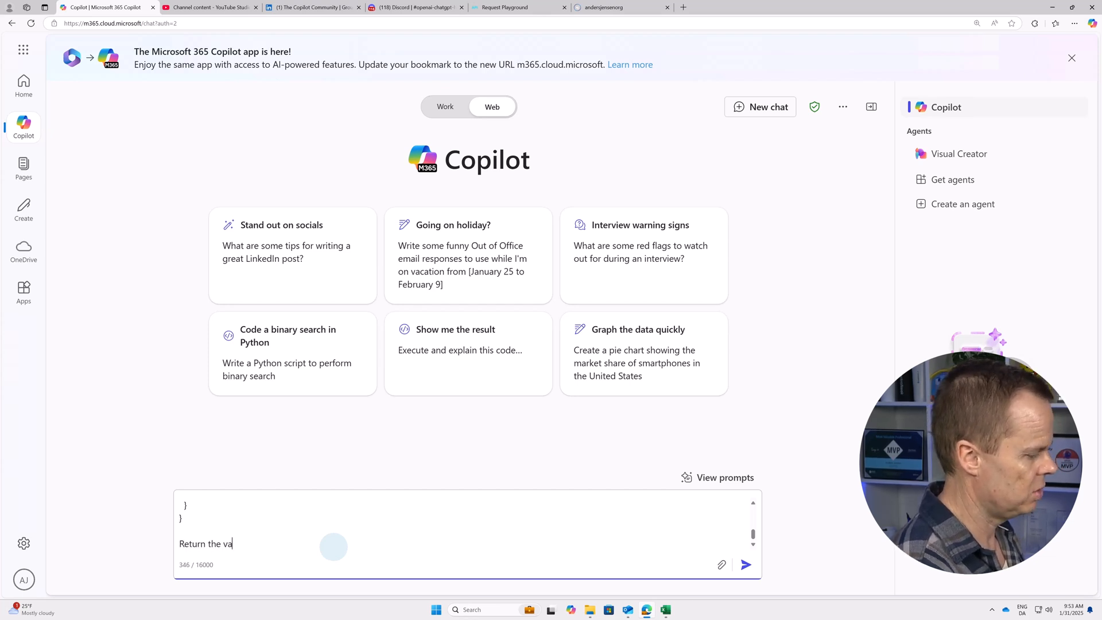
type("lue of the ")
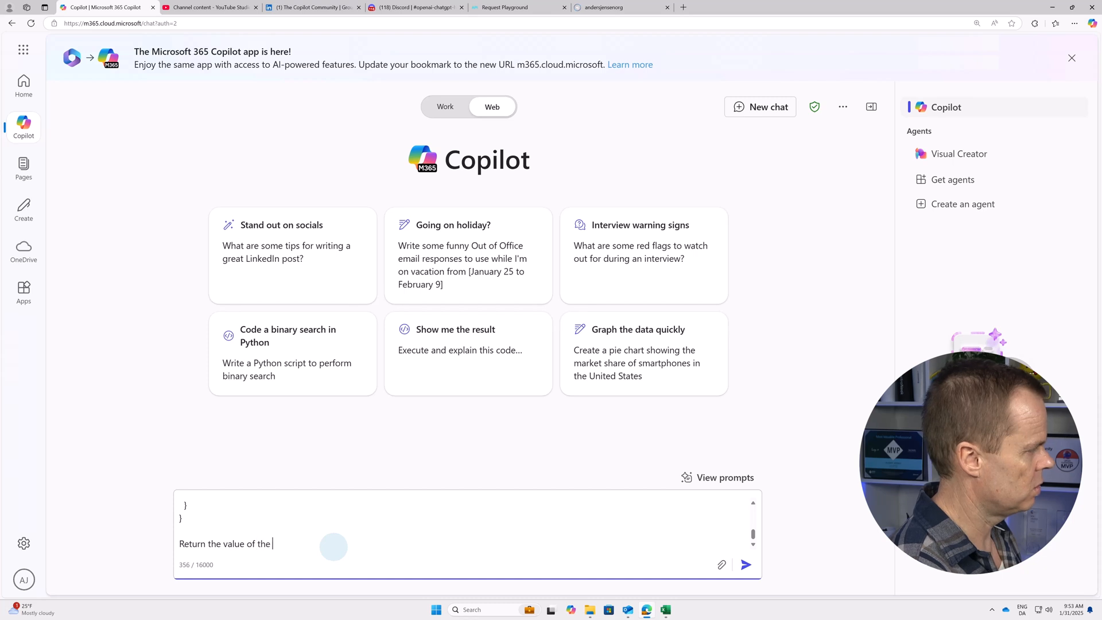
type("USD key to t")
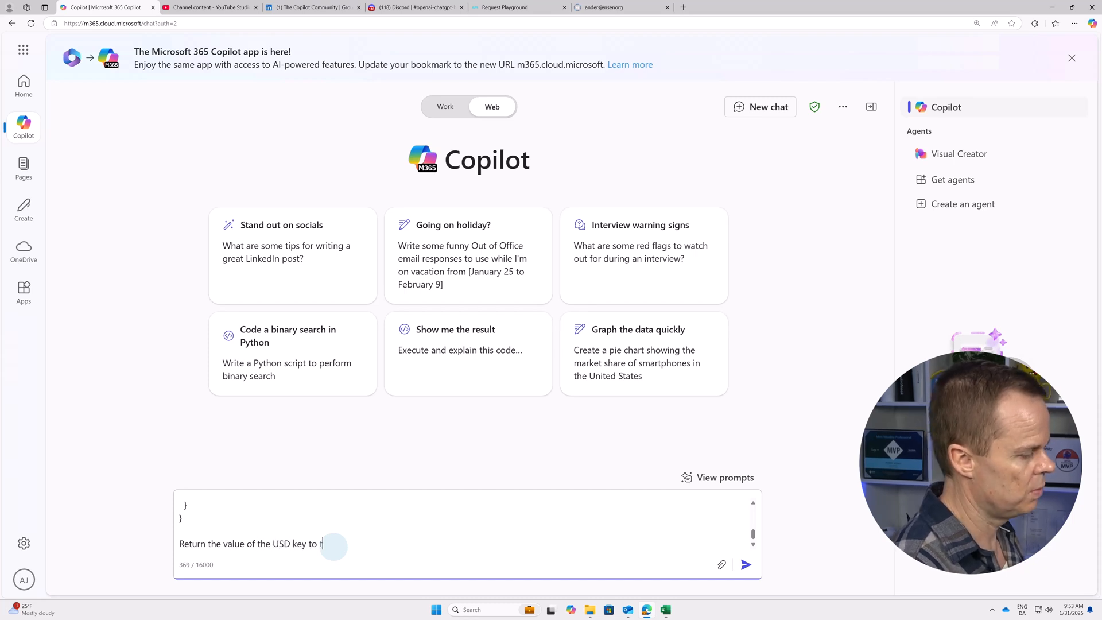
type("he")
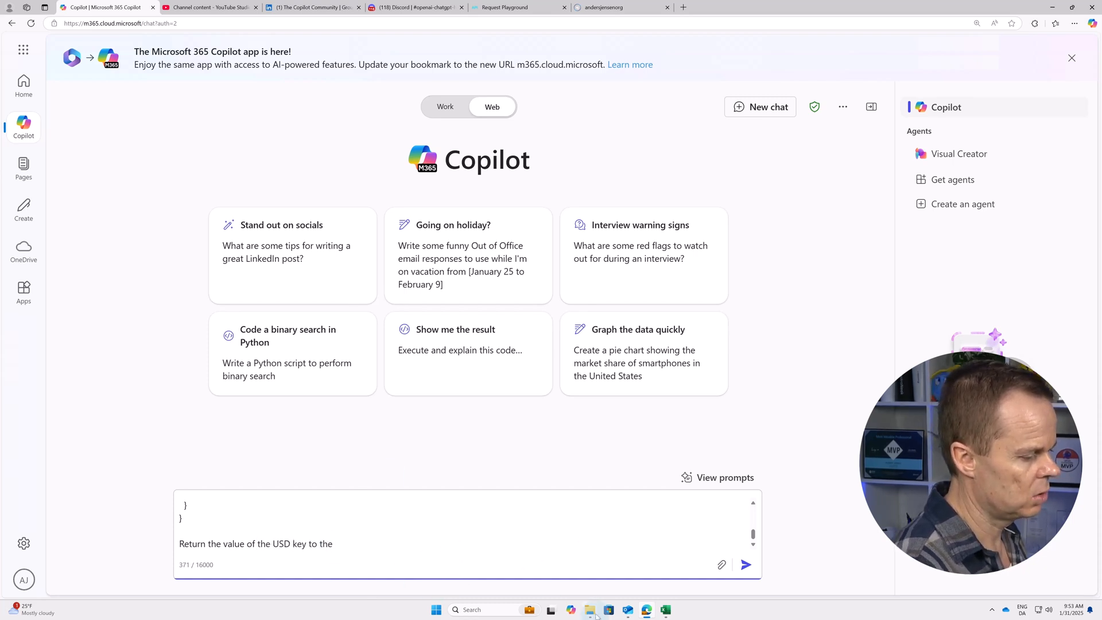
left_click(666, 610)
left_click(384, 185)
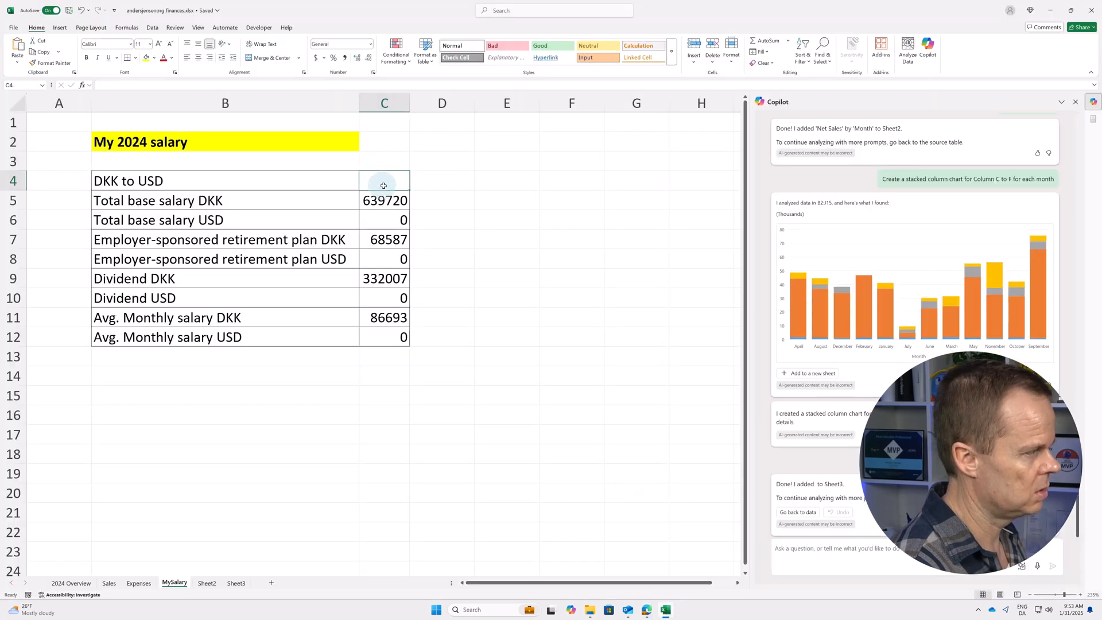
left_click(647, 609)
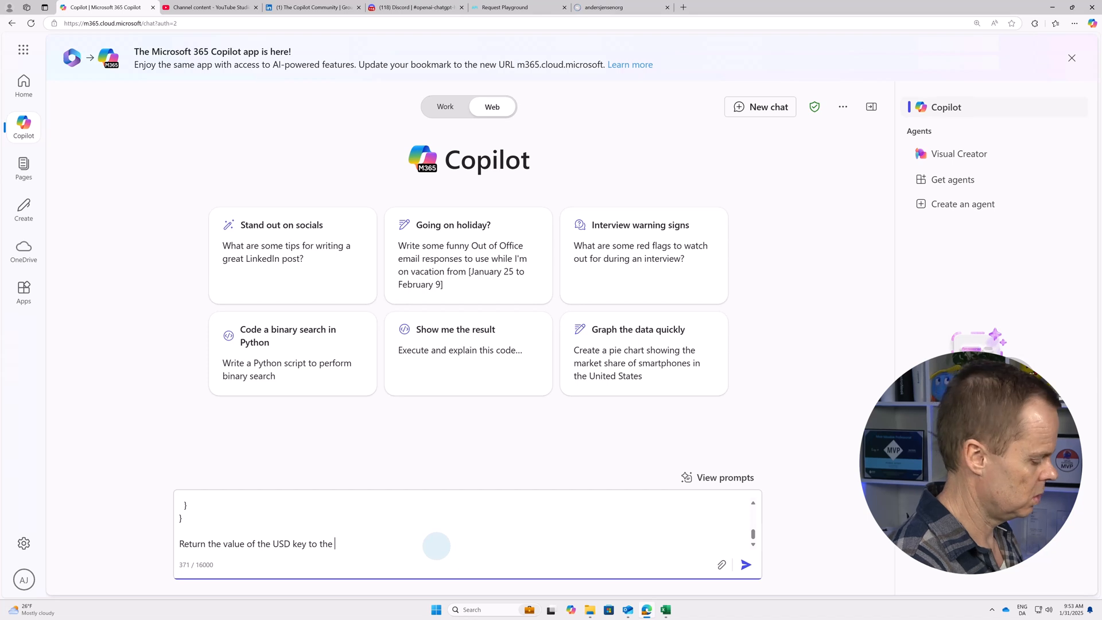
type("cell of the")
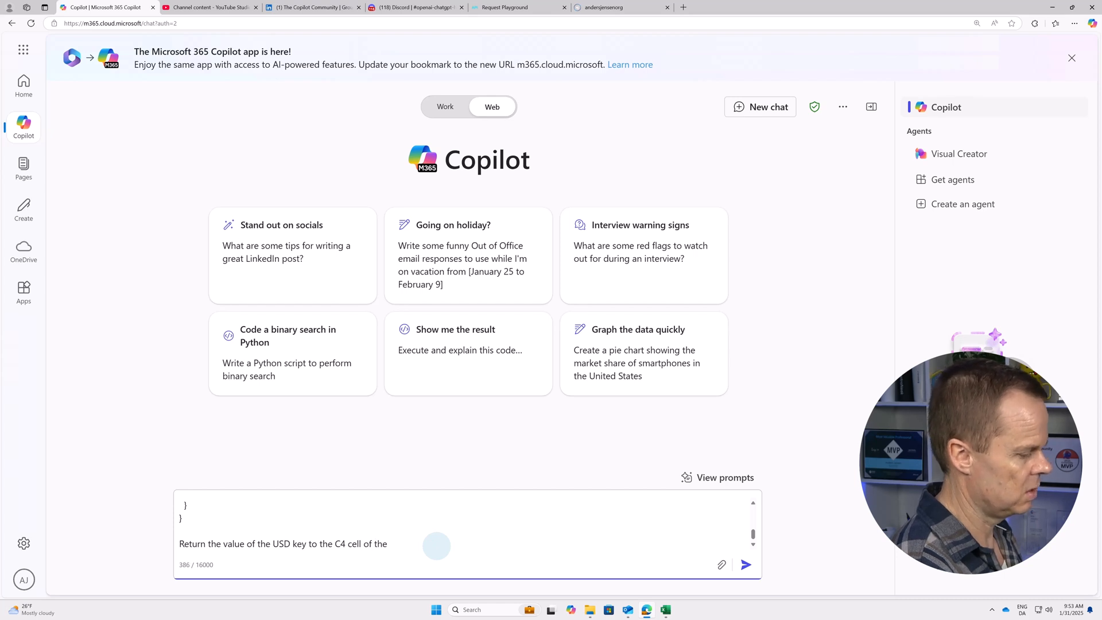
type(" active sheet")
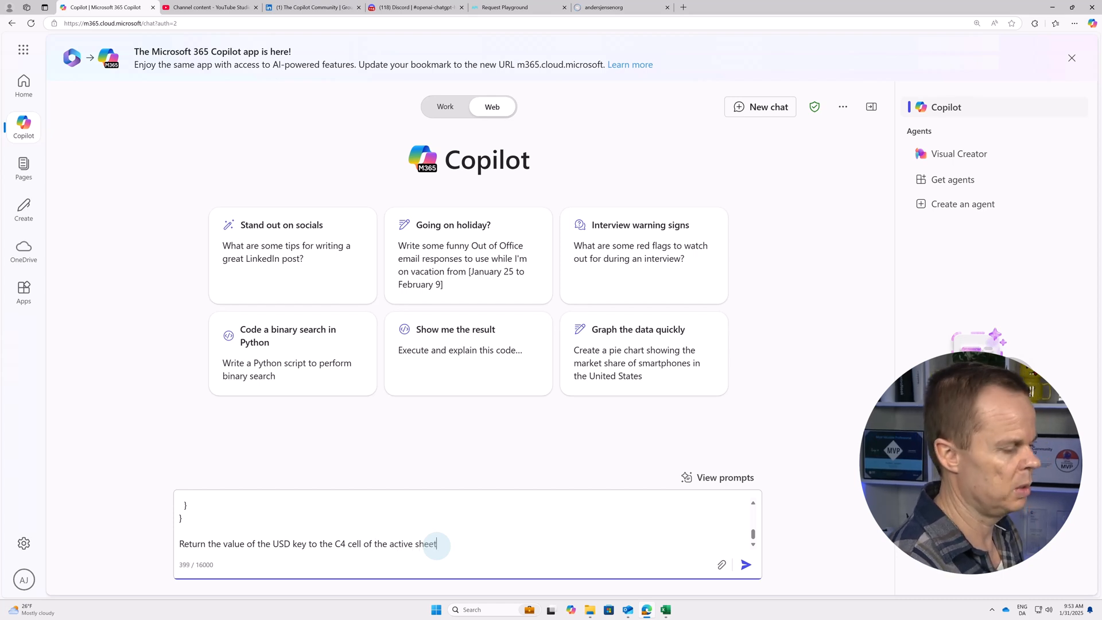
Send the prompt and select the entire OfficeScript code Copilot returns.
left_click(744, 565)
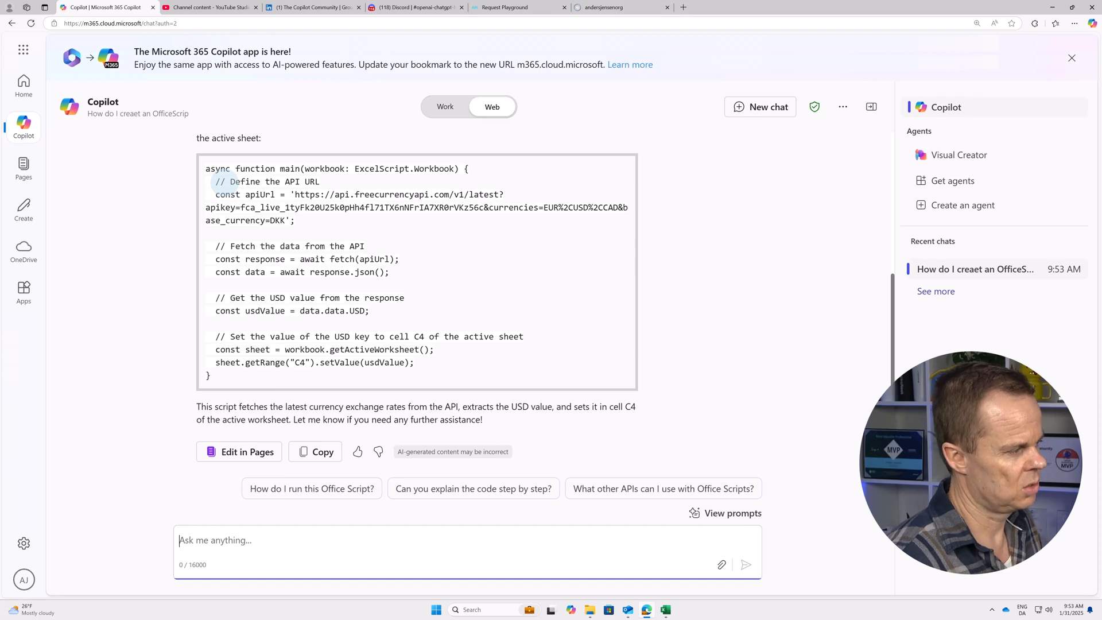
left_click(218, 247)
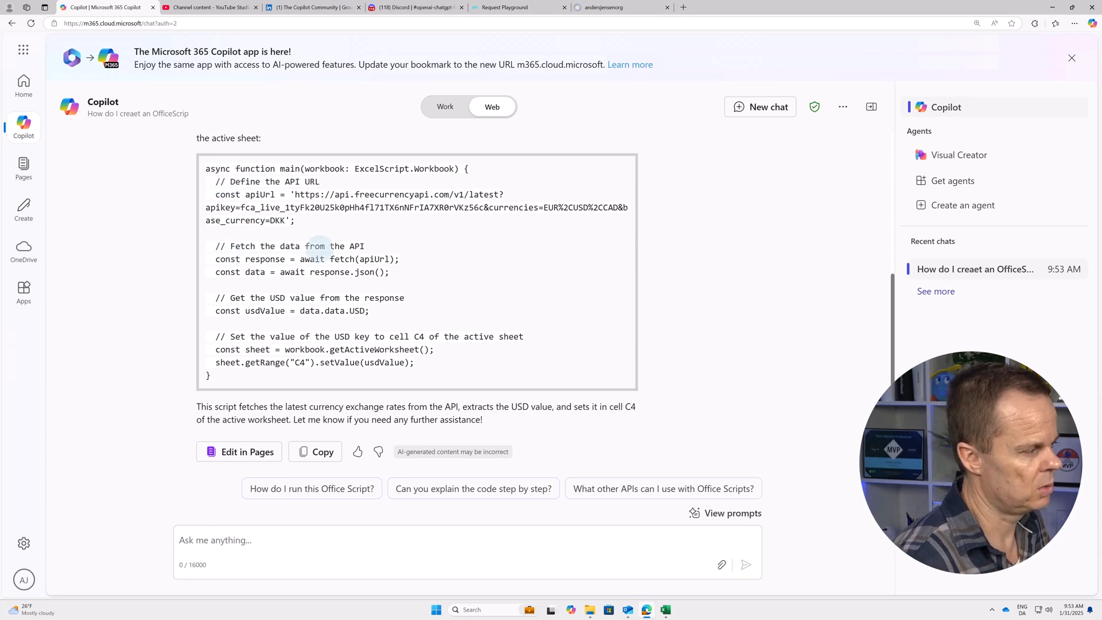
left_click_drag(319, 247, 365, 248)
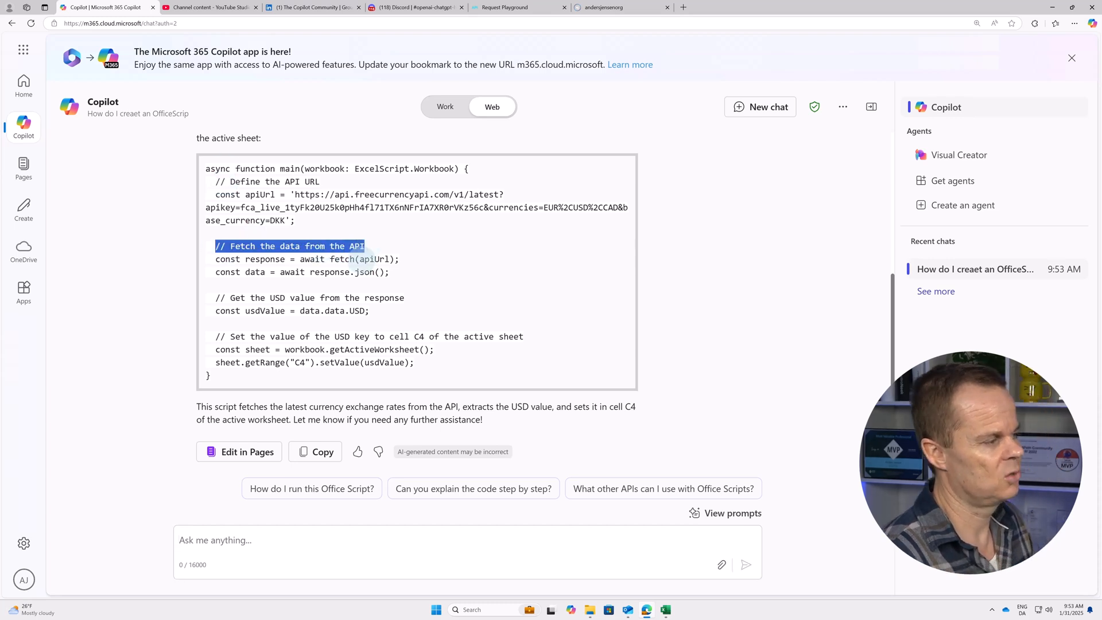
left_click(348, 265)
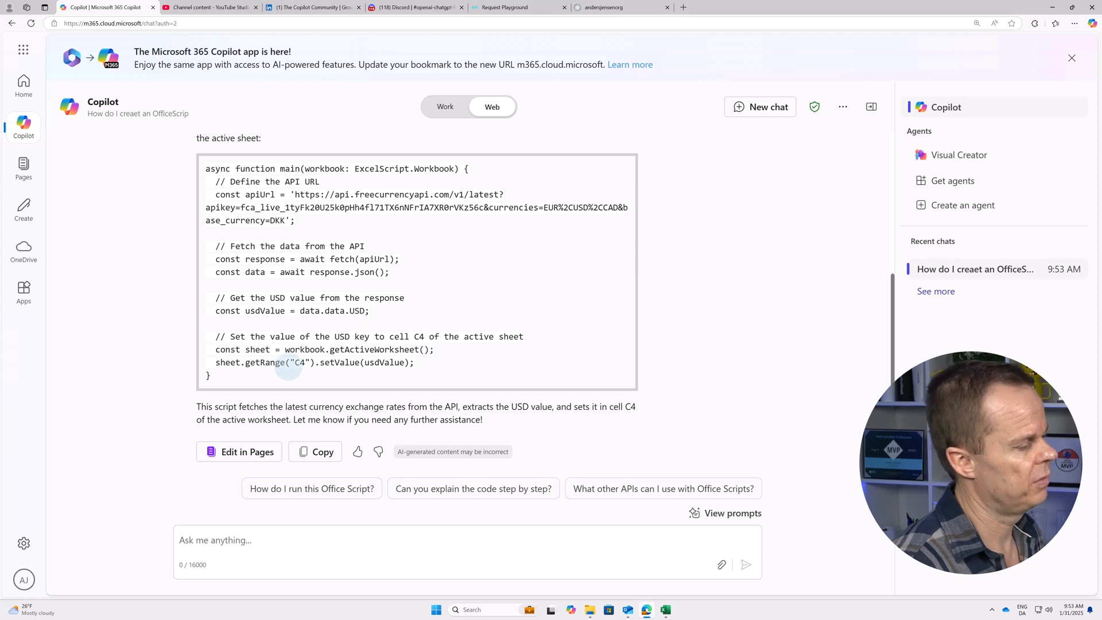
left_click_drag(211, 376, 204, 167)
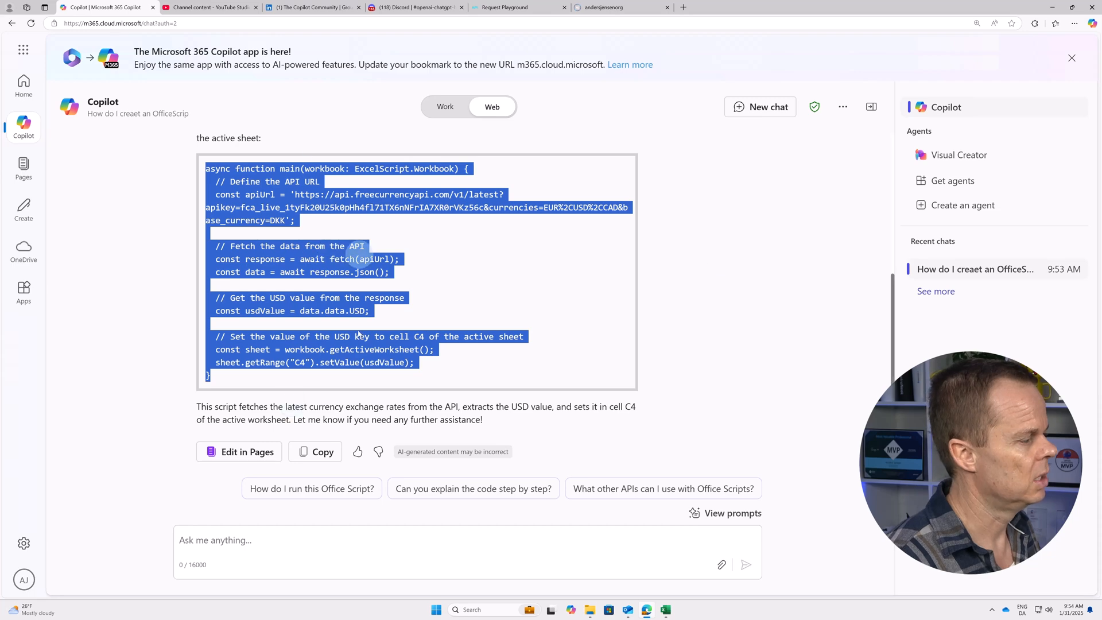
left_click(668, 612)
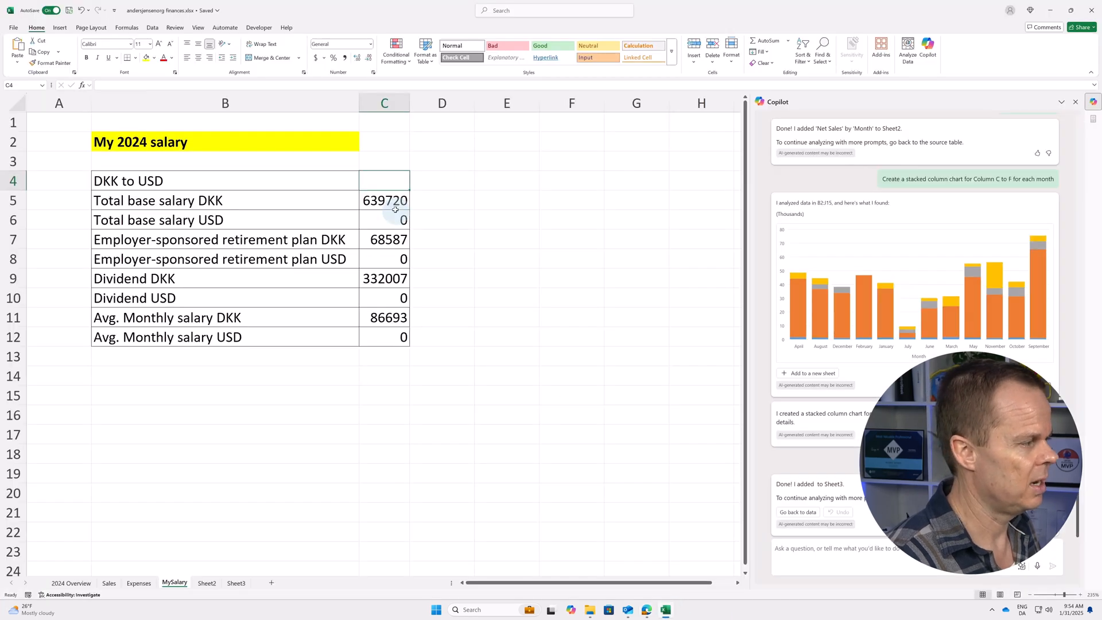
Open the Automate Code Editor, widen its pane, and start a new script.
left_click(457, 183)
left_click(533, 214)
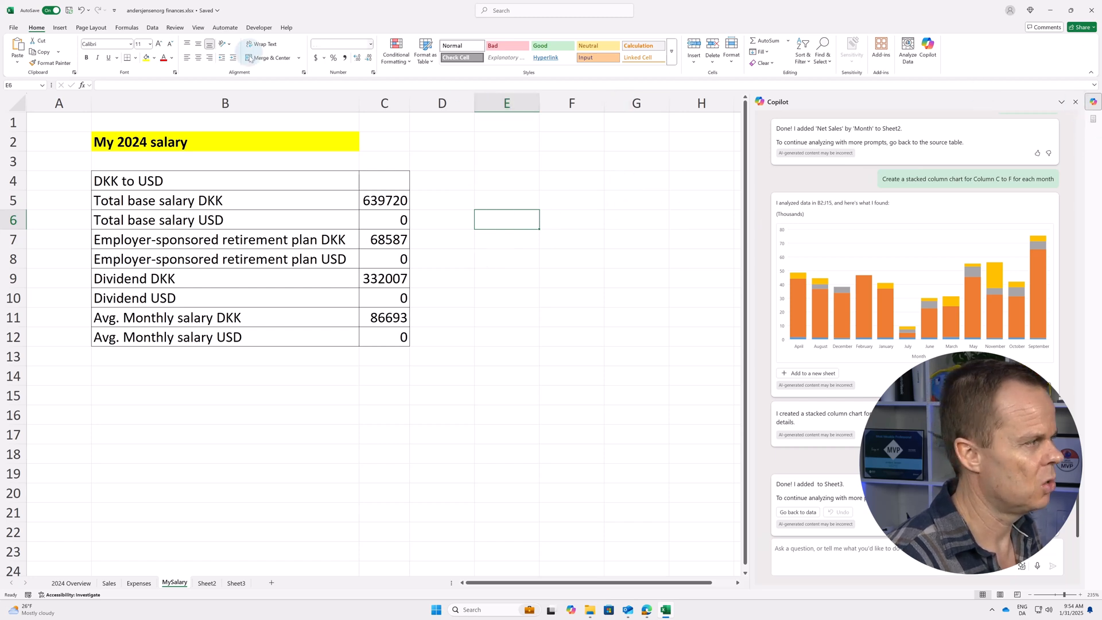
left_click(224, 28)
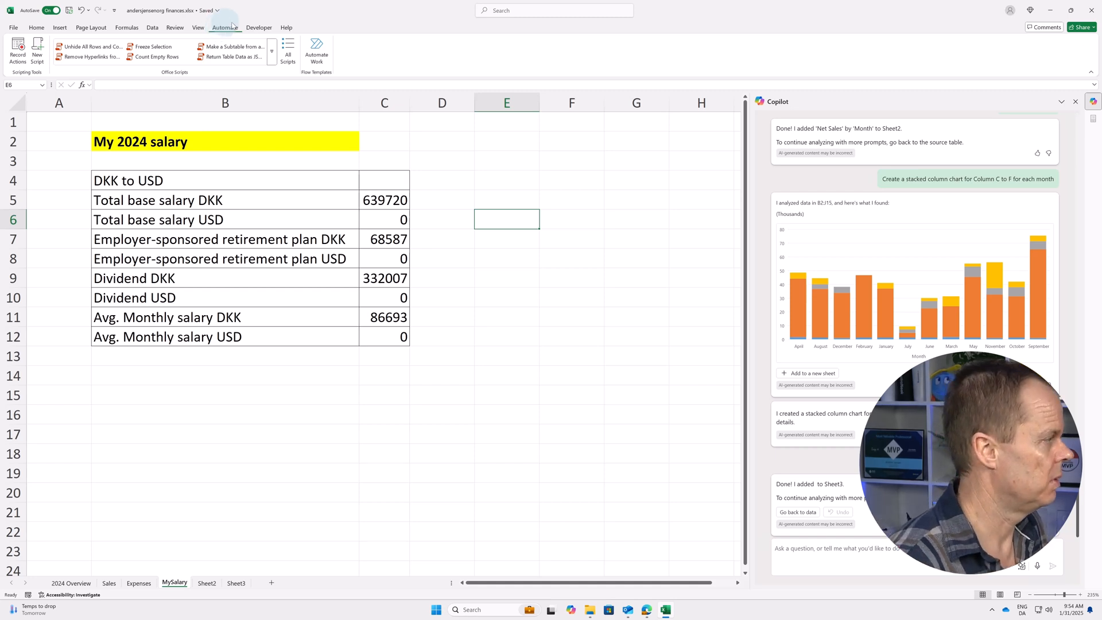
left_click(36, 57)
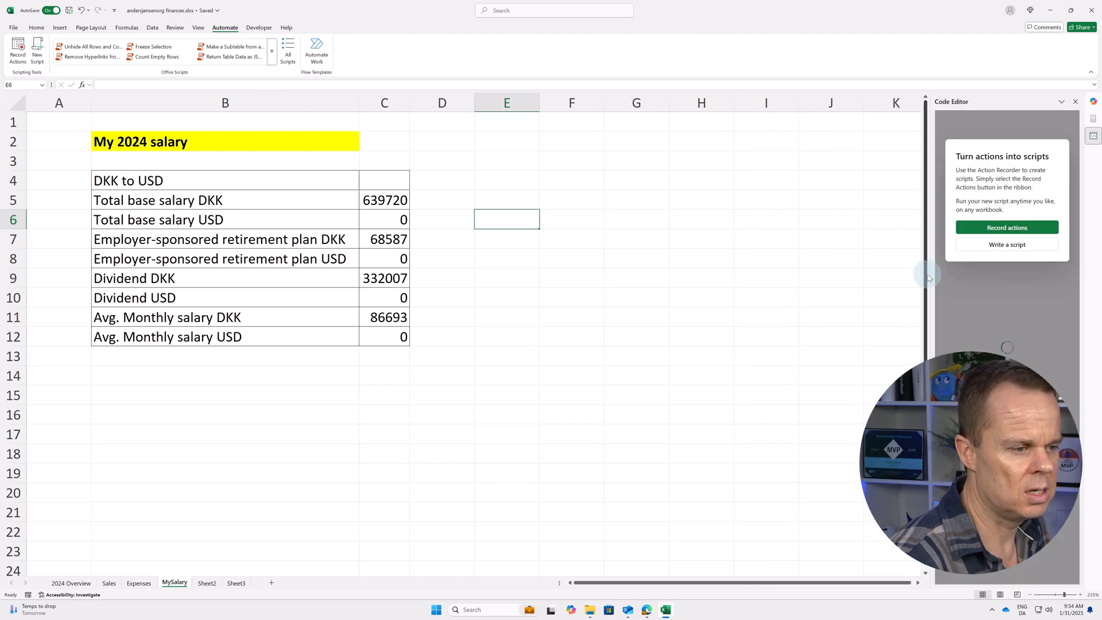
left_click_drag(927, 265, 835, 263)
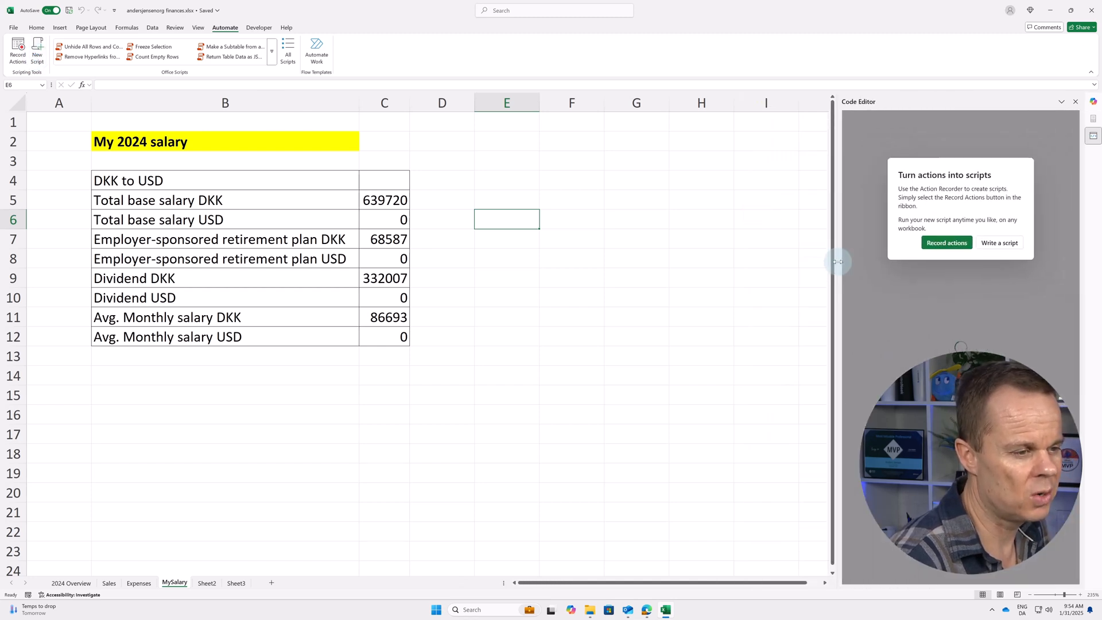
left_click(988, 244)
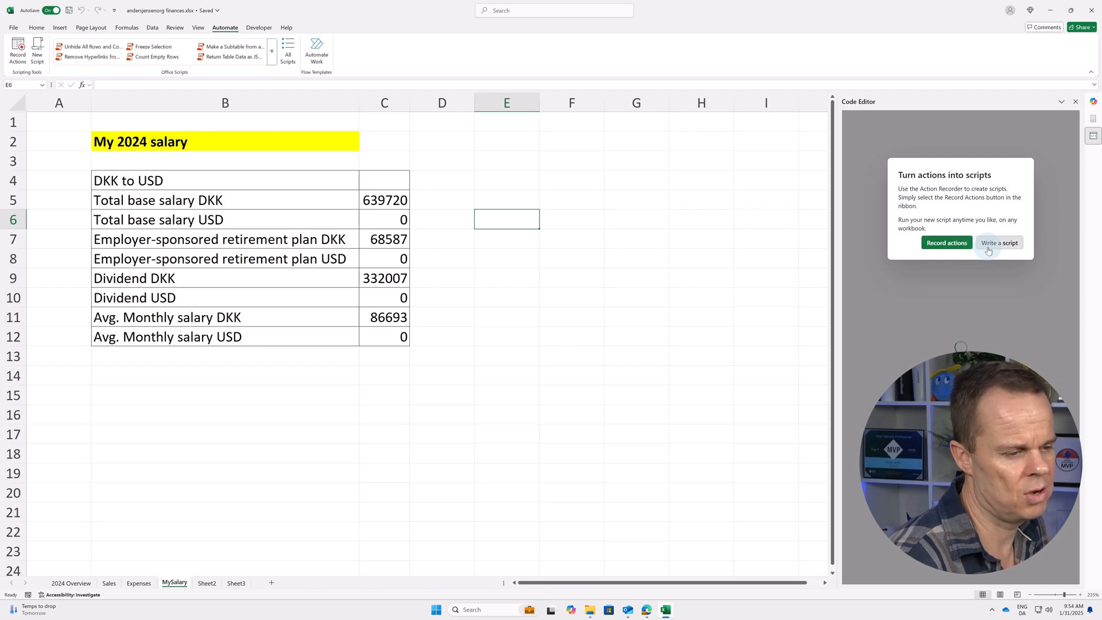
Rename the new Office Script to DKKtoUSD.
left_click(891, 236)
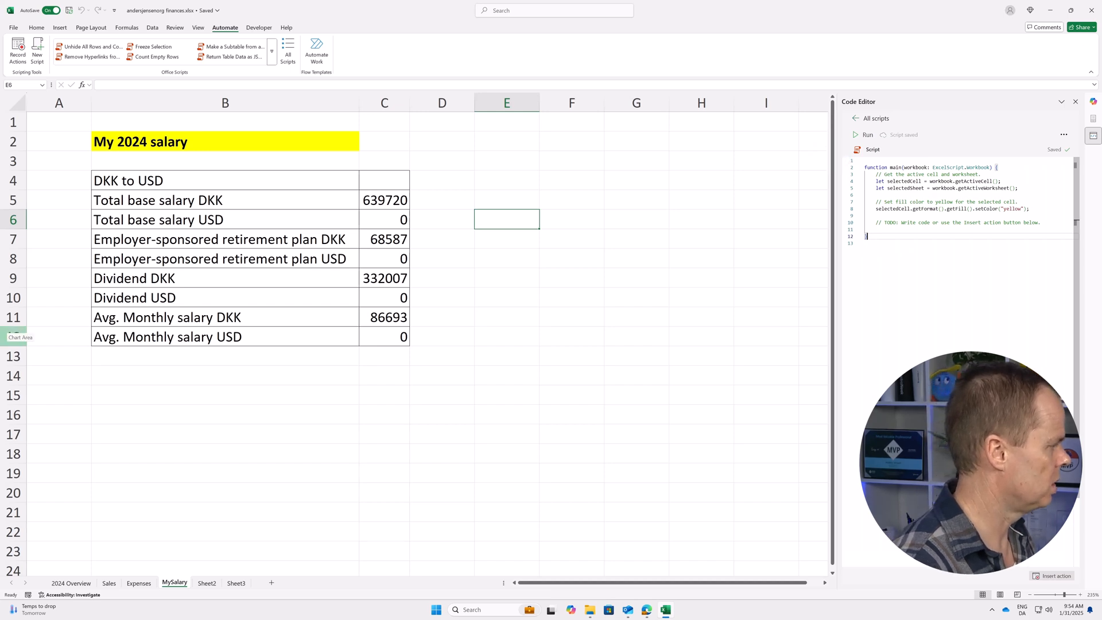
left_click(870, 155)
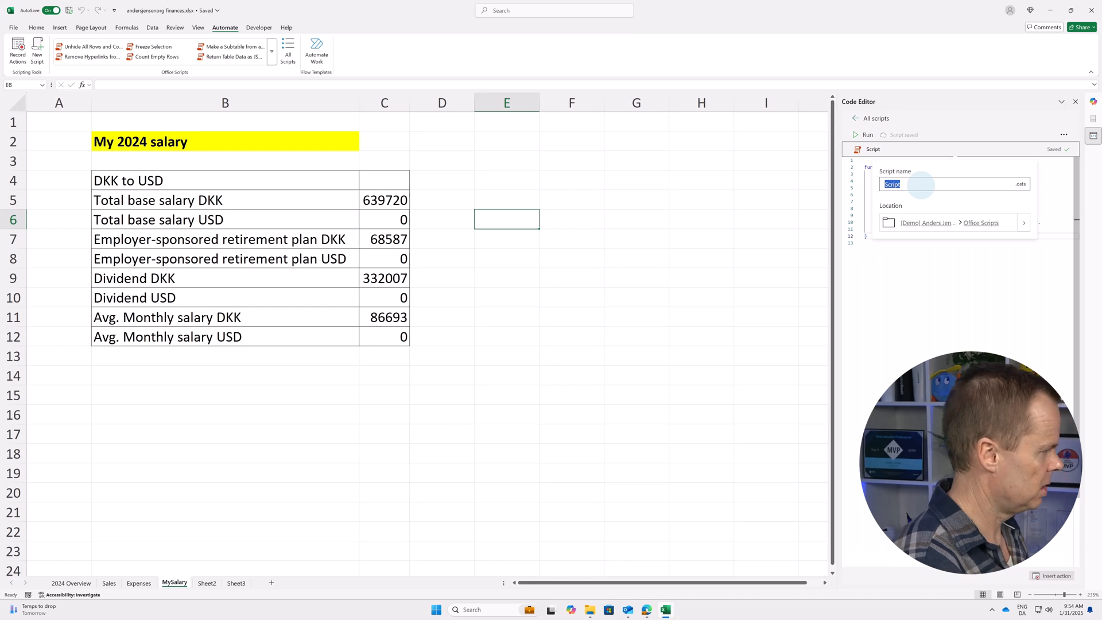
type("DKKtoUSD")
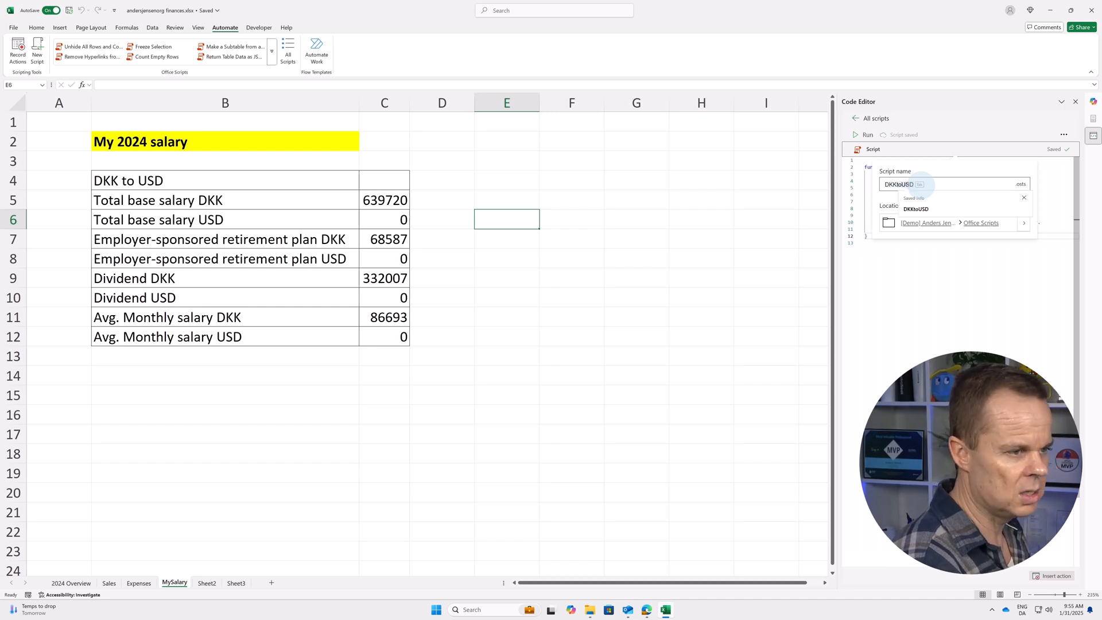
left_click(921, 185)
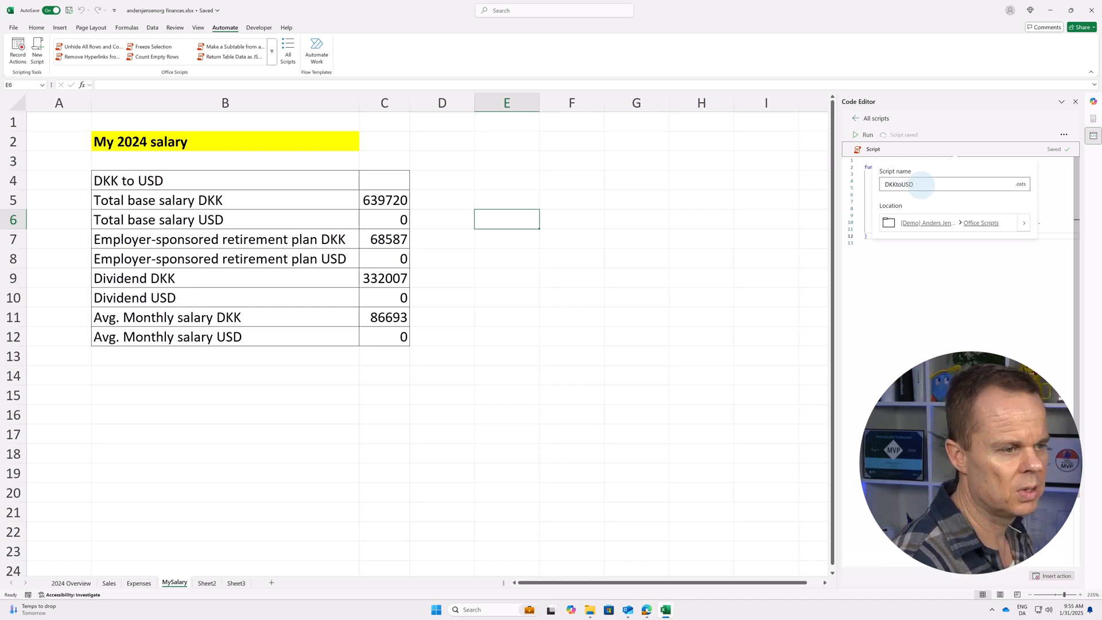
left_click(940, 294)
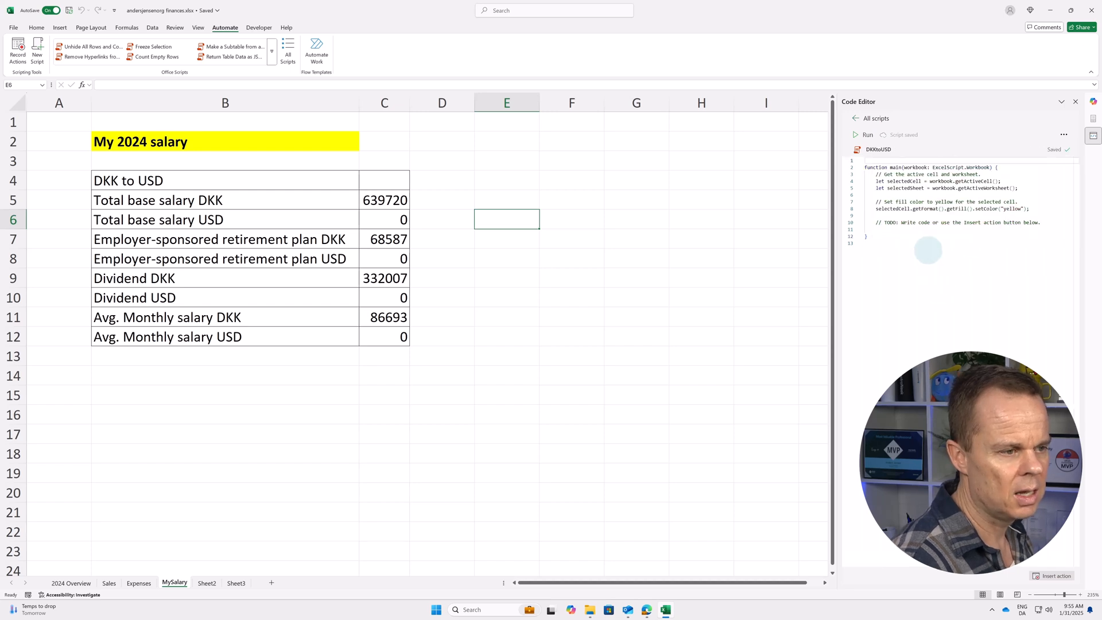
Replace the DKKtoUSD sample code with Copilot's pasted script, then run and save it.
left_click_drag(887, 247, 848, 158)
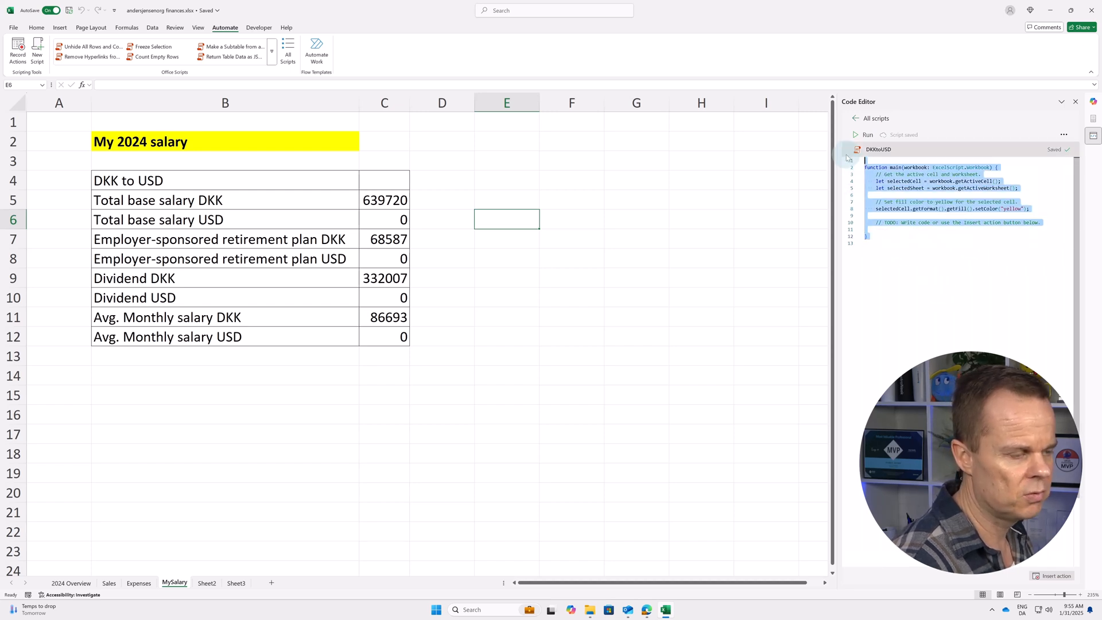
key("BackSpace")
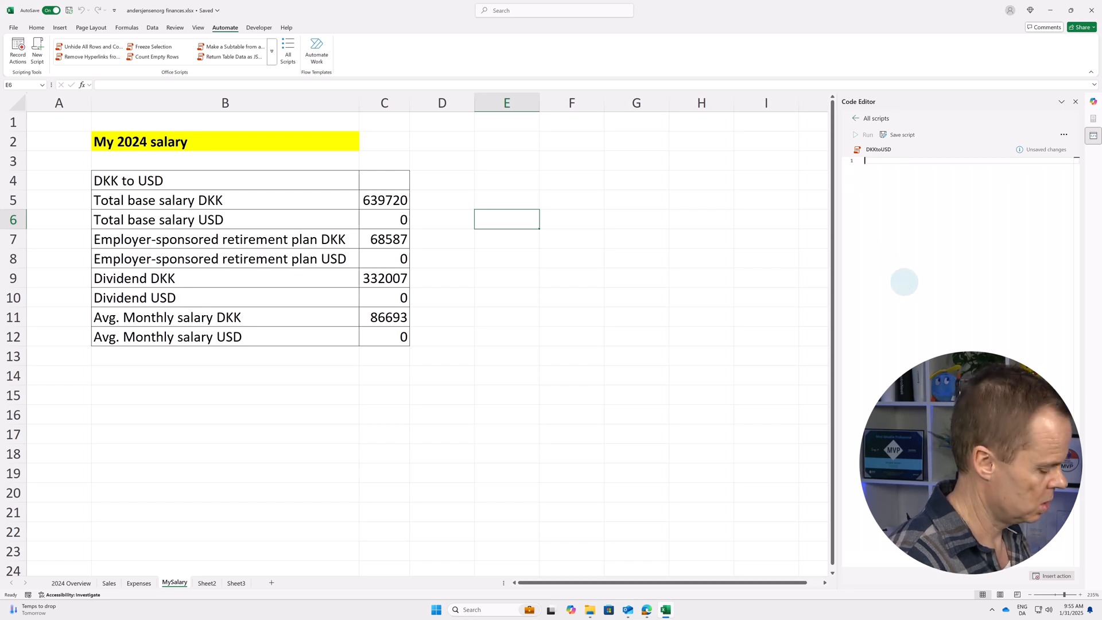
key("ctrl+v")
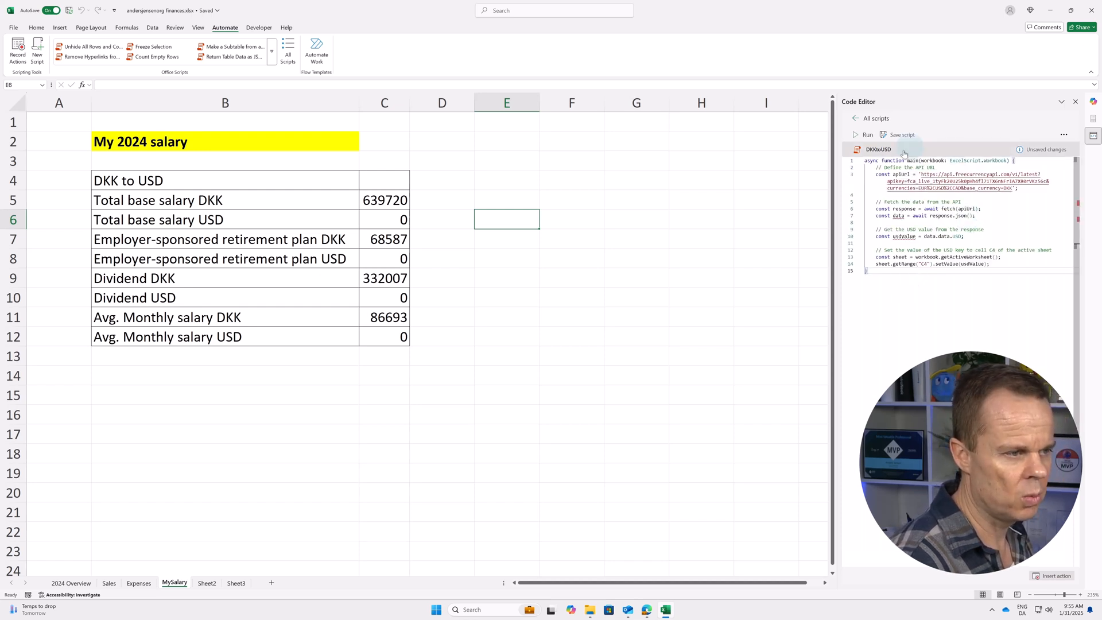
left_click(868, 137)
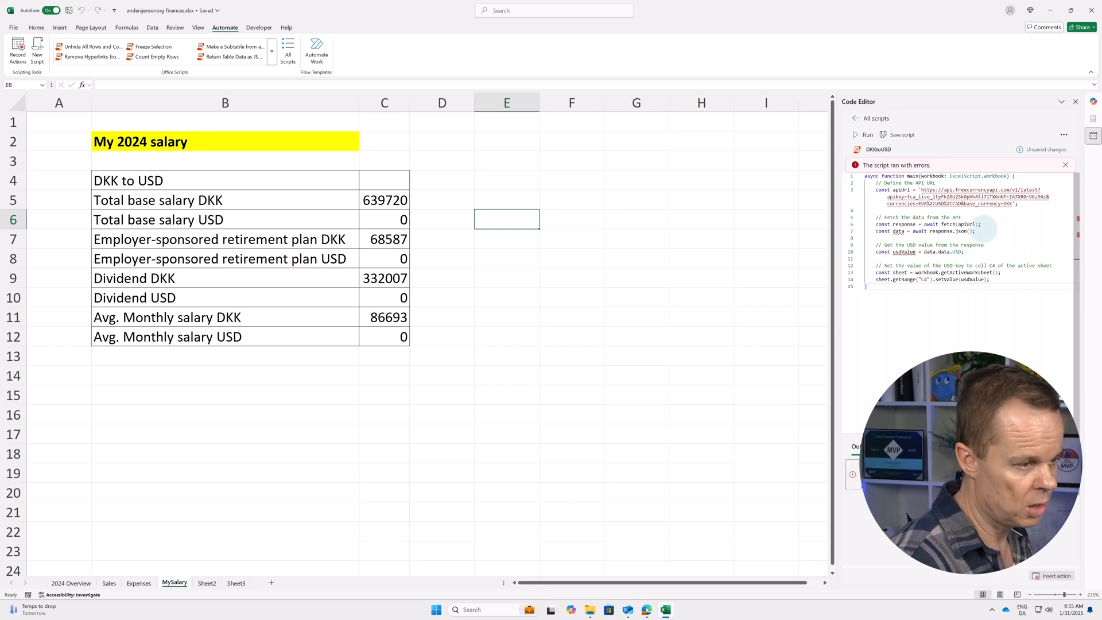
left_click(903, 135)
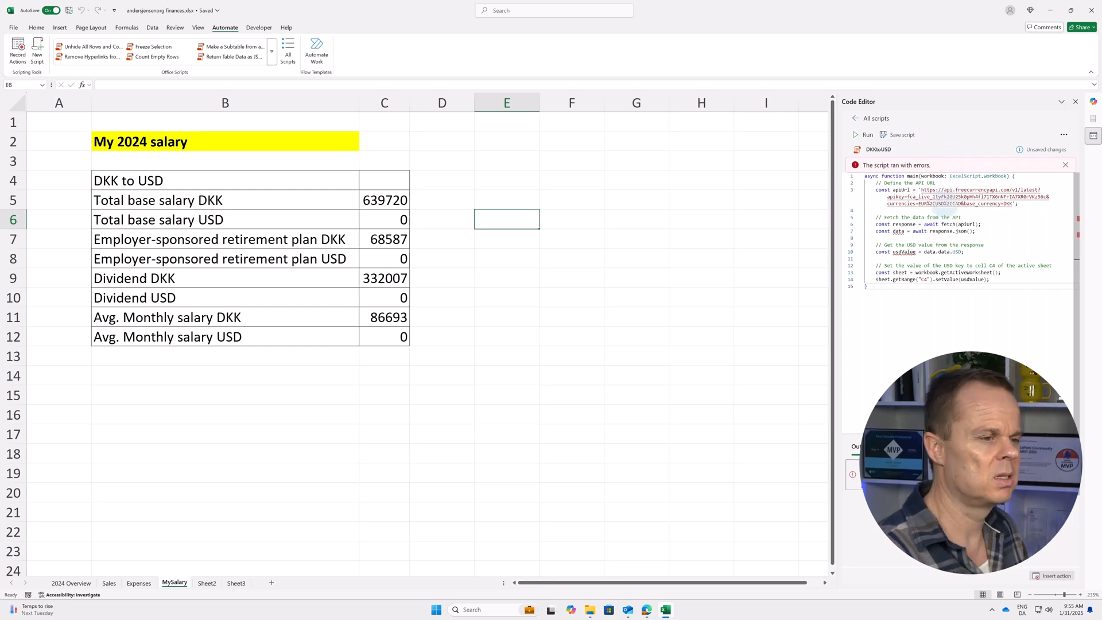
left_click(886, 248)
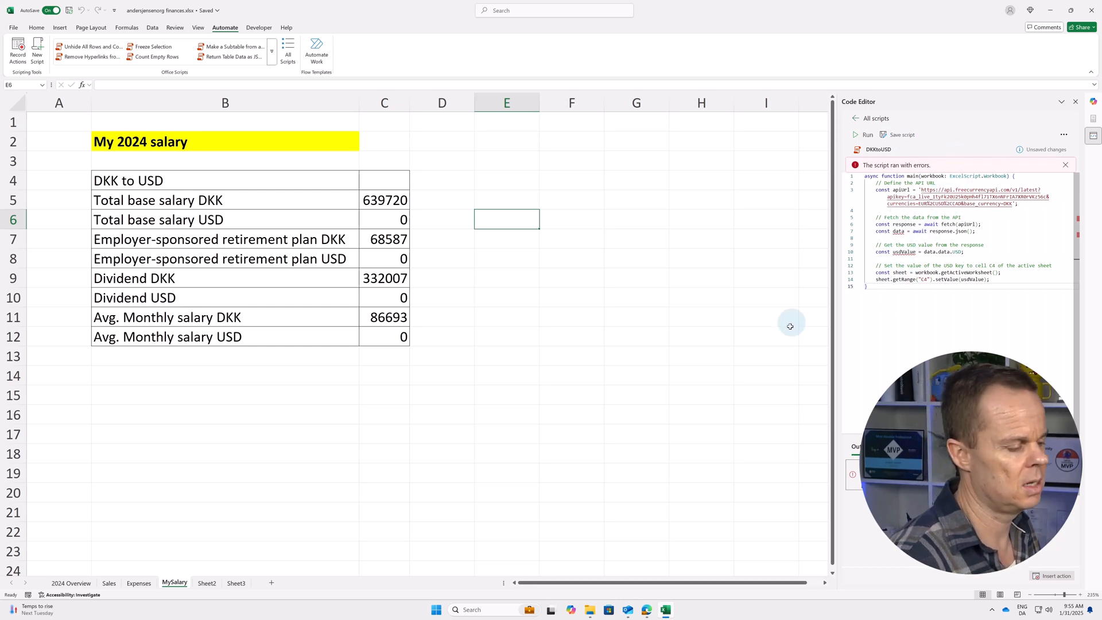
Send Copilot 'I get the following errors:' with the two pasted errors, and select its corrected script.
left_click(646, 609)
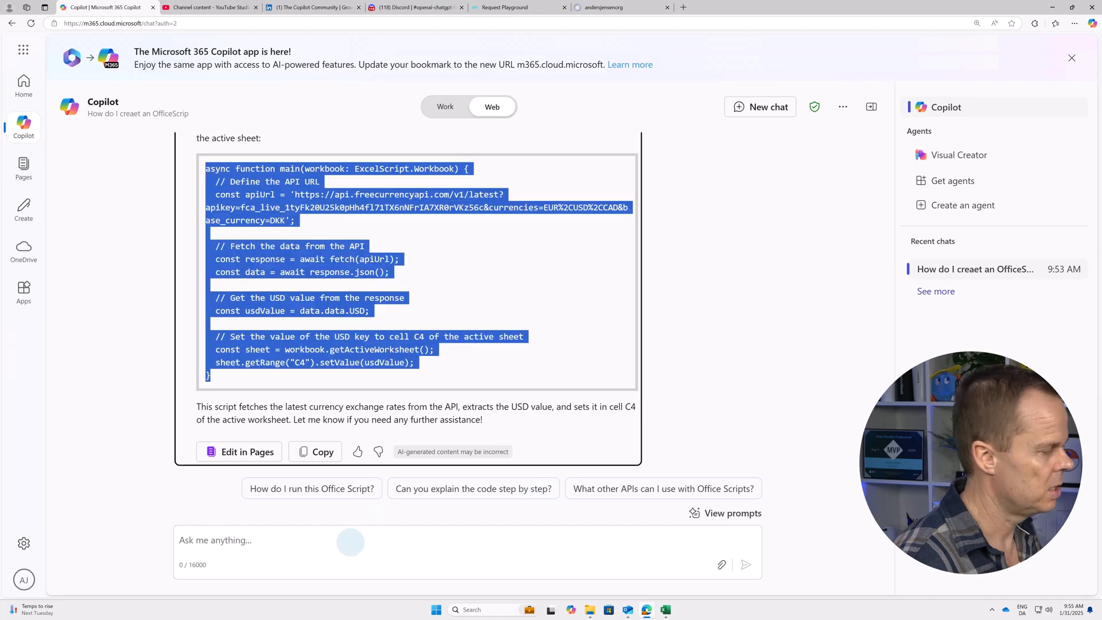
left_click(351, 542)
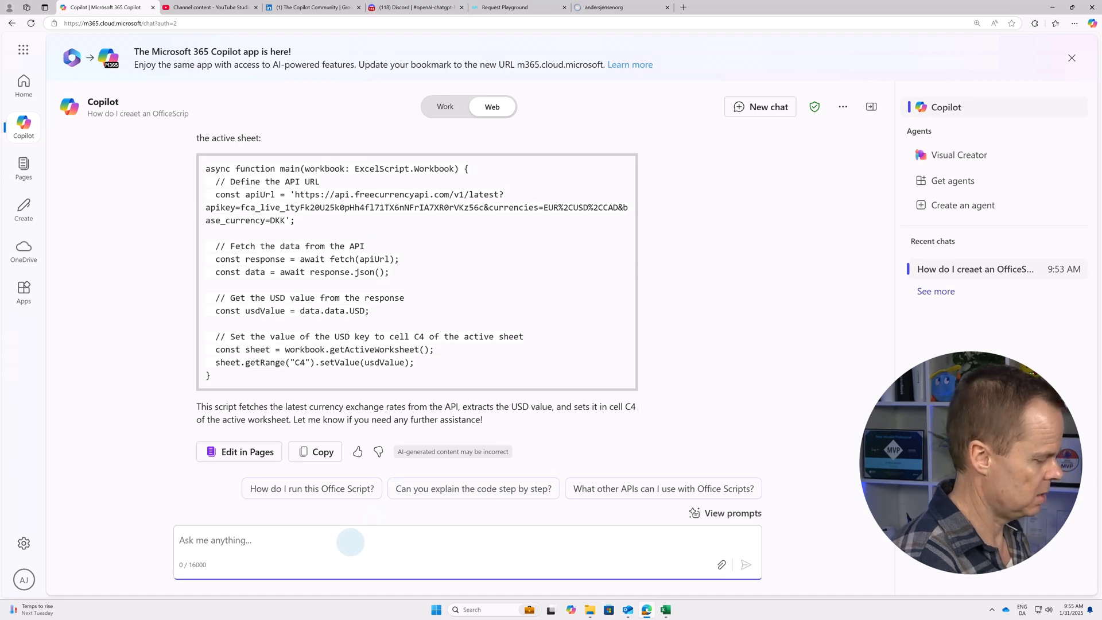
type("I")
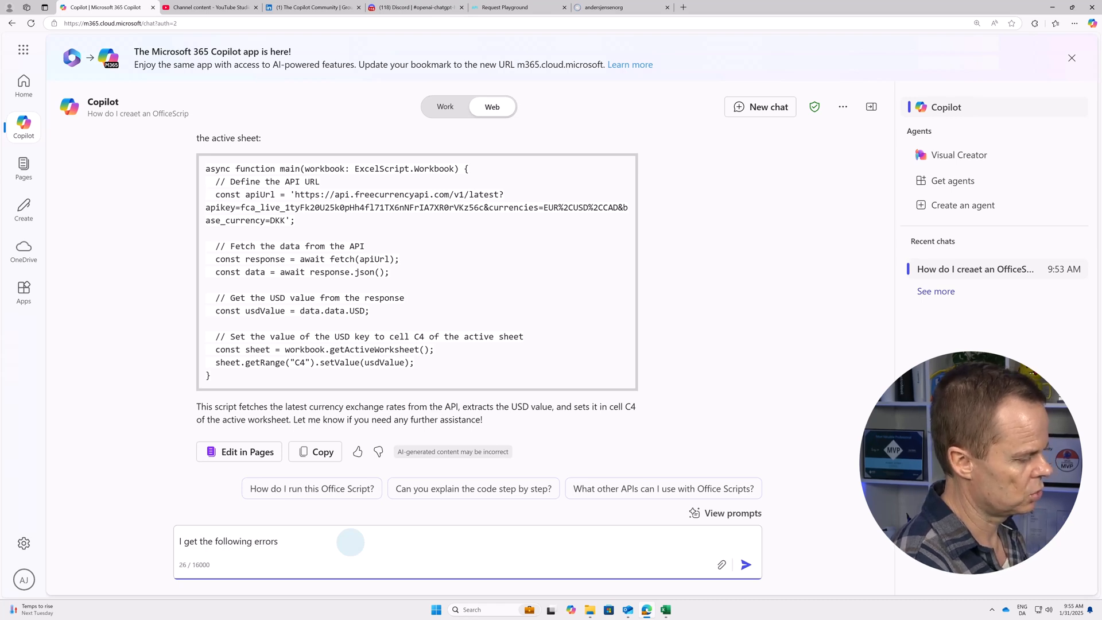
type("get the following errors:")
key("shift+Return")
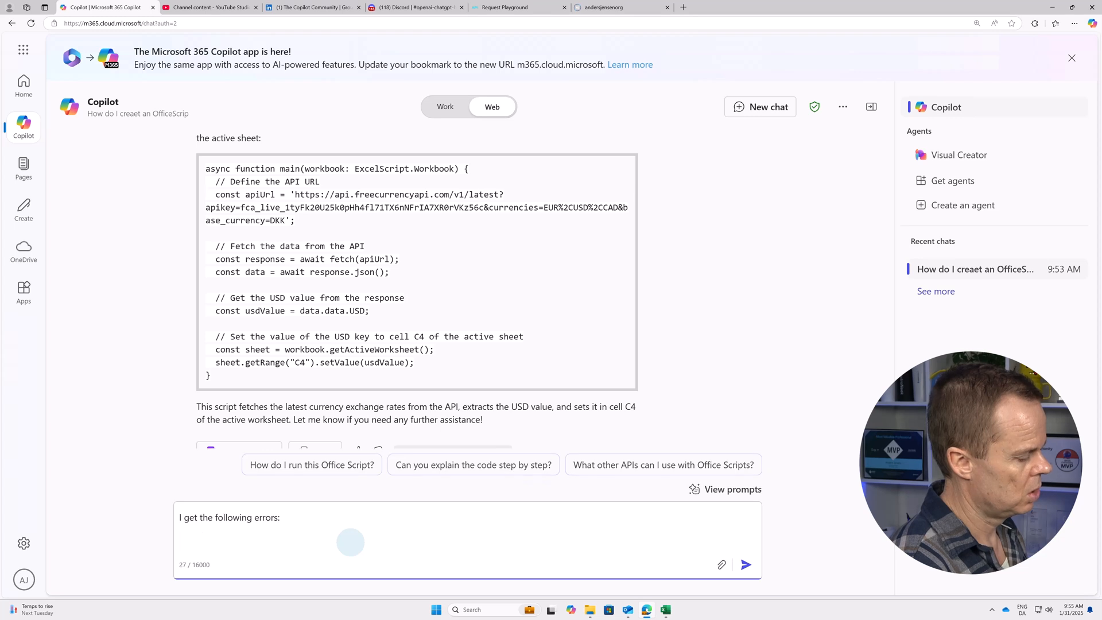
type("See line 7, column 11: Office Scripts cannot infer the data type of this variable. Please declare a type for the variable.  See line 10, column 11: Office Scripts cannot infer the data type of this variable. Please declare a type for the variable.")
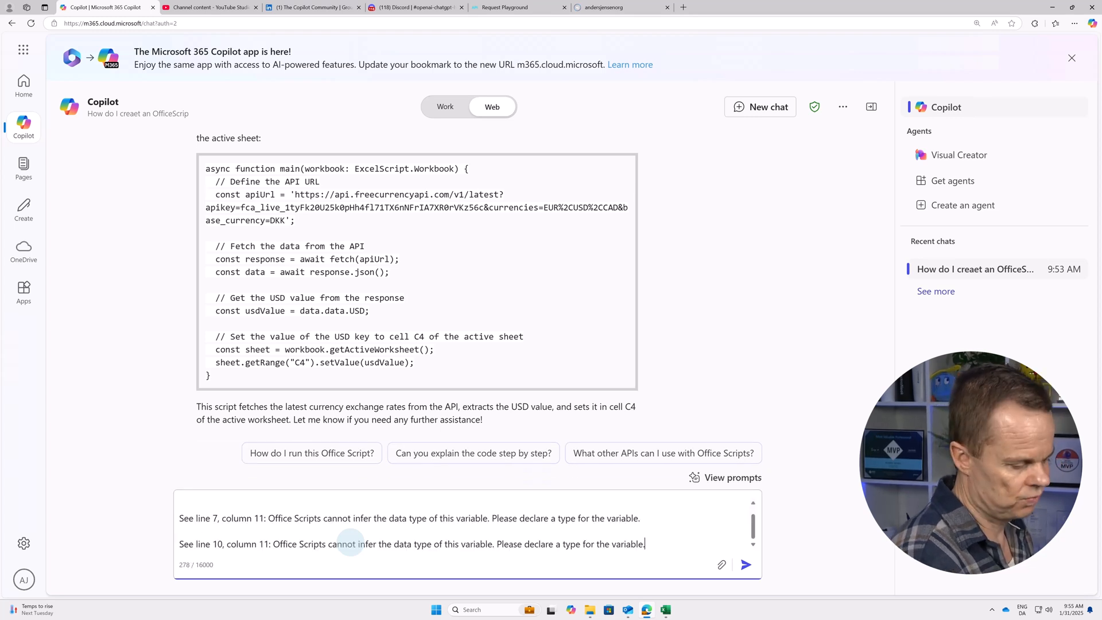
key("Return")
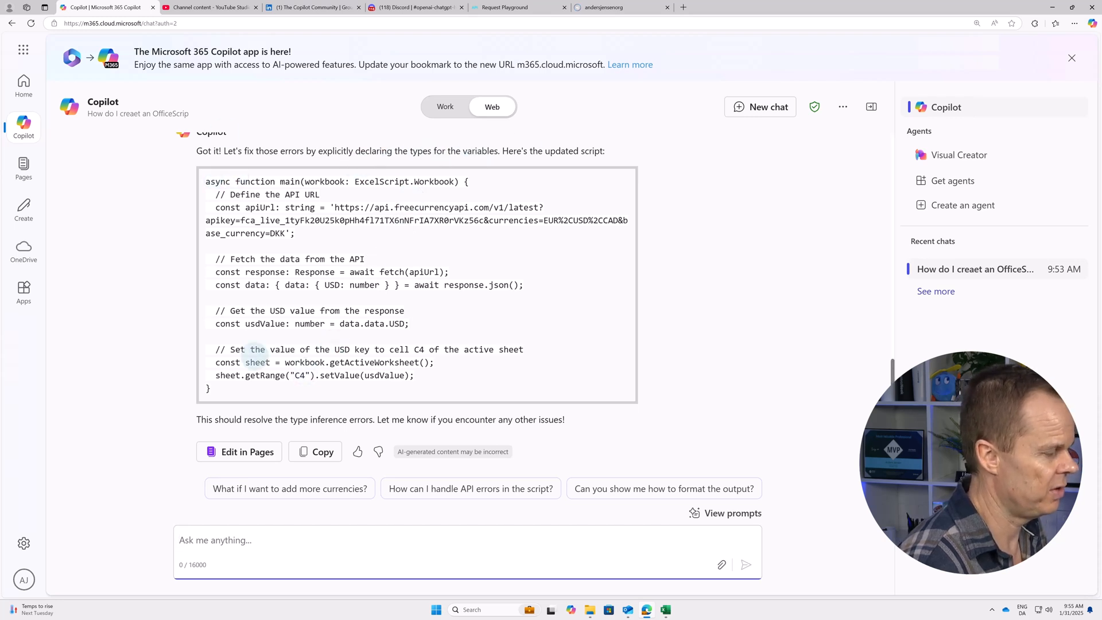
left_click_drag(228, 394, 202, 188)
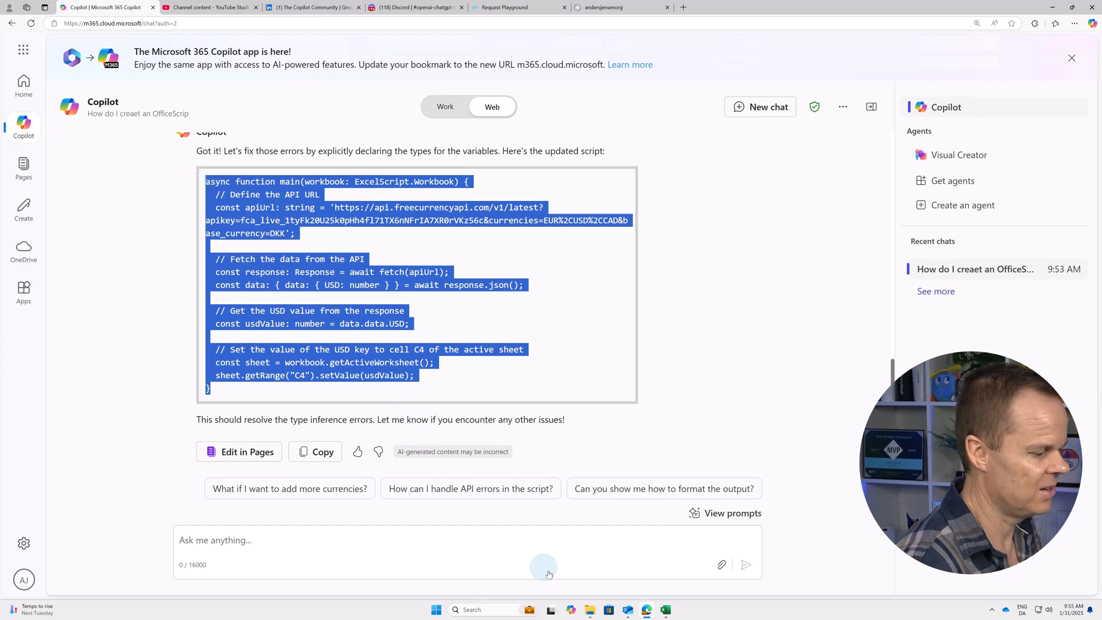
left_click(666, 610)
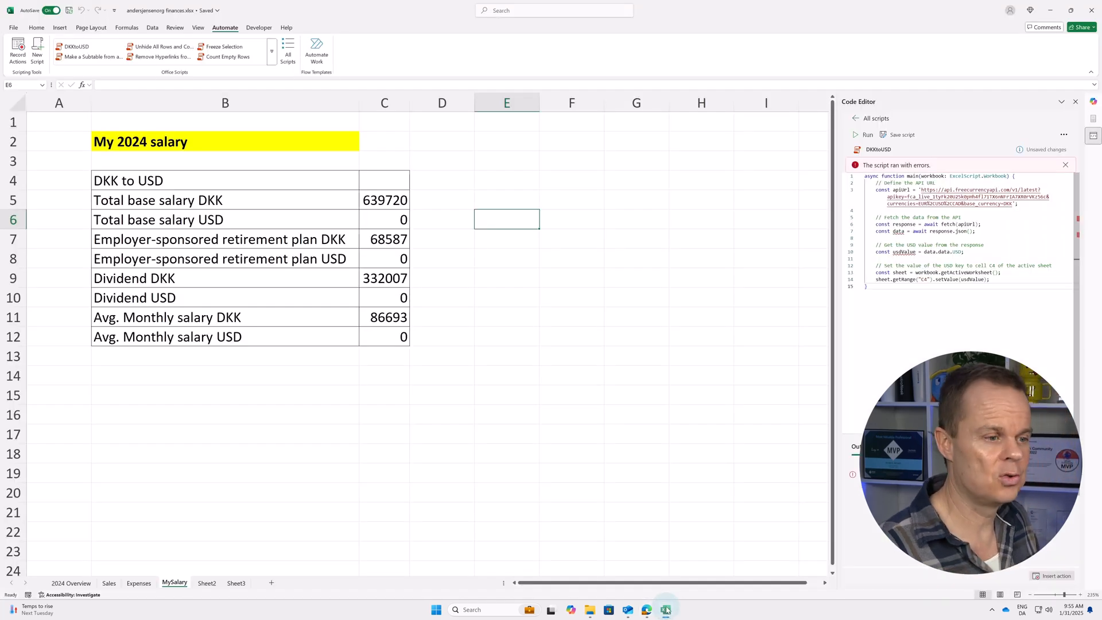
Overwrite the DKKtoUSD code with Copilot's explicitly typed script and run it.
left_click(915, 296)
key("ctrl+a")
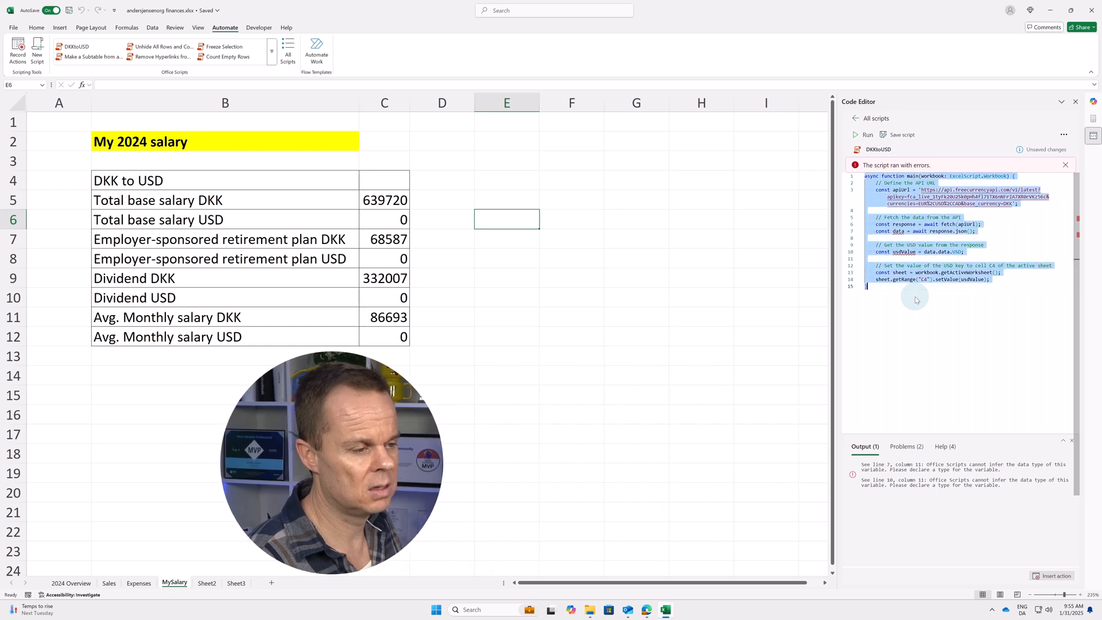
key("ctrl+v")
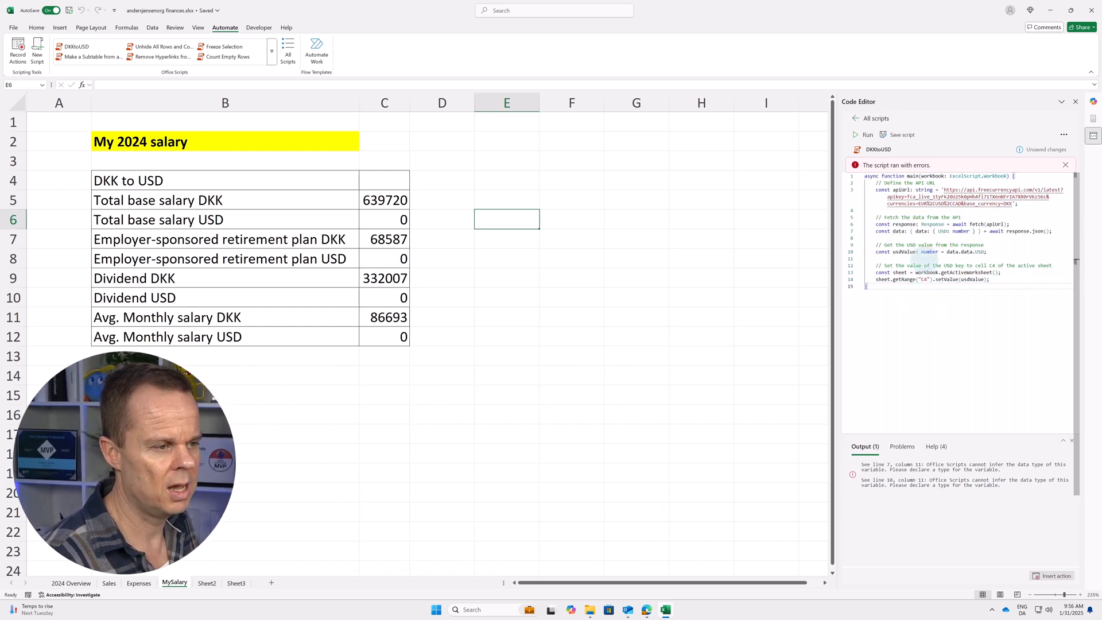
left_click(868, 136)
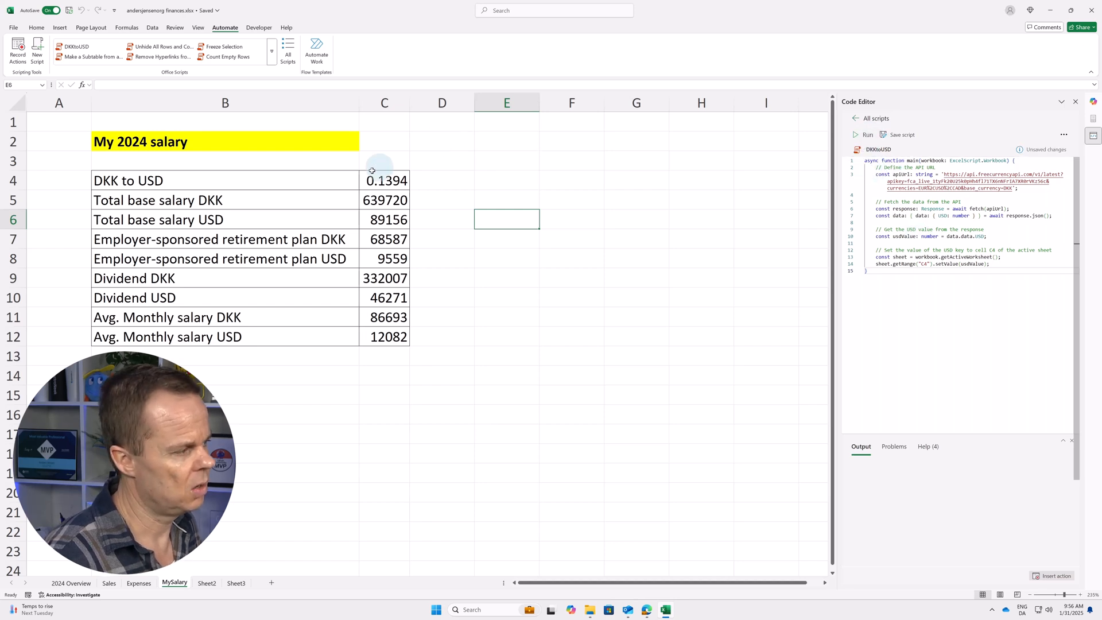
Clear cell C4 and rerun the script so C4 refills with 0.1394.
left_click(394, 175)
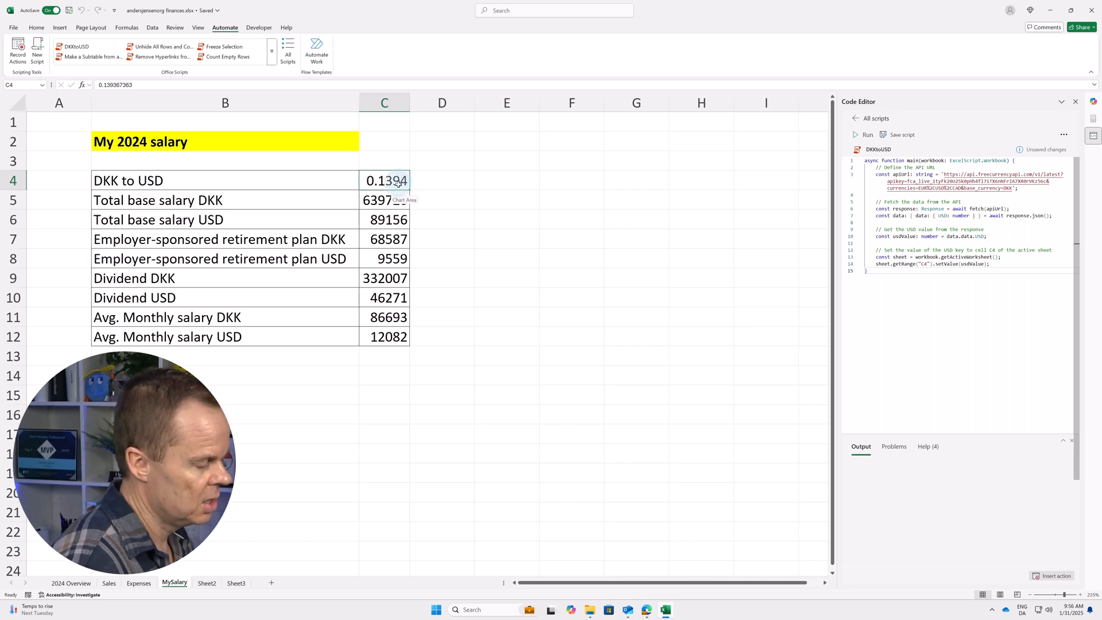
key("Delete")
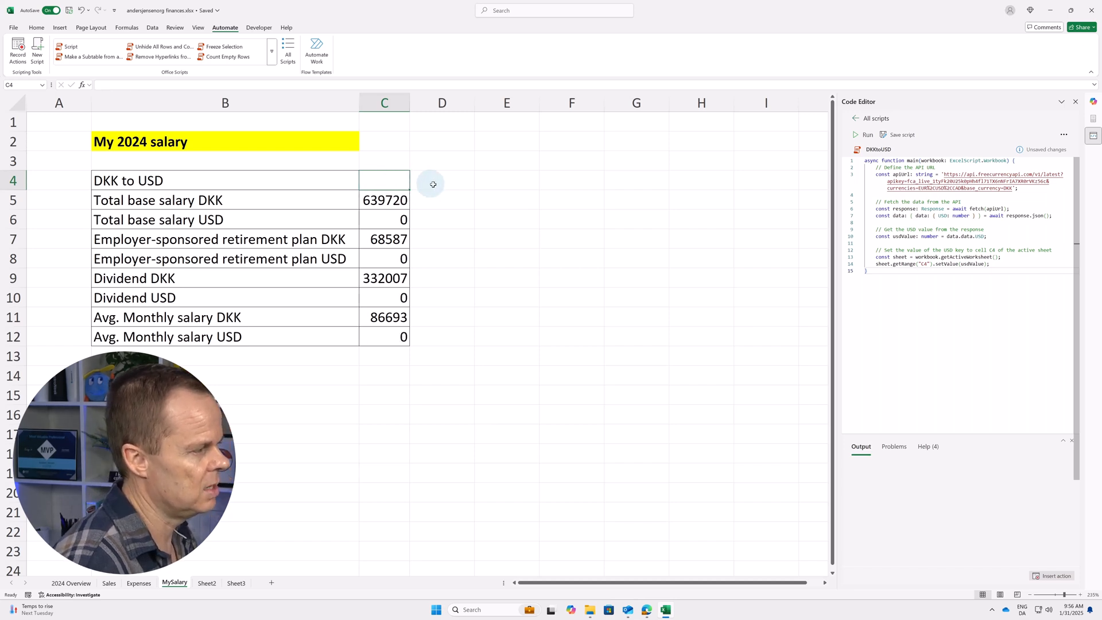
left_click(437, 181)
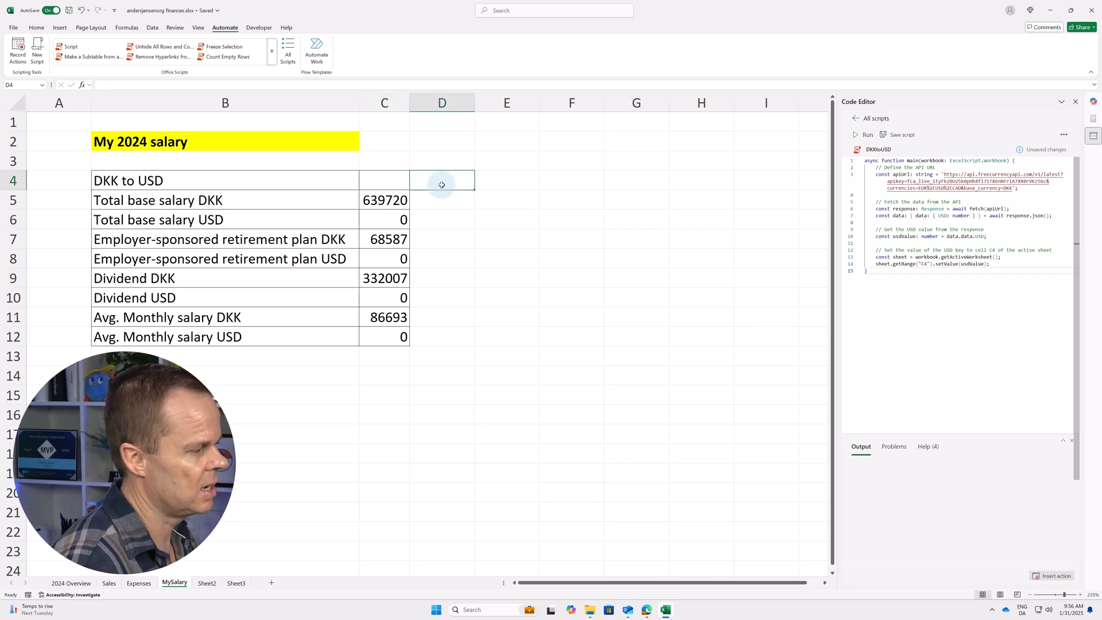
left_click(865, 138)
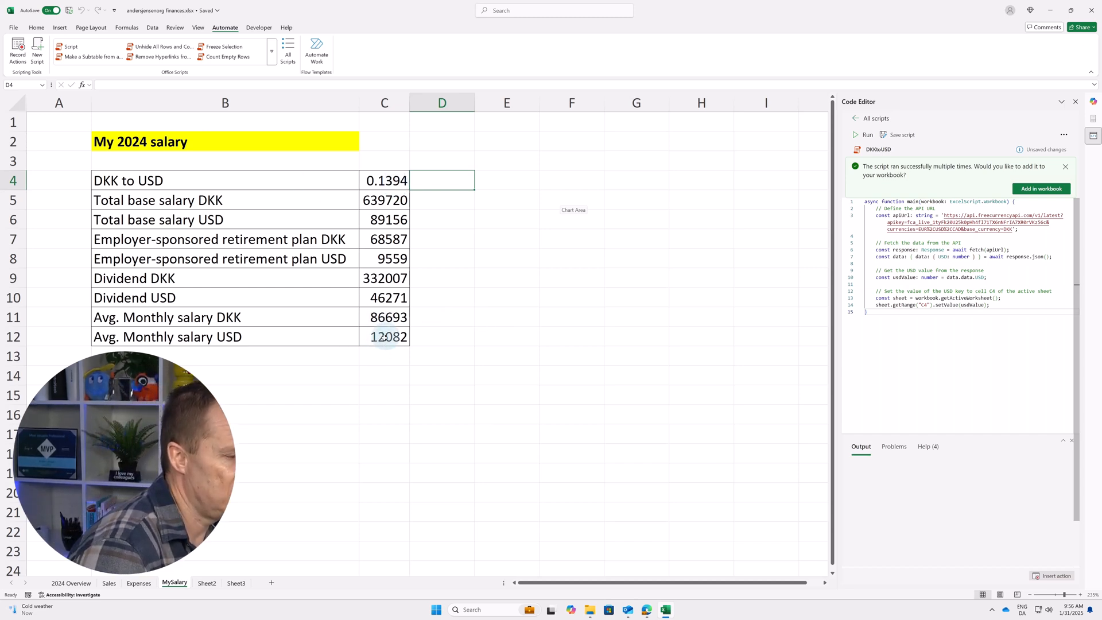
left_click(426, 335)
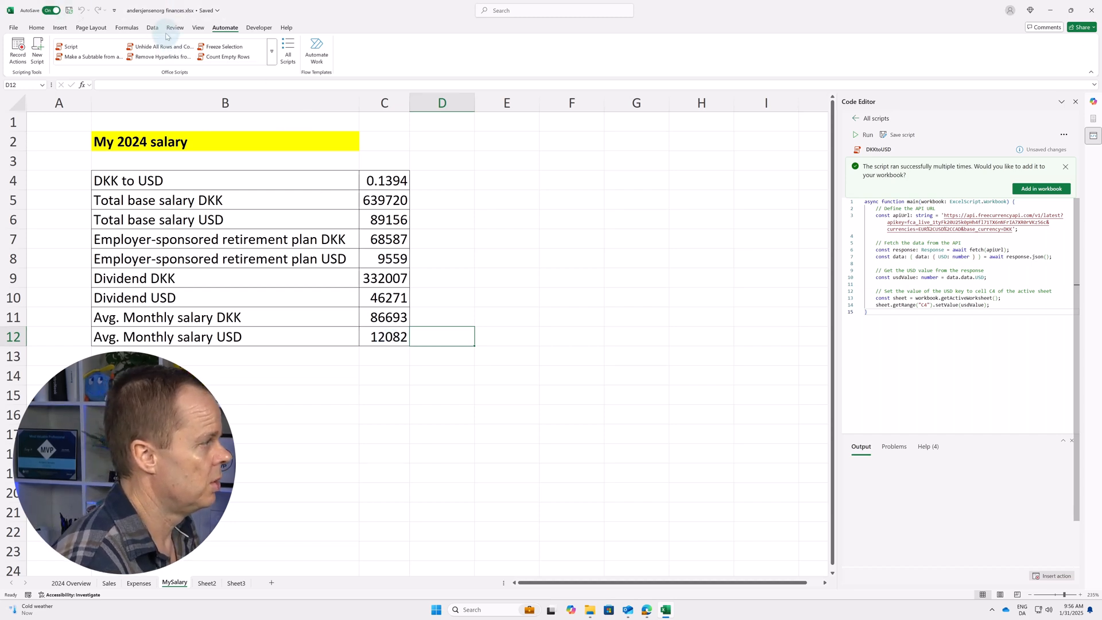
left_click(1049, 13)
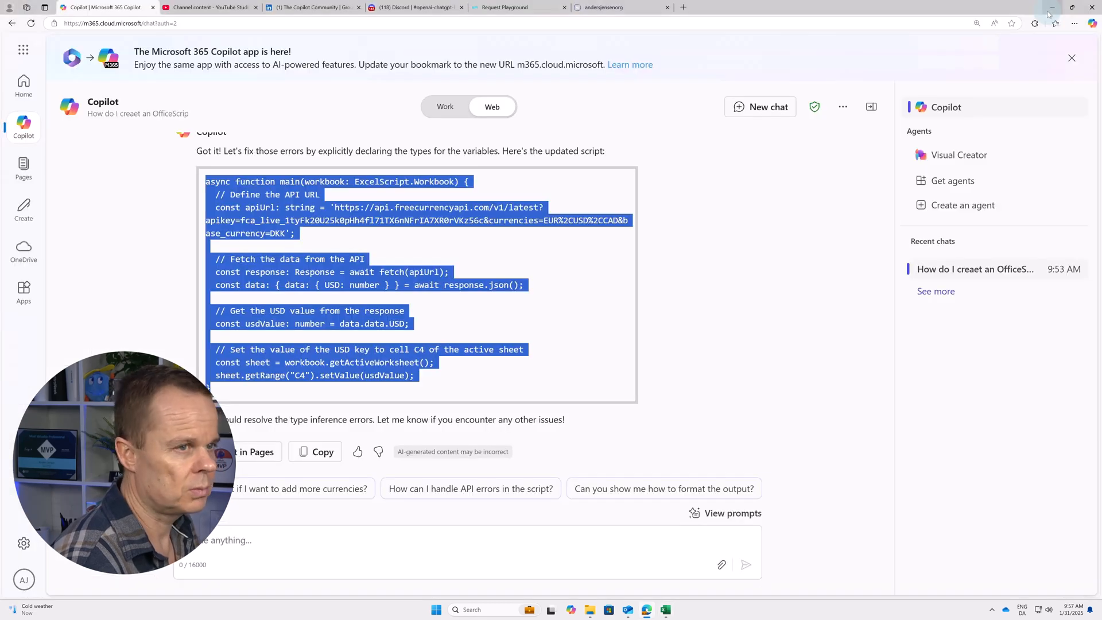
Minimise the Copilot browser and File Explorer, then launch PowerPoint from a 'power' search.
left_click(1050, 10)
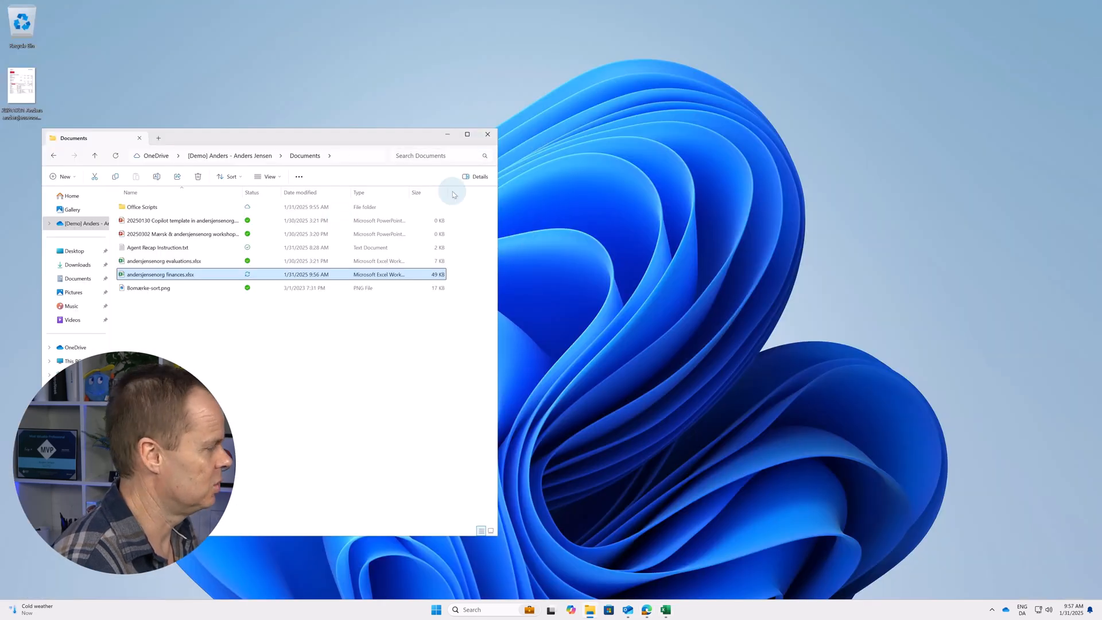
left_click(448, 134)
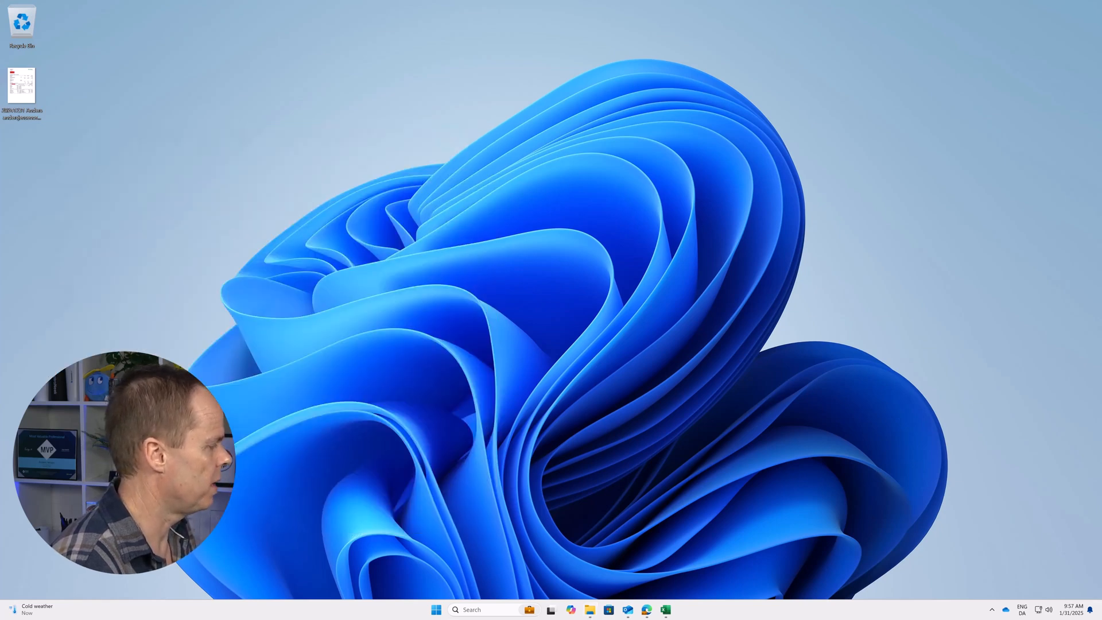
left_click(436, 610)
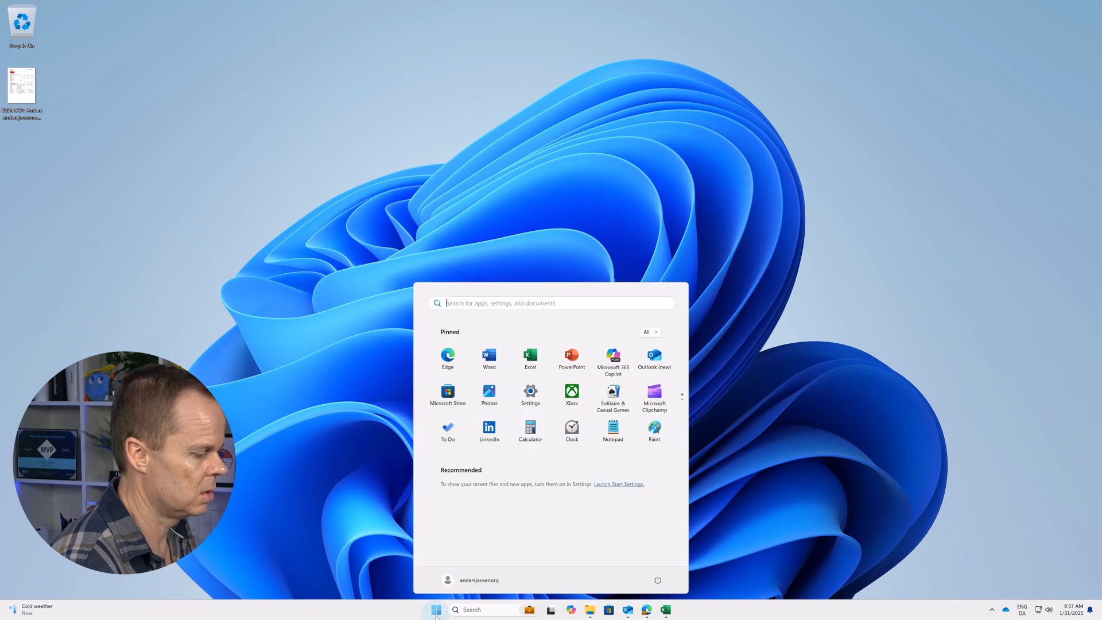
type("power")
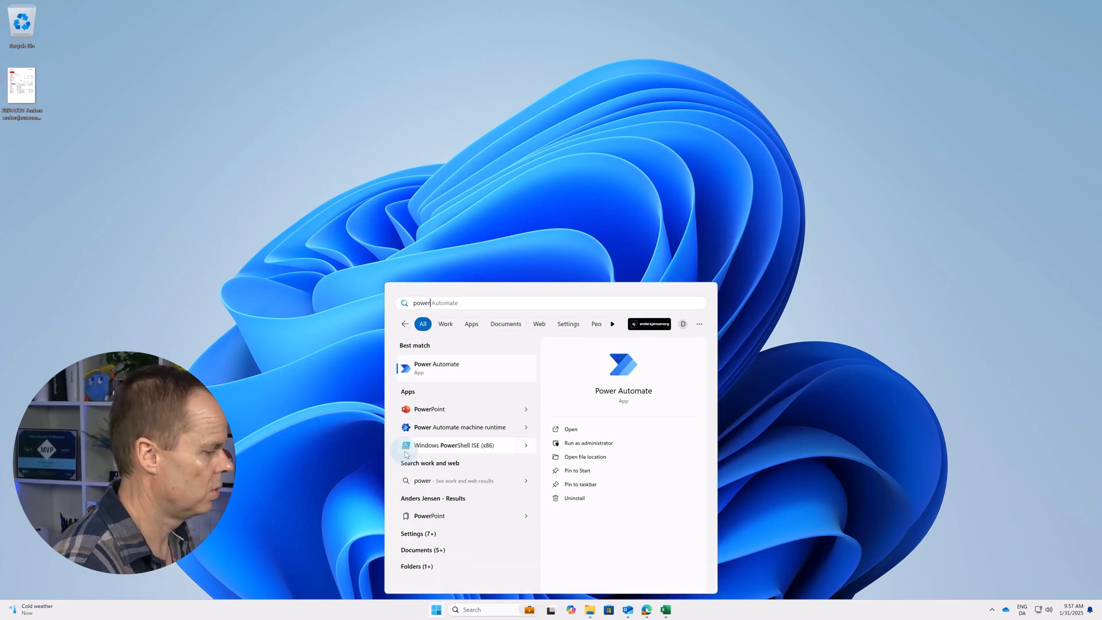
left_click(426, 410)
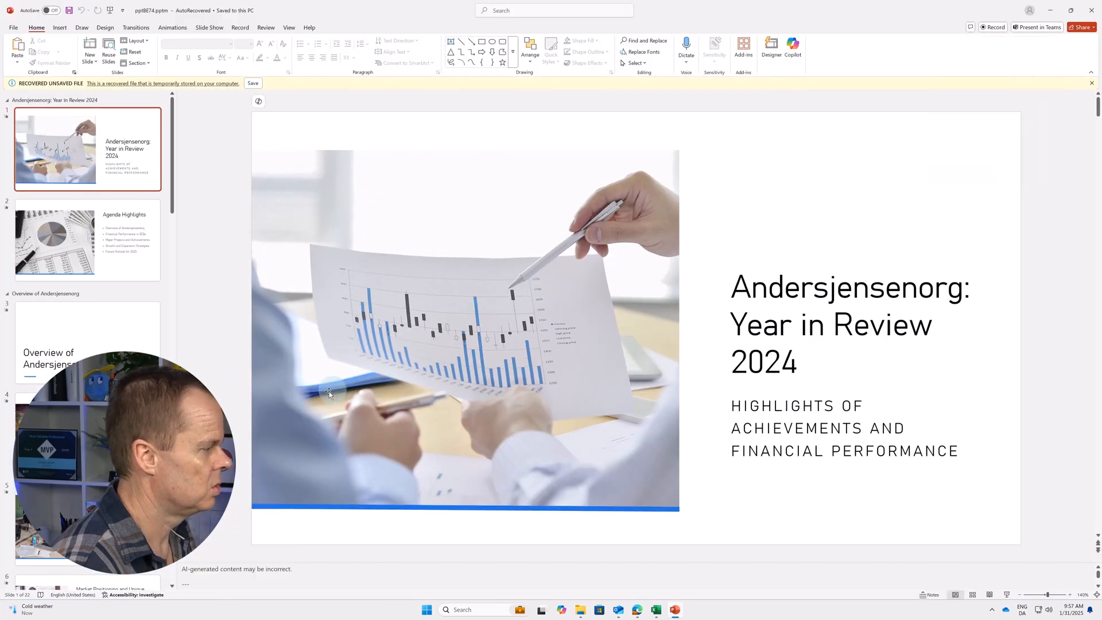
Close the recovered presentation without saving and launch Power Automate via a 'power a' search.
left_click(1094, 7)
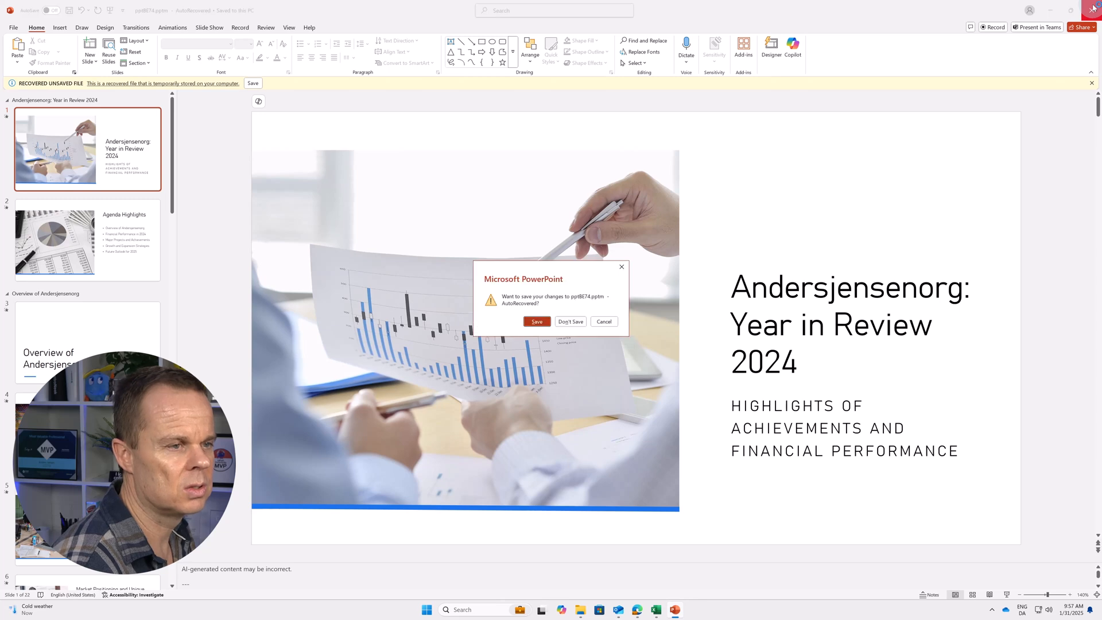
left_click(577, 324)
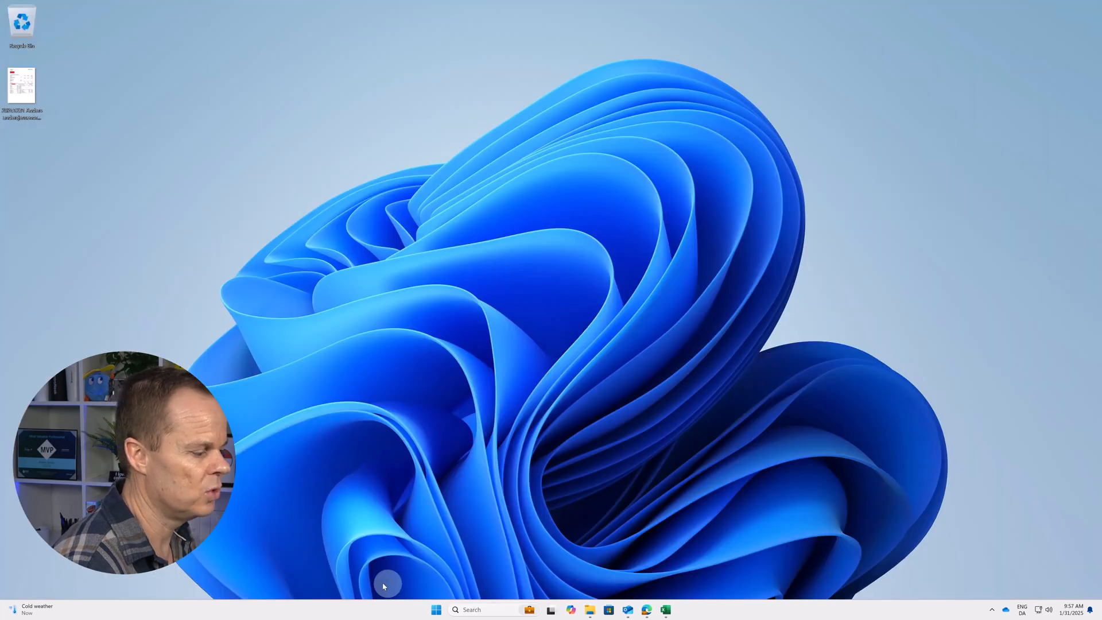
left_click(437, 610)
type("power a")
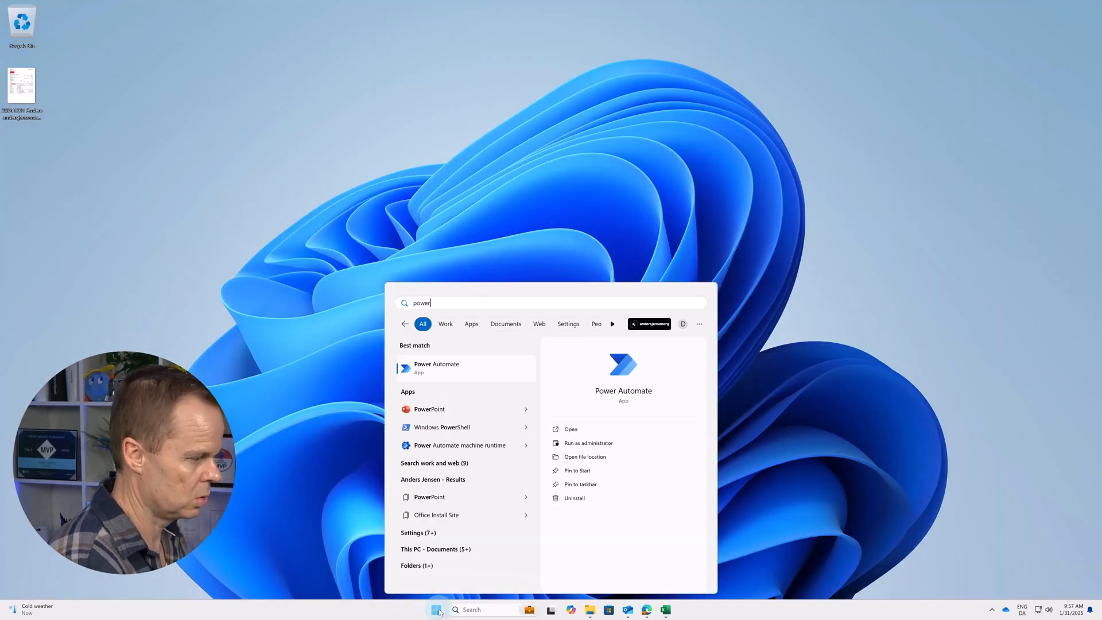
key("Return")
Relaunch PowerPoint from a 'power' search in Start.
left_click(436, 610)
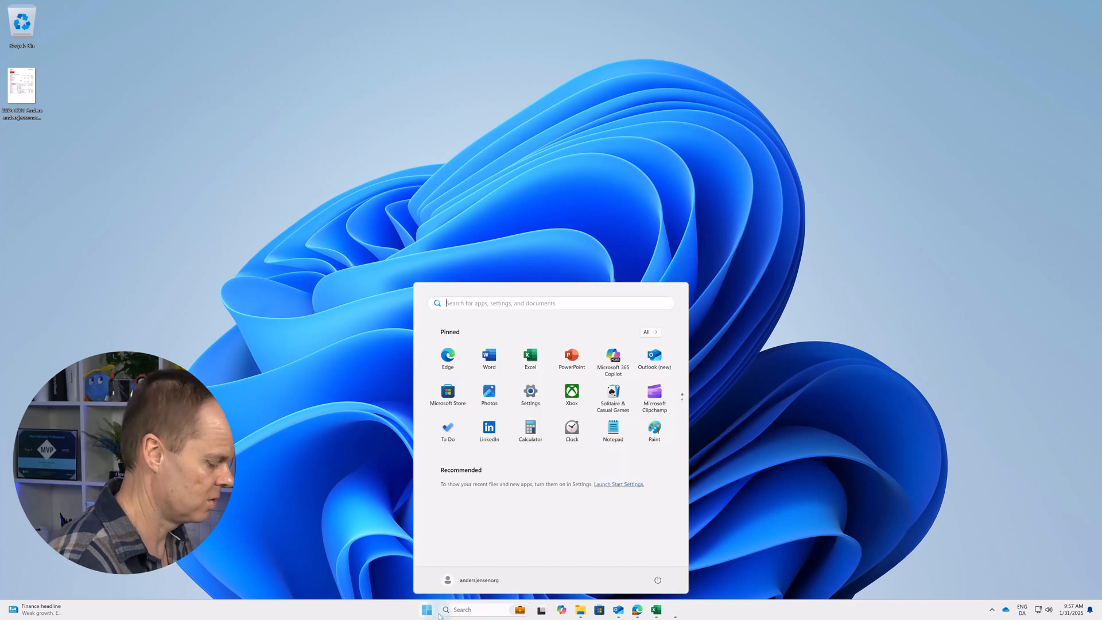
type("power")
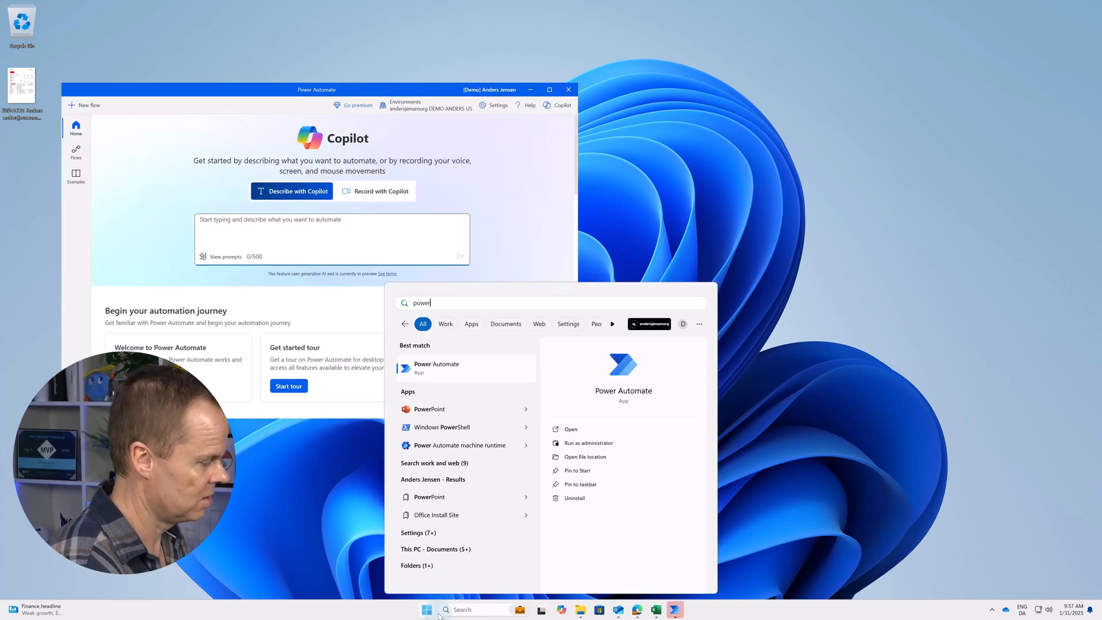
left_click(436, 409)
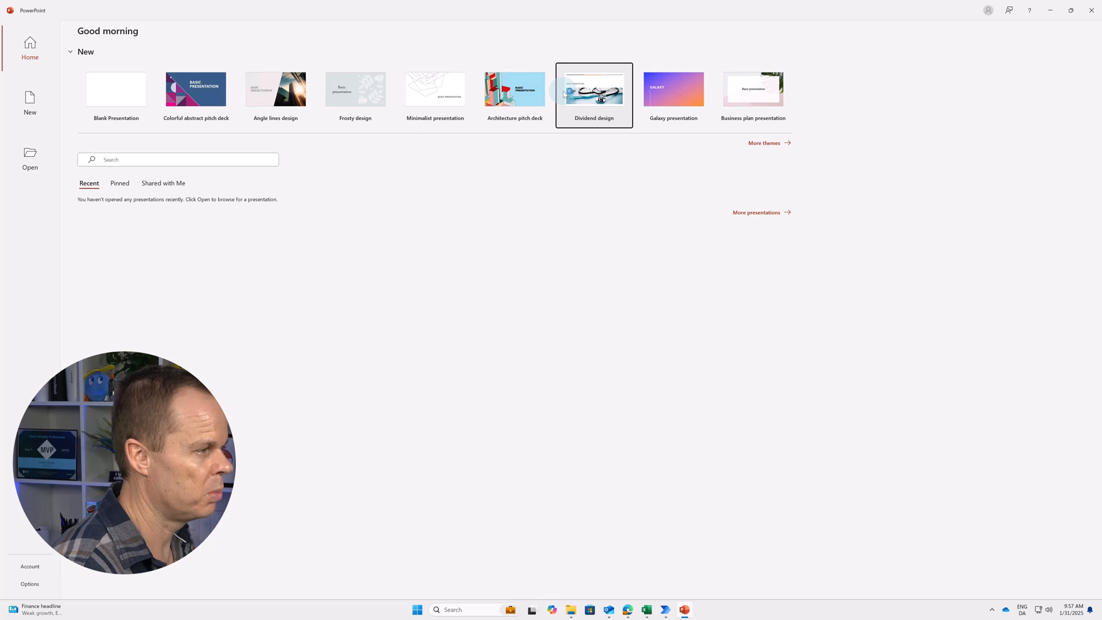
Start a blank presentation, close Power Automate, and pick Copilot's 'Create a presentation about' option.
left_click(594, 89)
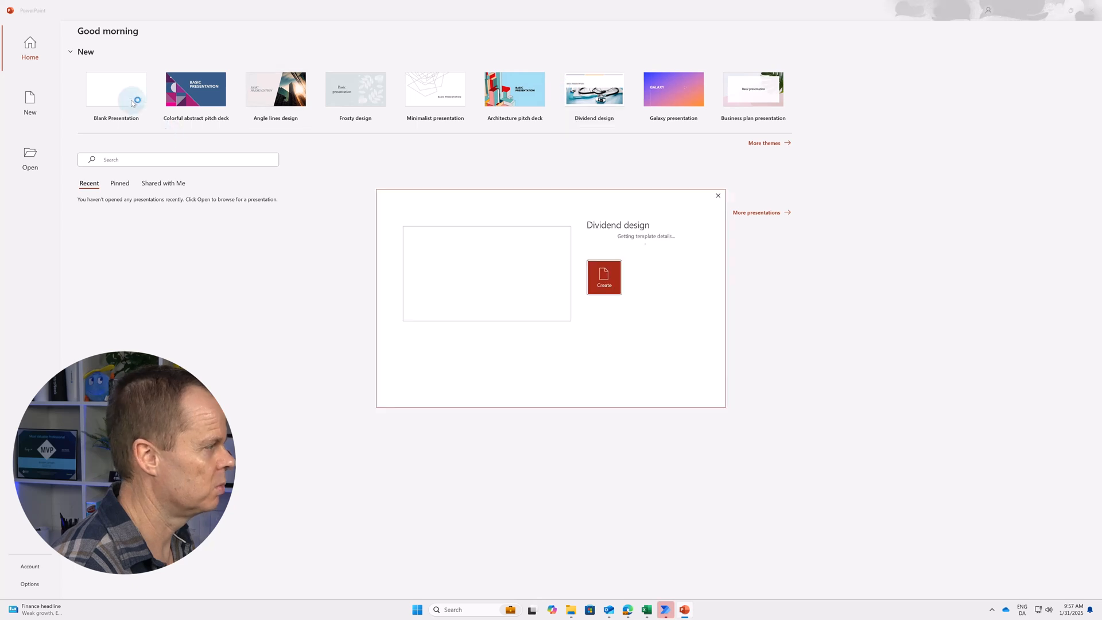
left_click(131, 102)
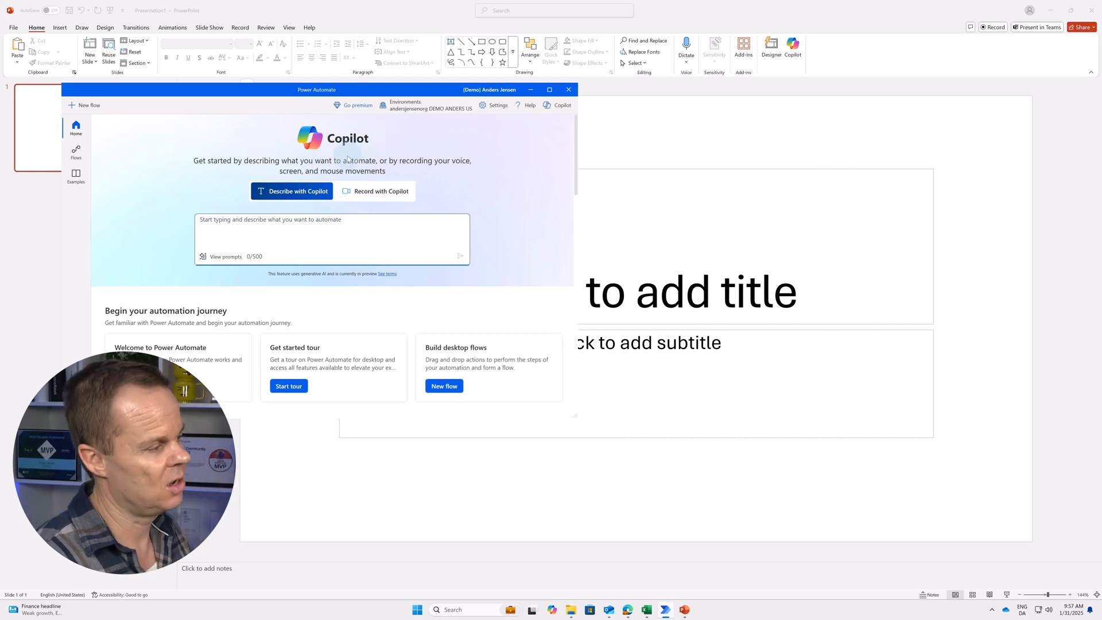
left_click(568, 90)
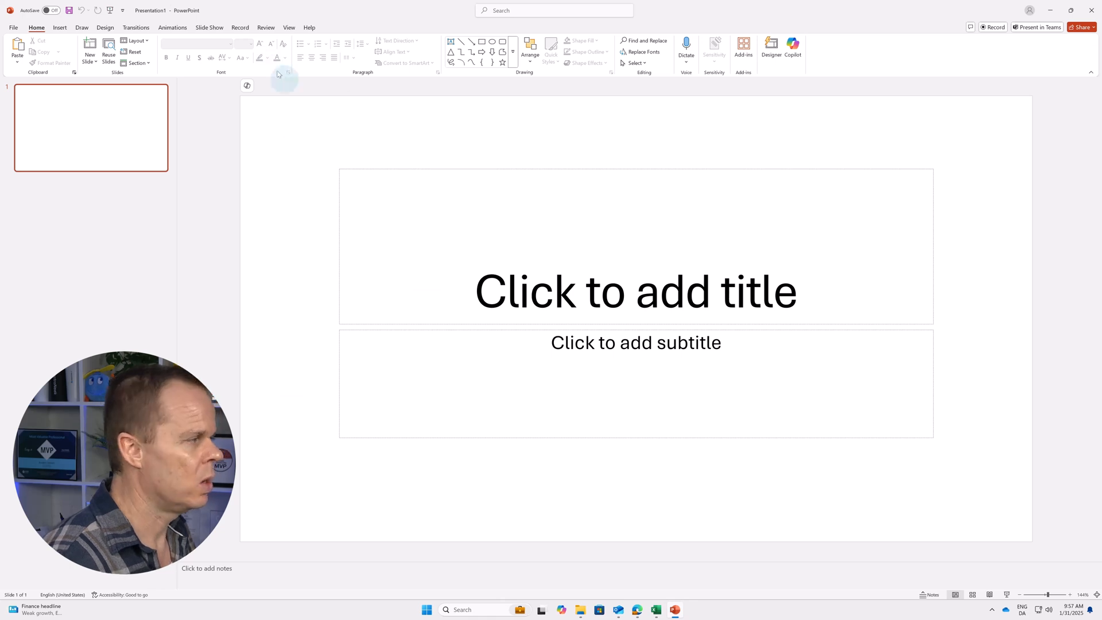
left_click(247, 86)
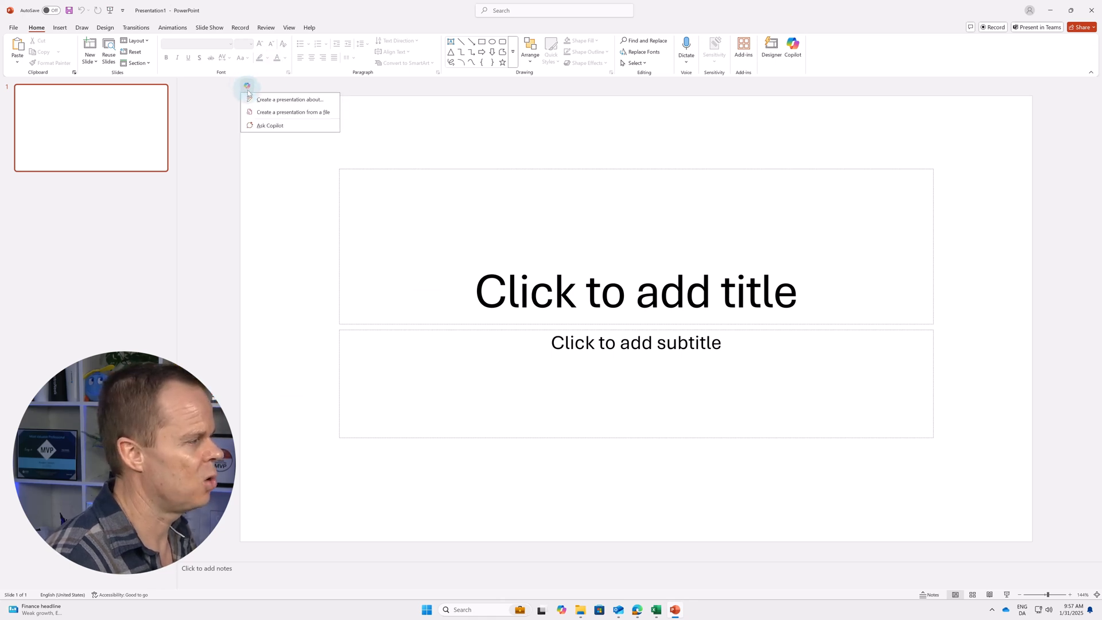
left_click(279, 101)
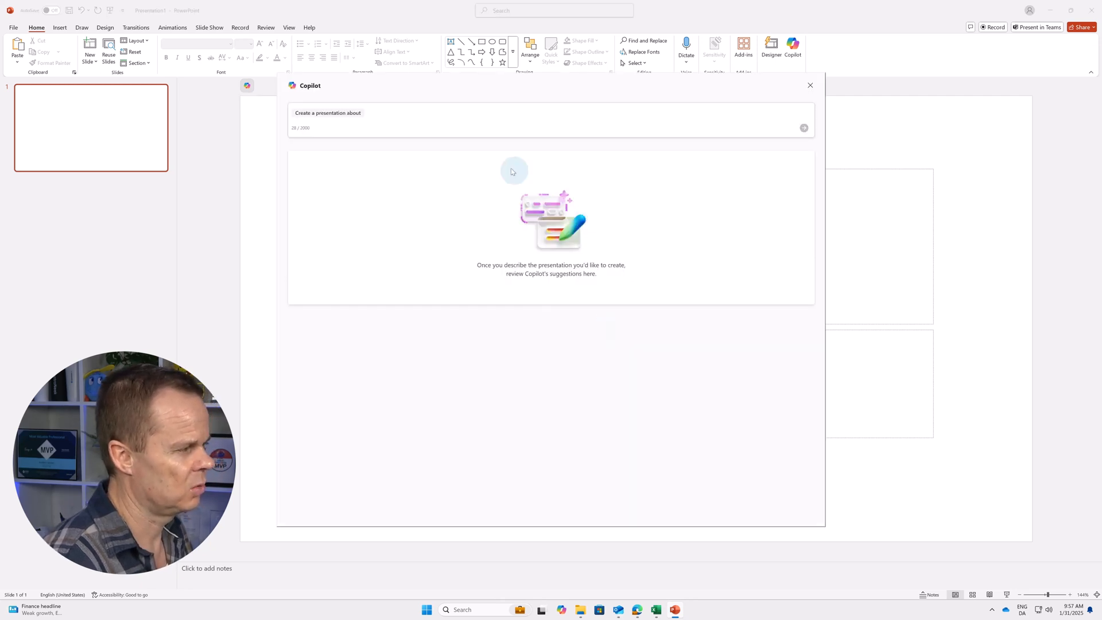
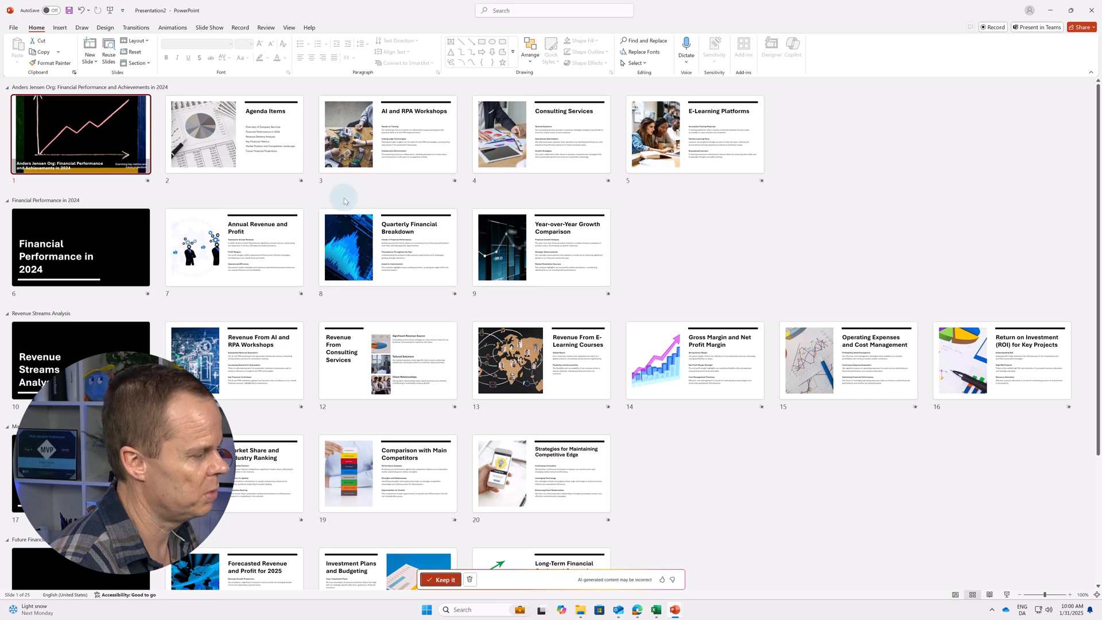
Review the generated slides, such as Quarterly Financial Breakdown and Market Share, in Slide Sorter.
left_click(92, 258)
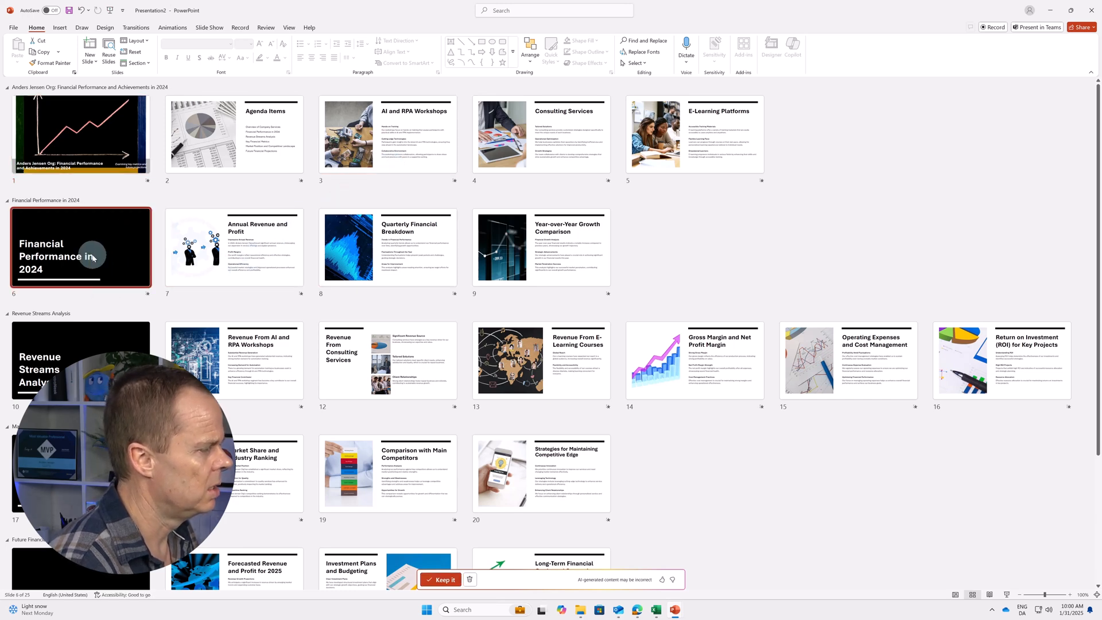
scroll(92, 253, "down", 2)
scroll(92, 254, "up", 2)
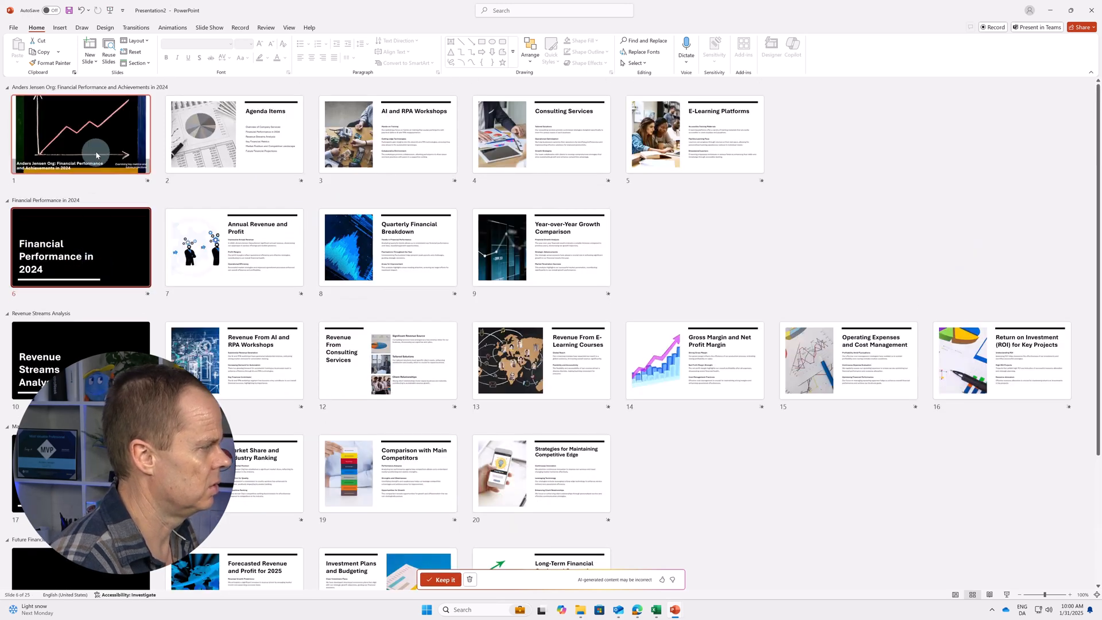
left_click(98, 168)
left_click(91, 231)
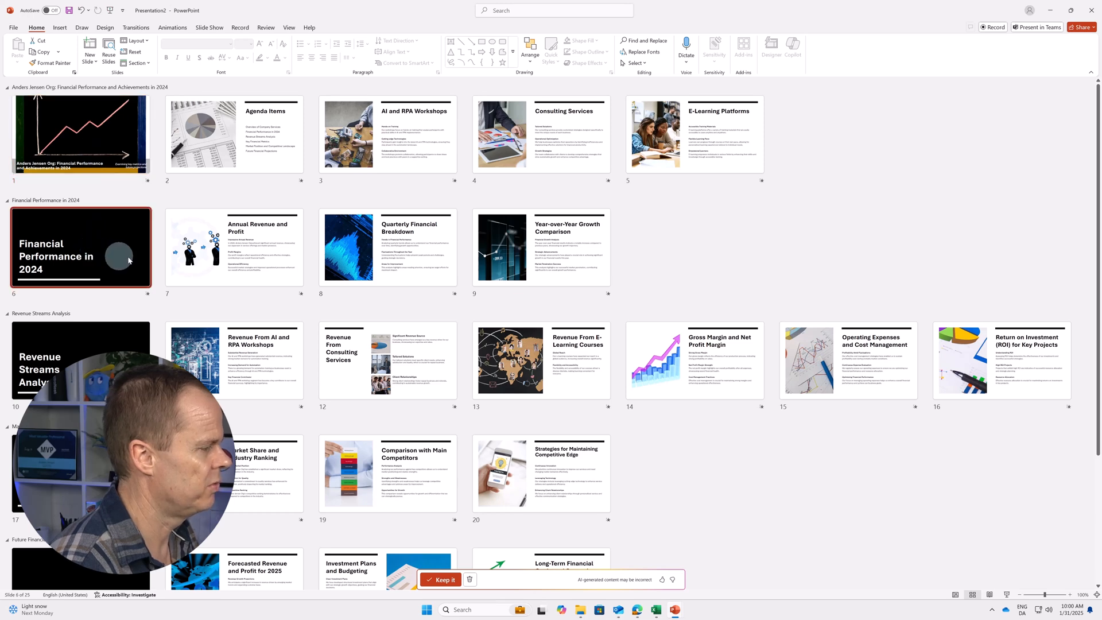
left_click(342, 240)
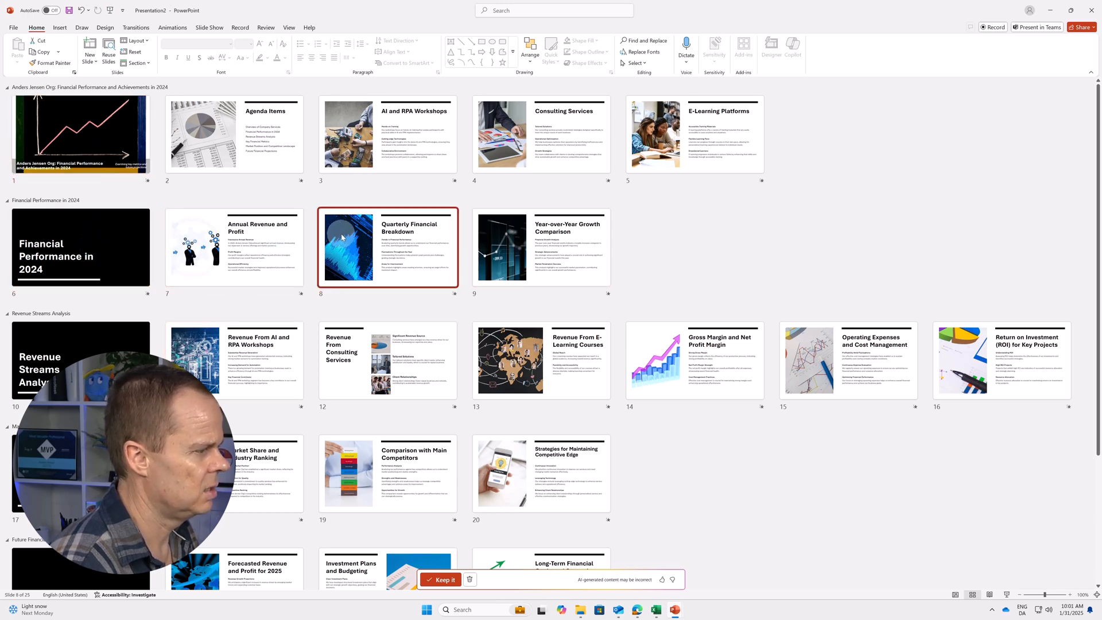
left_click(517, 235)
left_click(277, 241)
scroll(252, 275, "down", 3)
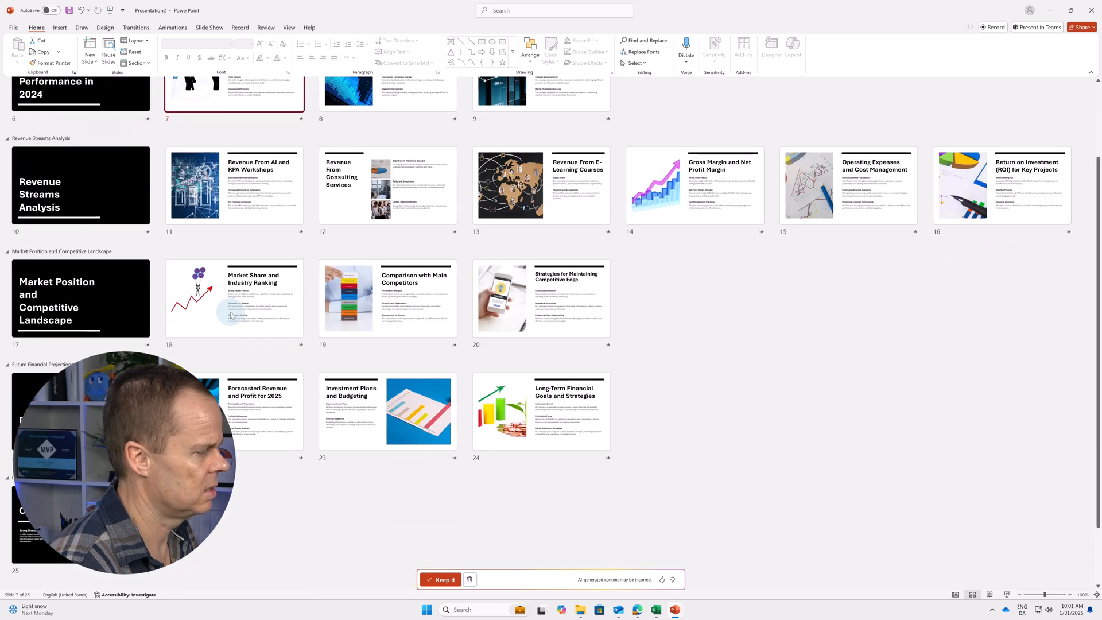
left_click(231, 315)
scroll(231, 315, "up", 3)
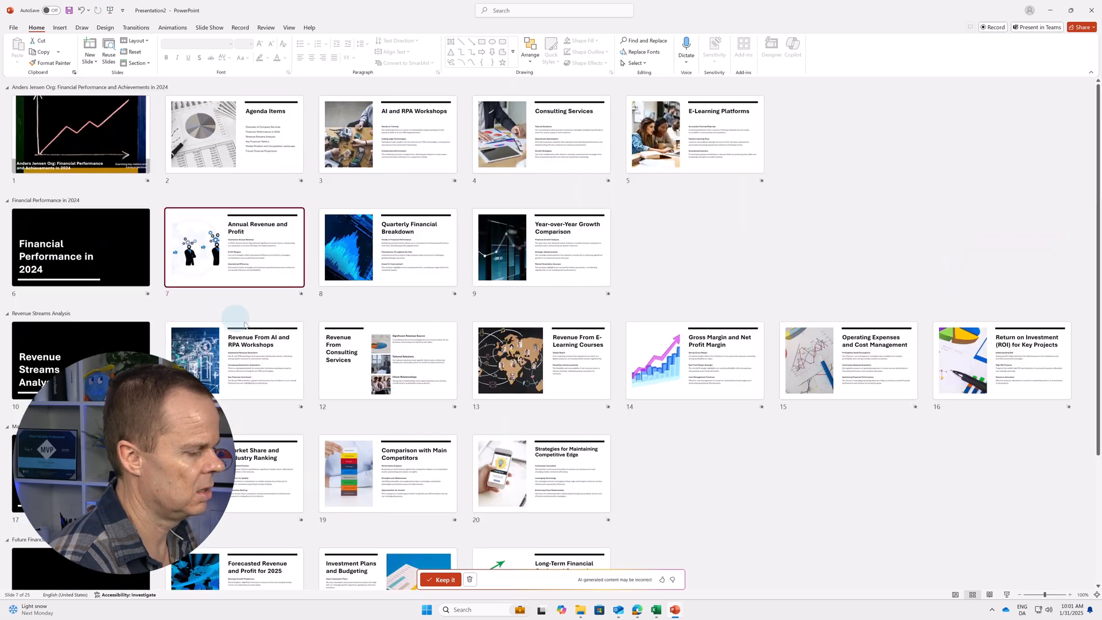
Keep the generated deck, view it in Normal view, then close Presentation2 without saving.
left_click(449, 580)
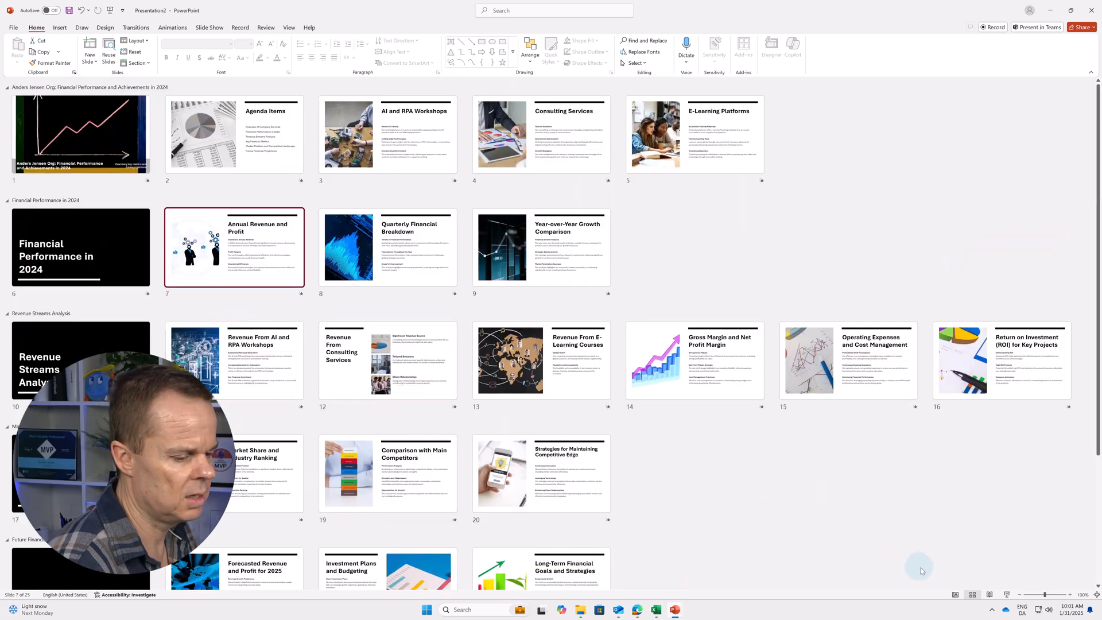
left_click(956, 598)
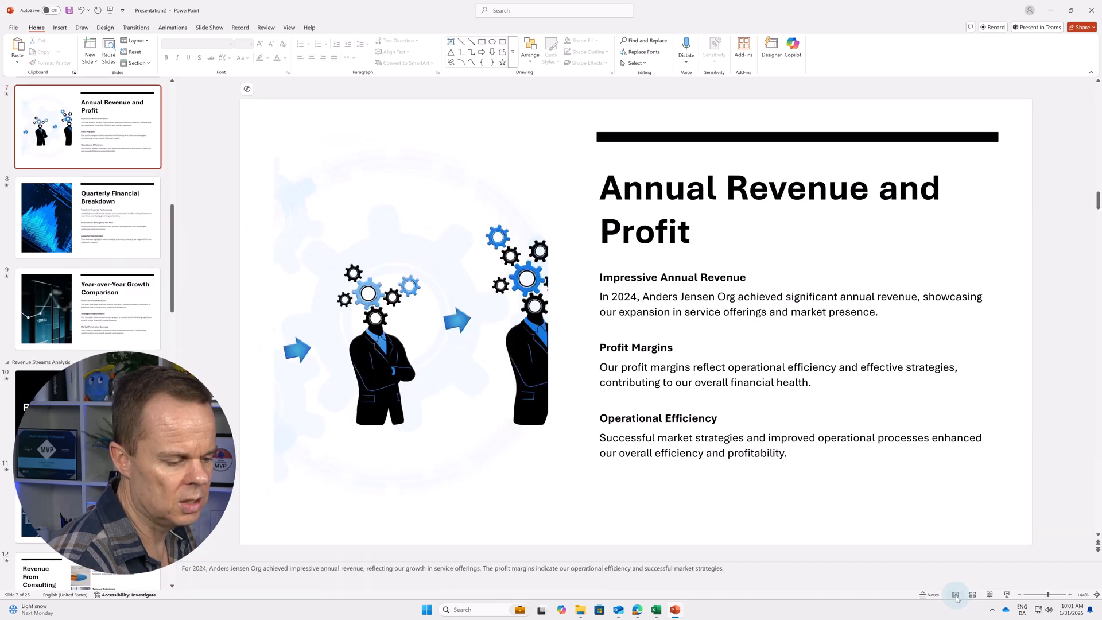
left_click(69, 304)
left_click(67, 234)
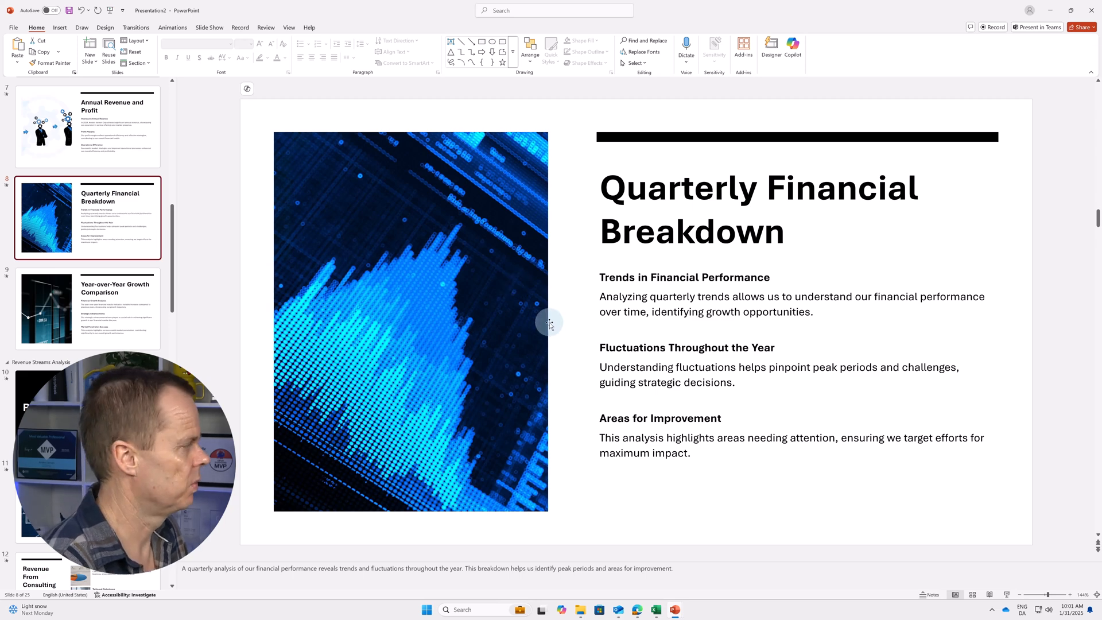
left_click(1093, 9)
left_click(583, 403)
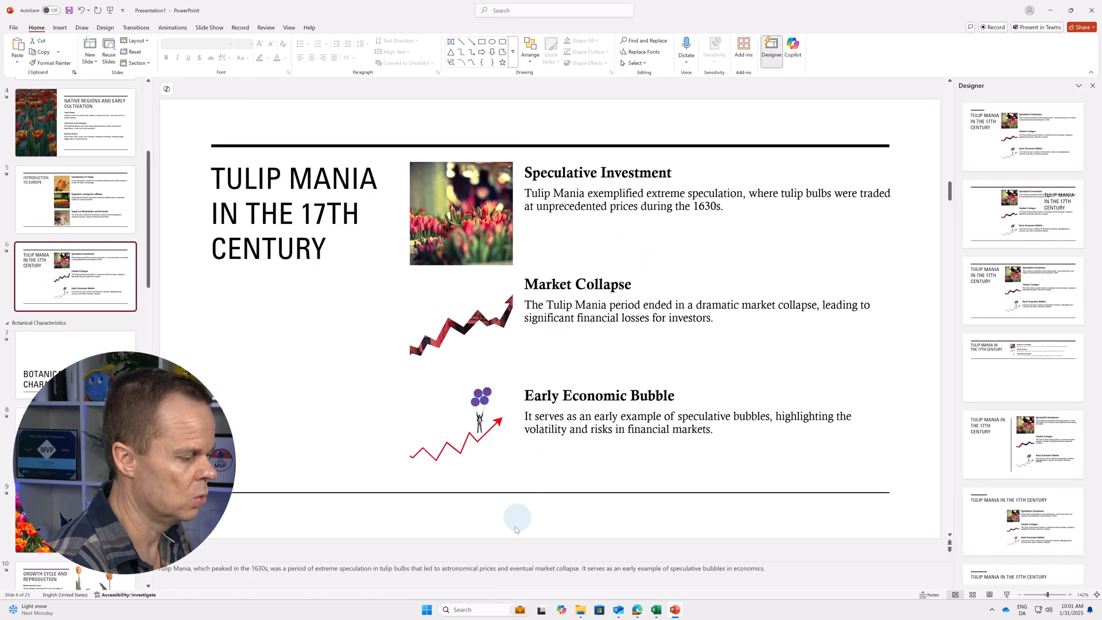
Minimize PowerPoint and start a new blank Word document in a maximized window.
left_click(1050, 12)
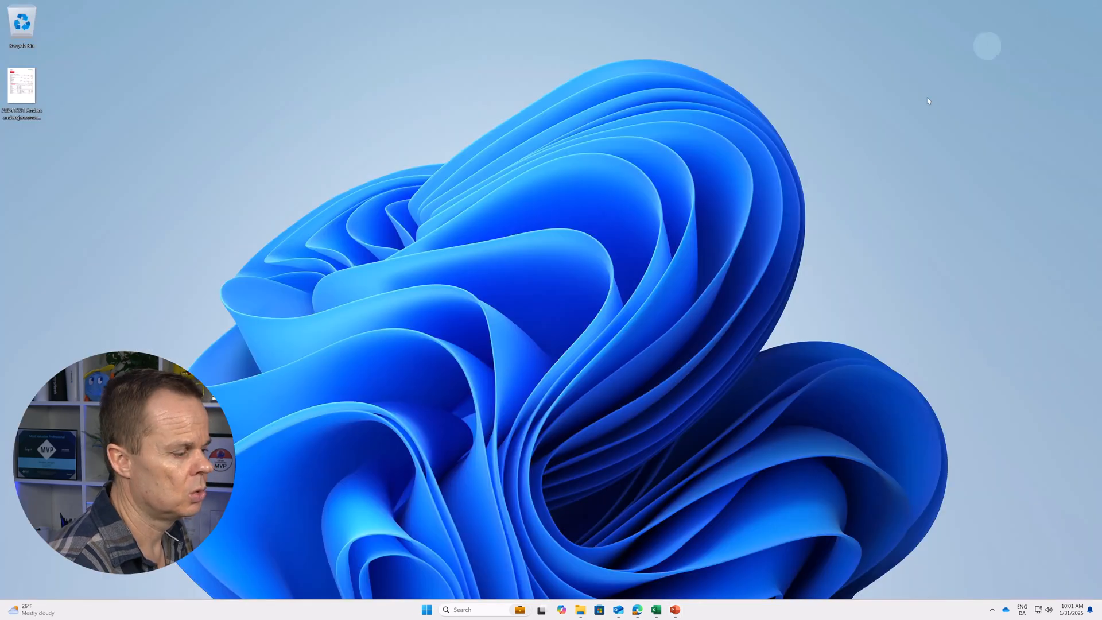
left_click(431, 611)
type("word")
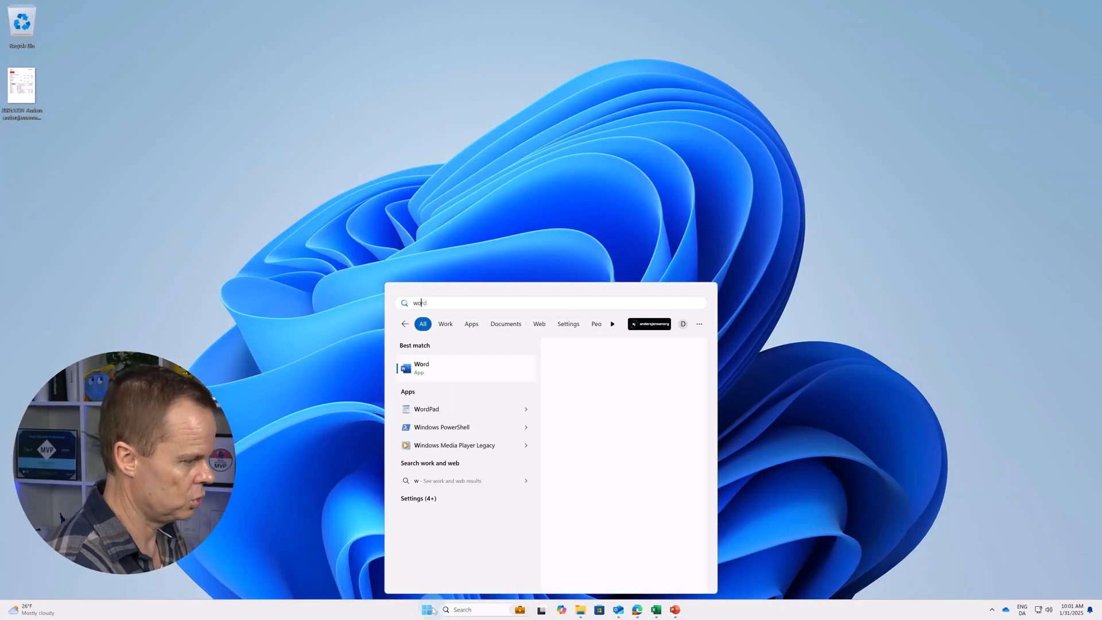
key("Return")
left_click(497, 573)
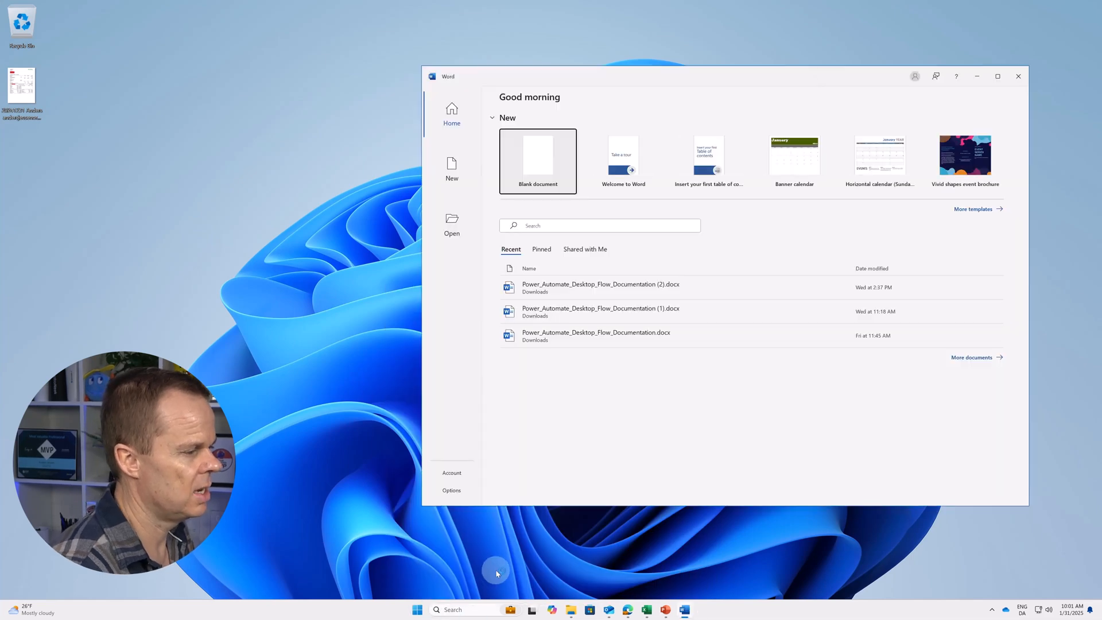
left_click(532, 160)
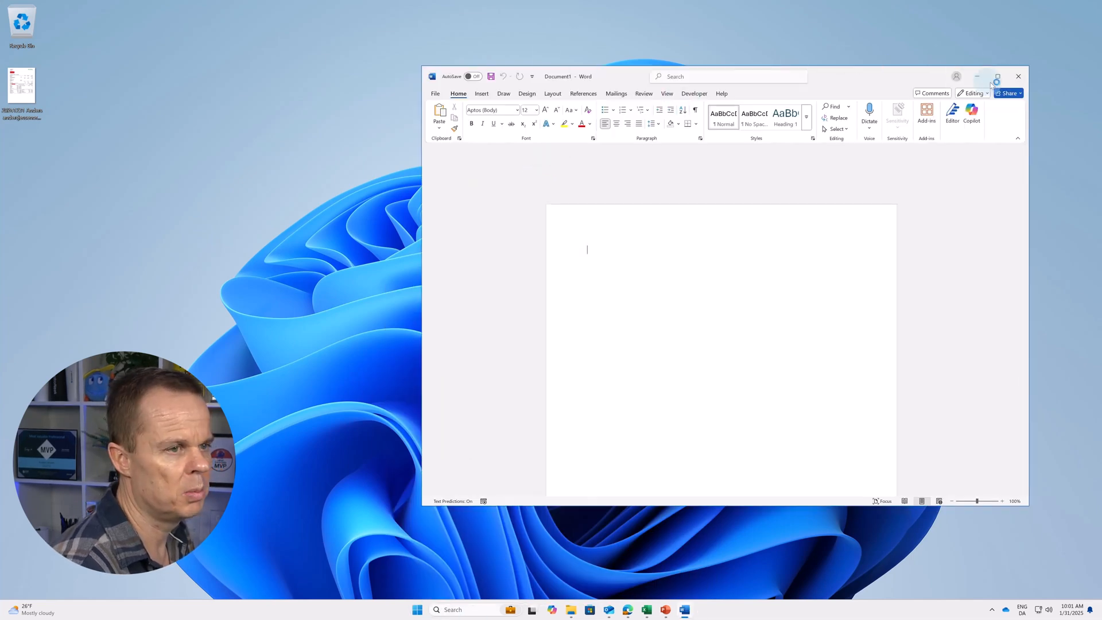
left_click(997, 77)
Write 'Create a guide to GDPR' into Copilot's drafting prompt.
scroll(507, 291, "up", 4, "ctrl")
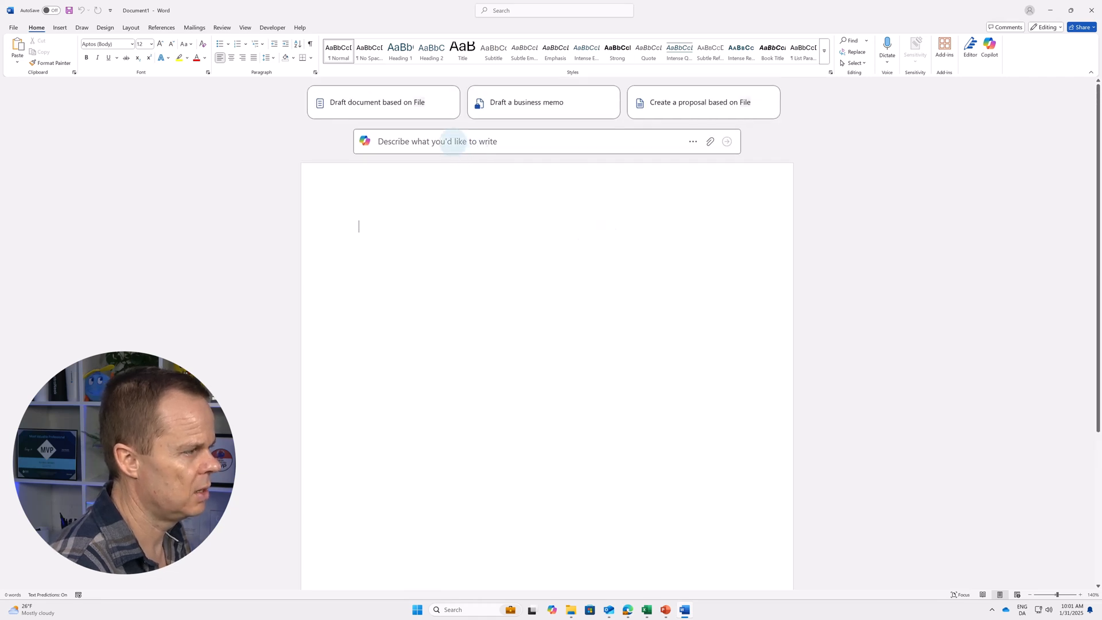
left_click(453, 142)
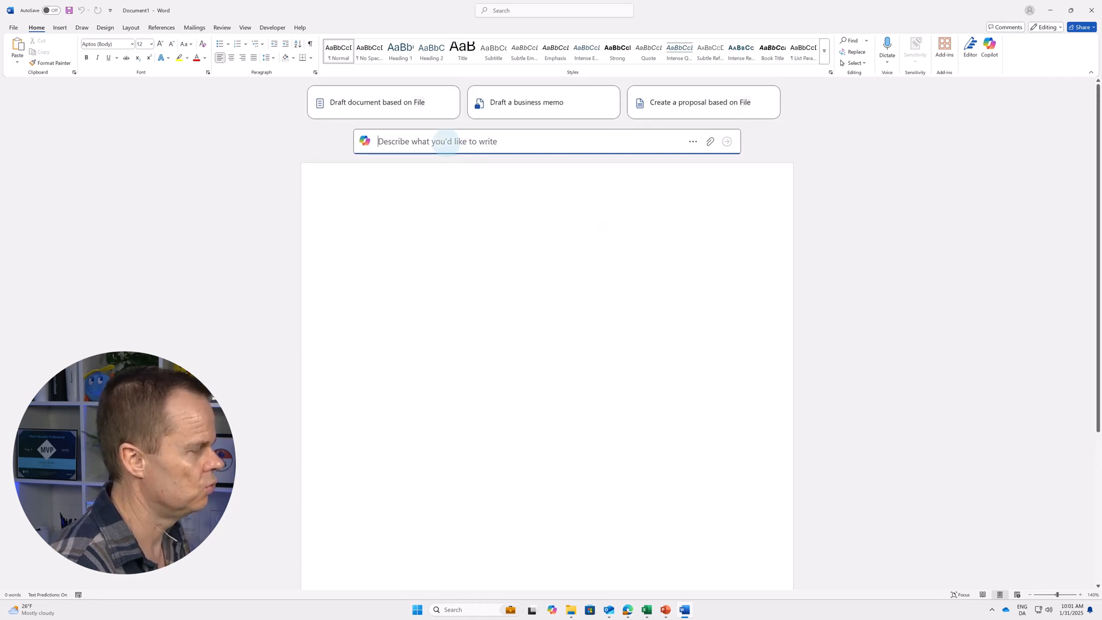
type("Cr ")
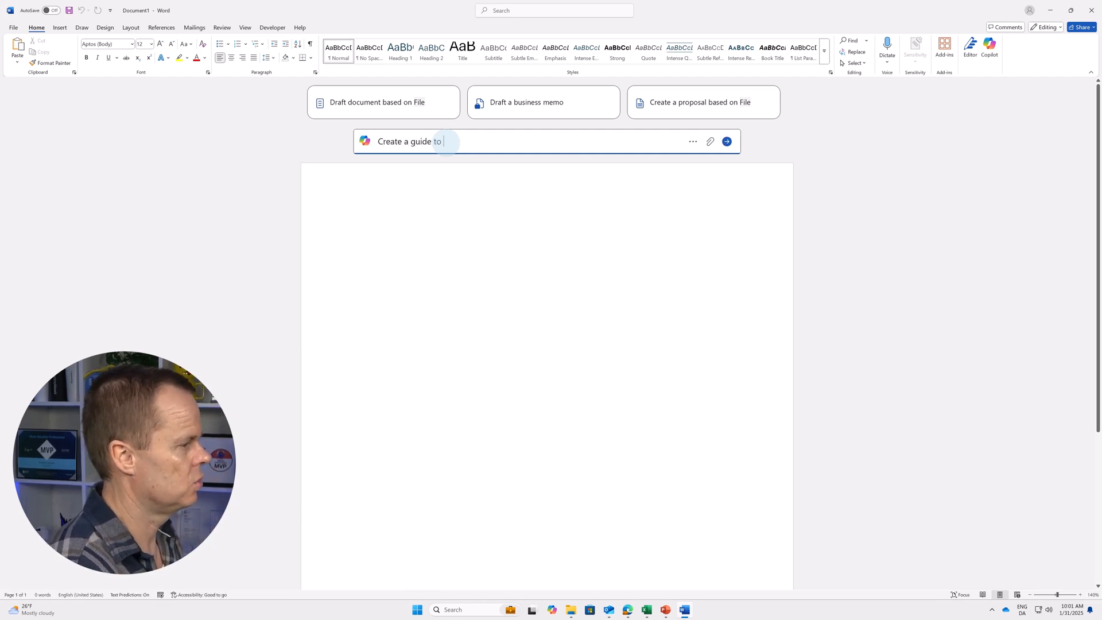
type("eate a guide to GDPR for office workers")
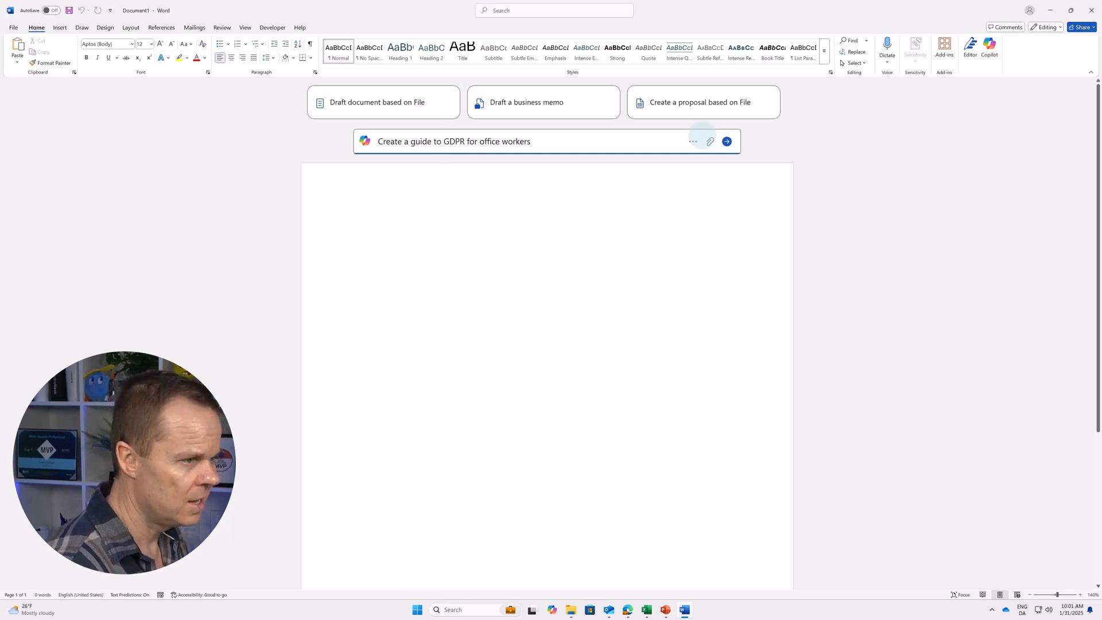
Send the GDPR guide request, review the draft, keep it, and return to the top.
left_click(724, 145)
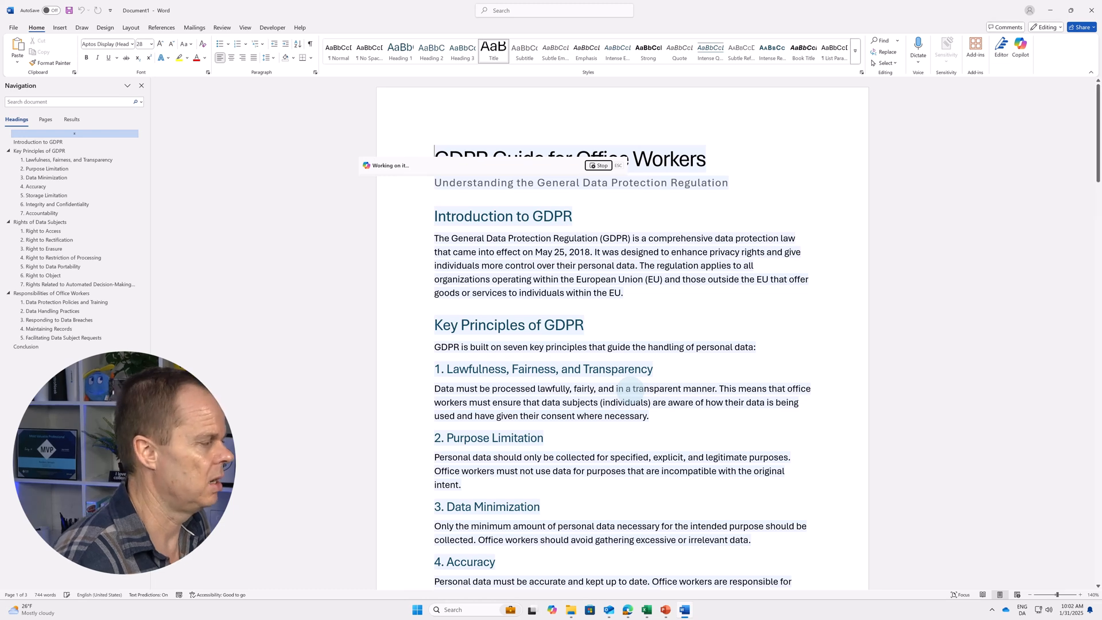
scroll(615, 322, "down", 6)
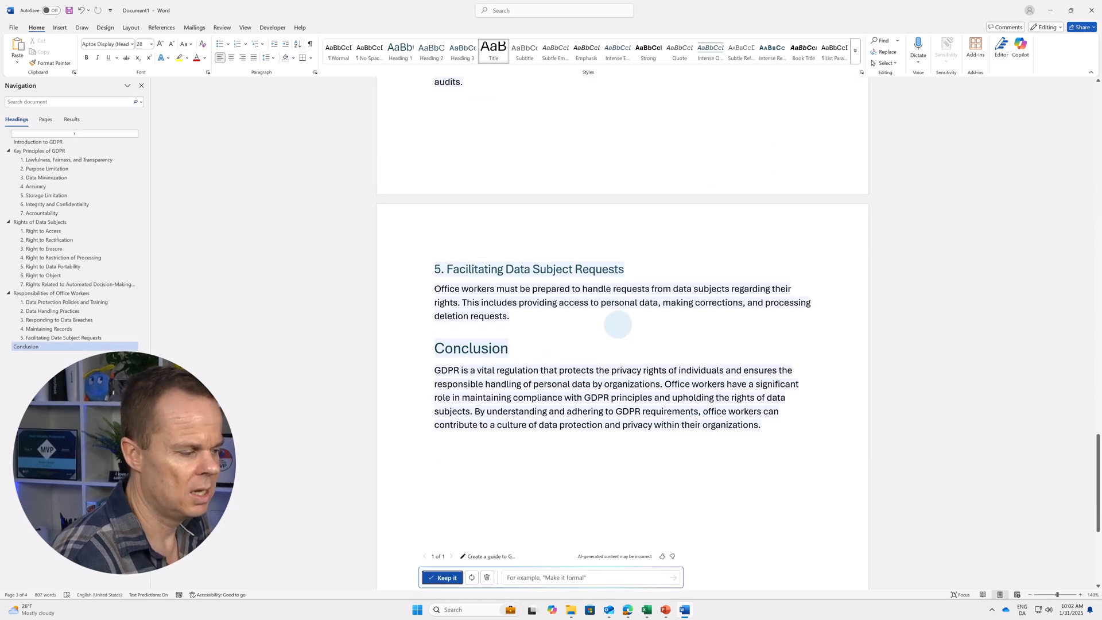
scroll(618, 324, "up", 8)
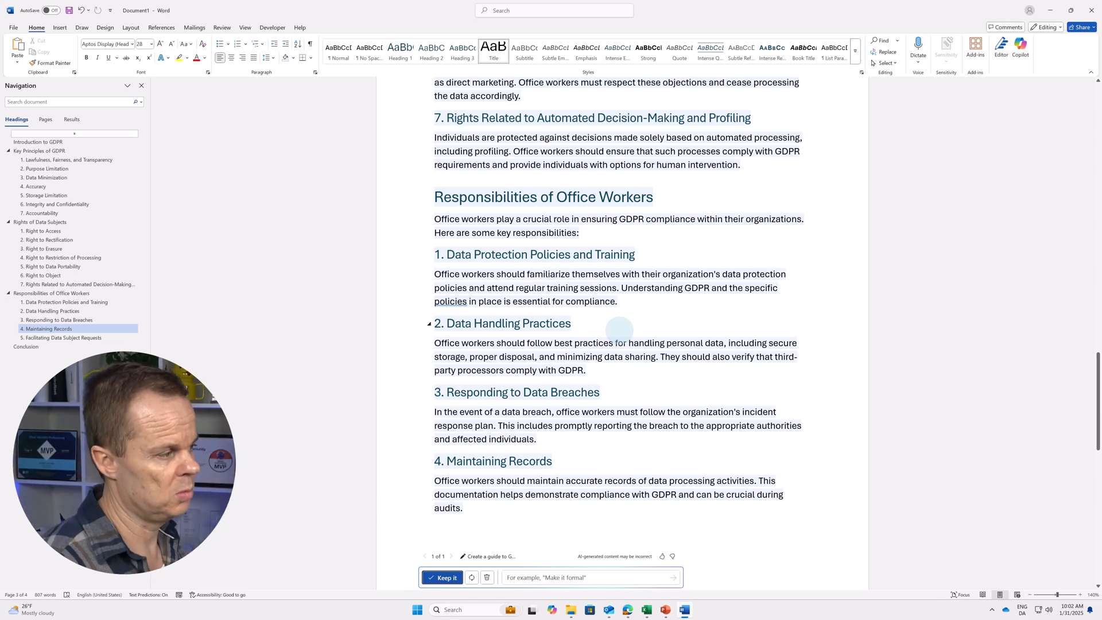
left_click(441, 577)
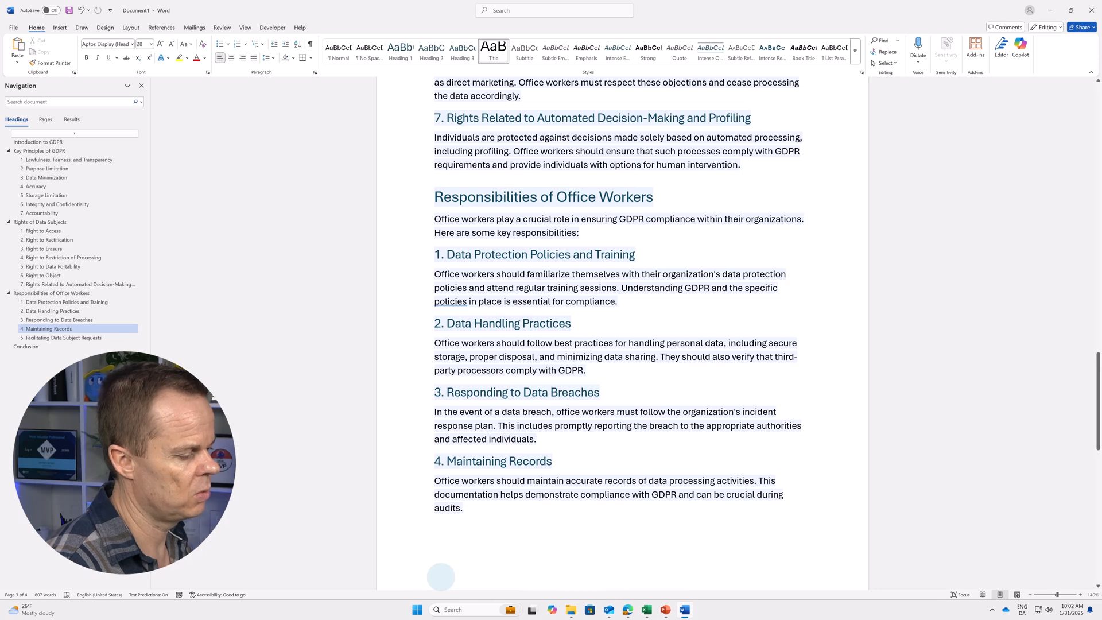
key("ctrl+Home")
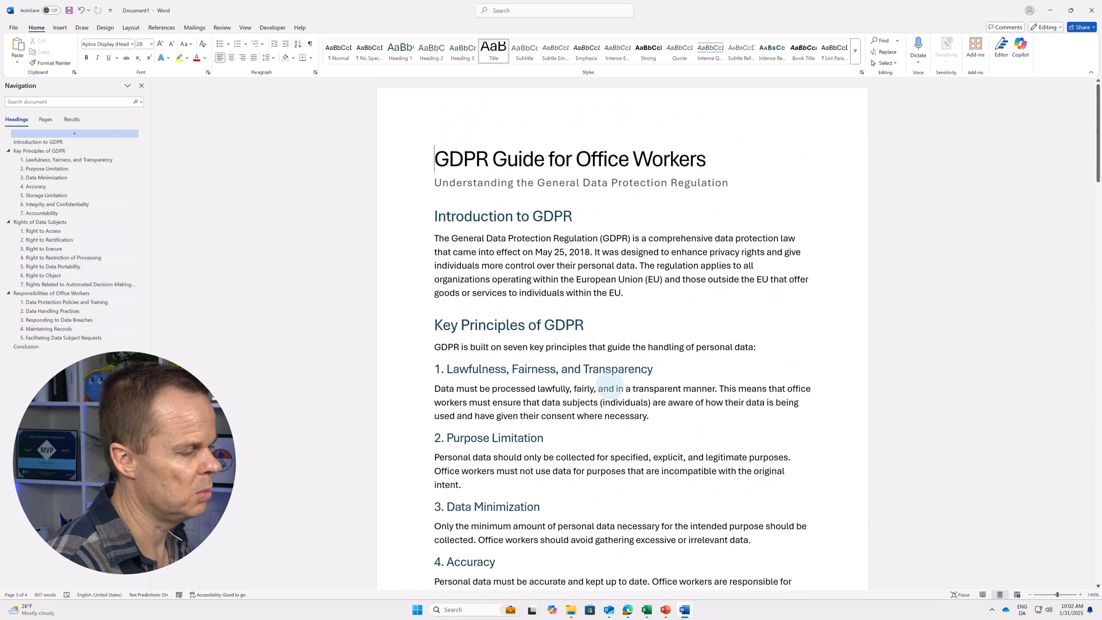
Ask Copilot chat to 'Find a stock image of GDPR' and insert the phone-and-coffee photo.
left_click(1022, 56)
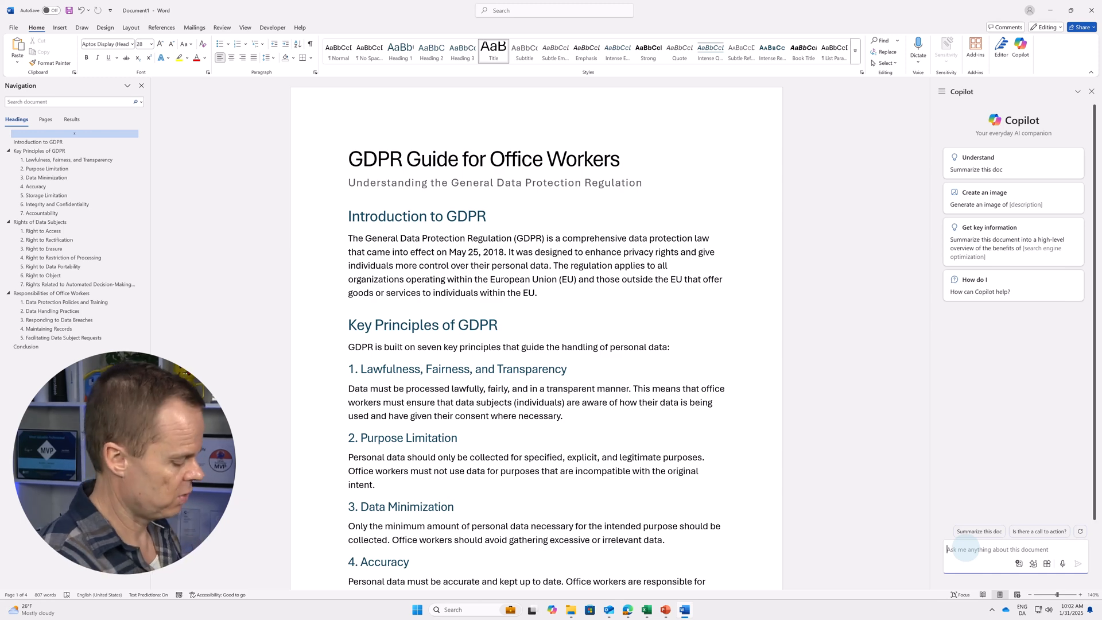
scroll(1037, 457, "up", 3)
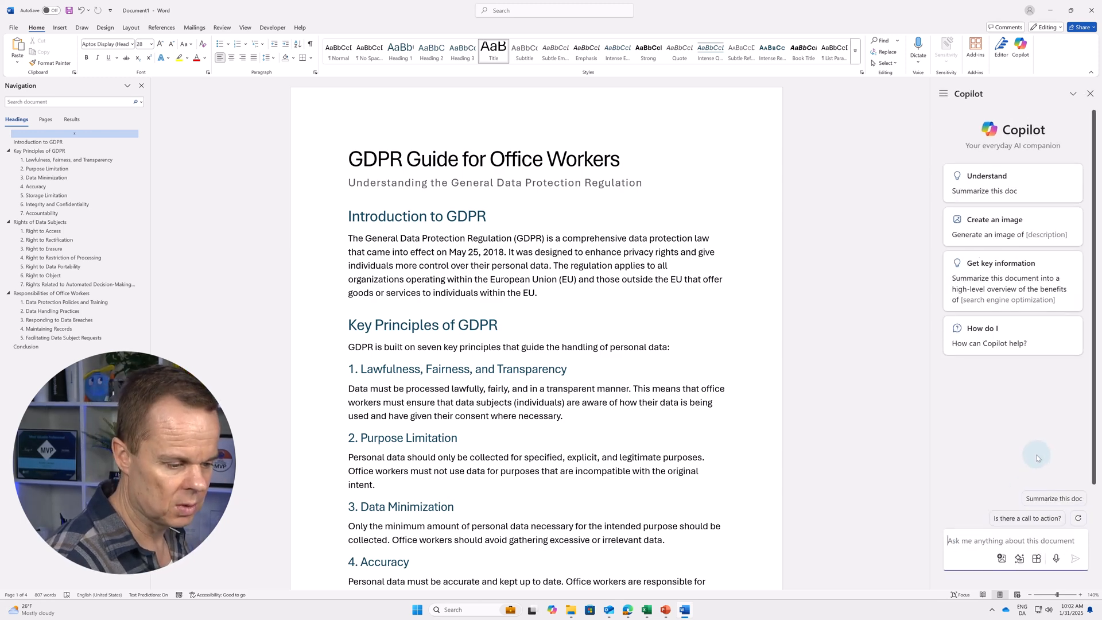
left_click_drag(934, 467, 836, 458)
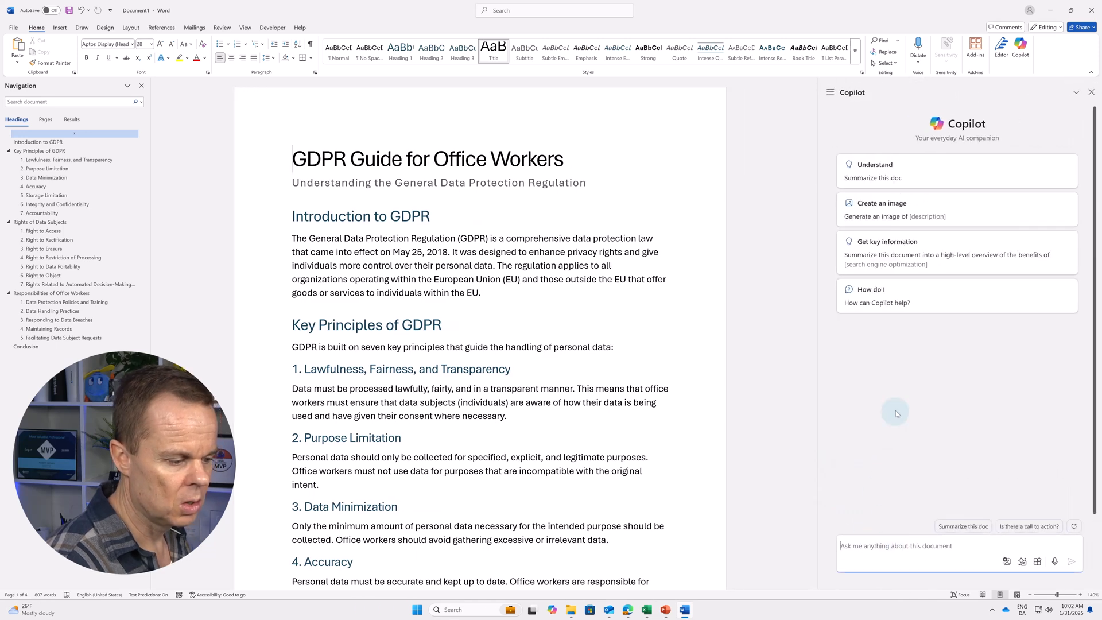
type("C")
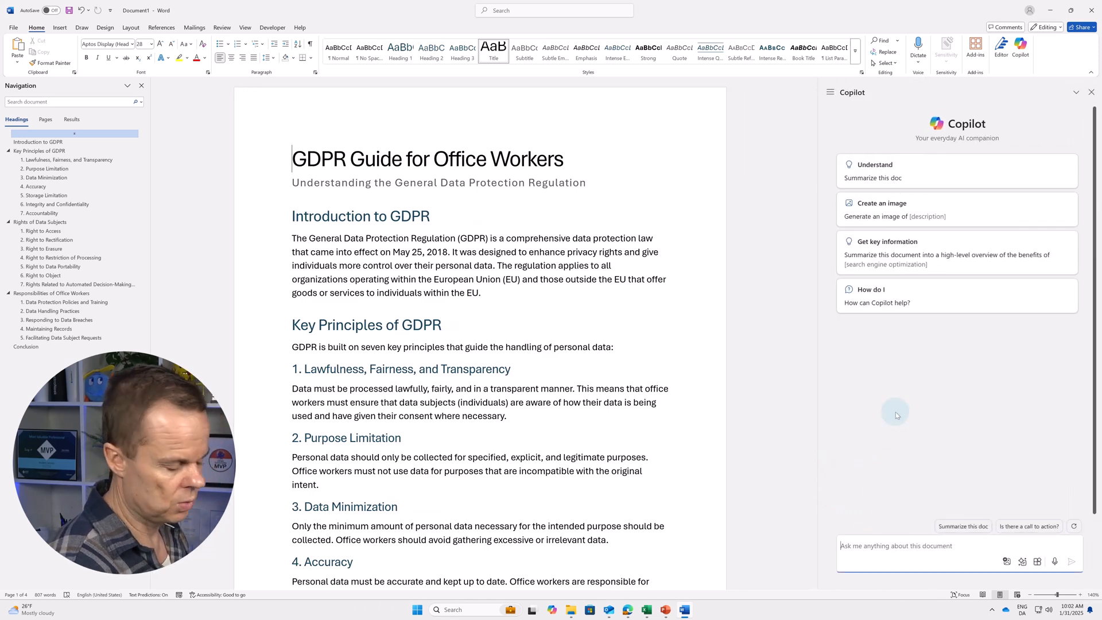
type("r")
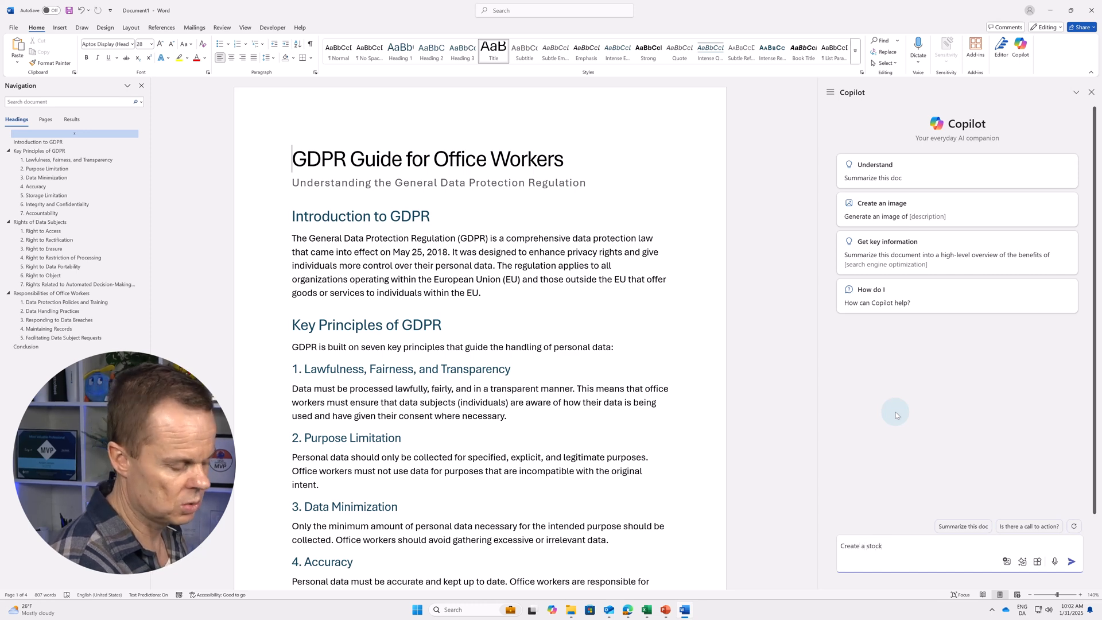
type("eate a stock")
key("ctrl+a")
type("Find a stoc")
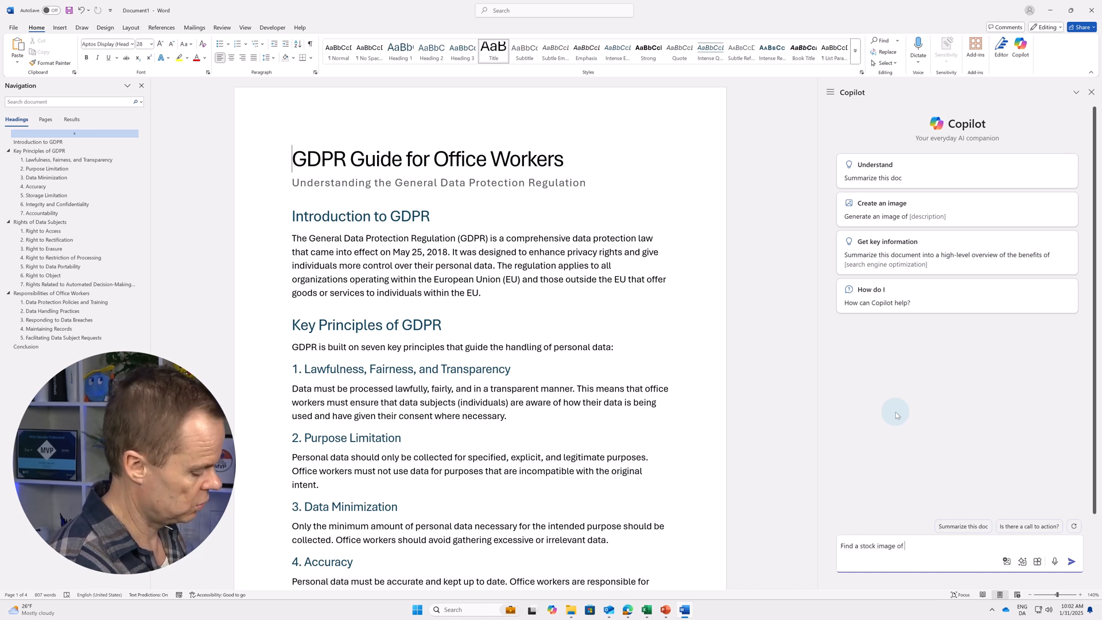
type("k image of GDPR")
key("Return")
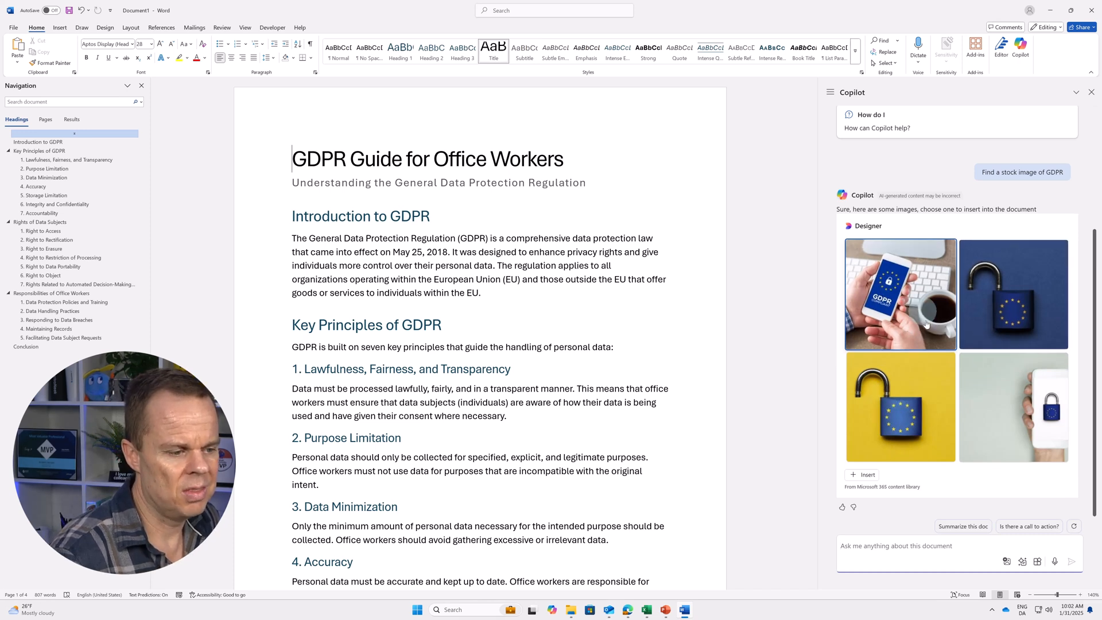
left_click(867, 476)
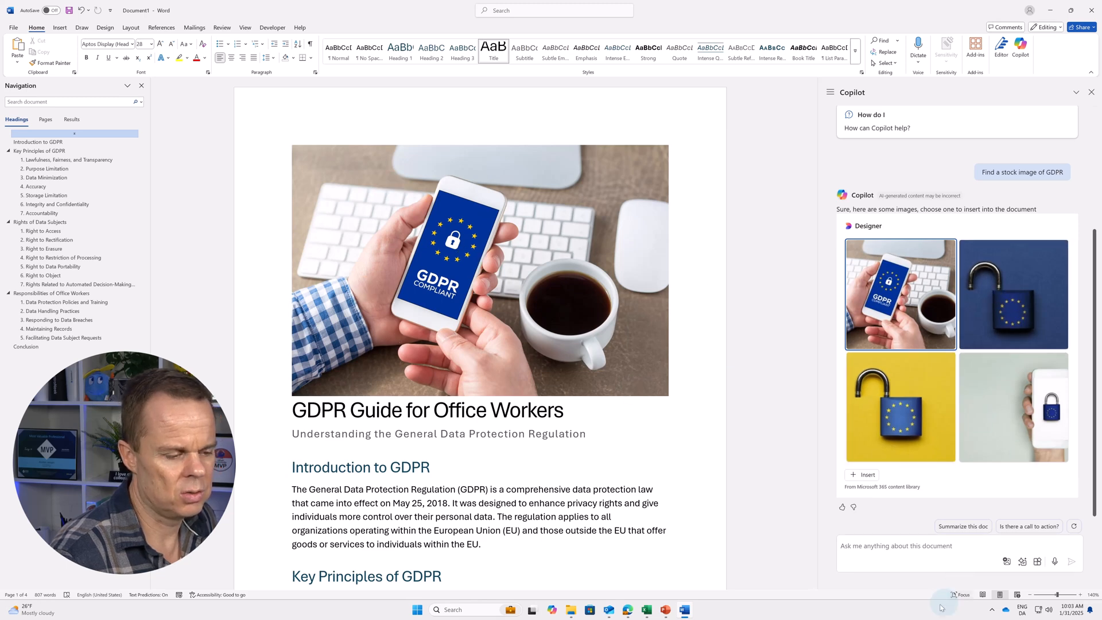
Ask Word's Copilot to generate a realistic image of a zebra reading about GDPR on the moon.
left_click(877, 552)
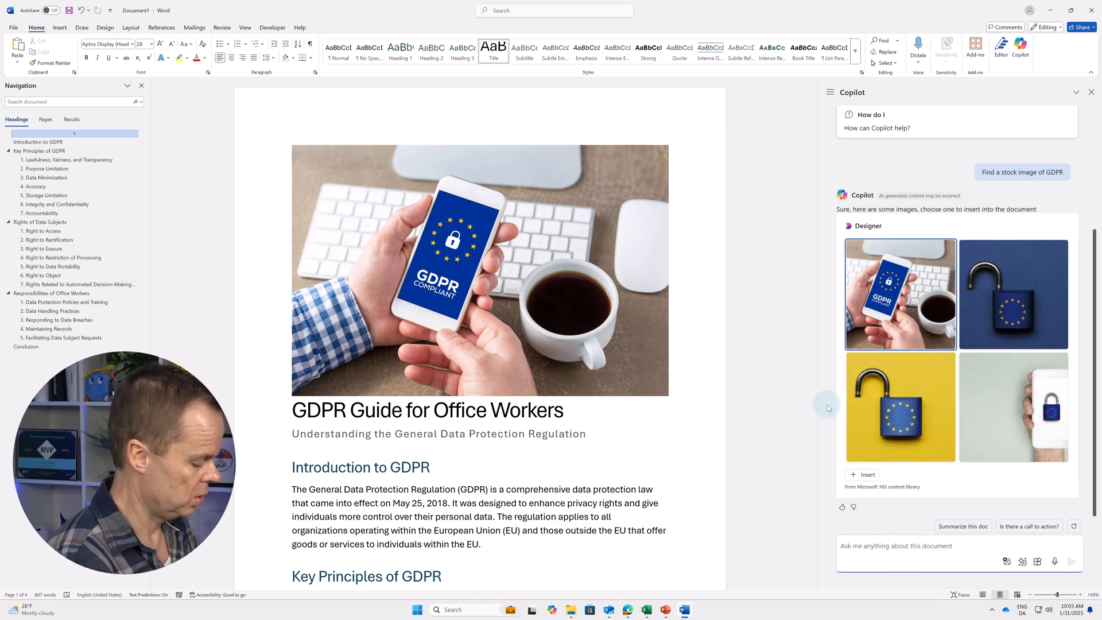
type("Gen")
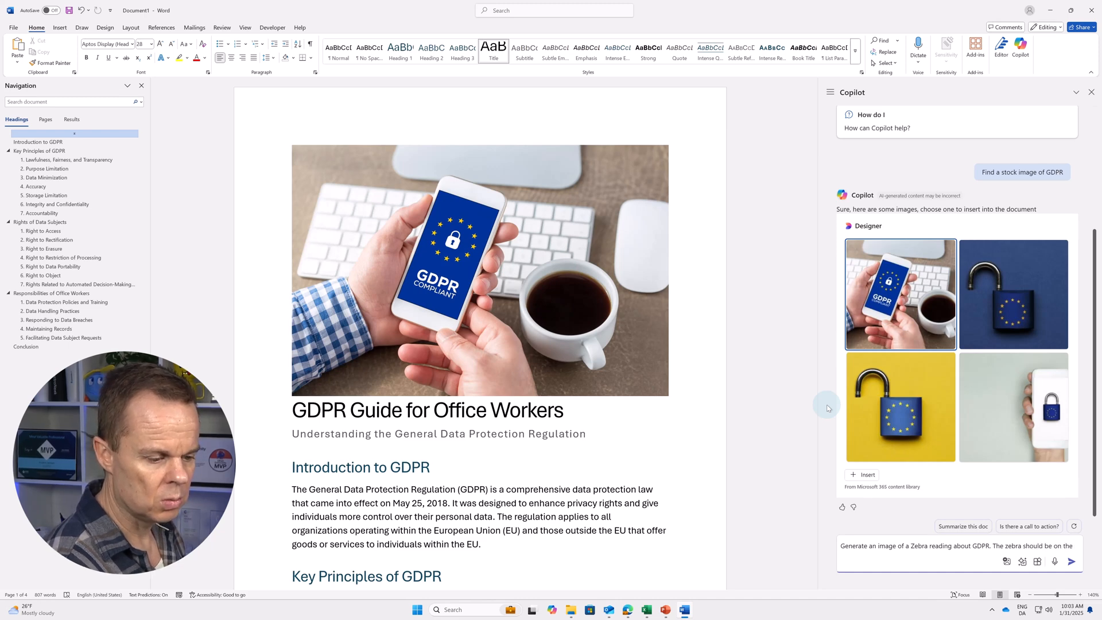
type("moon and the image should be")
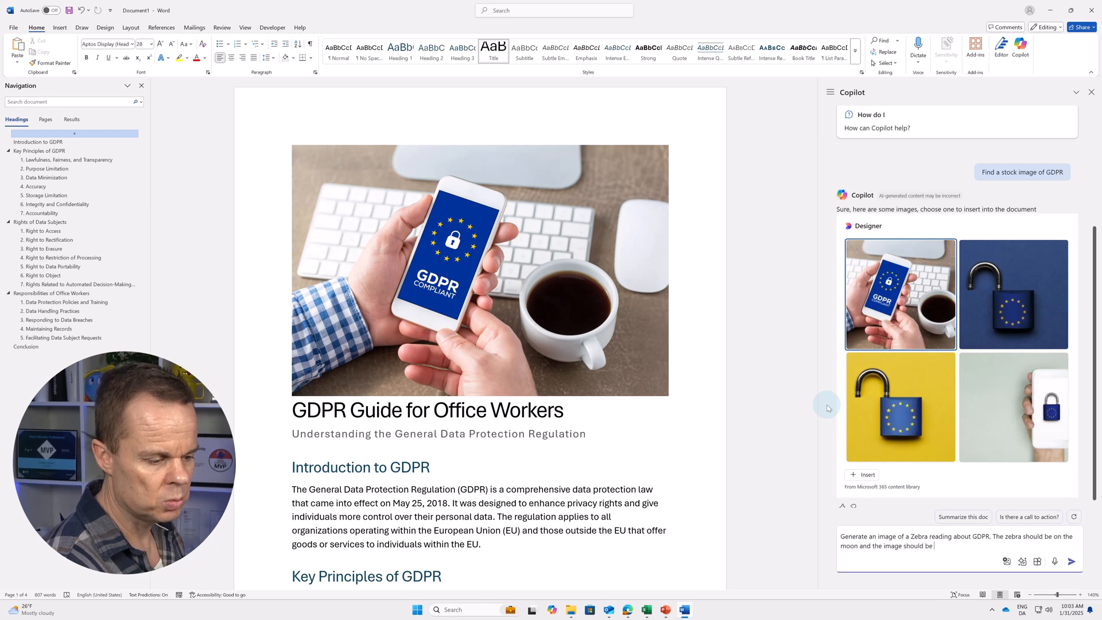
key("Return")
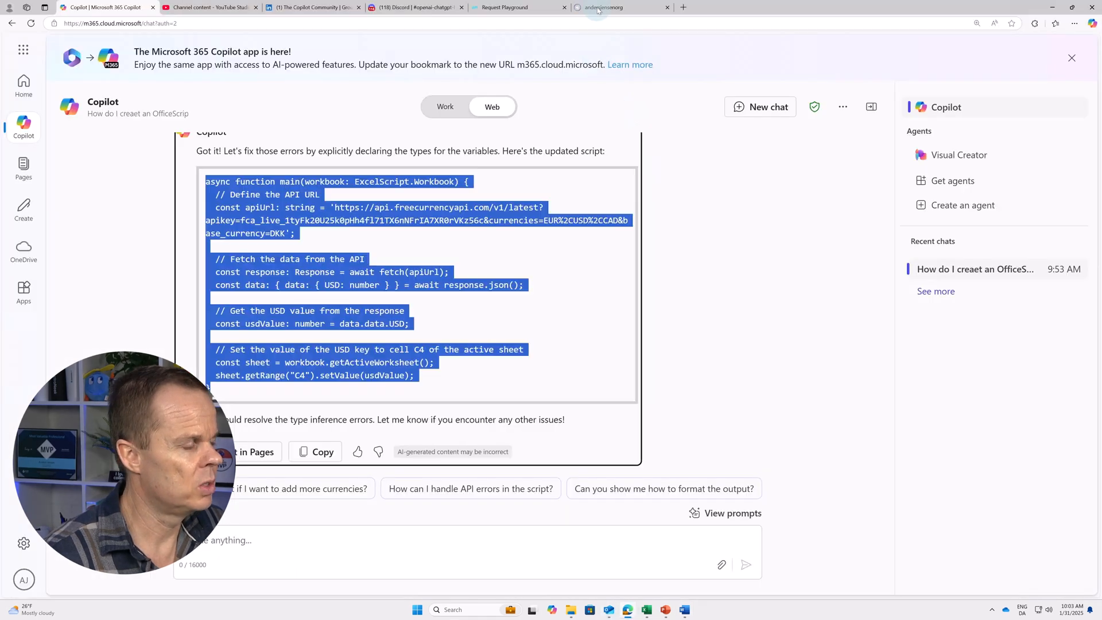
Look over the andersjensenorg courses page, then minimize Edge to return to Word.
left_click(601, 10)
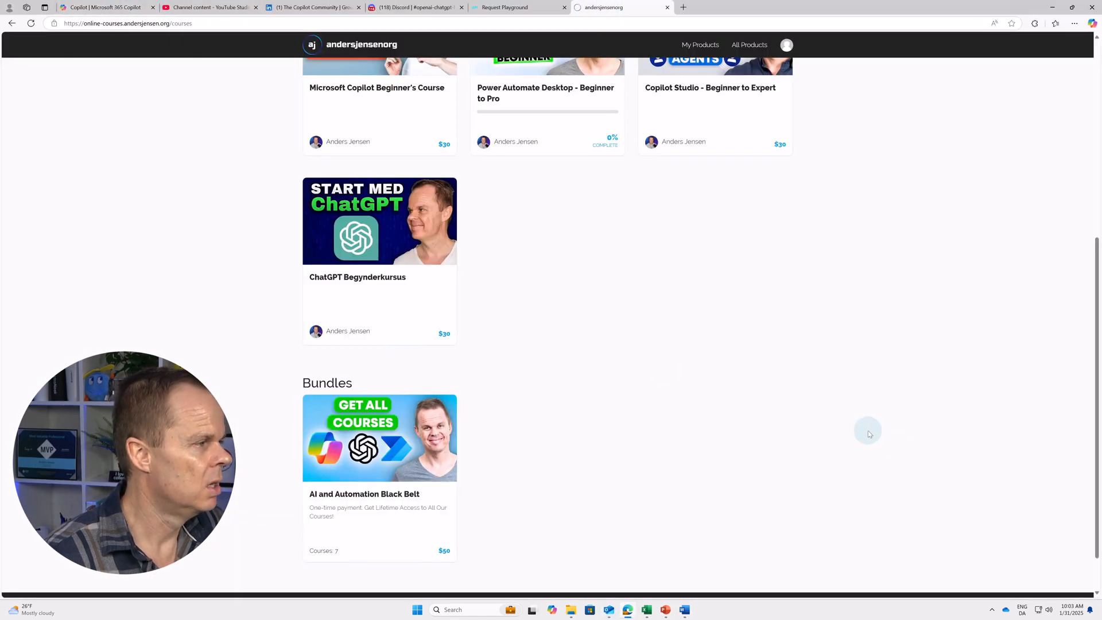
scroll(864, 434, "up", 3)
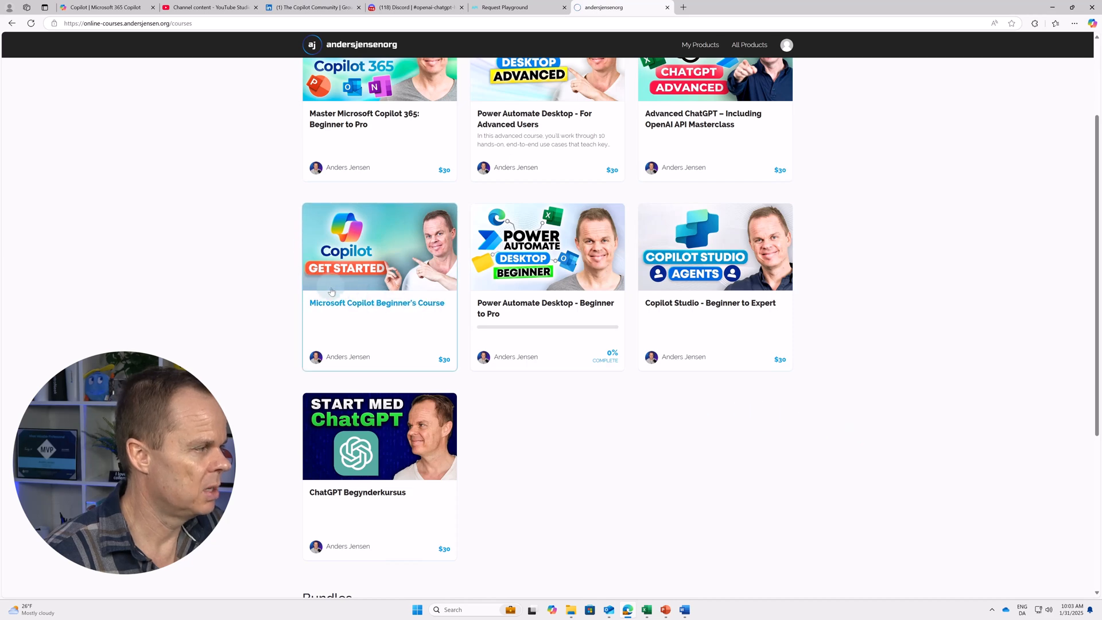
scroll(419, 292, "up", 1)
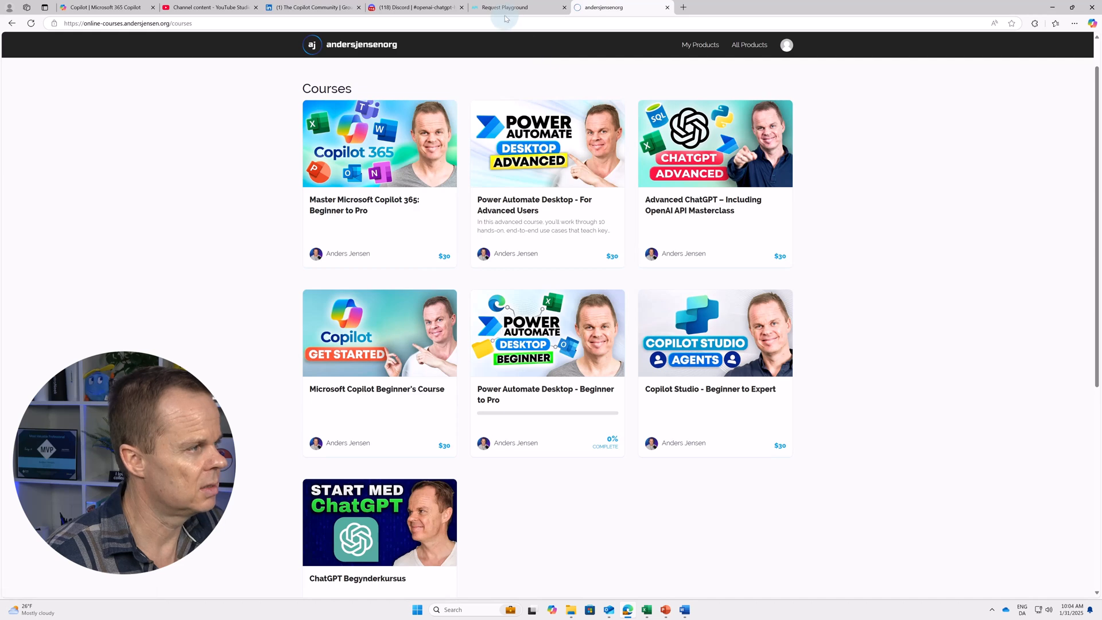
left_click(98, 8)
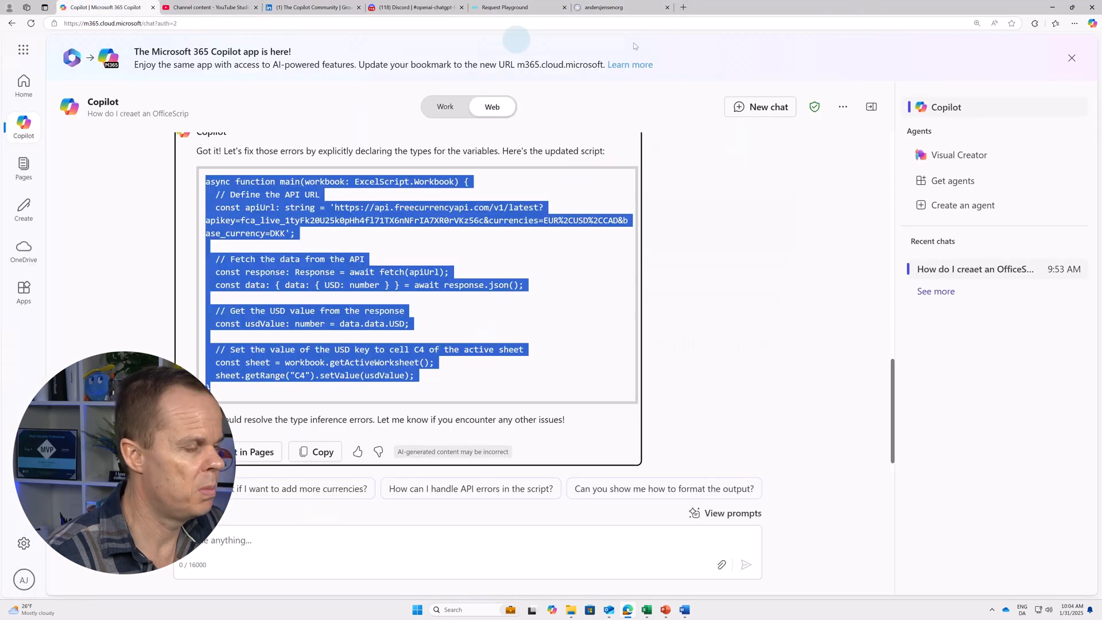
left_click(1052, 7)
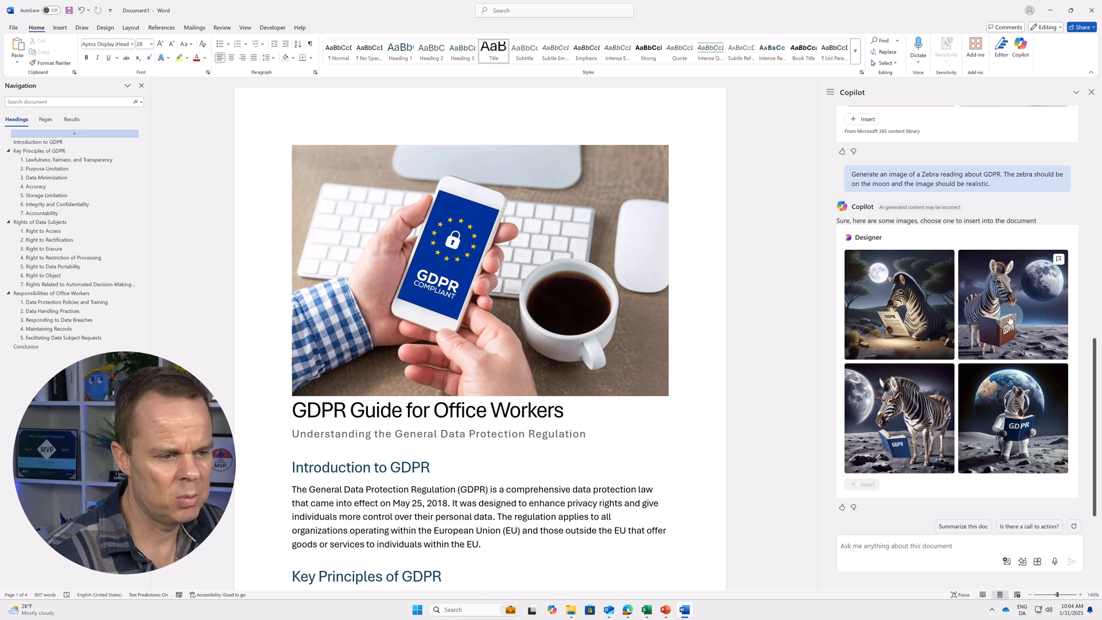
Insert the zebra image with Earth behind it, close Word without saving, and return to Edge.
left_click(1025, 436)
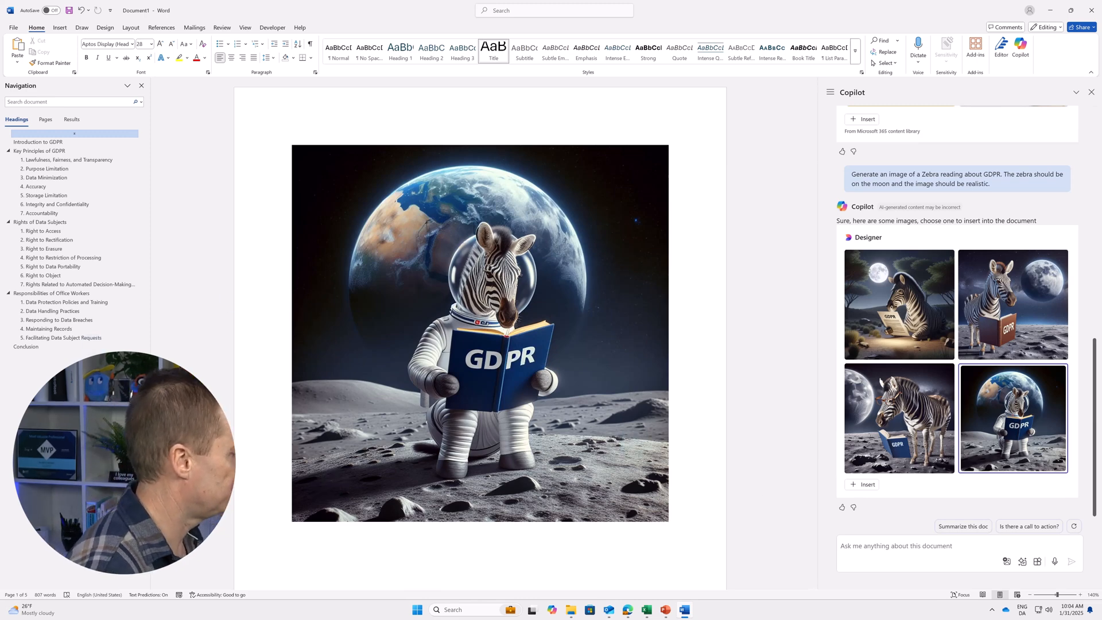
left_click(1092, 10)
left_click(583, 405)
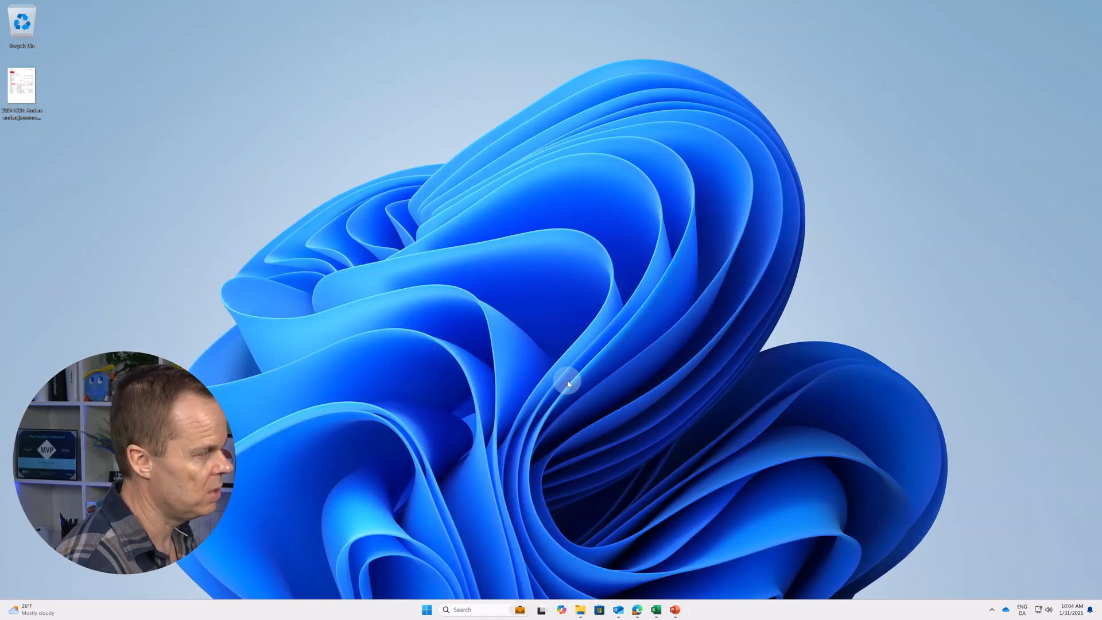
left_click(637, 610)
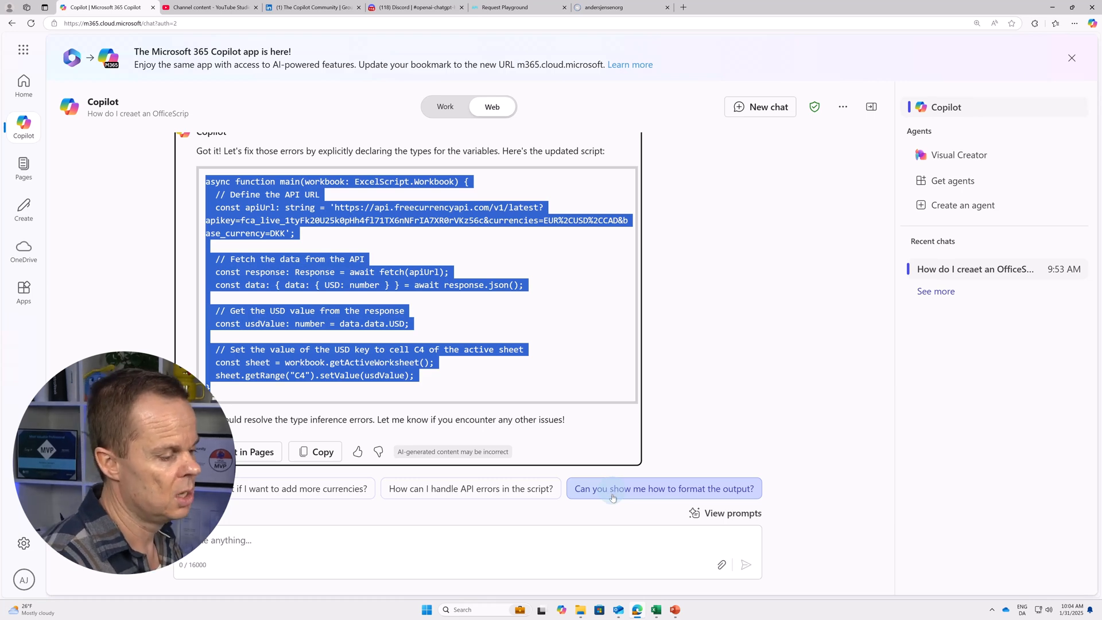
Check the monthly USD salary formula in Excel's C12, then switch to YouTube Studio in Edge.
left_click(656, 610)
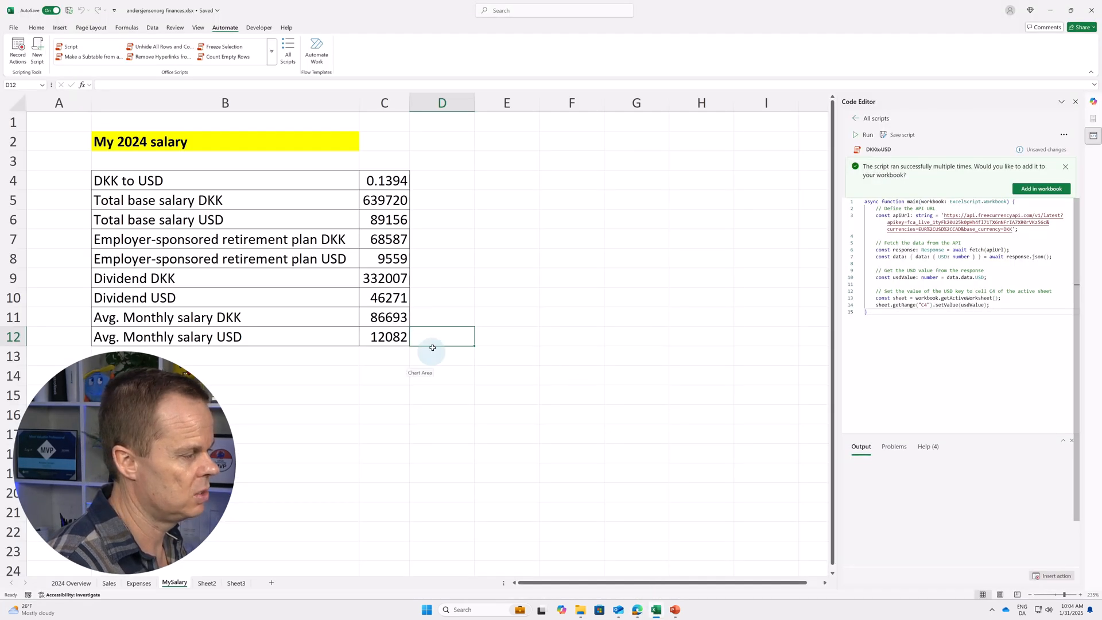
left_click(381, 339)
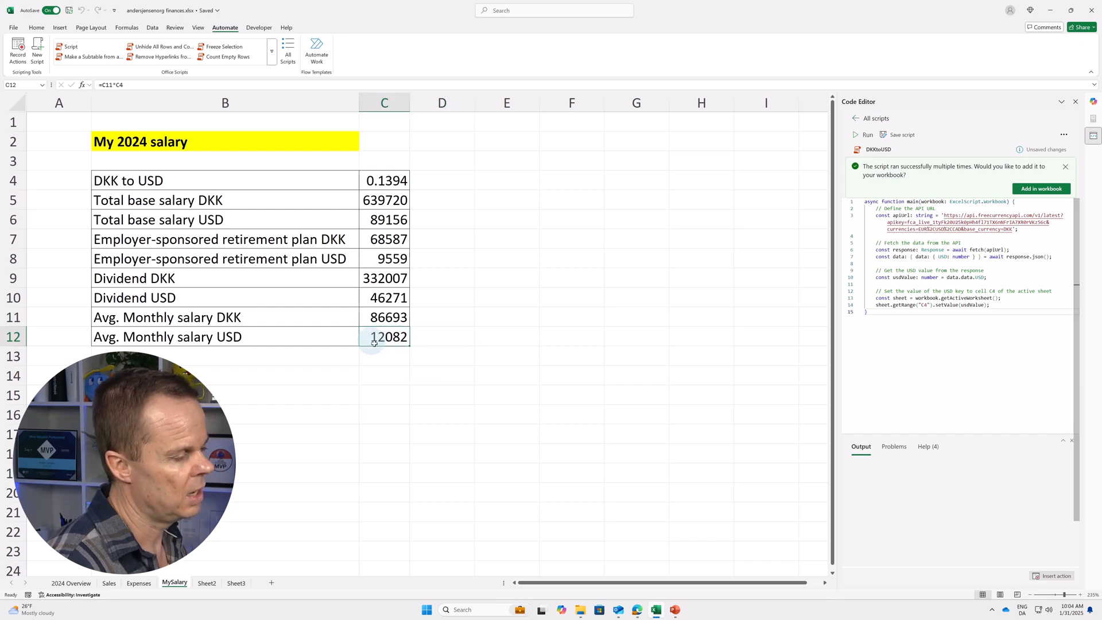
left_click(411, 343)
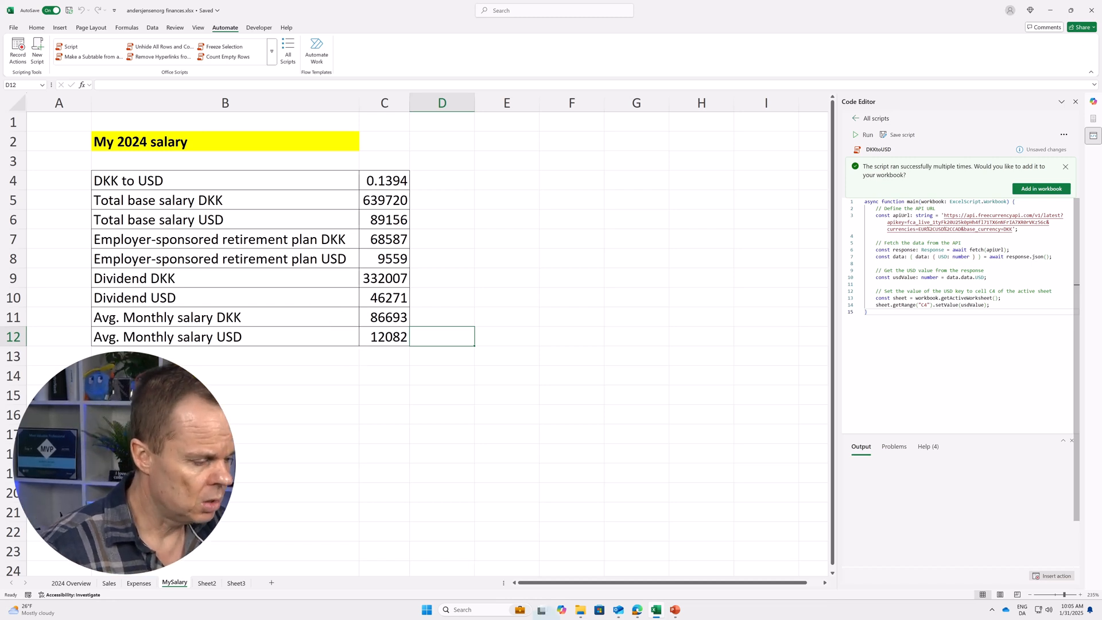
left_click(630, 608)
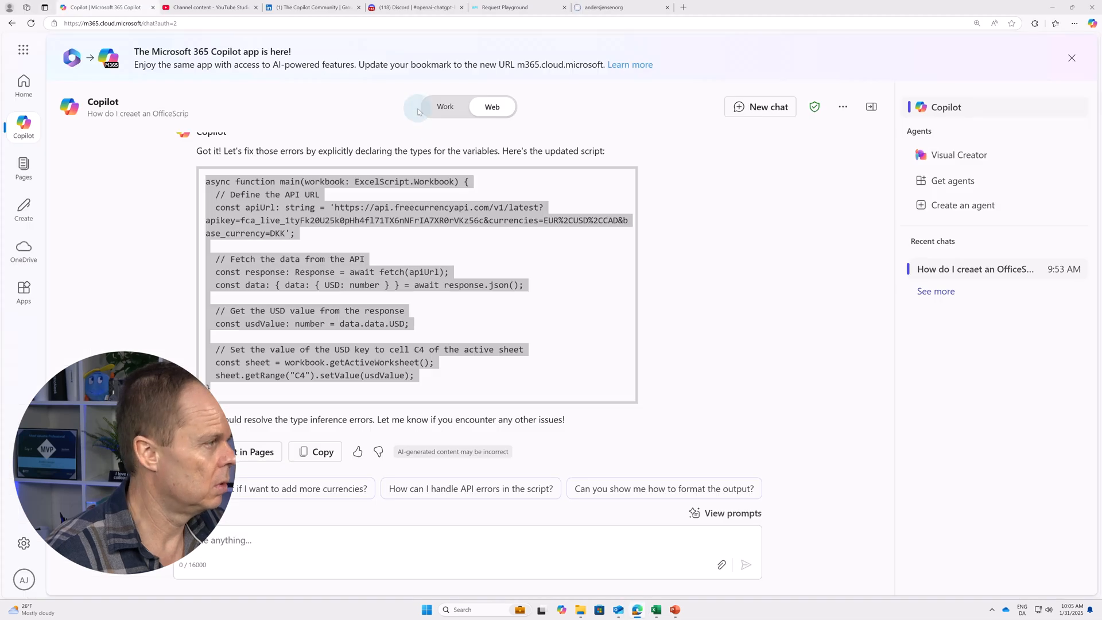
left_click(228, 8)
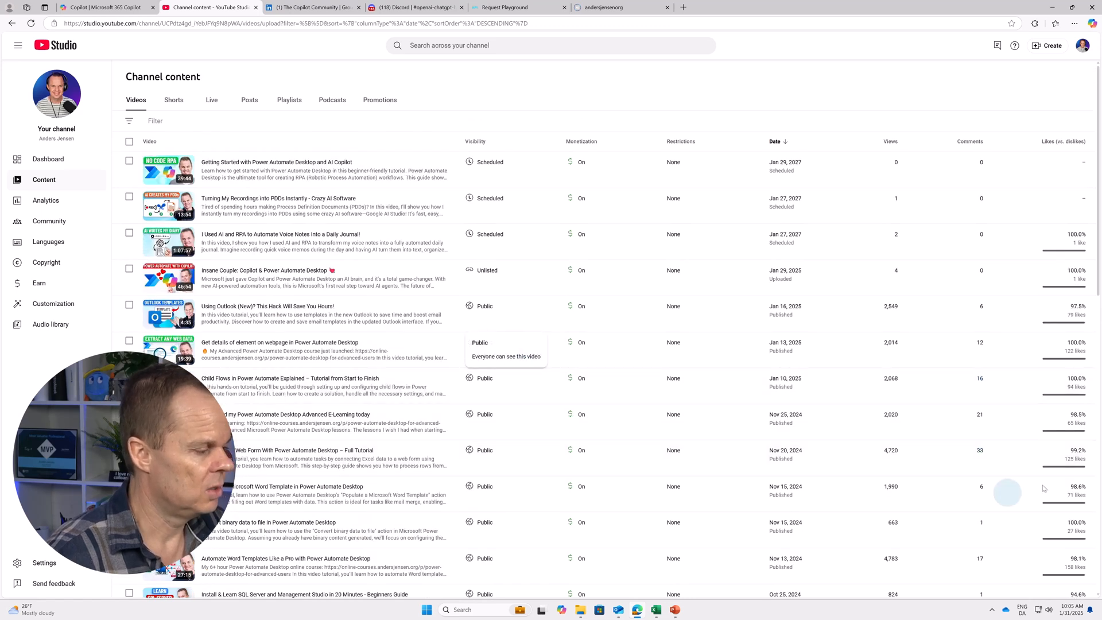
Scan the Channel content video list, then switch to the Discord openai-chatgpt-help channel.
scroll(995, 533, "down", 5)
scroll(994, 526, "up", 6)
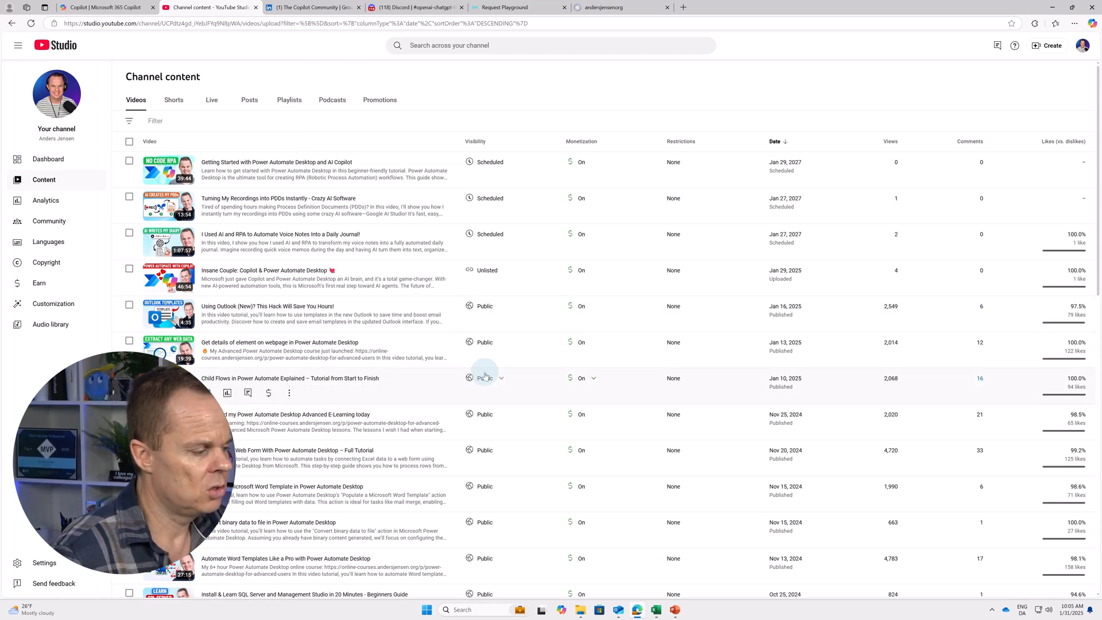
left_click(396, 7)
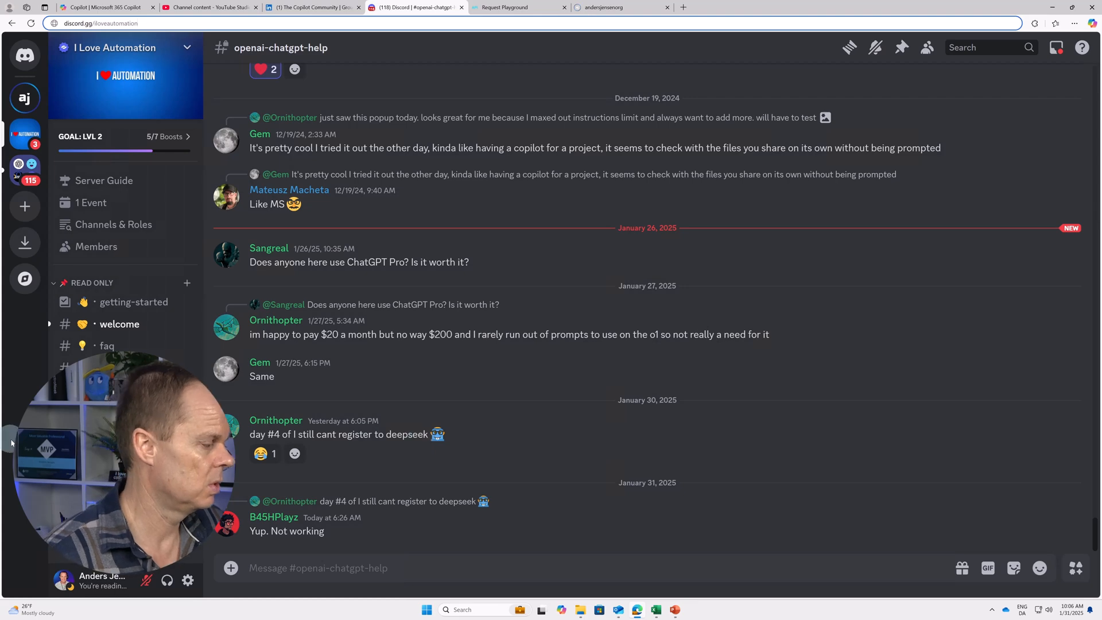
Read through Discord's power-automate-desktop-help channel, then switch to the LinkedIn profile.
scroll(127, 172, "down", 5)
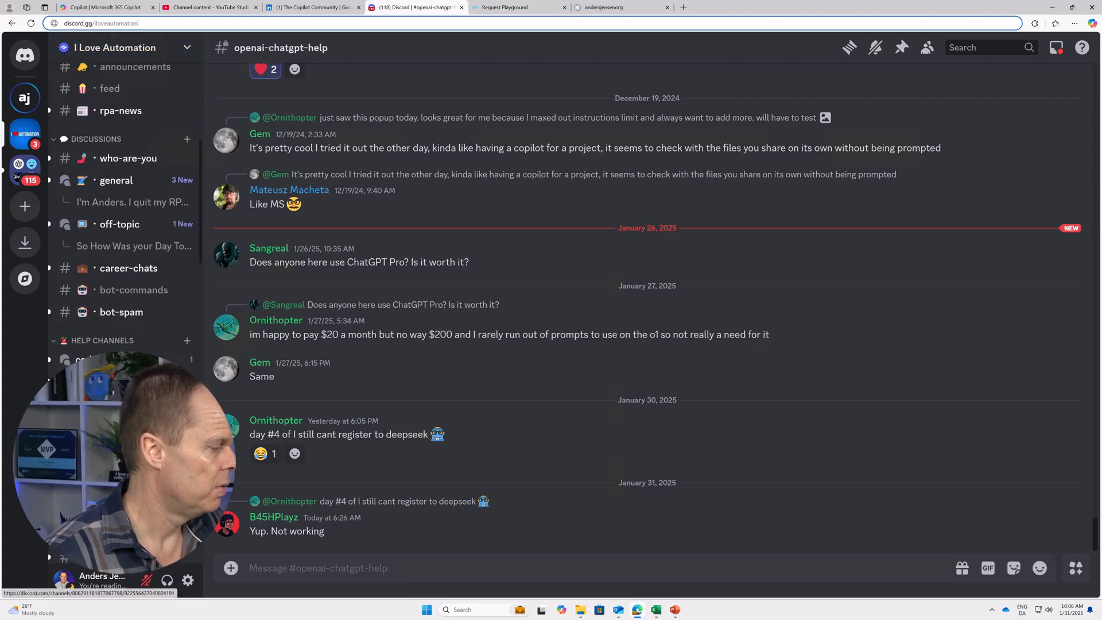
scroll(126, 361, "down", 3)
left_click(127, 472)
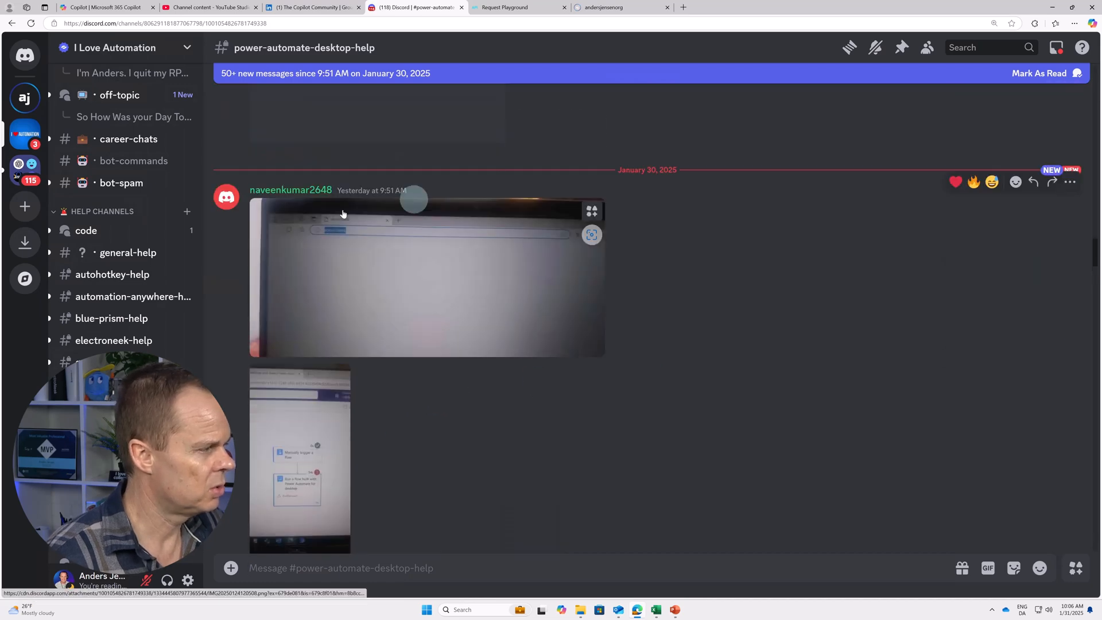
scroll(411, 196, "down", 6)
scroll(382, 382, "down", 3)
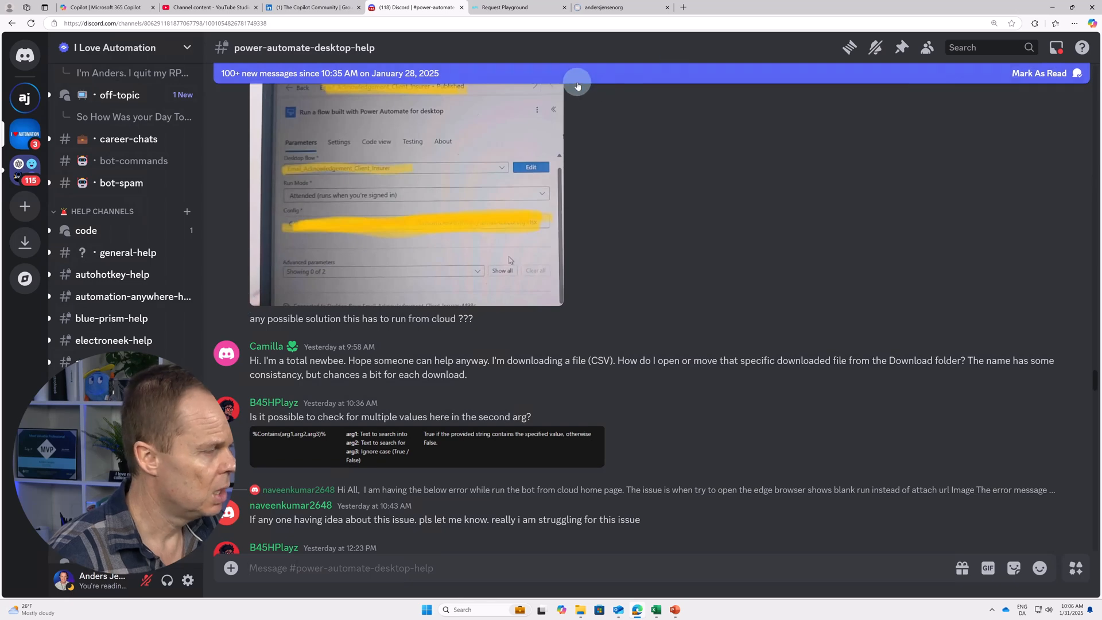
left_click(335, 8)
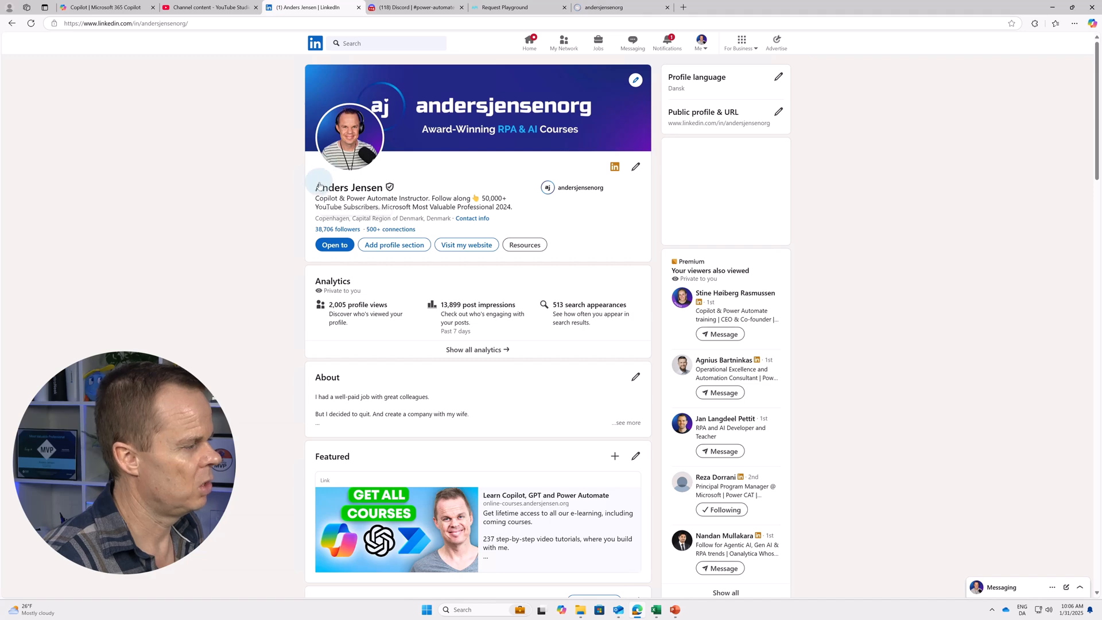
Search LinkedIn for the profile owner's name plus 'copilot', then dismiss the suggestions.
left_click(386, 45)
type("Ander")
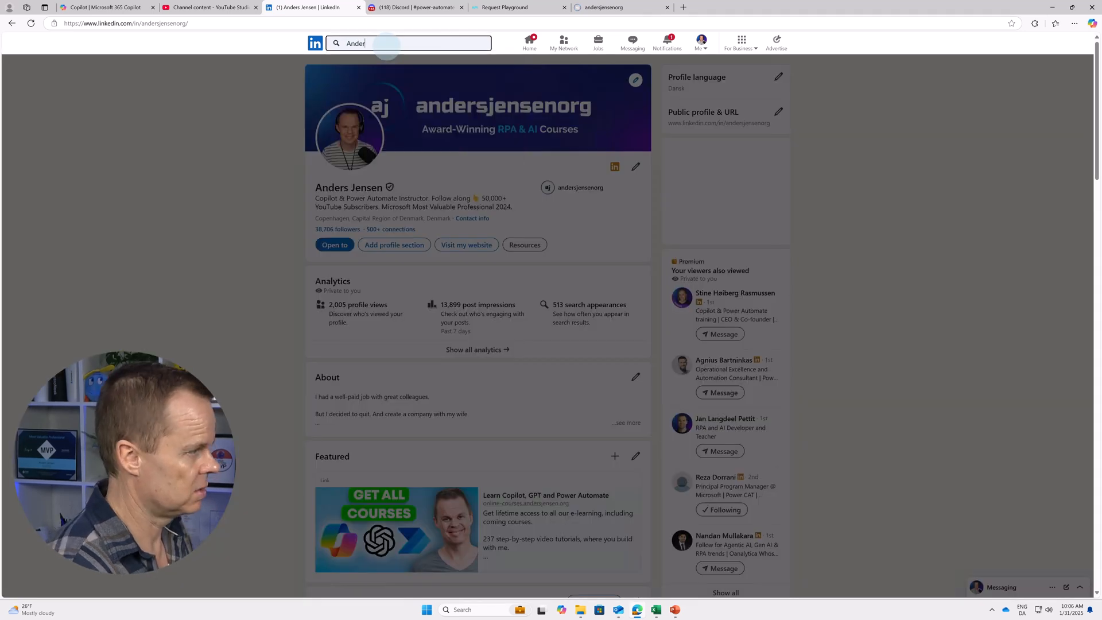
type("s Jensen cop")
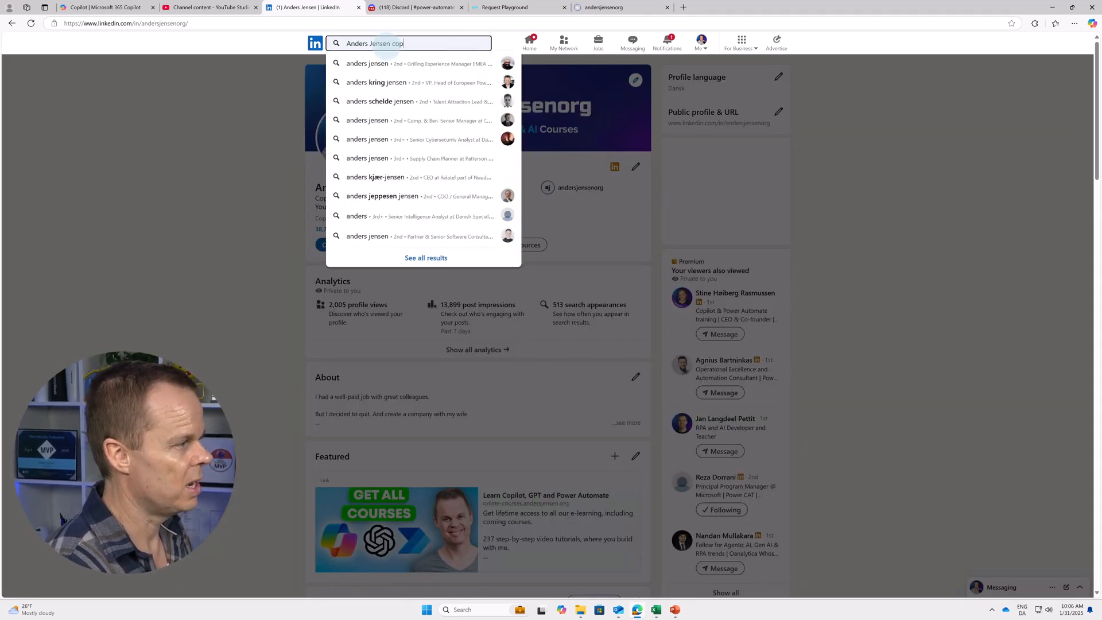
type("ilot")
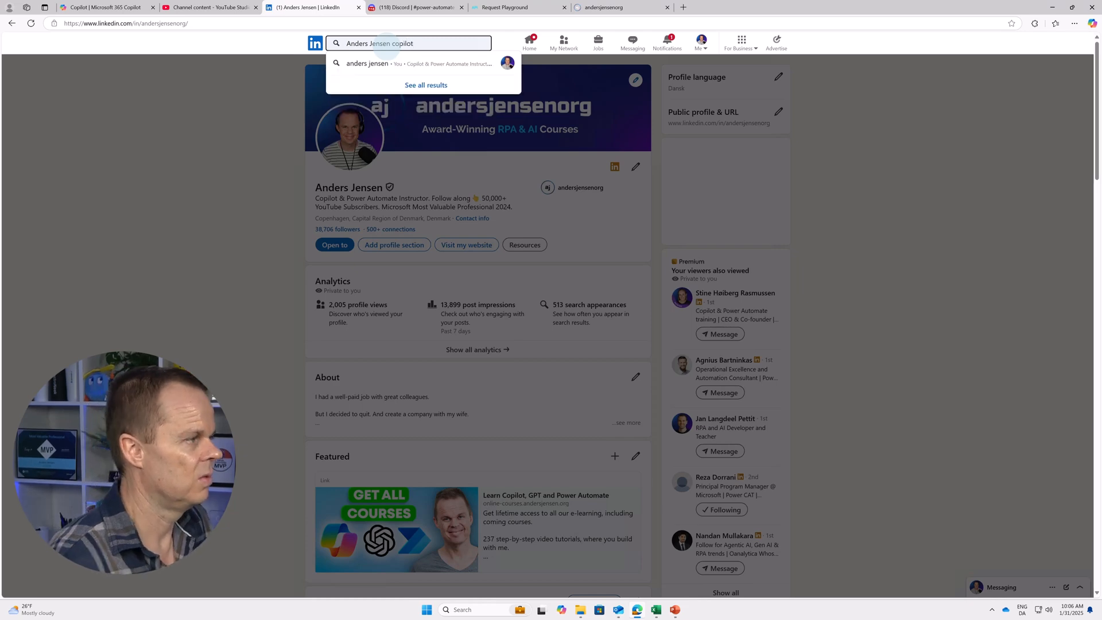
left_click(240, 251)
Open the featured 'Learn Copilot, GPT and Power Automate' course item in the media viewer.
scroll(435, 367, "down", 4)
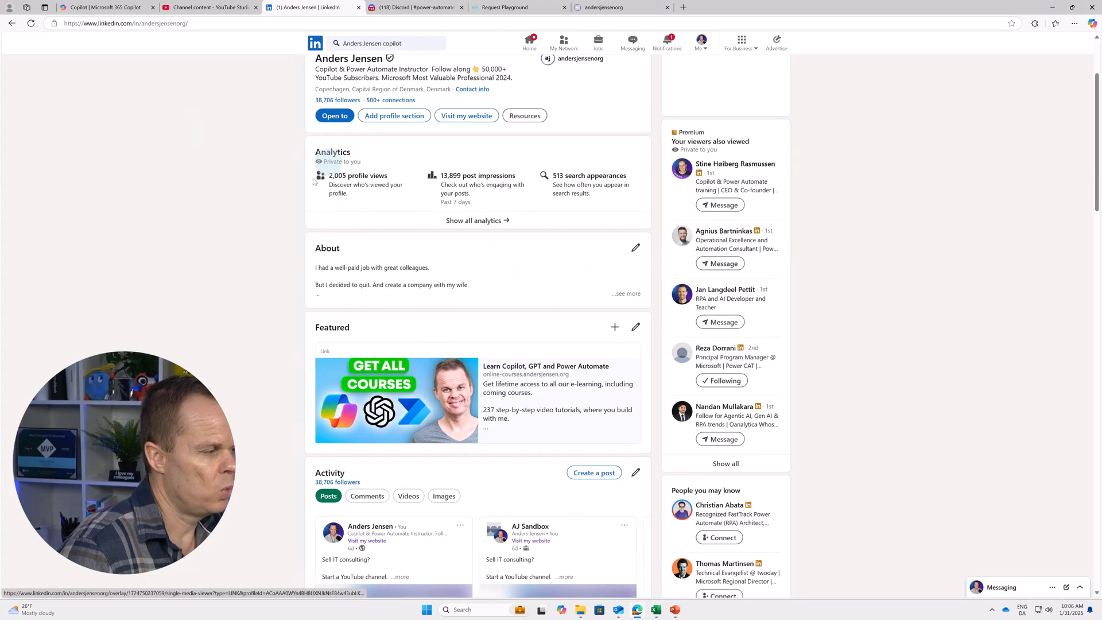
scroll(427, 548, "down", 2)
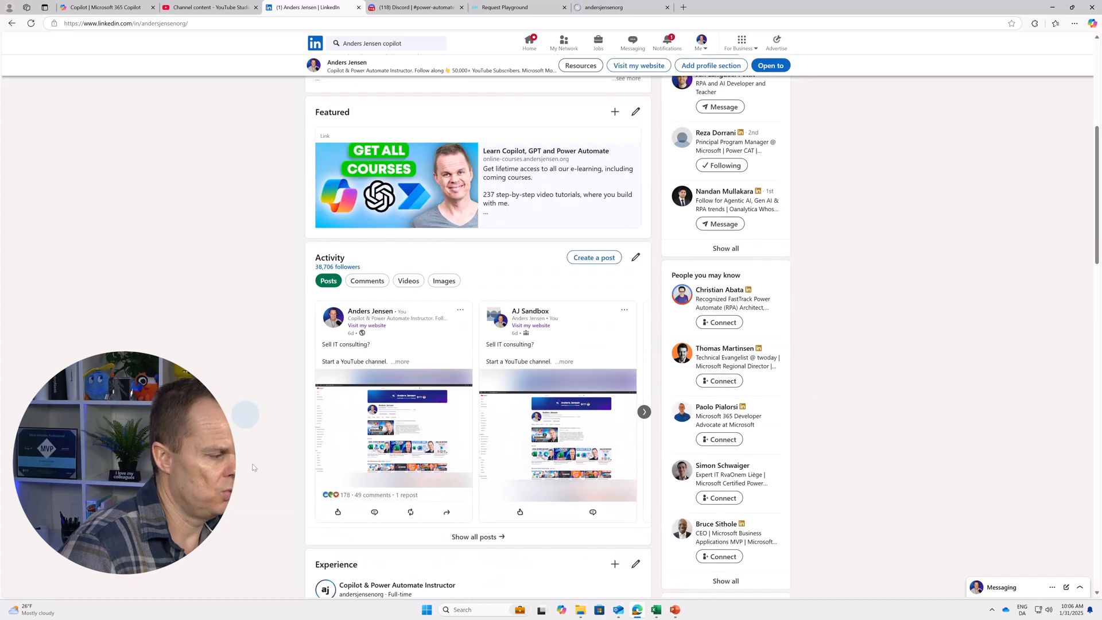
scroll(344, 402, "up", 6)
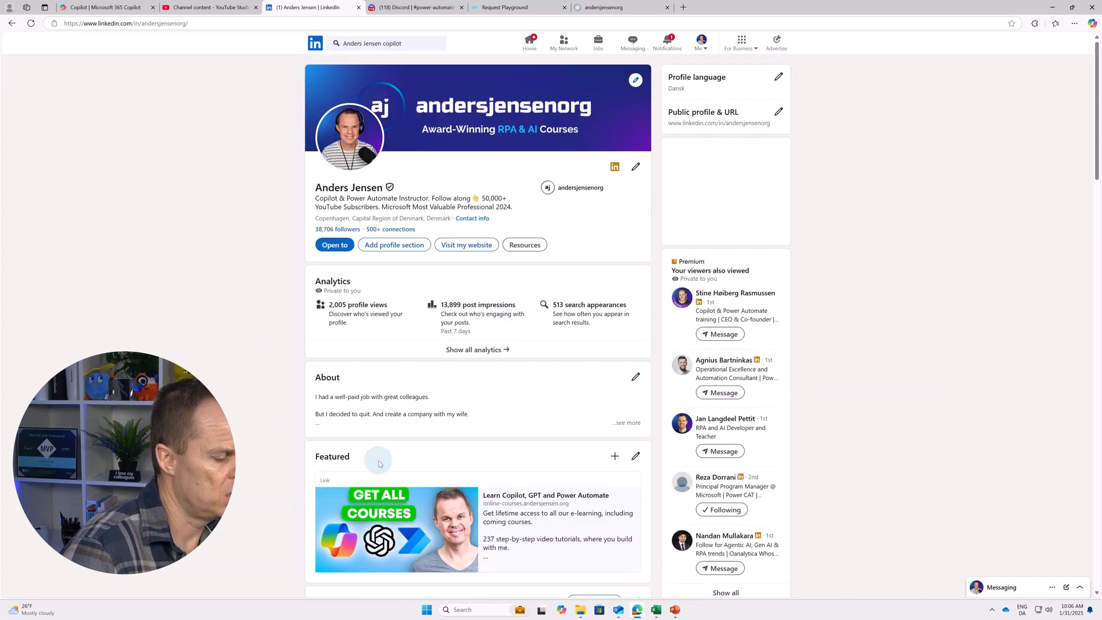
scroll(379, 462, "down", 4)
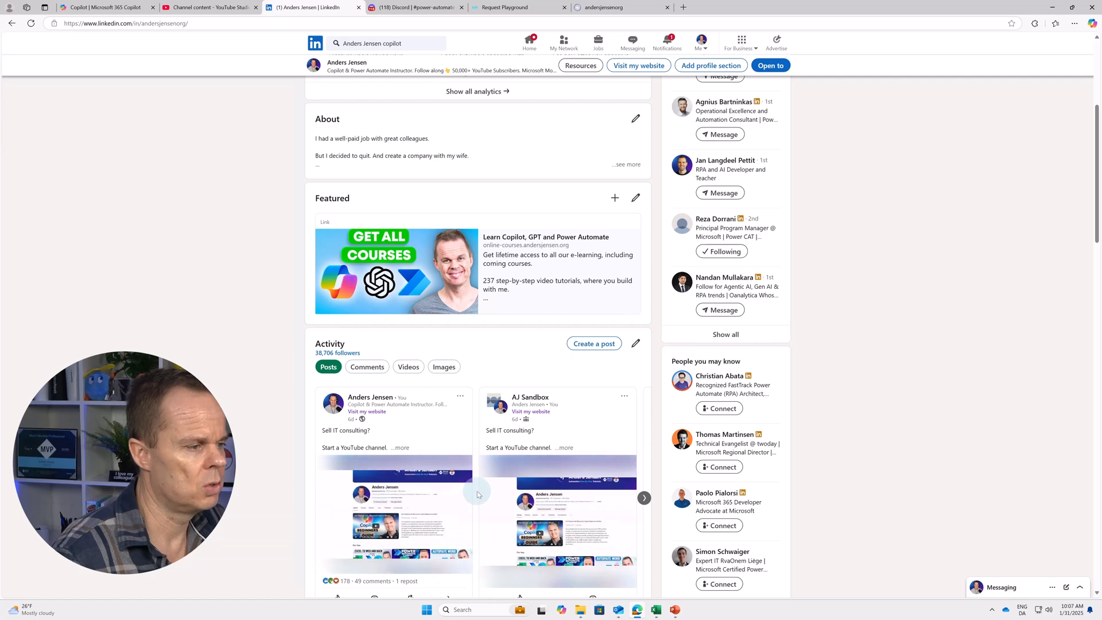
scroll(619, 346, "up", 3)
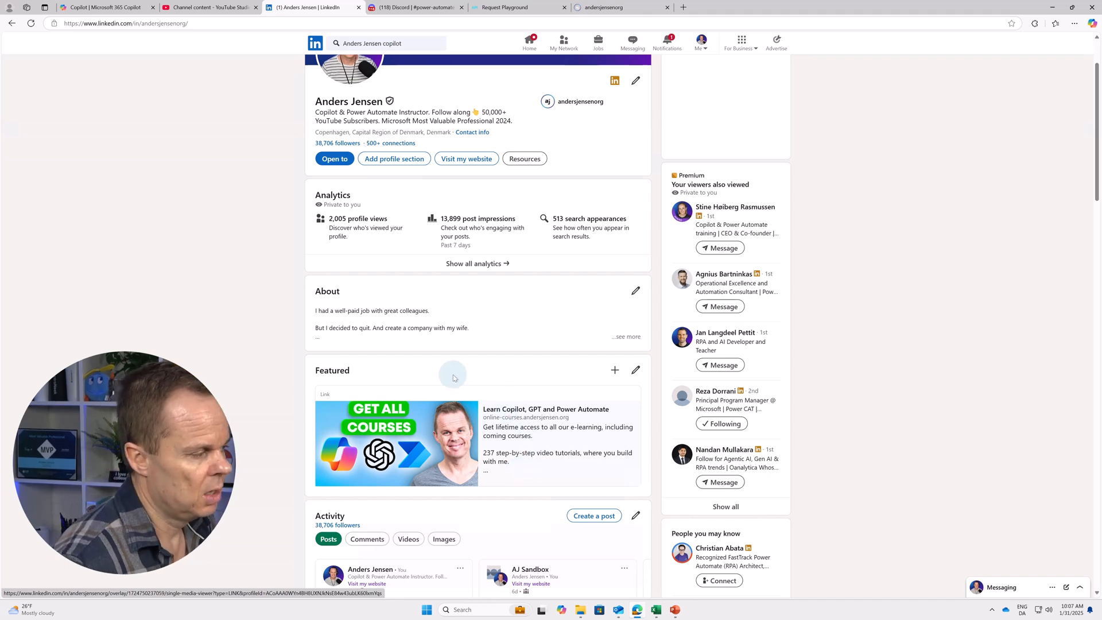
left_click(468, 424)
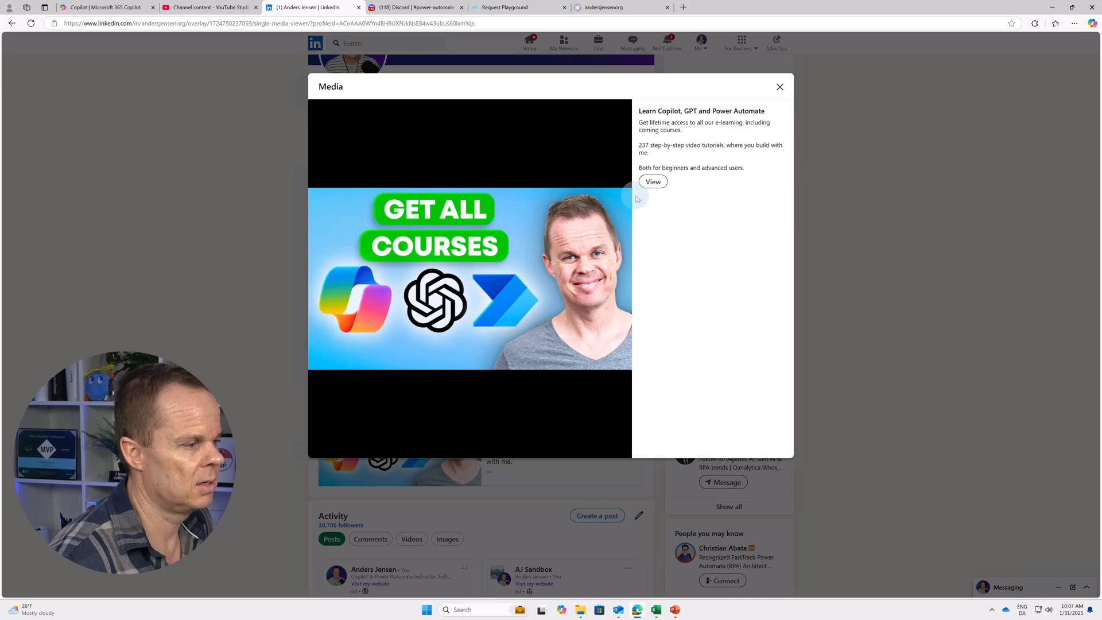
View the AI and Automation Black Belt bundle page from the viewer, then close its tab.
left_click(653, 182)
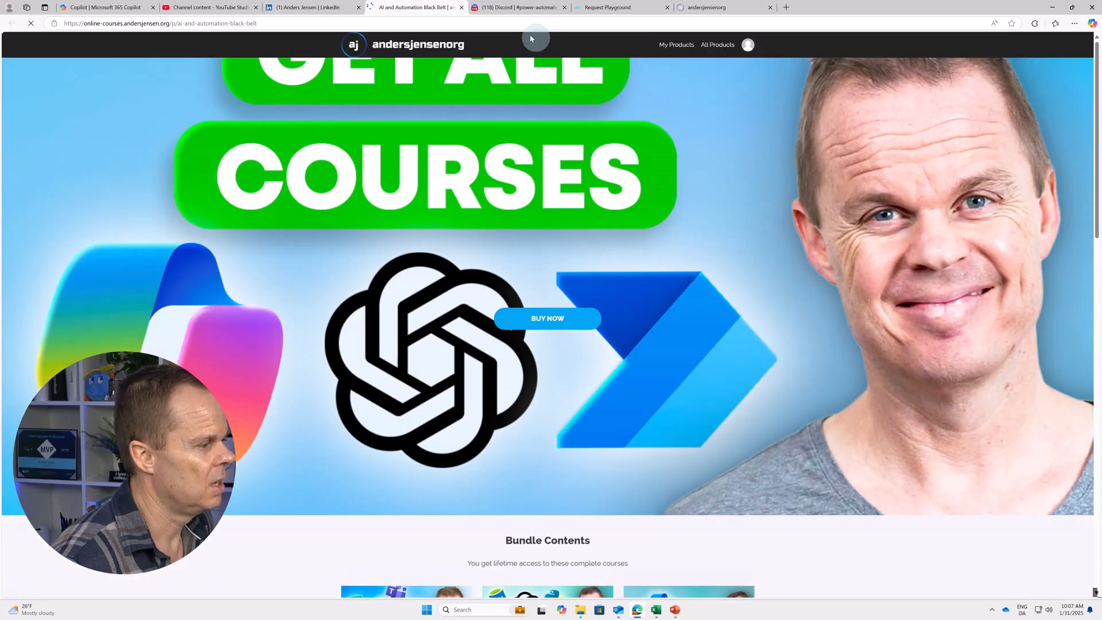
left_click(181, 189)
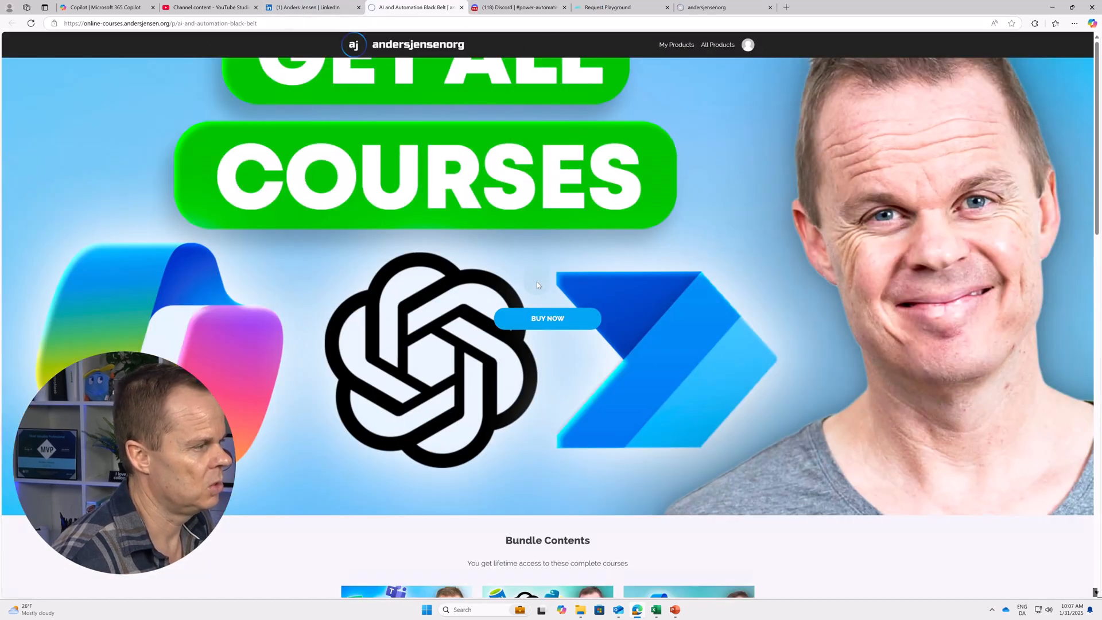
scroll(531, 267, "down", 10)
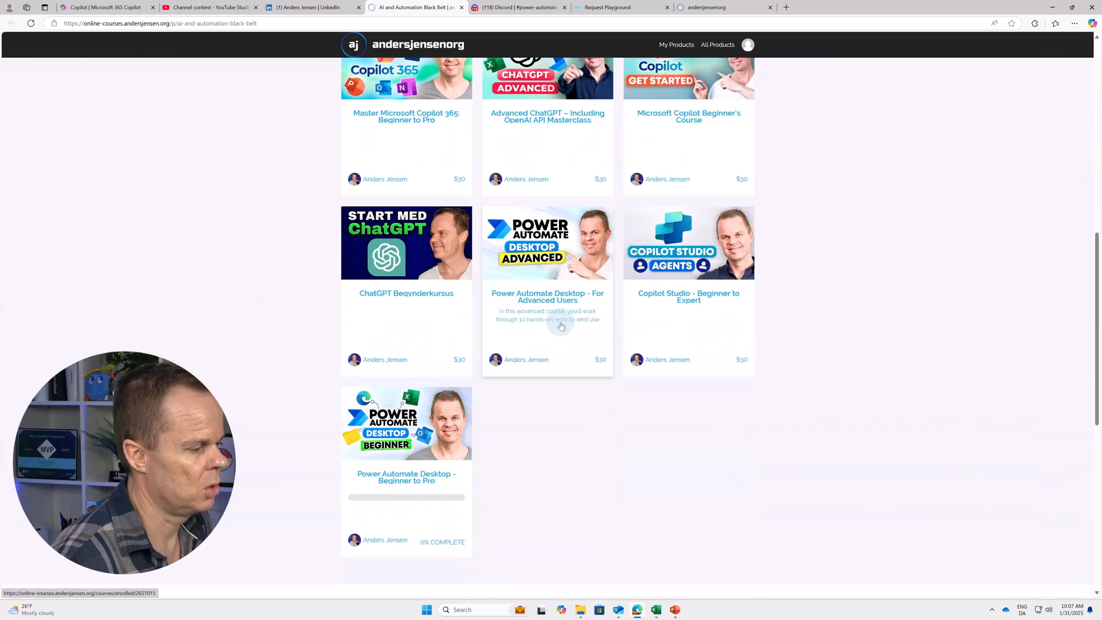
scroll(559, 184, "up", 3)
left_click(462, 11)
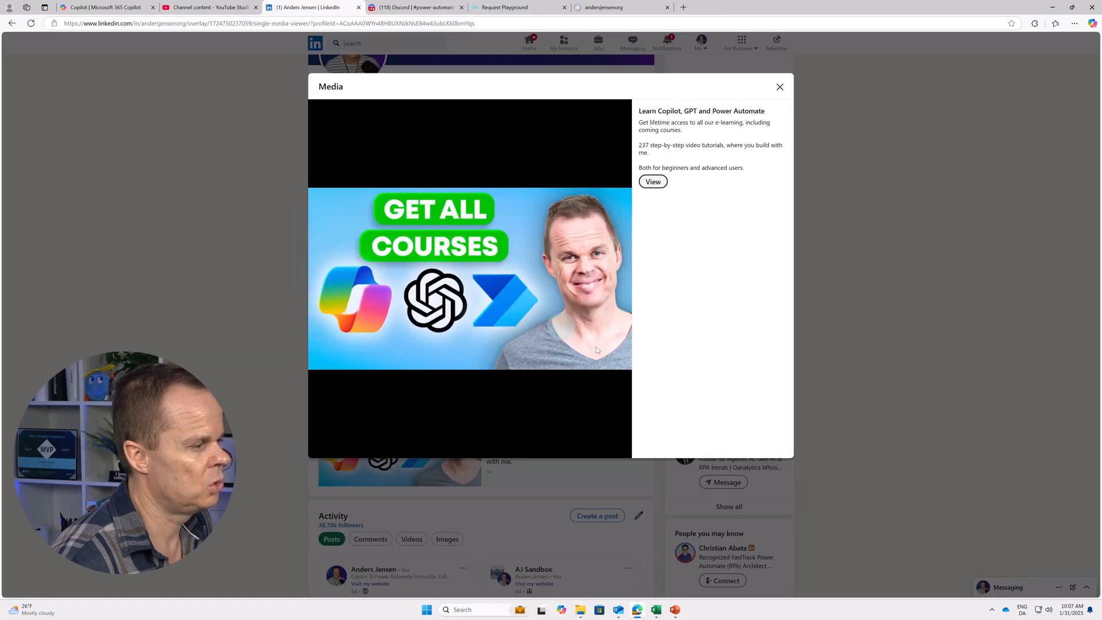
Close the media viewer and scroll down to the profile's Activity section.
left_click(906, 450)
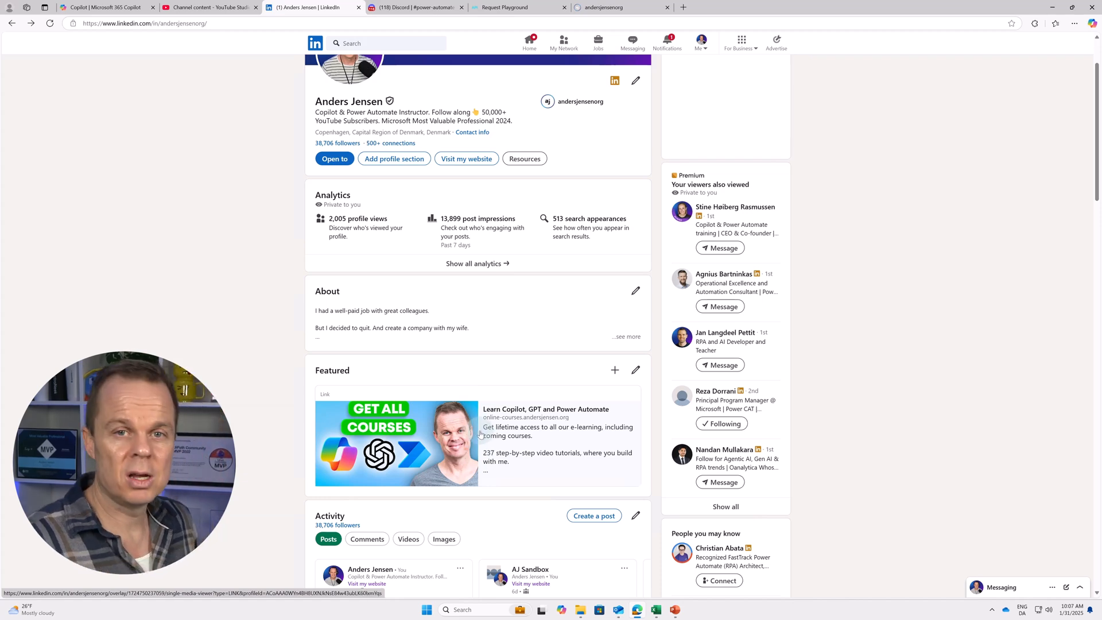
scroll(438, 468, "down", 5)
left_click(440, 455)
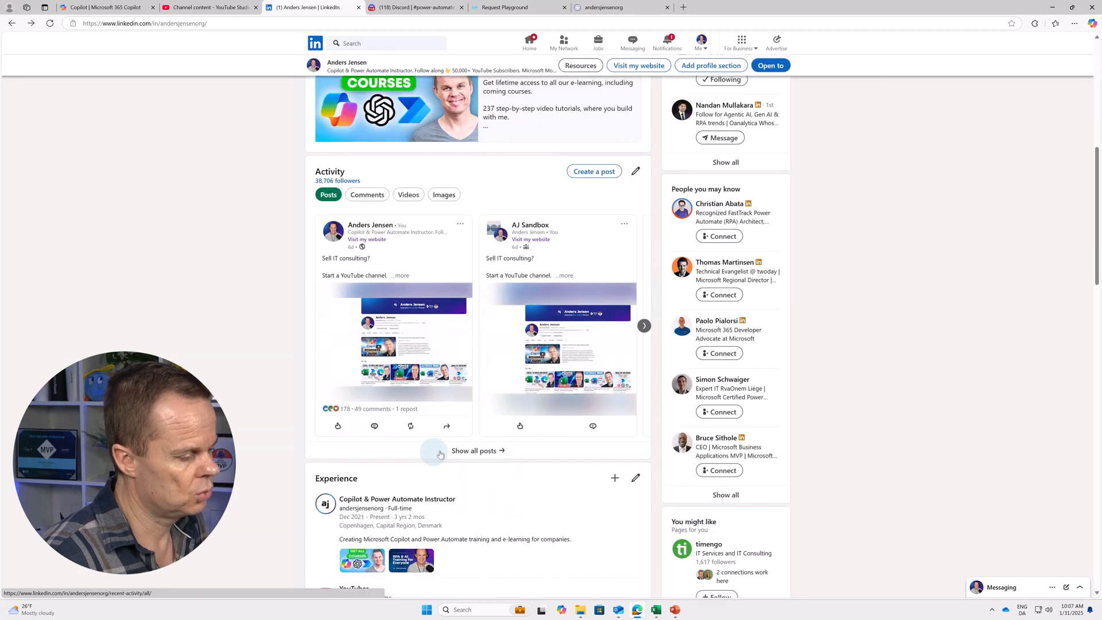
Browse all of the profile's posts, then return to the LinkedIn home feed.
left_click(479, 454)
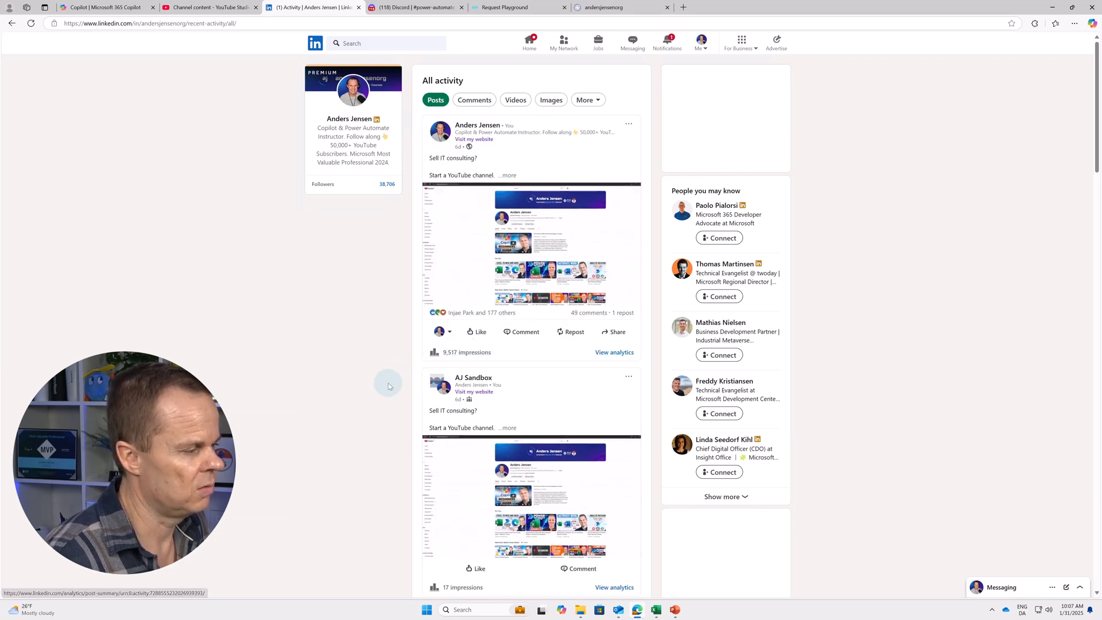
scroll(1098, 247, "down", 2)
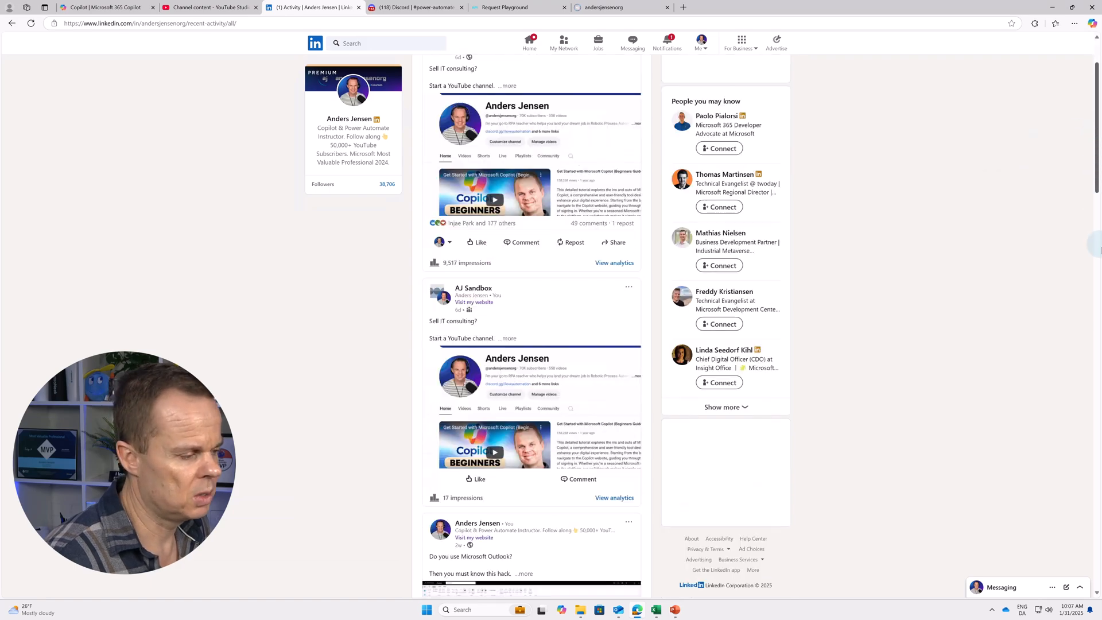
scroll(1098, 247, "down", 10)
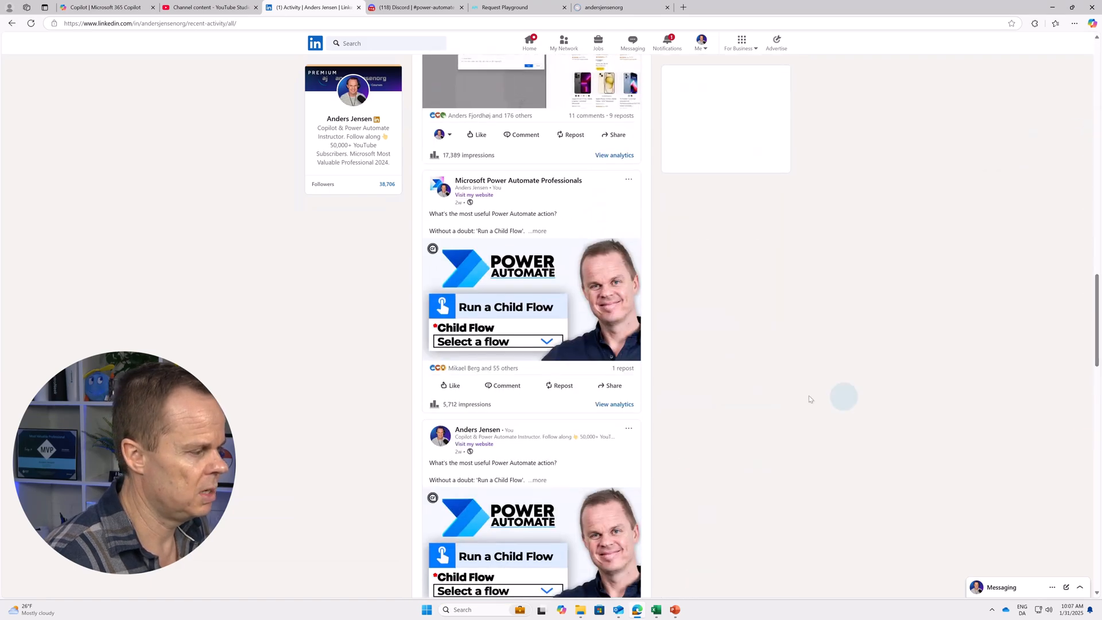
scroll(810, 399, "down", 10)
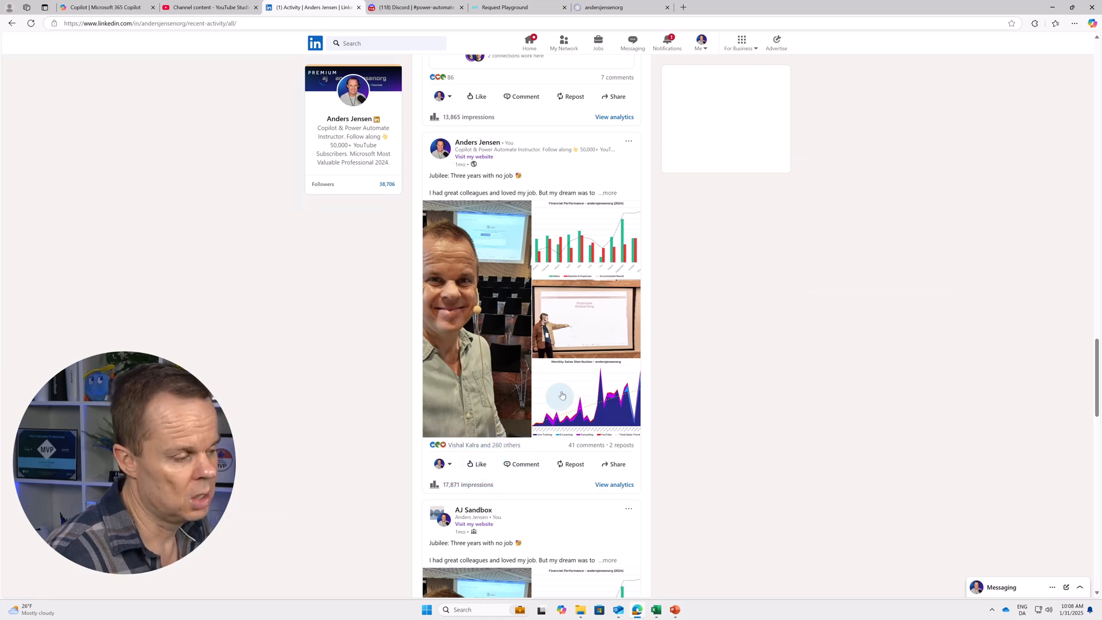
left_click(315, 45)
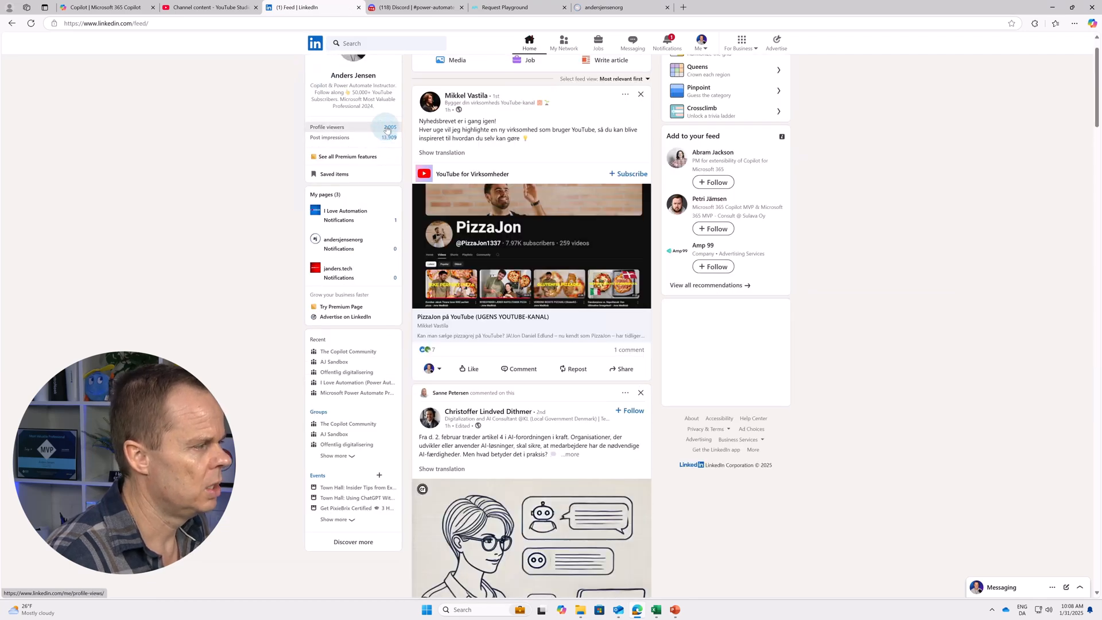
Show post impressions for the past 365 days: 3,217,464 impressions, 645,412 members reached.
left_click(393, 138)
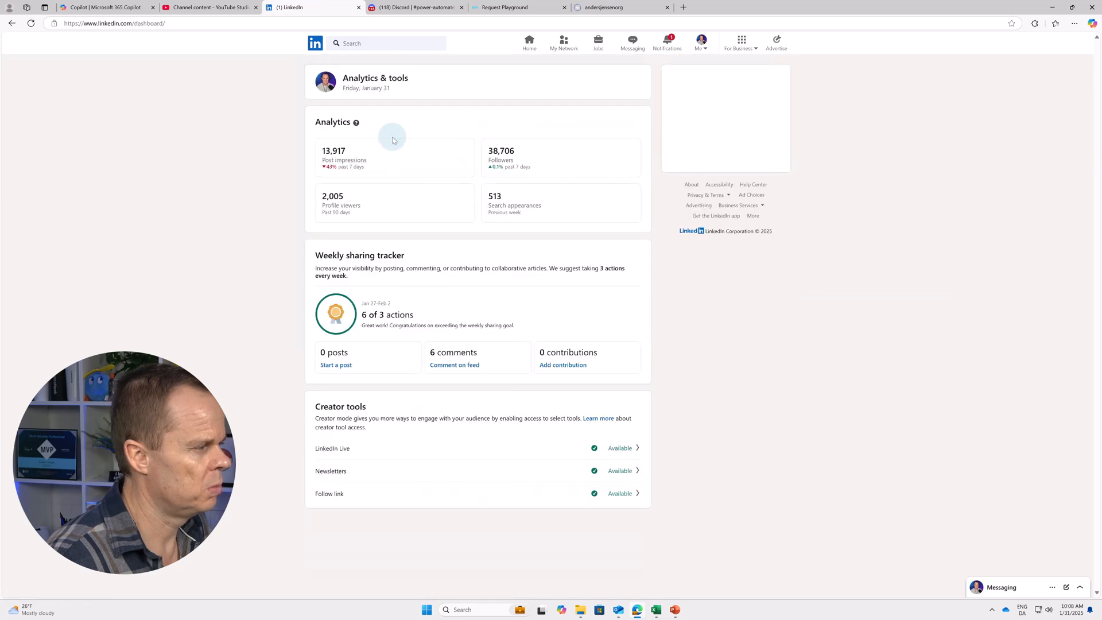
left_click(381, 160)
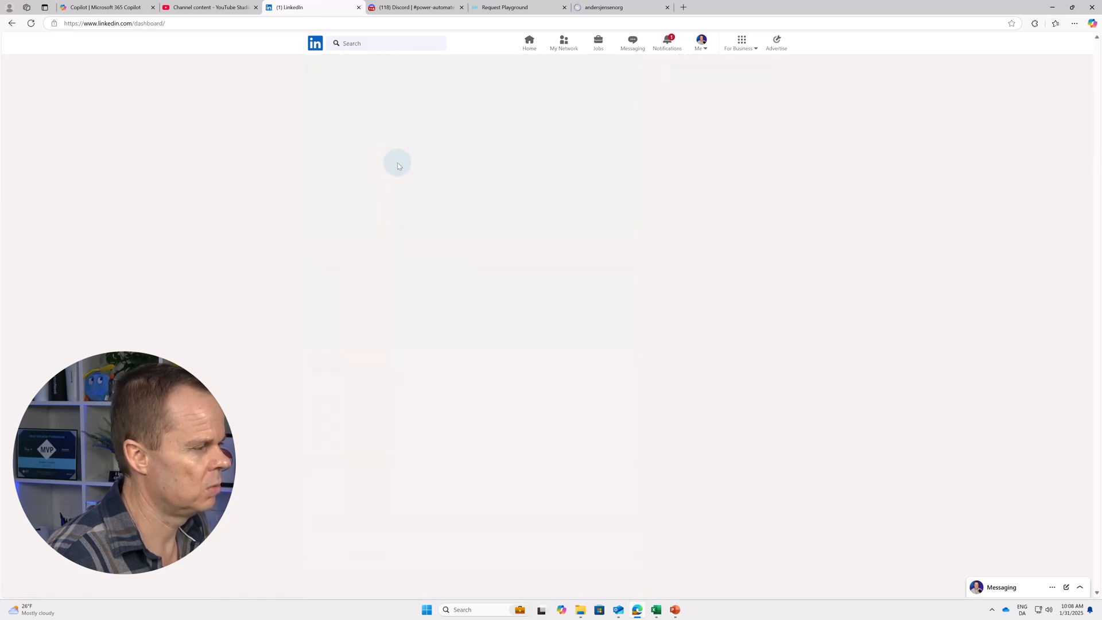
left_click(347, 100)
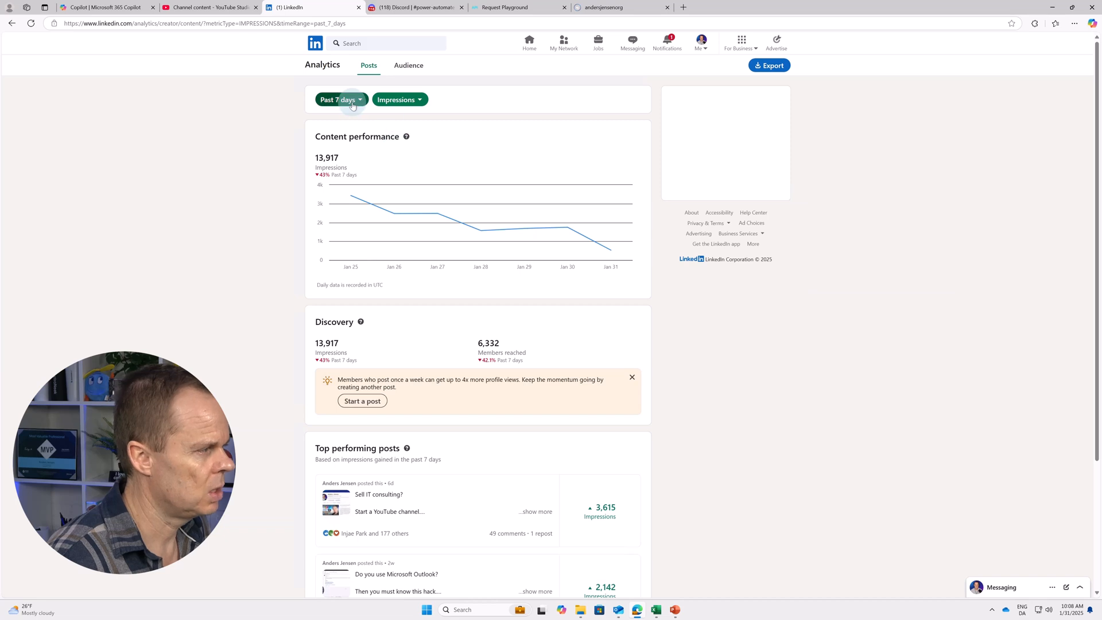
left_click(322, 201)
left_click(381, 224)
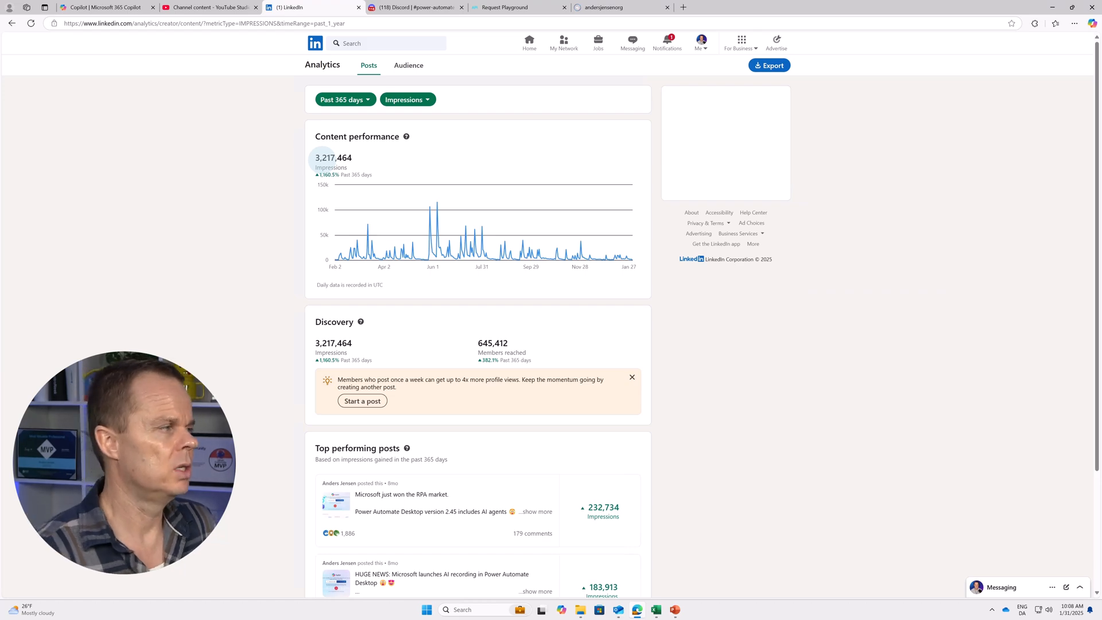
Minimize the browser and the Excel salary workbook to reveal the bare desktop.
left_click(1053, 8)
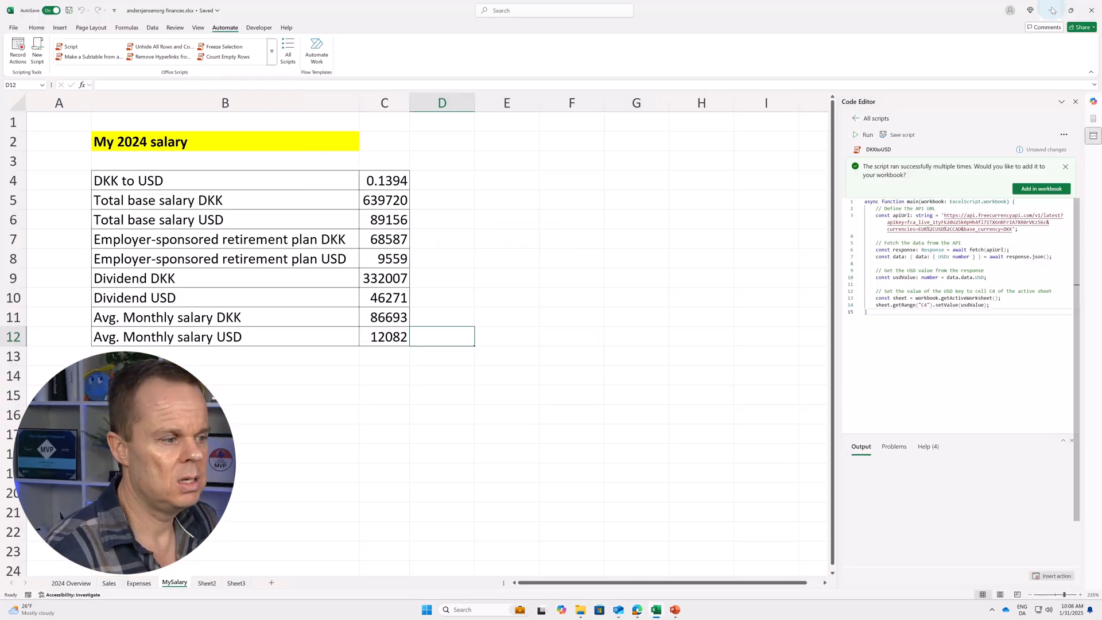
left_click(1051, 9)
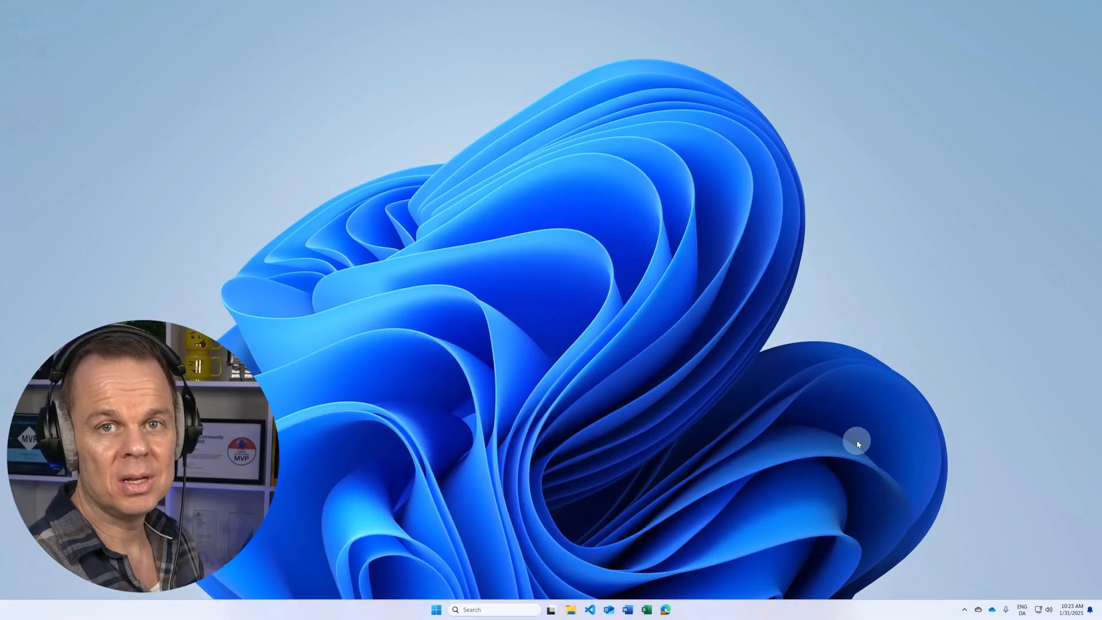
Open Teams from the tray and join the Financial Overview and Workshop Details meeting full-screen.
left_click(965, 611)
left_click(948, 566)
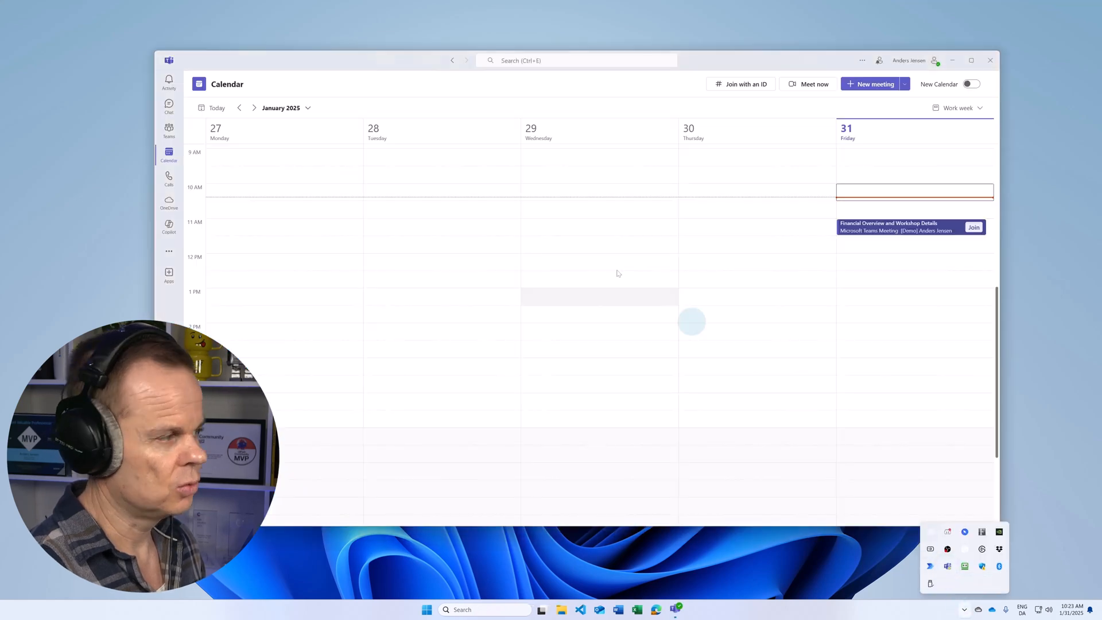
left_click(972, 60)
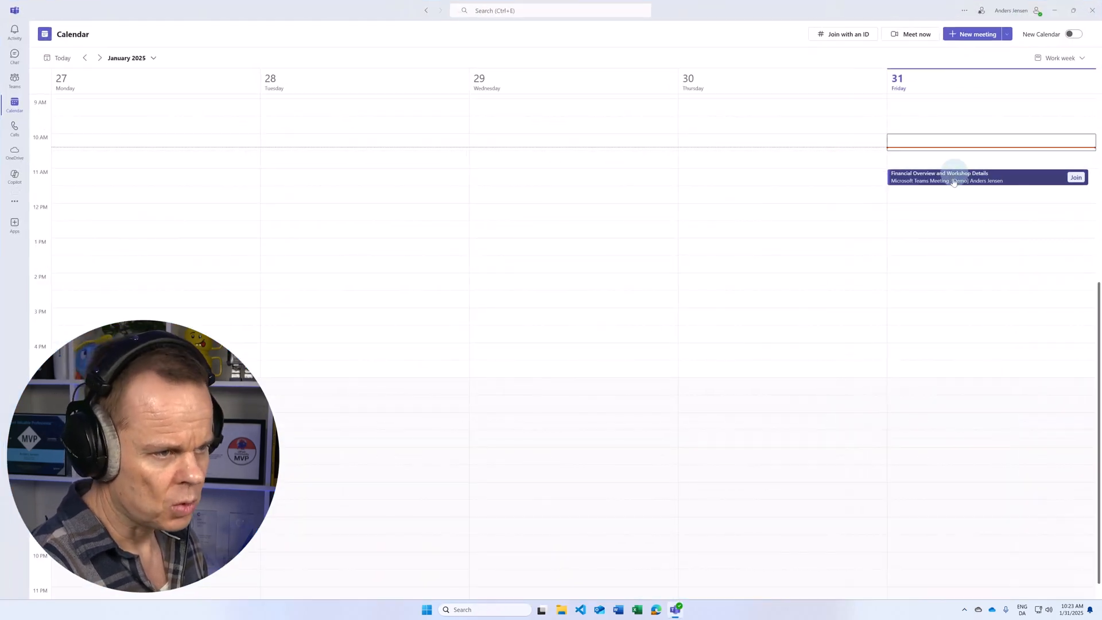
left_click(1076, 178)
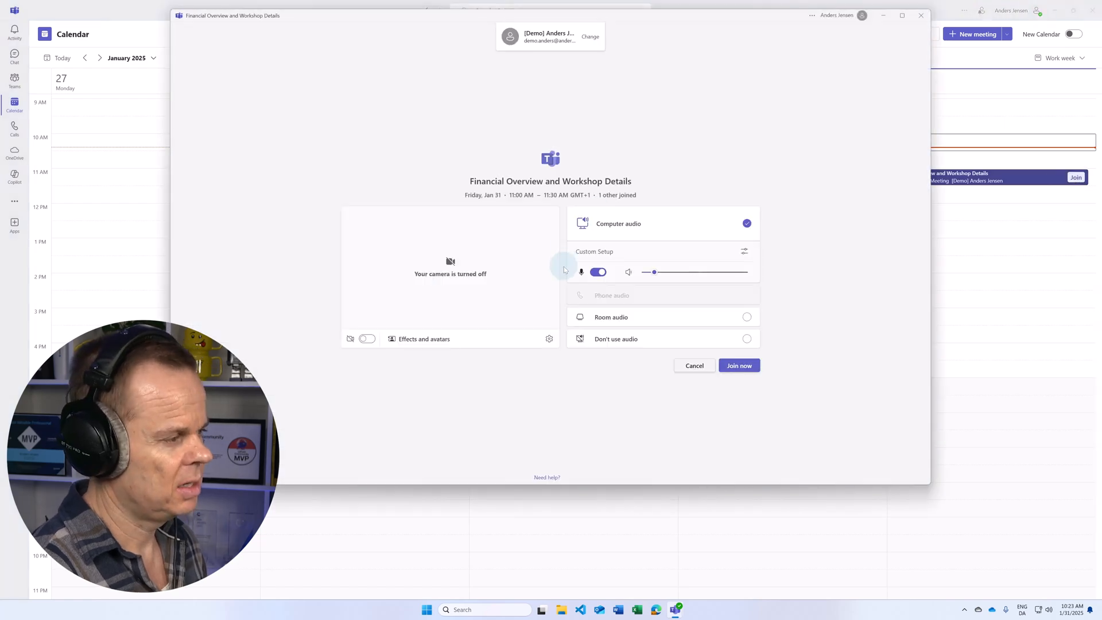
left_click(736, 365)
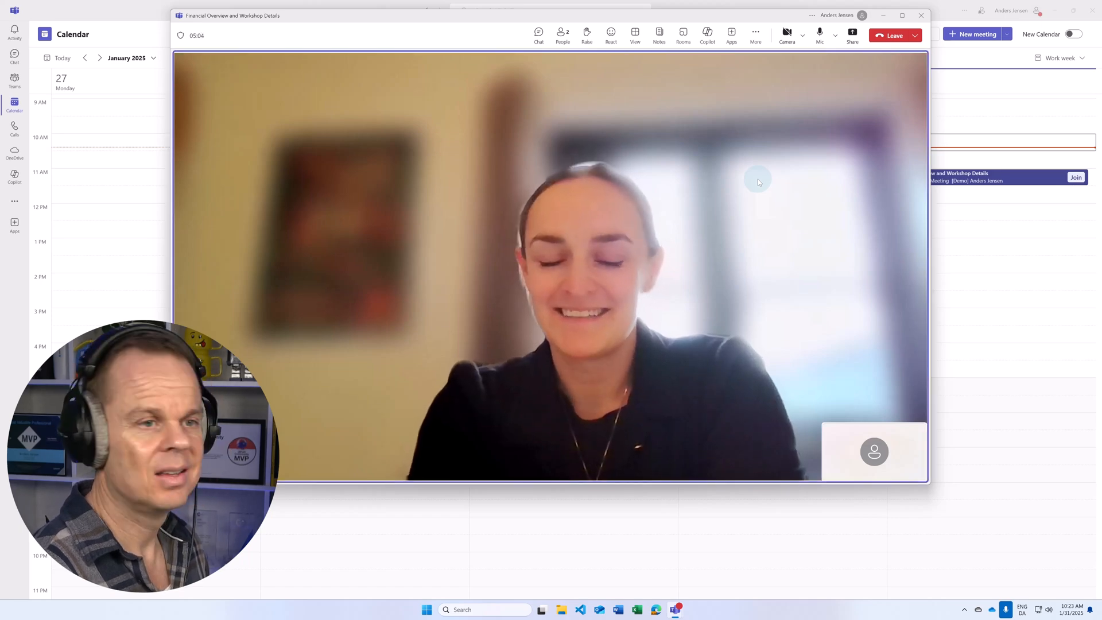
left_click(900, 16)
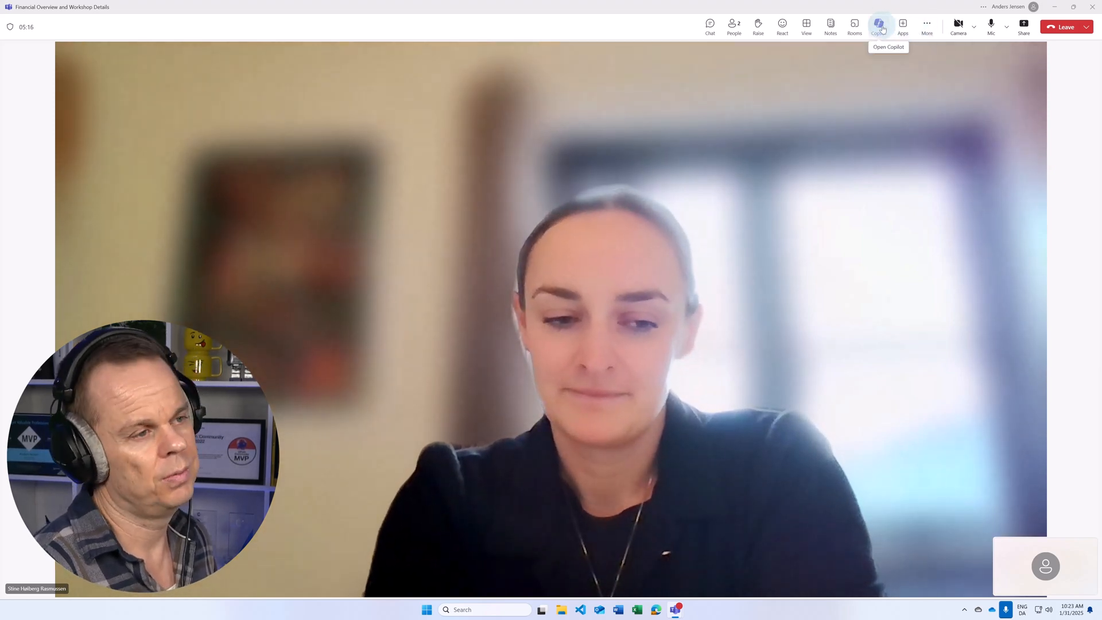
left_click(931, 31)
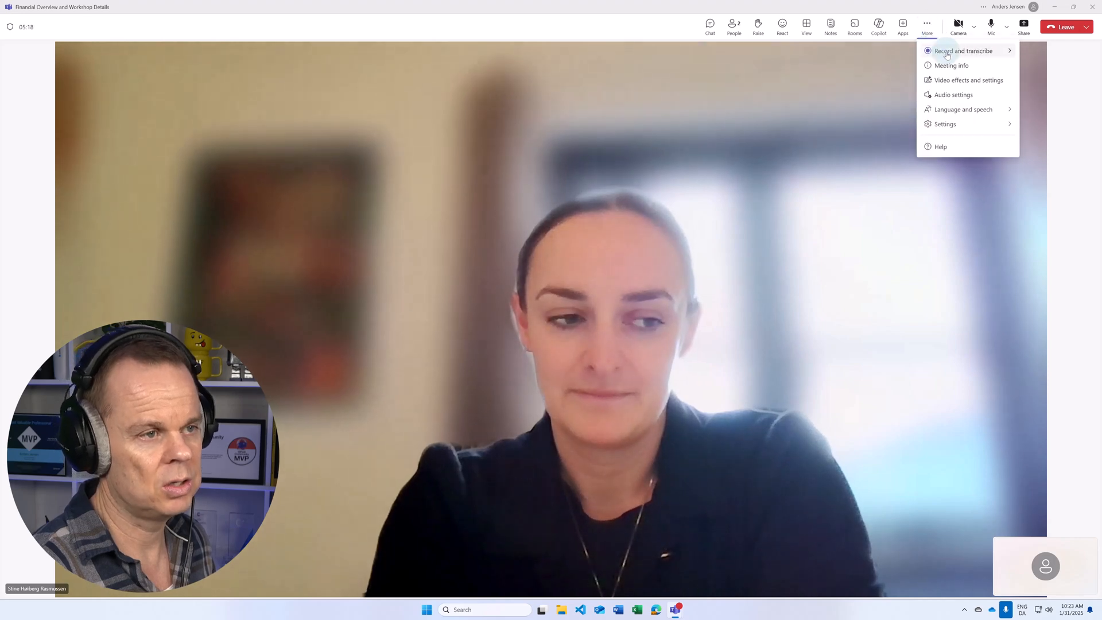
Record and transcribe the meeting in English (US), with the meeting's Copilot panel open.
mouse_move(939, 52)
left_click(889, 55)
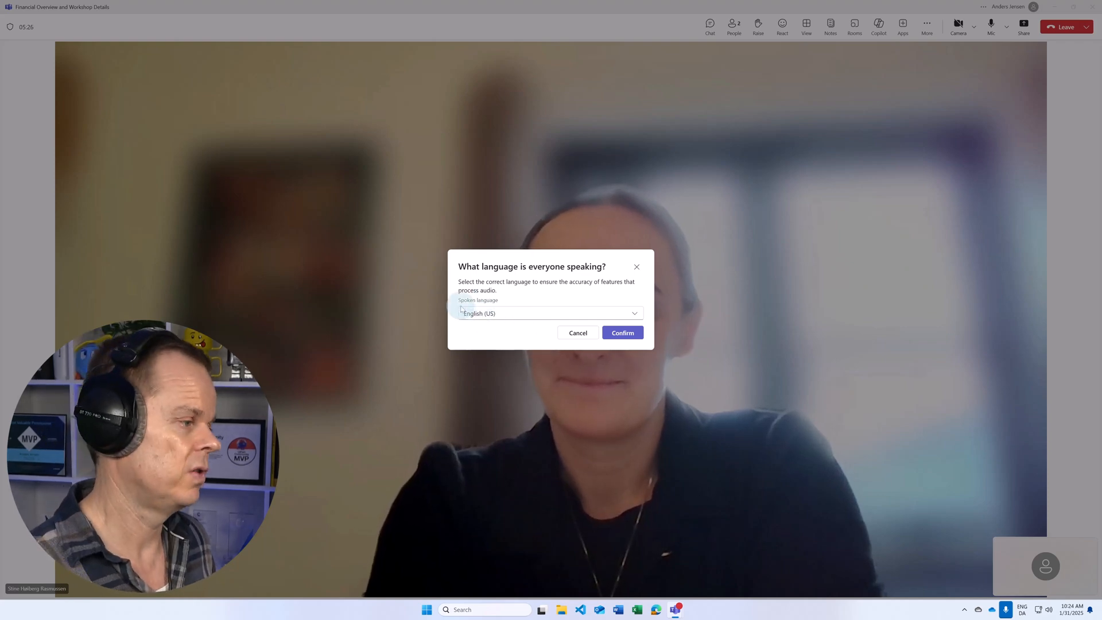
left_click(623, 333)
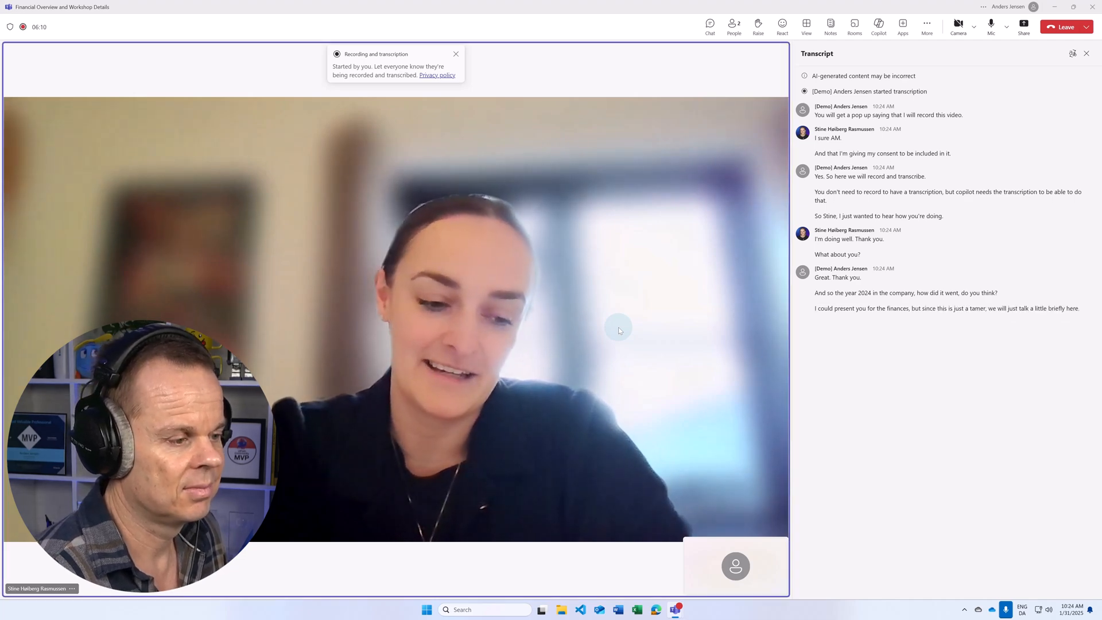
left_click(882, 26)
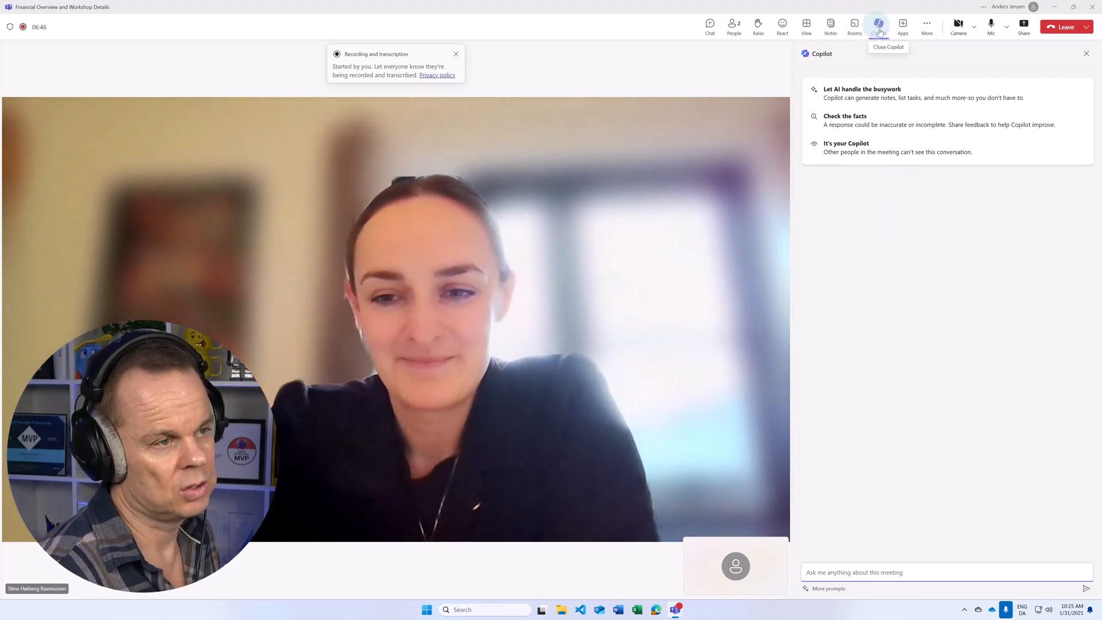
Ask the meeting Copilot to summarize the meeting.
left_click(877, 568)
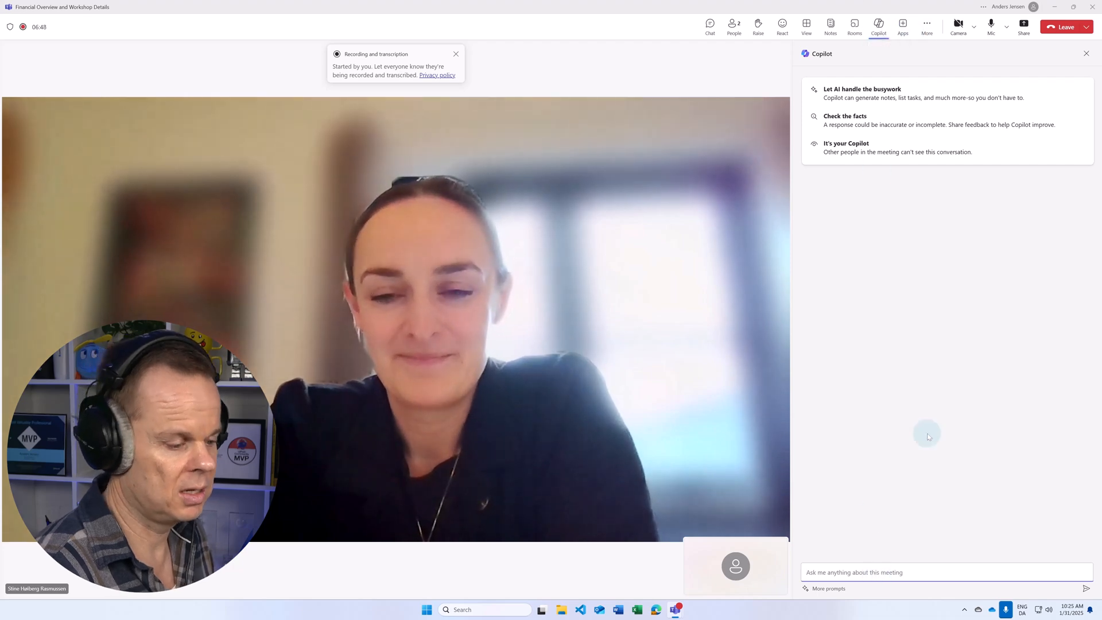
type("Summarize ")
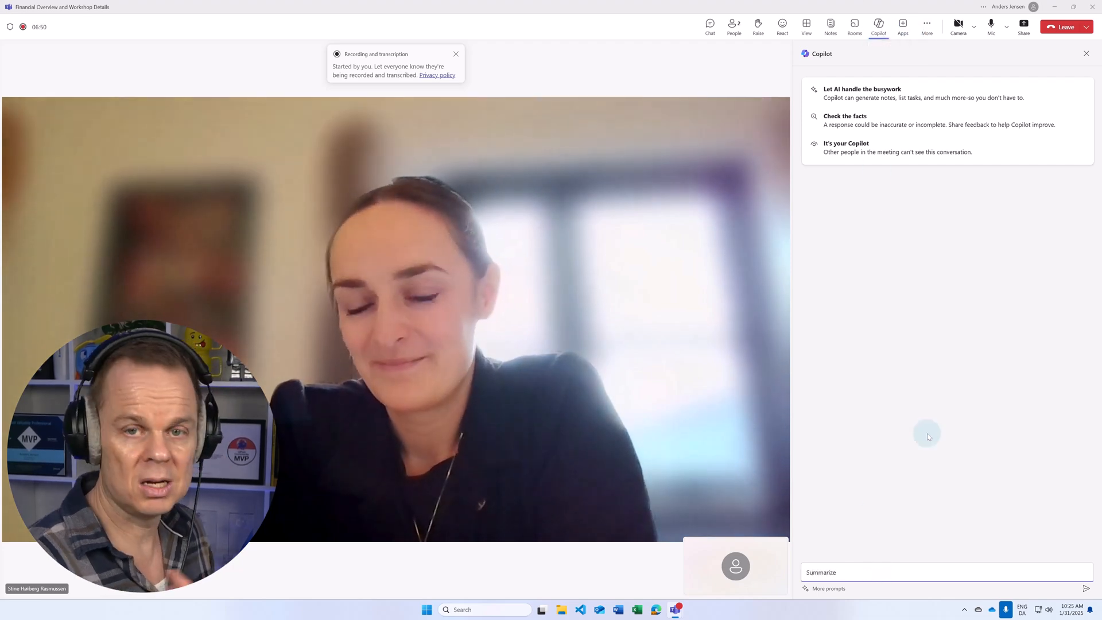
type("the meeting so far")
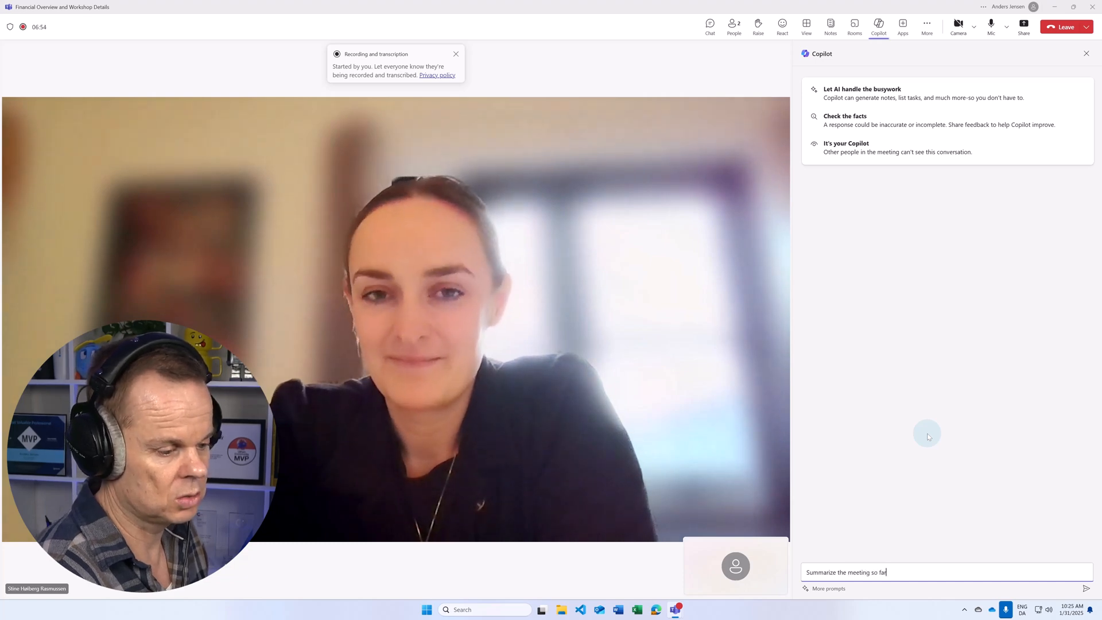
key("Return")
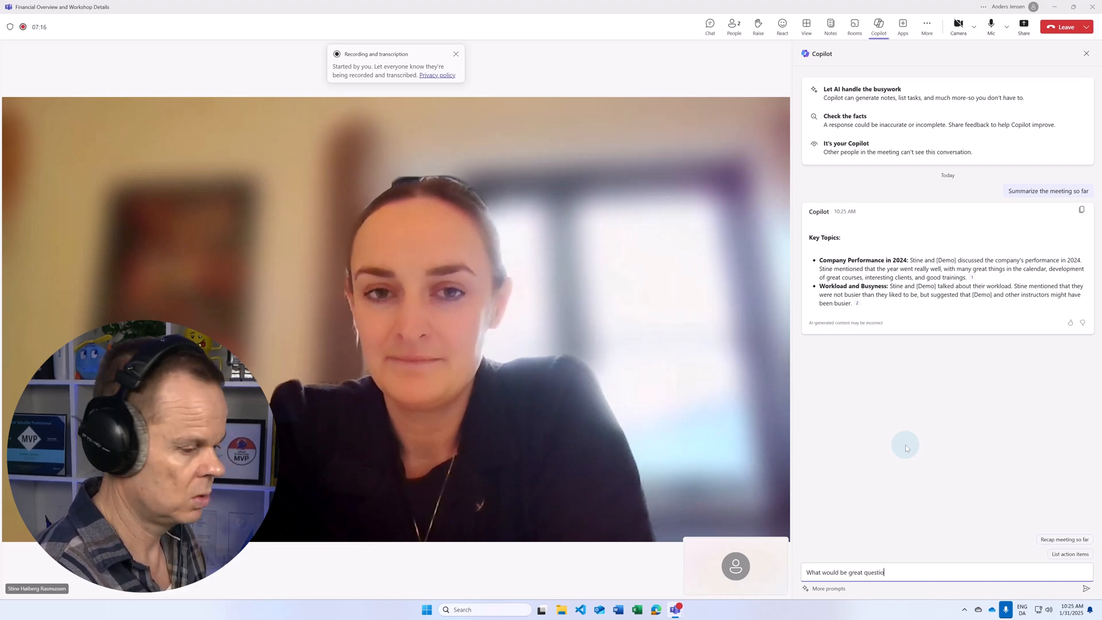
Ask Copilot what to ask the guest, then drag the Remote Desktop window over the meeting.
type("to ask St")
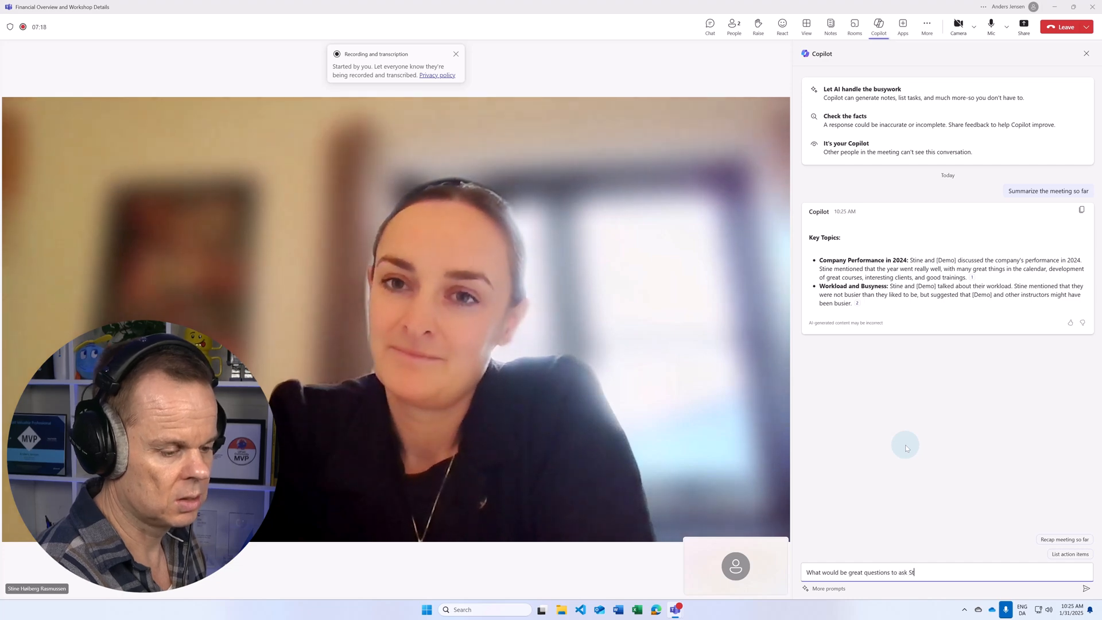
type("ine about?")
key("Return")
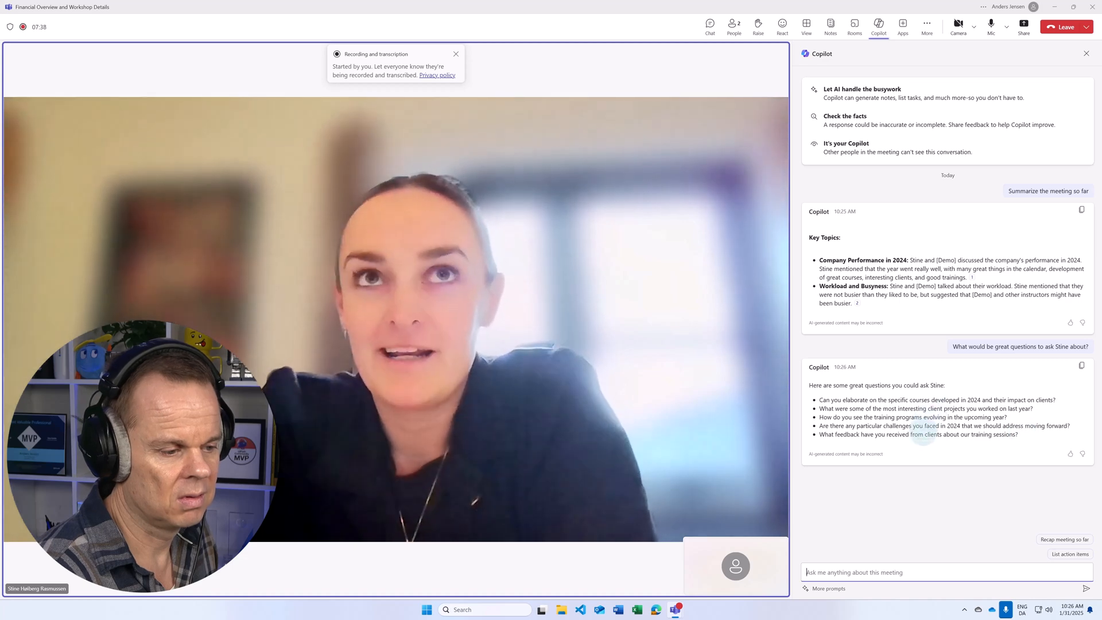
left_click_drag(926, 441, 944, 443)
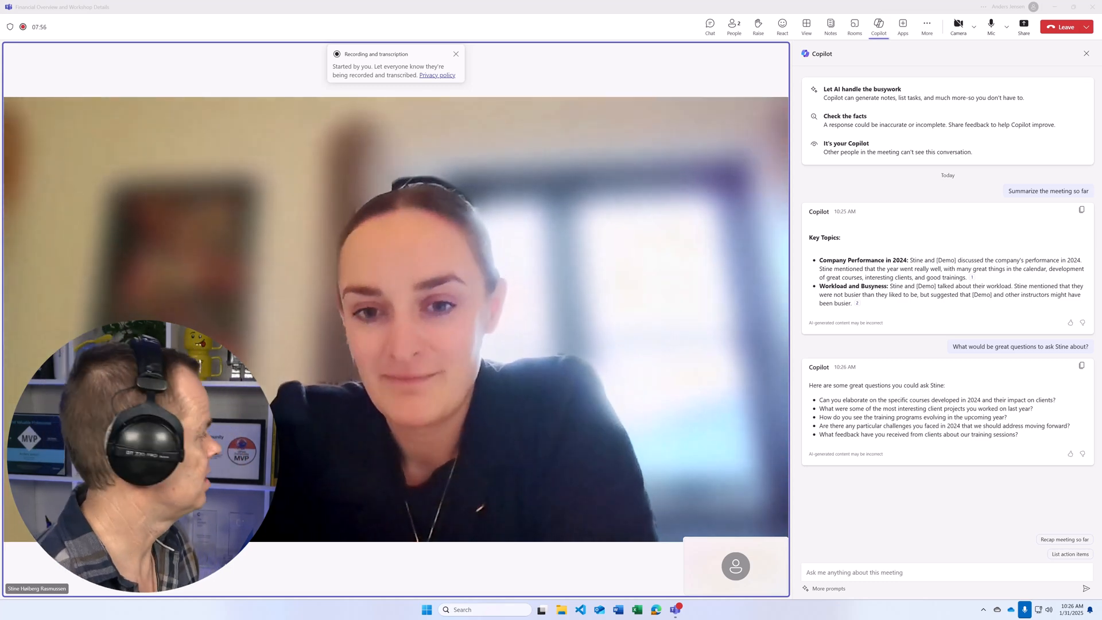
left_click_drag(0, 147, 424, 149)
Maximize the remote session, shrink Teams to a window, and bring the Excel salary workbook forward.
left_click(520, 150)
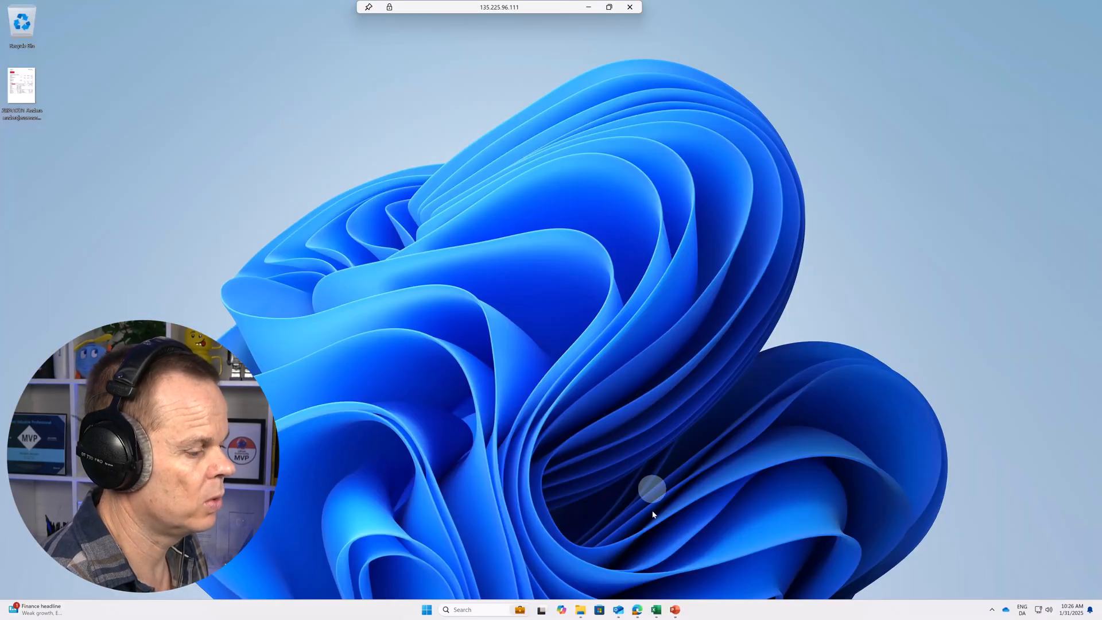
left_click_drag(543, 10, 565, 117)
left_click_drag(545, 11, 434, 79)
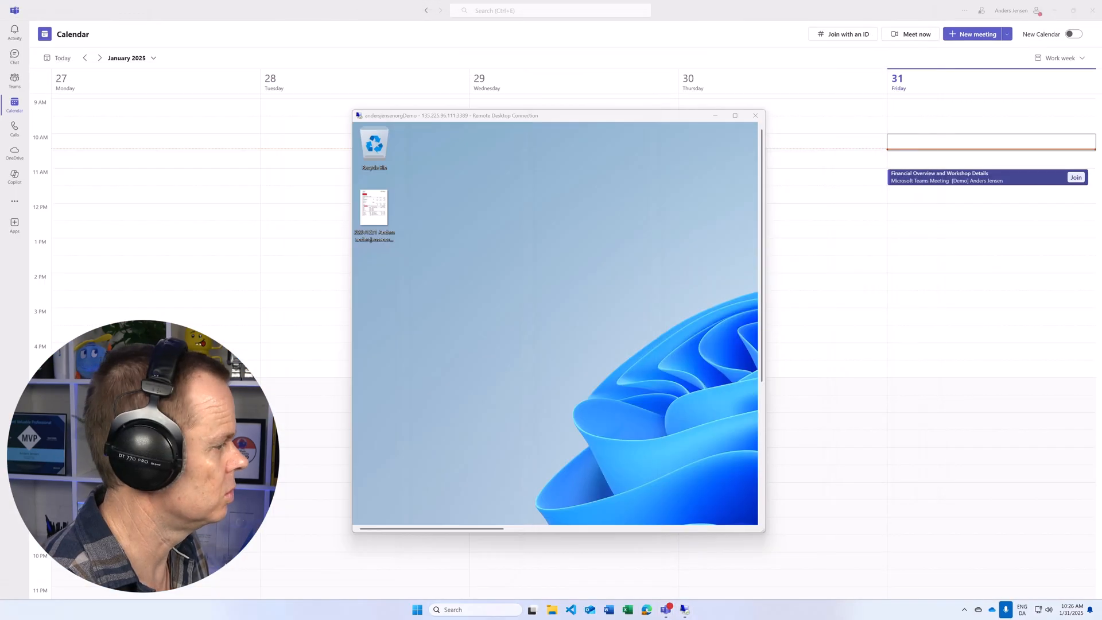
left_click(737, 116)
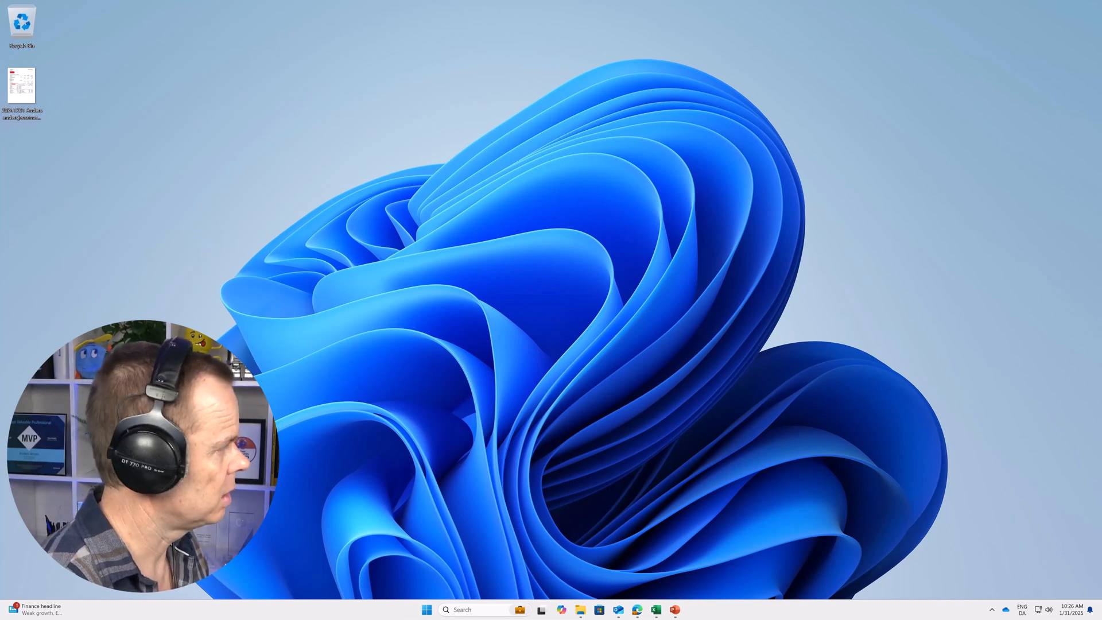
left_click(656, 610)
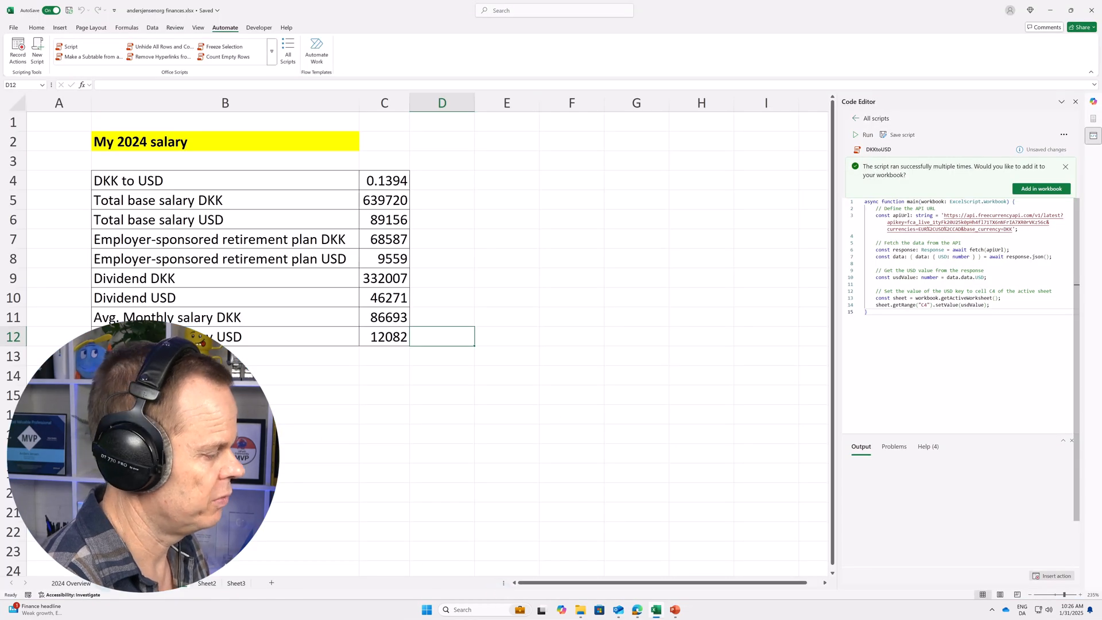
left_click(75, 583)
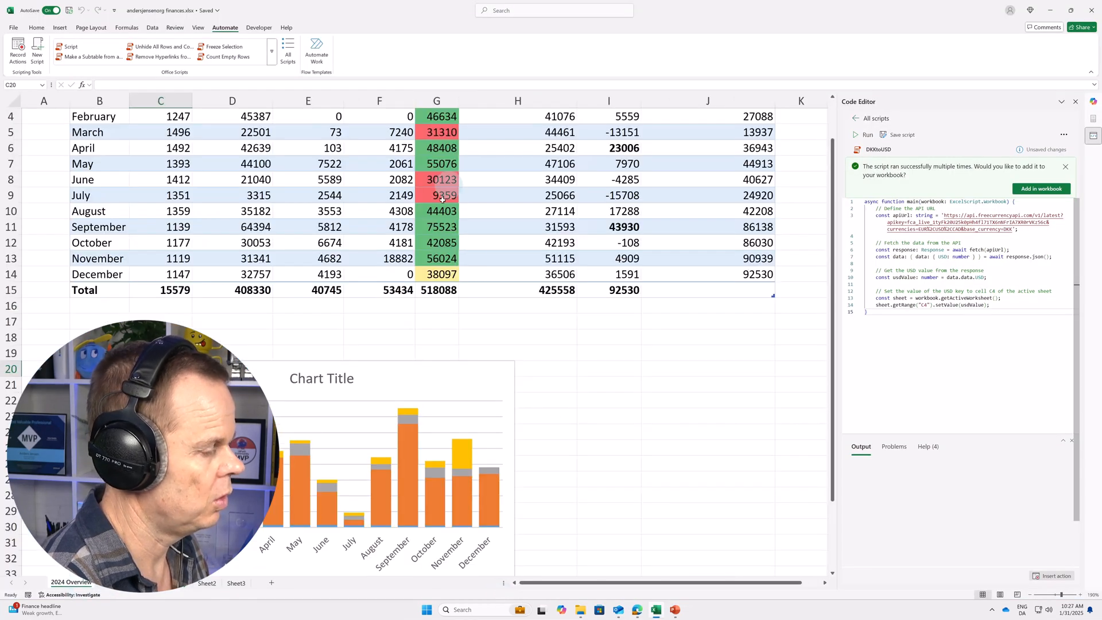
scroll(492, 296, "up", 1)
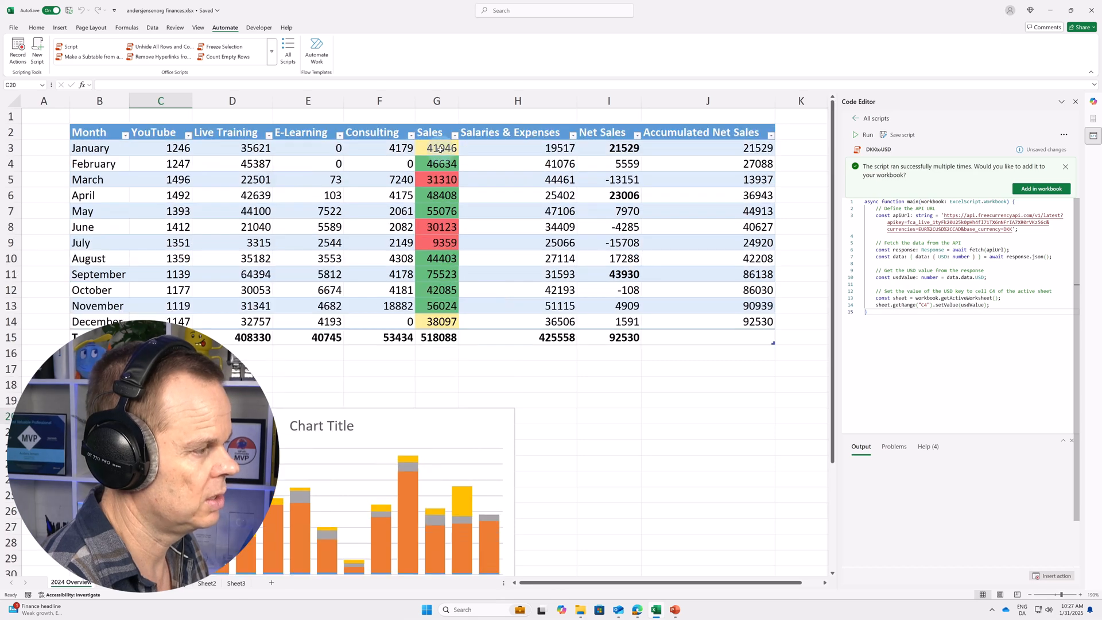
left_click(444, 337)
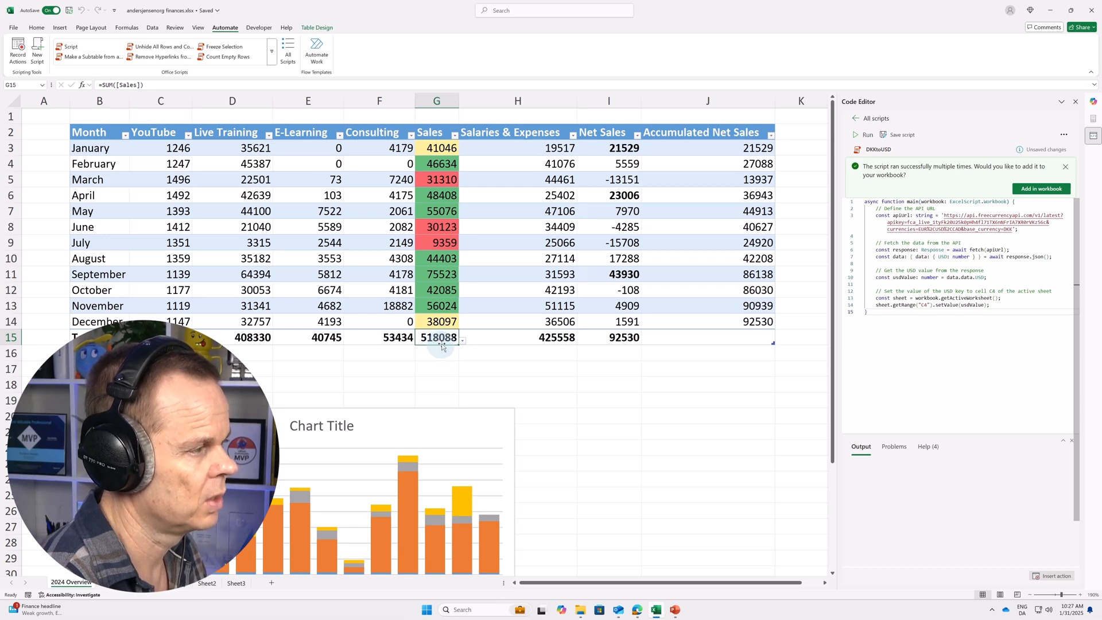
left_click(553, 337)
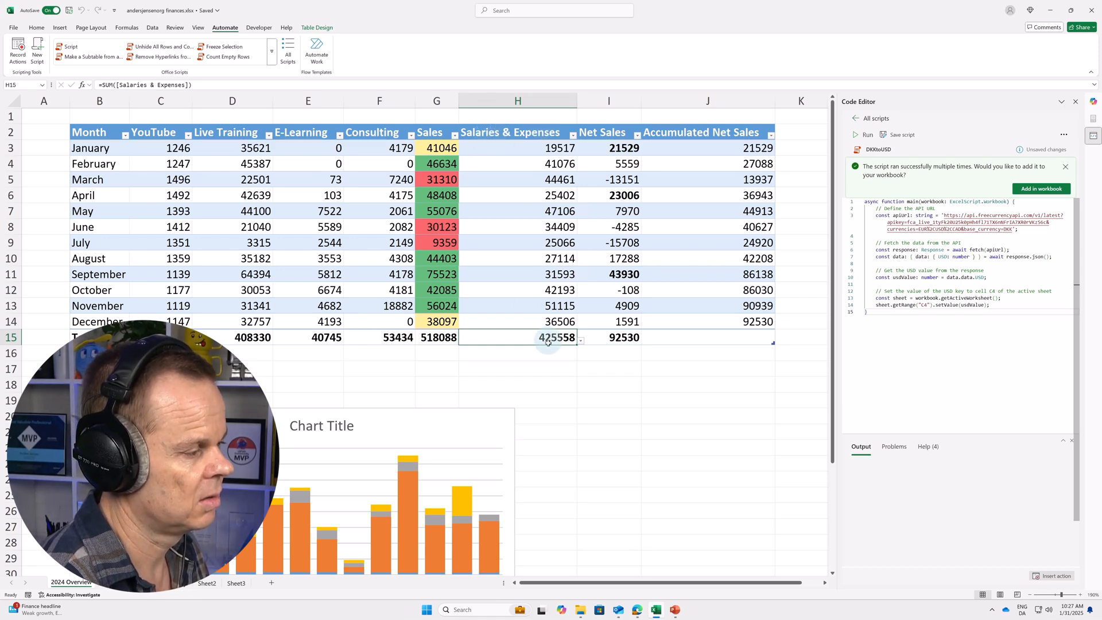
left_click(618, 338)
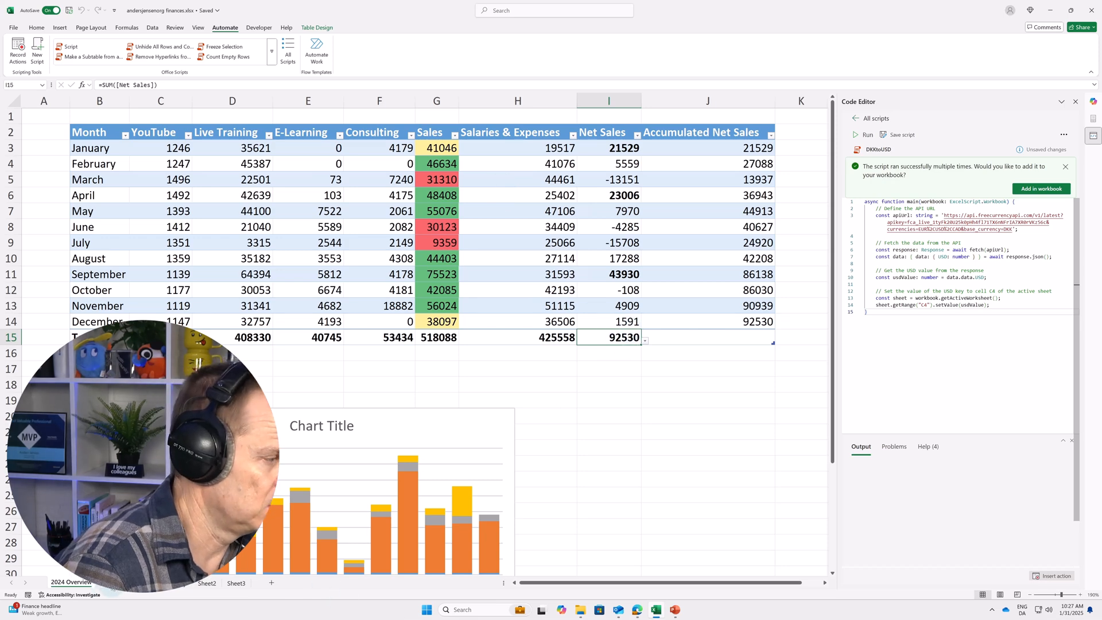
left_click(113, 585)
left_click(135, 585)
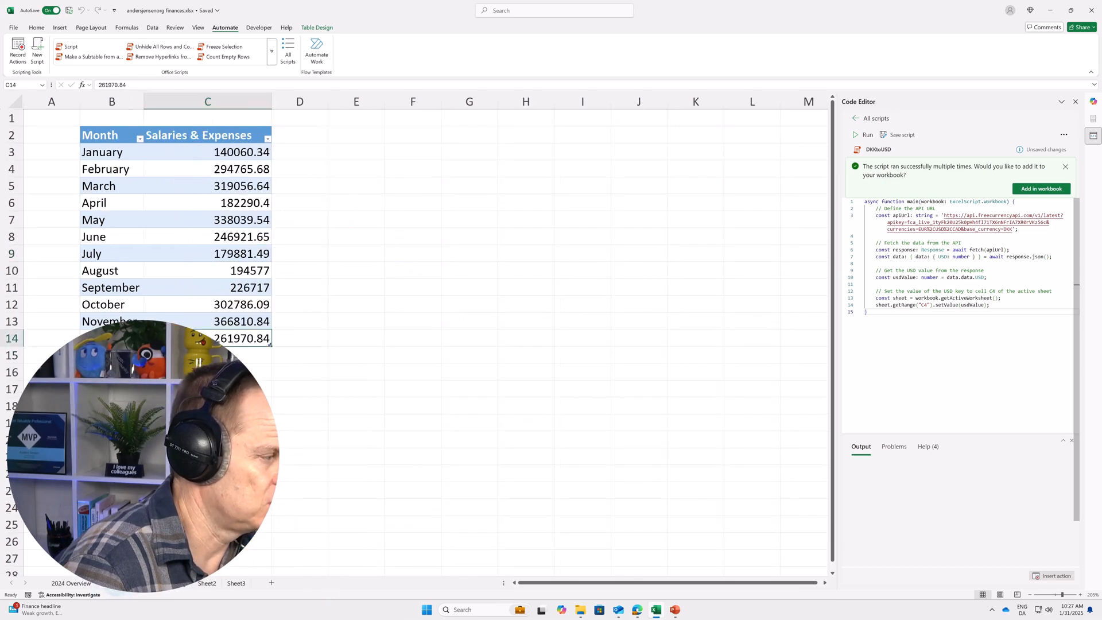
left_click(112, 584)
left_click(136, 585)
left_click(172, 583)
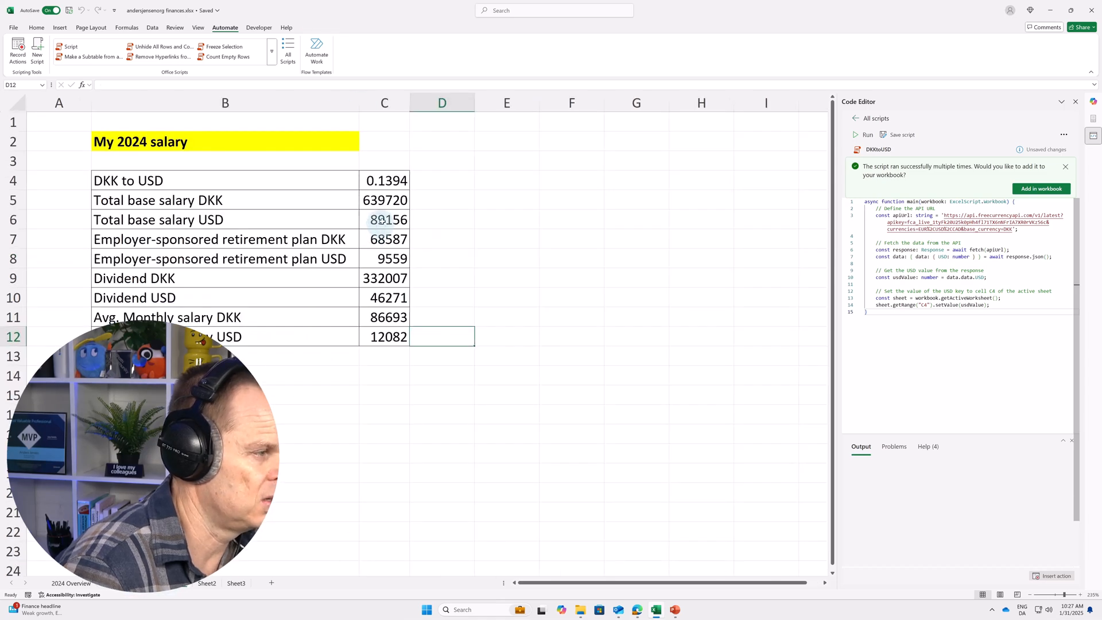
left_click(393, 320)
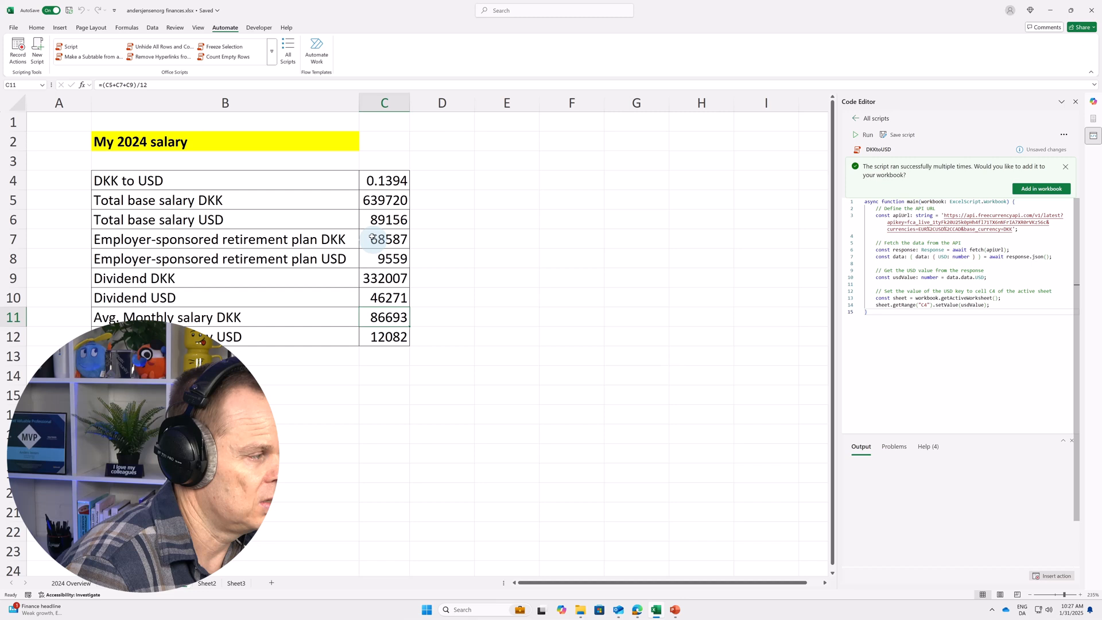
left_click(381, 200)
left_click(377, 238)
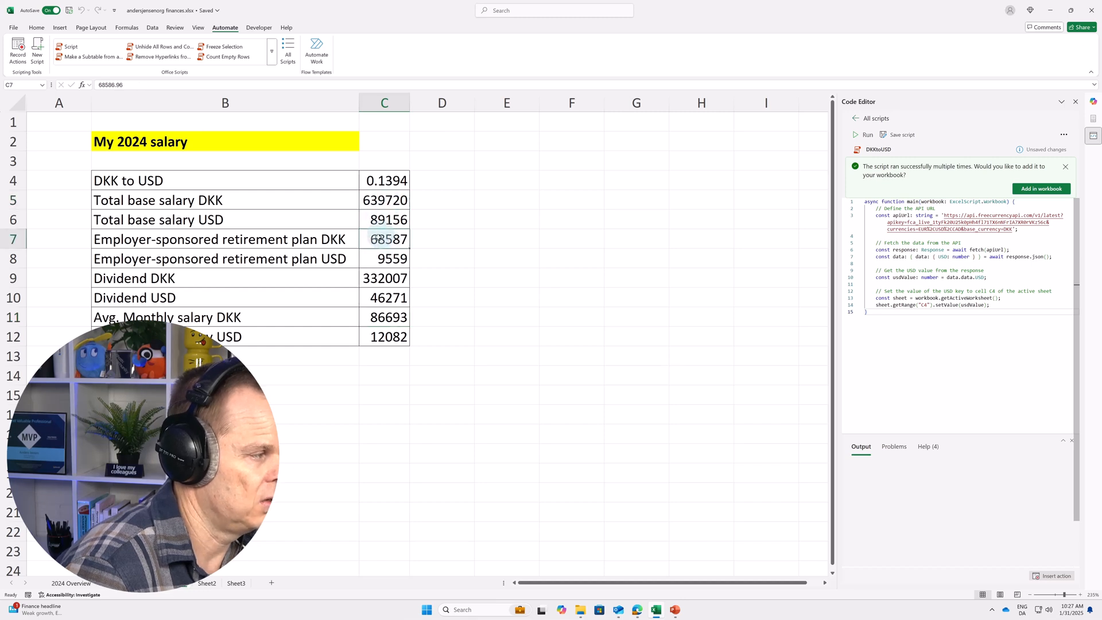
left_click(386, 279)
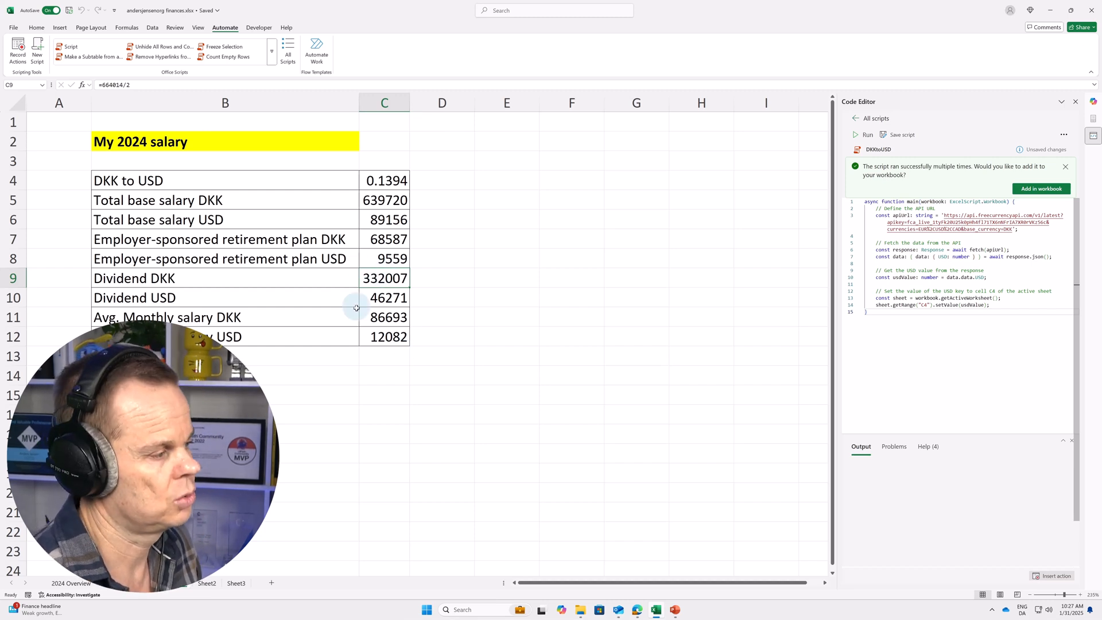
left_click(384, 318)
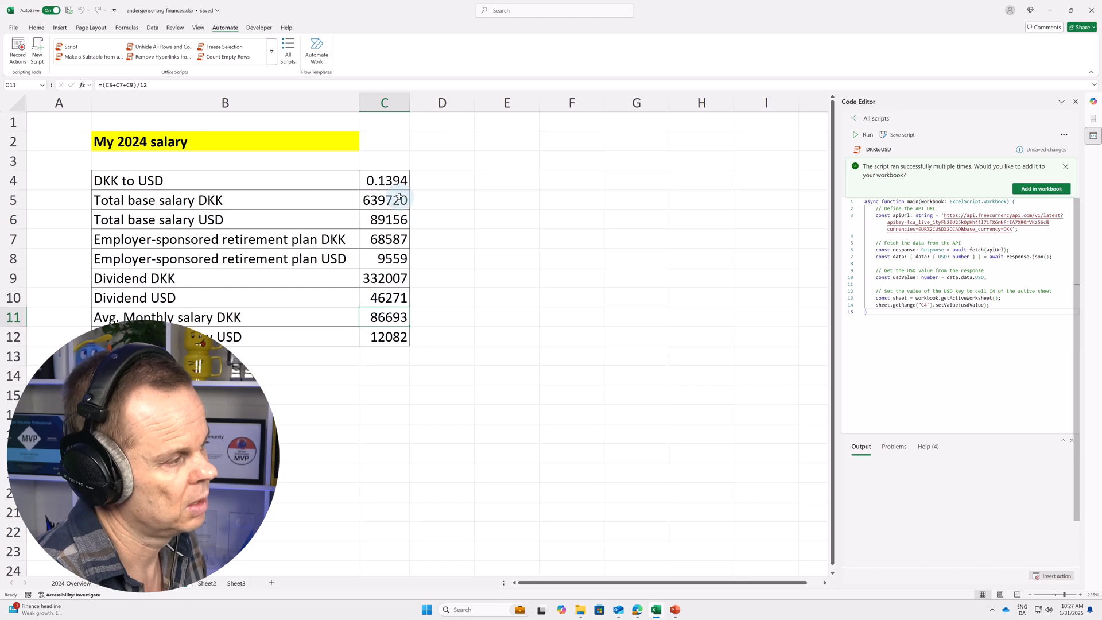
left_click(391, 181)
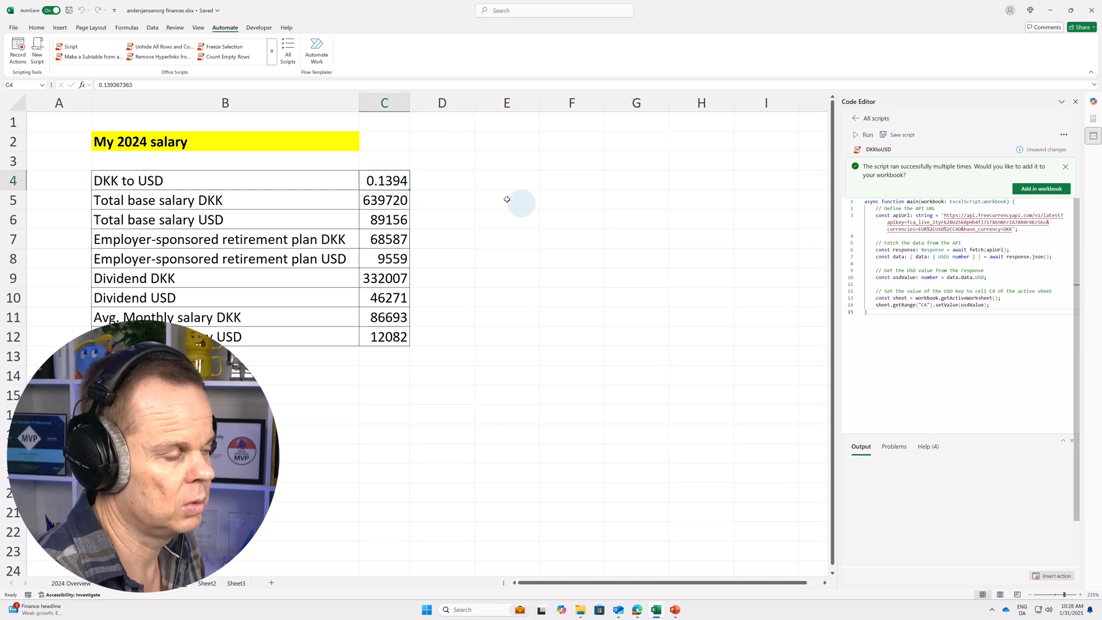
Clear C4 and rerun the DKKtoUSD script to re-fetch the 0.1394 rate, then return to Teams.
key("Delete")
key("End")
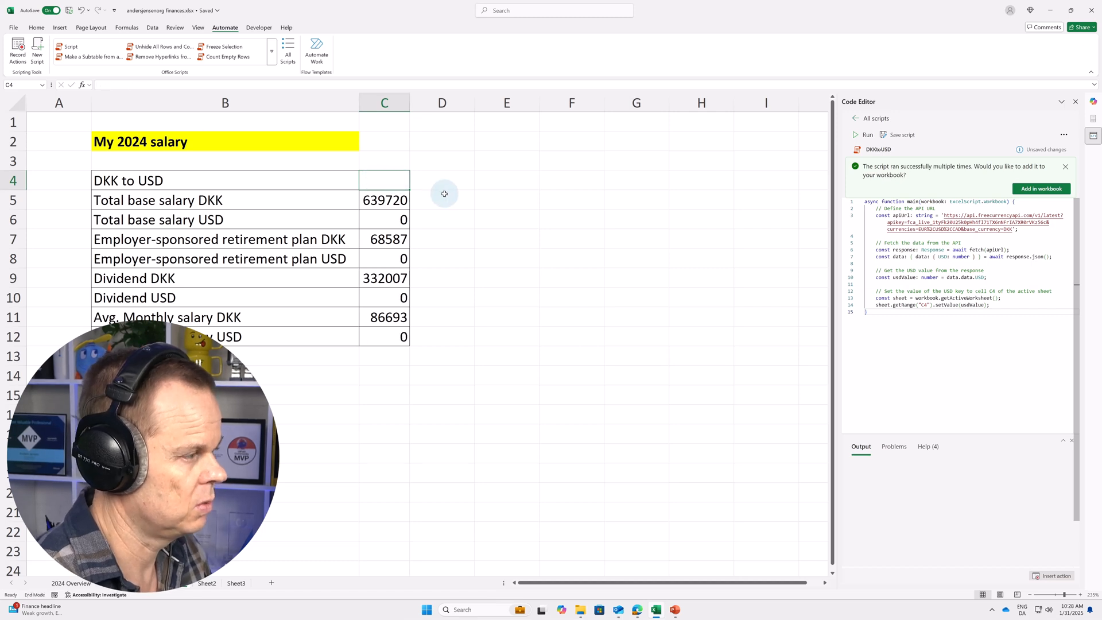
left_click(460, 204)
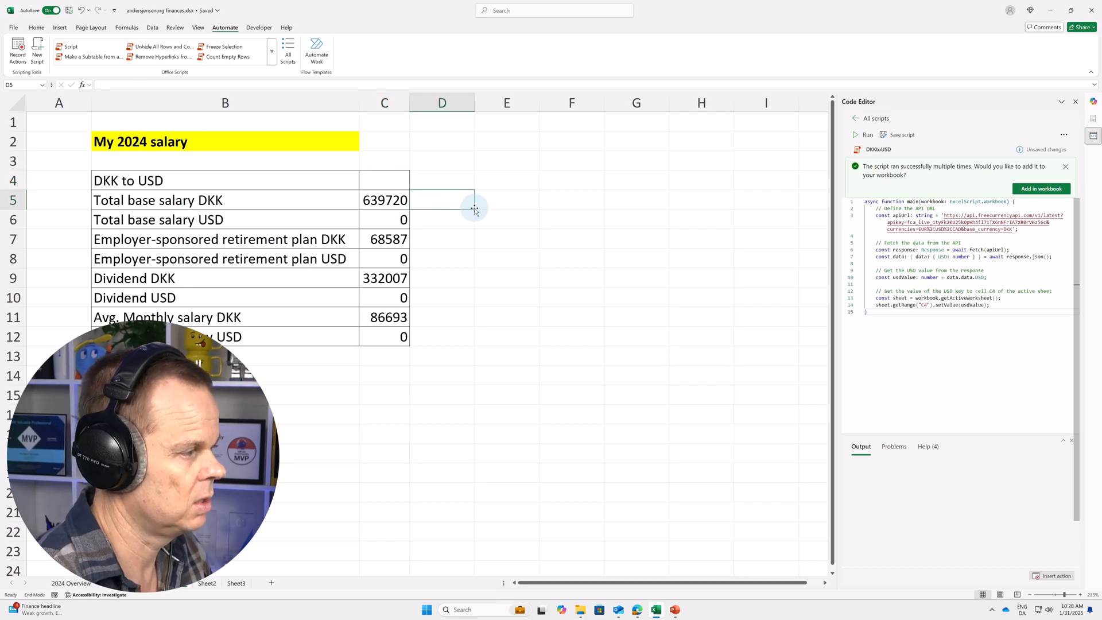
left_click(868, 136)
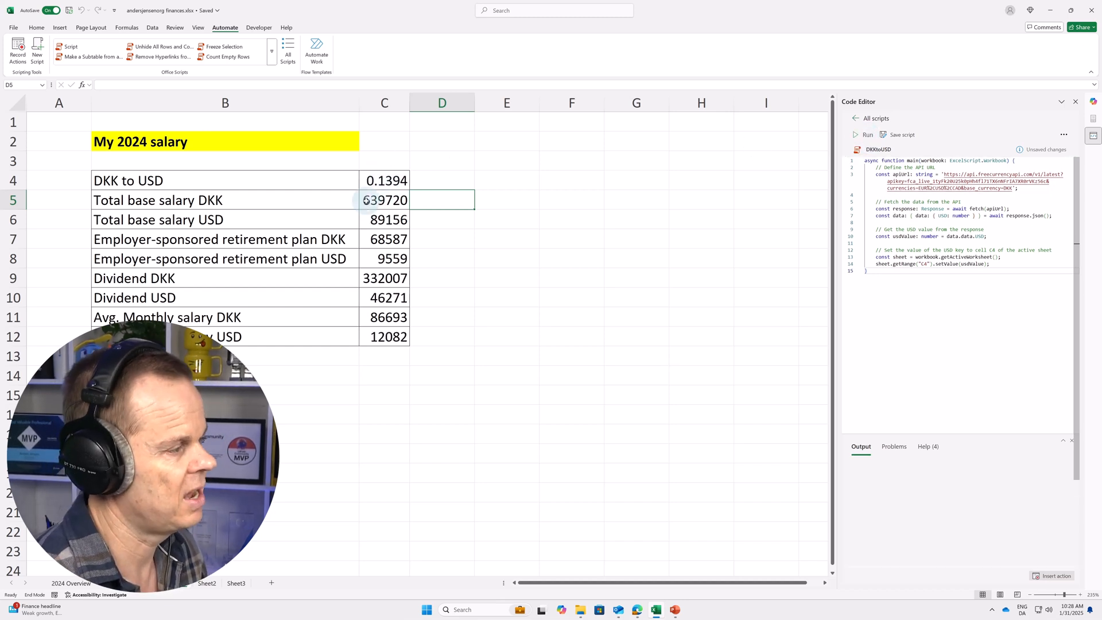
left_click(372, 185)
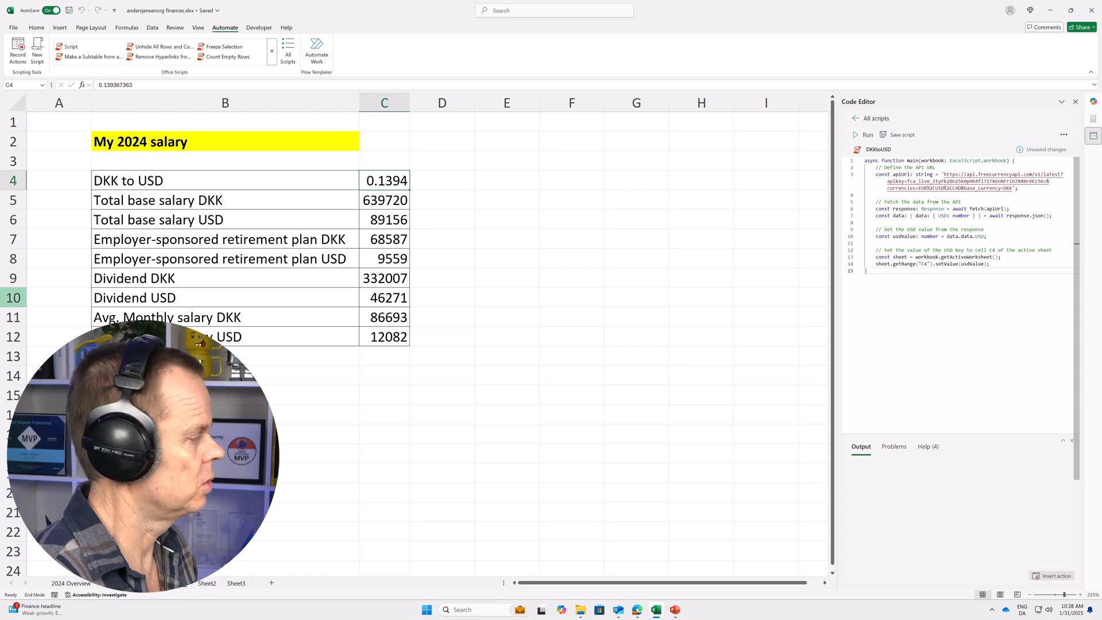
key("alt+Tab")
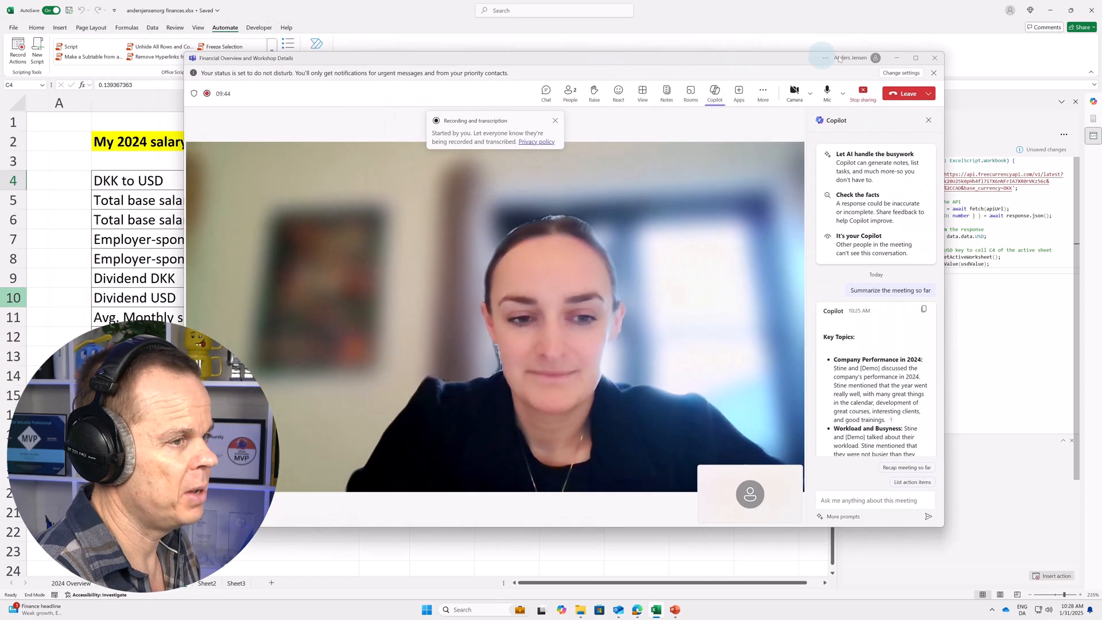
End the maximized Teams meeting for everyone, then bring up Teams to see its recap card.
left_click(917, 57)
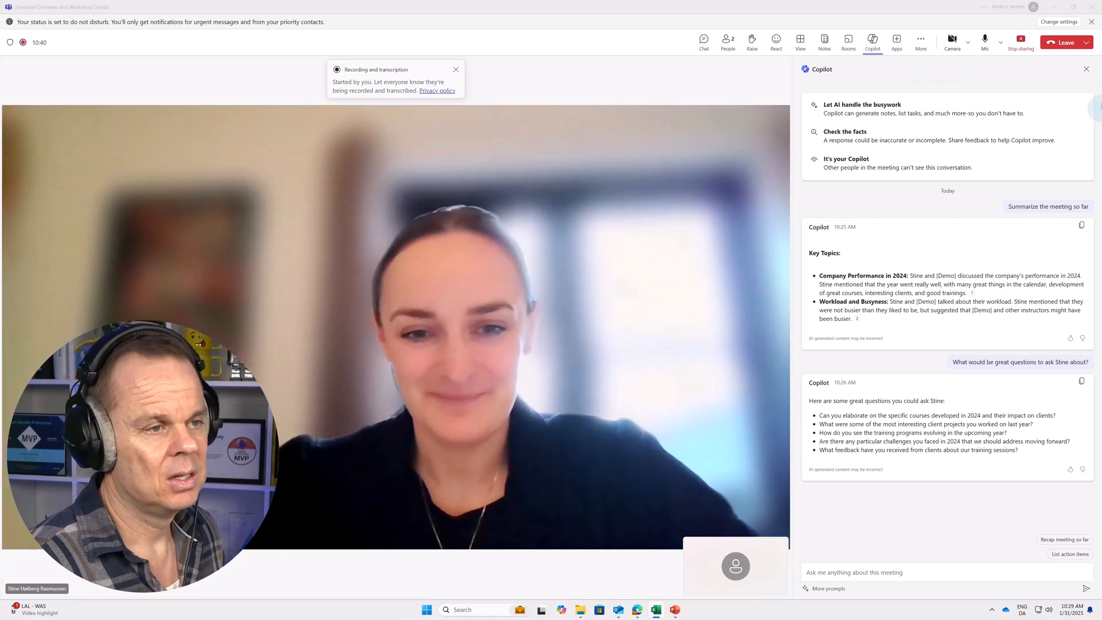
left_click(1085, 43)
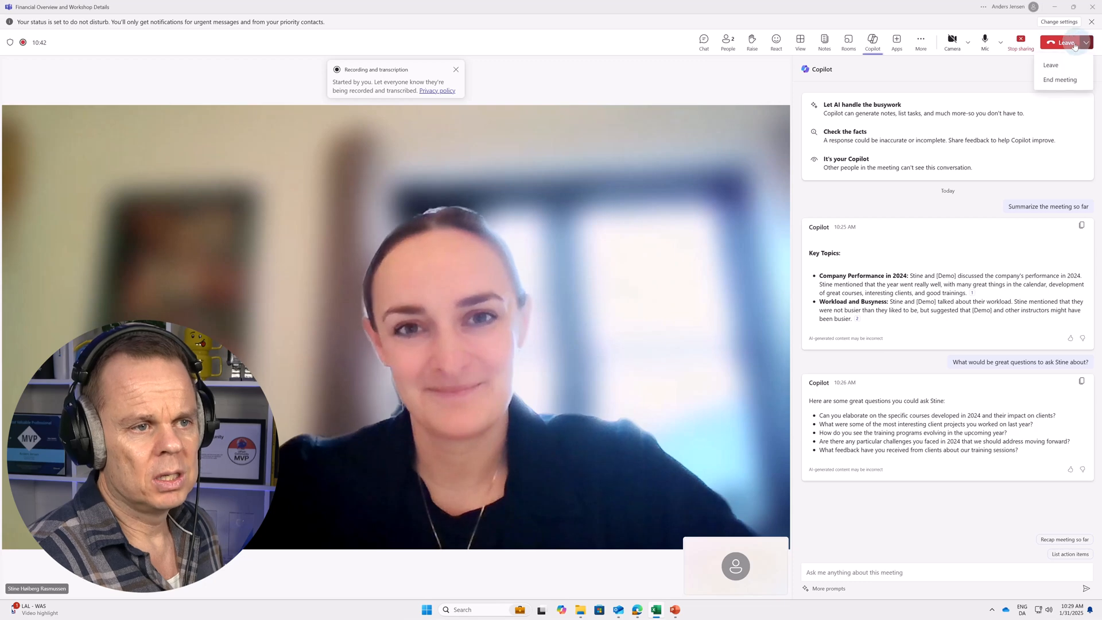
left_click(1063, 84)
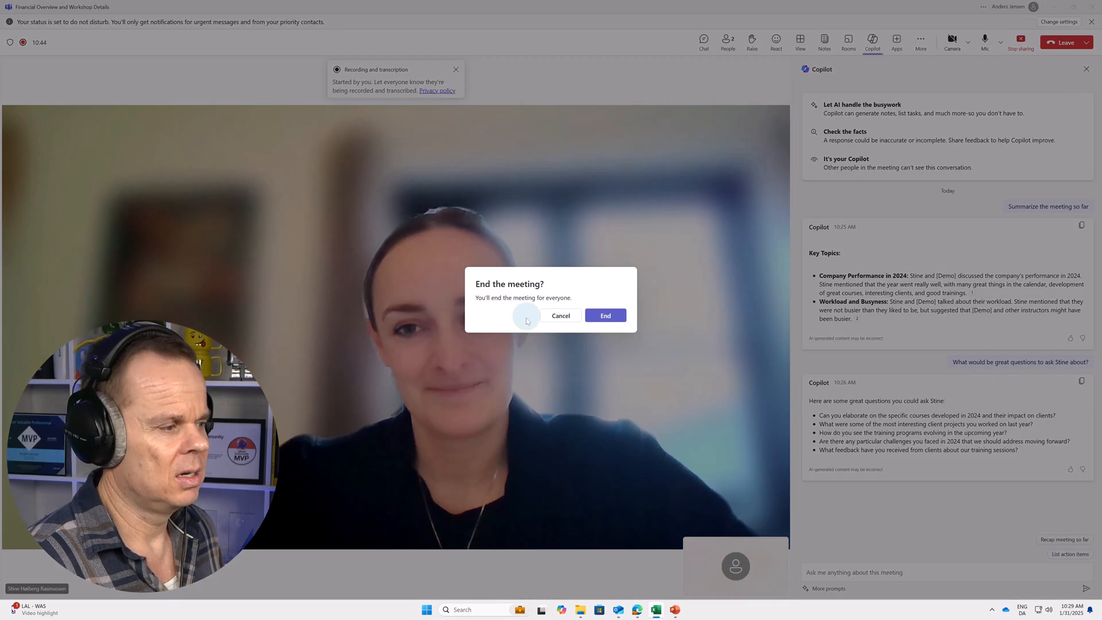
left_click(601, 318)
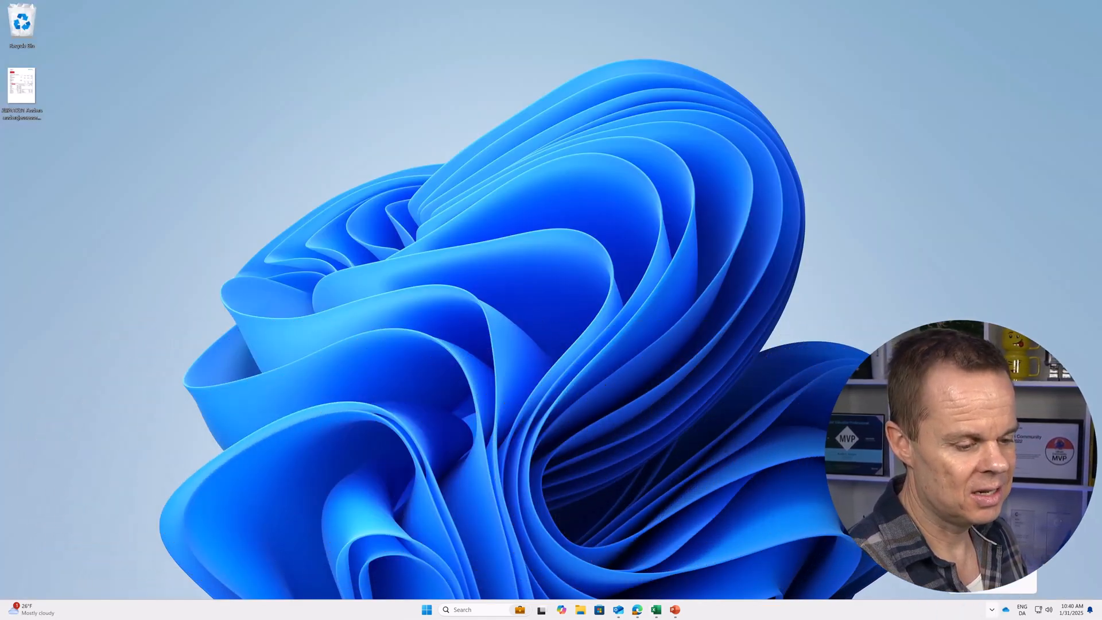
left_click(985, 575)
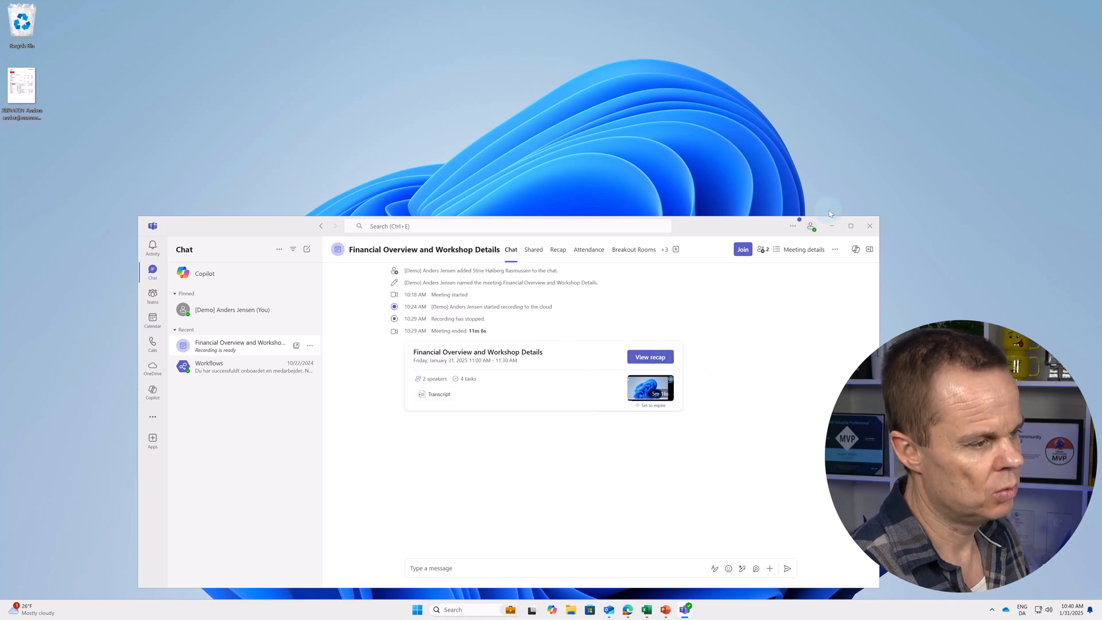
Open Friday's Financial Overview meeting recap from the Outlook calendar and review the recording notes.
left_click(870, 226)
left_click(624, 608)
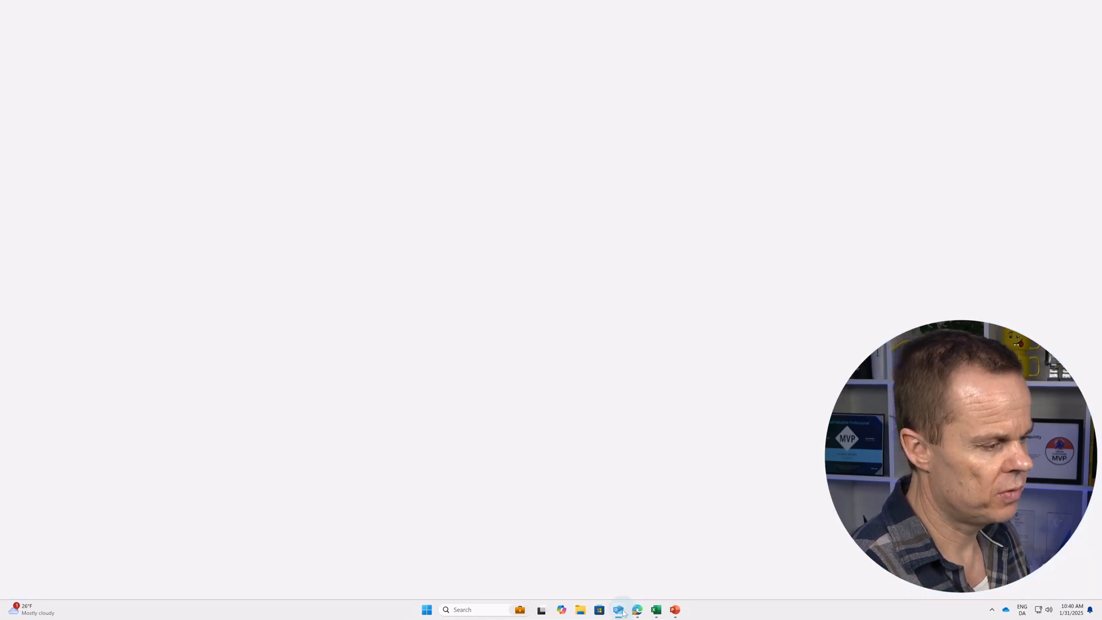
left_click(872, 246)
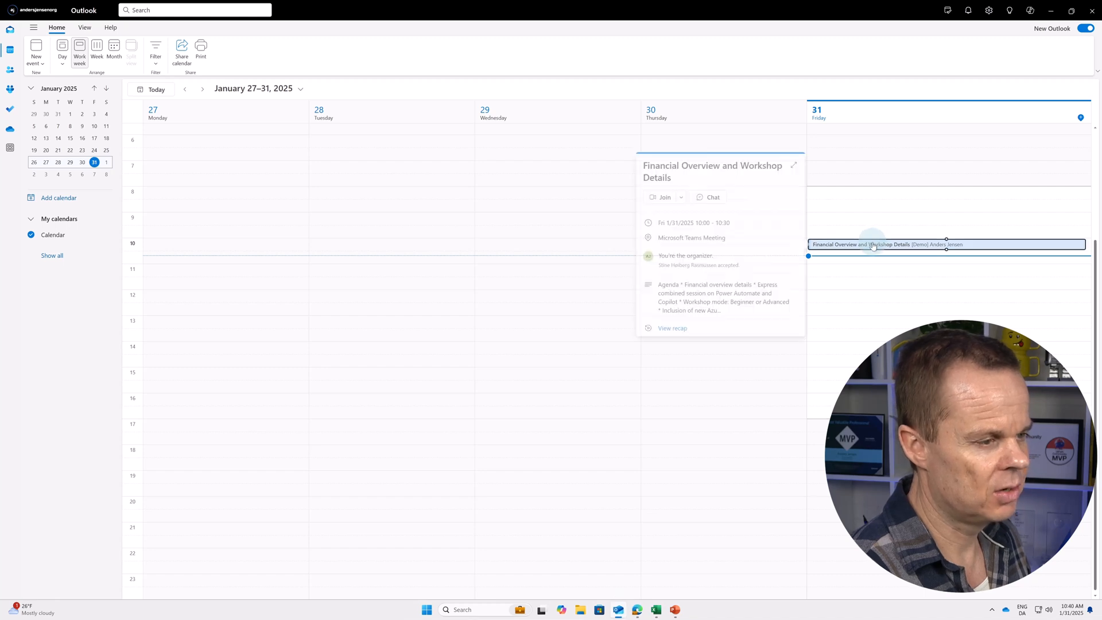
double_click(823, 247)
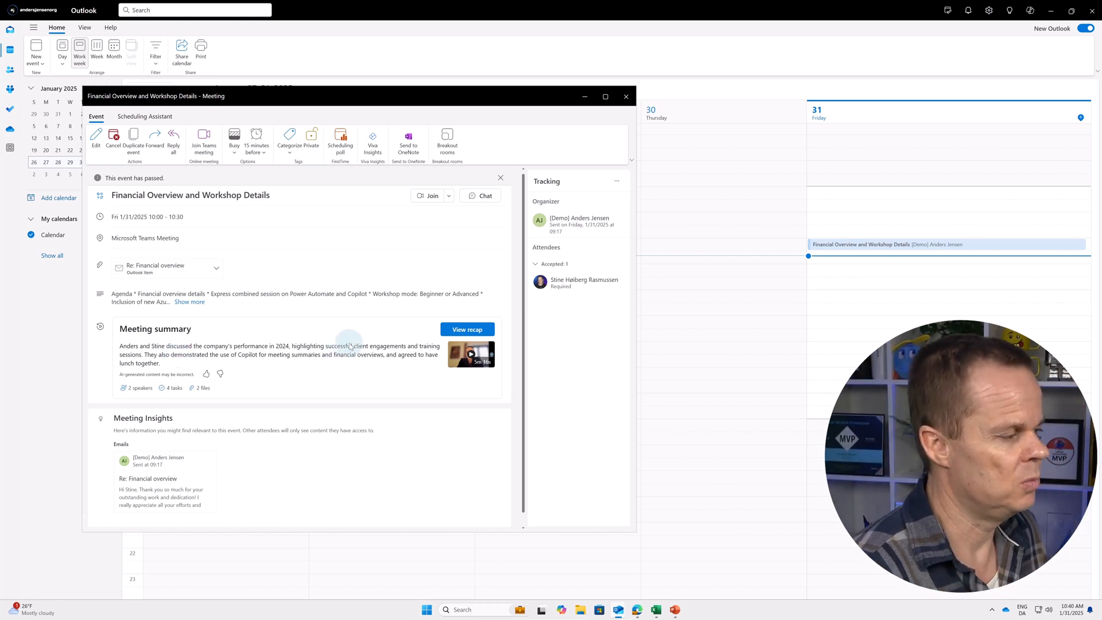
left_click(467, 330)
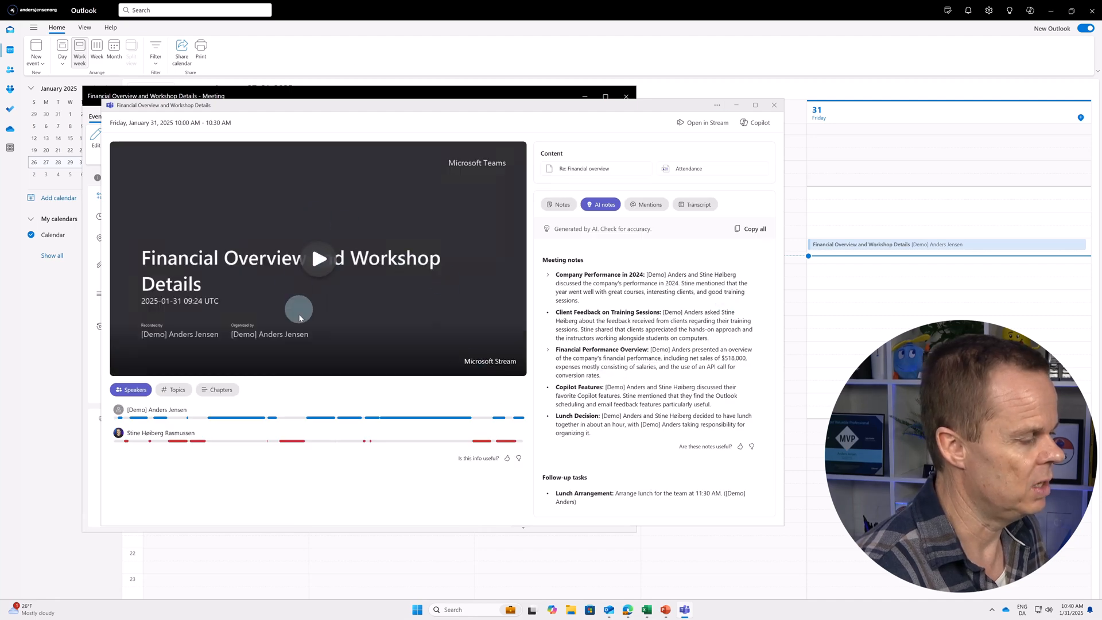
left_click(290, 440)
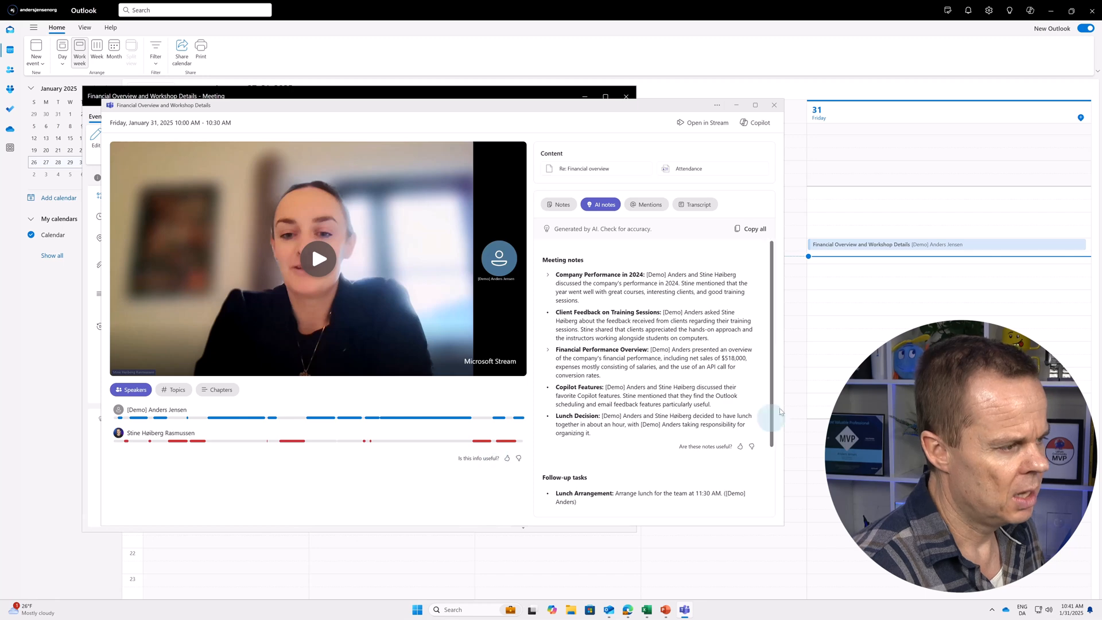
left_click(548, 276)
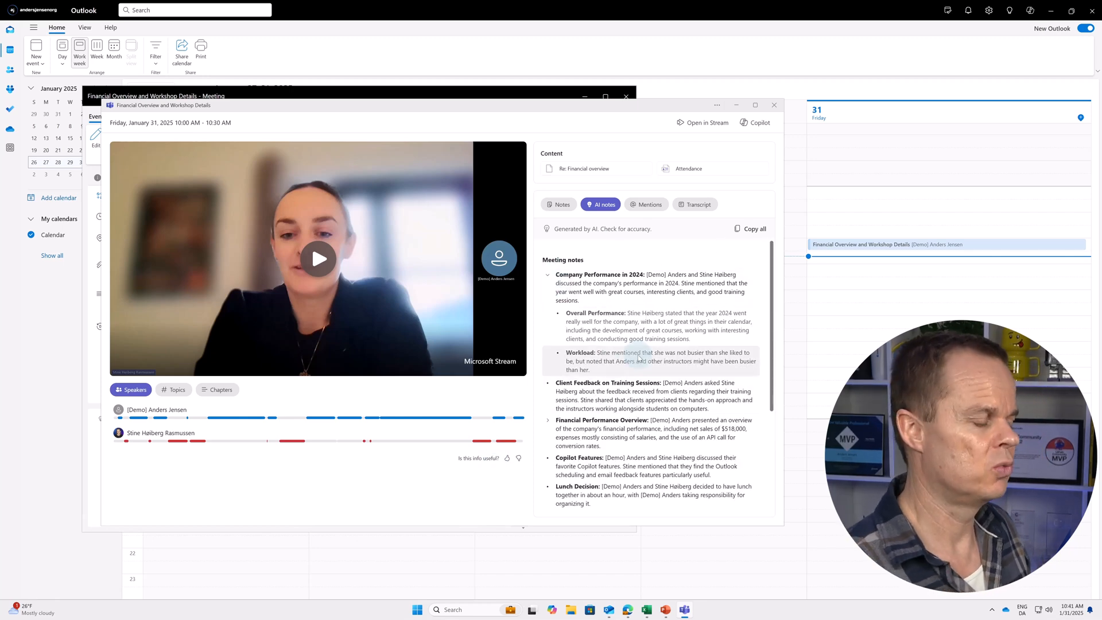
Download the meeting transcript as a .docx file and close the recording and meeting windows.
left_click(700, 205)
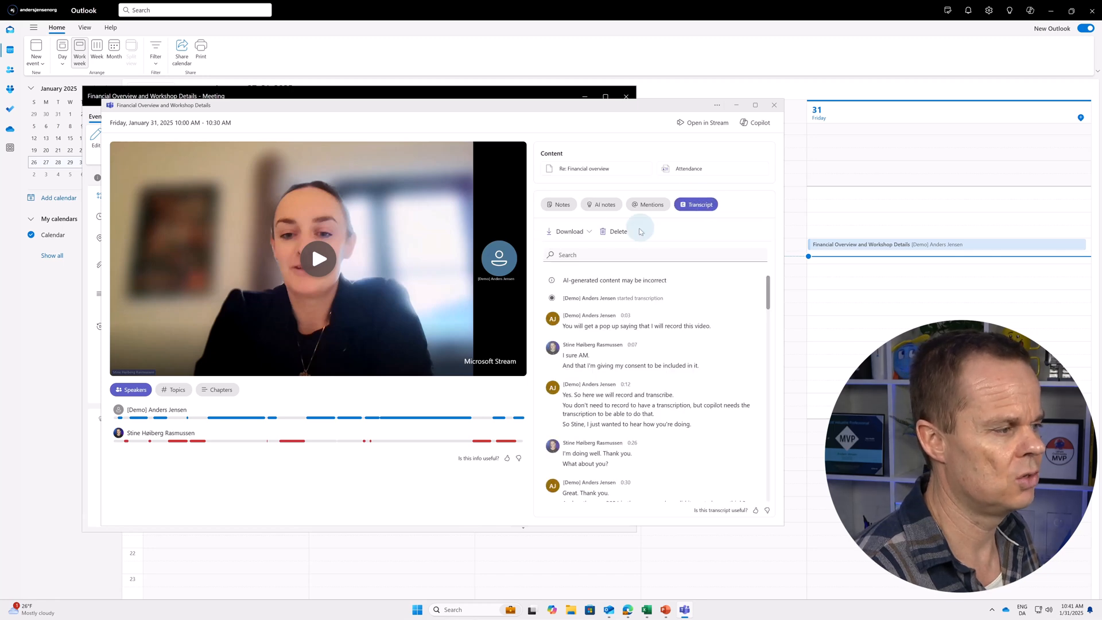
left_click(589, 230)
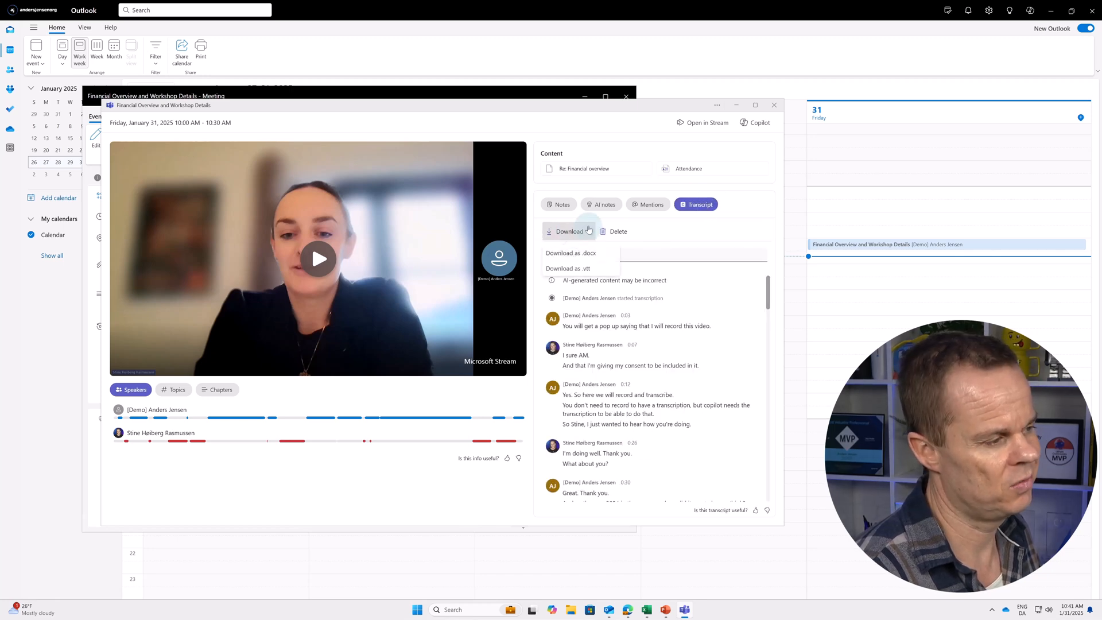
left_click(569, 253)
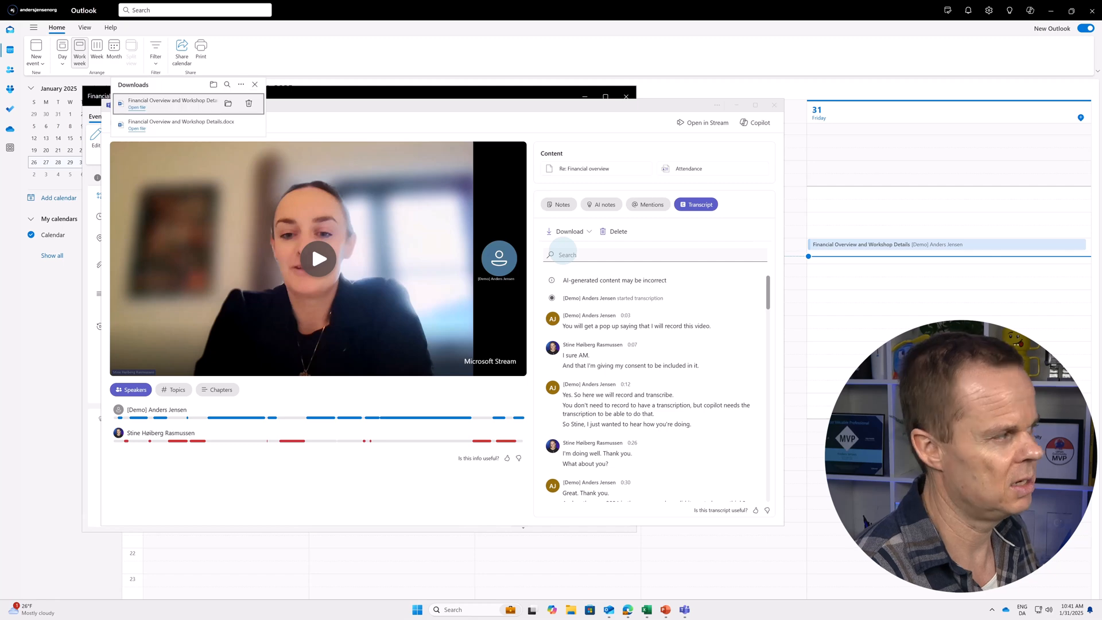
left_click(255, 85)
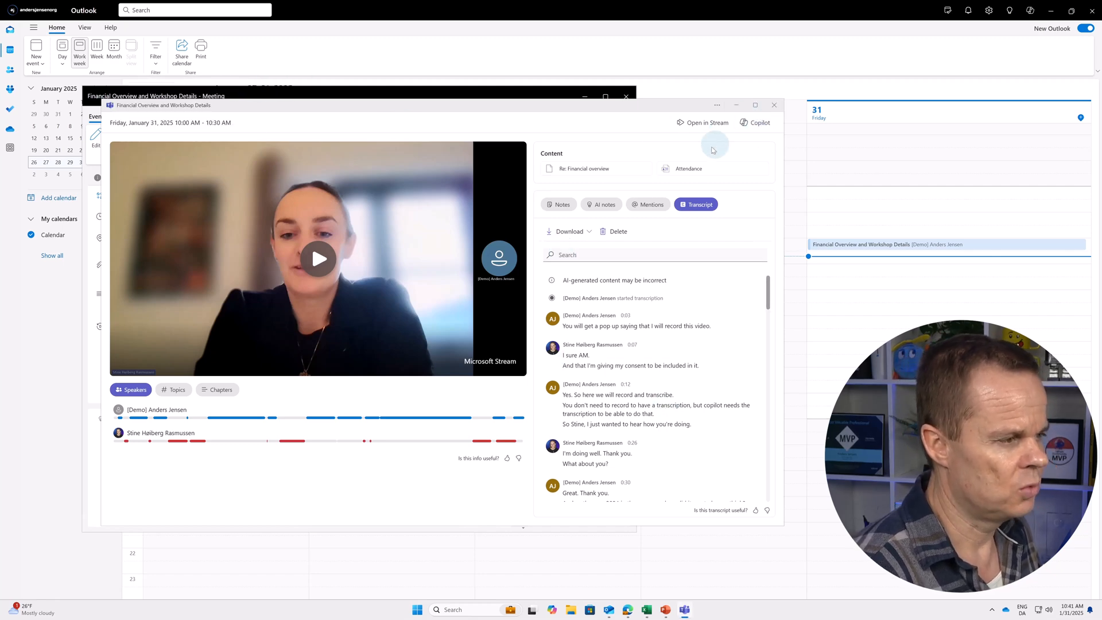
left_click(774, 105)
left_click(626, 98)
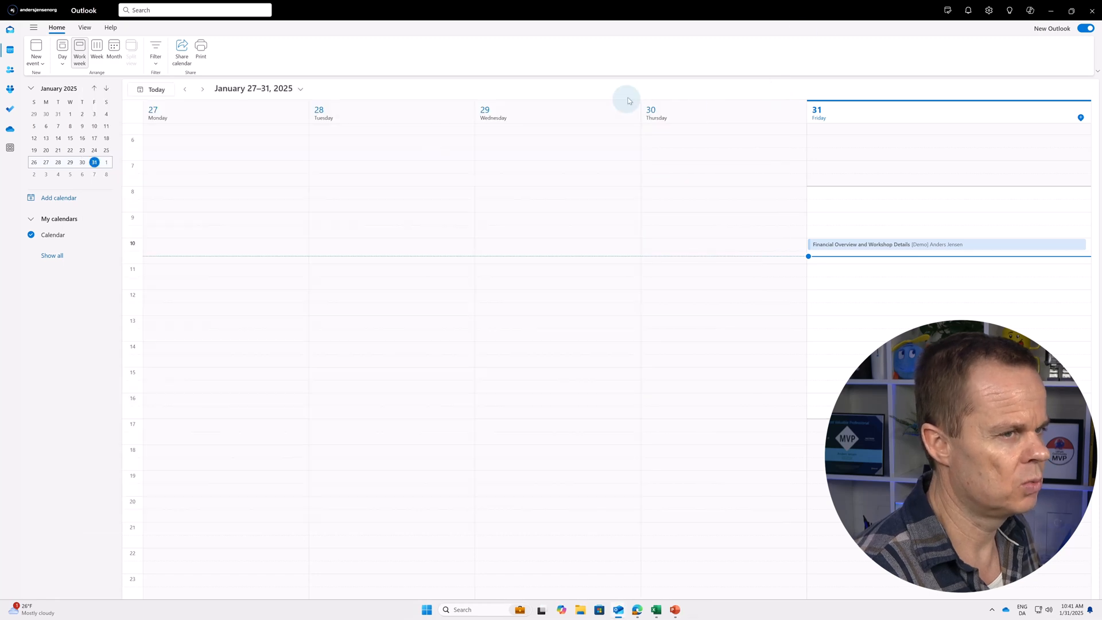
In Edge's Microsoft 365 Copilot, switch to Work and type 'Create a meeting recap for'.
left_click(1052, 10)
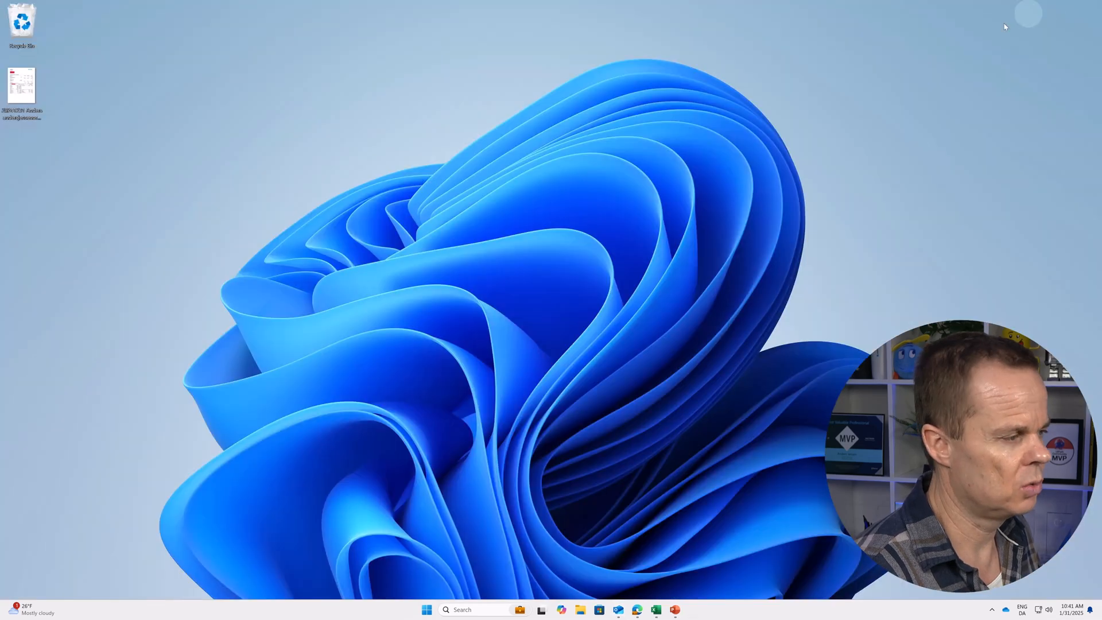
left_click(637, 613)
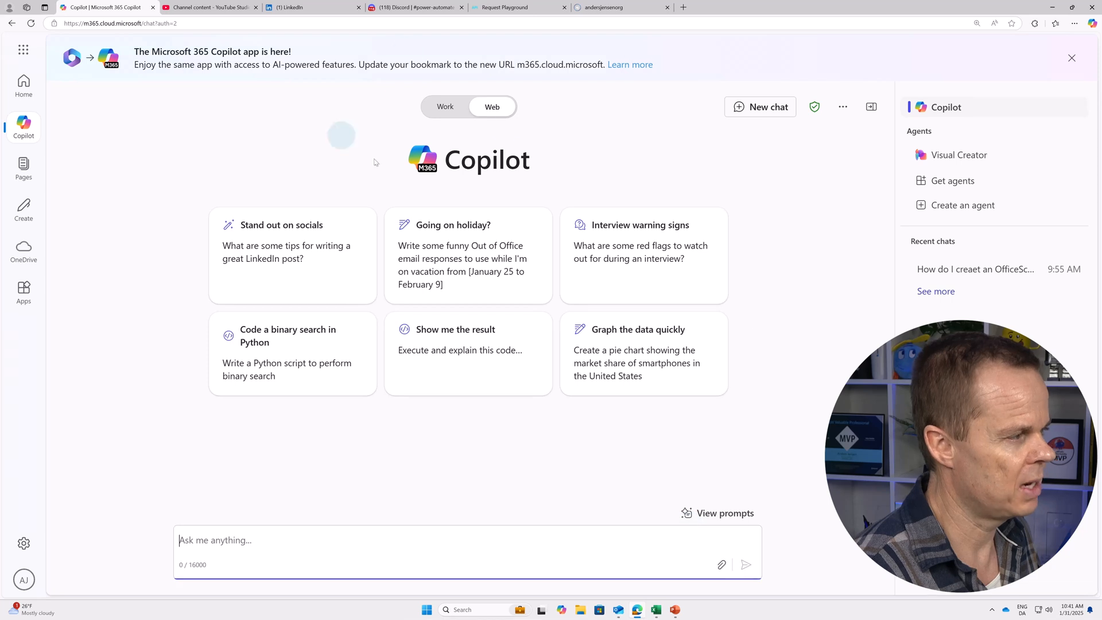
left_click(446, 106)
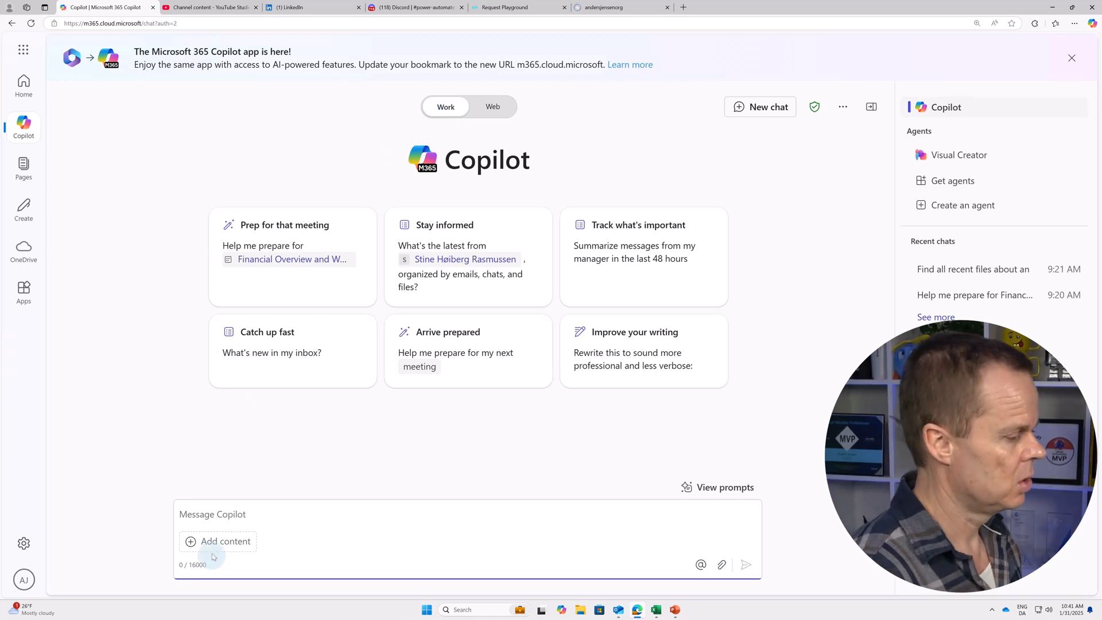
left_click(223, 514)
type("Crea")
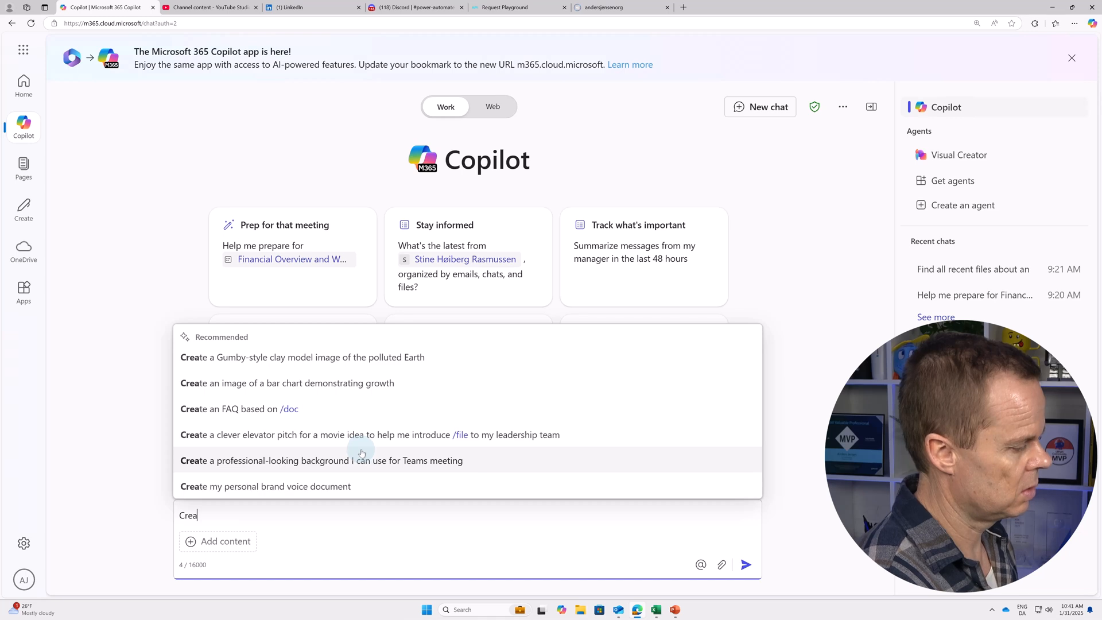
type("stete")
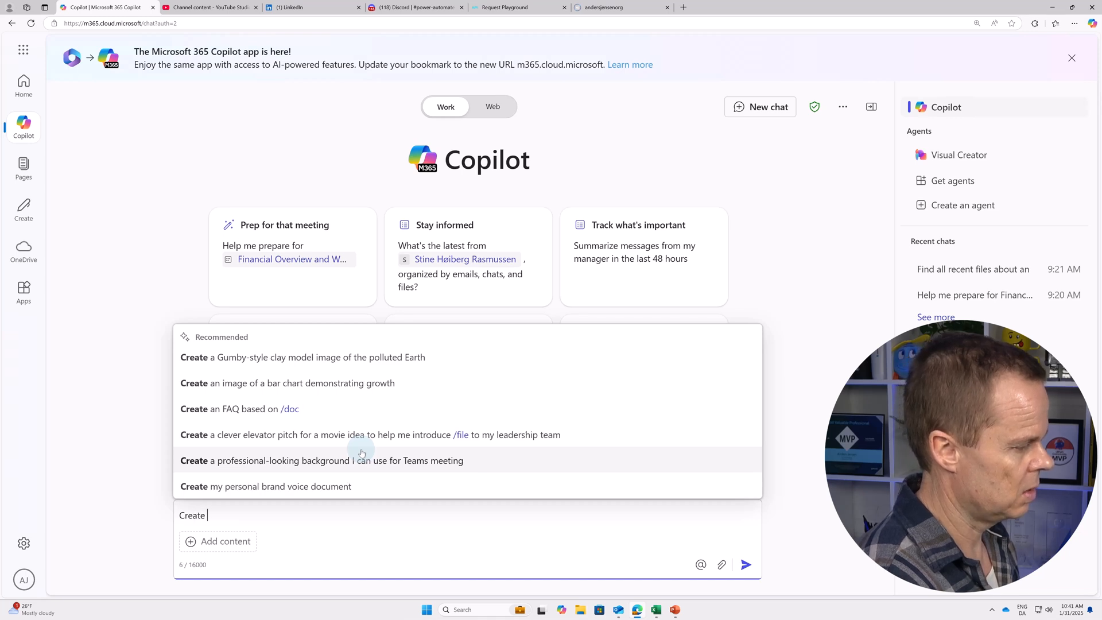
type(" a mee")
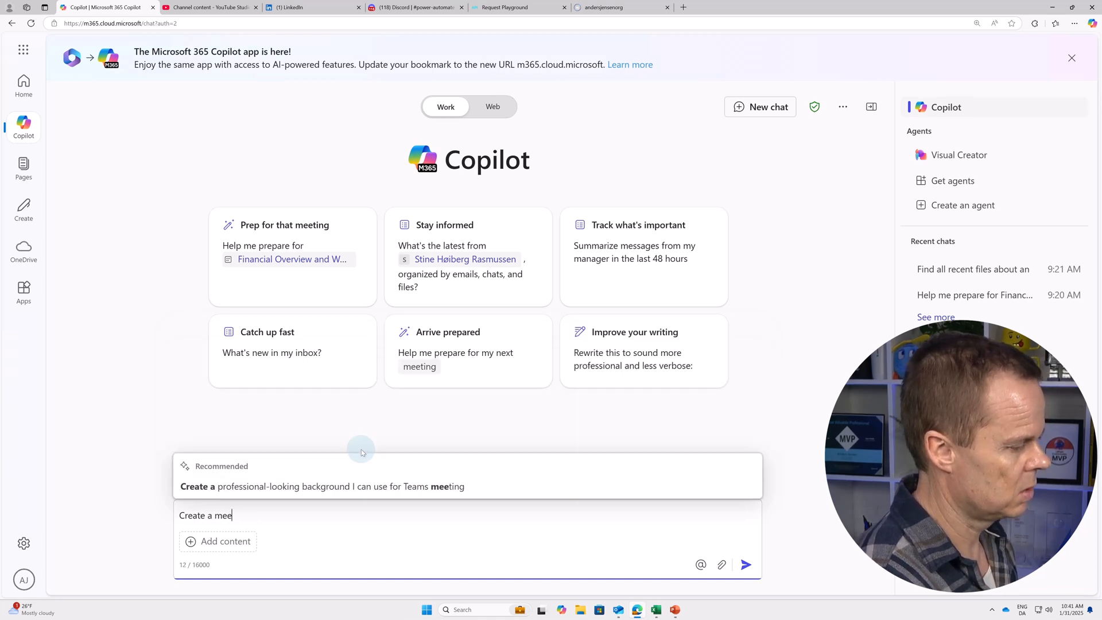
type("ting recap")
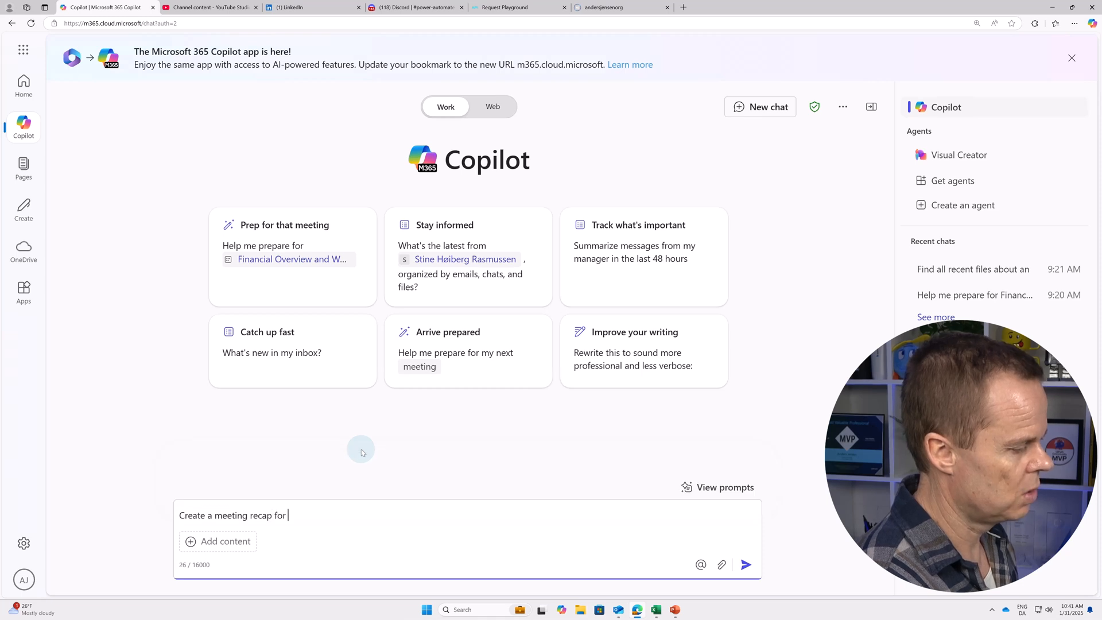
type(" for /")
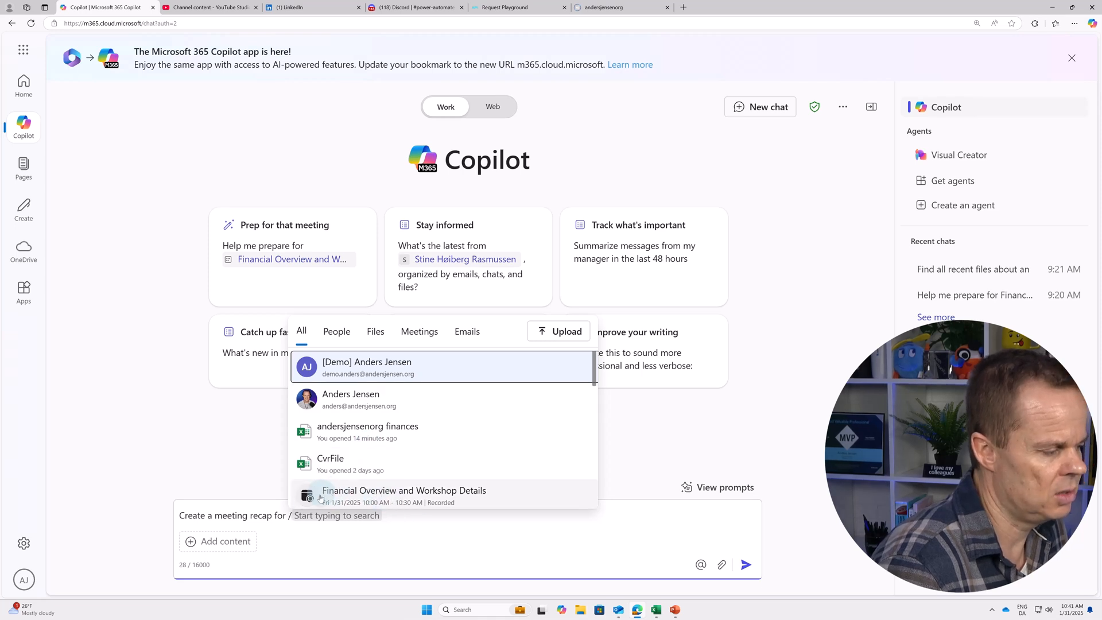
Attach the Financial Overview and Workshop Details meeting to the prompt.
left_click(412, 333)
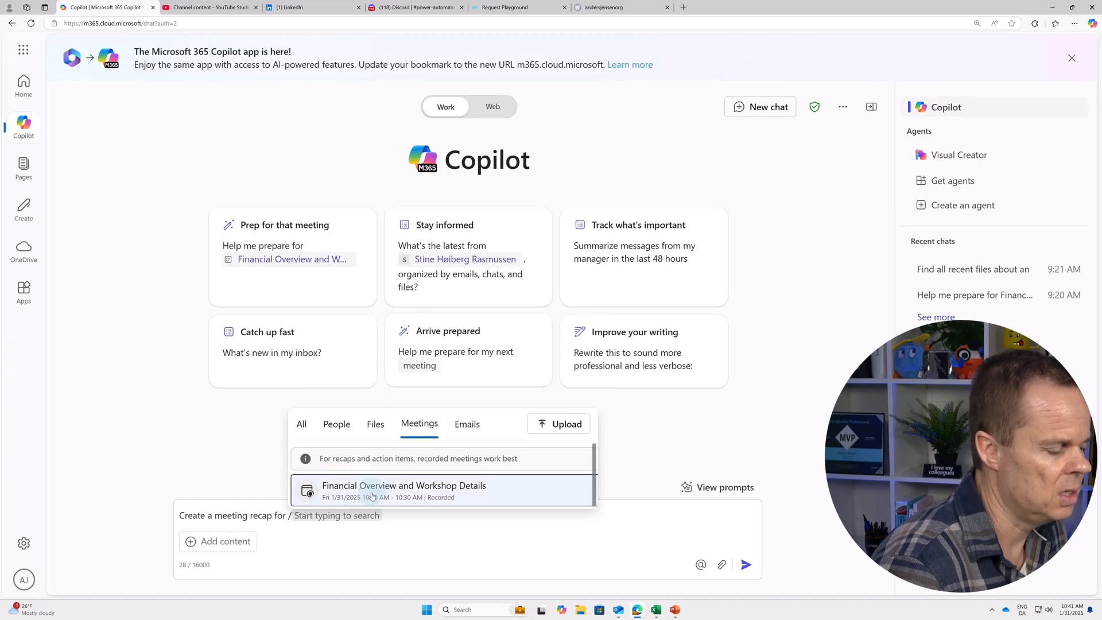
left_click(376, 517)
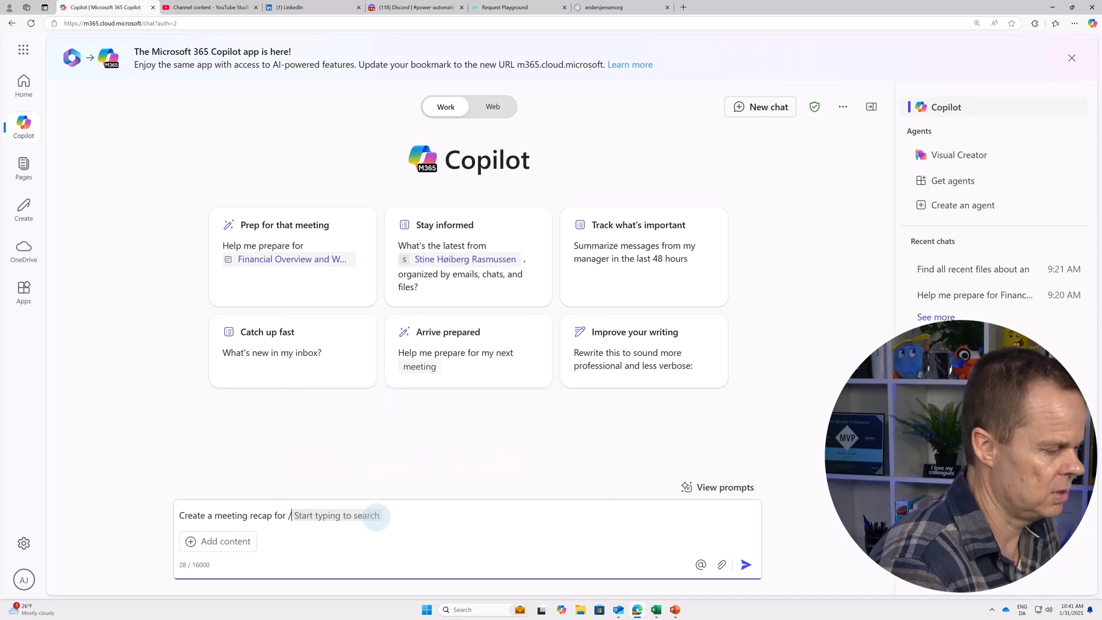
key("BackSpace")
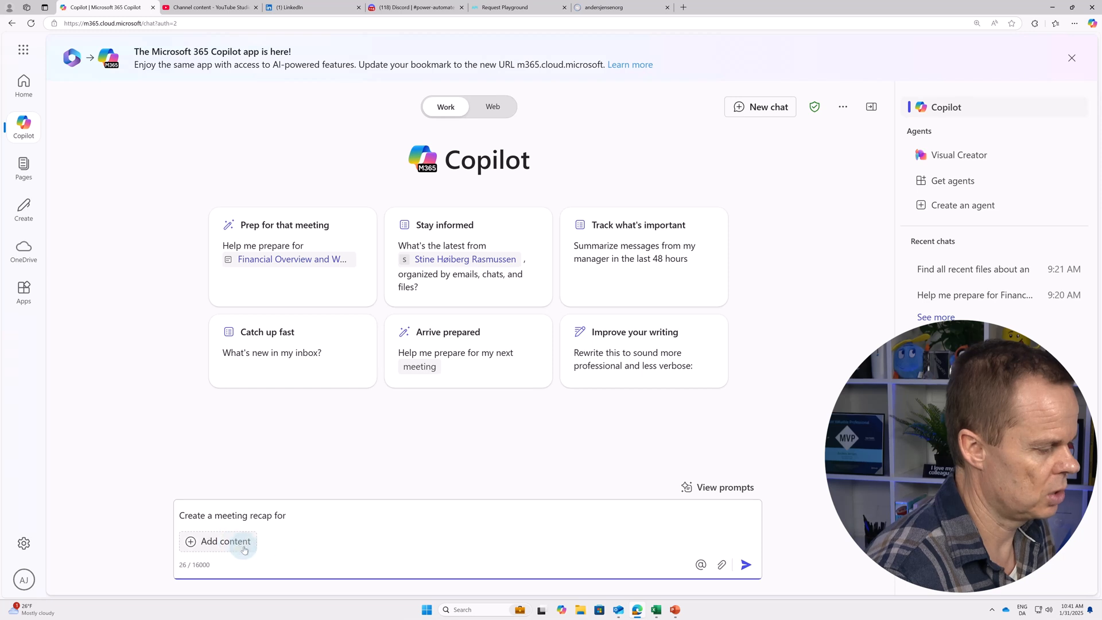
left_click(724, 569)
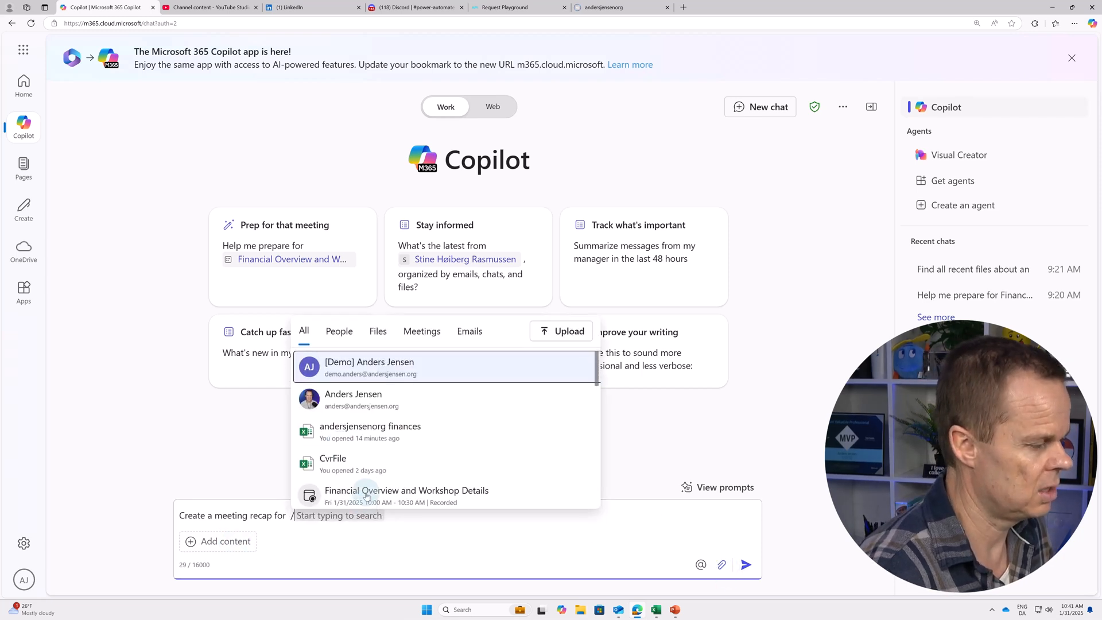
left_click(363, 495)
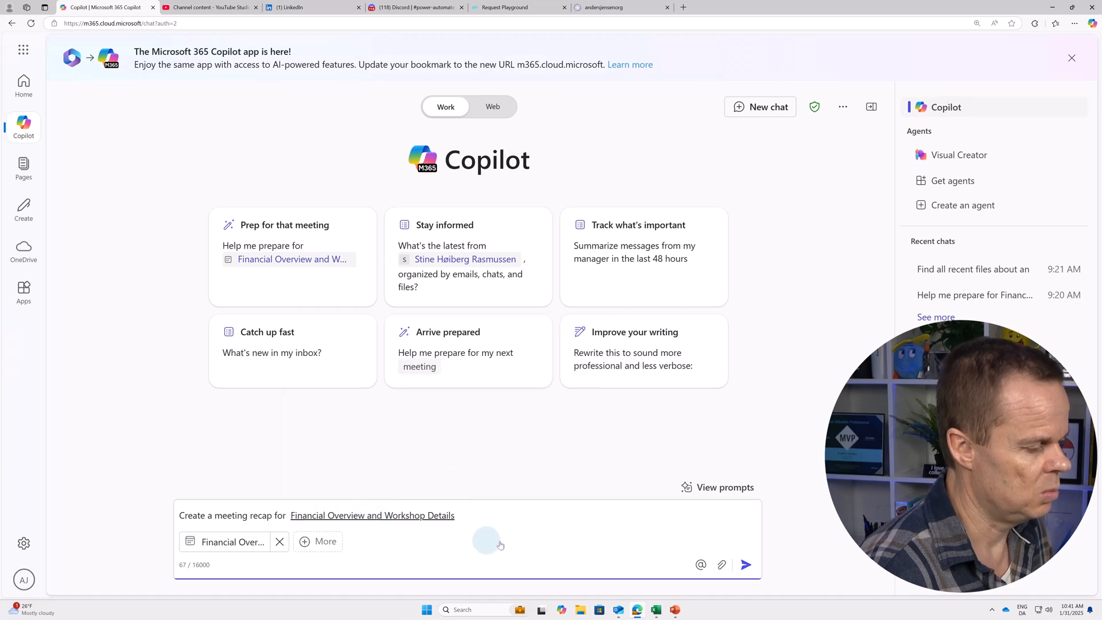
Send the recap request, review Copilot's meeting recap, then start a new chat.
left_click(746, 565)
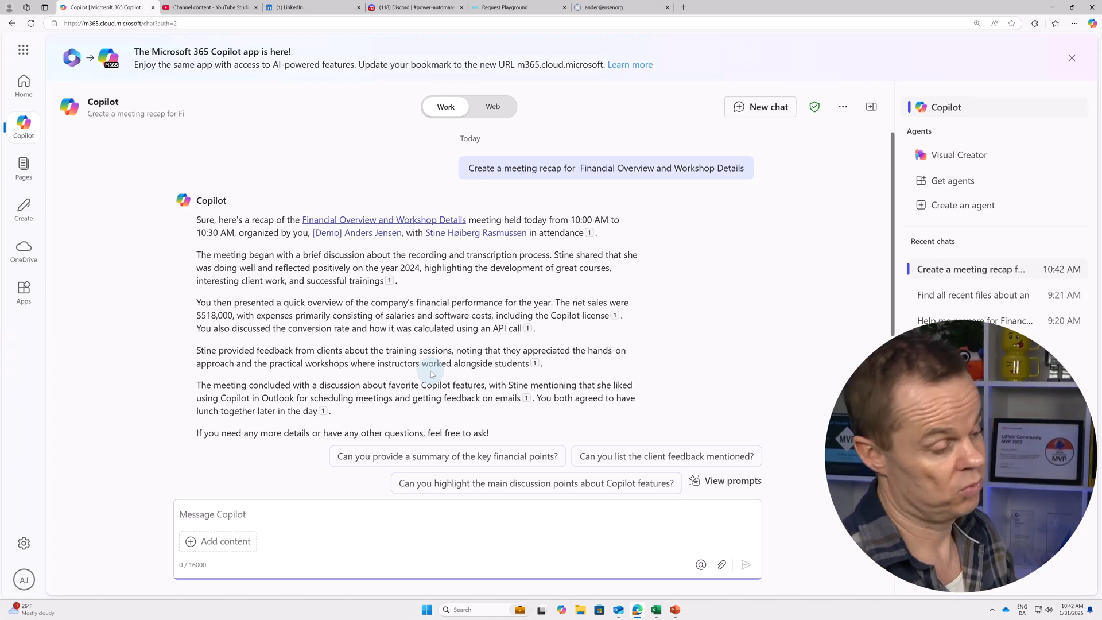
left_click(765, 114)
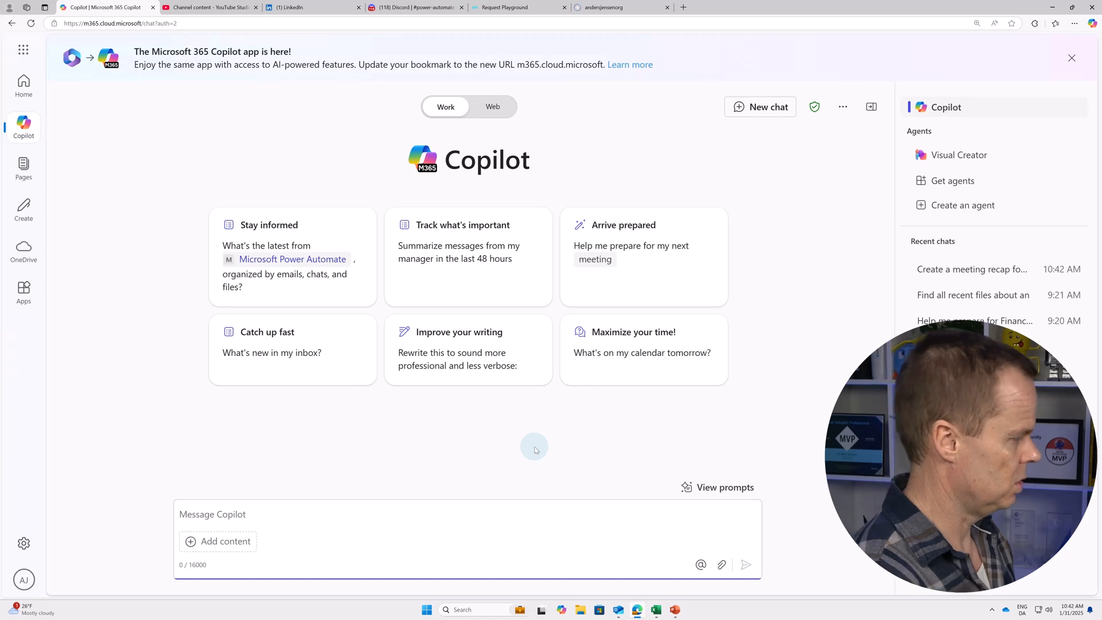
Type 'Create a meeting recap for {{Insert meeting}}. I have provided your instructions in the square brackets.'.
type("Create ")
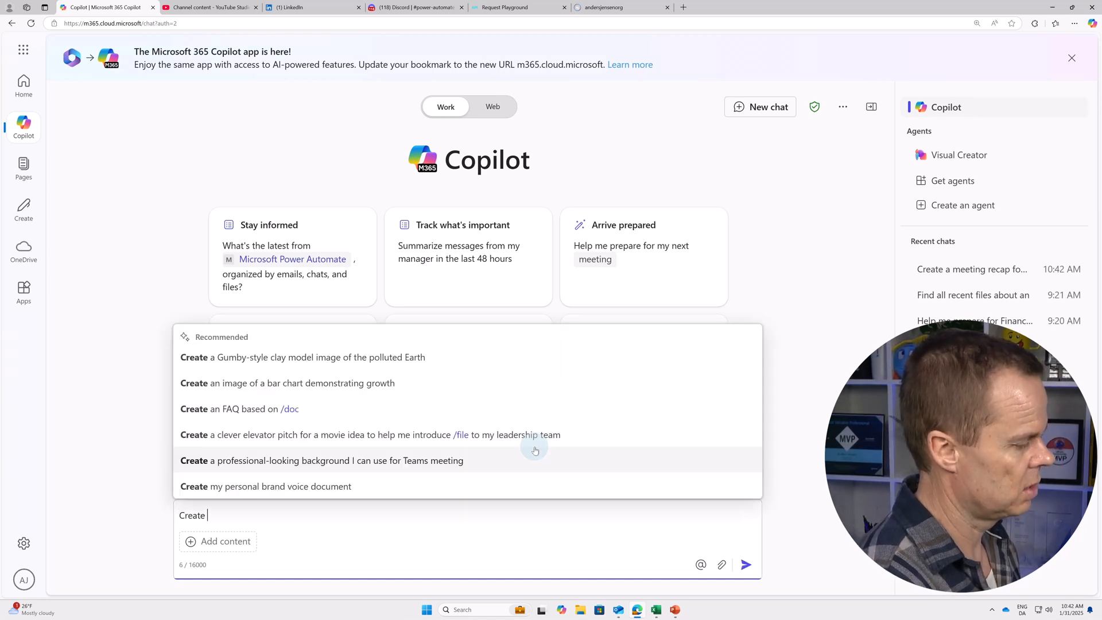
type("a ")
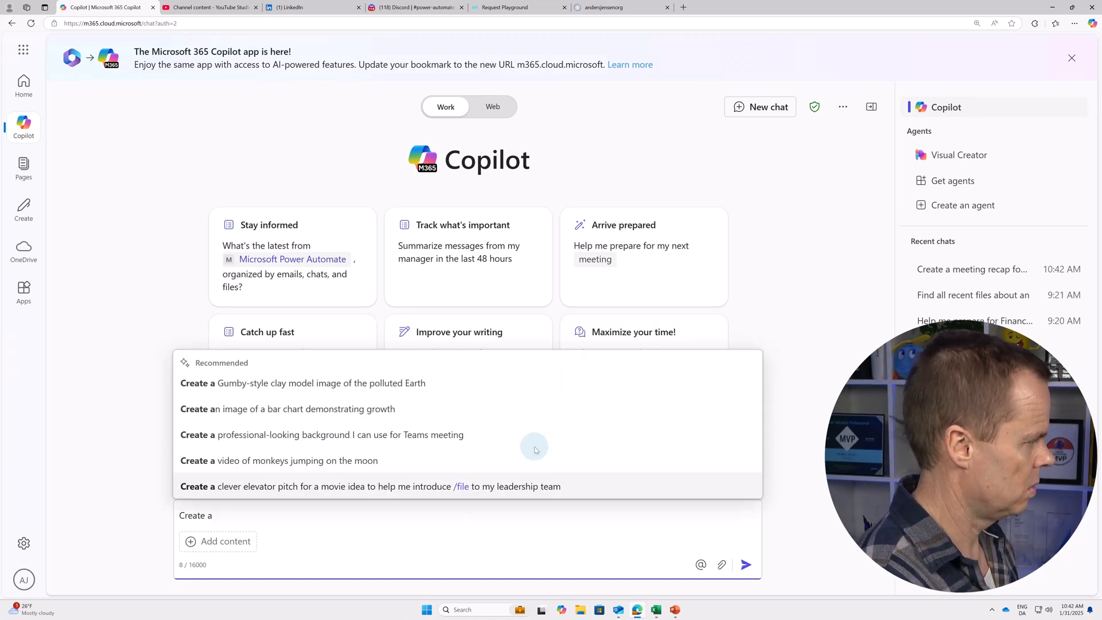
type("meeting")
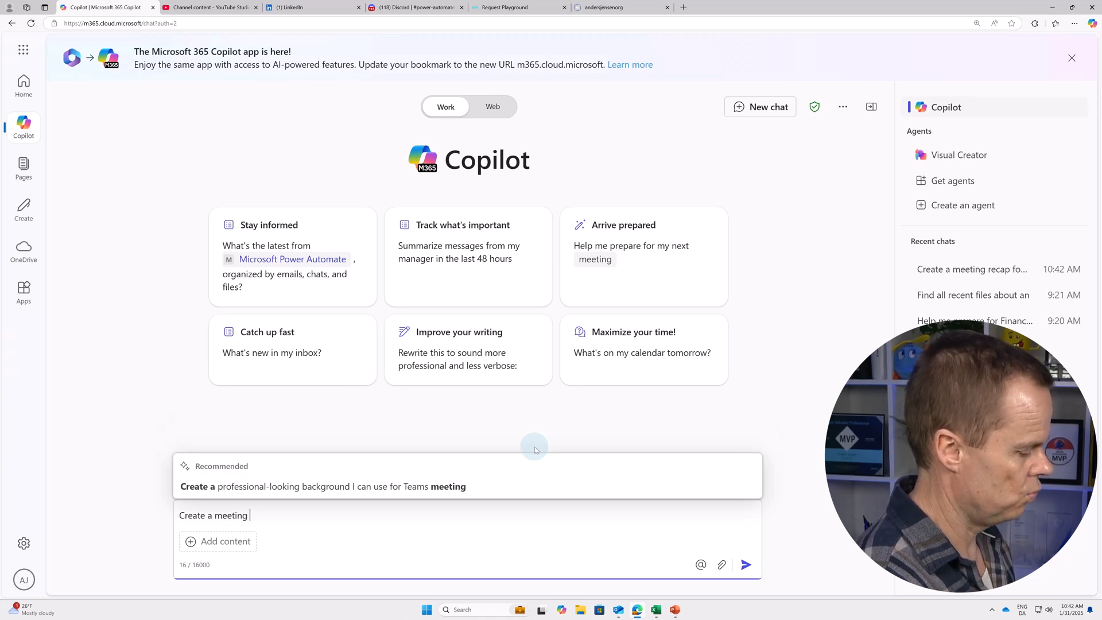
type(" recap for {{Insert")
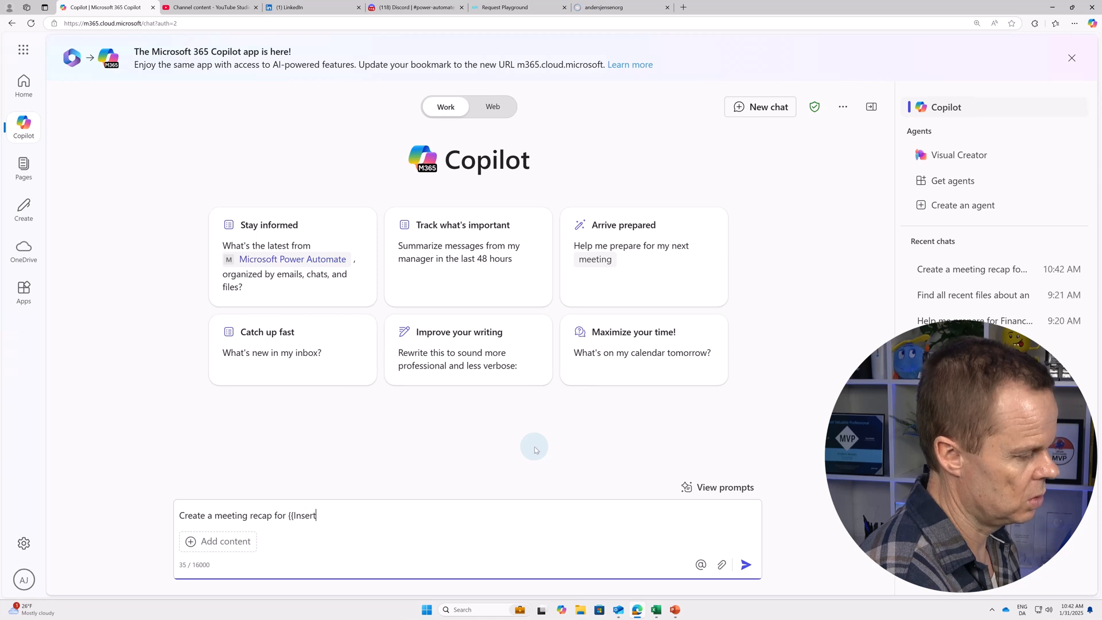
type("ing}}.")
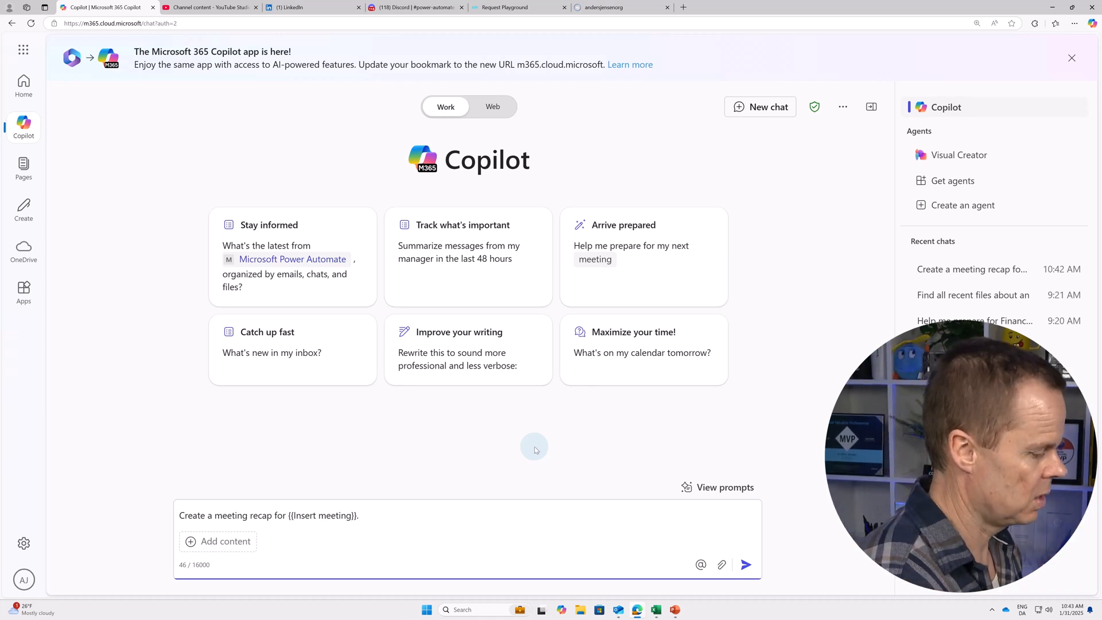
type("I hve")
key("BackSpace")
key("BackSpace")
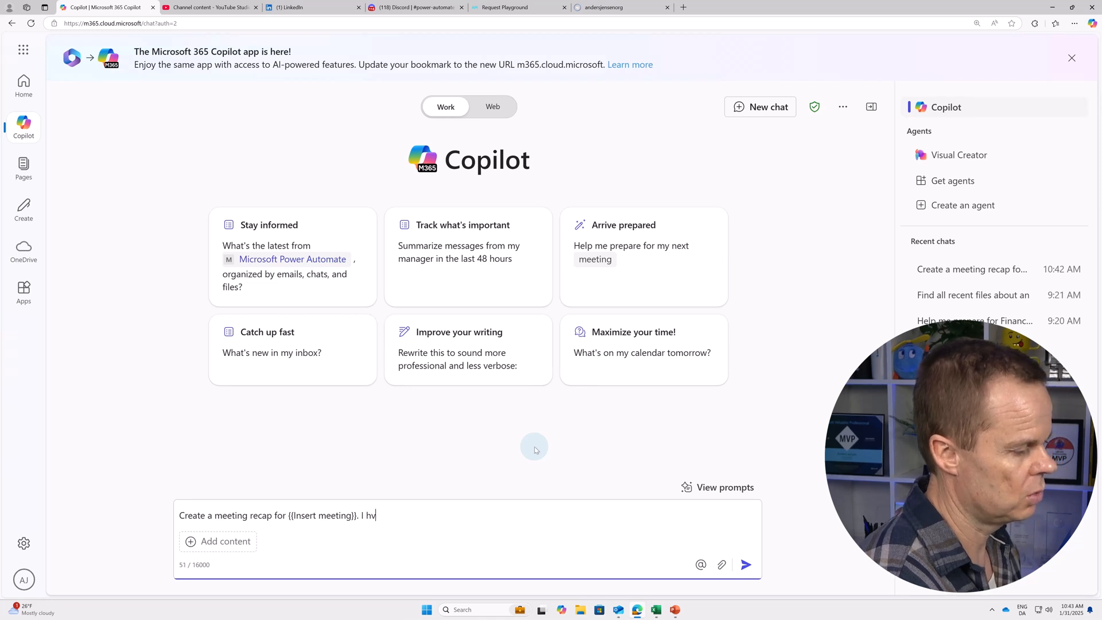
type("ave")
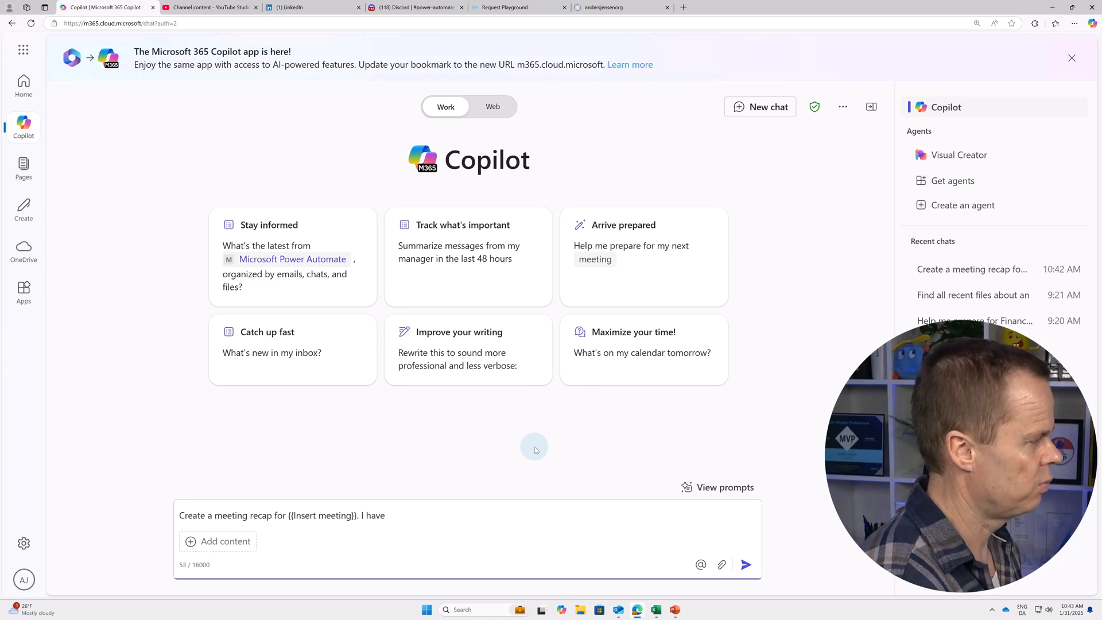
type(" provide")
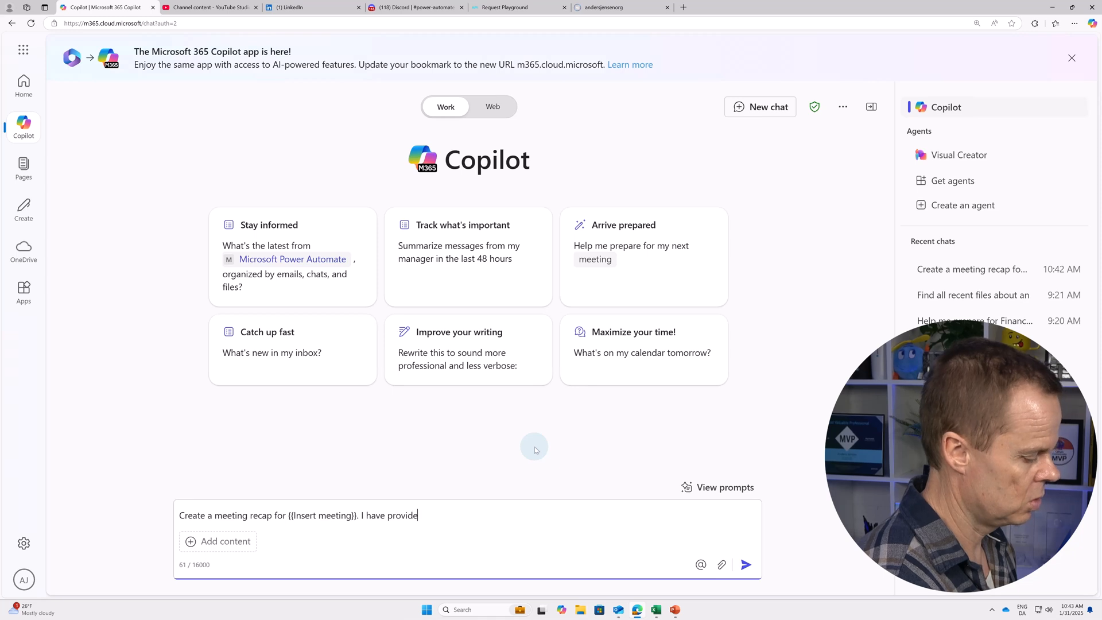
type("d your instruc")
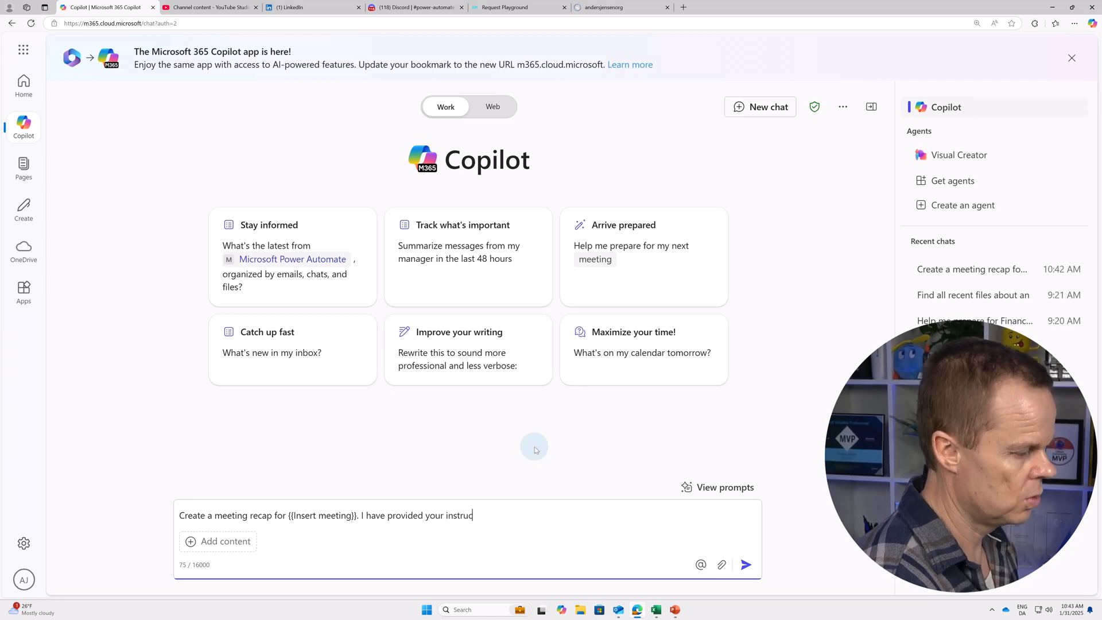
type("tions ")
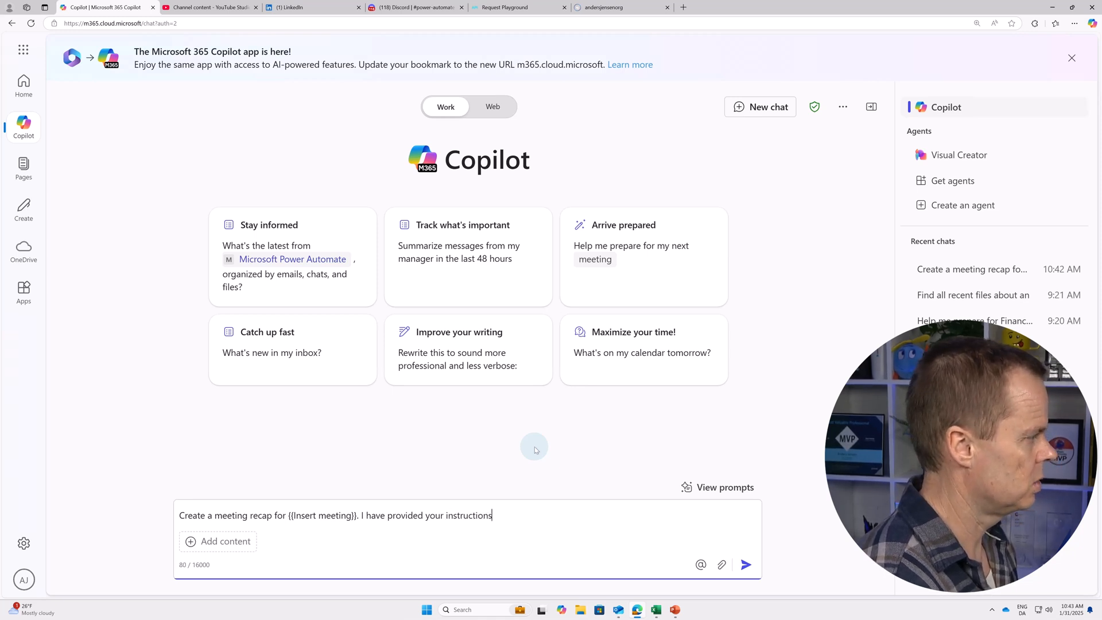
type("in the ")
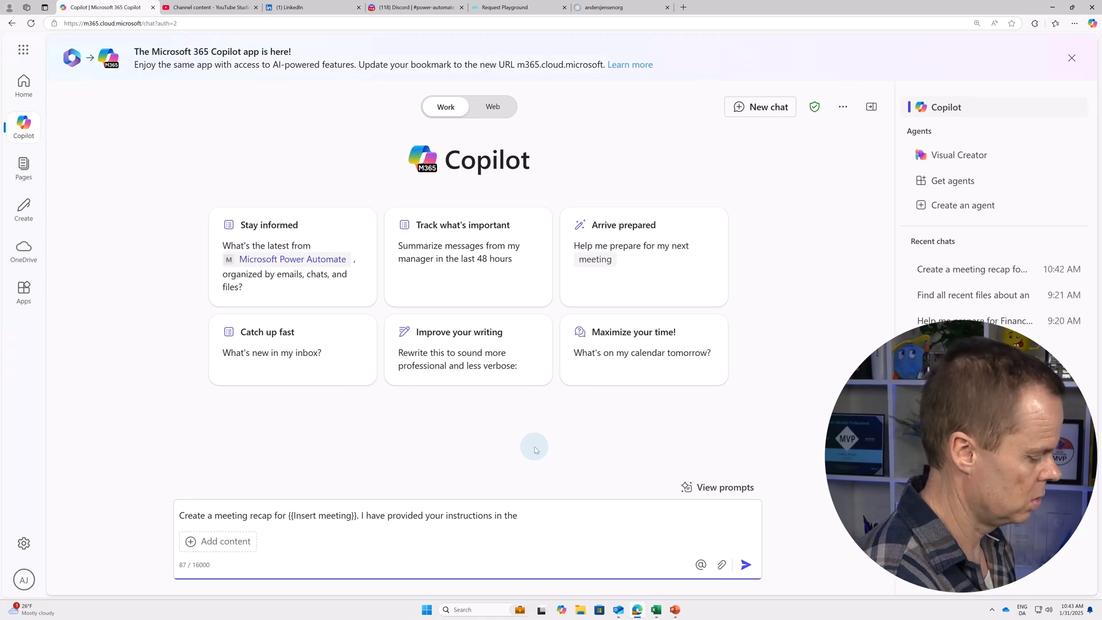
type("square br")
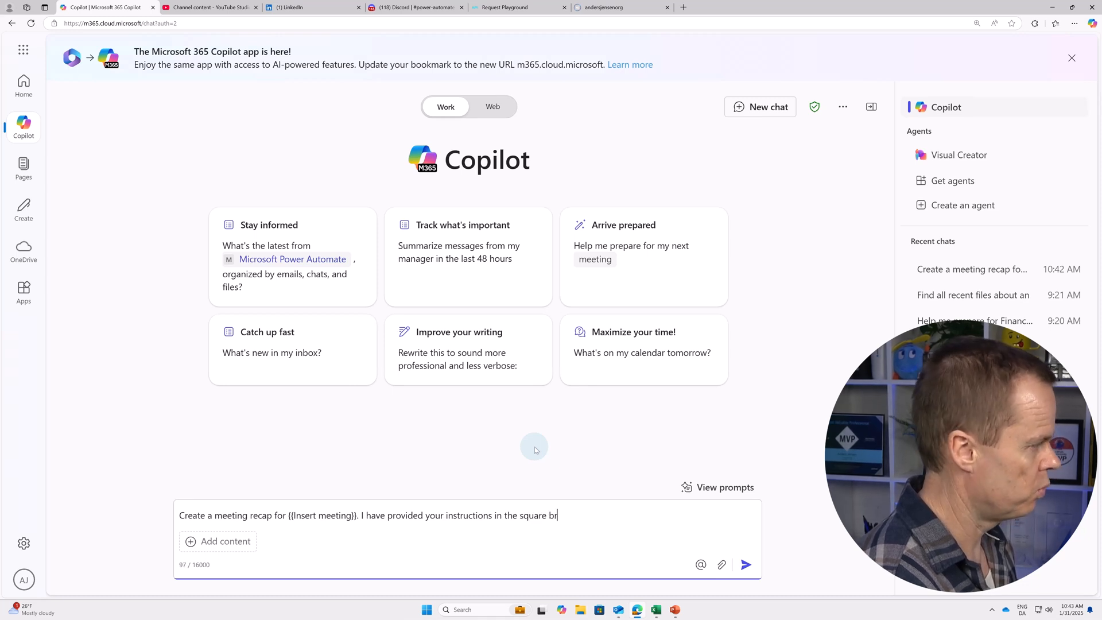
type("ackets.")
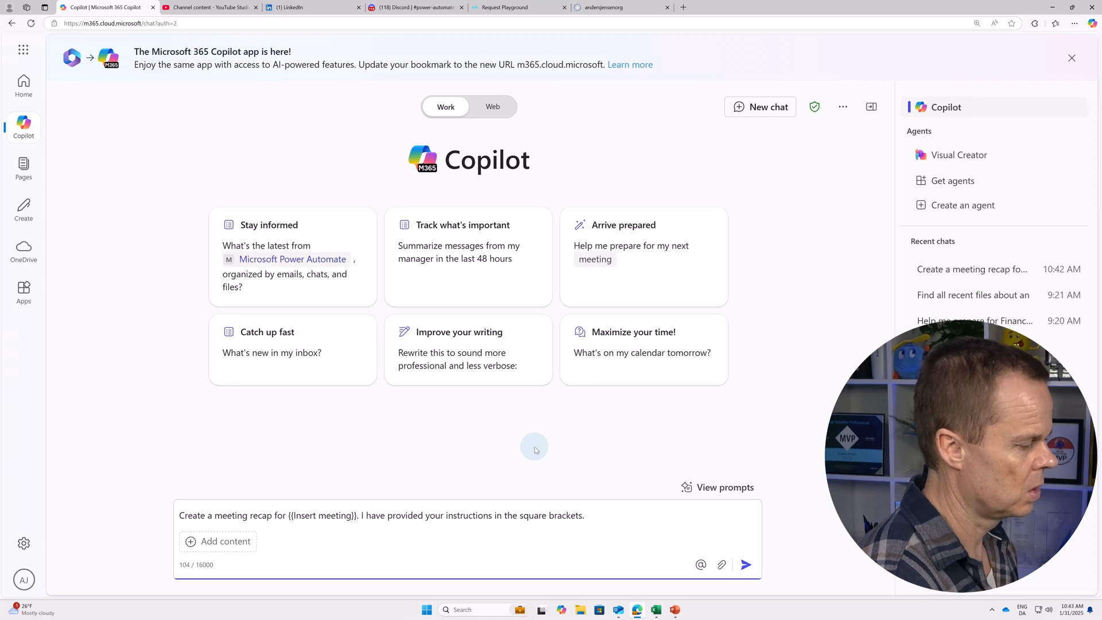
Add lines 'Meeting recap: [Insert the title of the meeting]', Date (dd.MM.yyyy) and Time (HH:mm).
key("shift+Return")
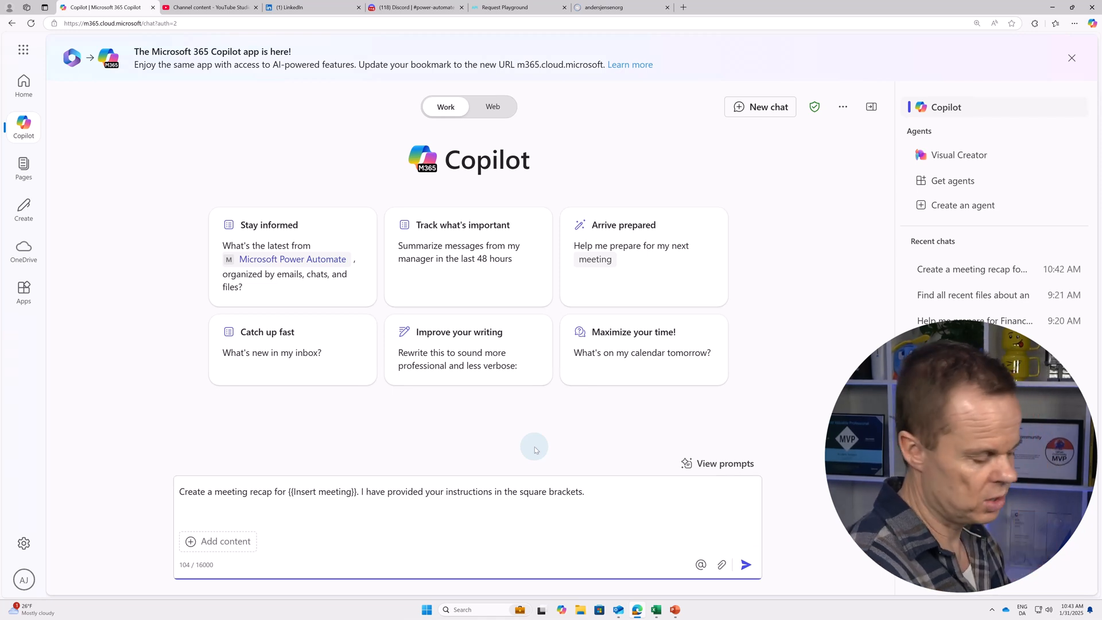
type("Meeting")
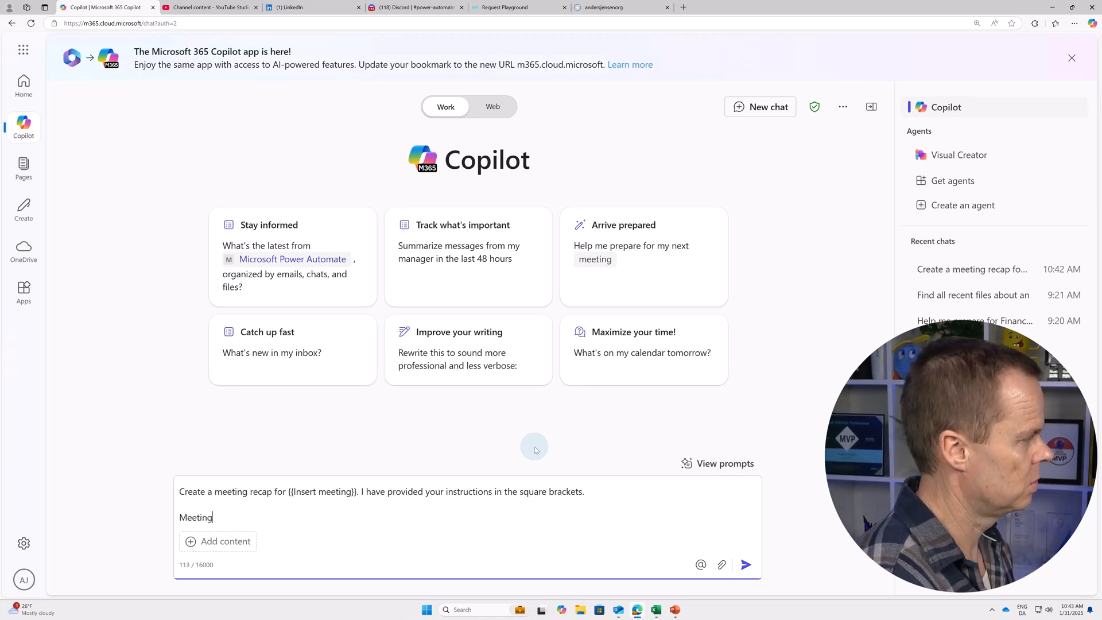
type(" recap")
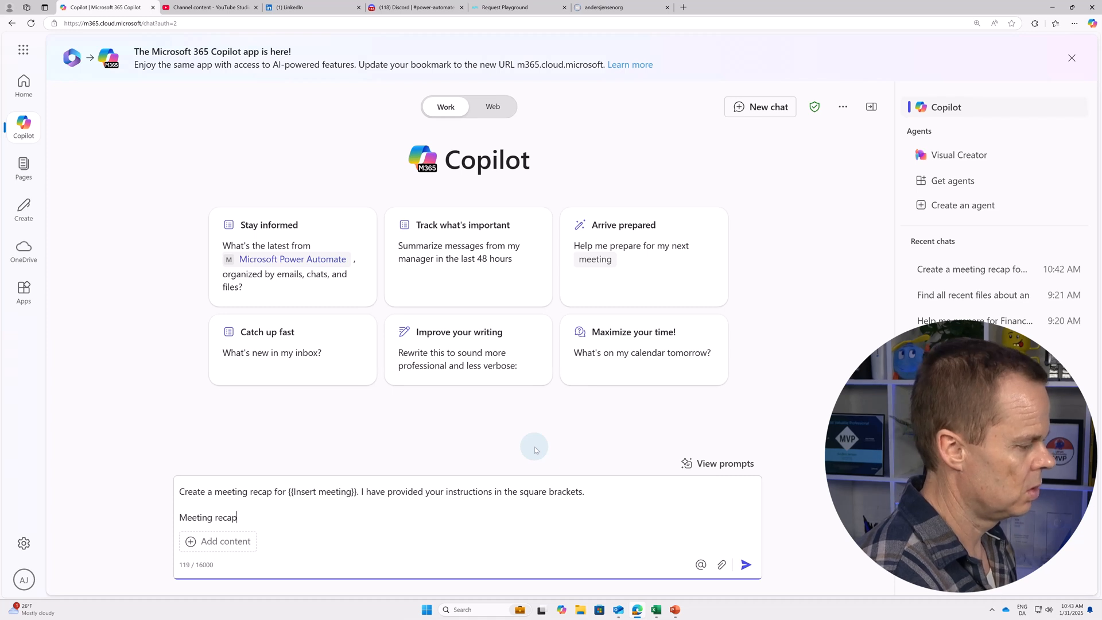
type(": [Indsert")
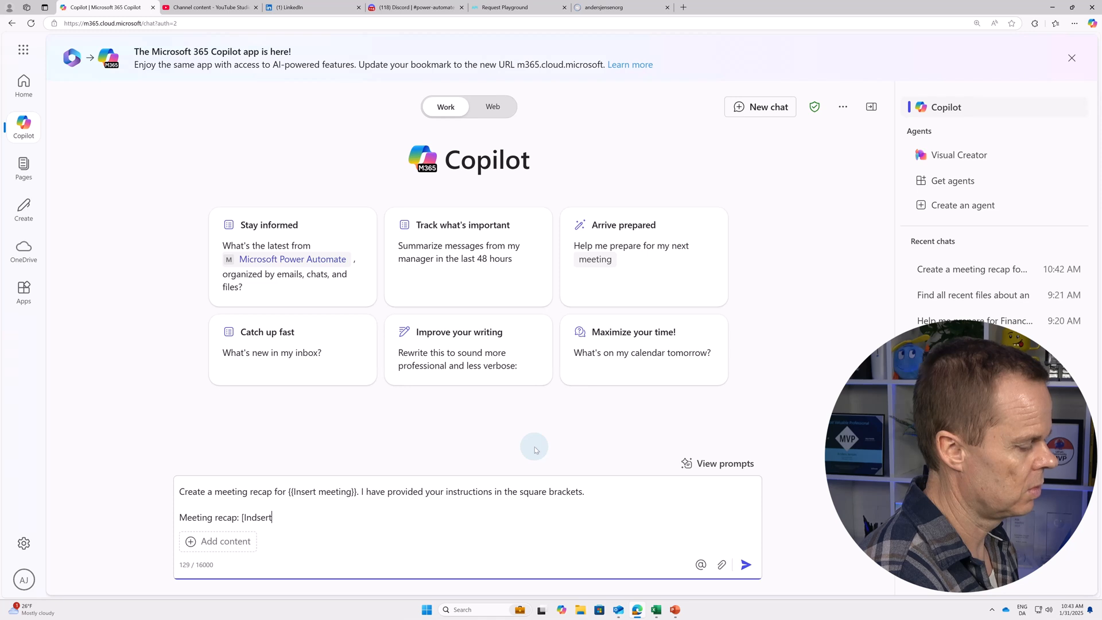
key("BackSpace")
key("BackSpace")
key("BackSpace")
key("BackSpace")
key("BackSpace")
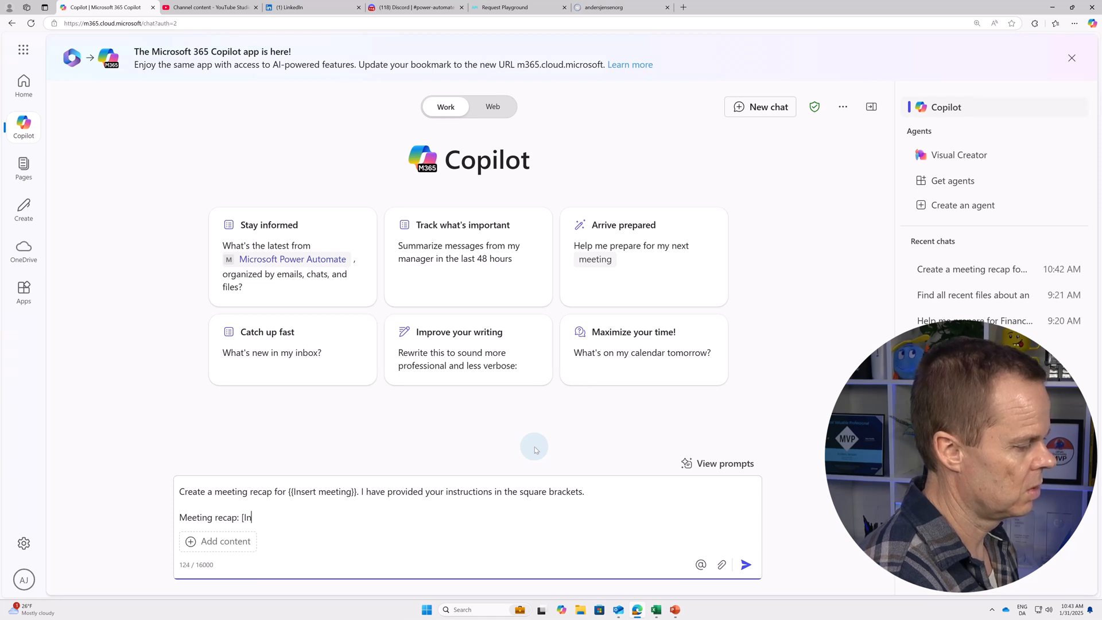
type("sert the ")
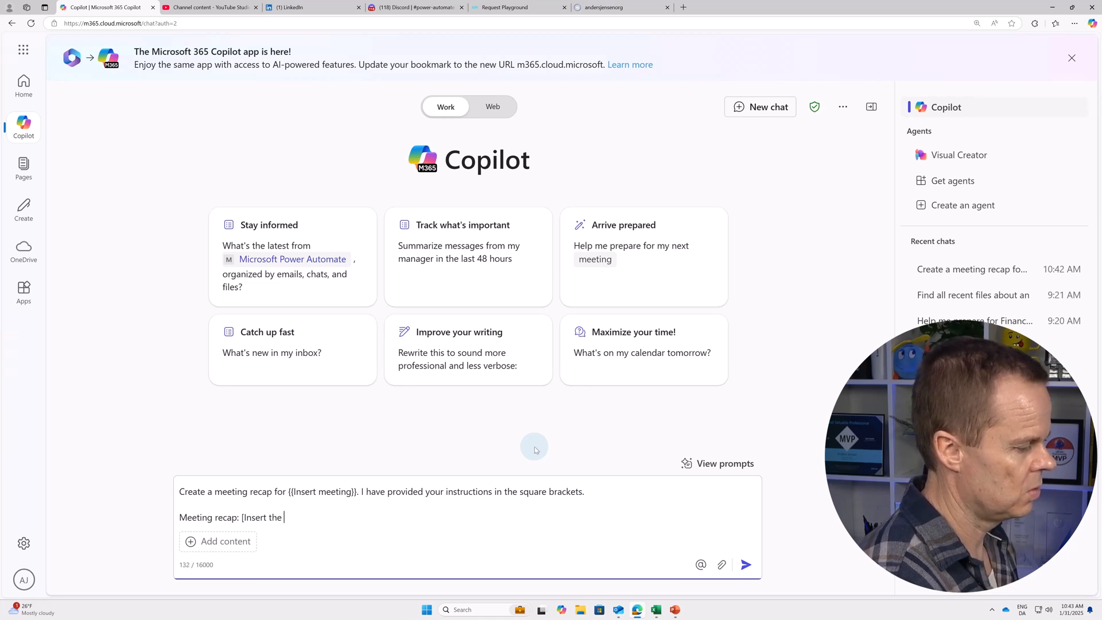
type("title of the meeting]")
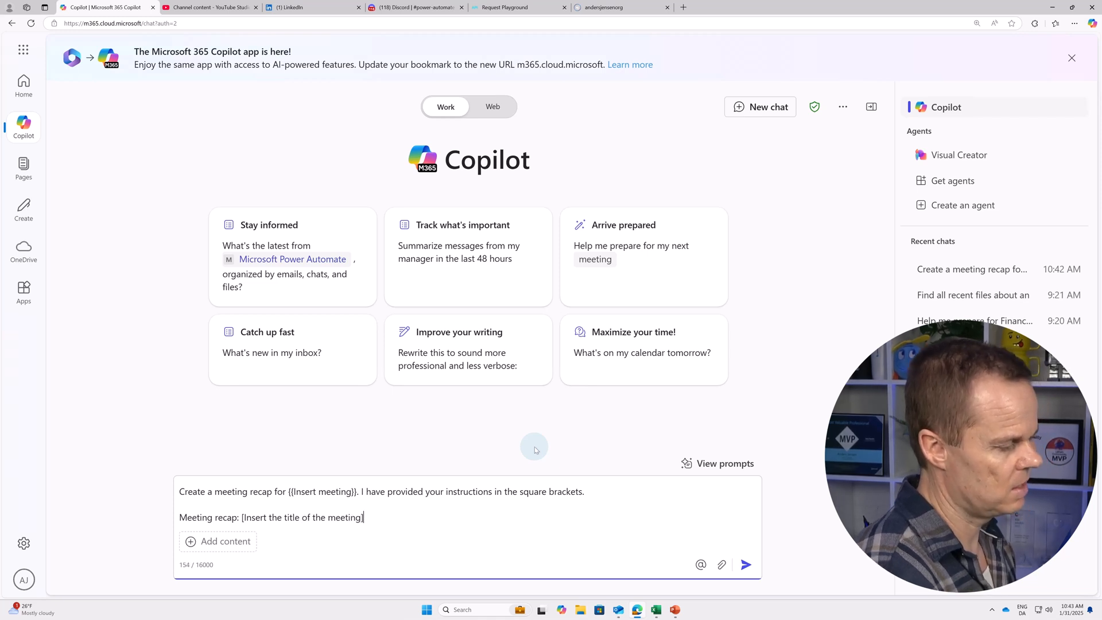
key("shift+Return")
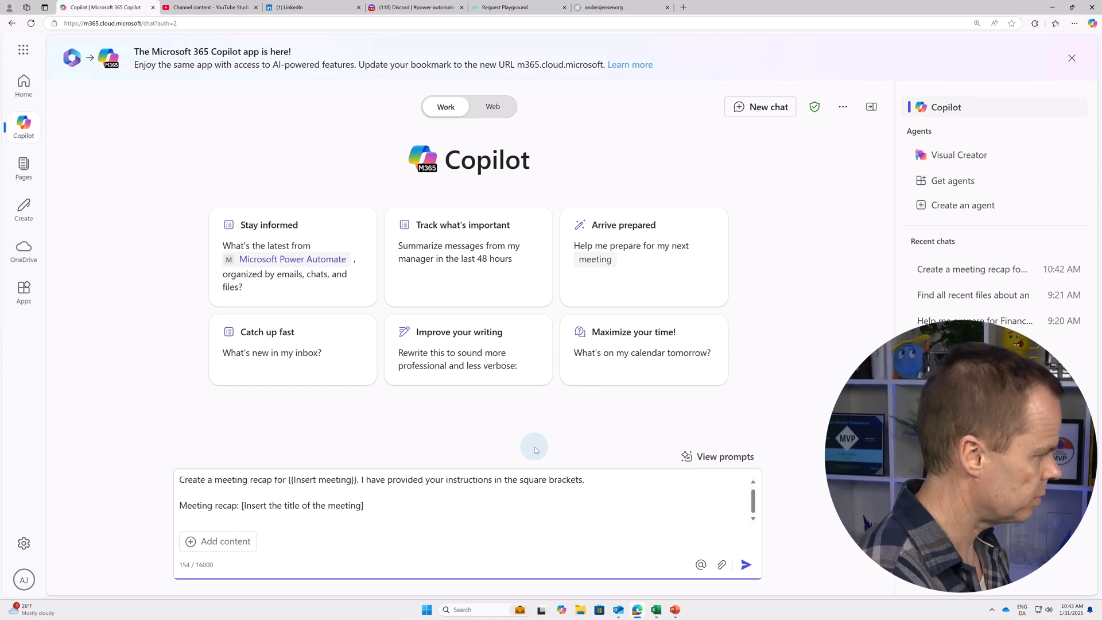
type("Date: ")
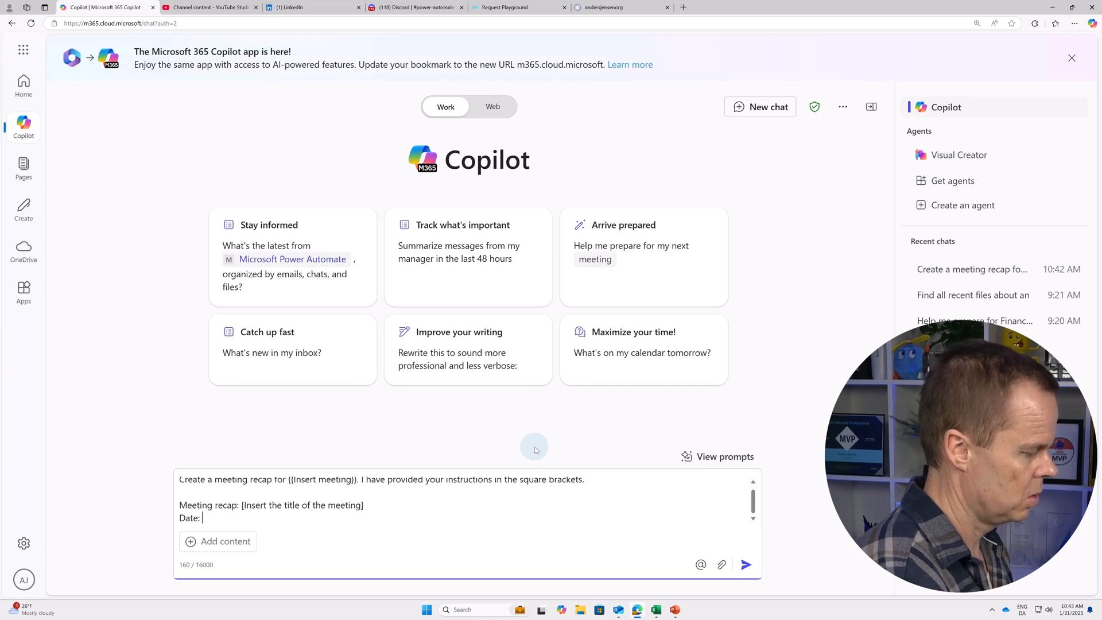
type("[Insert the date o")
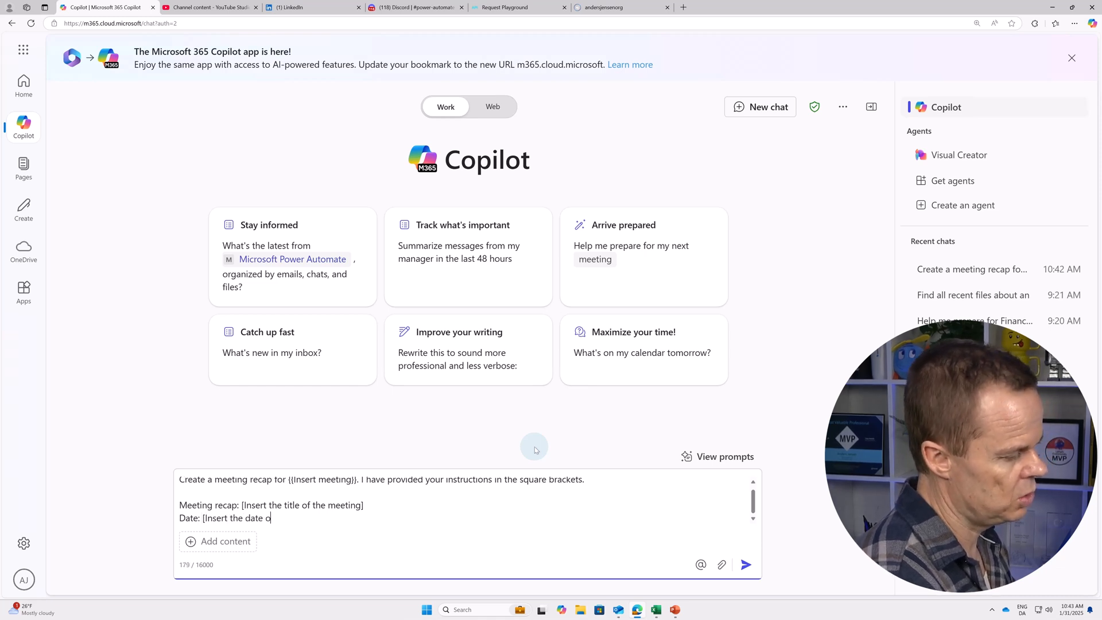
type("n the")
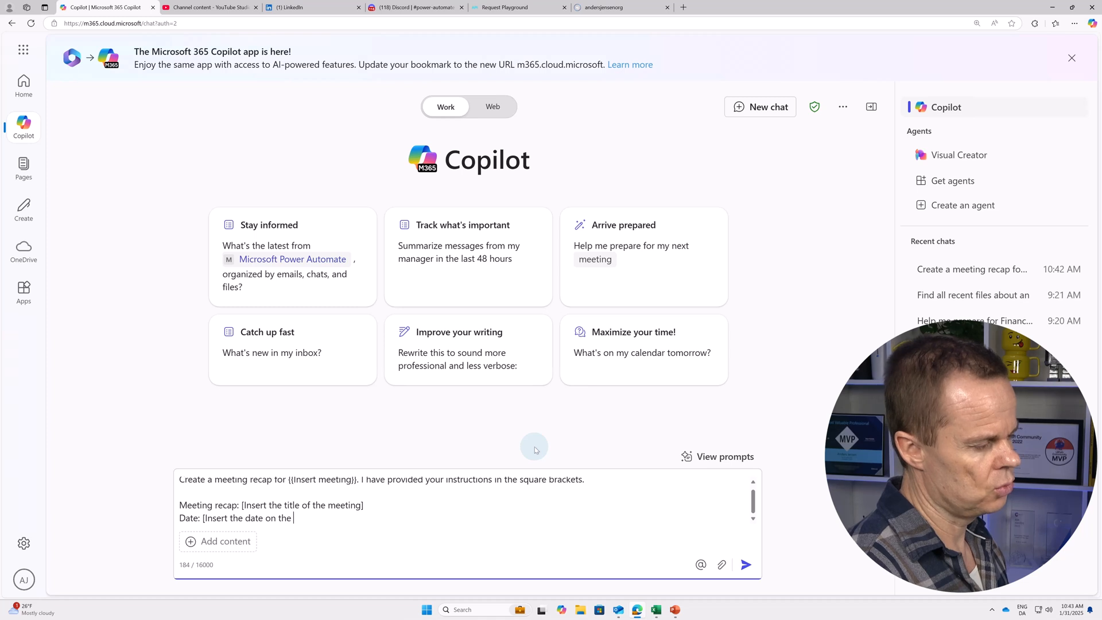
type(" d")
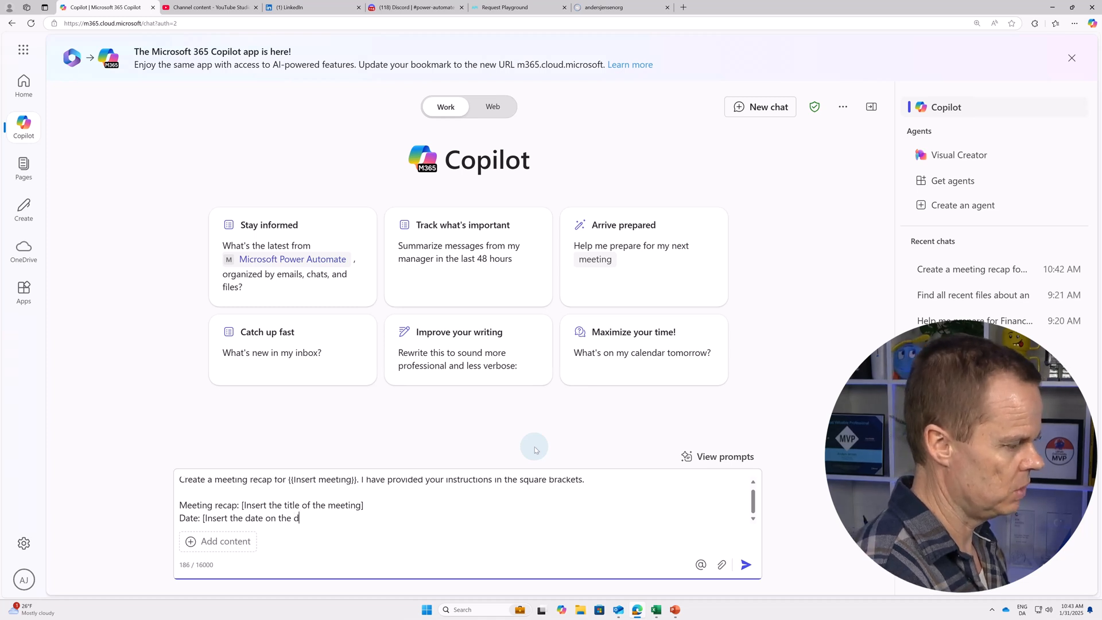
type("d.")
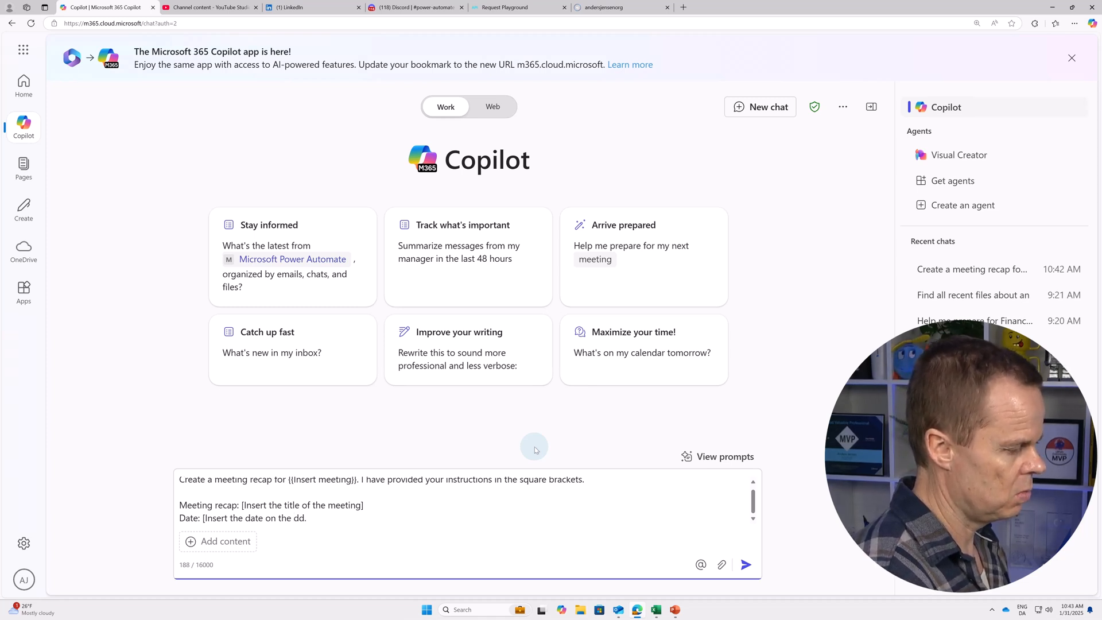
type("MM.yyyy")
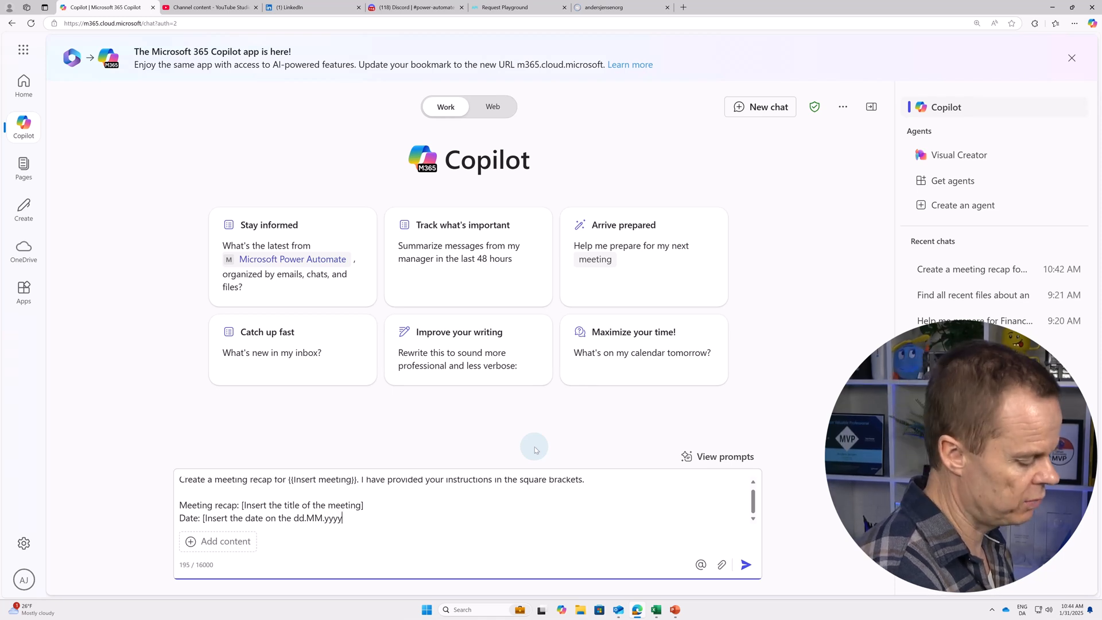
type("]")
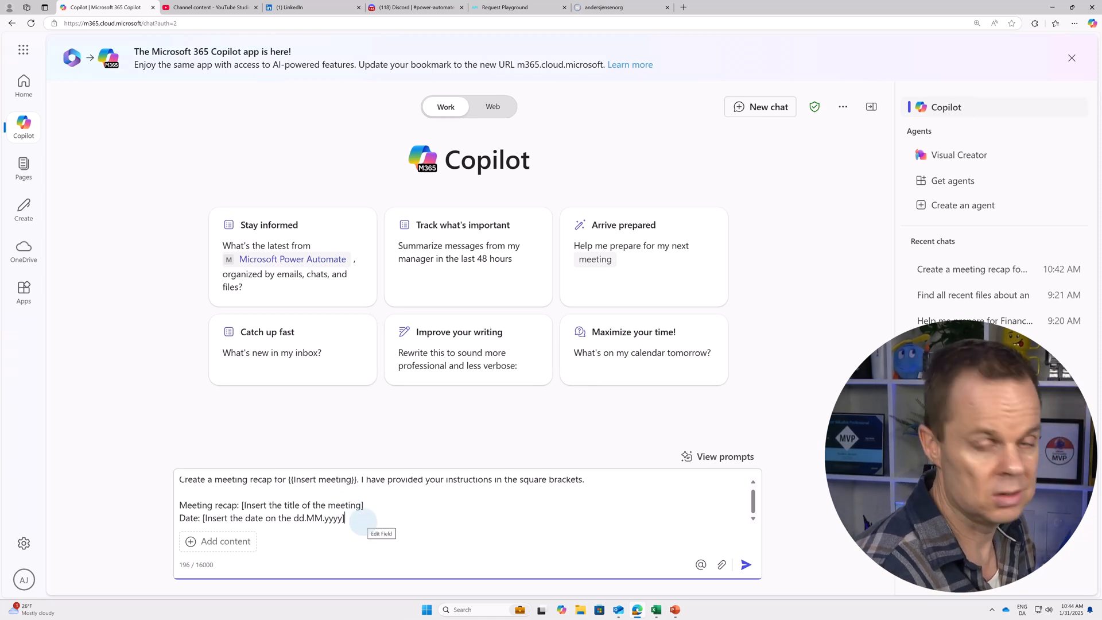
key("shift+Return")
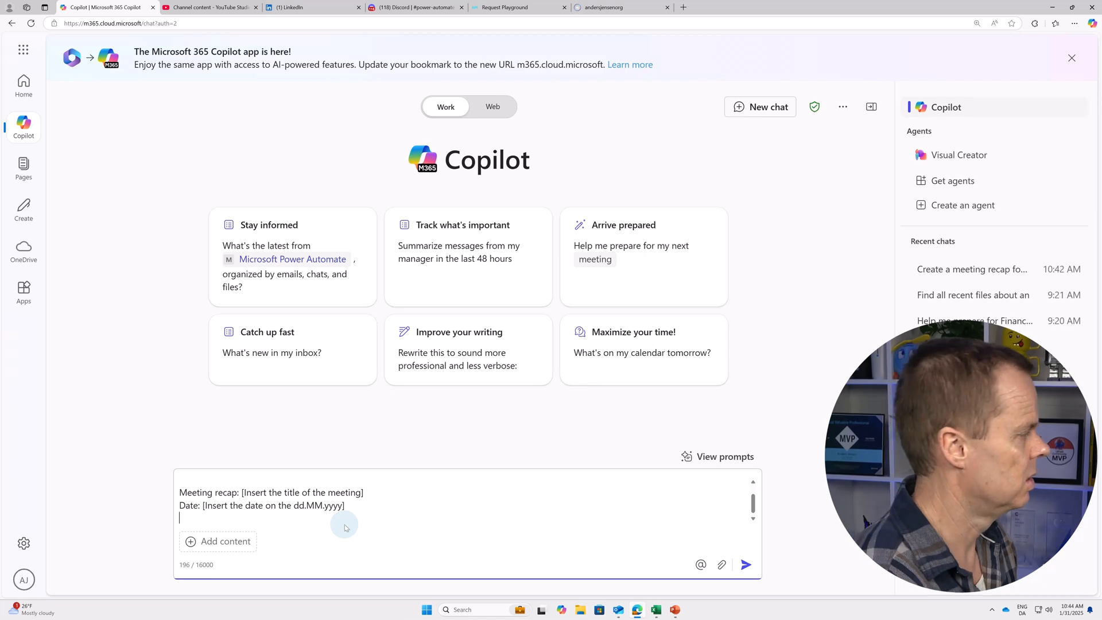
type("ime: ")
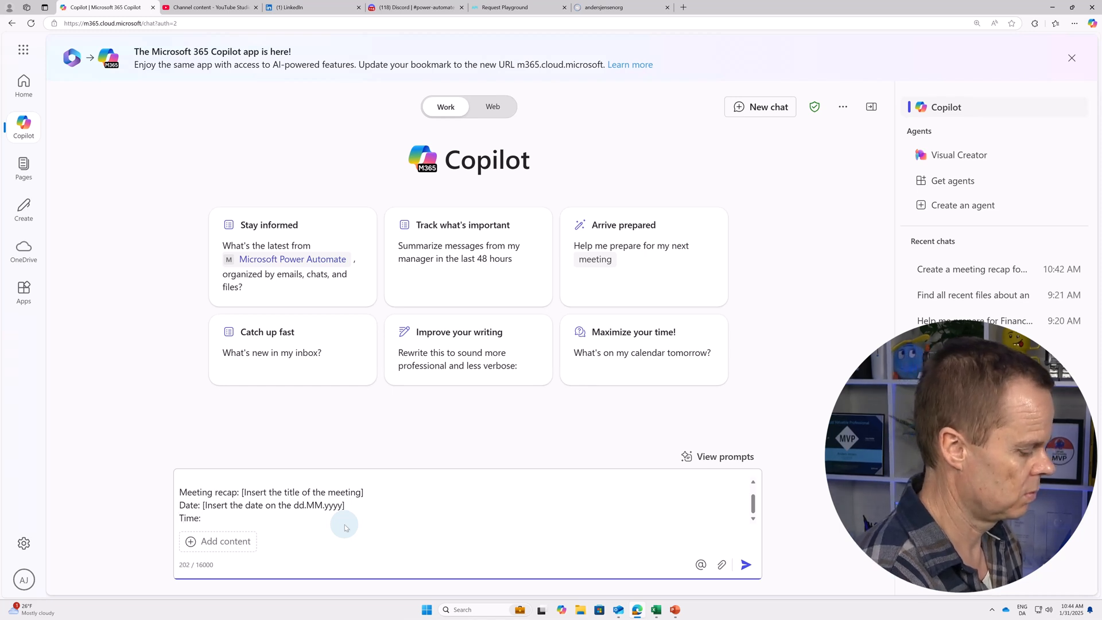
type("[Inser")
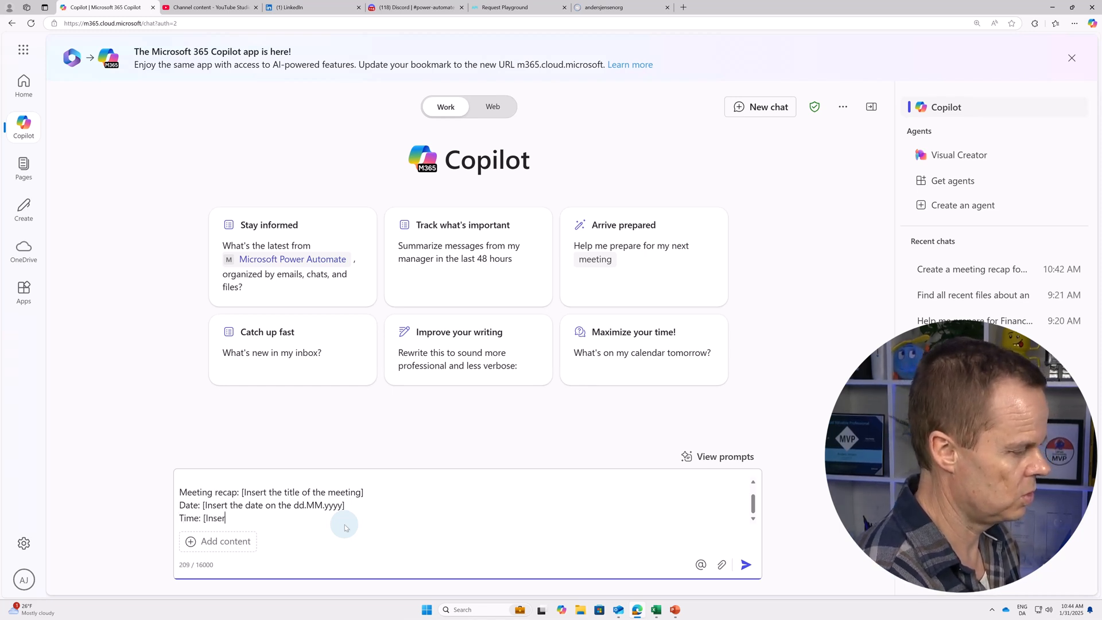
type("t the time of the meetin")
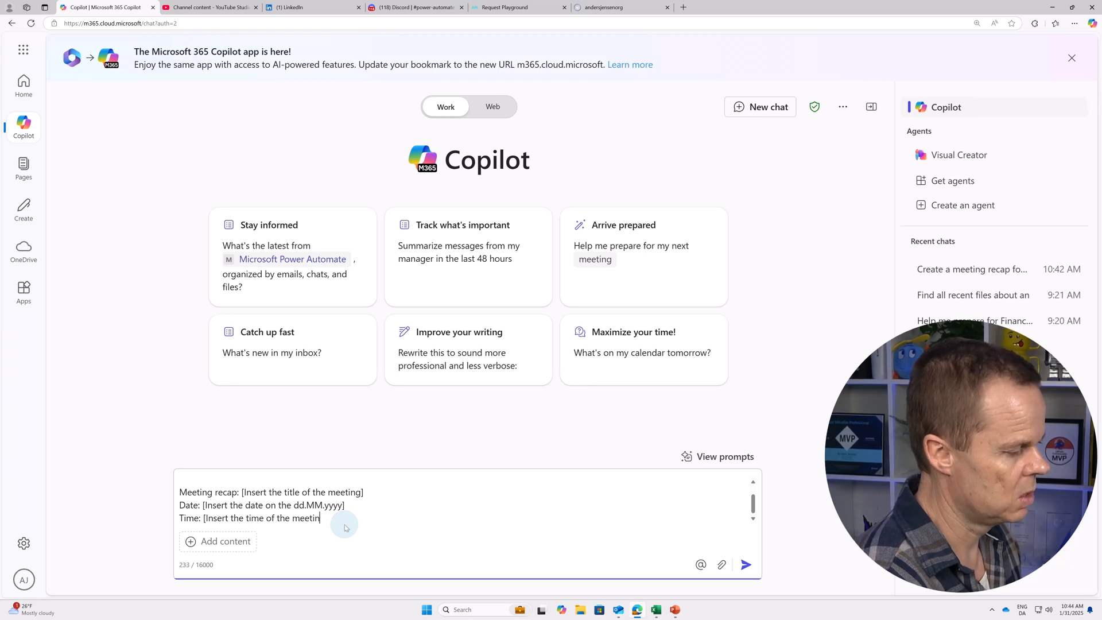
type("g on the form")
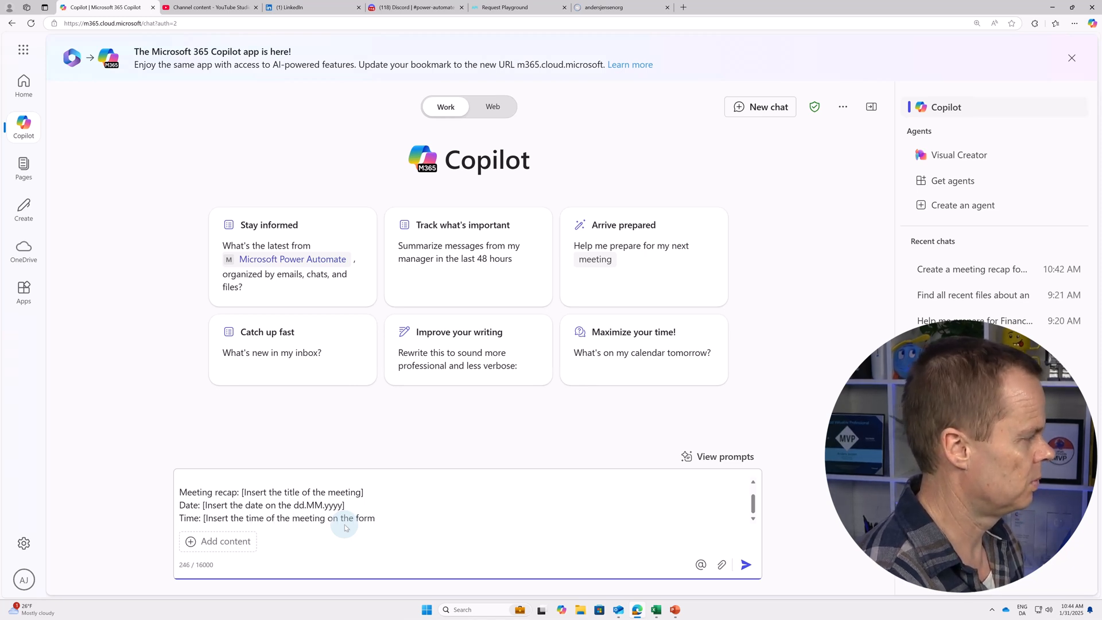
type(" HH")
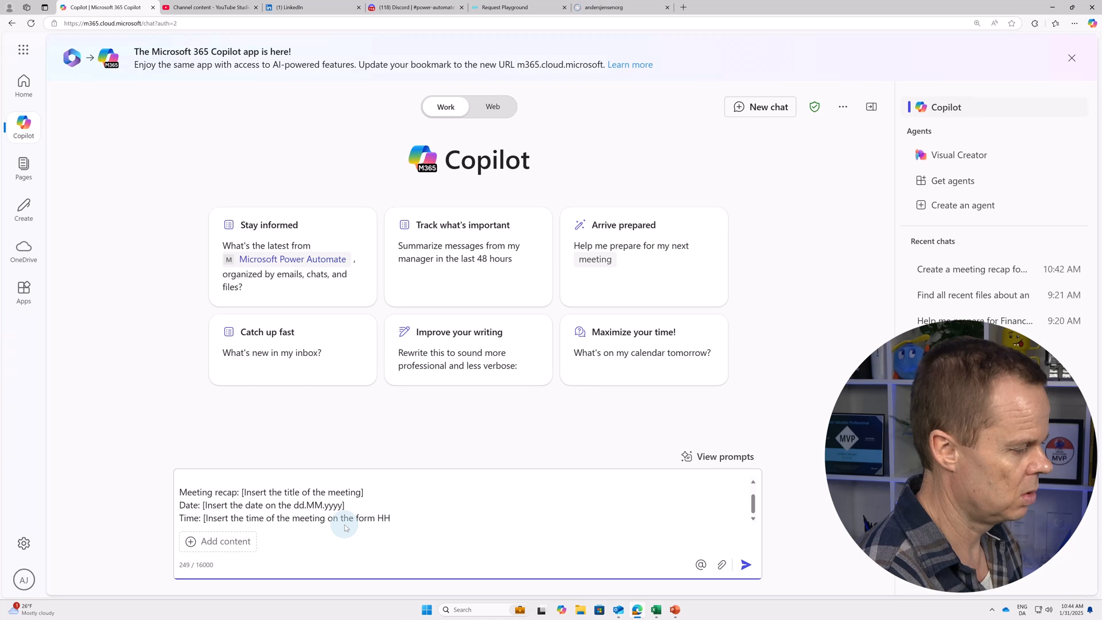
type(":mm")
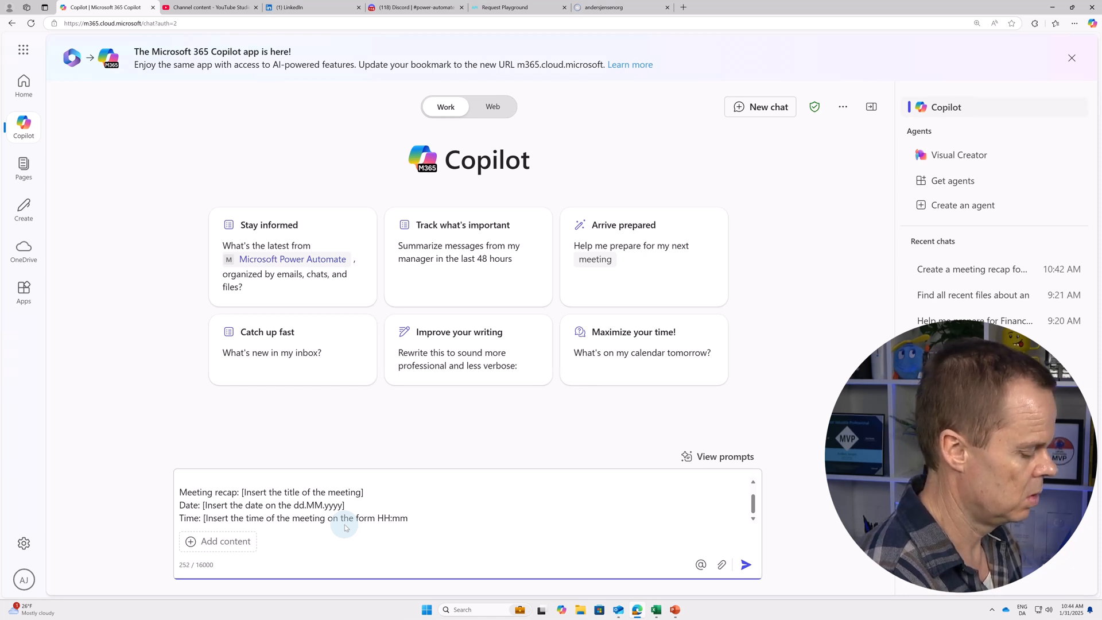
type("]")
key("Return")
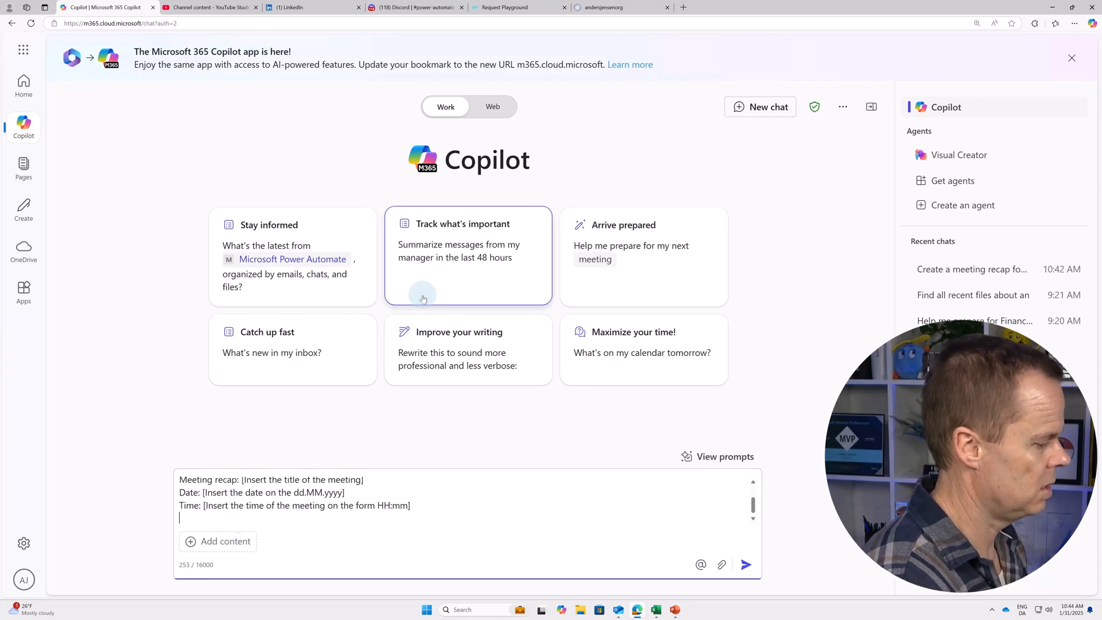
Add Organizer, Attendees and Recap lines, each with a bracketed instruction for Copilot.
type("O")
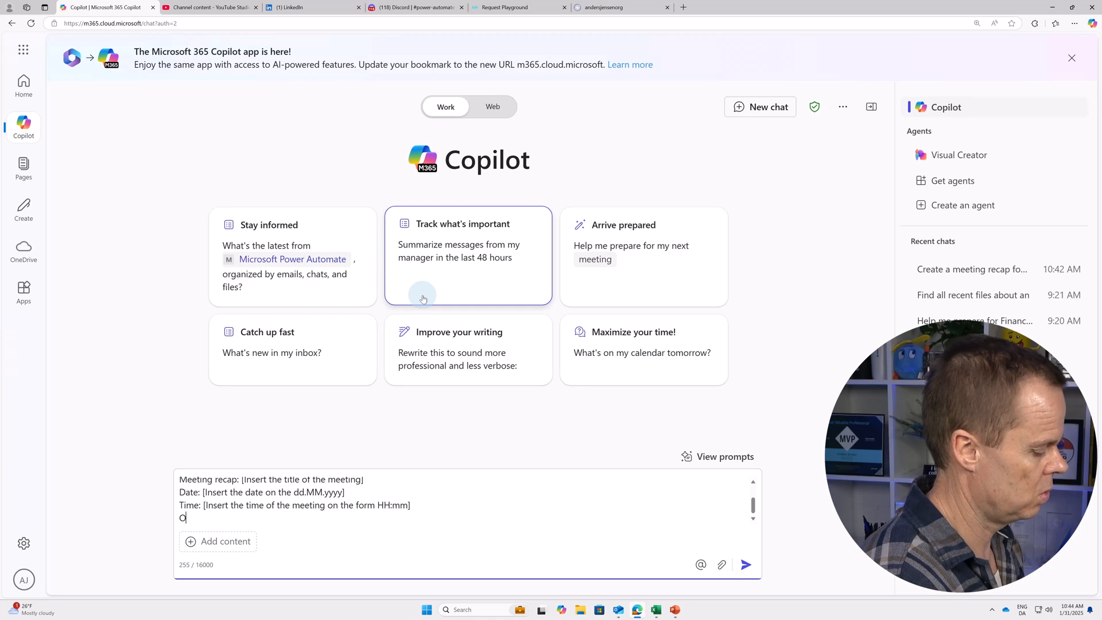
type("rga")
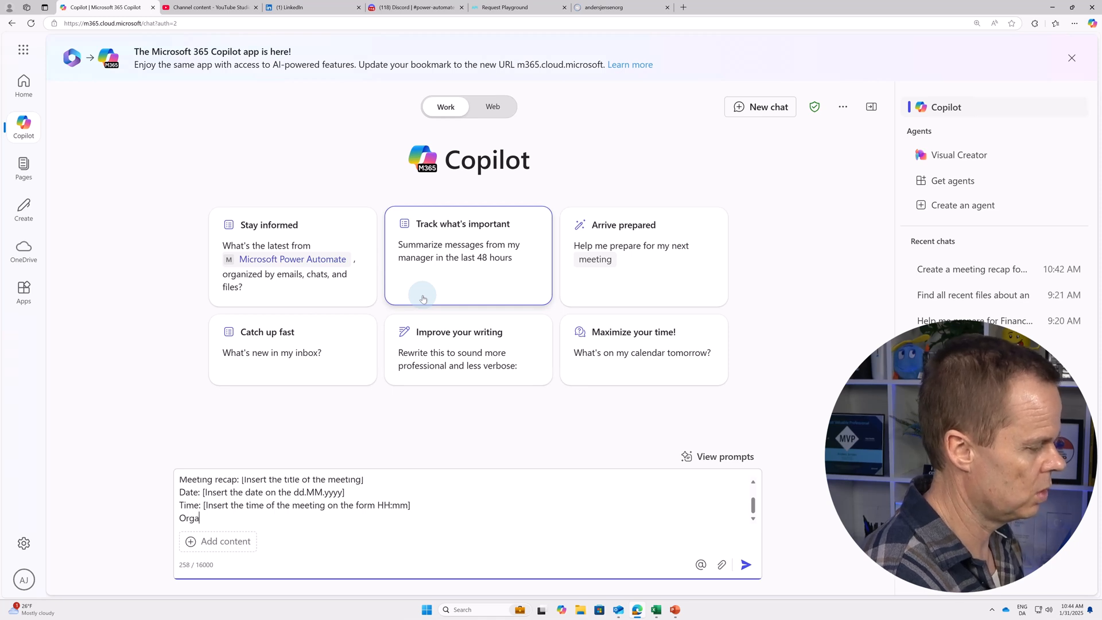
type("nizer: [Insert ")
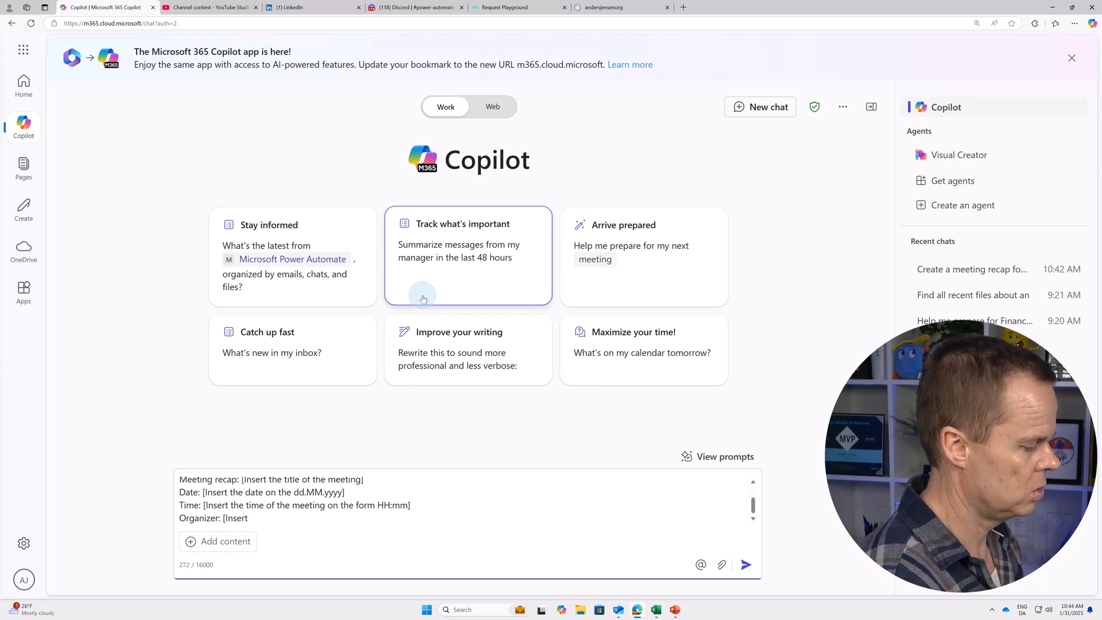
type("the meeting ")
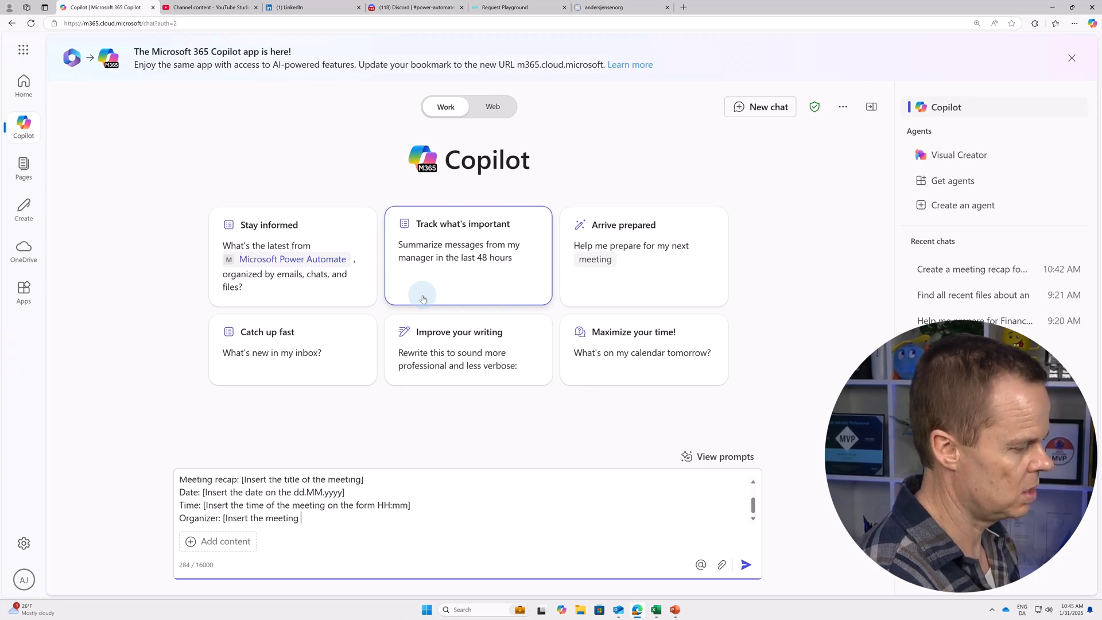
type("organizer]")
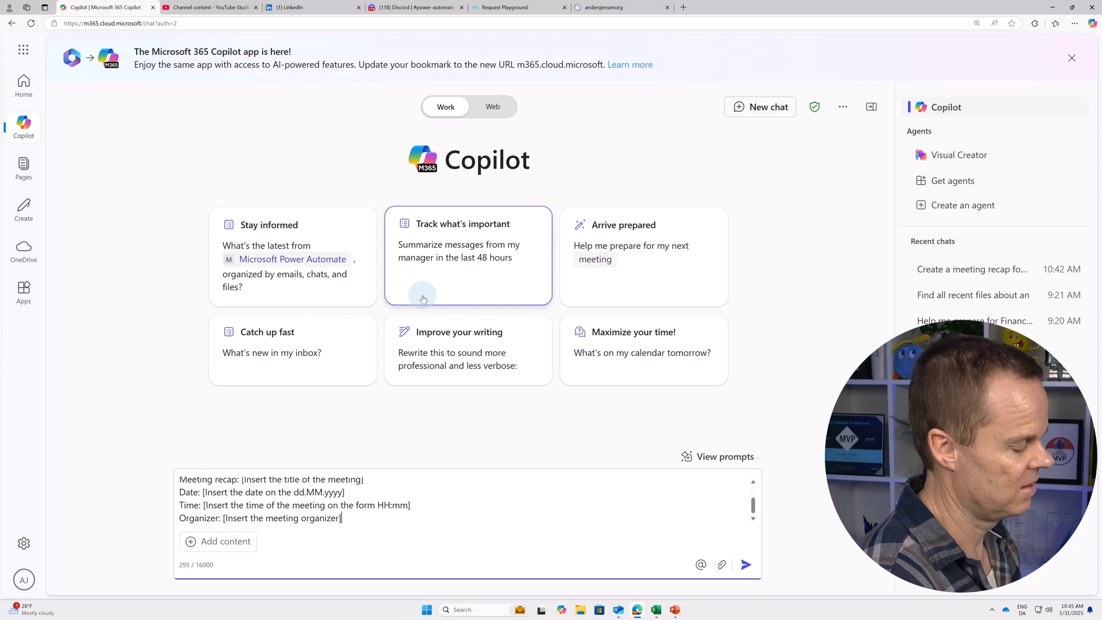
key("shift+Return")
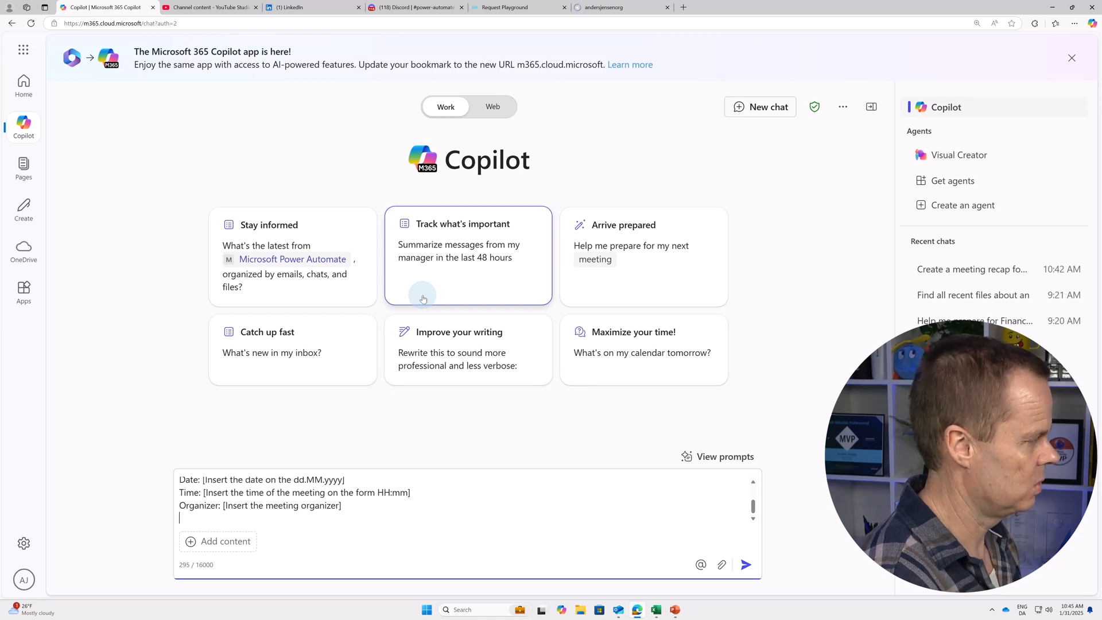
type("Attende")
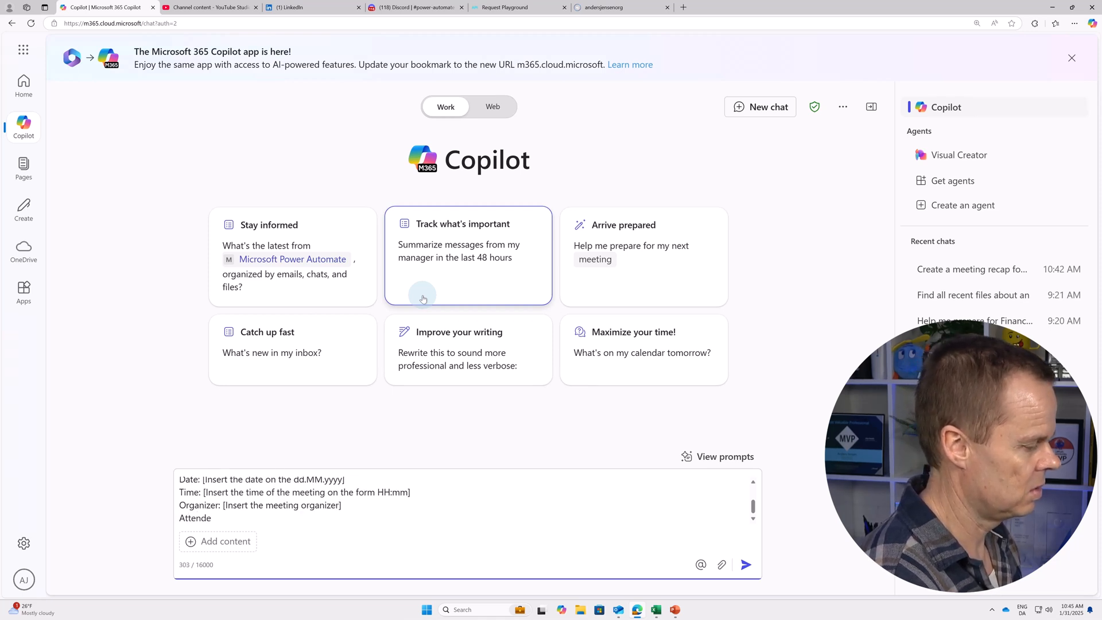
type("es")
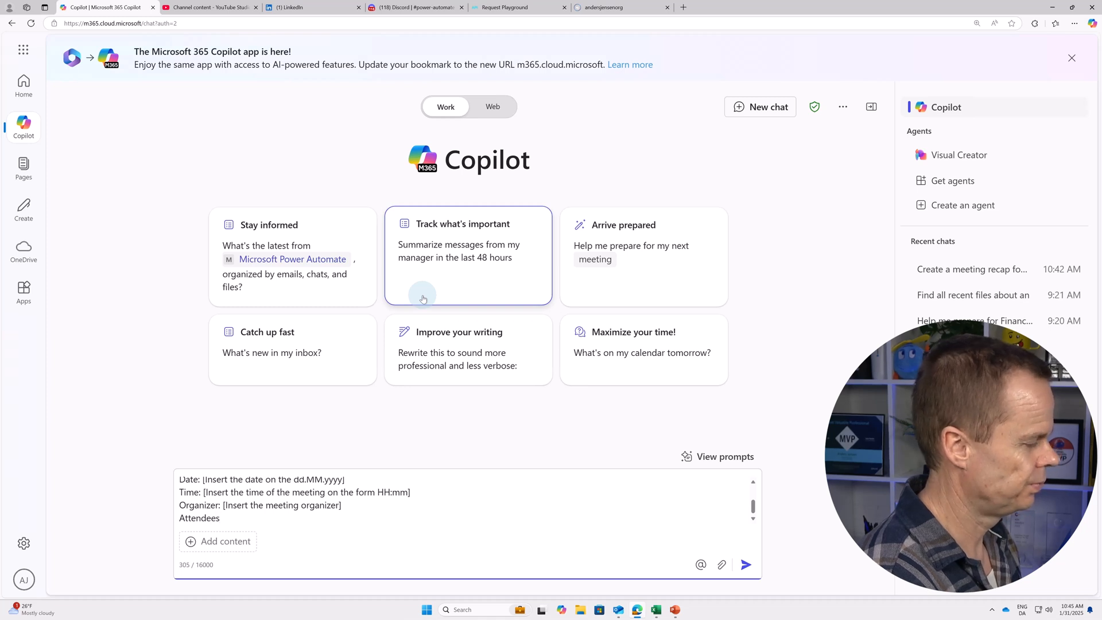
type(": [Inser the")
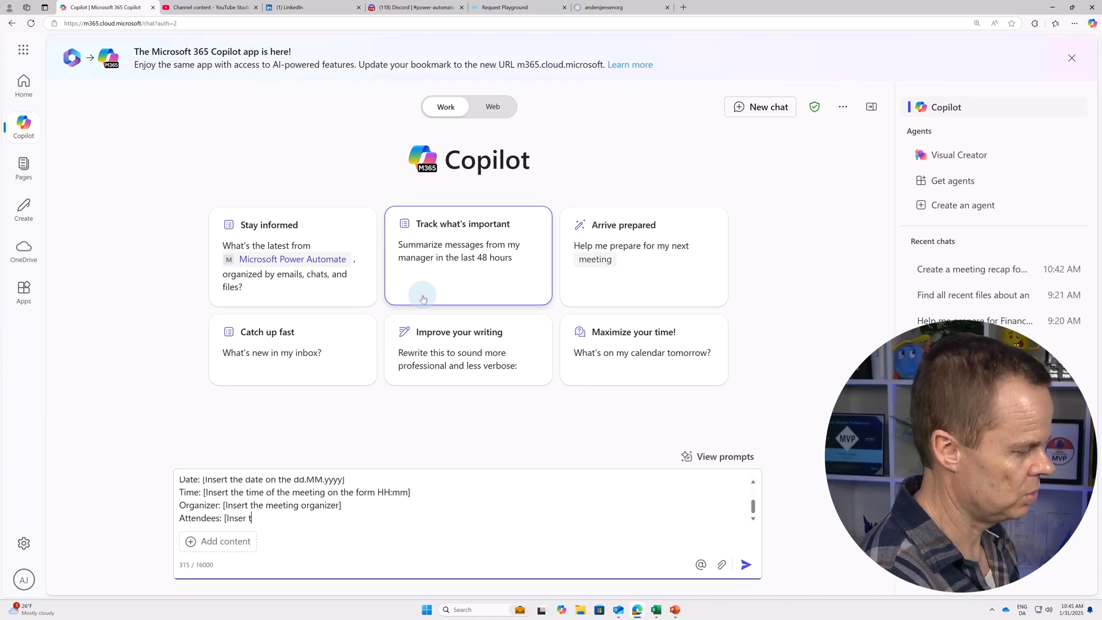
key("BackSpace")
key("BackSpace")
key("BackSpace")
key("BackSpace")
key("BackSpace")
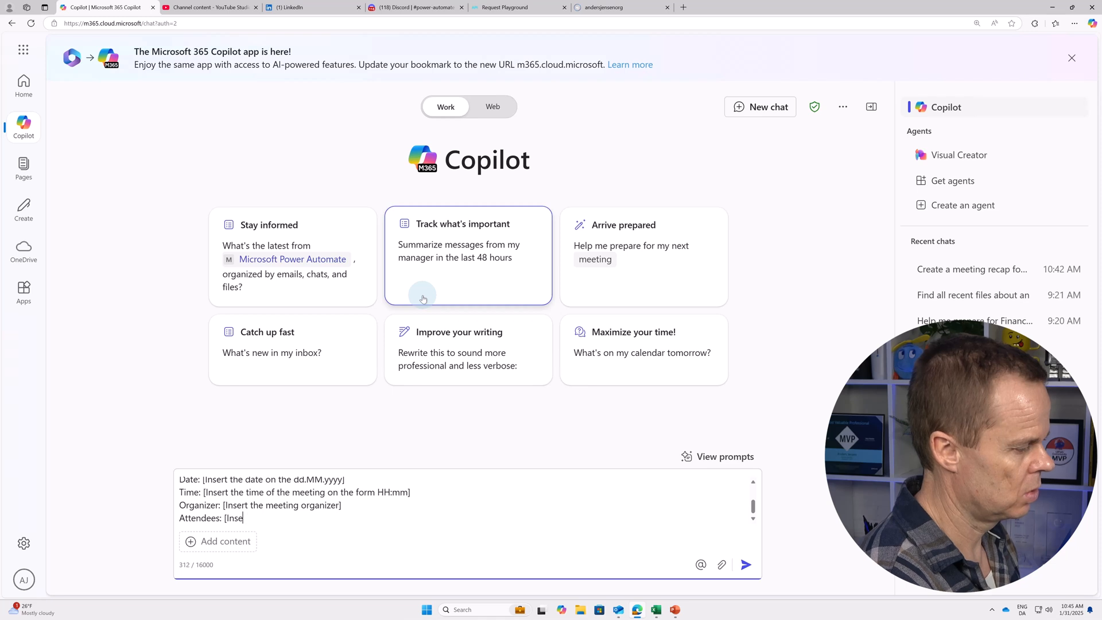
type("t")
key("BackSpace")
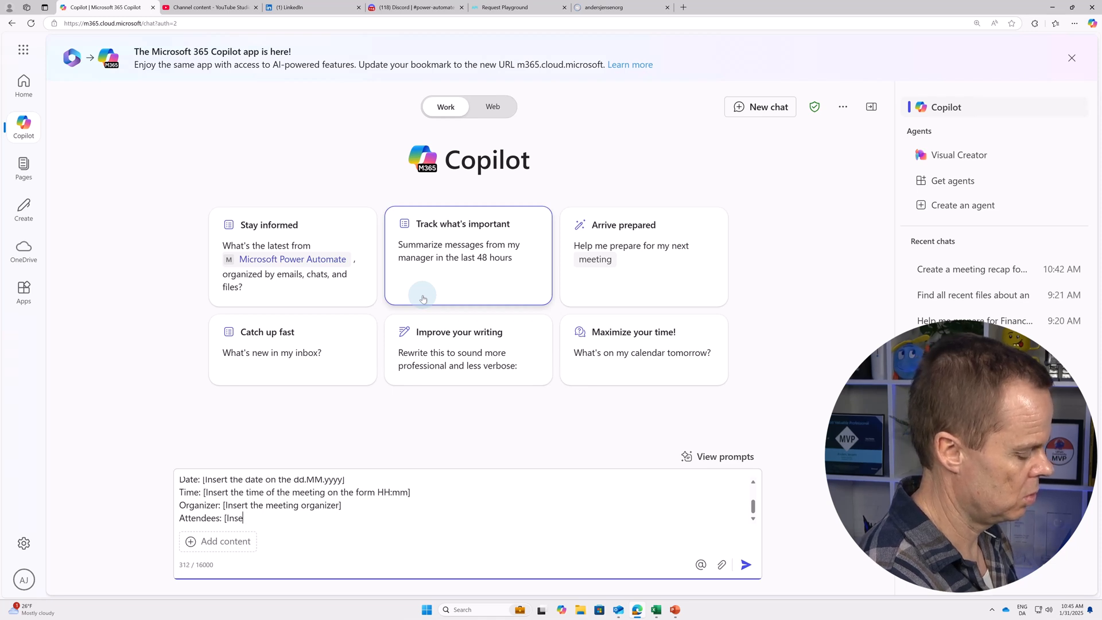
type("rt the attendees of ")
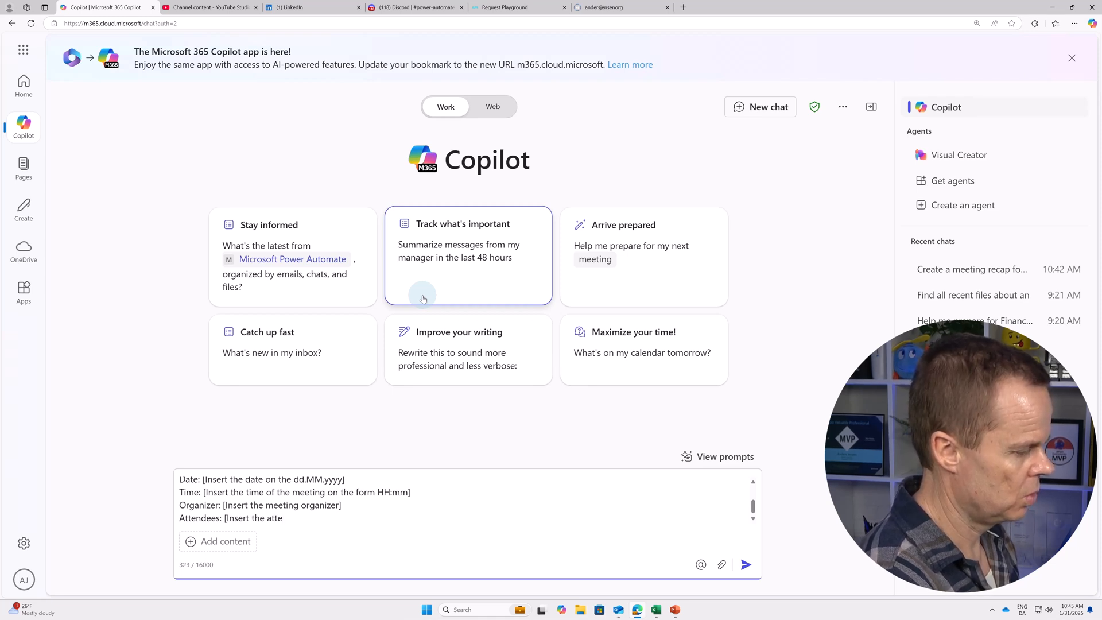
type("the meeting]")
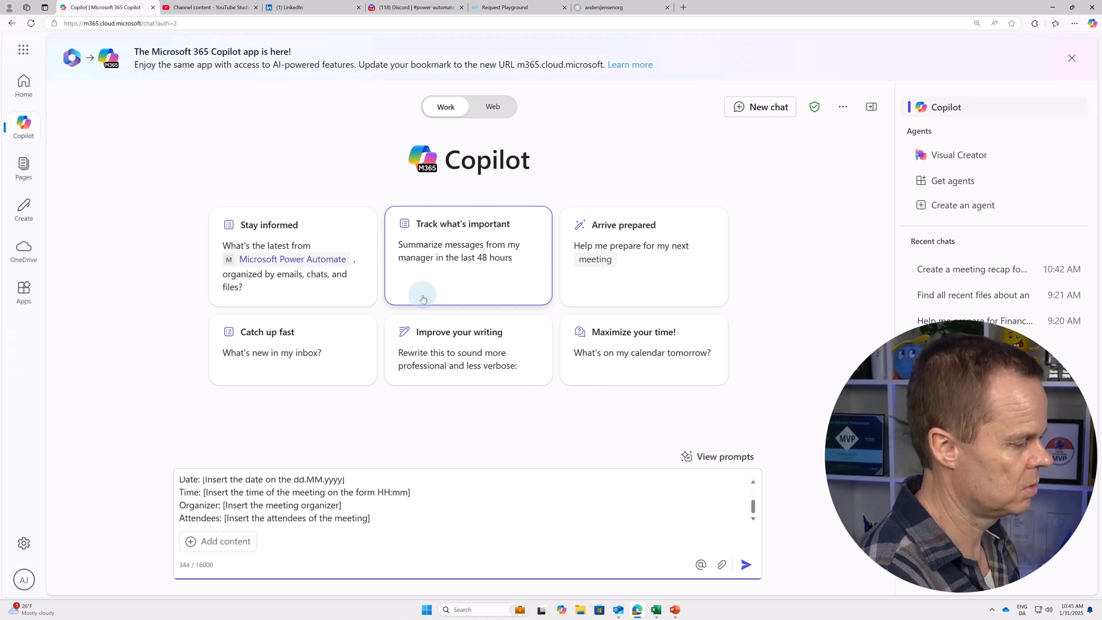
key("shift+Return")
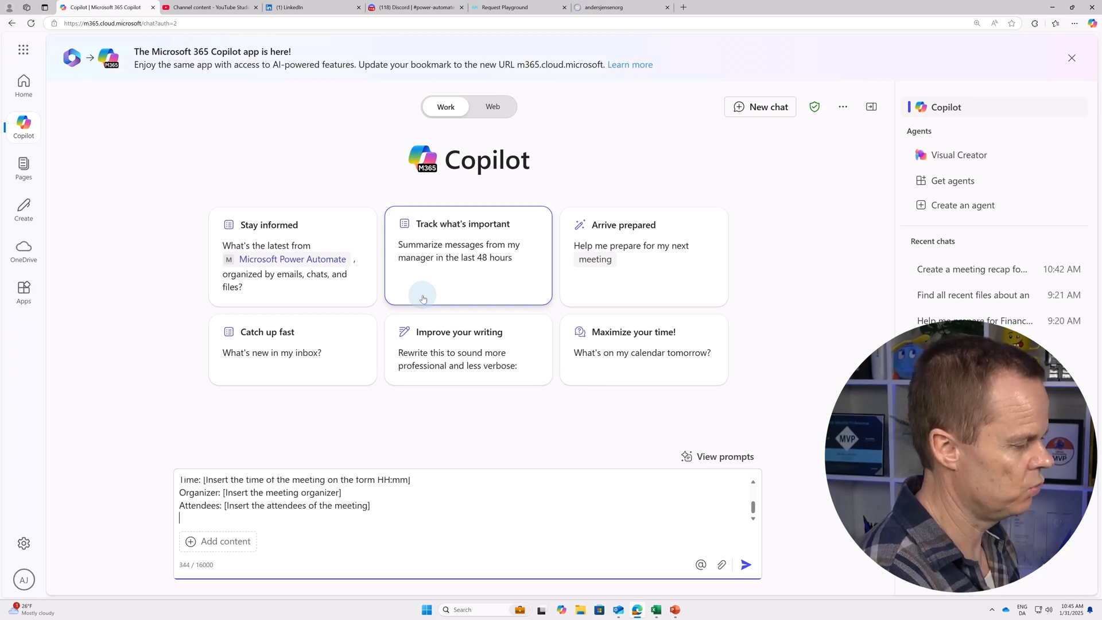
type("Recap")
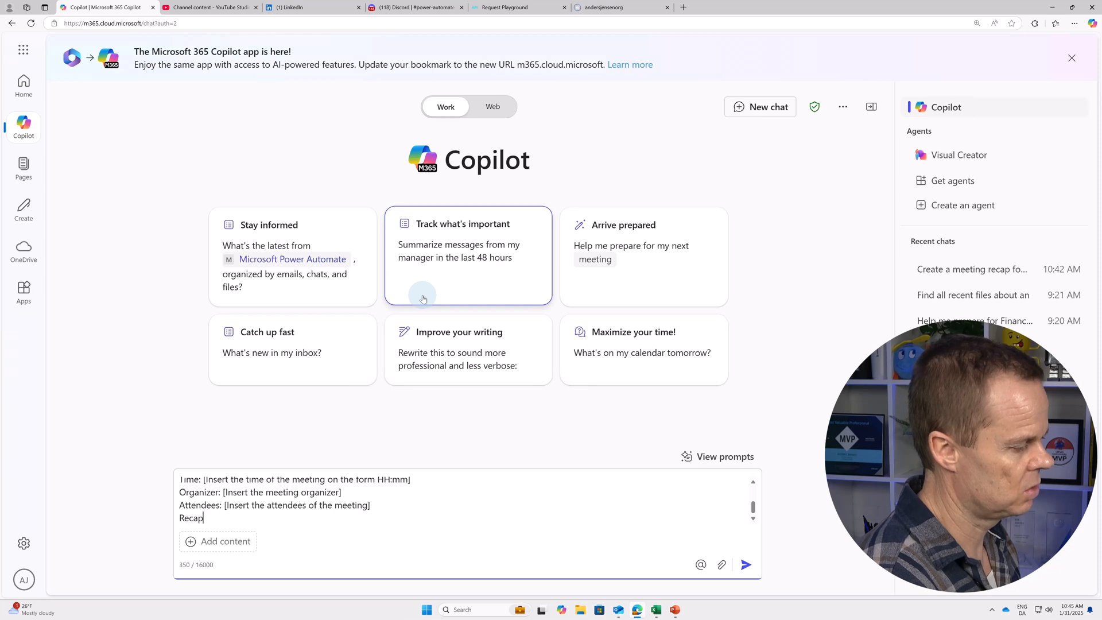
type(": ][")
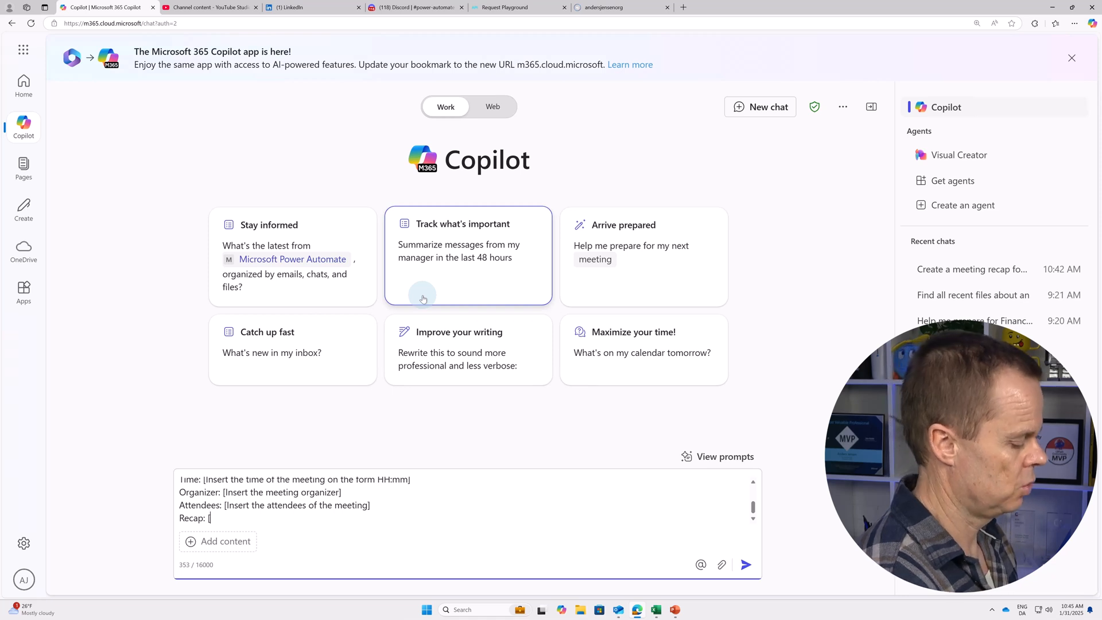
type("Create a r")
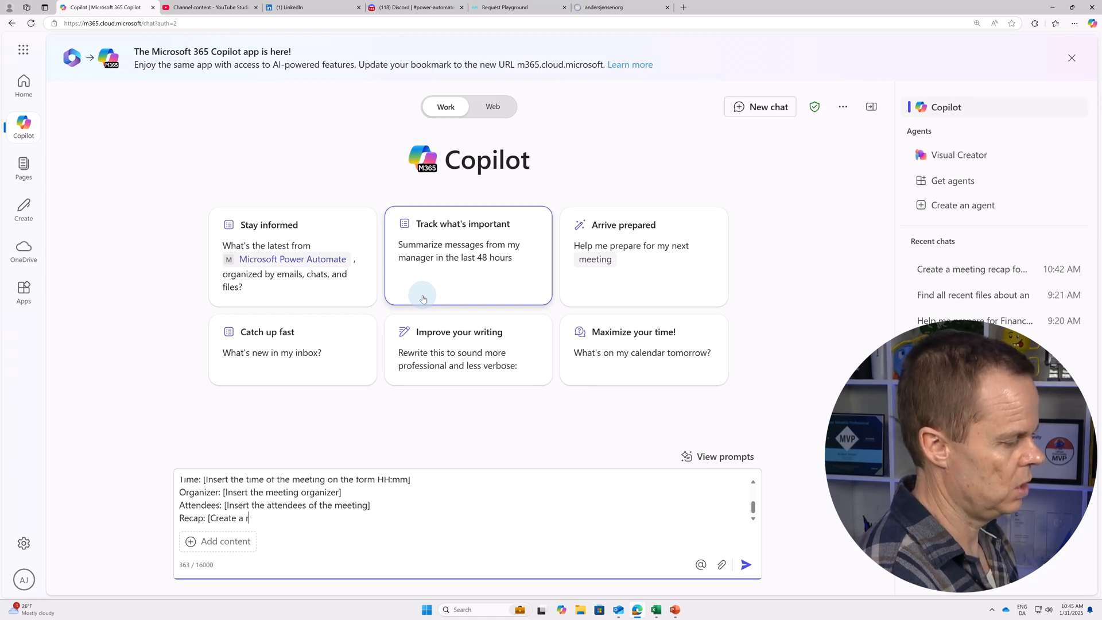
type("ecap of the meeting")
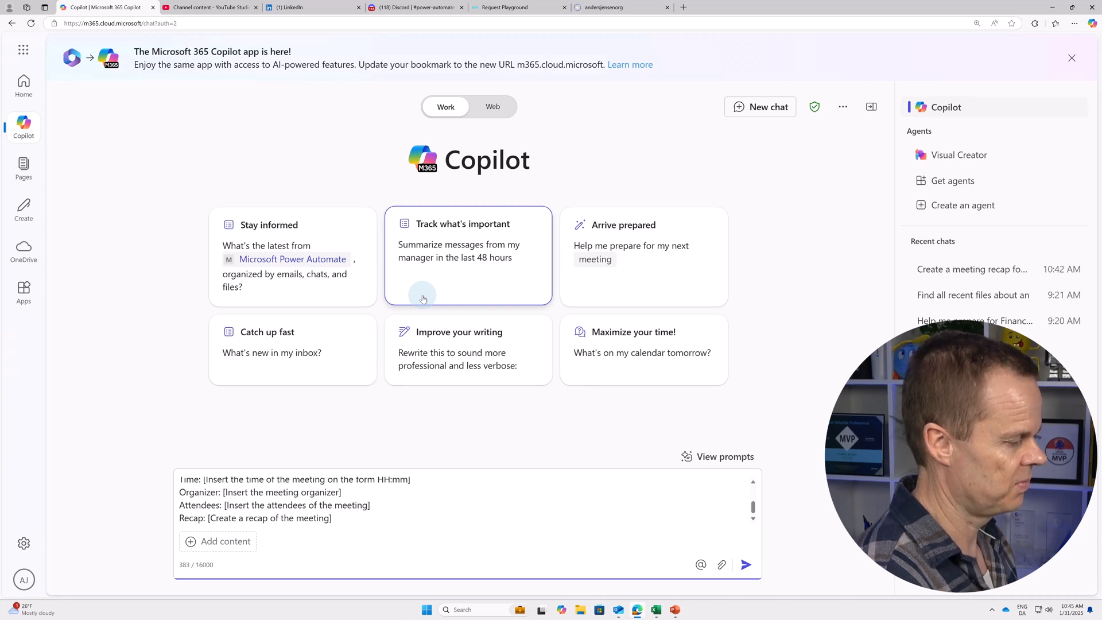
key("shift+Return")
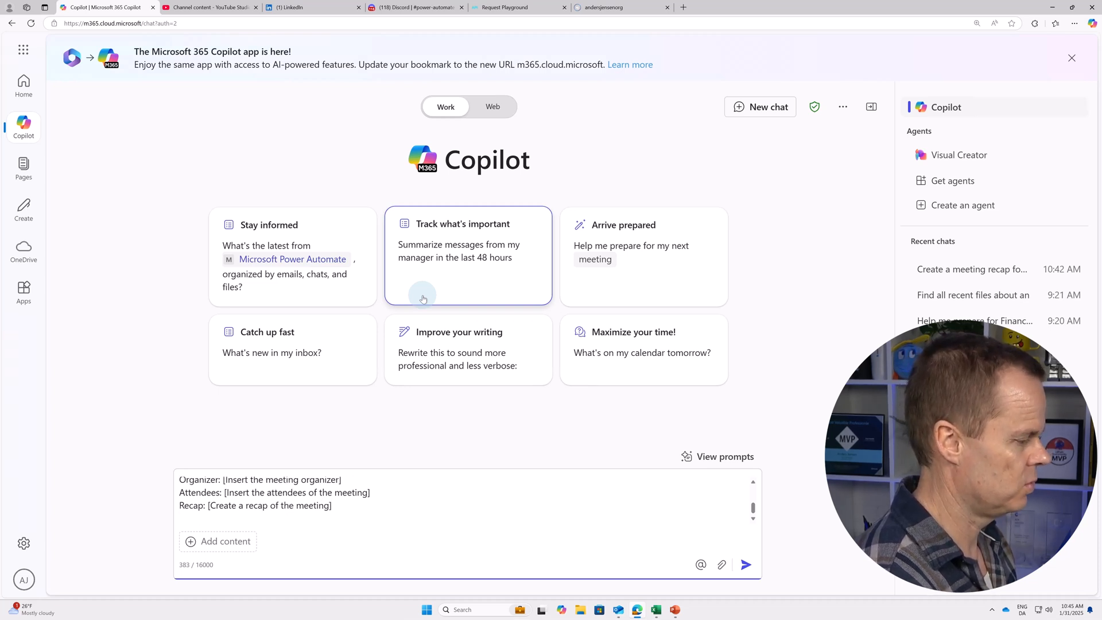
Append 'Decisions taken: [Insert decisions taken in the meeting]' and scroll the prompt back to the top.
type("Deci")
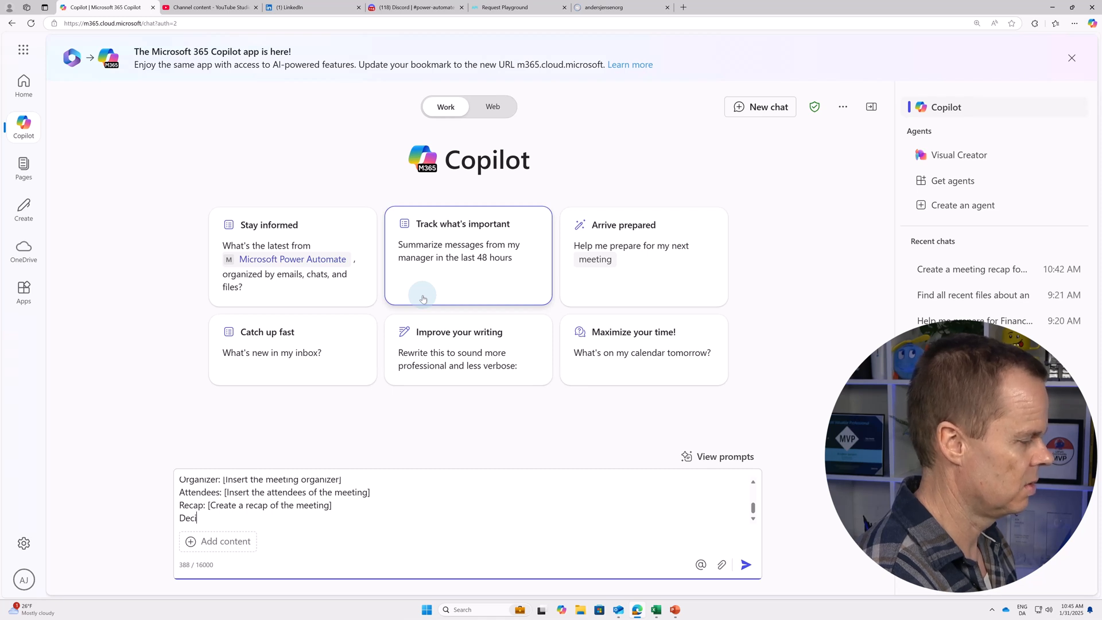
type("sions")
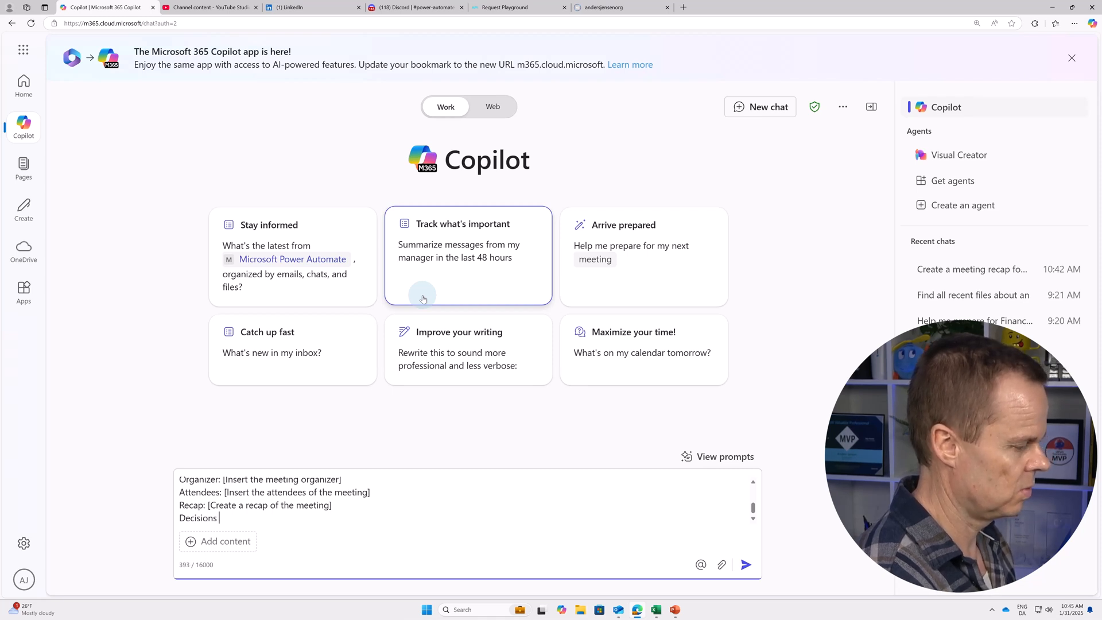
type(" taken:")
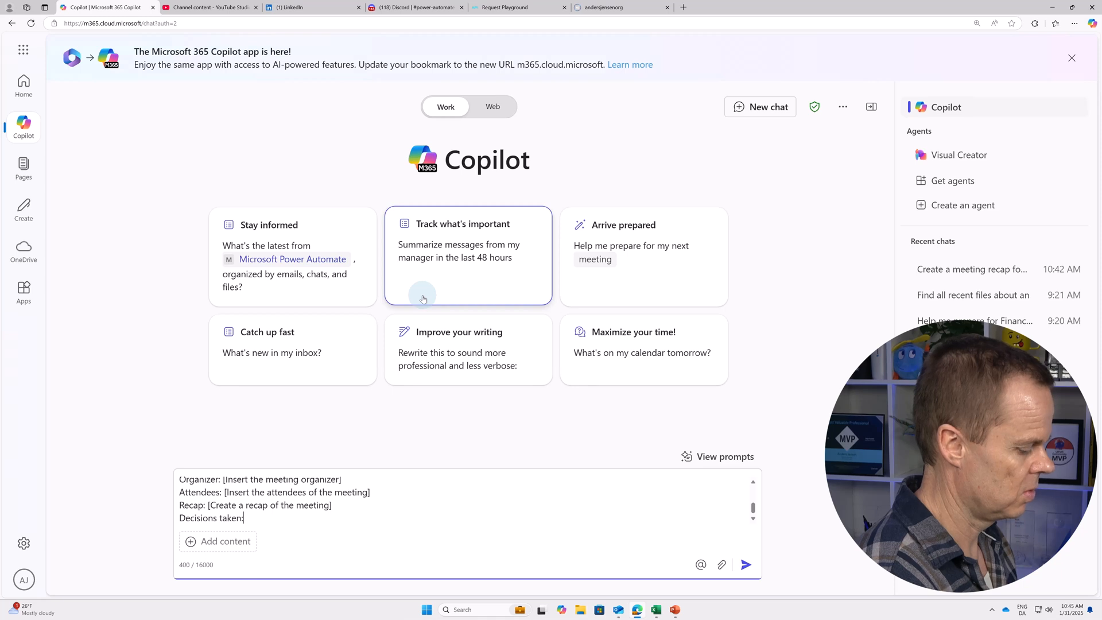
type(" [")
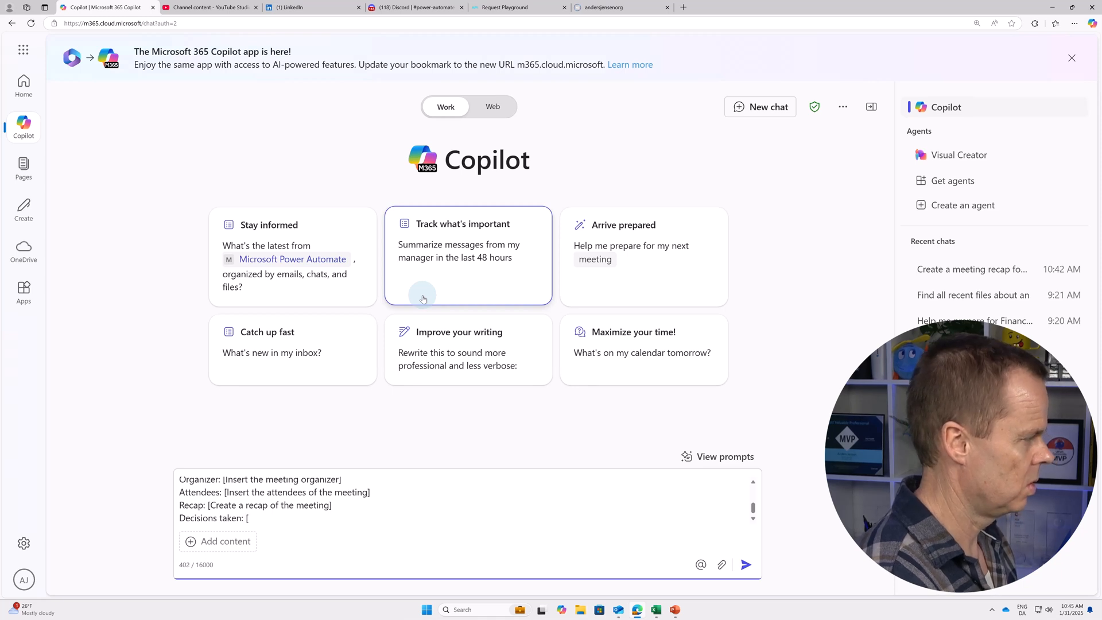
type("Insert")
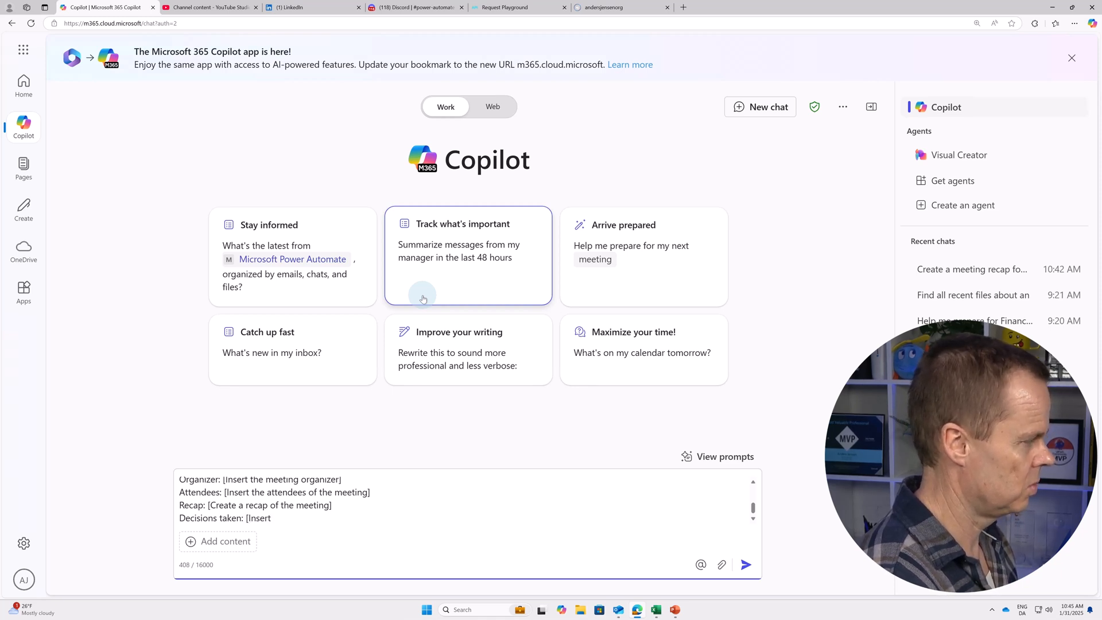
type(" decisions ")
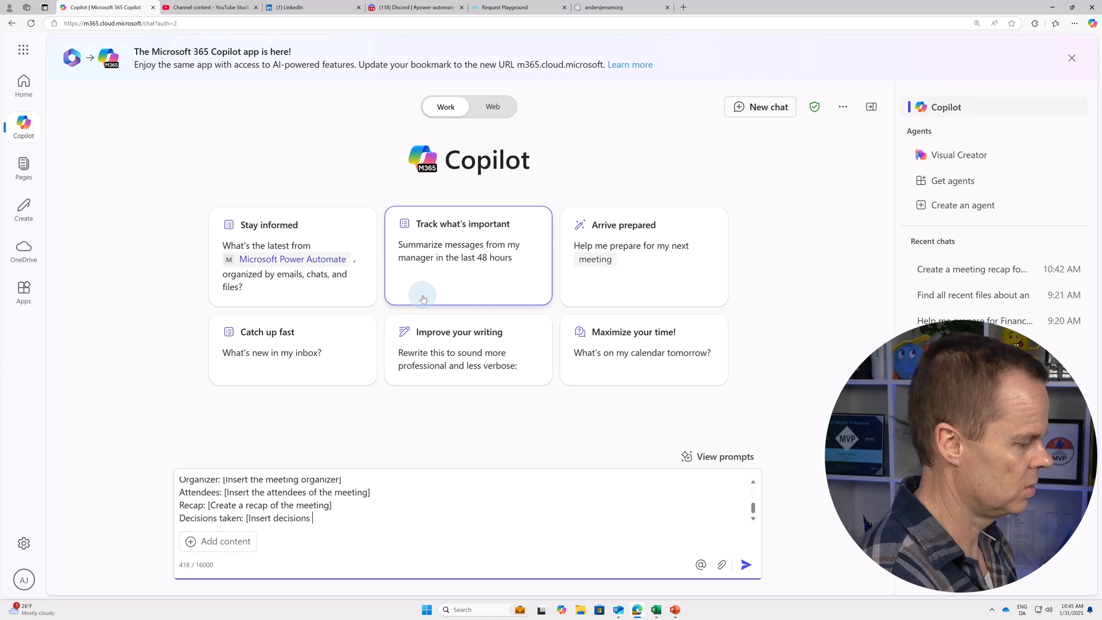
type("taken in the me")
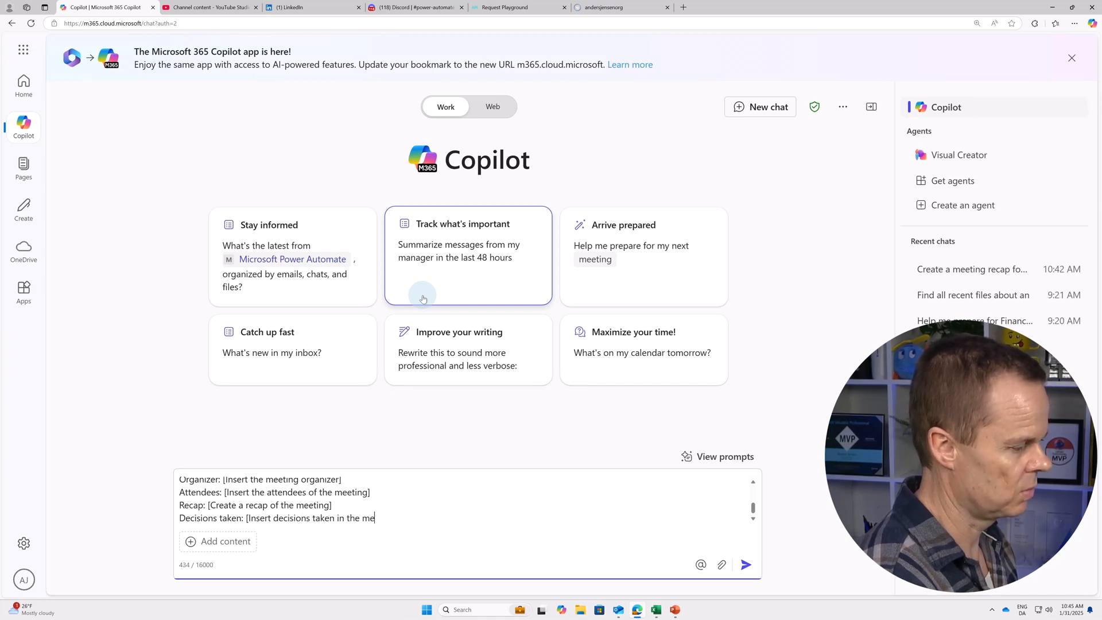
type("eting")
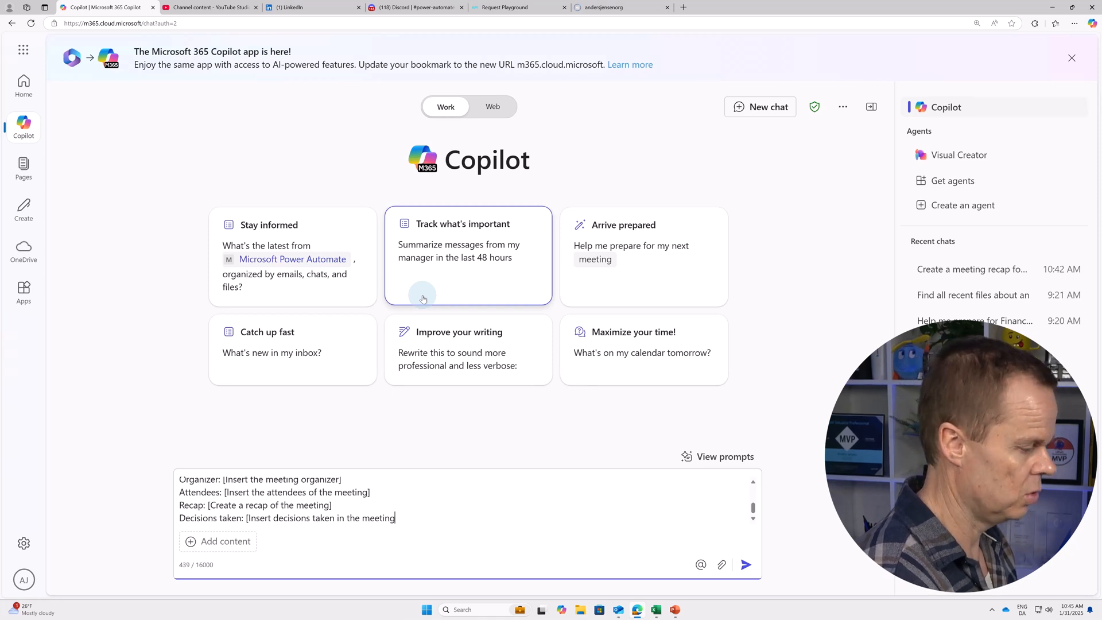
type("]")
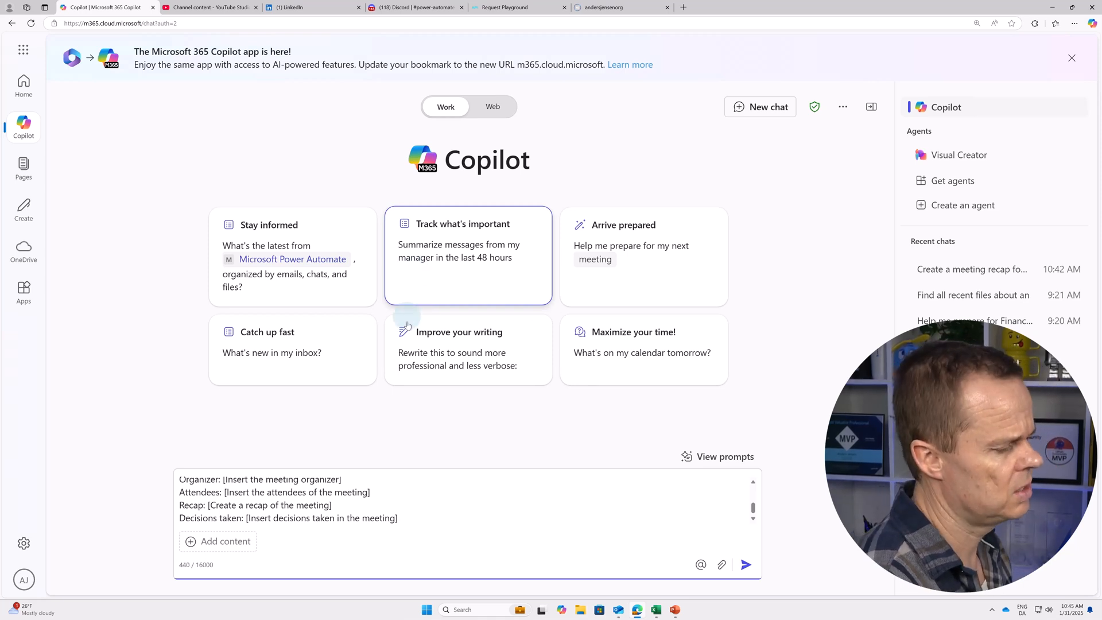
scroll(310, 505, "up", 5)
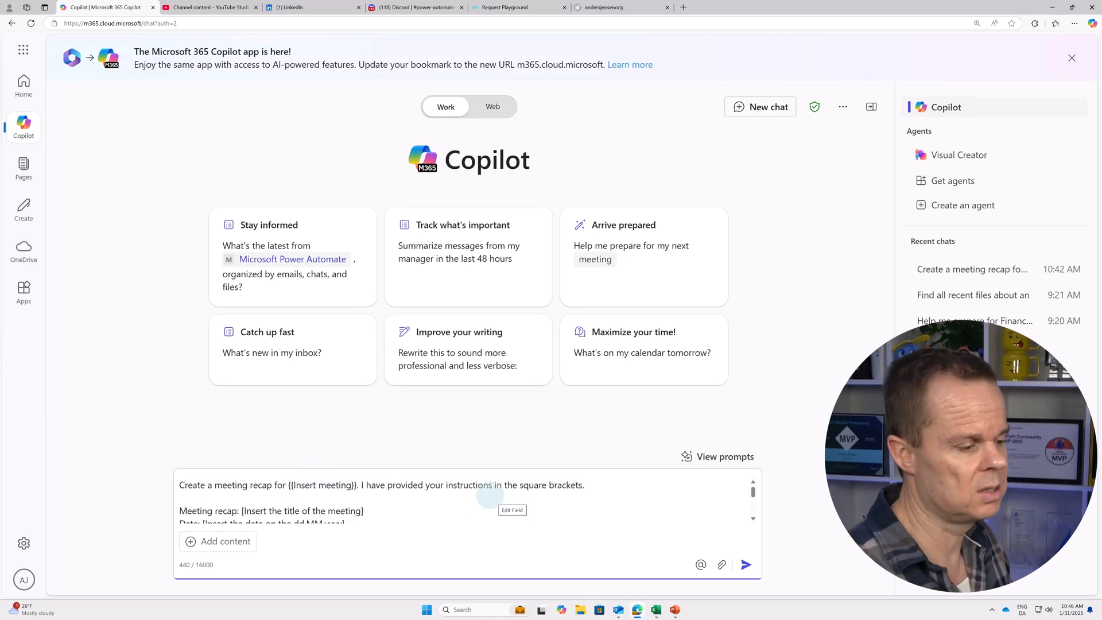
Send the template prompt and scroll through the Financial Overview and Workshop Details recap.
left_click(746, 564)
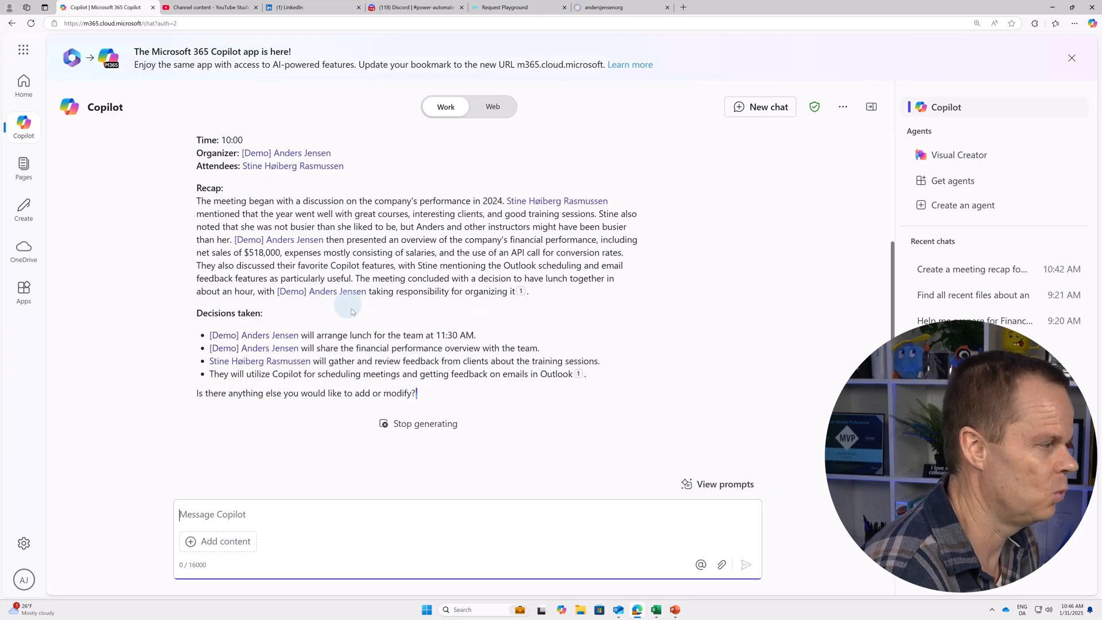
scroll(356, 316, "up", 3)
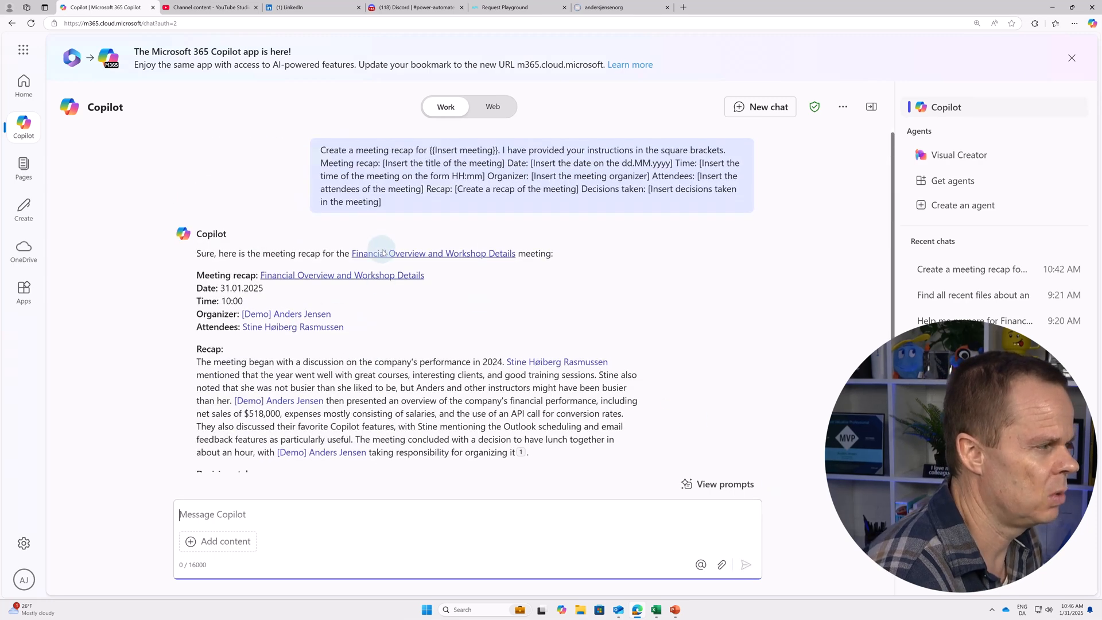
scroll(414, 241, "down", 5)
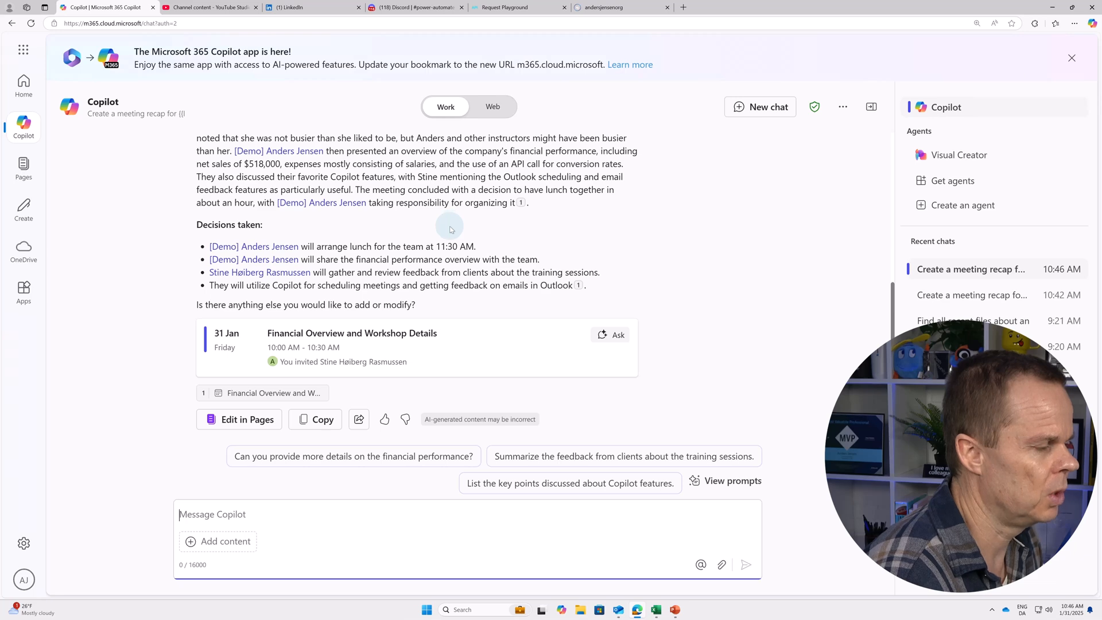
scroll(450, 229, "up", 10)
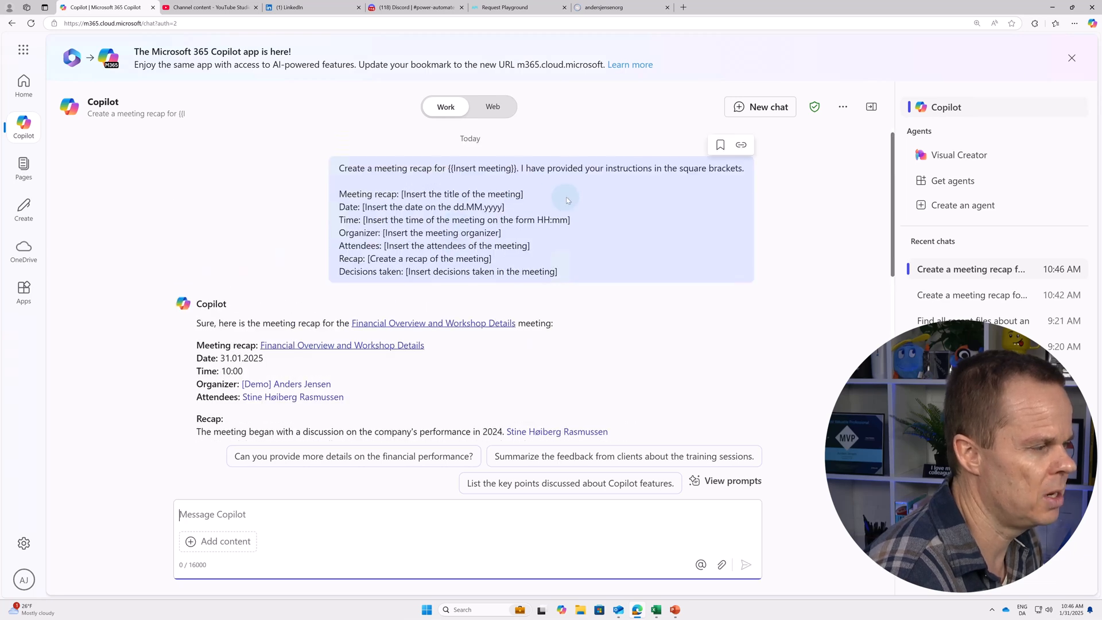
Save the sent prompt to the Prompt Gallery under the title 'Meeting Recap'.
left_click(719, 147)
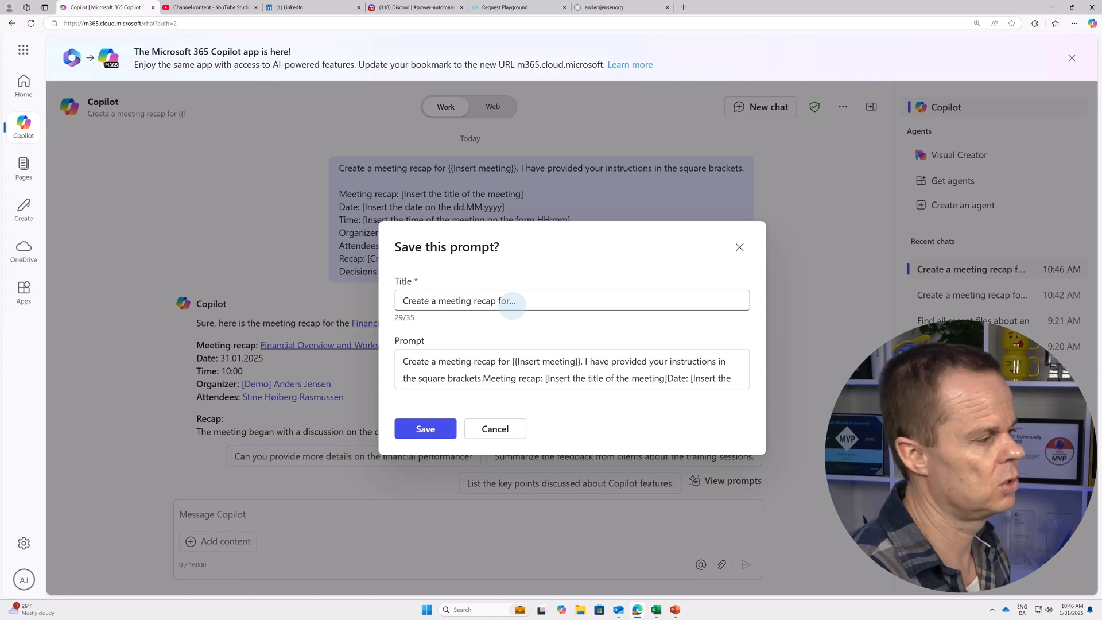
left_click(534, 297)
left_click_drag(532, 298, 395, 301)
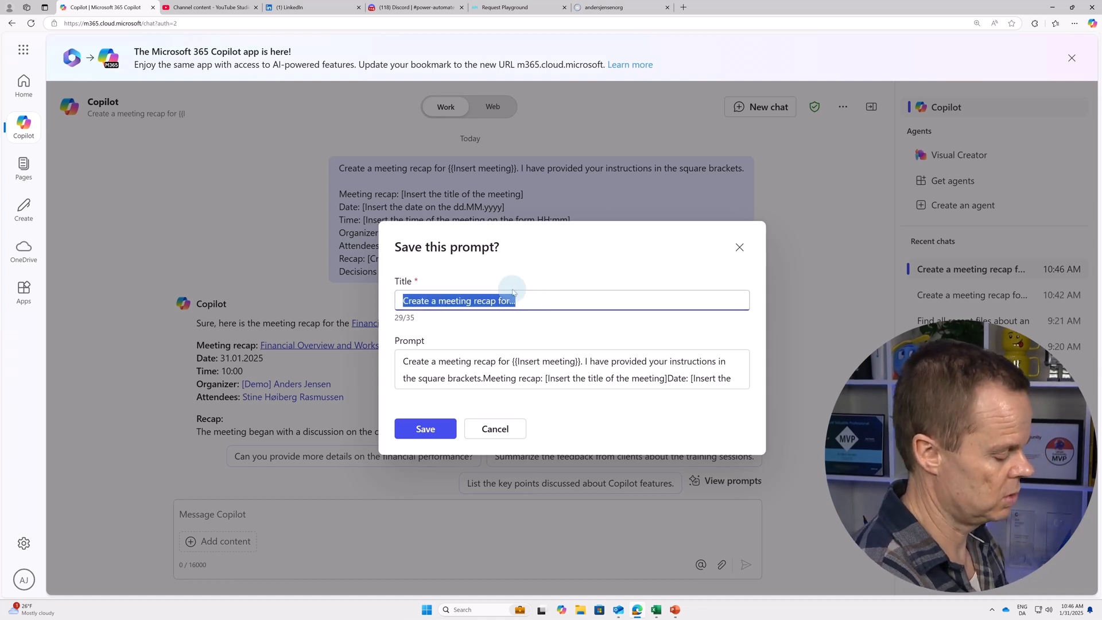
type("Meeting Recap")
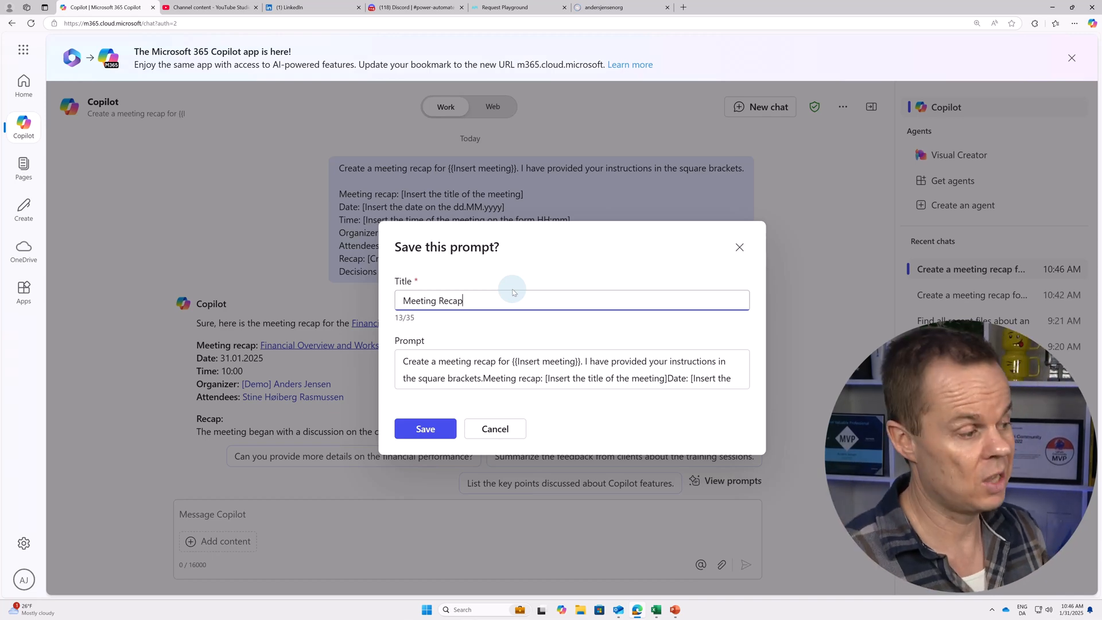
left_click(435, 430)
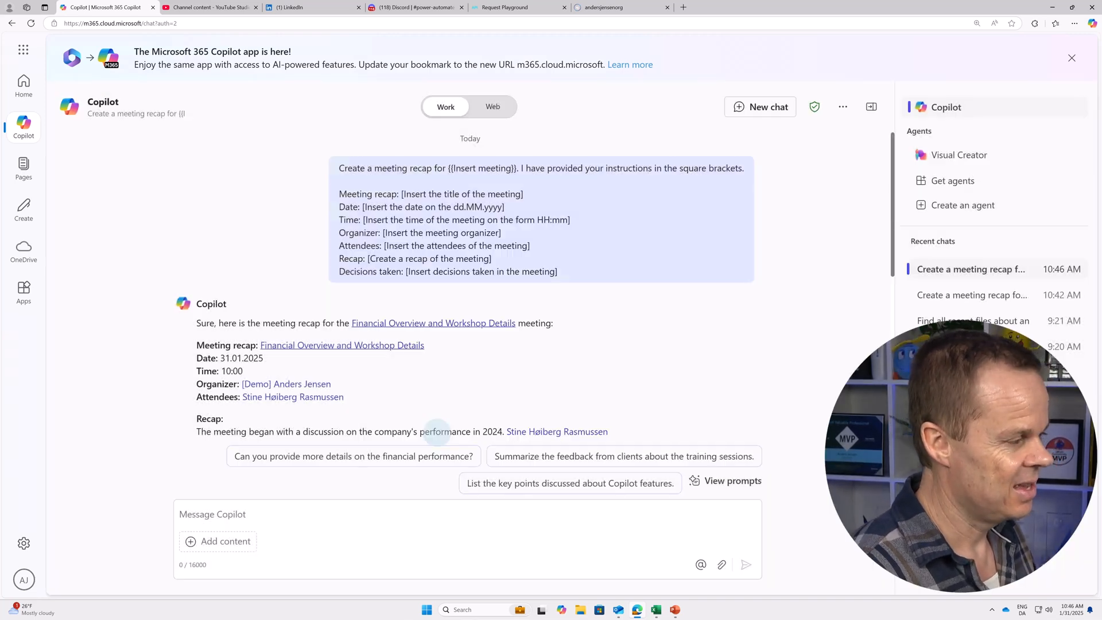
In a new chat, load the saved Meeting Recap prompt from the prompt gallery.
left_click(773, 110)
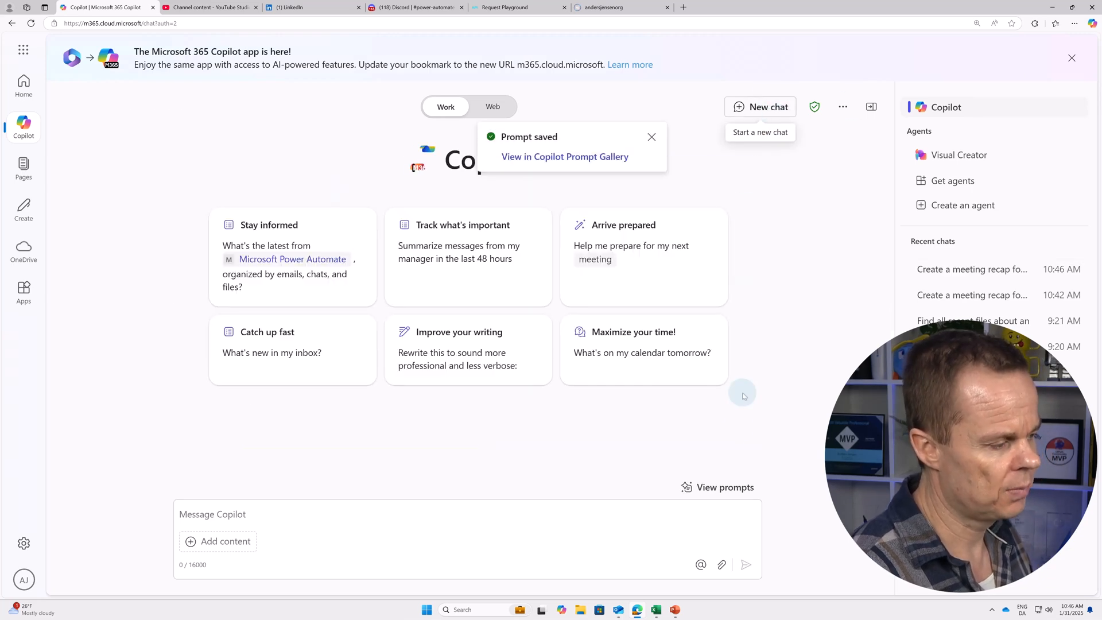
left_click(736, 489)
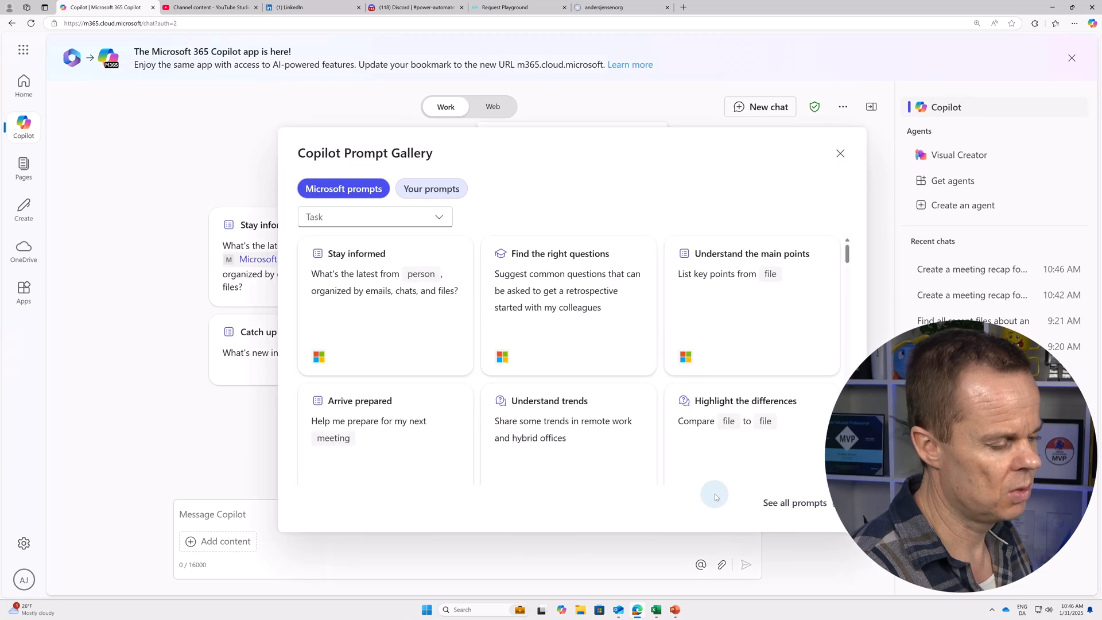
left_click(448, 197)
left_click(391, 284)
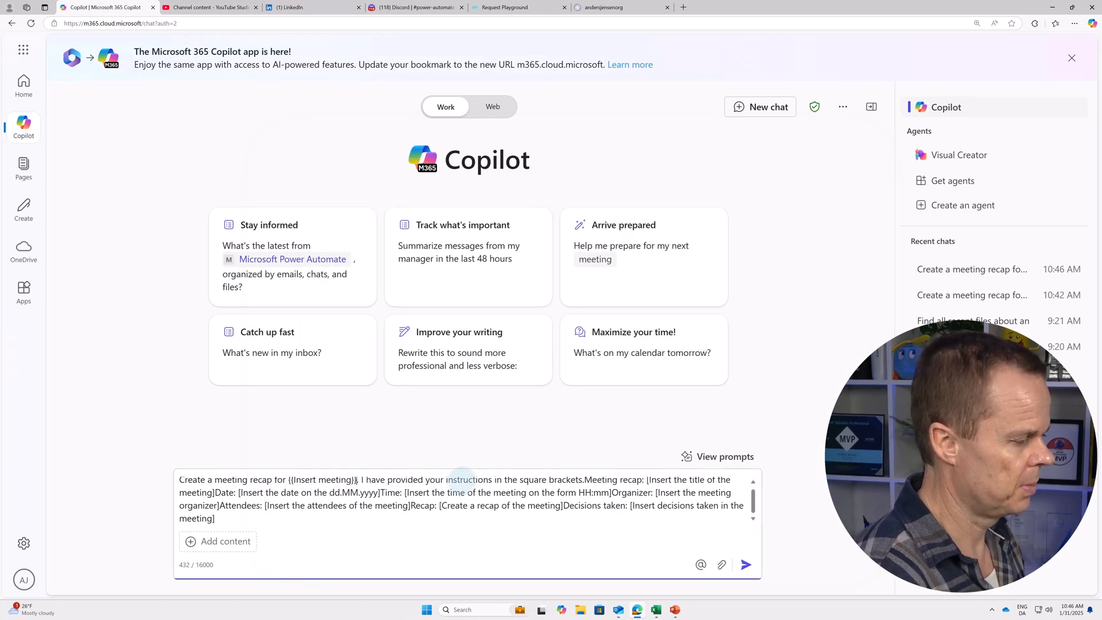
Replace the {{Insert meeting}} placeholder with the Financial Overview and Workshop Details meeting and send.
key("BackSpace")
key("BackSpace")
key("BackSpace")
key("BackSpace")
key("BackSpace")
key("BackSpace")
key("BackSpace")
key("BackSpace")
key("BackSpace")
key("BackSpace")
key("BackSpace")
key("BackSpace")
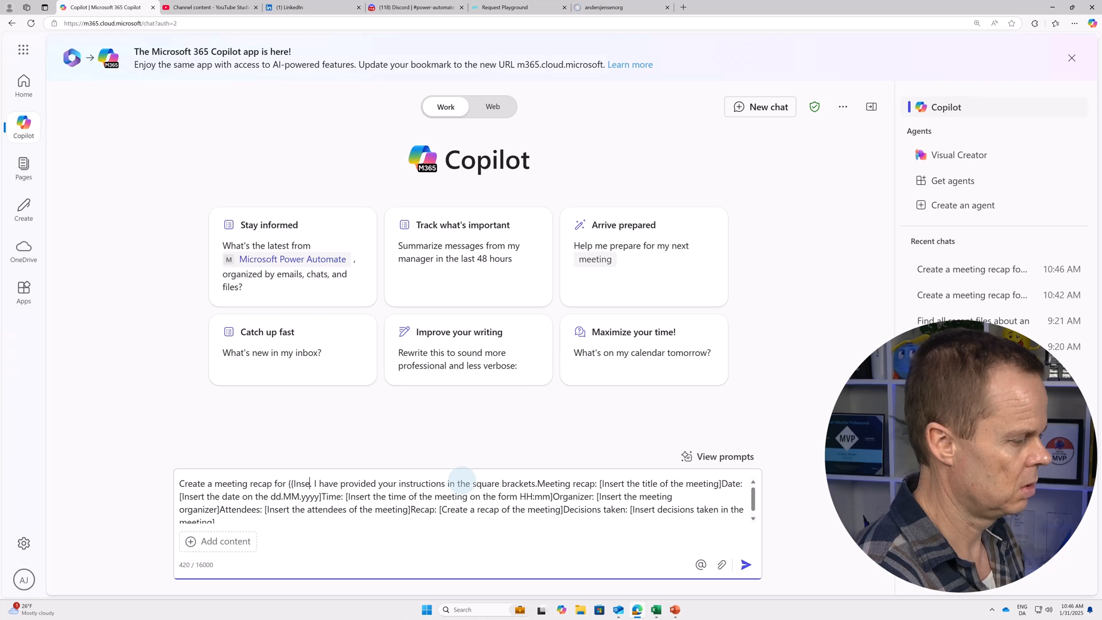
key("BackSpace")
key("BackSpace")
key("BackSpace")
key("BackSpace")
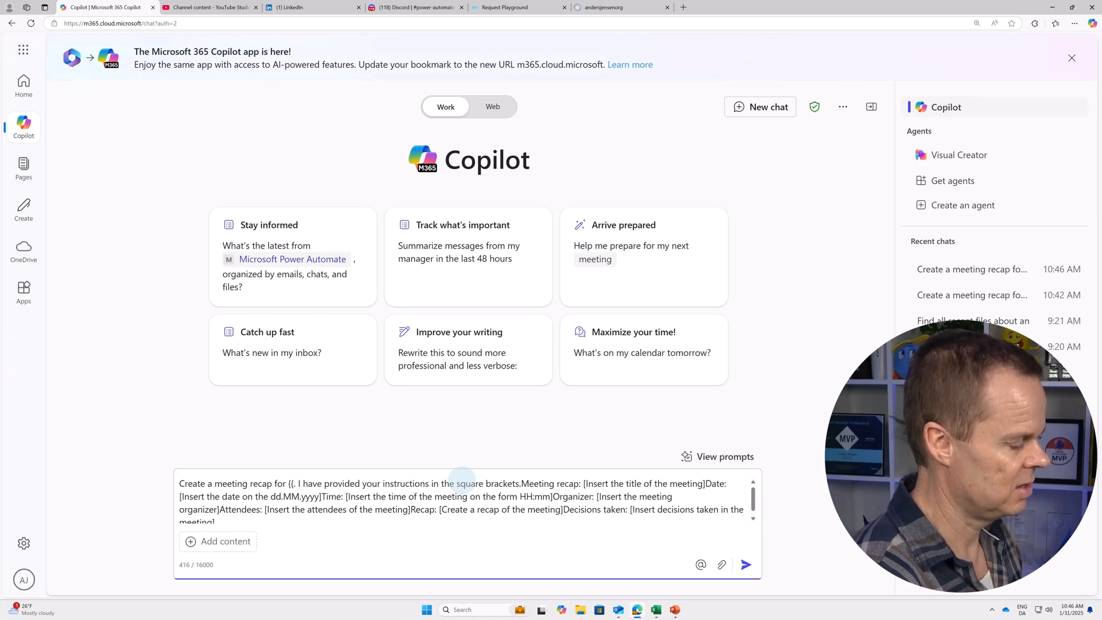
key("BackSpace")
key("BackSpace")
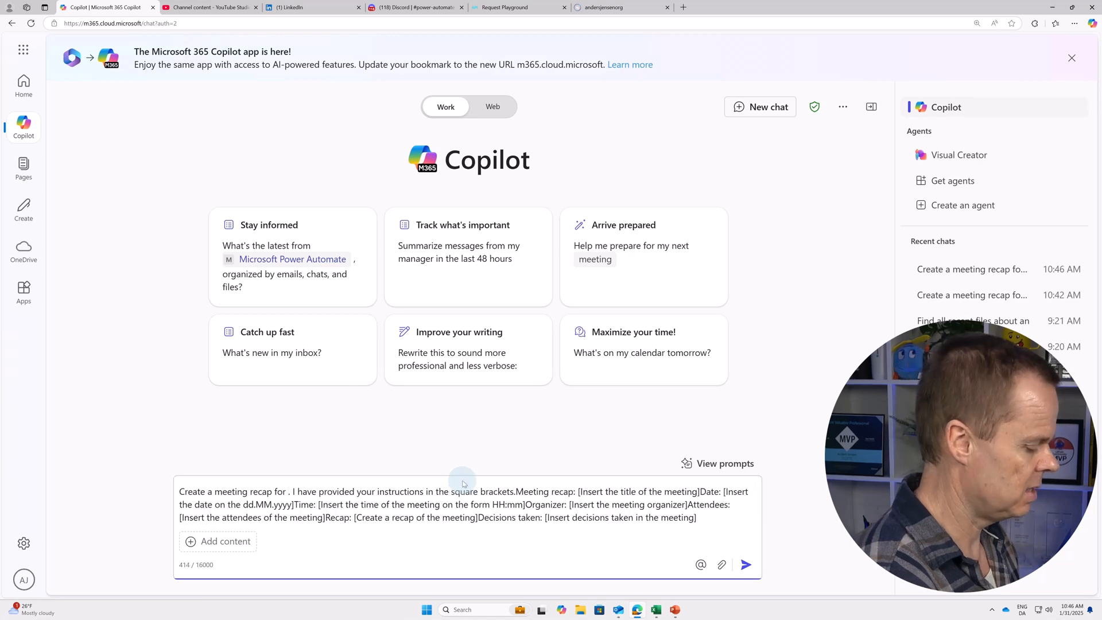
type("/")
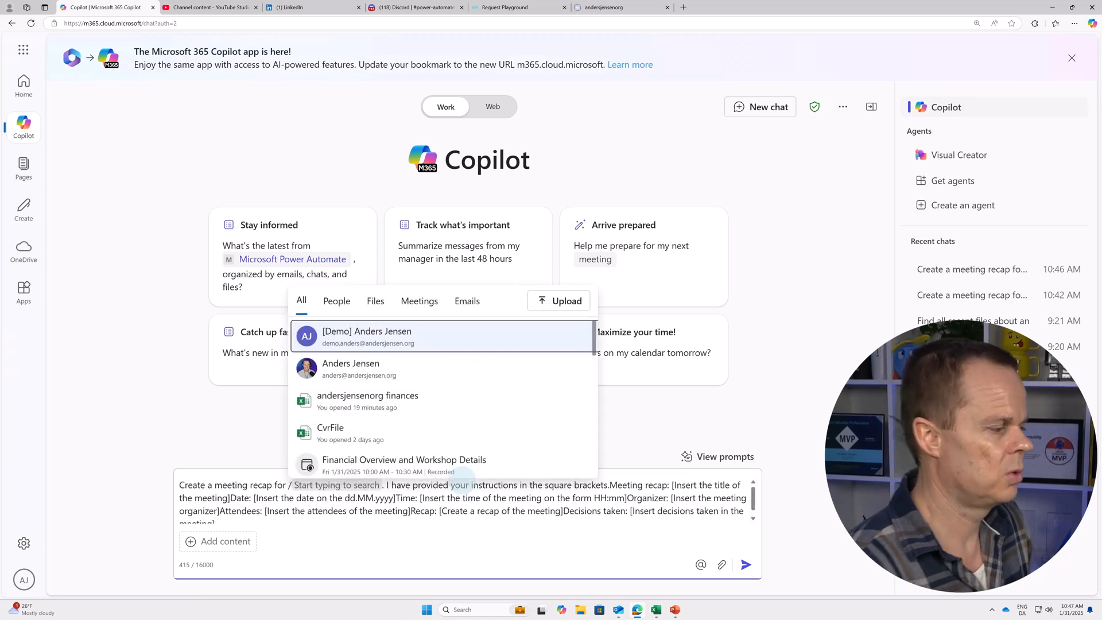
left_click(353, 464)
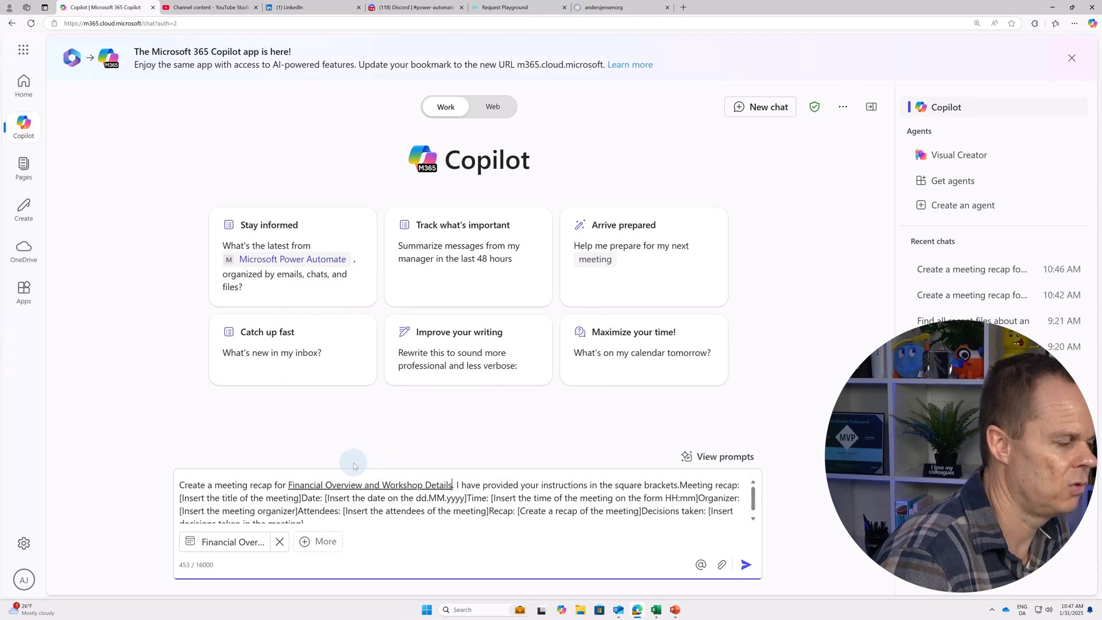
left_click(745, 564)
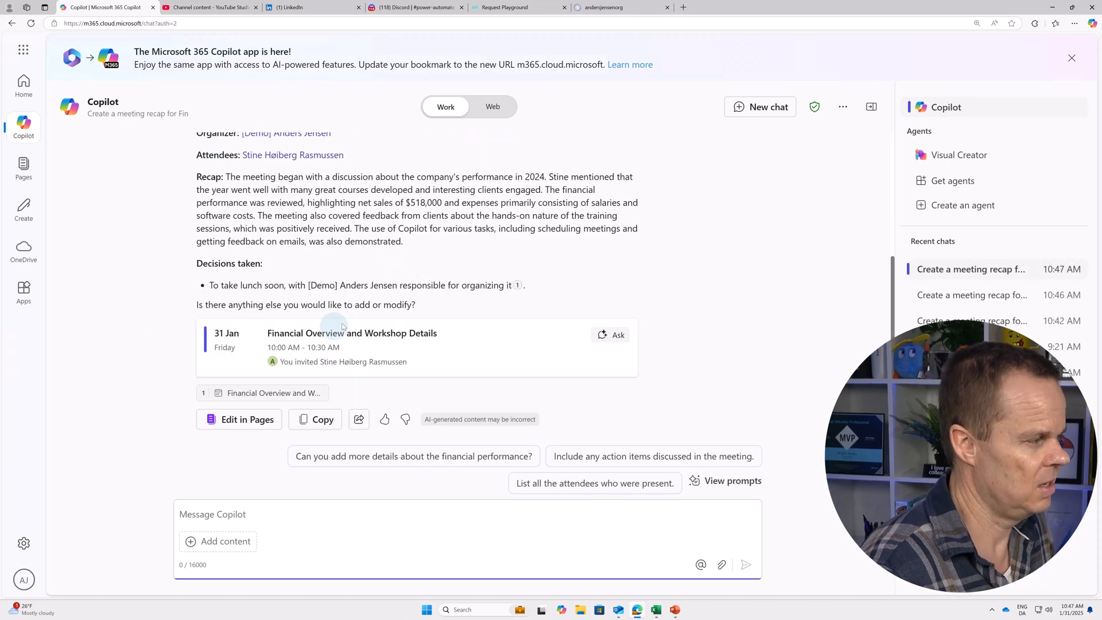
Review the generated Financial Overview and Workshop Details recap, then start a new chat.
scroll(350, 305, "up", 3)
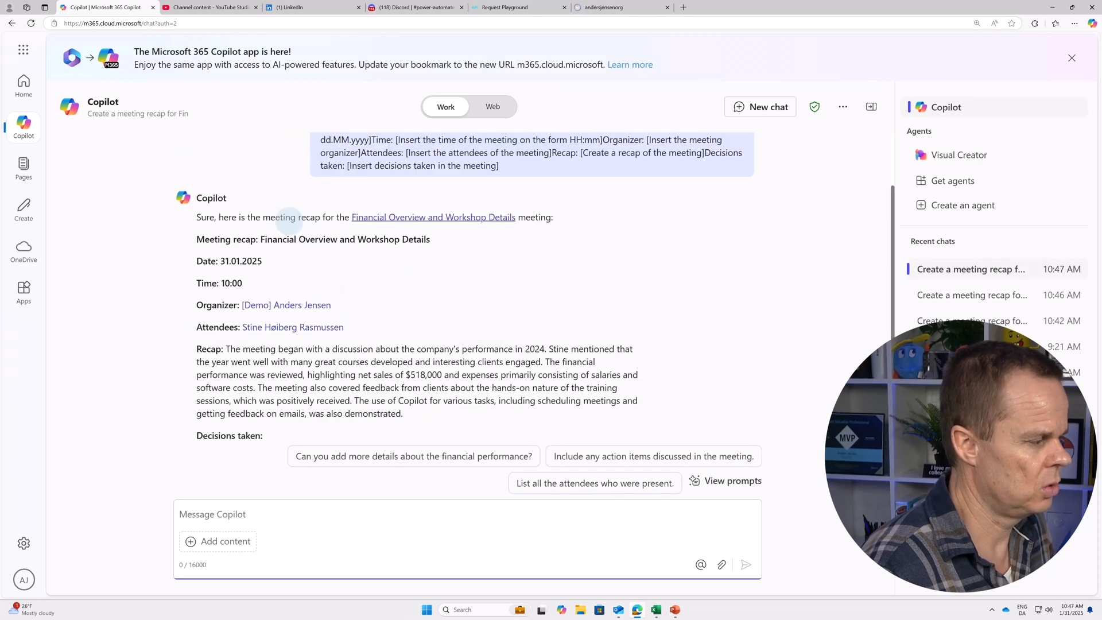
scroll(307, 290, "down", 3)
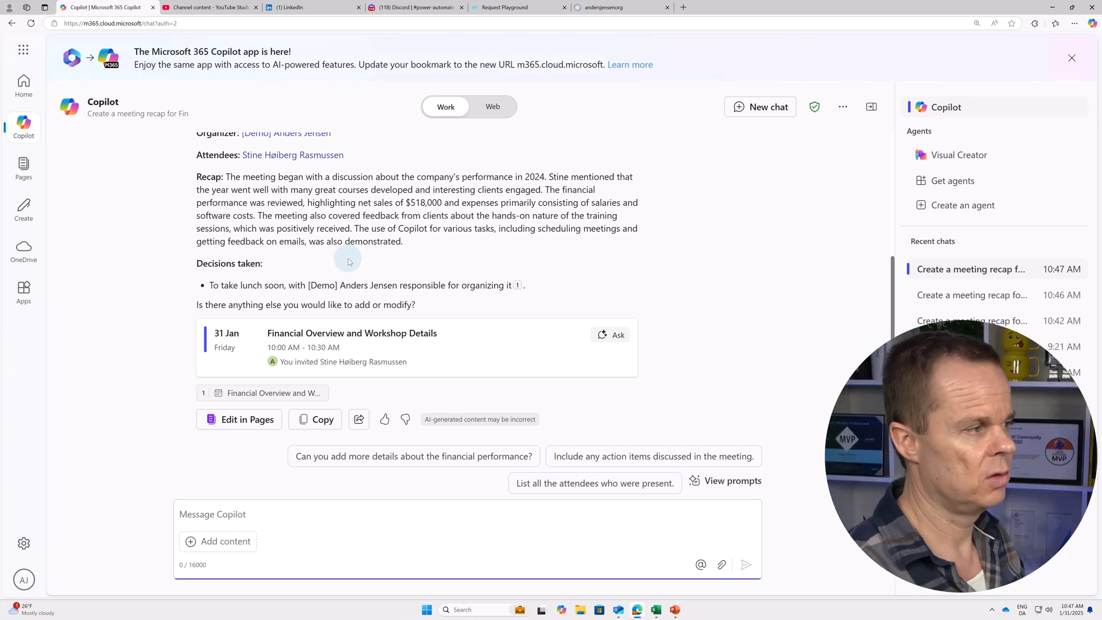
left_click(768, 107)
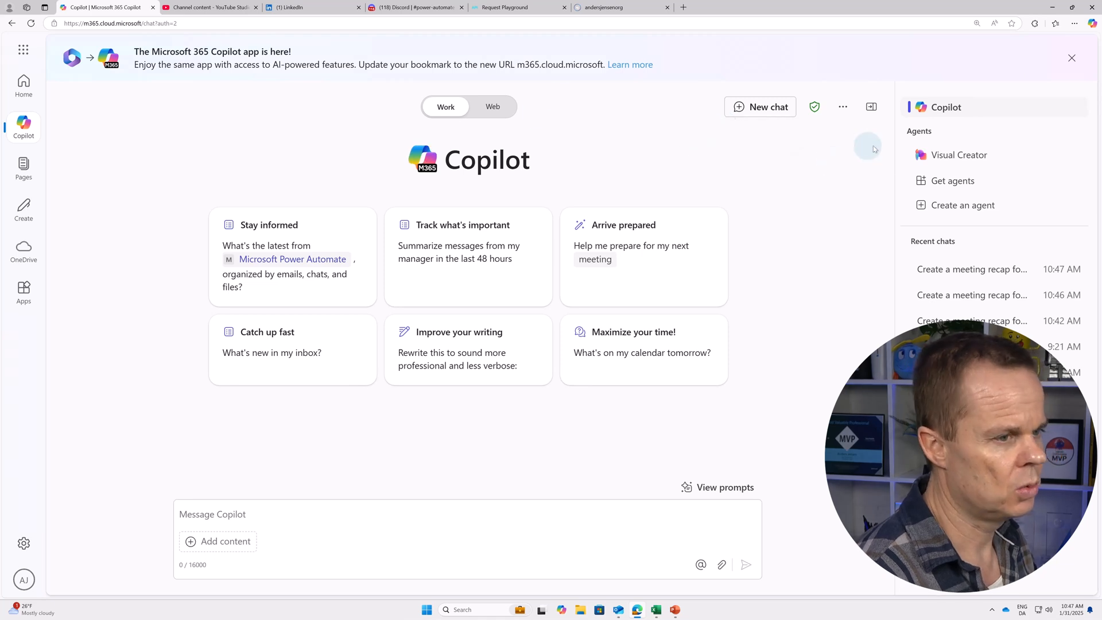
Switch Copilot from Work to Web mode and start creating a new agent.
left_click(492, 107)
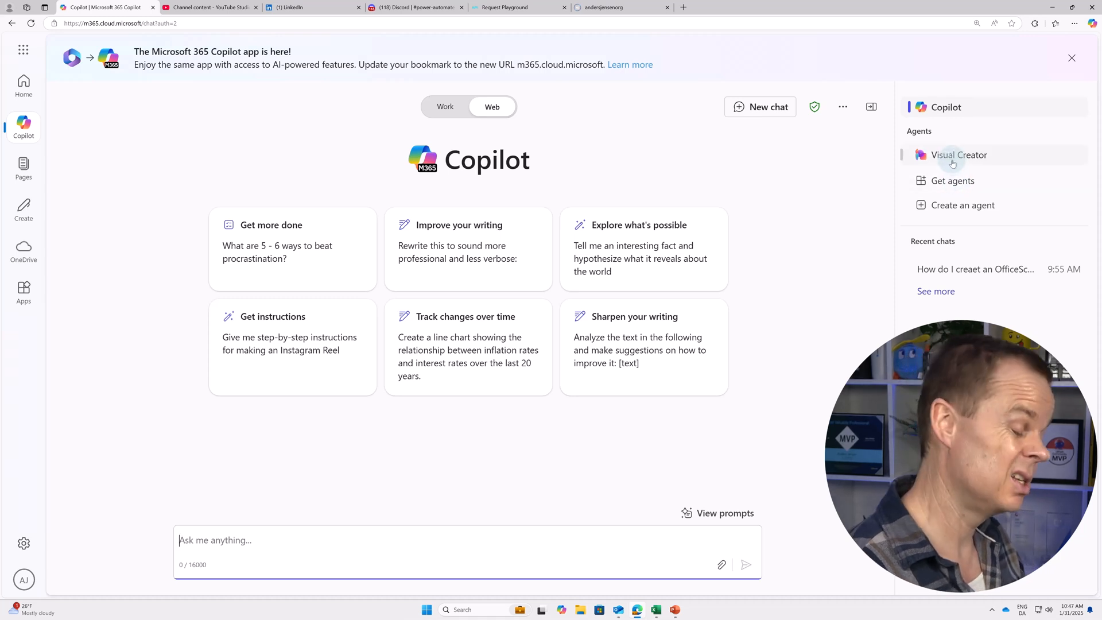
left_click(955, 206)
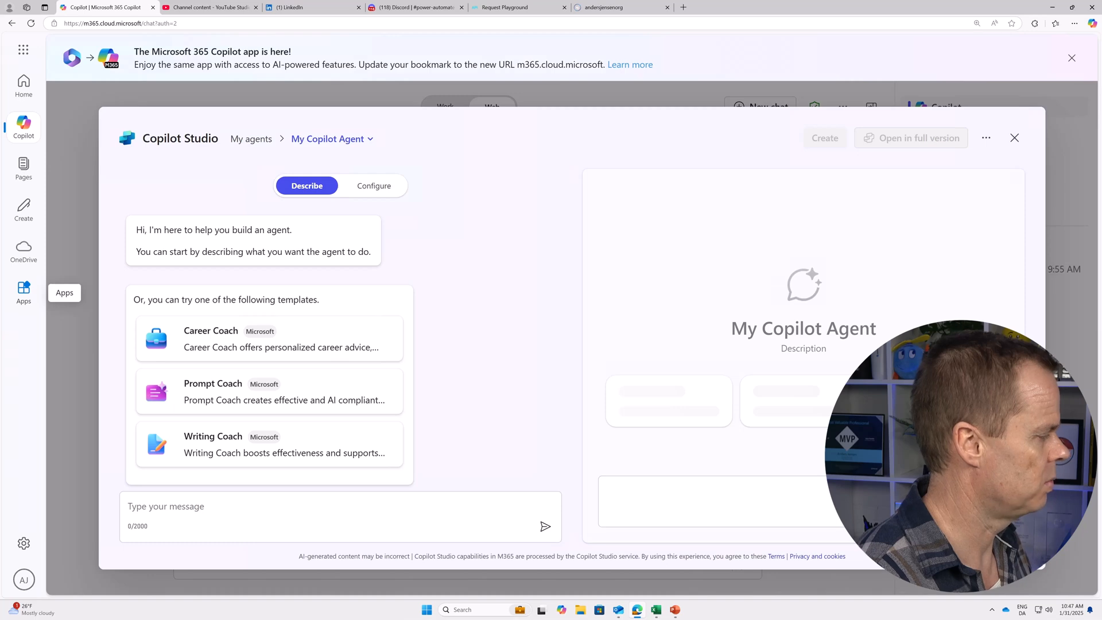
On the Configure tab, name the agent 'Agent REcap' and delete the wrong capital E.
left_click(358, 187)
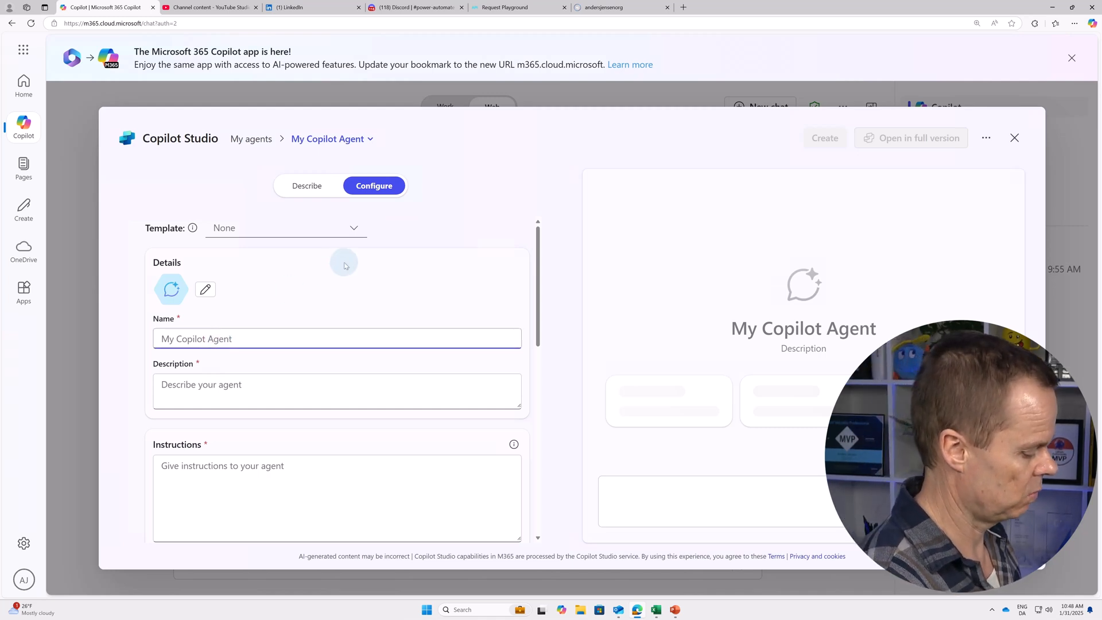
type("Agent ")
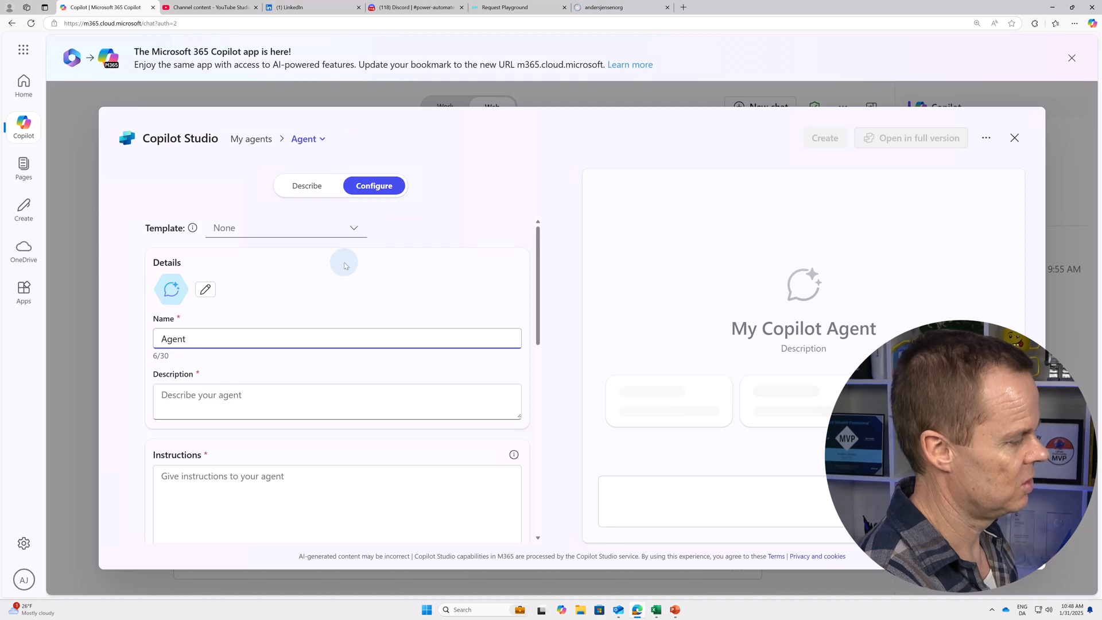
type("REcap")
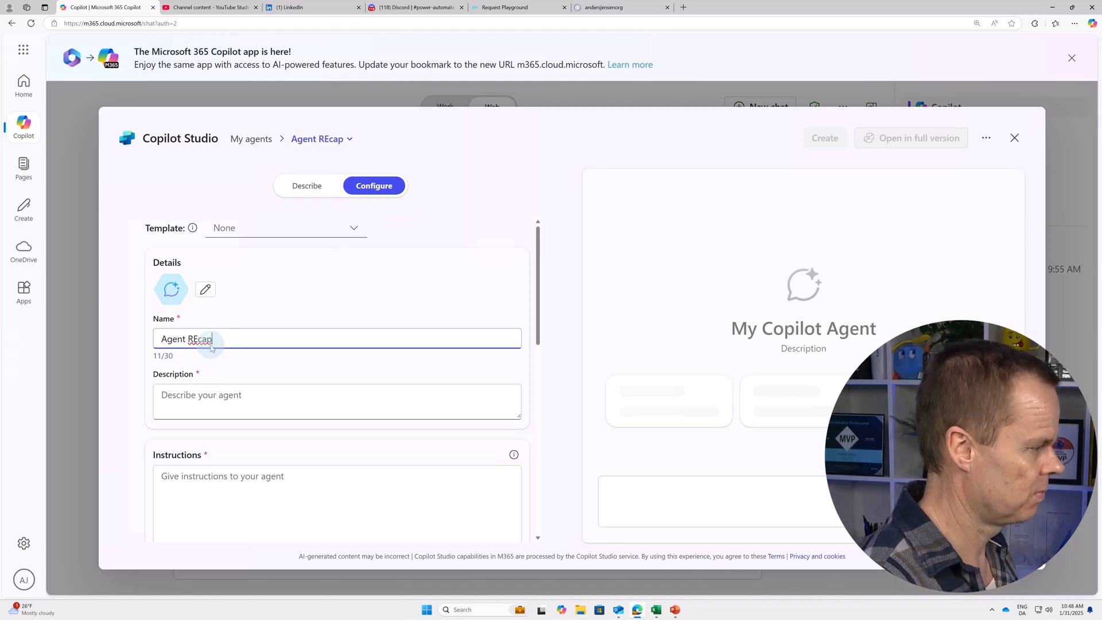
left_click(198, 339)
key("Escape")
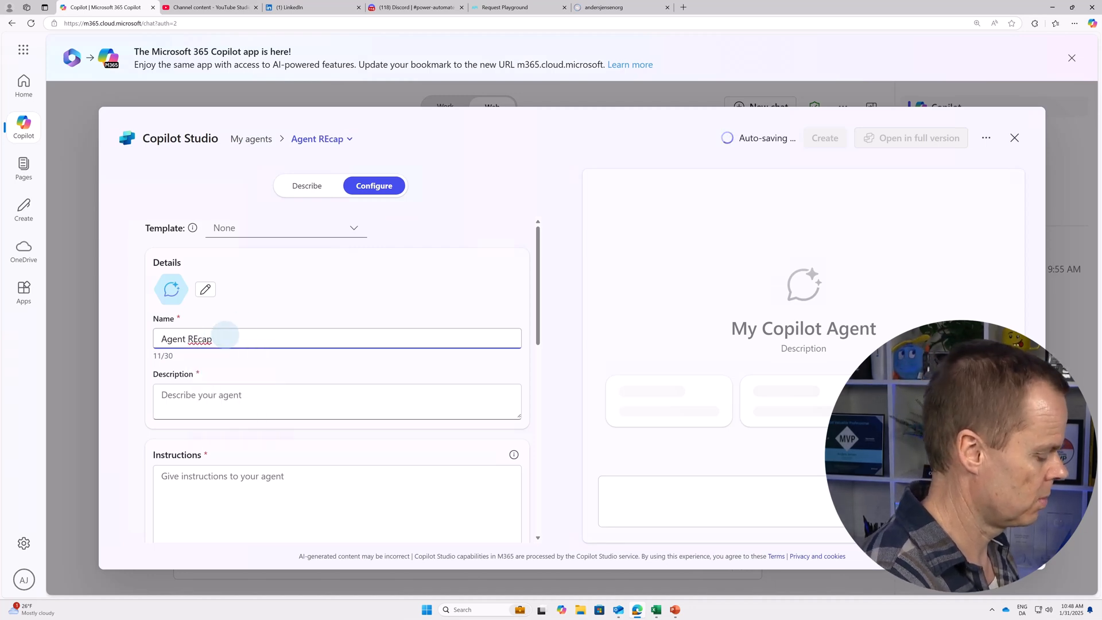
key("BackSpace")
Finish spelling 'Agent Recap' and use Bomærke-sort.png from OneDrive Documents as the agent icon.
type("e")
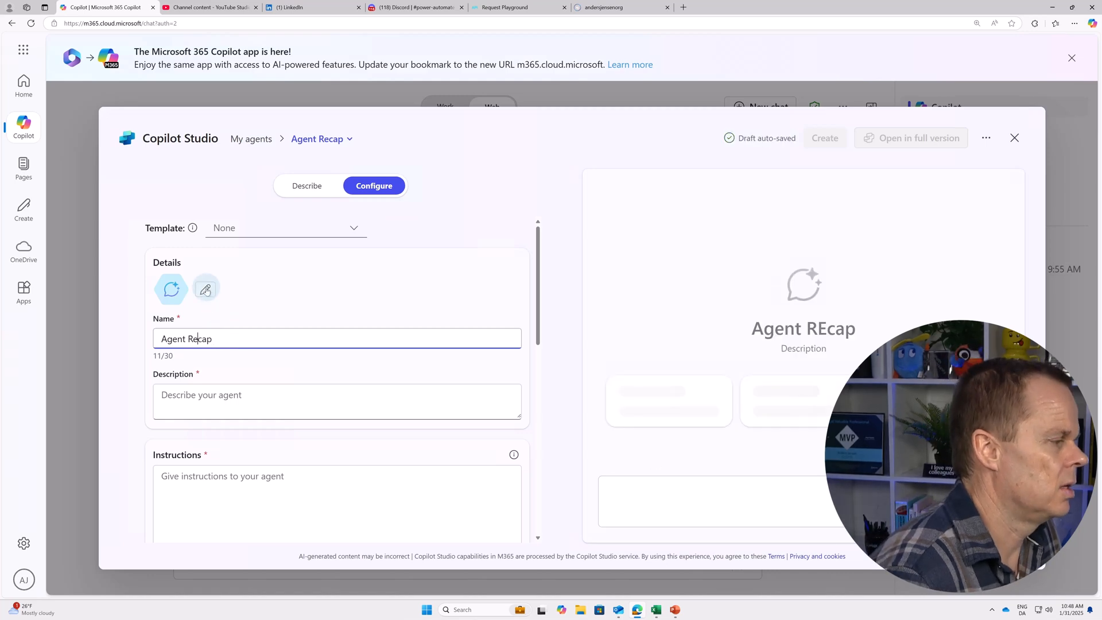
left_click(207, 290)
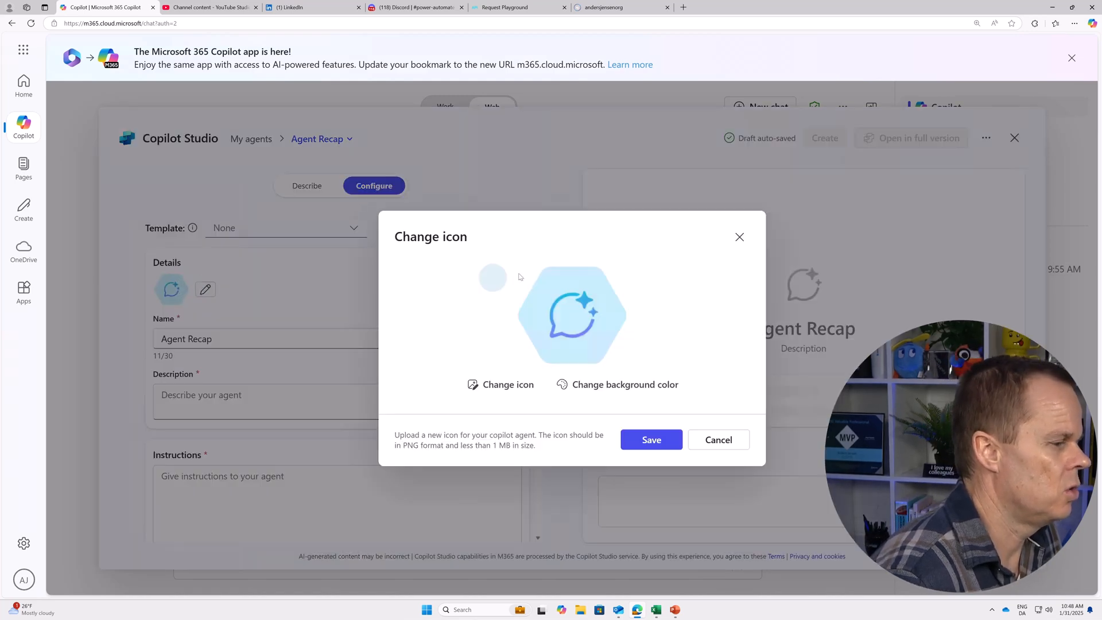
left_click(501, 383)
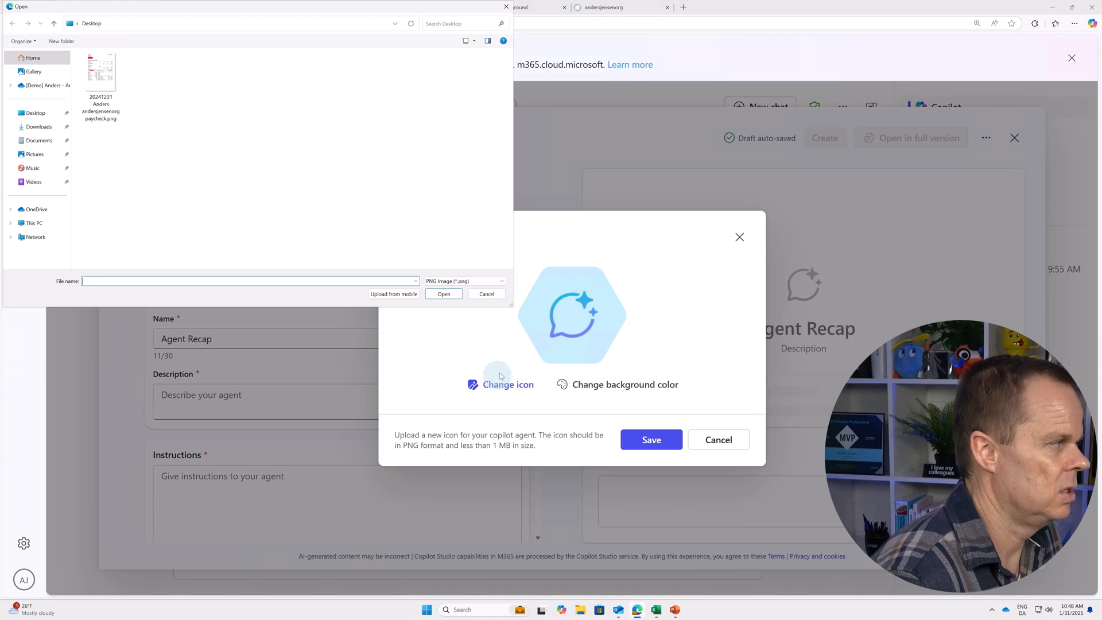
left_click(36, 88)
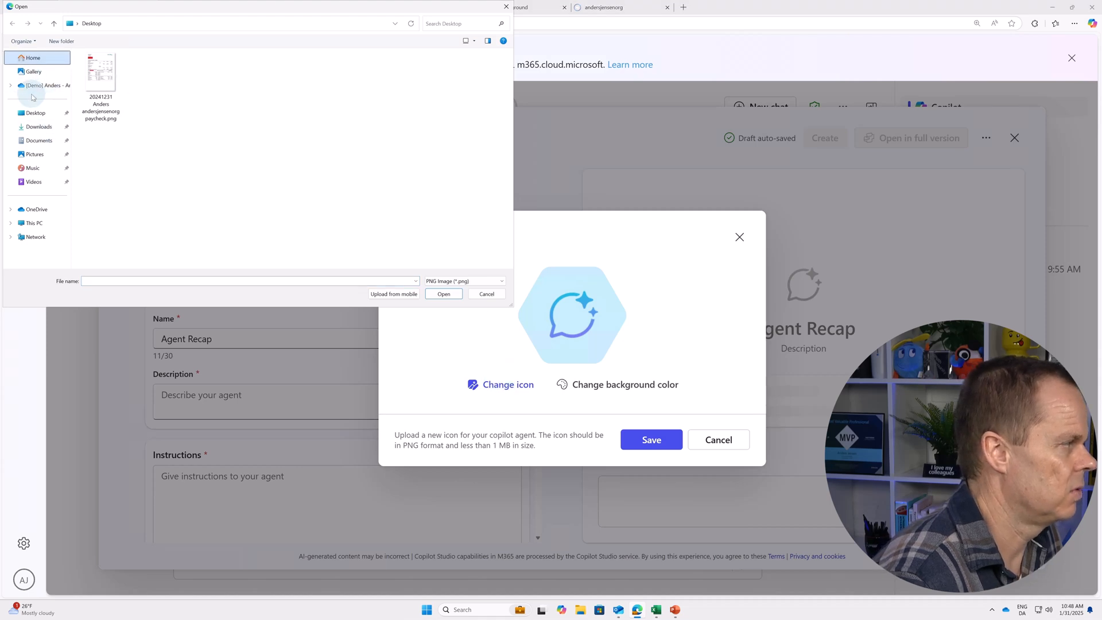
double_click(100, 82)
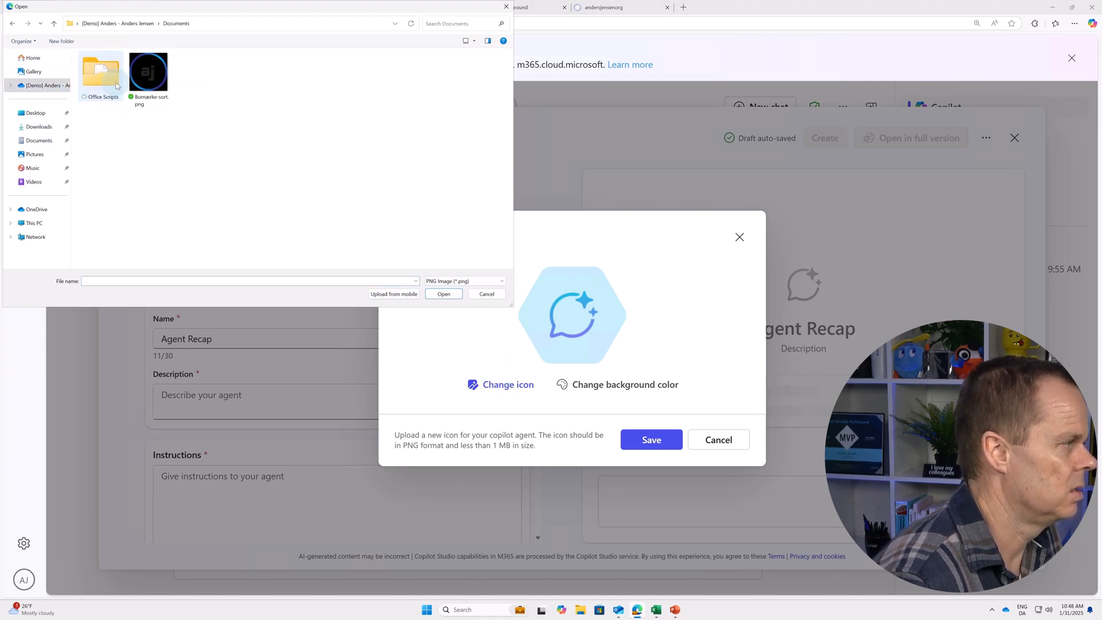
left_click(148, 84)
left_click(445, 293)
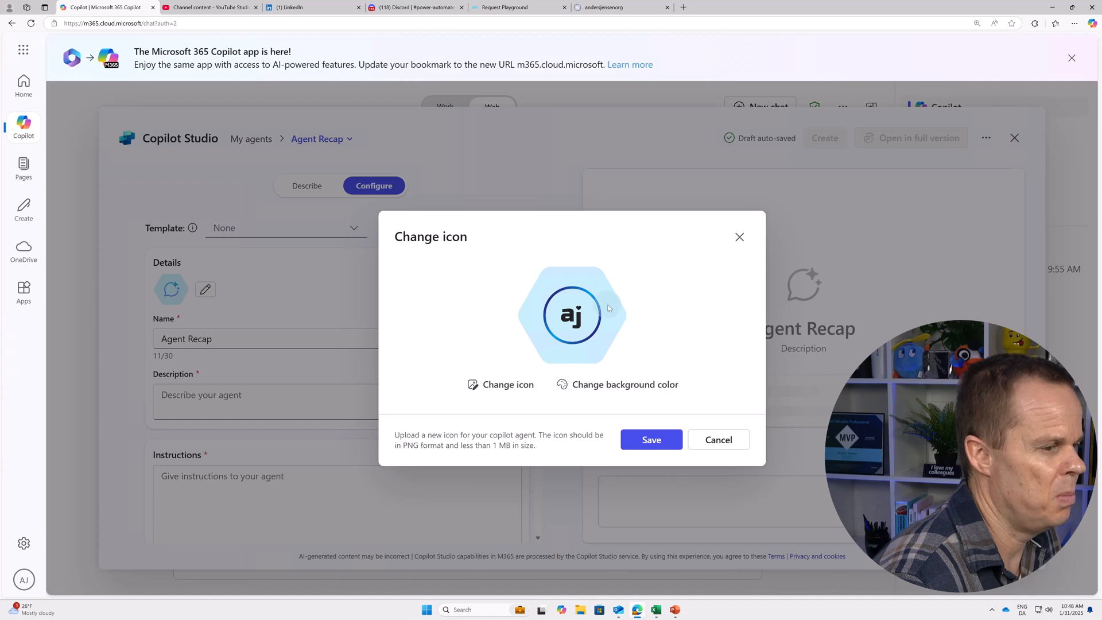
Set the icon background colour to white (ffffff) and save the icon.
left_click(602, 384)
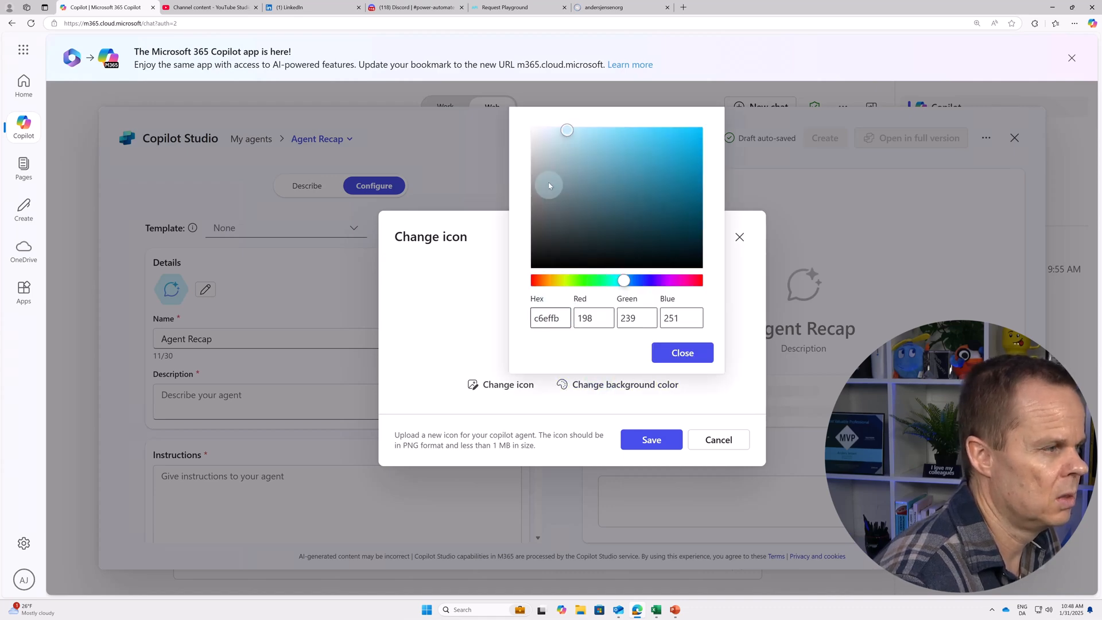
left_click_drag(565, 130, 529, 131)
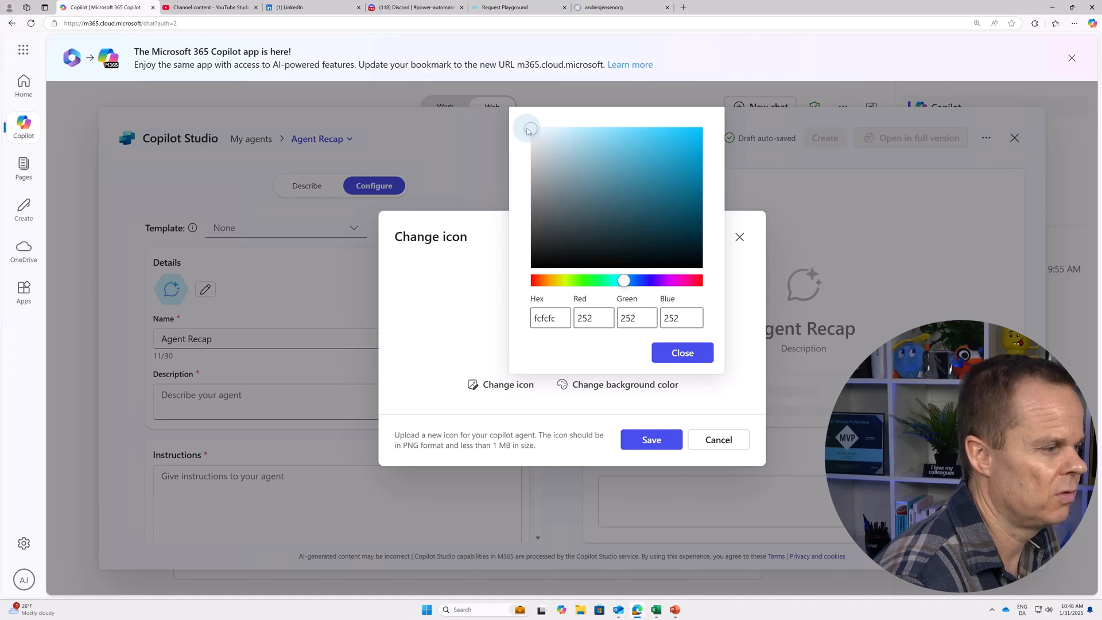
left_click(529, 124)
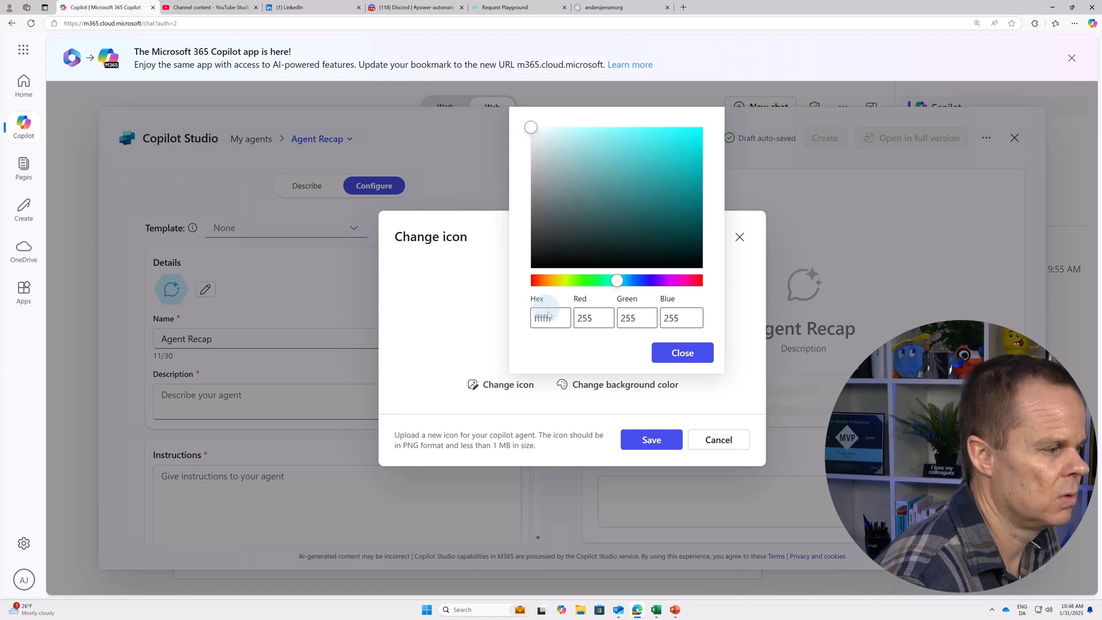
left_click(548, 315)
left_click(666, 353)
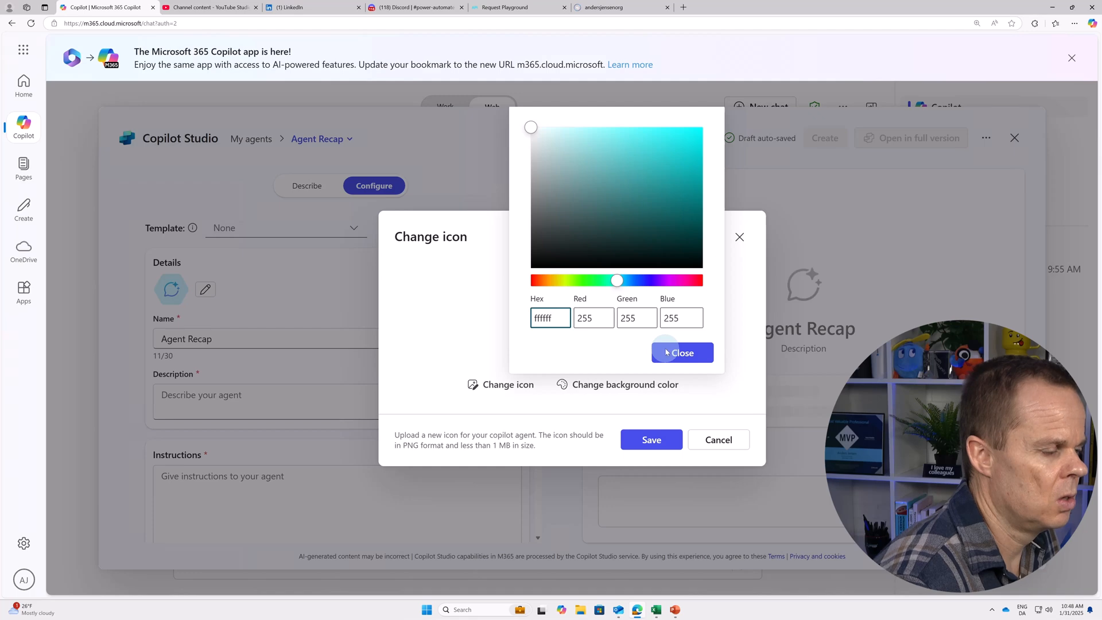
left_click(642, 439)
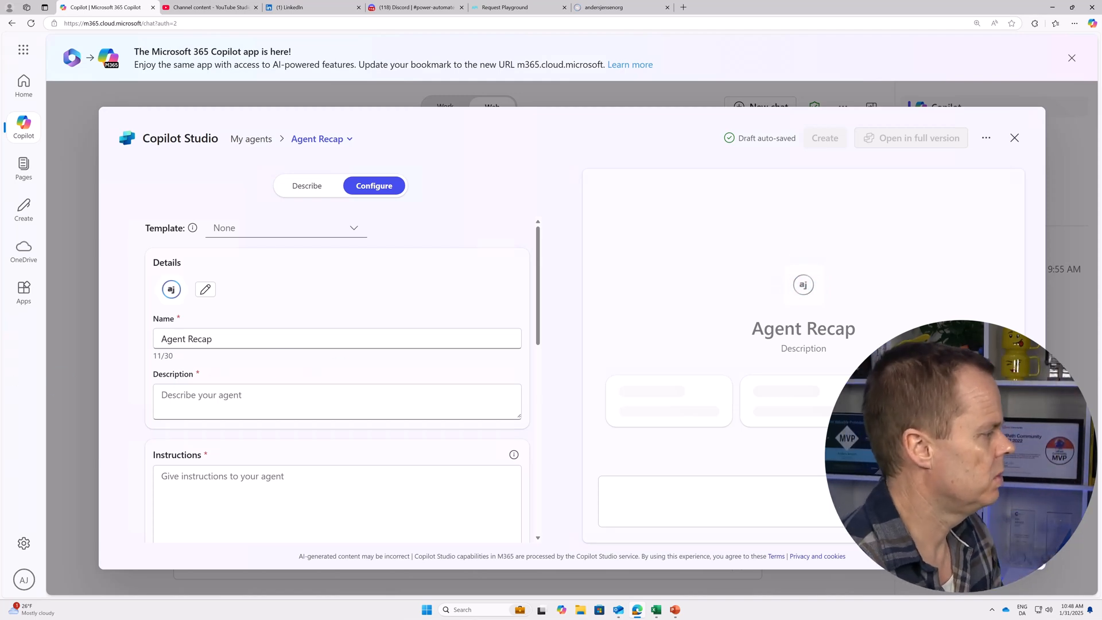
Enter the agent description 'Helps generating meeting minutes'.
left_click(177, 396)
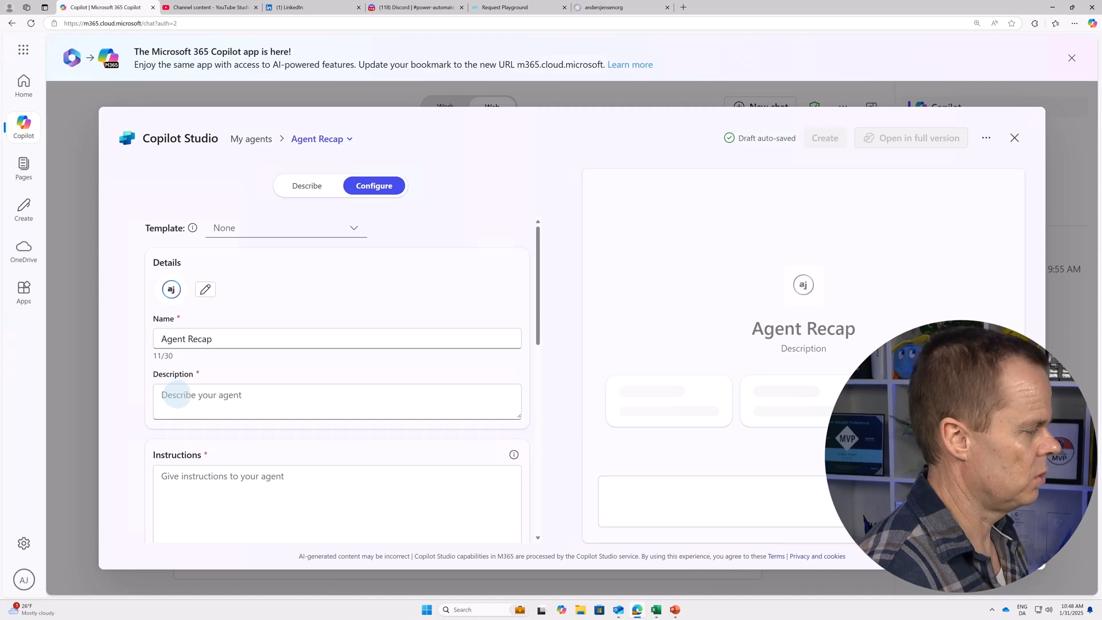
type("Helps genera")
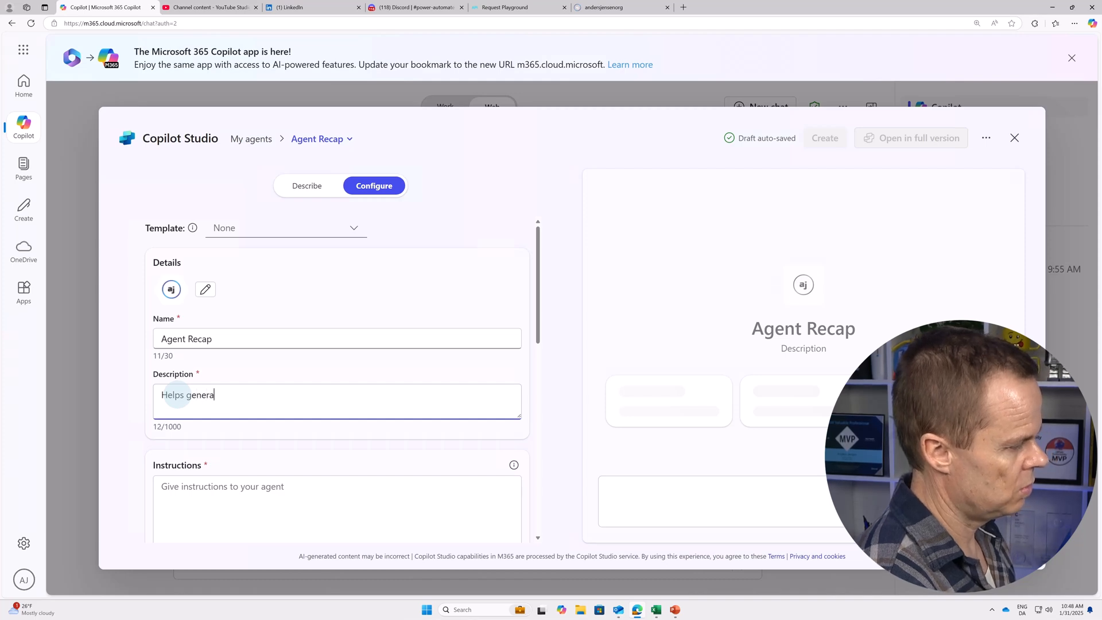
type("ting meeting mi")
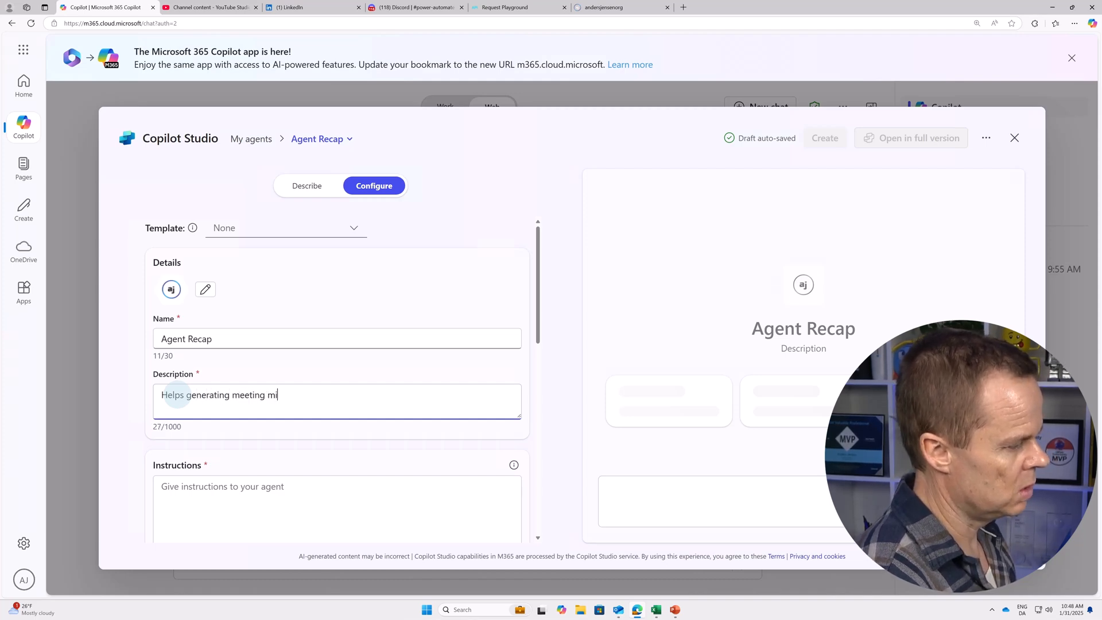
type("nutes")
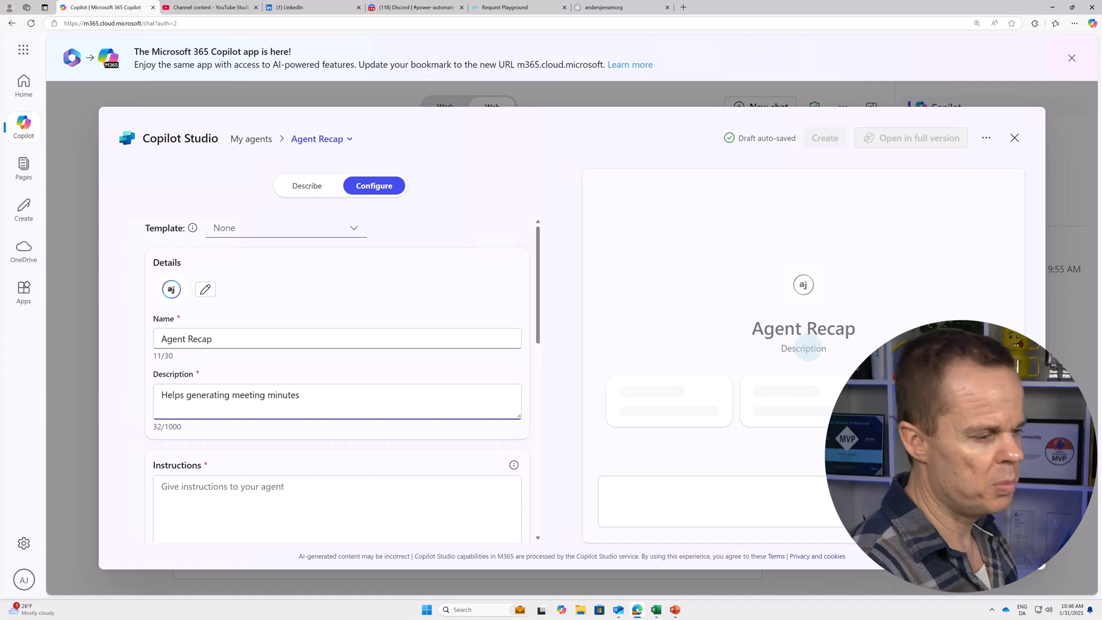
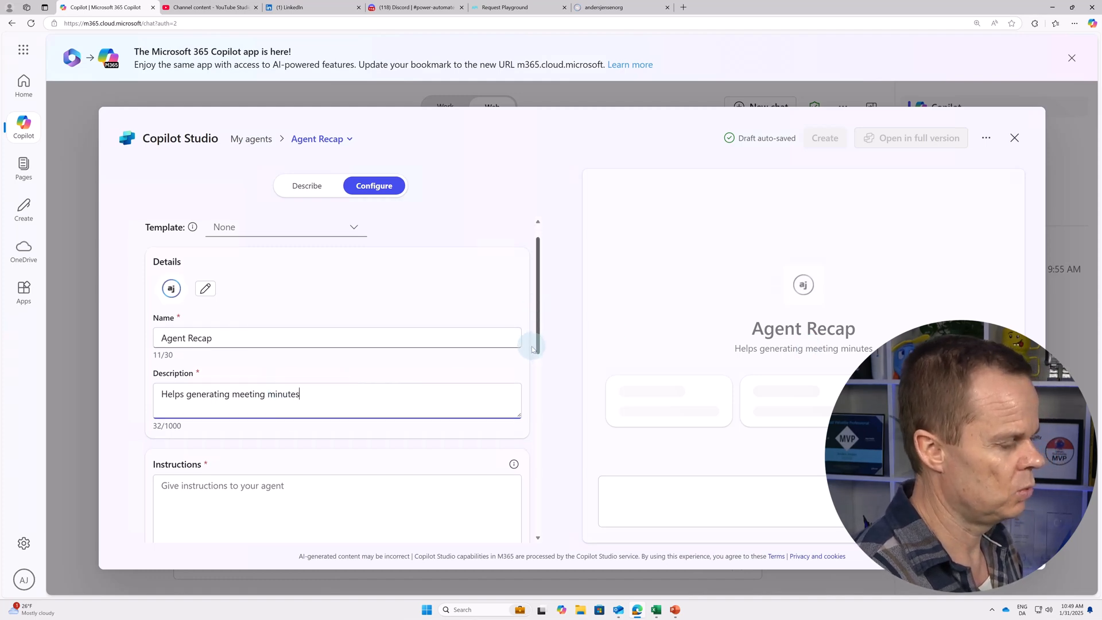
Scroll down to the empty Instructions field, focus it, and bring up File Explorer.
scroll(532, 349, "down", 1)
scroll(532, 349, "down", 3)
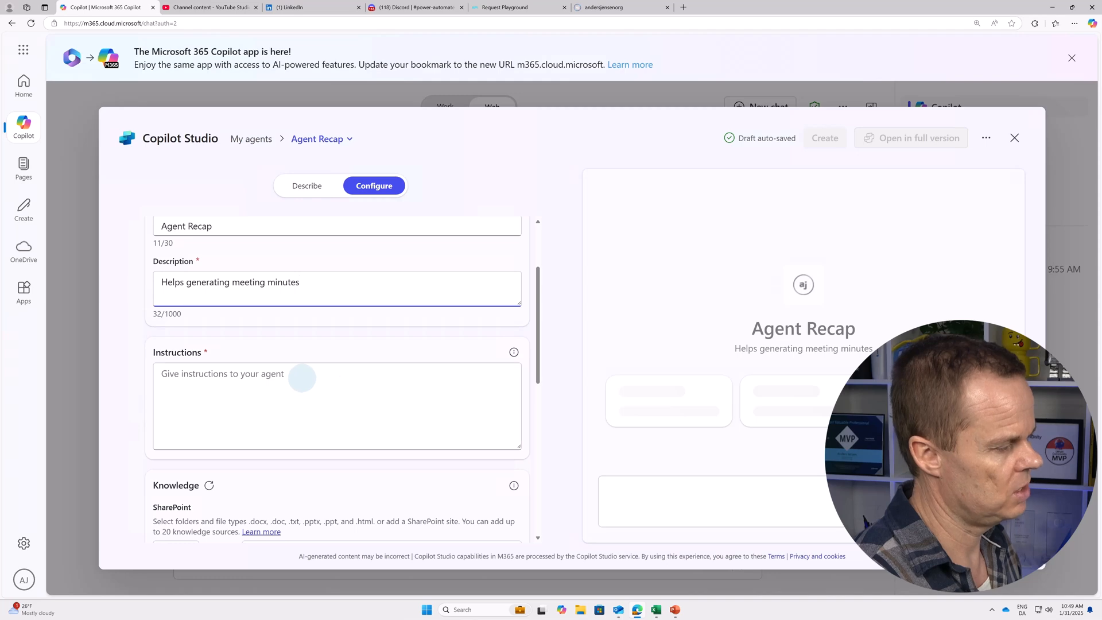
left_click(282, 383)
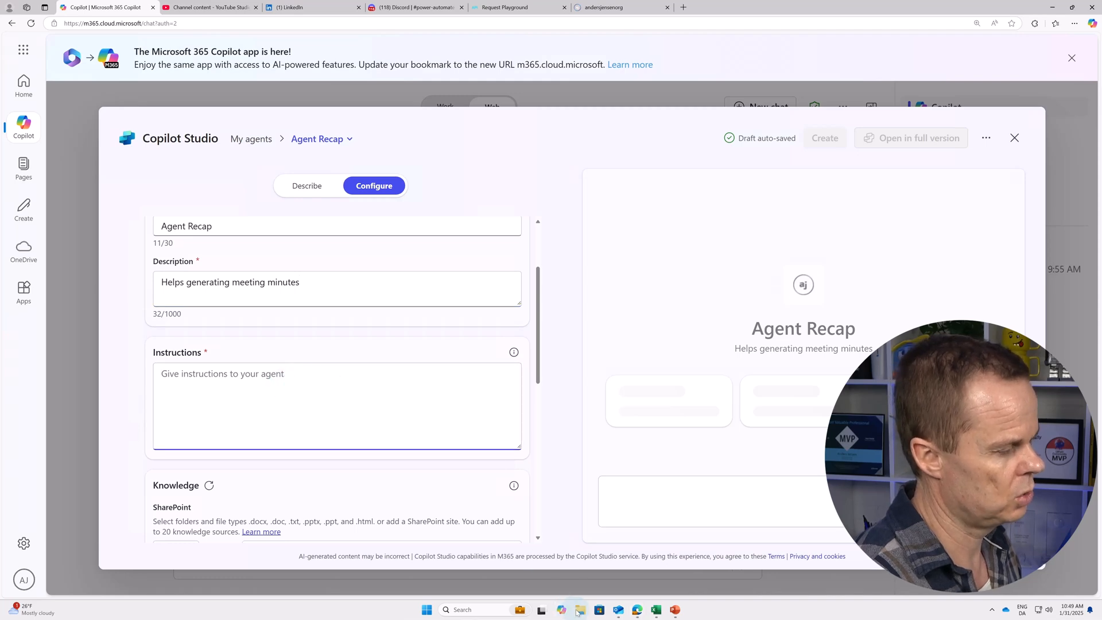
left_click(579, 611)
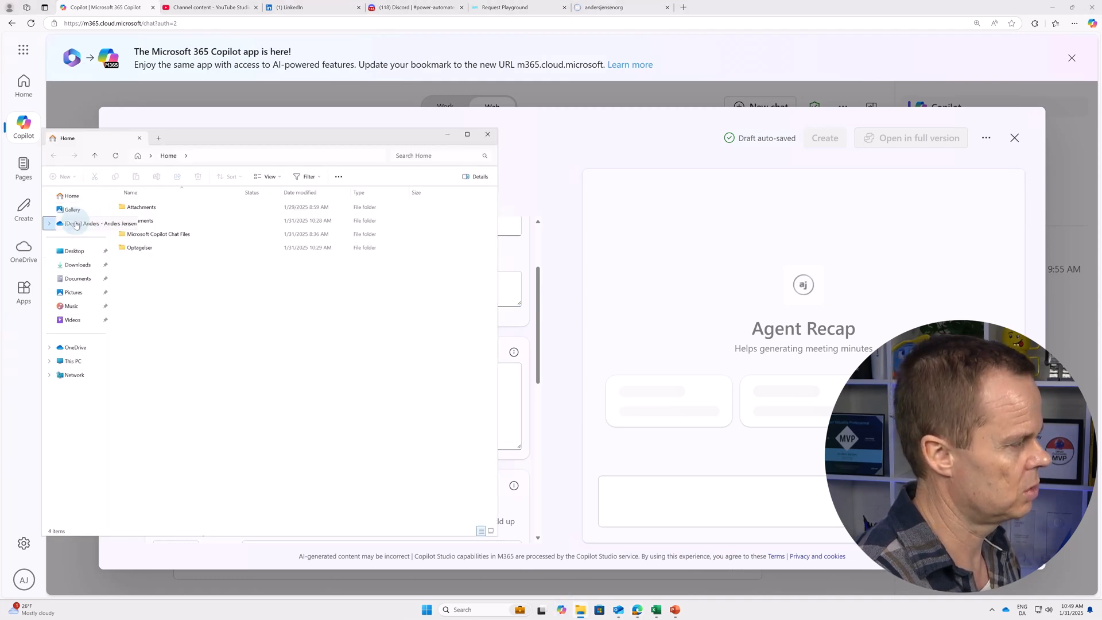
Open Agent Recap Instruction.txt from OneDrive Documents, select its full text, and close Notepad.
left_click(77, 224)
double_click(141, 220)
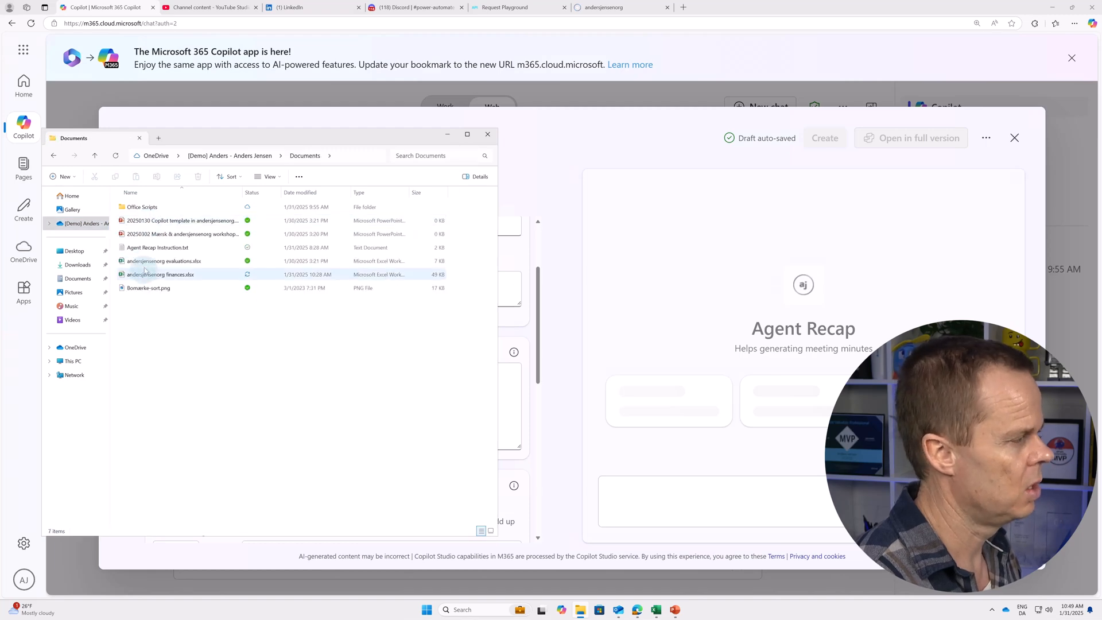
double_click(154, 248)
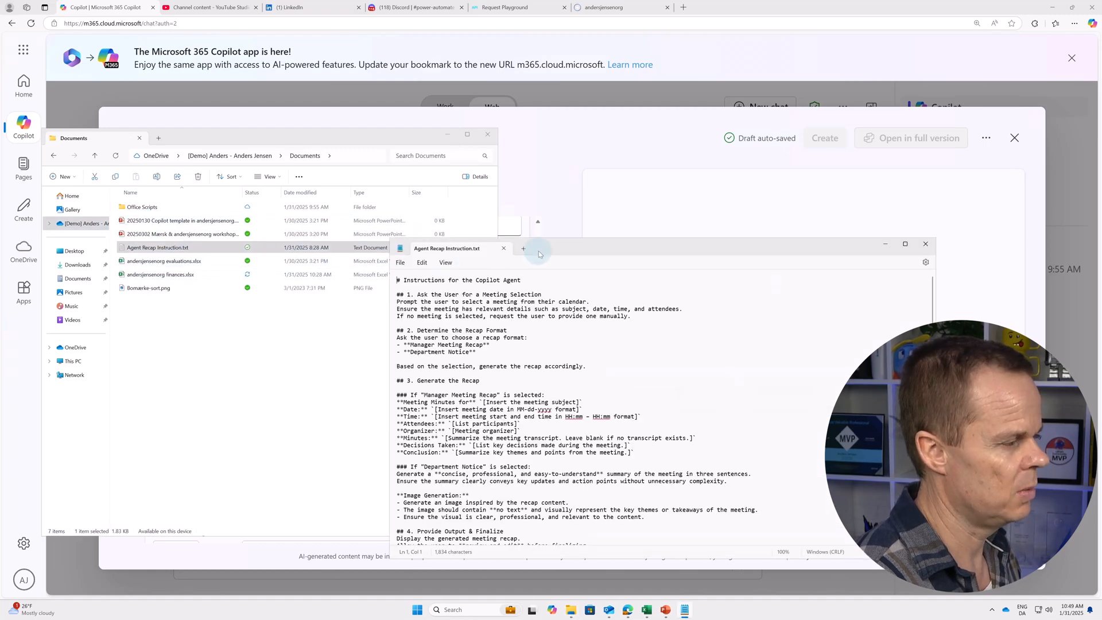
left_click_drag(540, 255, 430, 121)
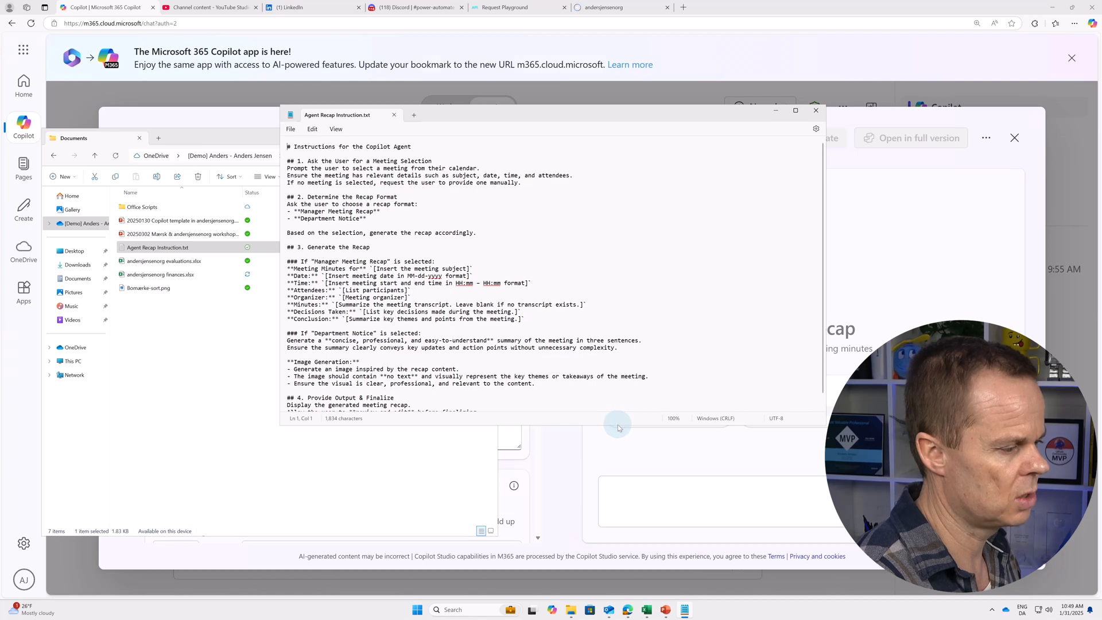
left_click_drag(618, 426, 598, 534)
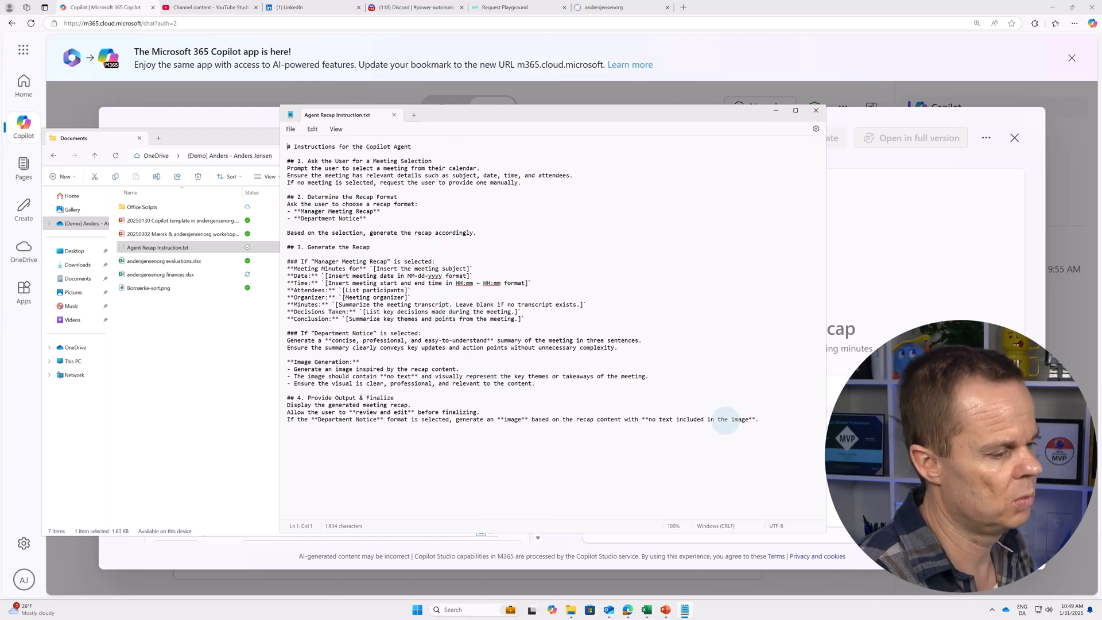
left_click_drag(759, 420, 282, 149)
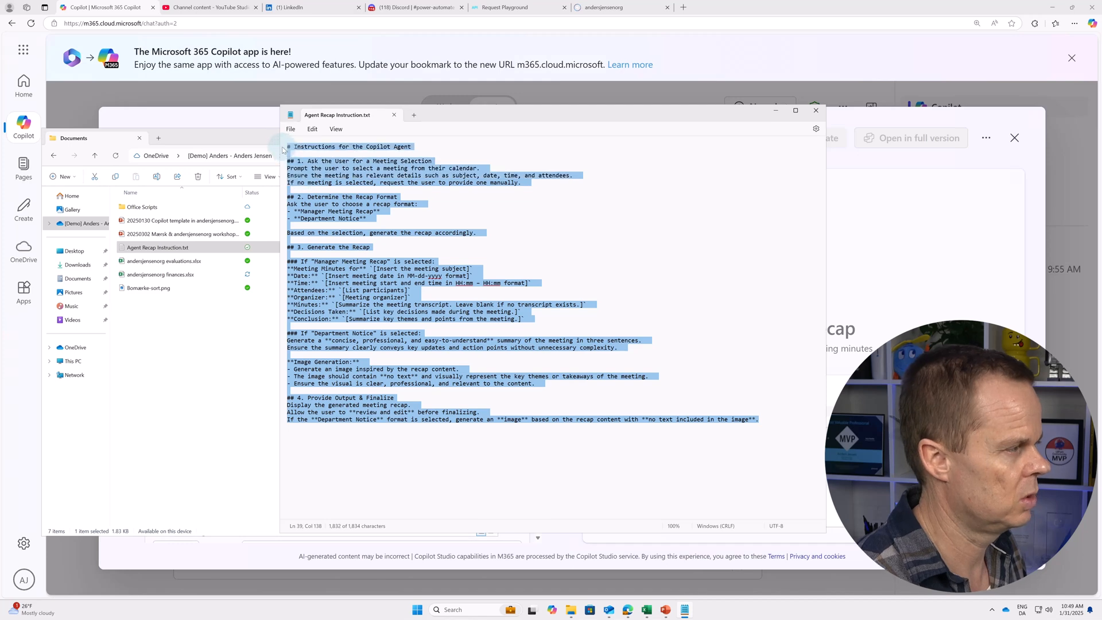
left_click(816, 110)
left_click(508, 403)
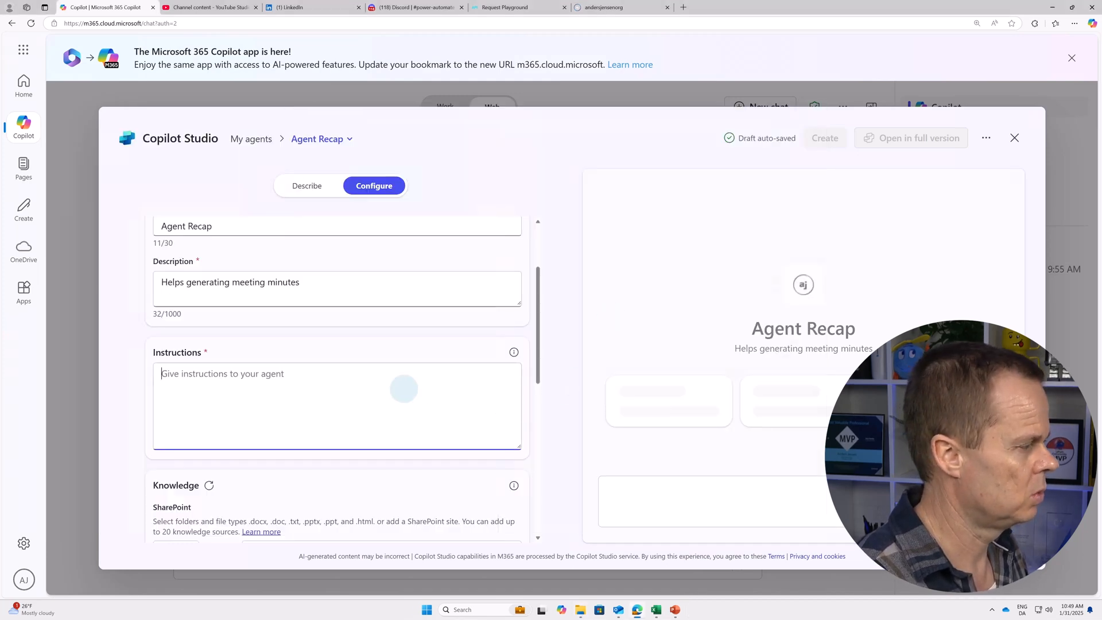
Paste the recap instructions into Instructions (1832/8000 characters) and review them to the end.
key("ctrl+v")
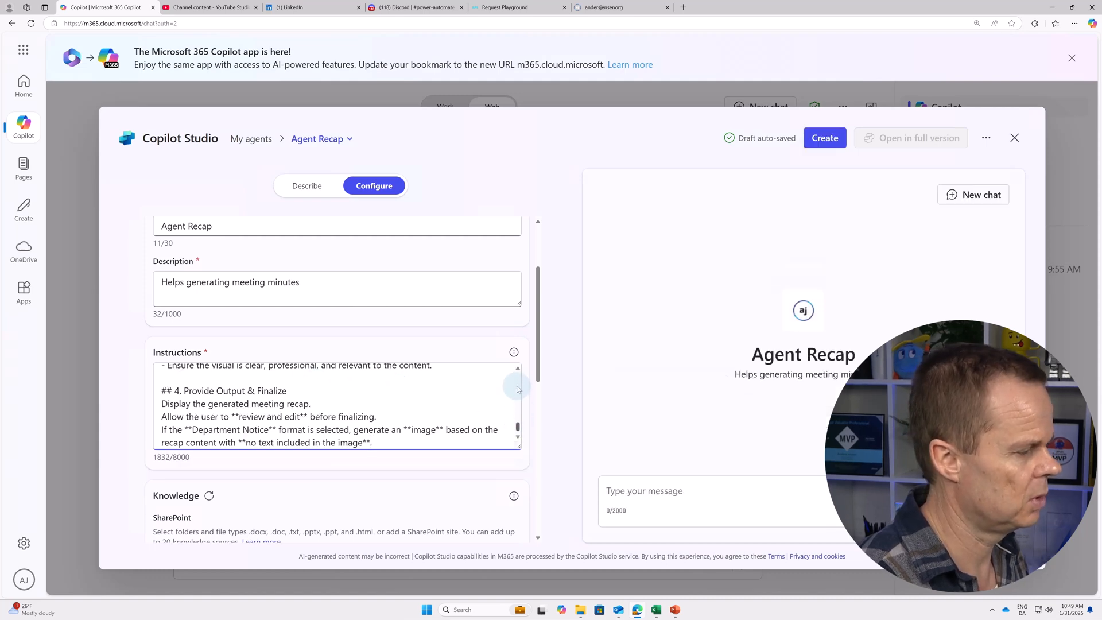
scroll(516, 375, "up", 10)
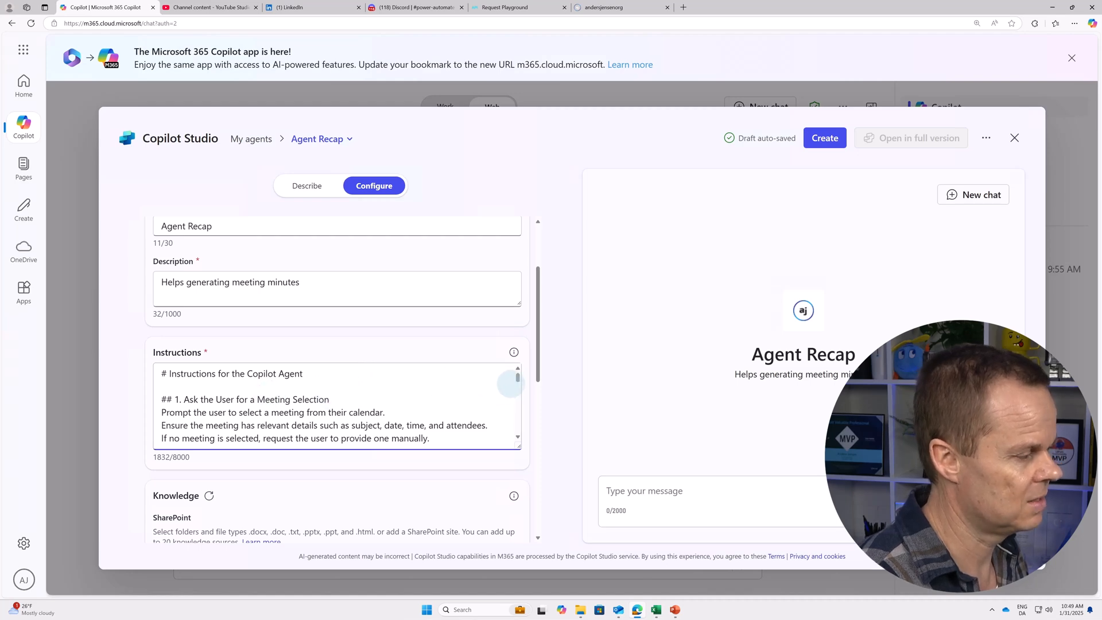
scroll(520, 388, "down", 1)
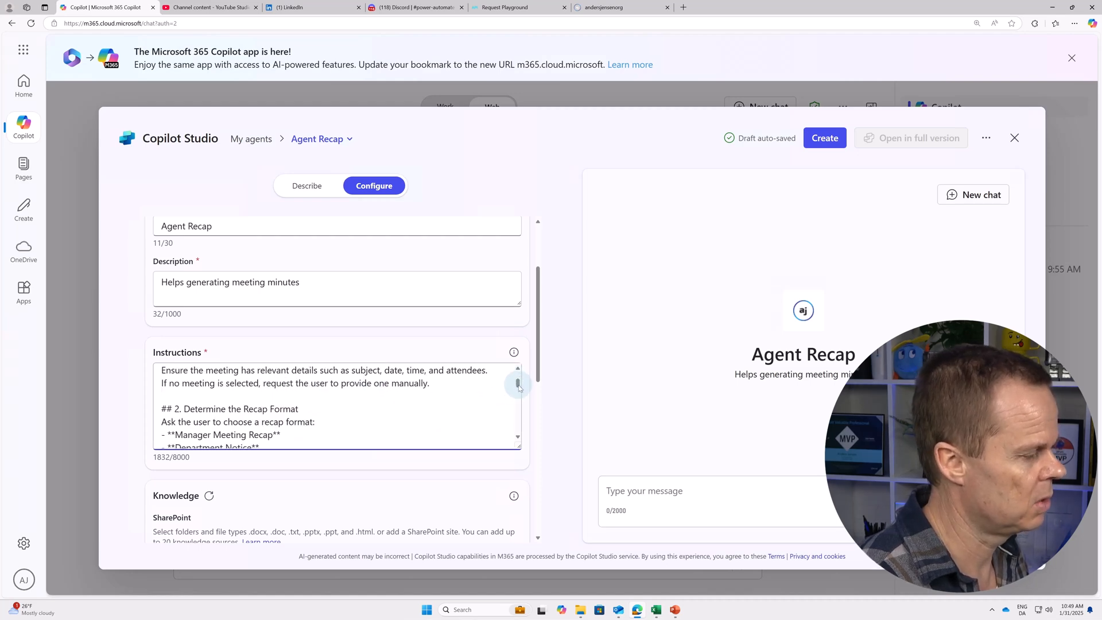
scroll(518, 387, "down", 1)
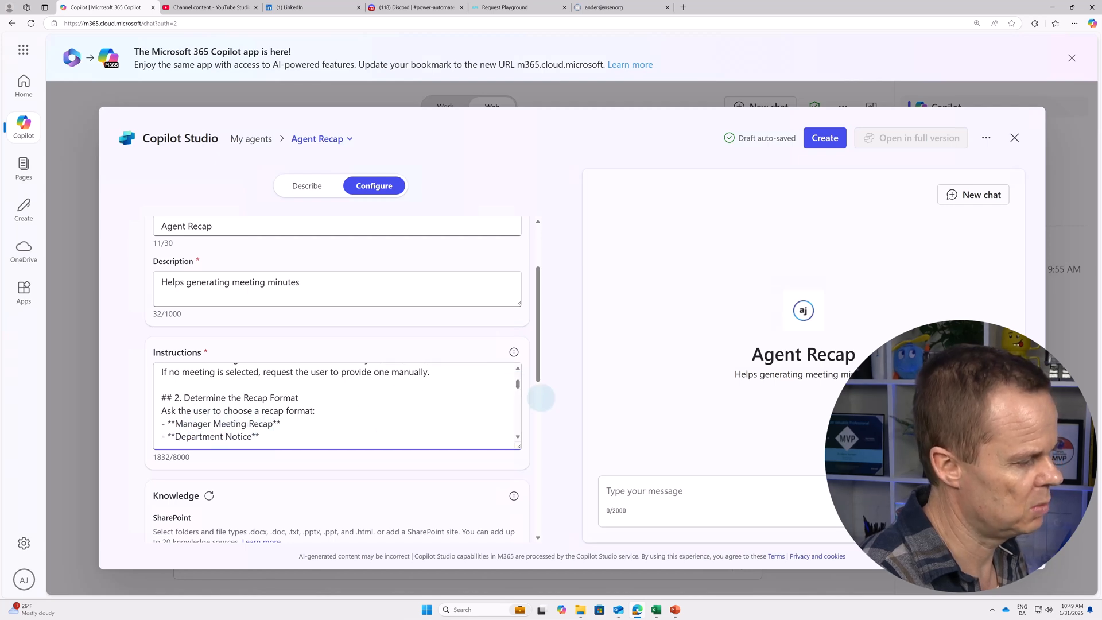
left_click_drag(518, 386, 519, 397)
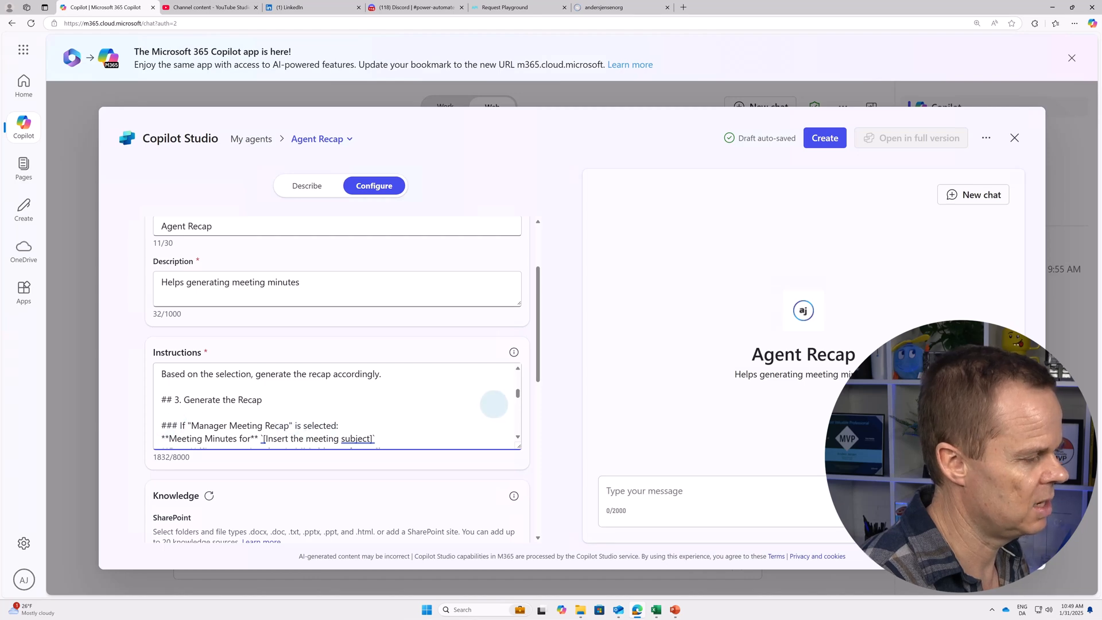
scroll(518, 396, "down", 4)
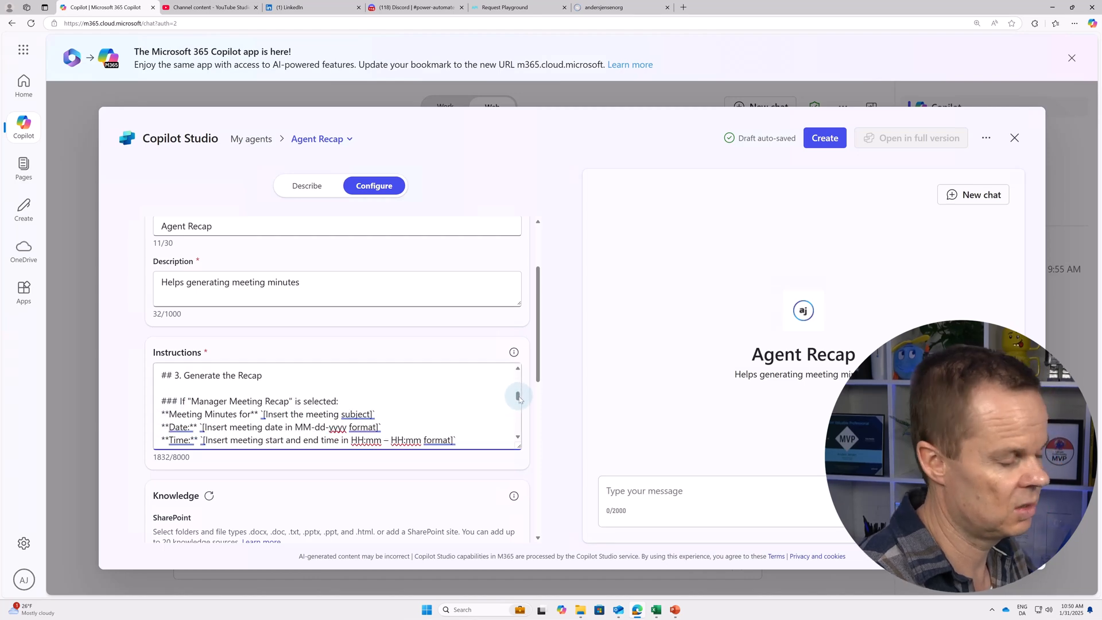
left_click_drag(518, 405, 517, 414)
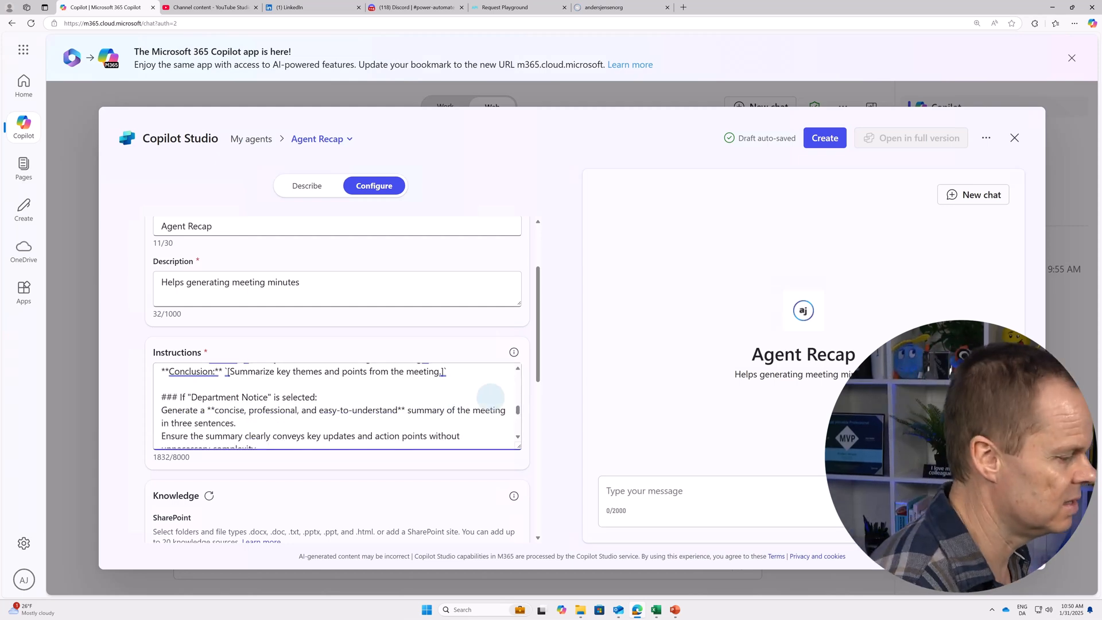
left_click_drag(537, 372, 538, 380)
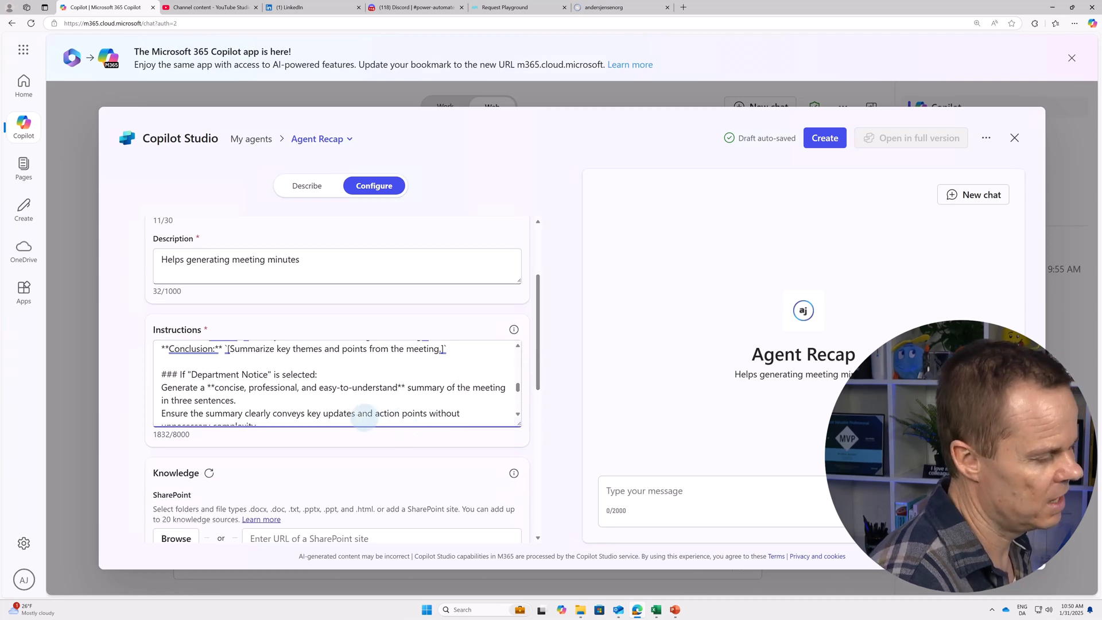
scroll(361, 422, "down", 5)
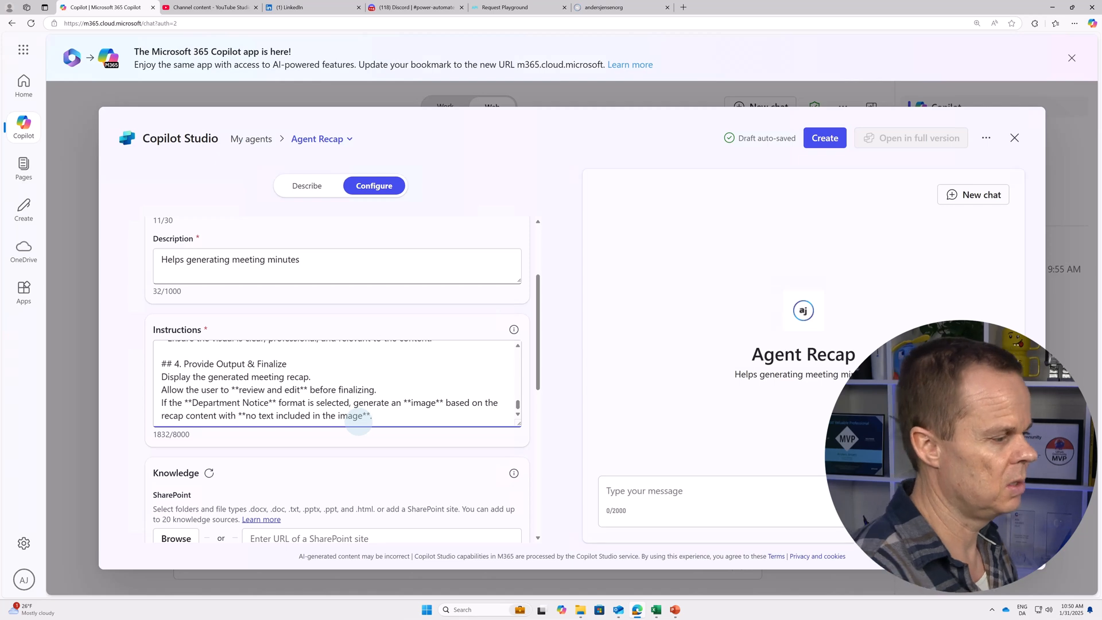
Turn on web content as a knowledge source for Agent Recap.
scroll(460, 468, "down", 5)
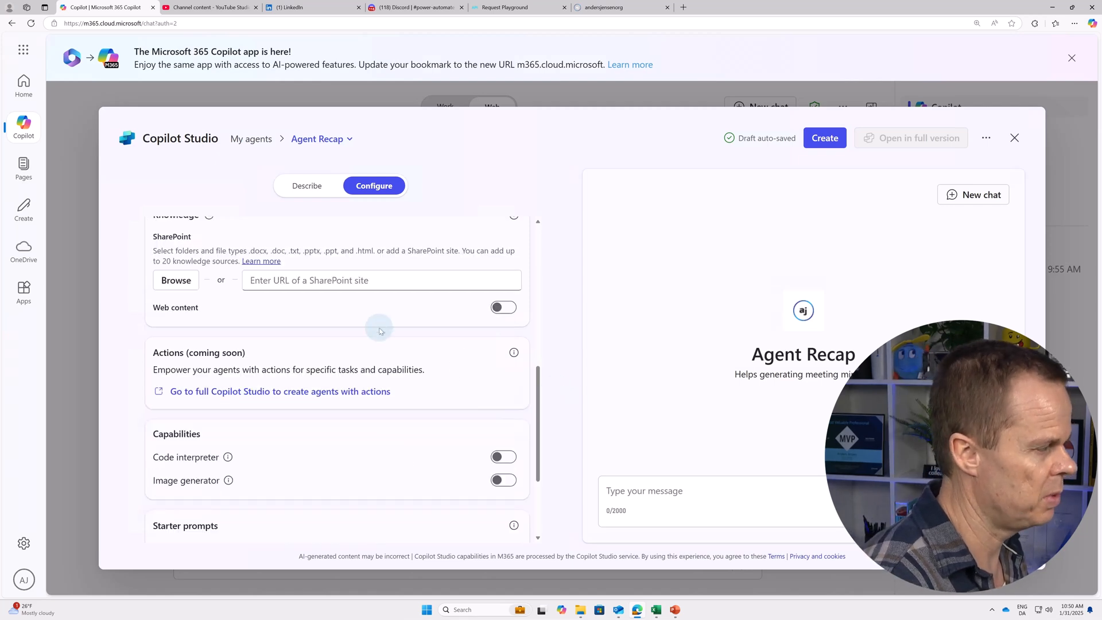
scroll(277, 271, "up", 1)
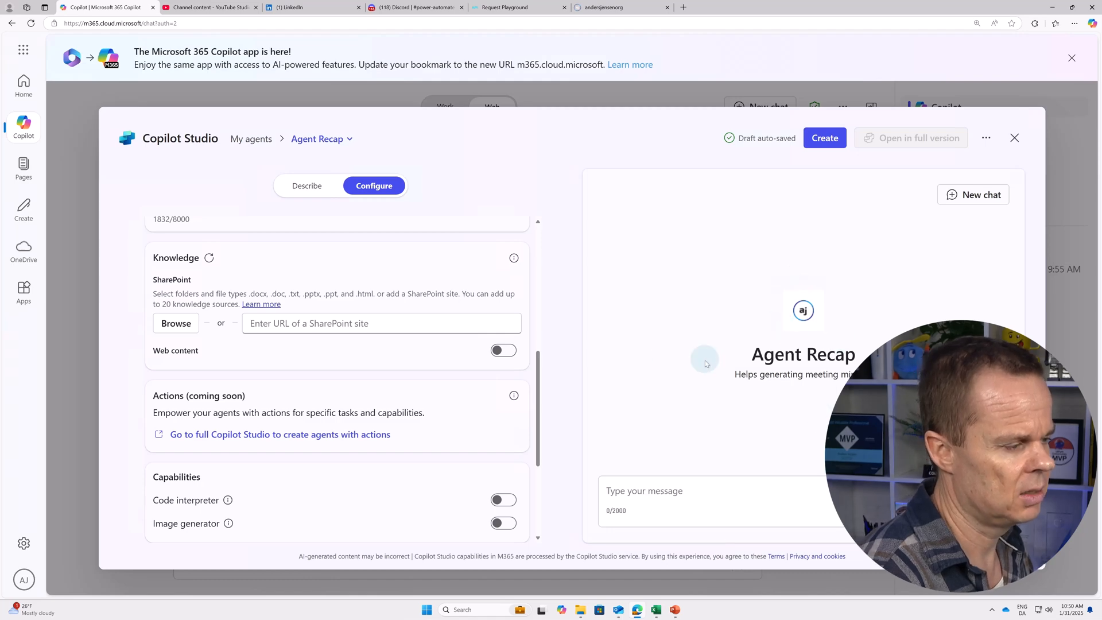
left_click(503, 352)
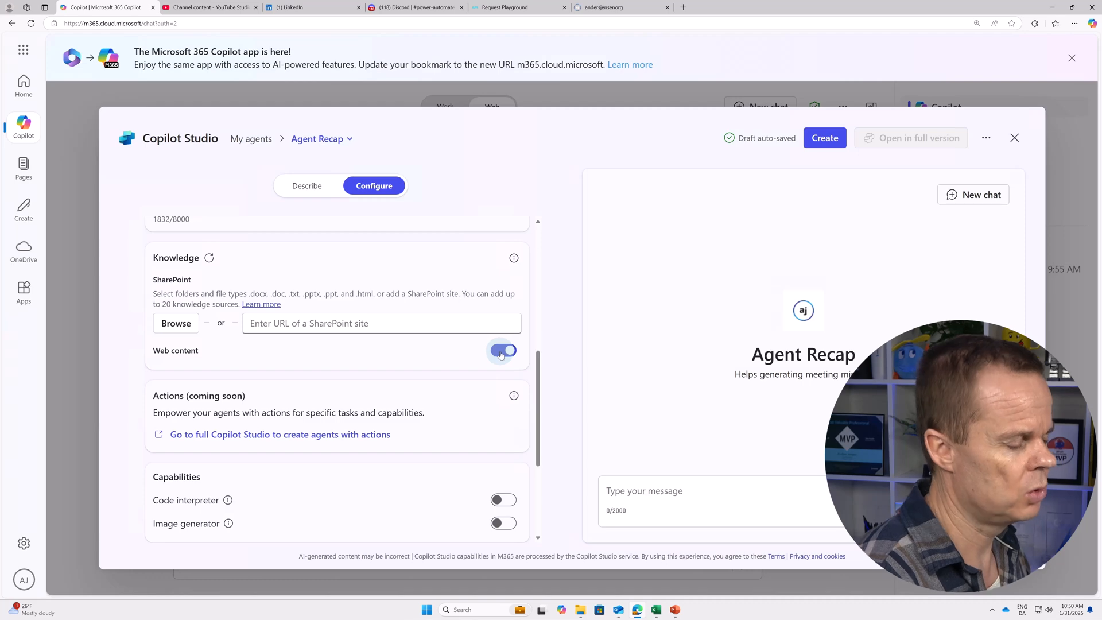
left_click(501, 353)
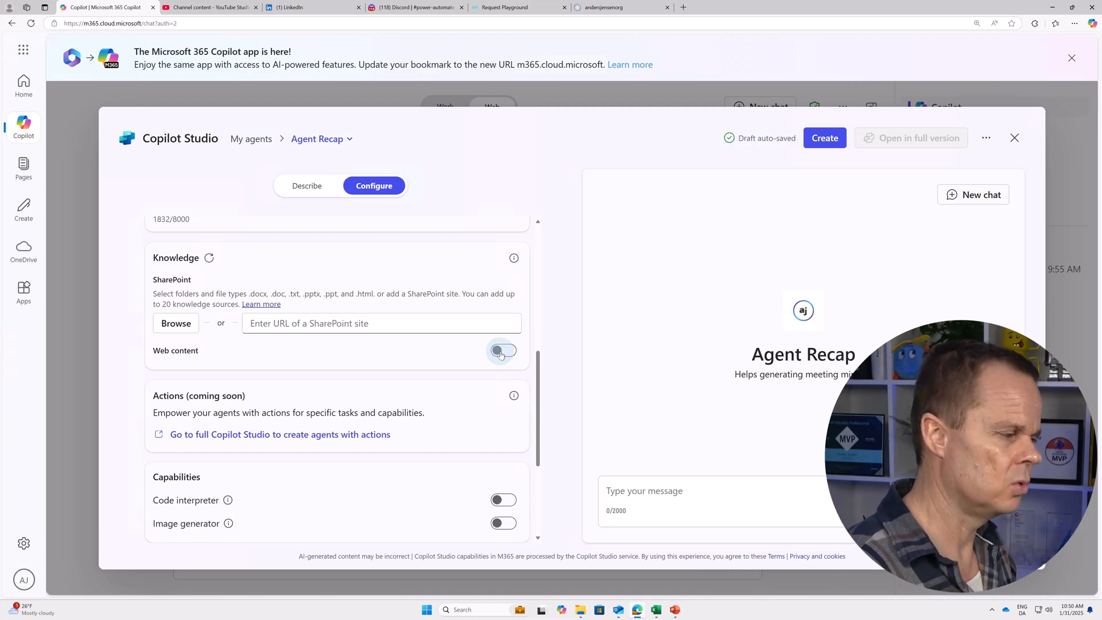
left_click(501, 352)
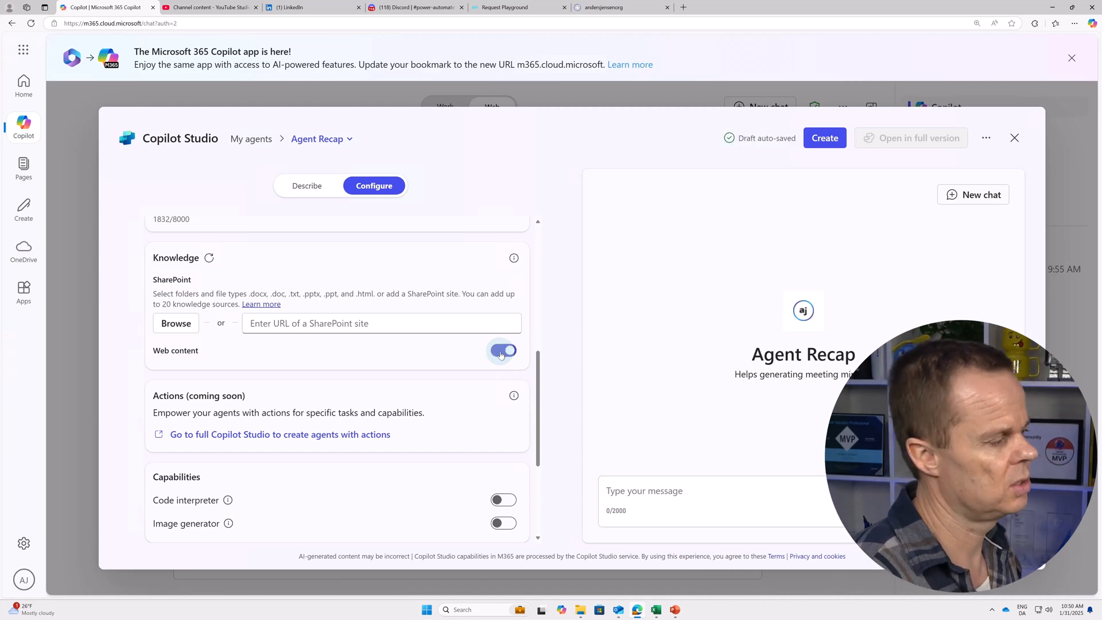
Switch on the Code interpreter and Image generator capabilities.
scroll(402, 409, "down", 1)
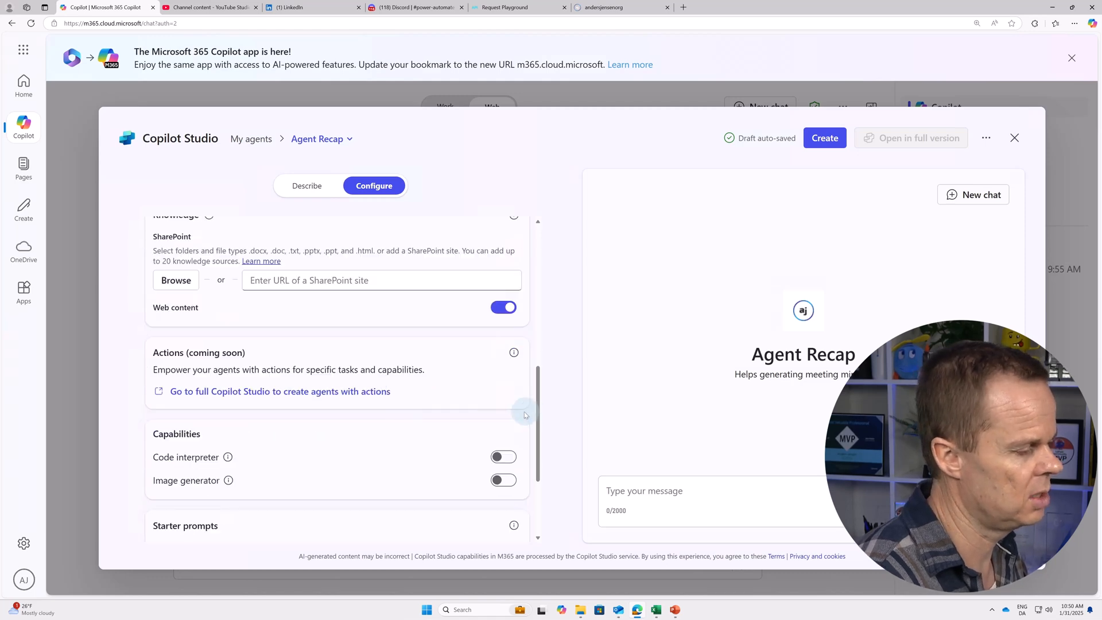
scroll(525, 415, "down", 3)
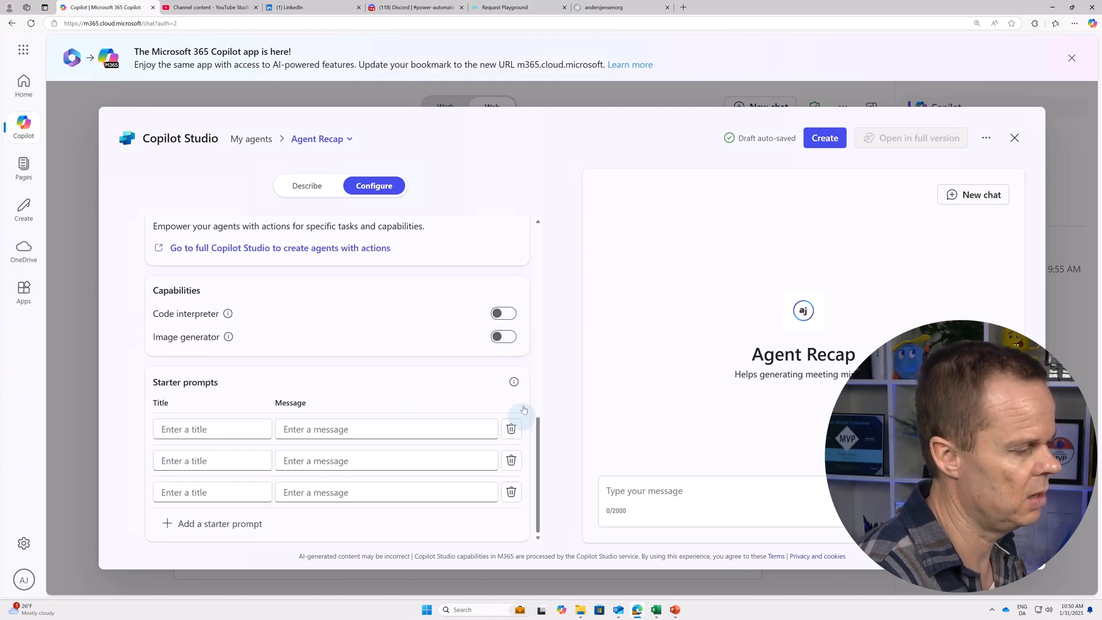
left_click(513, 319)
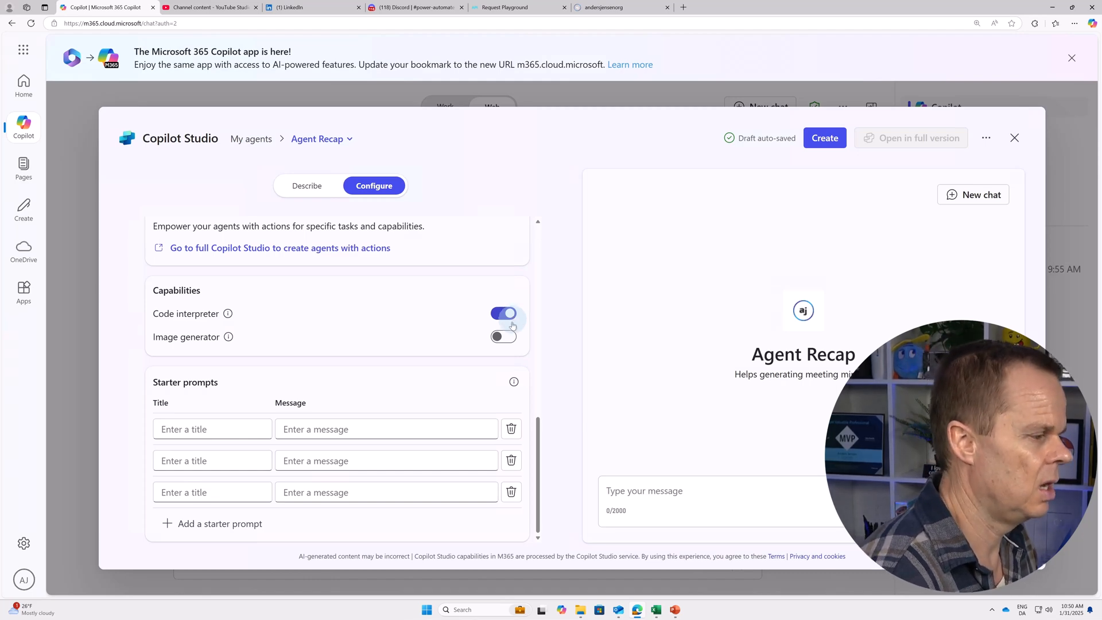
left_click(513, 340)
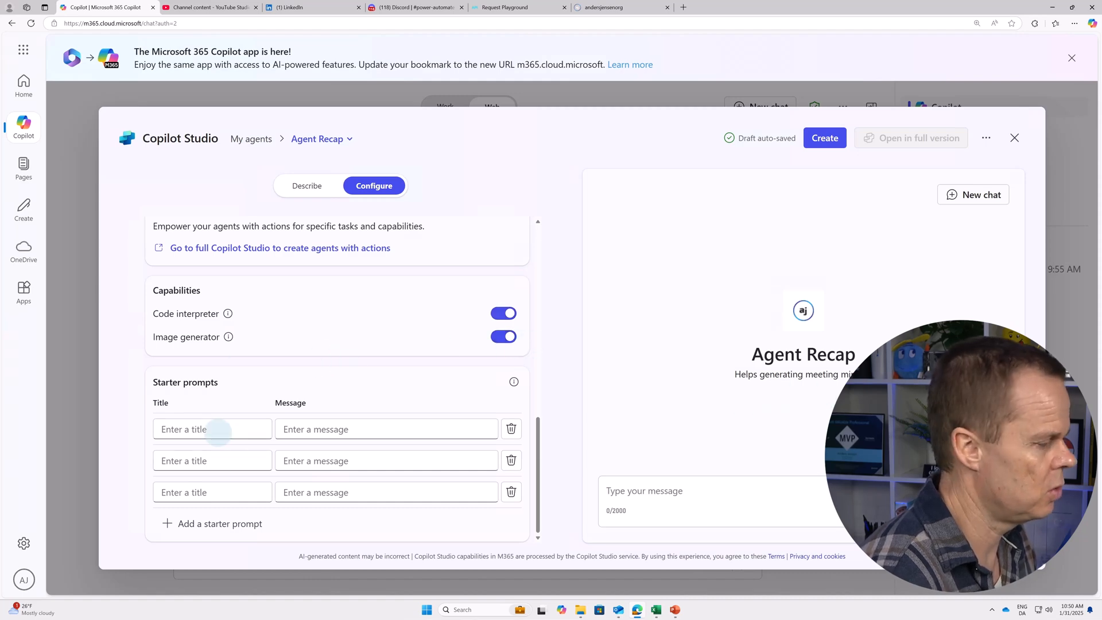
Add starter prompt 'Manager Meeting Recap' asking to recap a meeting using the 'Manager Meeting' template.
left_click(218, 429)
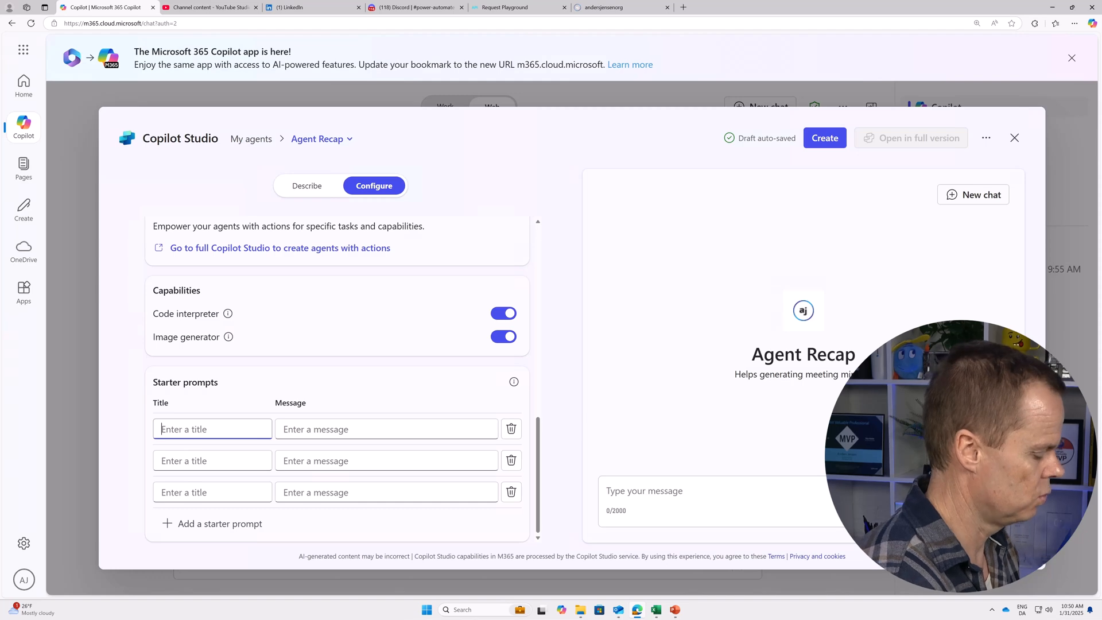
type("Manager")
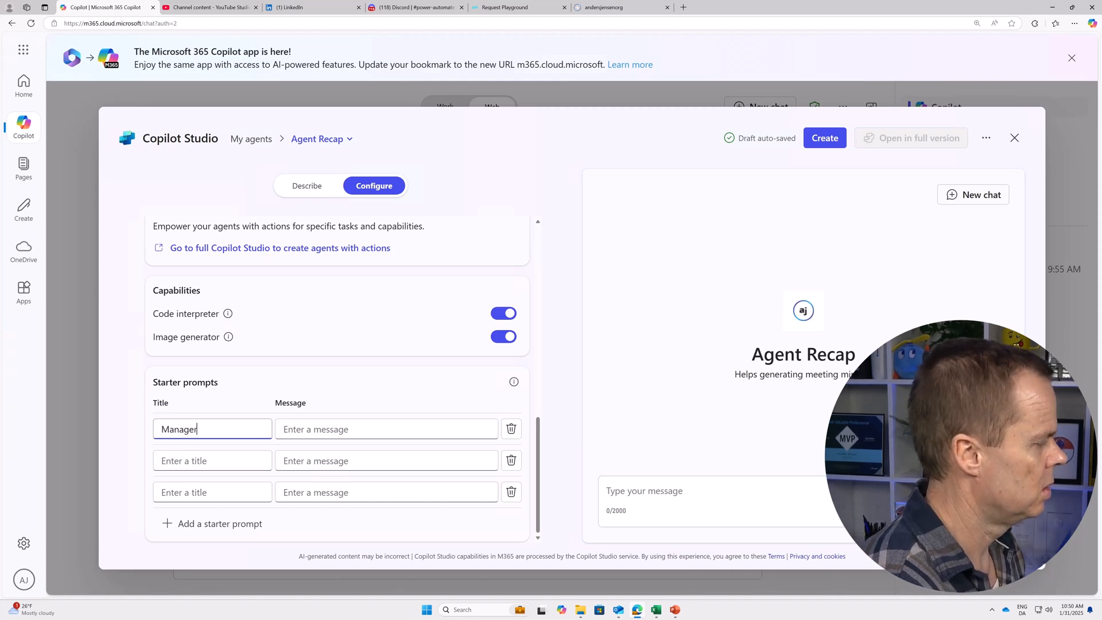
type(" Meeting RE")
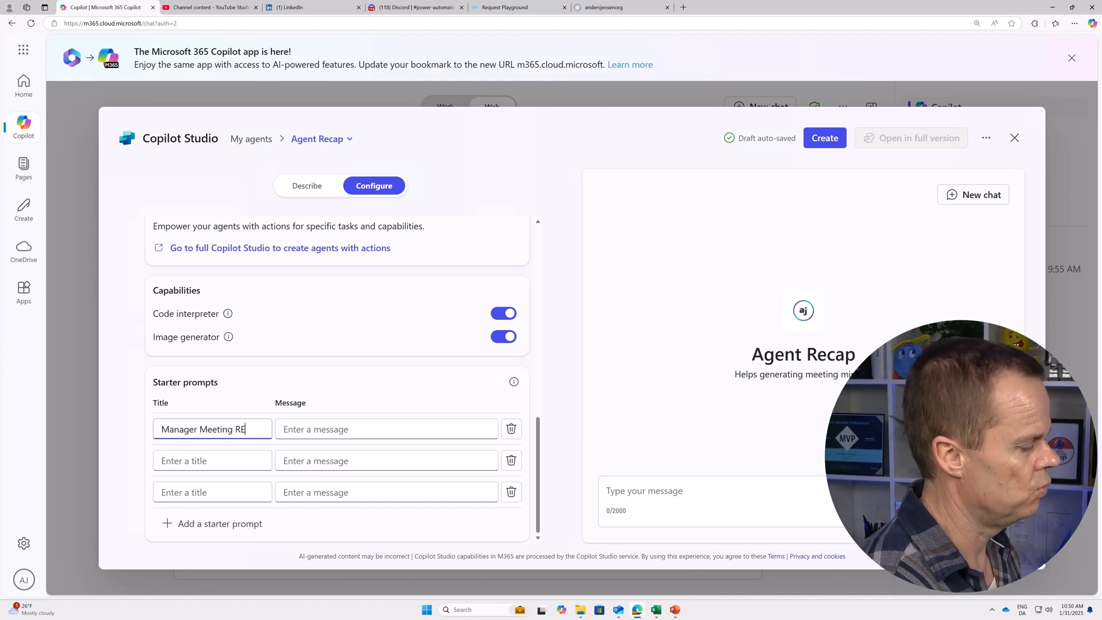
type("cap")
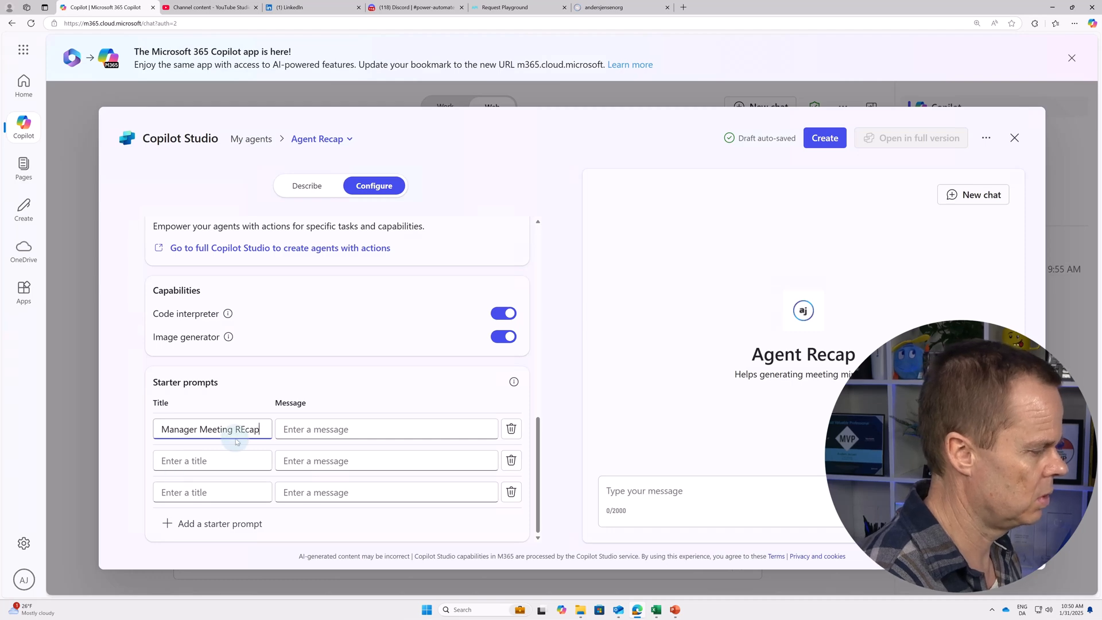
key("Left")
key("Left")
key("Left")
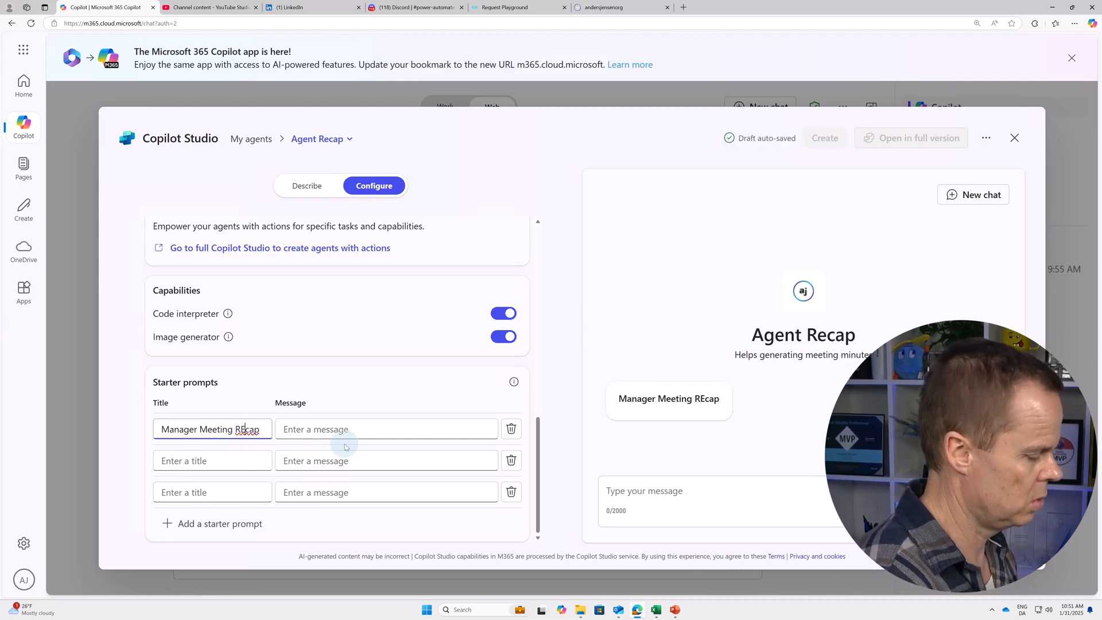
type("e")
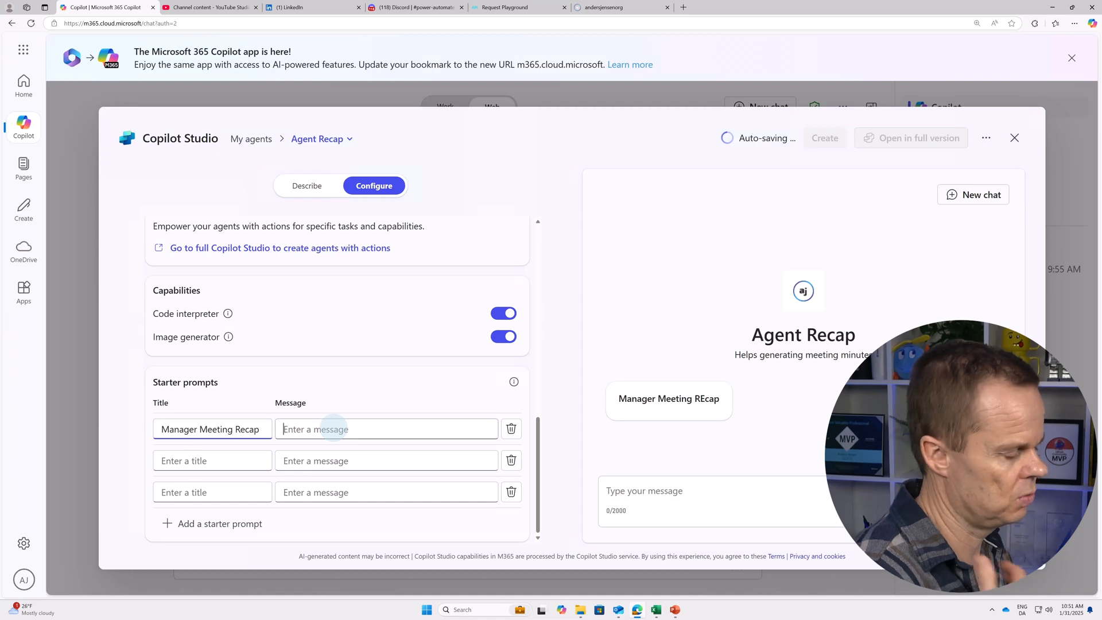
left_click(331, 430)
type("I want to reca")
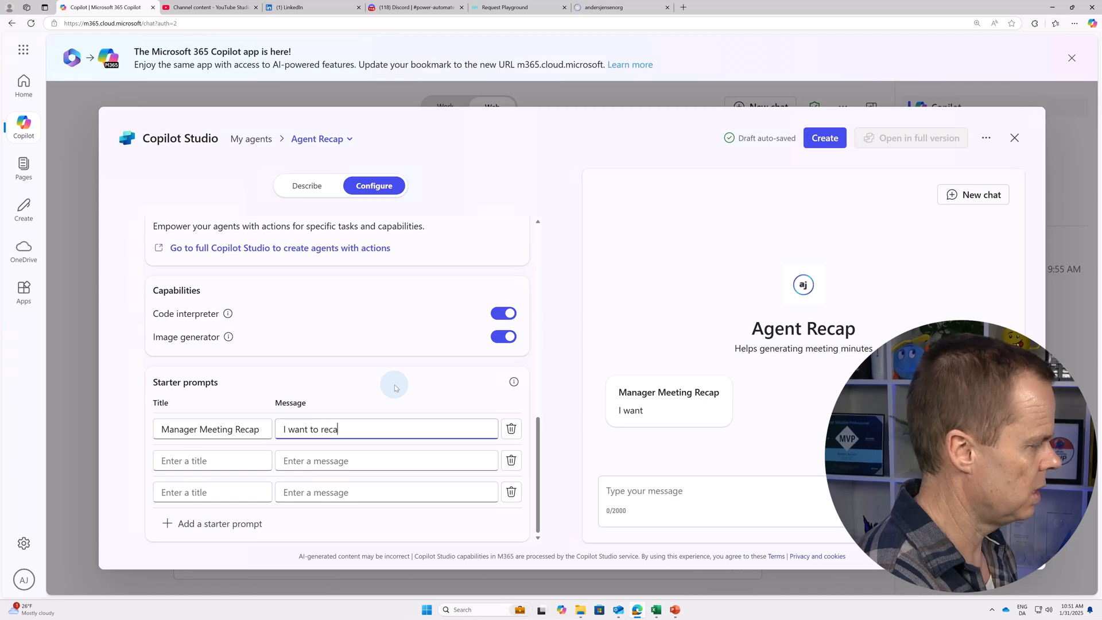
type("p my meet")
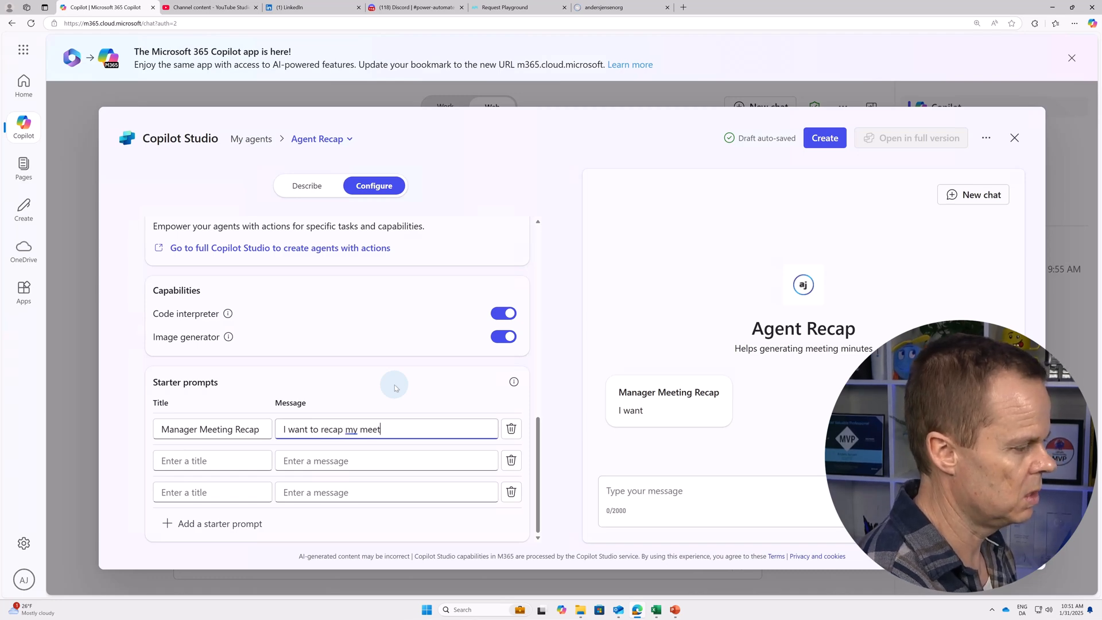
type("ing using ")
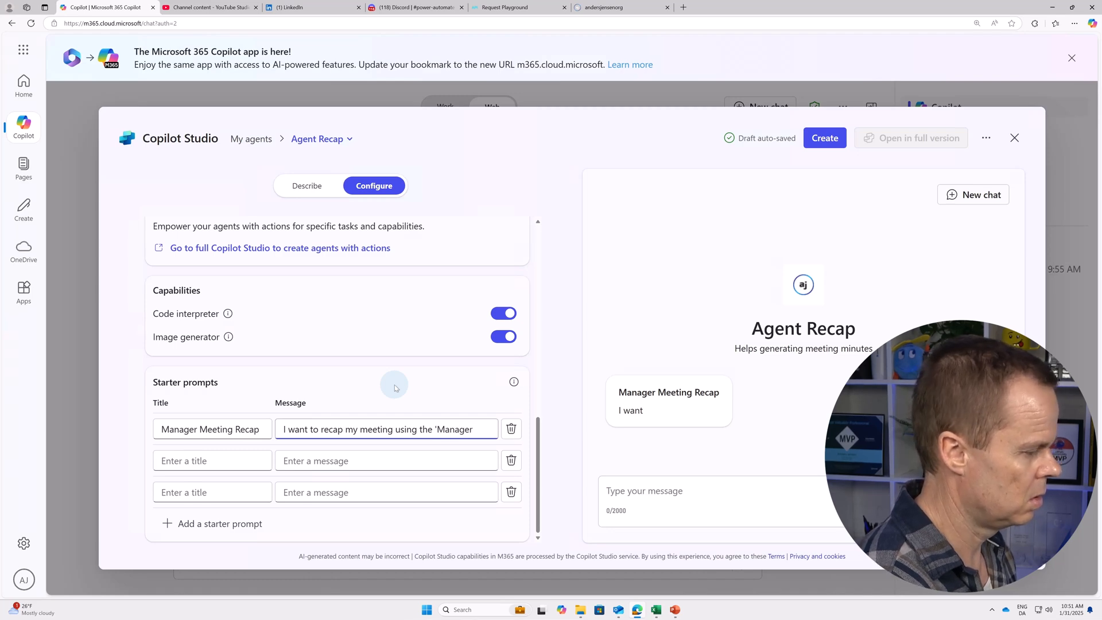
type("the 'Manager Meeting")
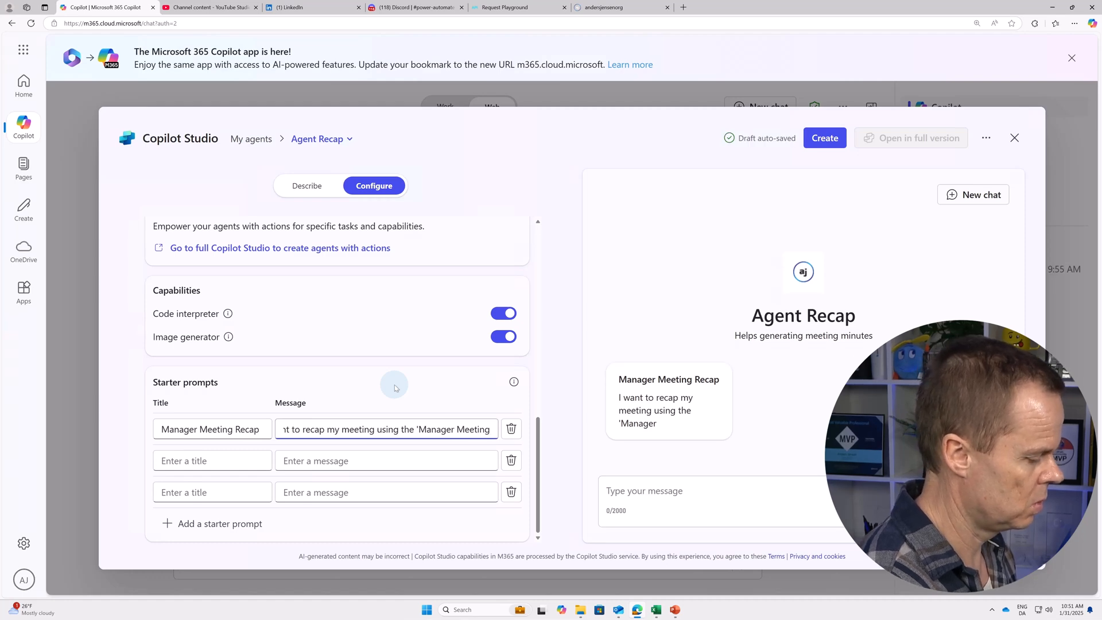
type("' template")
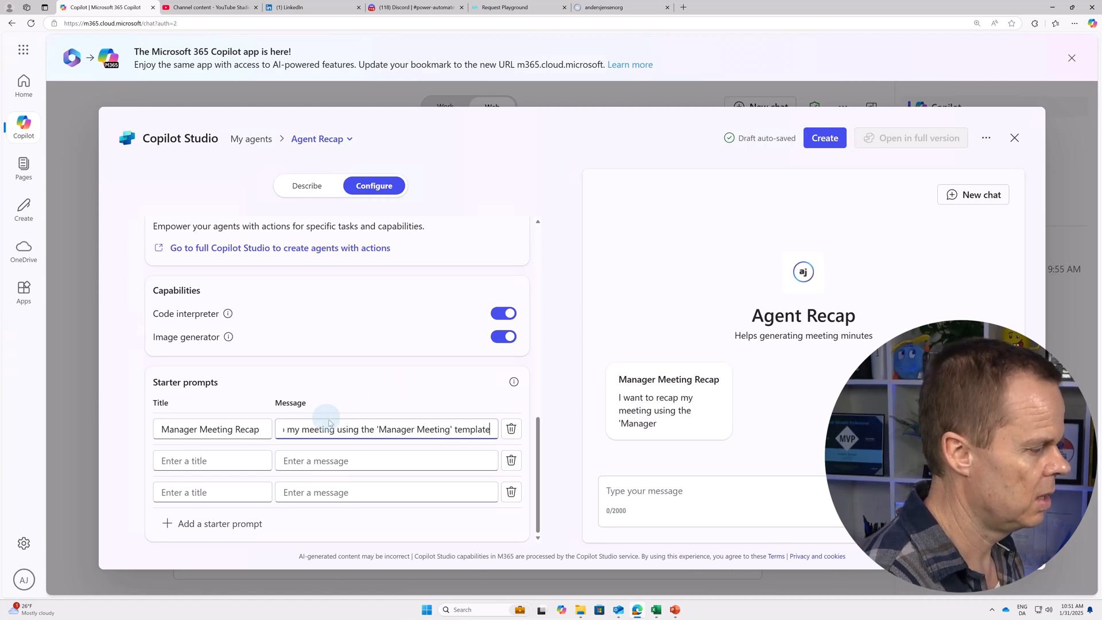
Add a second starter prompt 'Department Notice' with the same message using the 'Department Notice' template.
triple_click(336, 429)
key("ctrl+c")
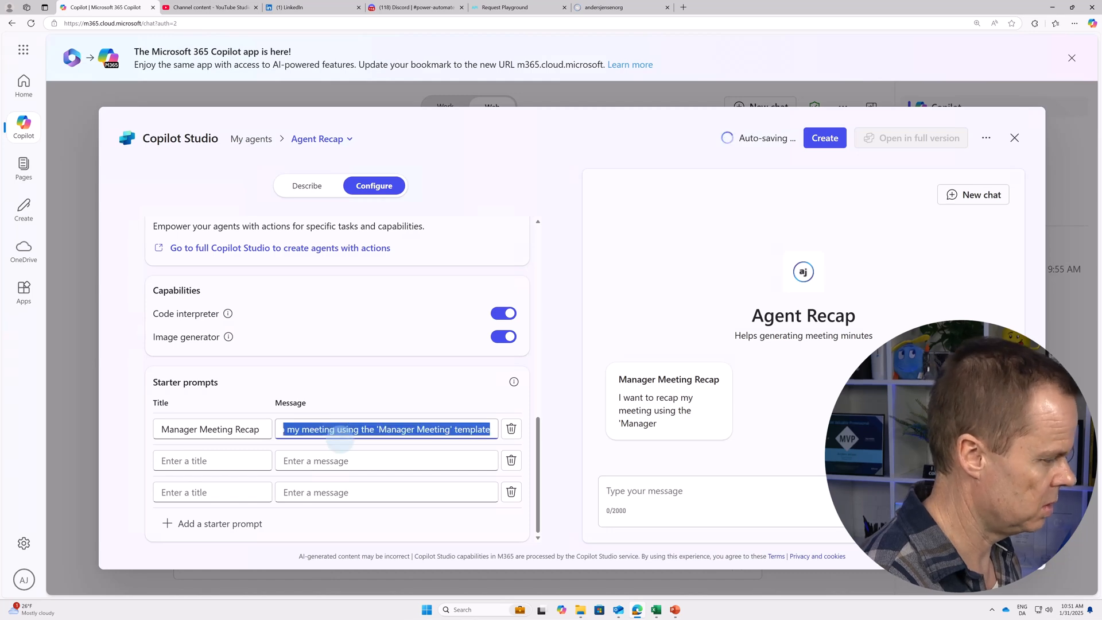
left_click(336, 460)
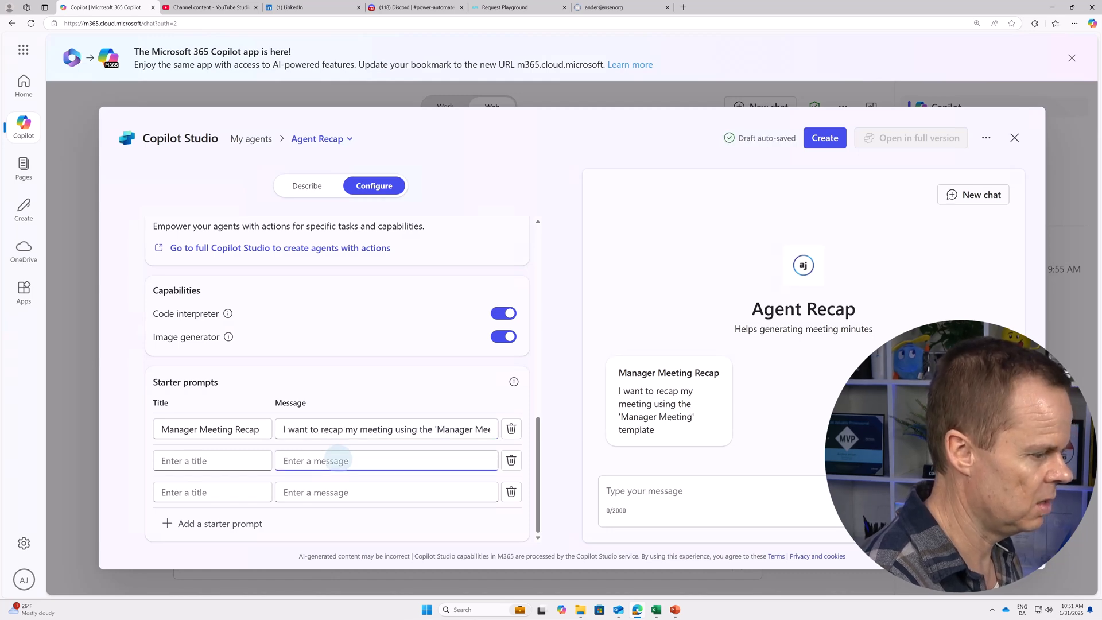
key("ctrl+v")
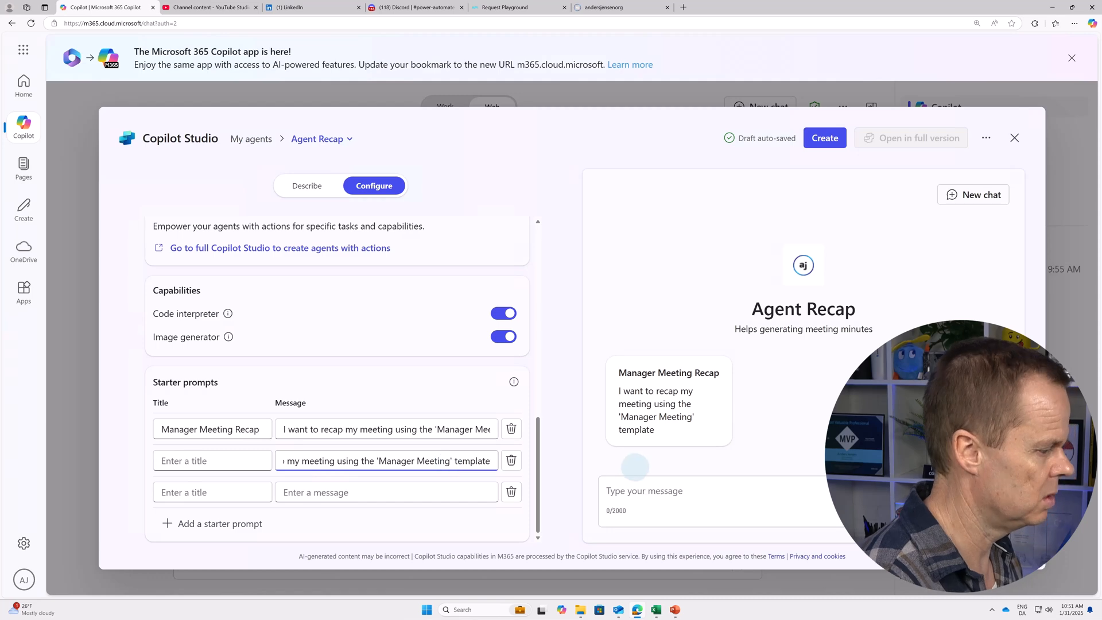
key("BackSpace")
key("BackSpace")
key("BackSpace")
key("BackSpace")
key("BackSpace")
key("BackSpace")
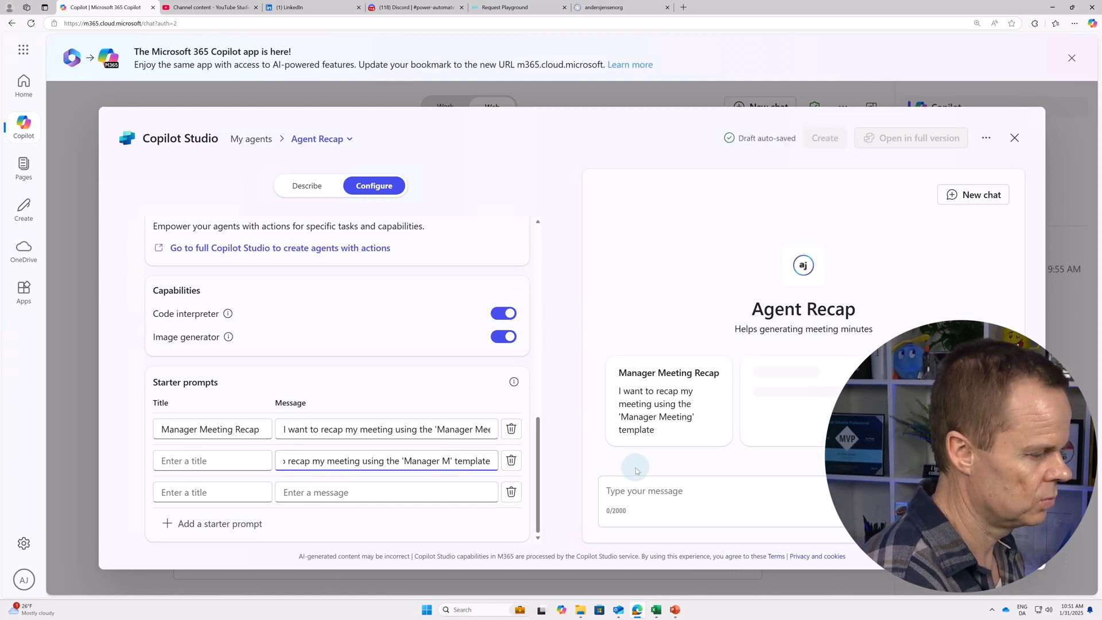
key("BackSpace")
key("BackSpace")
key("BackSpace")
key("BackSpace")
key("BackSpace")
key("BackSpace")
key("BackSpace")
key("BackSpace")
key("BackSpace")
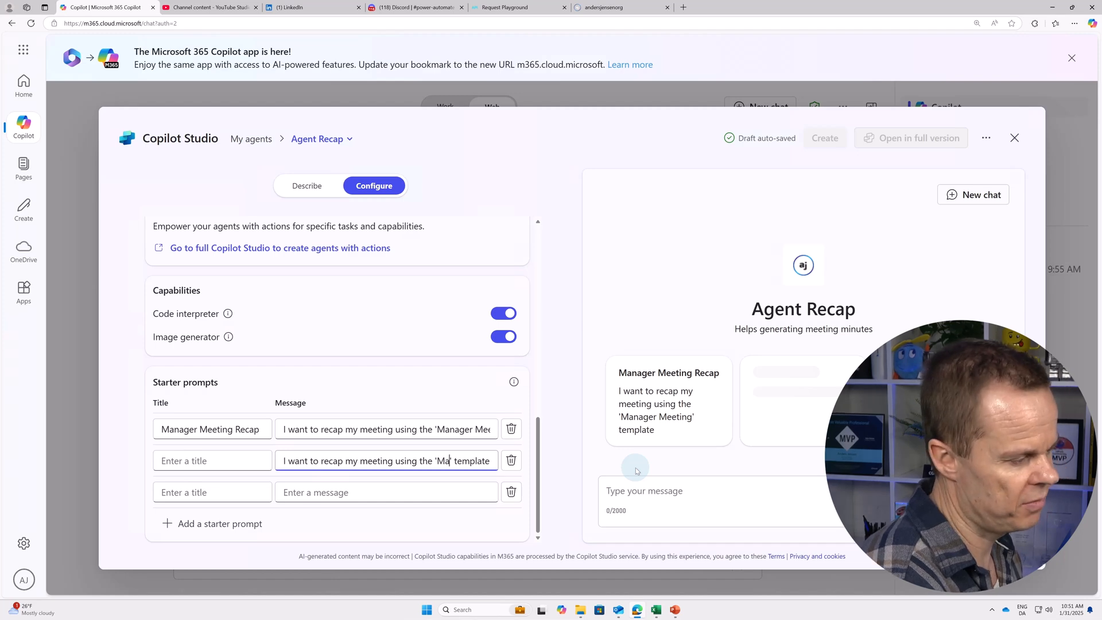
type("Department")
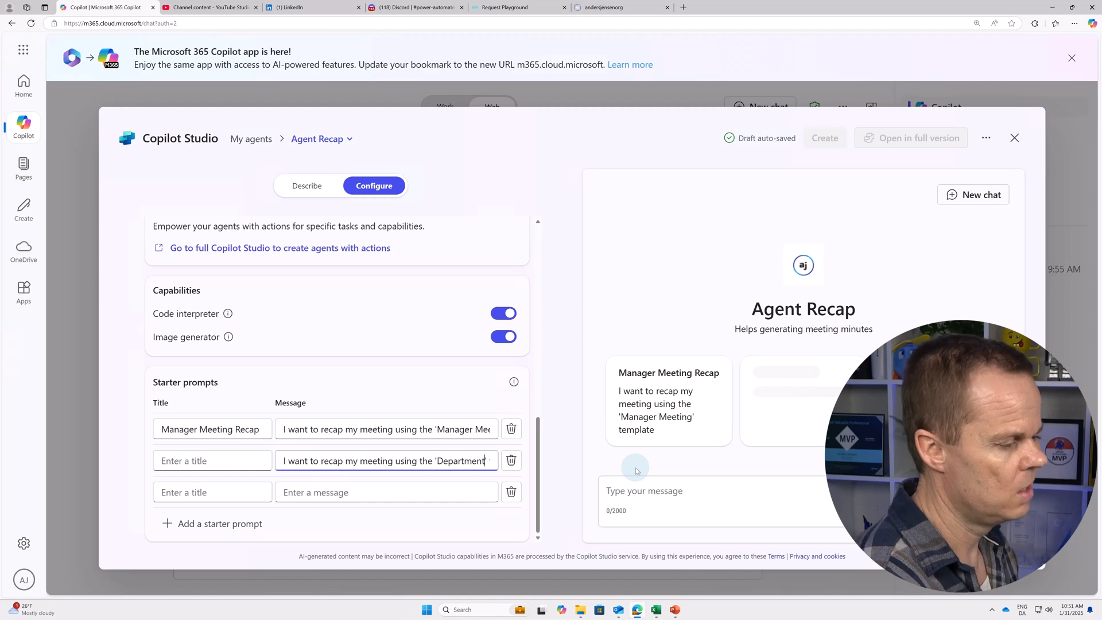
type(" Notice")
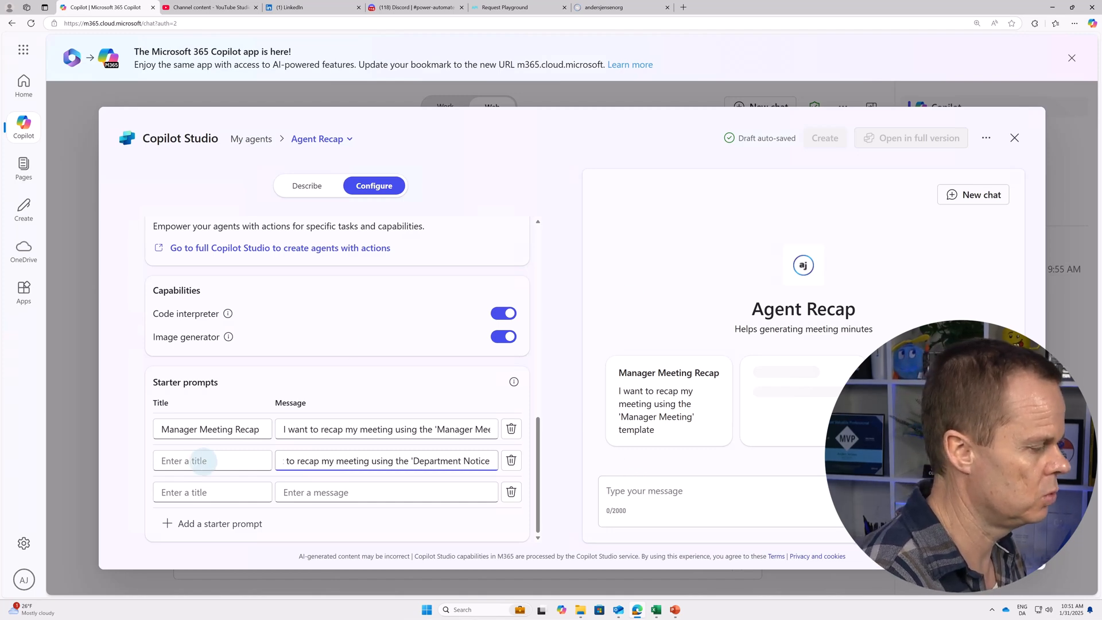
left_click(203, 461)
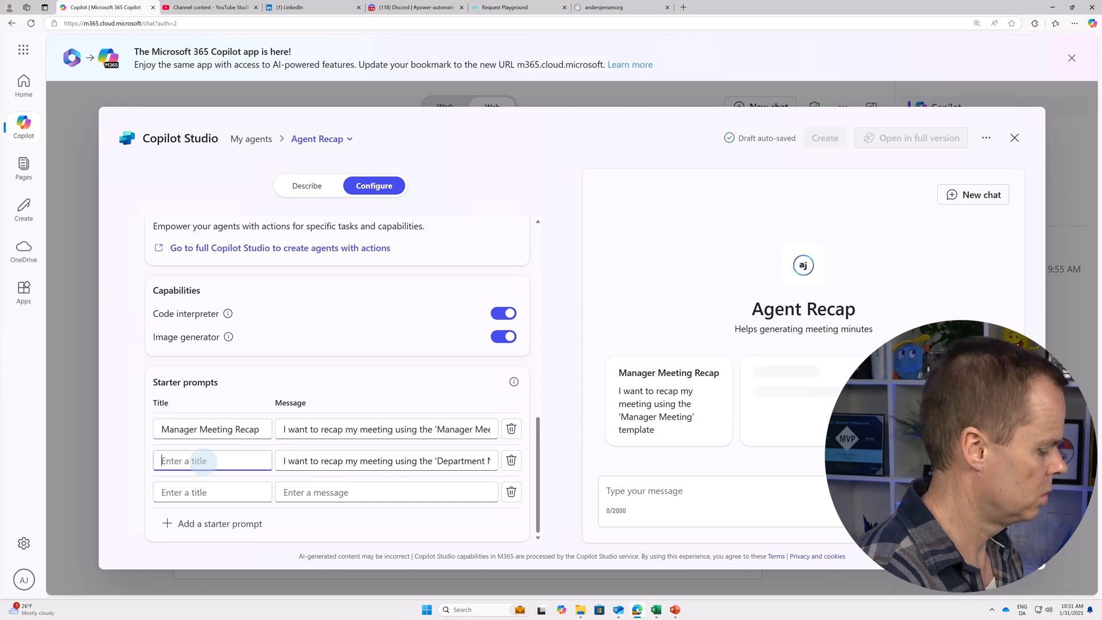
type("Department Notice")
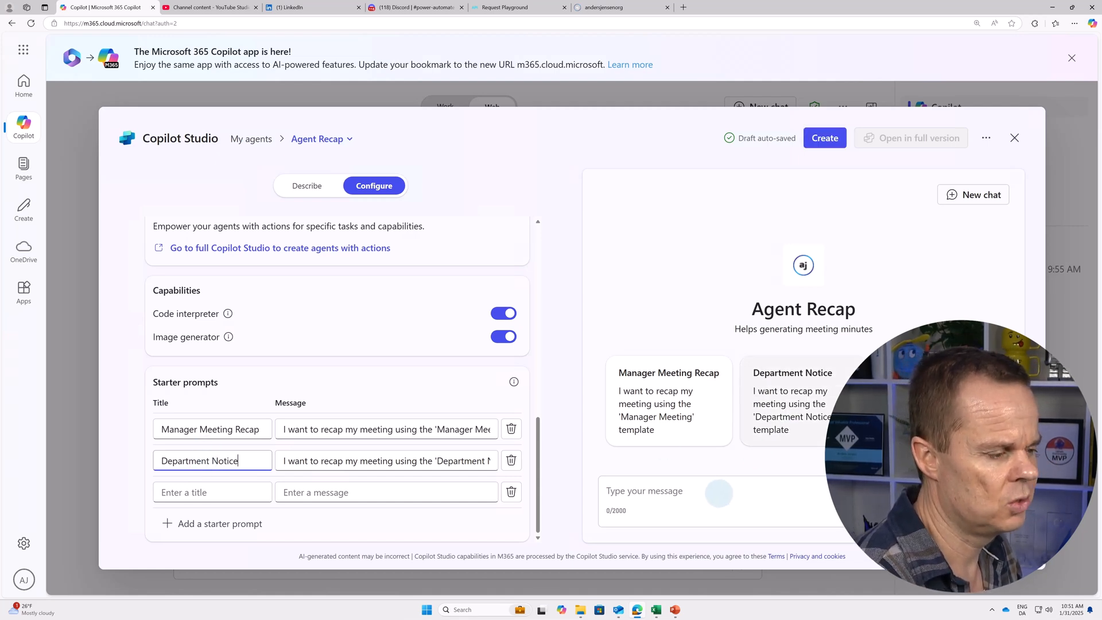
Create the Agent Recap agent, cancel the Share dialog, and go to the new agent.
left_click(827, 142)
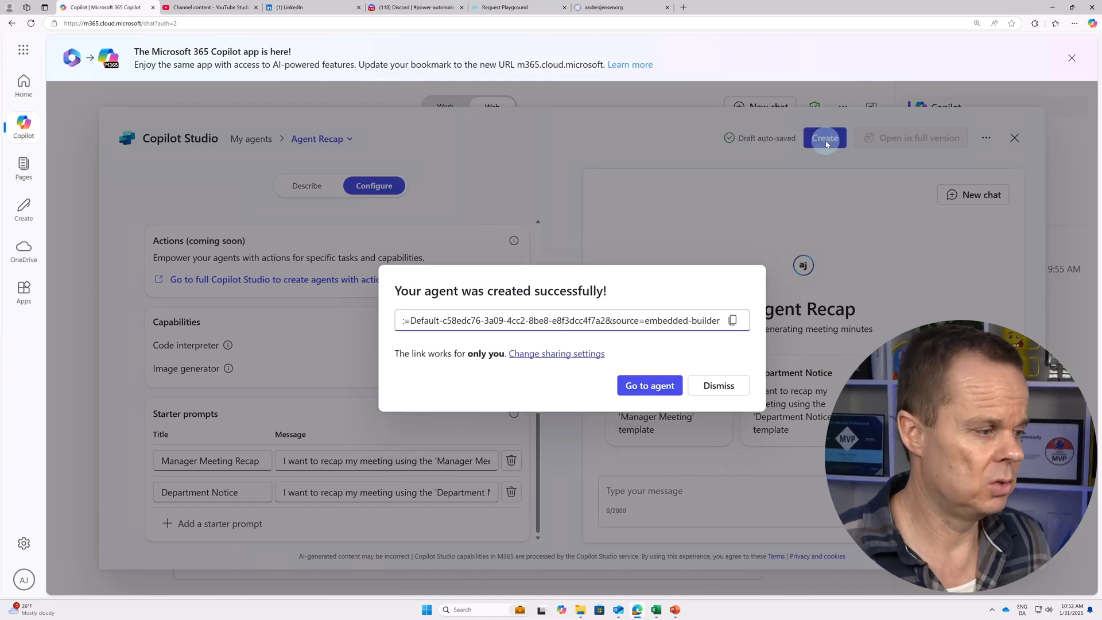
left_click(734, 321)
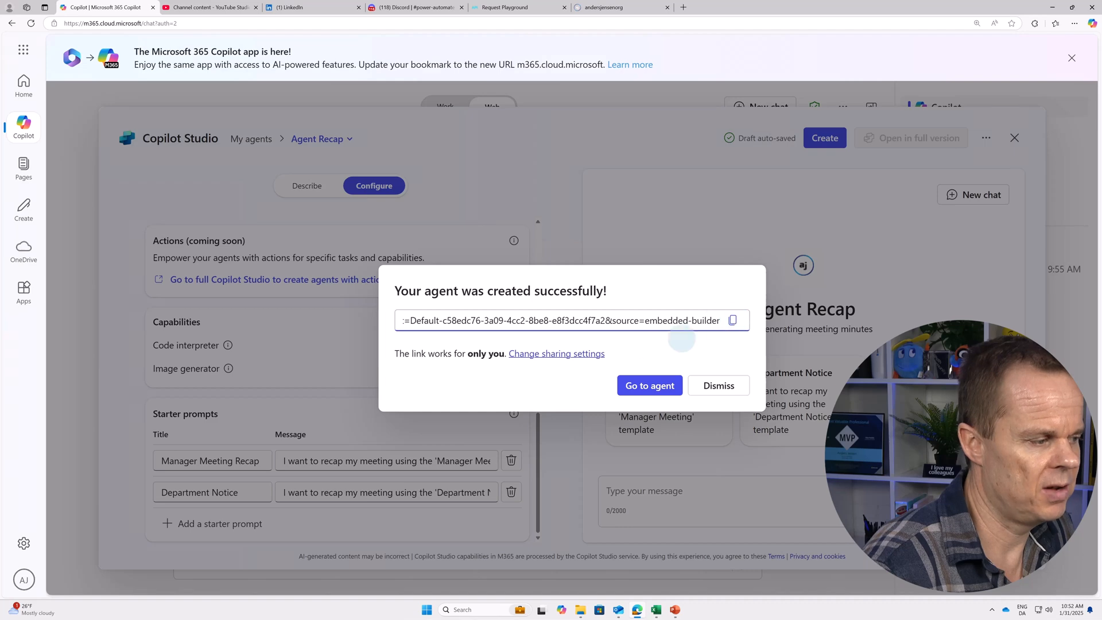
left_click(596, 356)
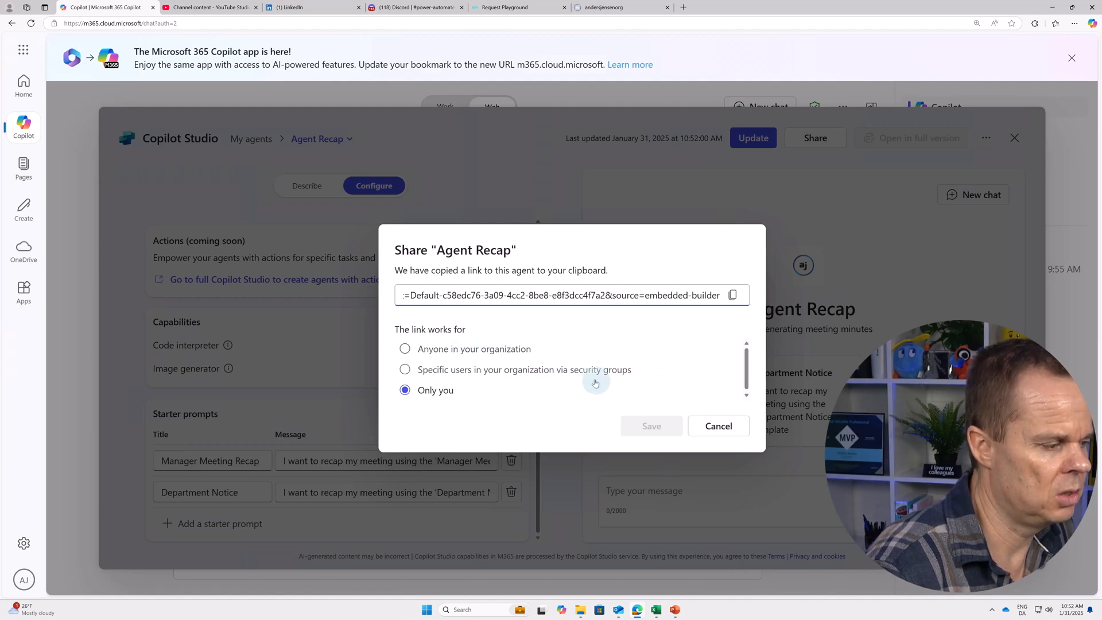
left_click(710, 426)
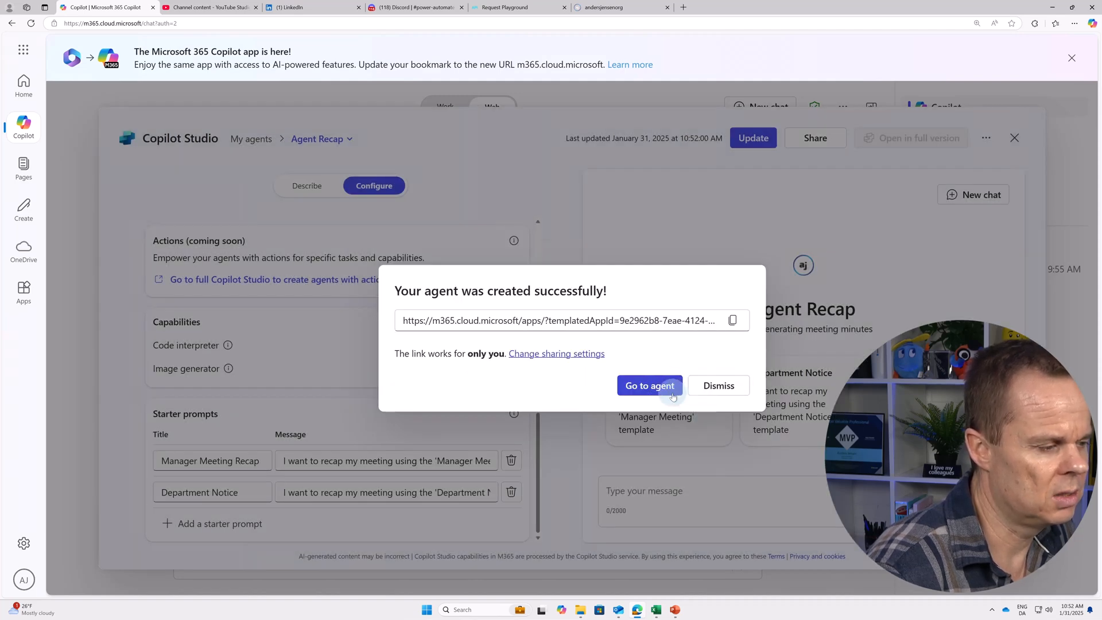
left_click(669, 392)
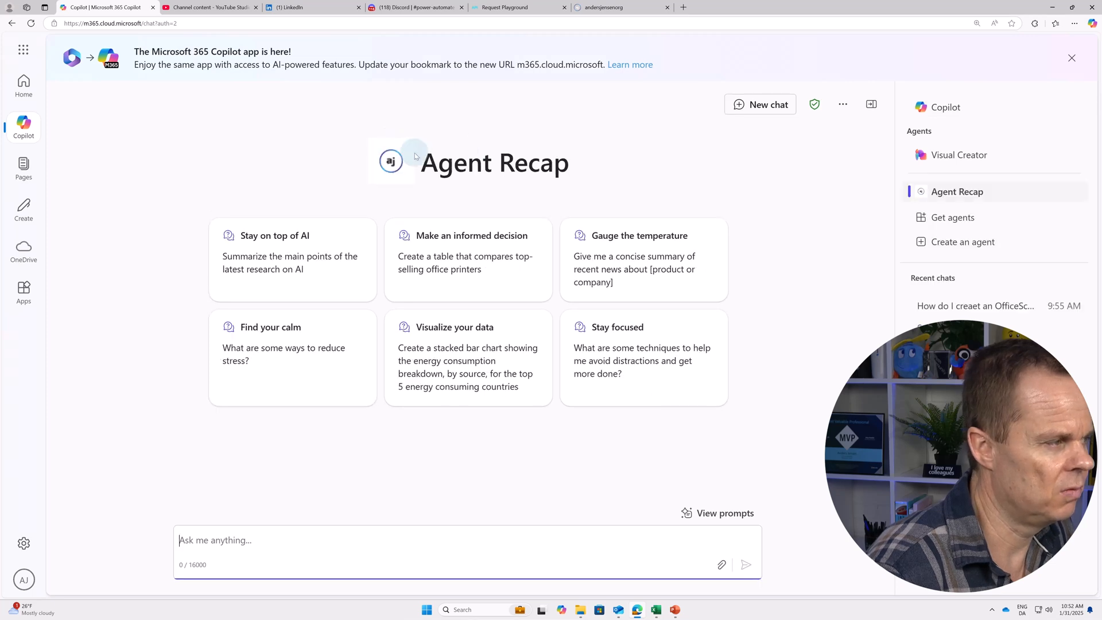
Reopen Agent Recap and send its Manager Meeting Recap starter prompt.
left_click(950, 109)
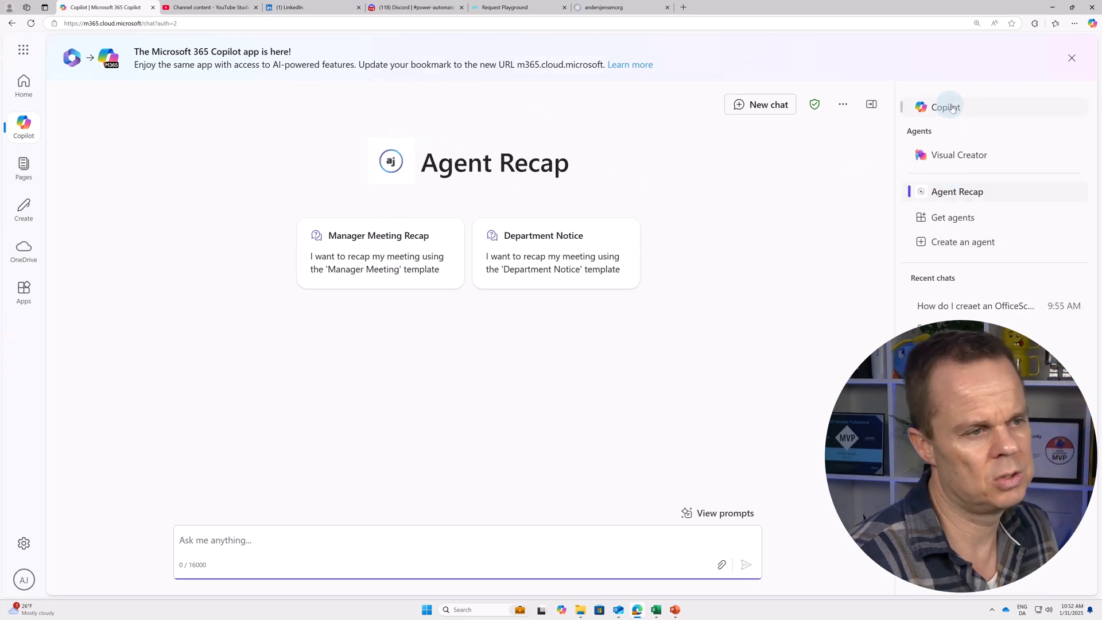
left_click(961, 201)
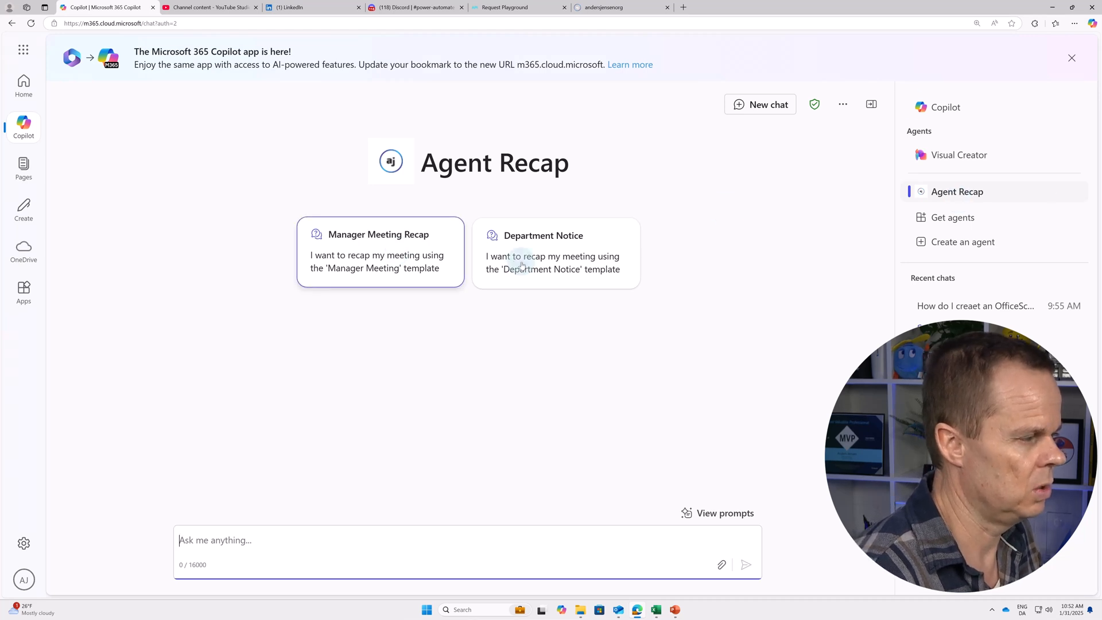
left_click(406, 256)
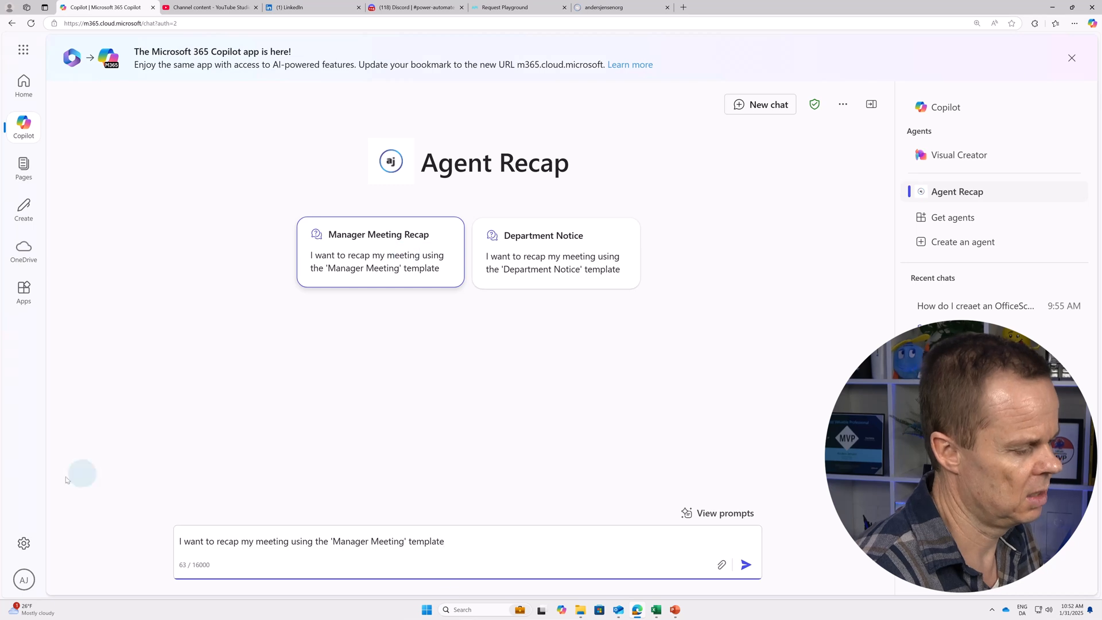
left_click(745, 566)
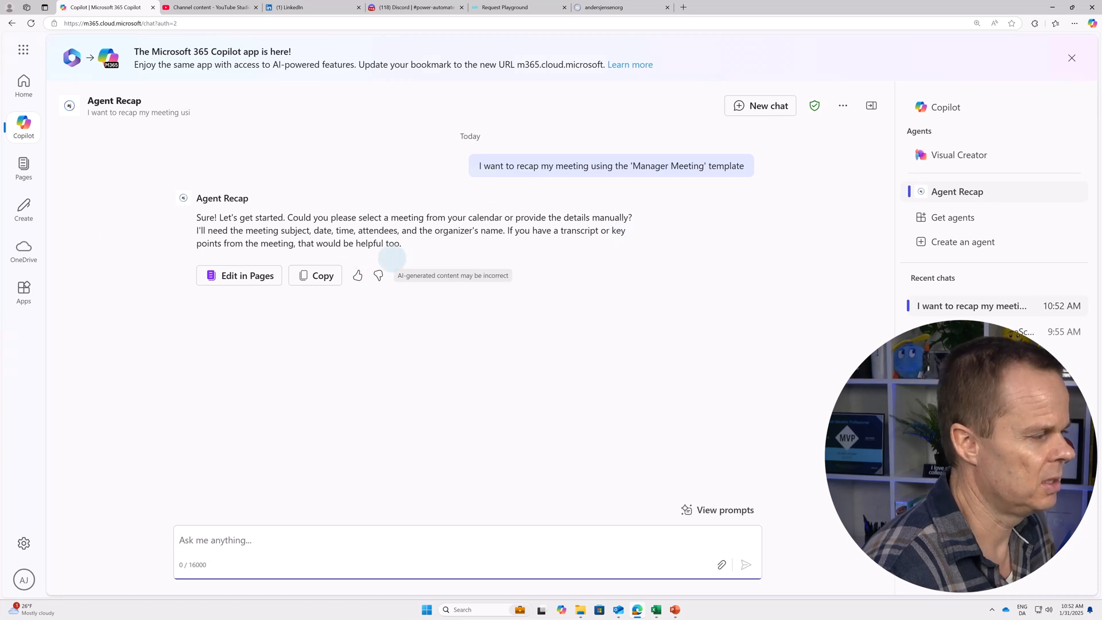
Attach Financial Overview and Workshop Details.docx, send it, and review the generated minutes.
left_click(722, 566)
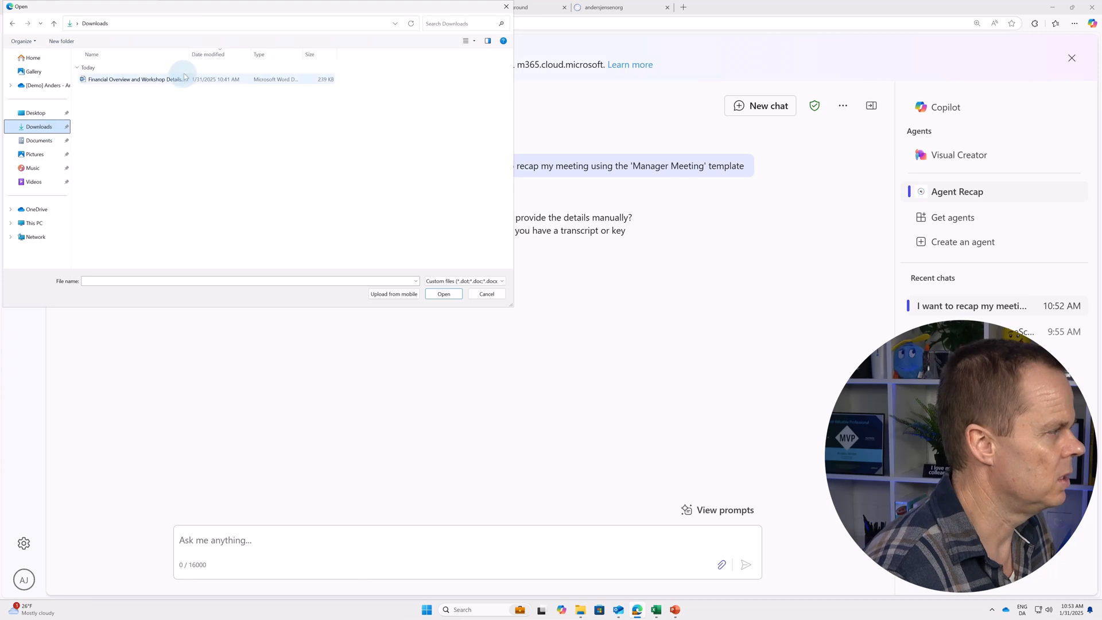
left_click(168, 80)
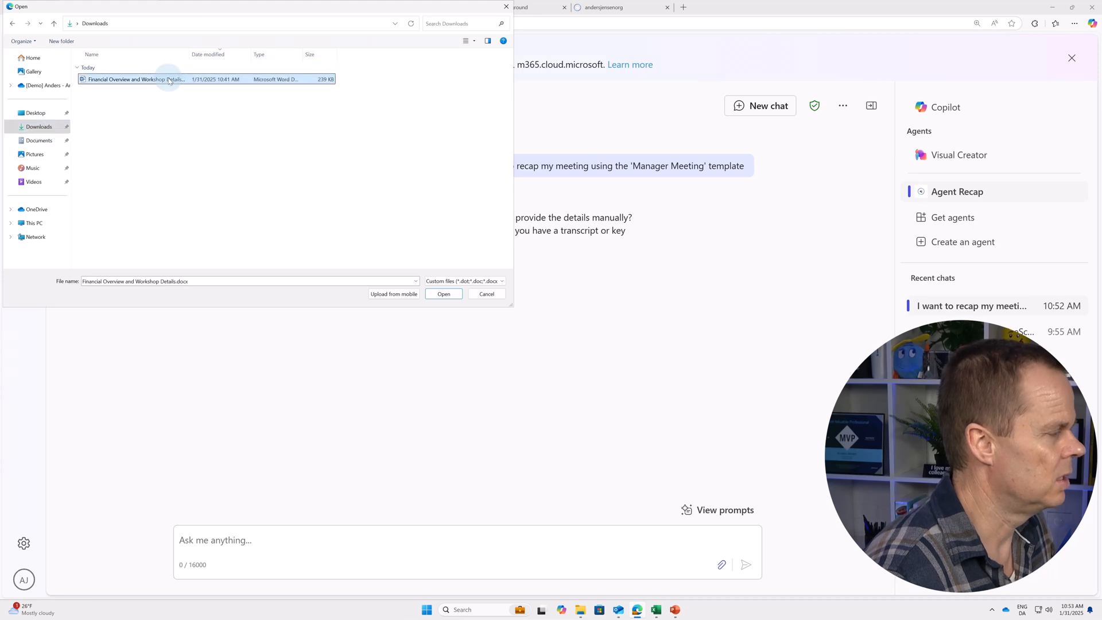
left_click(443, 295)
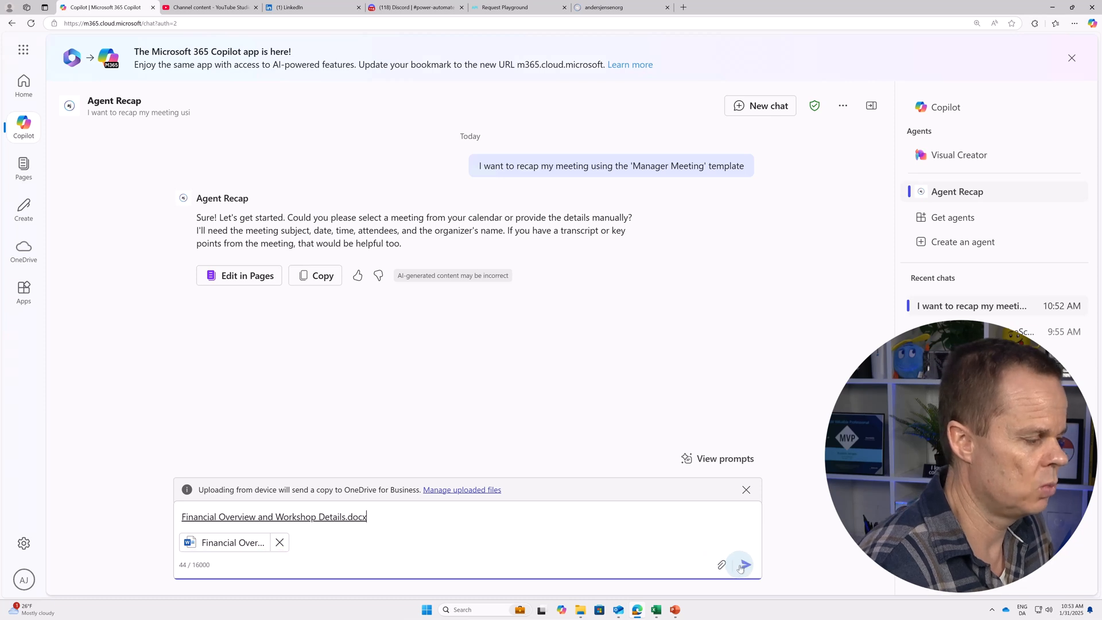
left_click(741, 564)
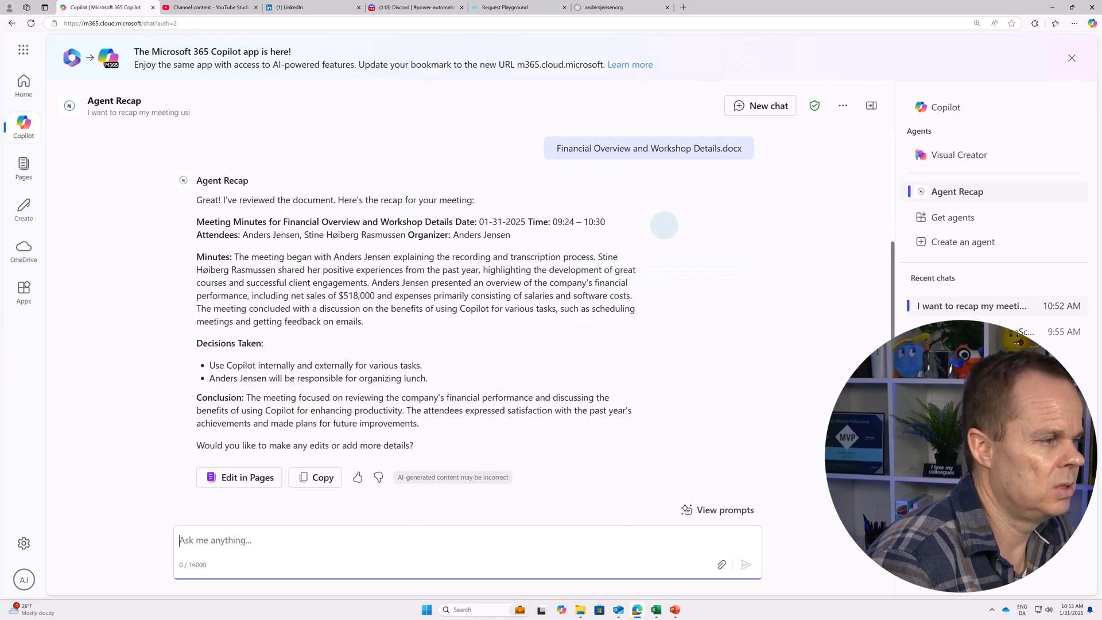
scroll(678, 252, "up", 2)
scroll(646, 224, "up", 1)
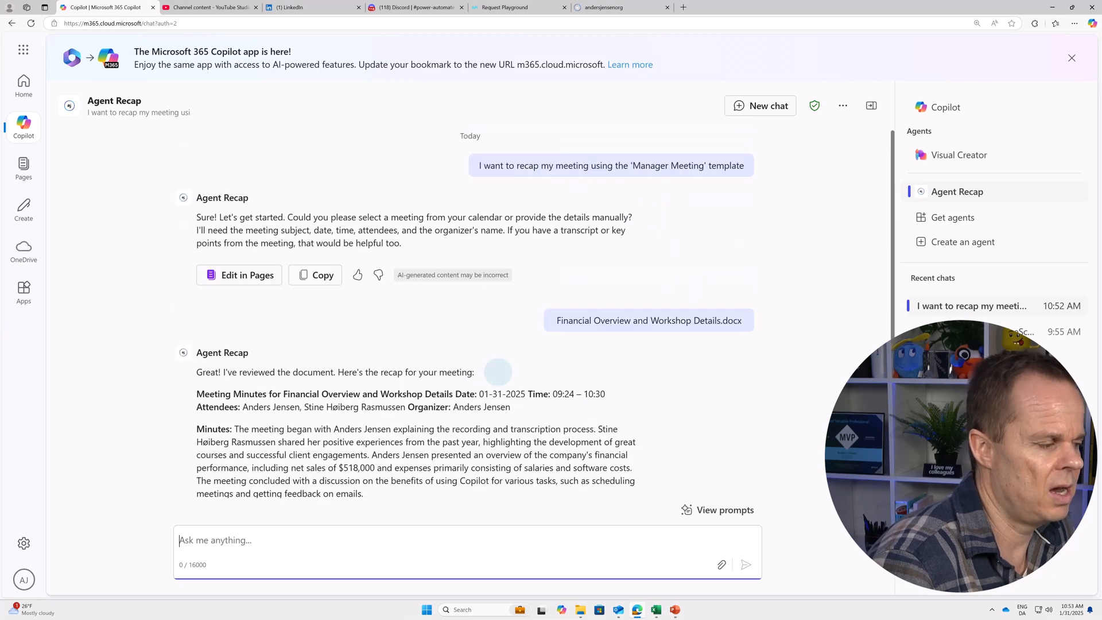
scroll(482, 374, "down", 4)
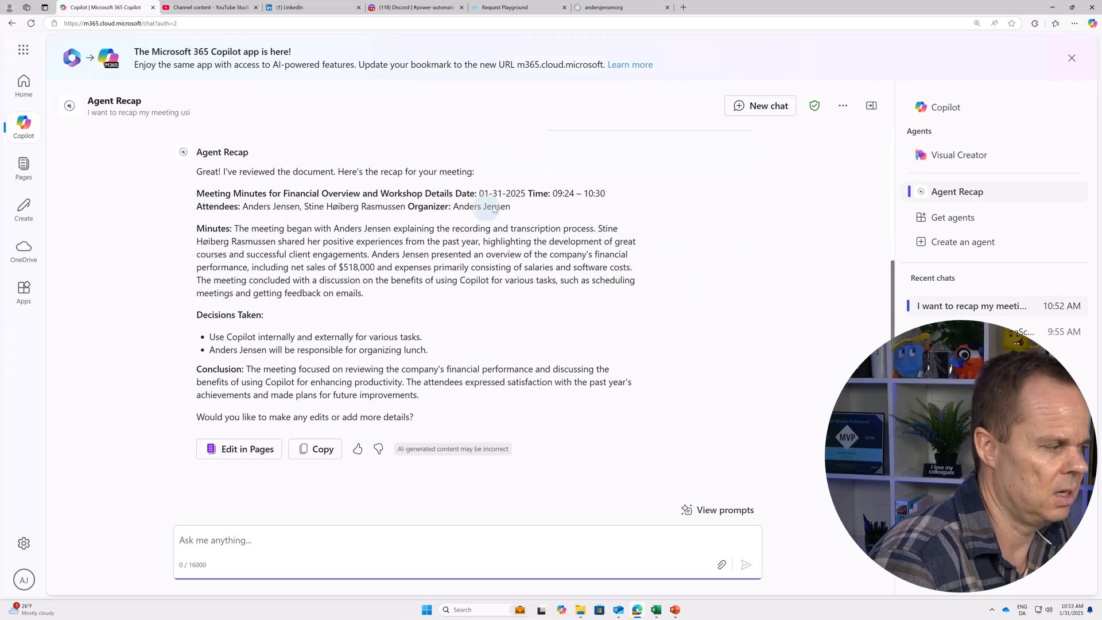
Start a new chat and send the Department Notice starter prompt.
left_click(764, 114)
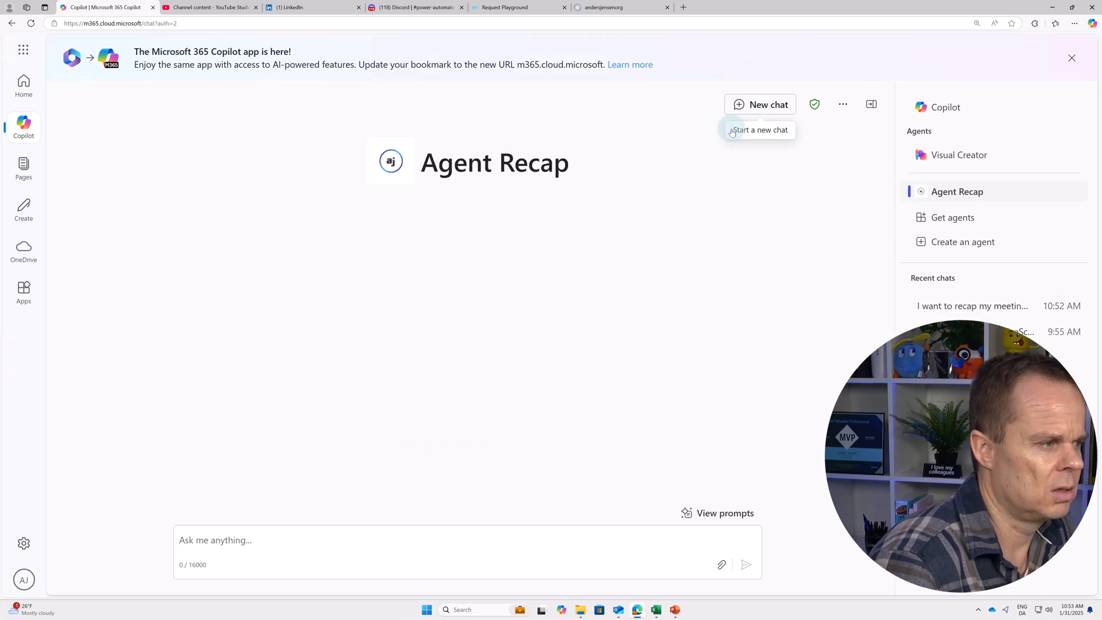
left_click(561, 264)
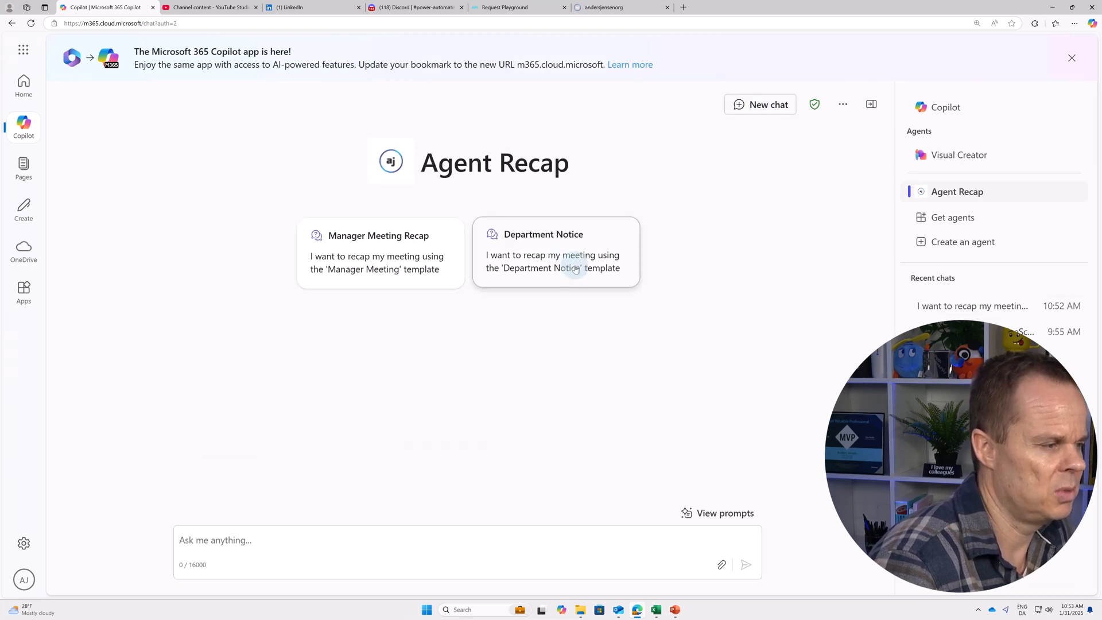
left_click(745, 566)
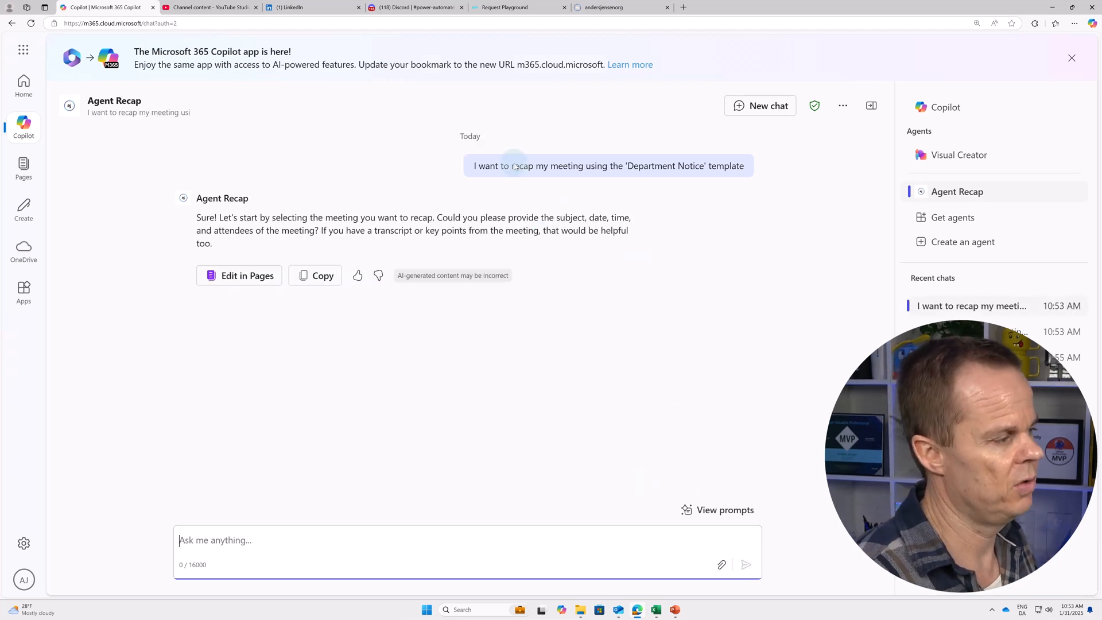
Attach Financial Overview and Workshop Details docx from Downloads, send it, and review the Department Notice recap.
left_click(721, 565)
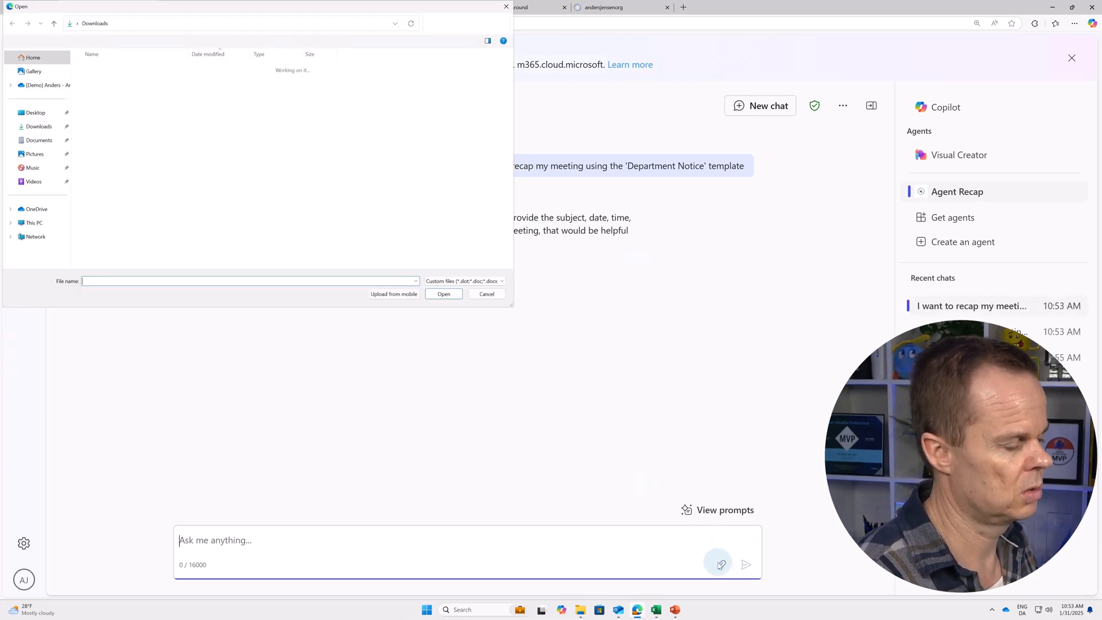
left_click(176, 81)
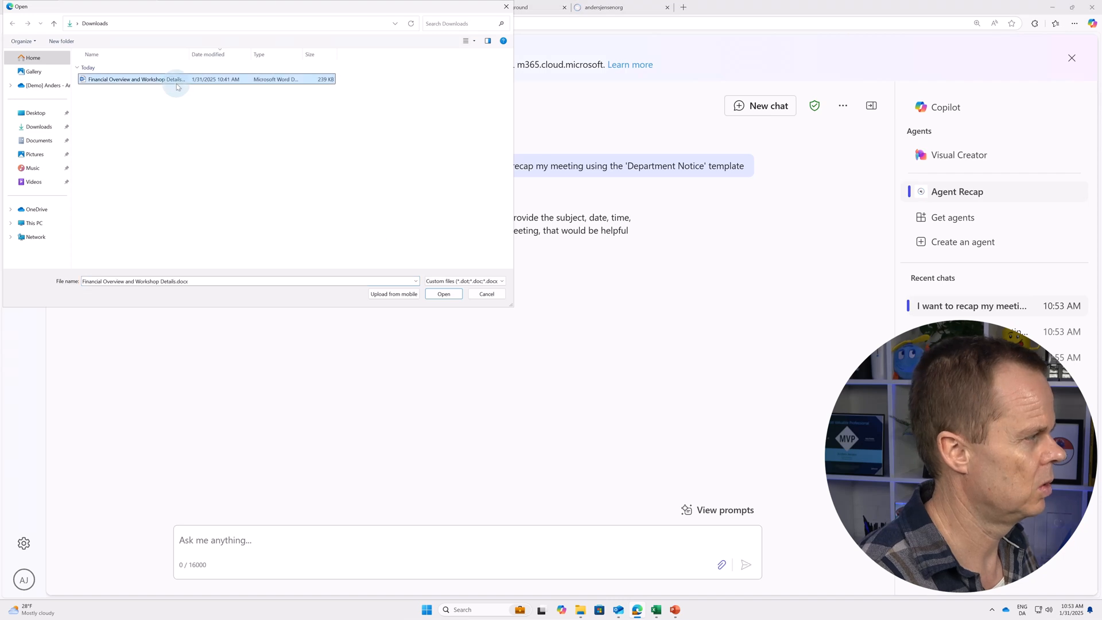
left_click(444, 294)
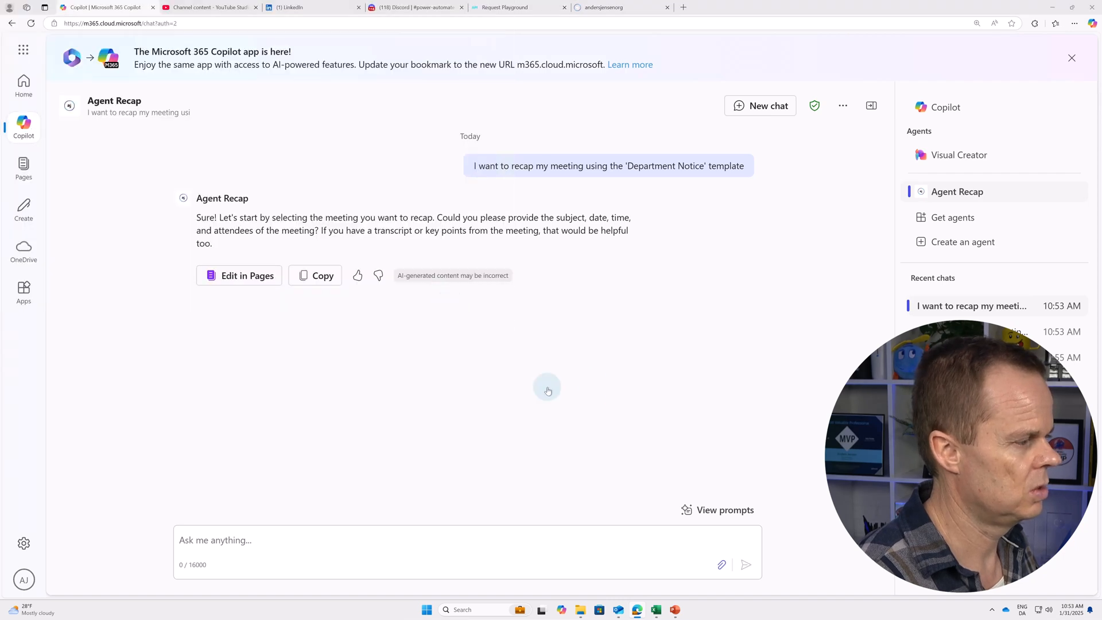
left_click(748, 566)
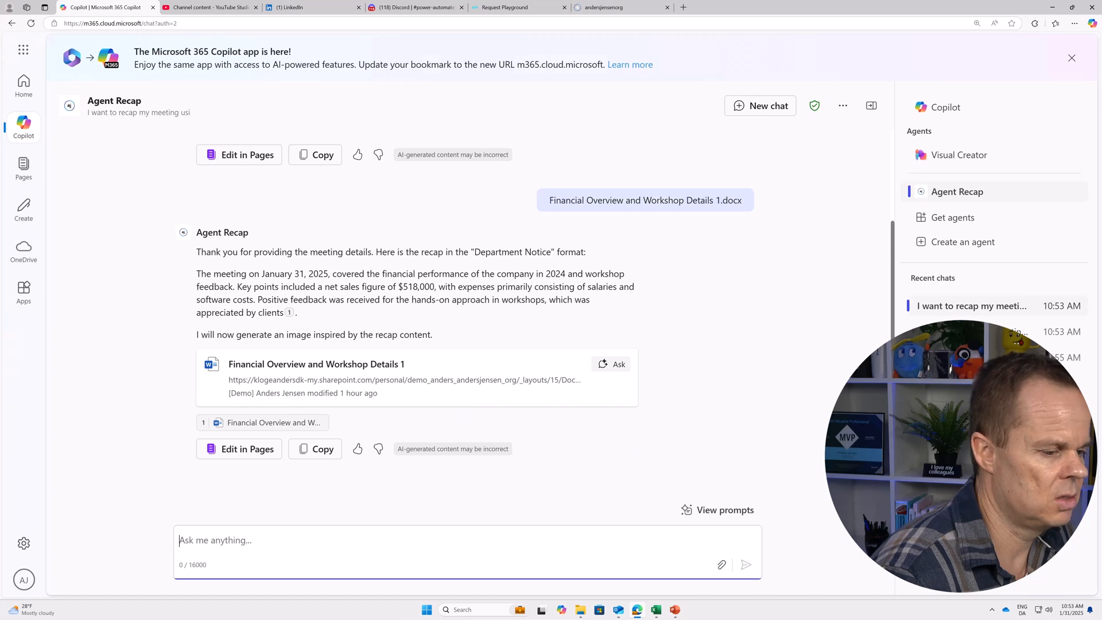
double_click(283, 266)
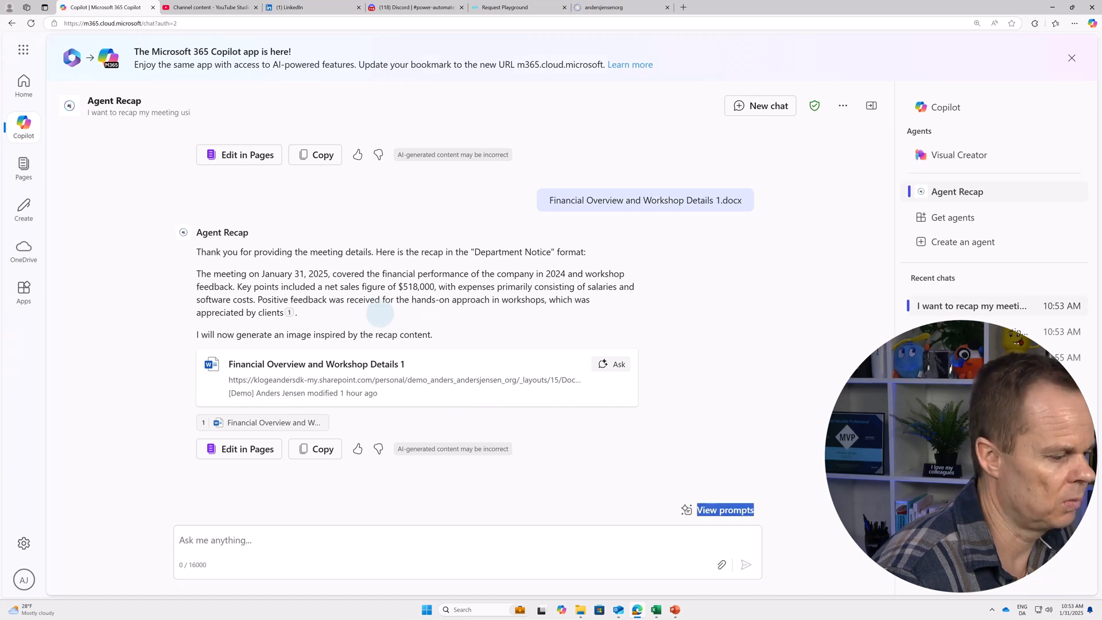
left_click(256, 333)
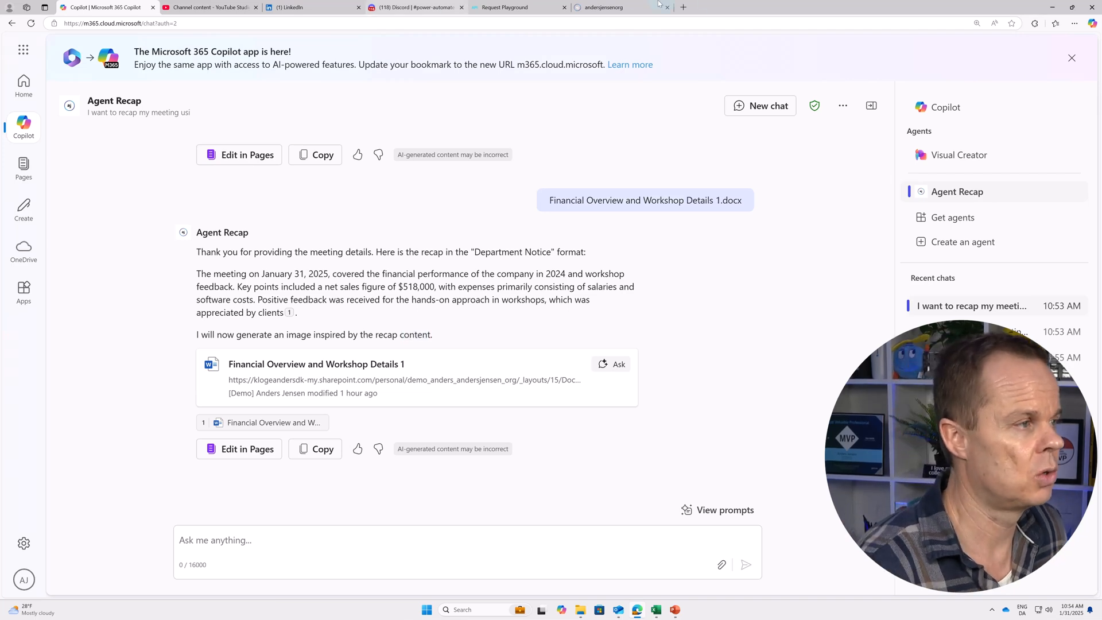
Switch to the andersjensenorg tab and browse its Courses catalogue with seven $30 courses and a bundle.
left_click(620, 7)
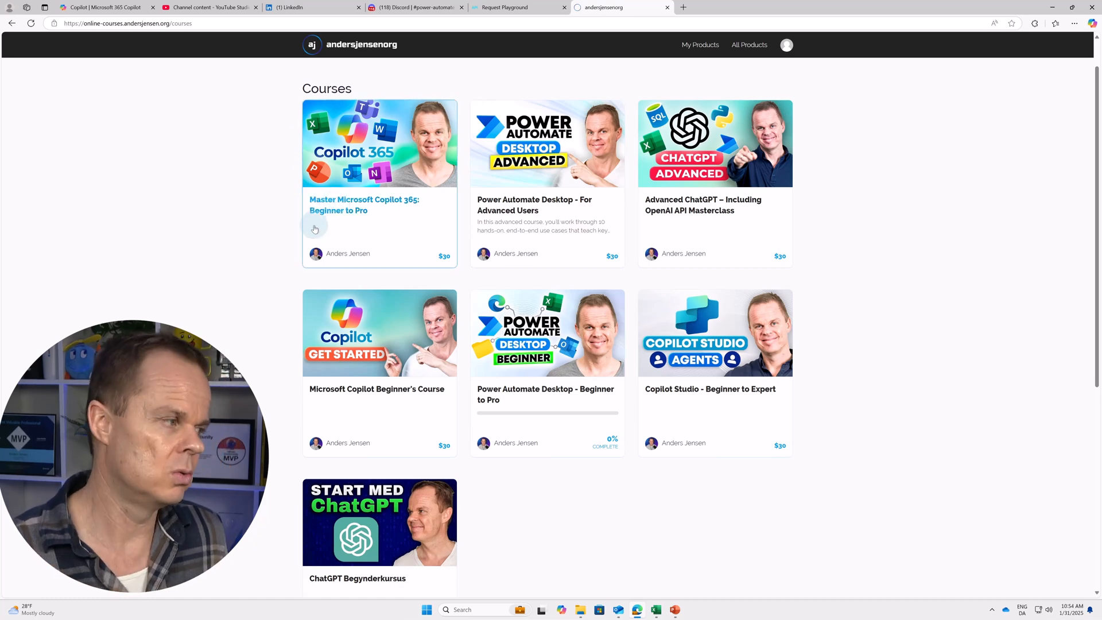
scroll(276, 291, "down", 5)
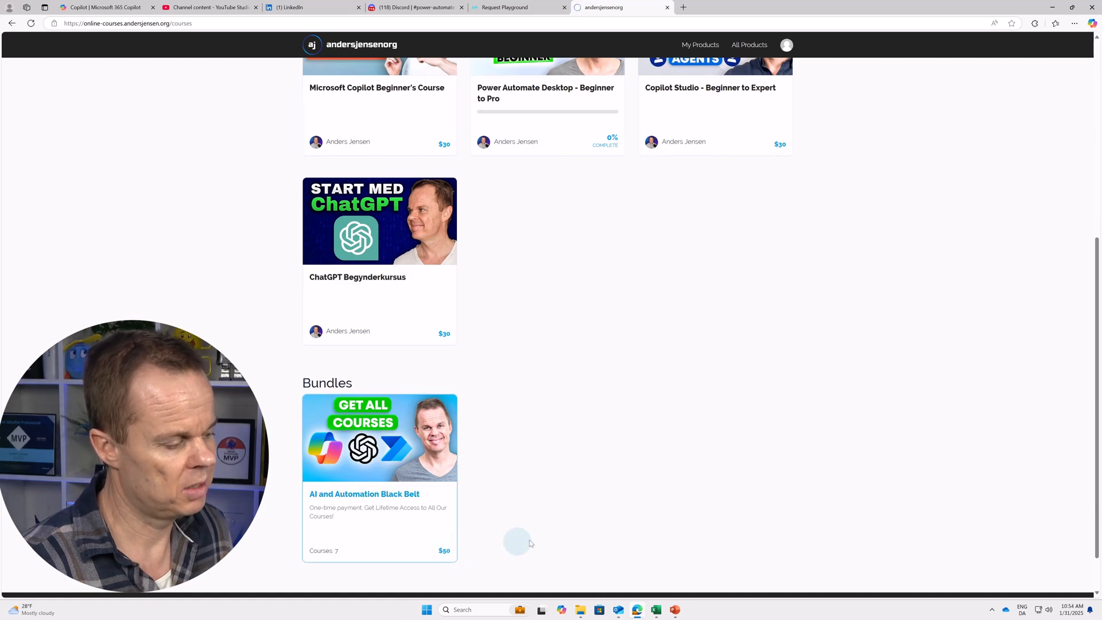
scroll(639, 518, "up", 6)
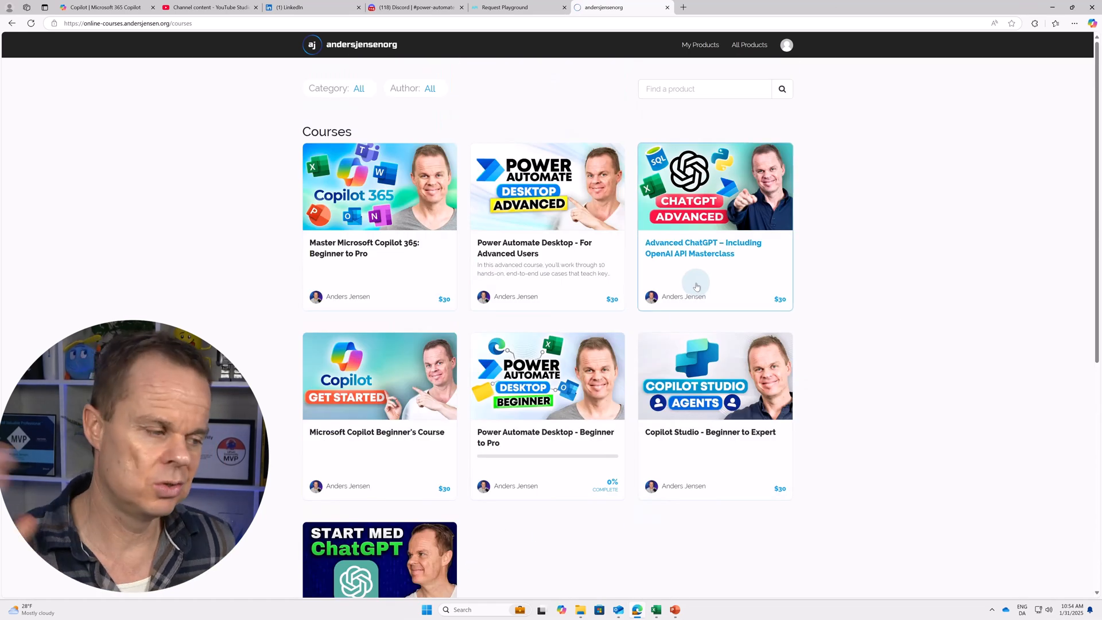